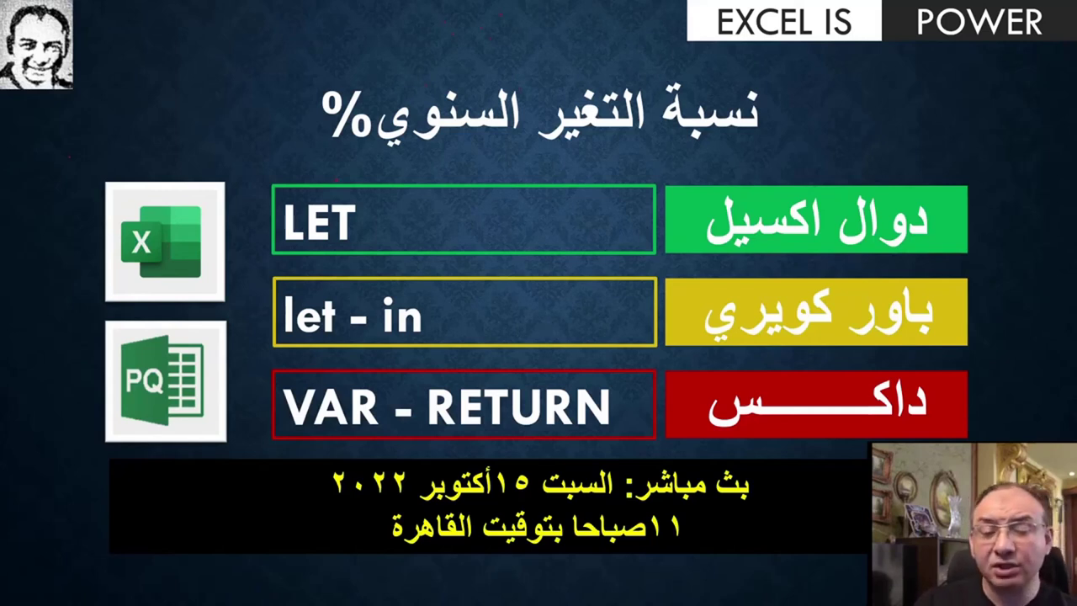
# Step: Advance to the 'Same logic different syntax' slide comparing LET, let-in and VAR/RETURN
pyautogui.press('Right')
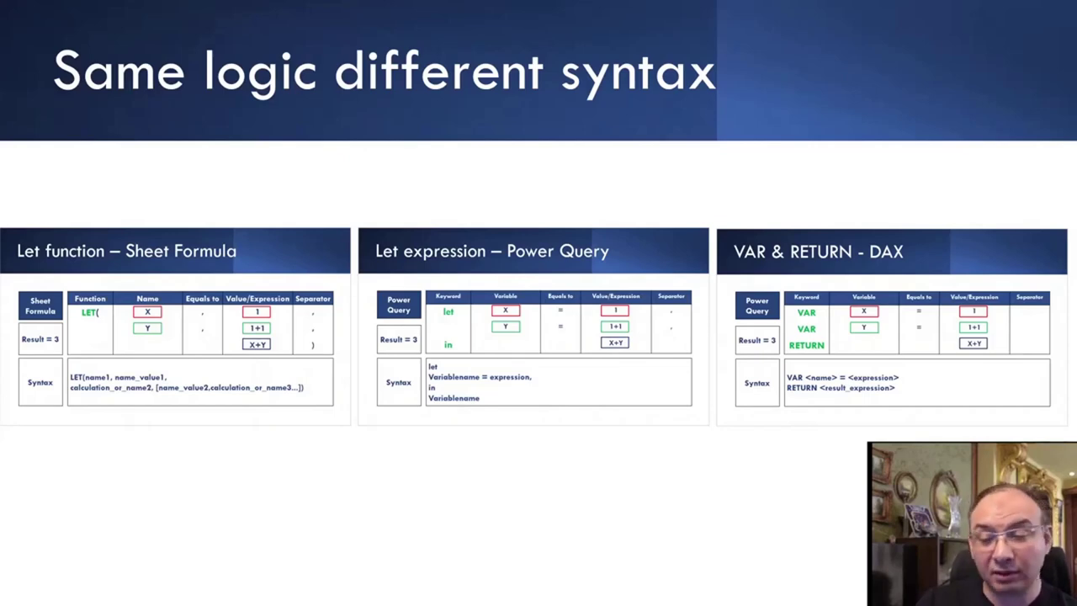
# Step: Advance to the 'Let function – Sheet Formula' slide showing X = 1, Y = 1+1, Result = 3
pyautogui.press('Right')
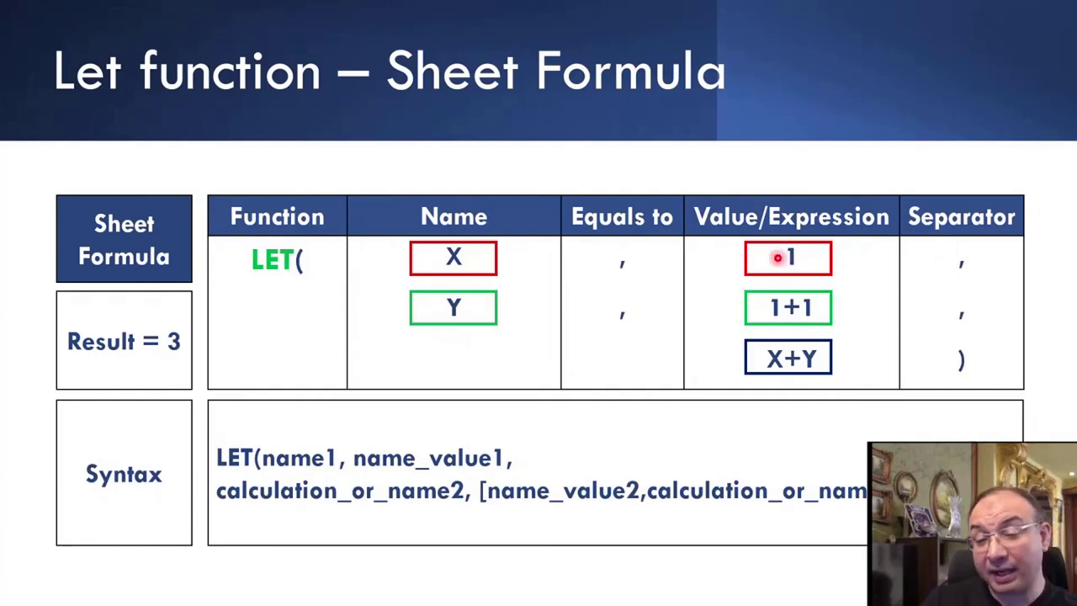
# Step: Briefly point at values with the laser pointer, then advance to the 'Let expression – Power Query' slide
pyautogui.hotkey('ctrl', 'l')
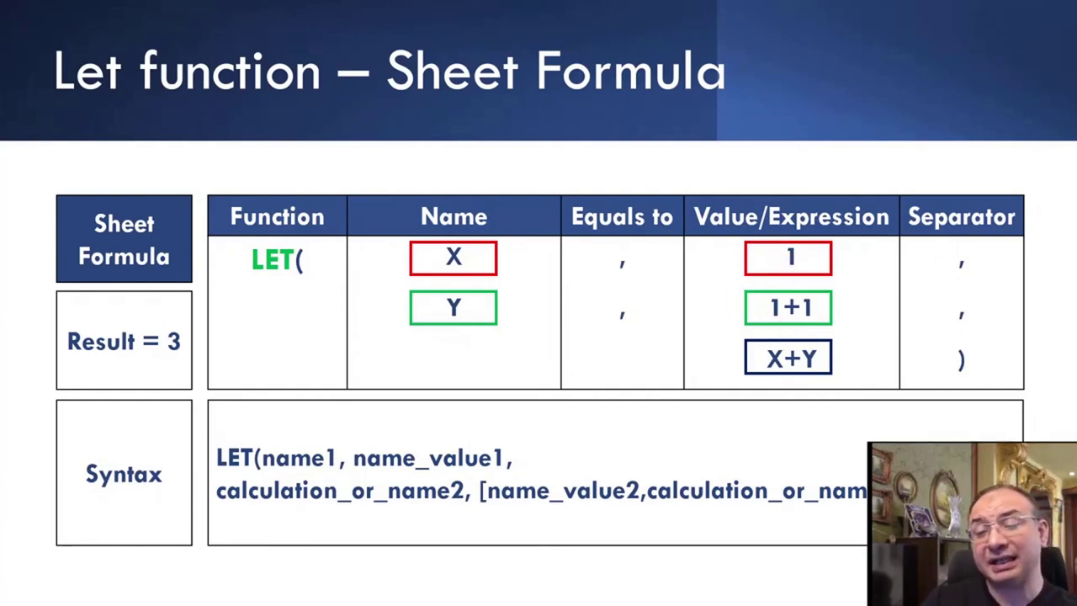
pyautogui.press('Escape')
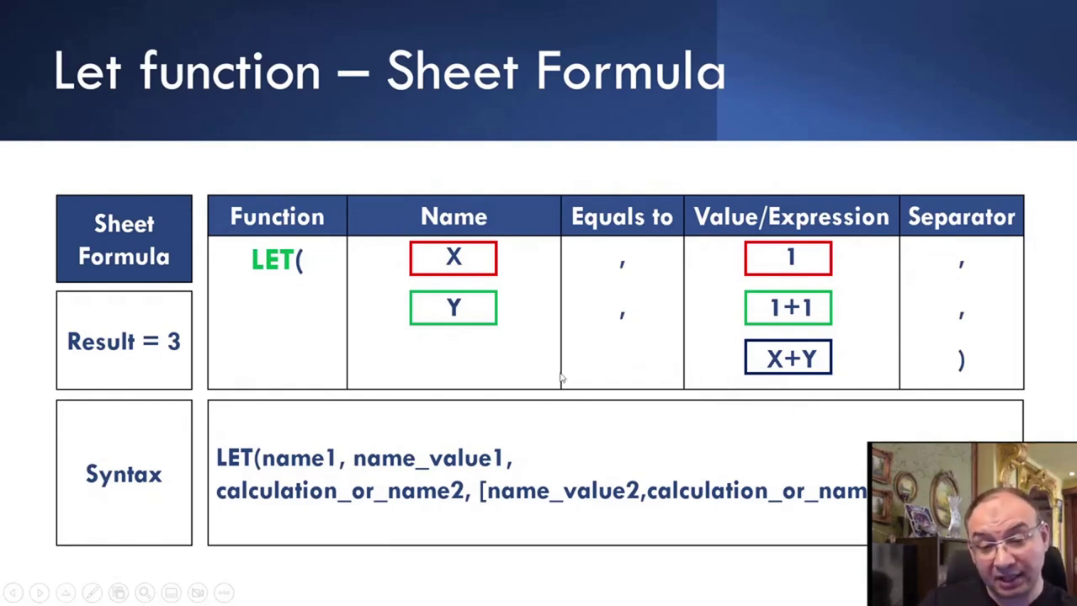
pyautogui.click(570, 310)
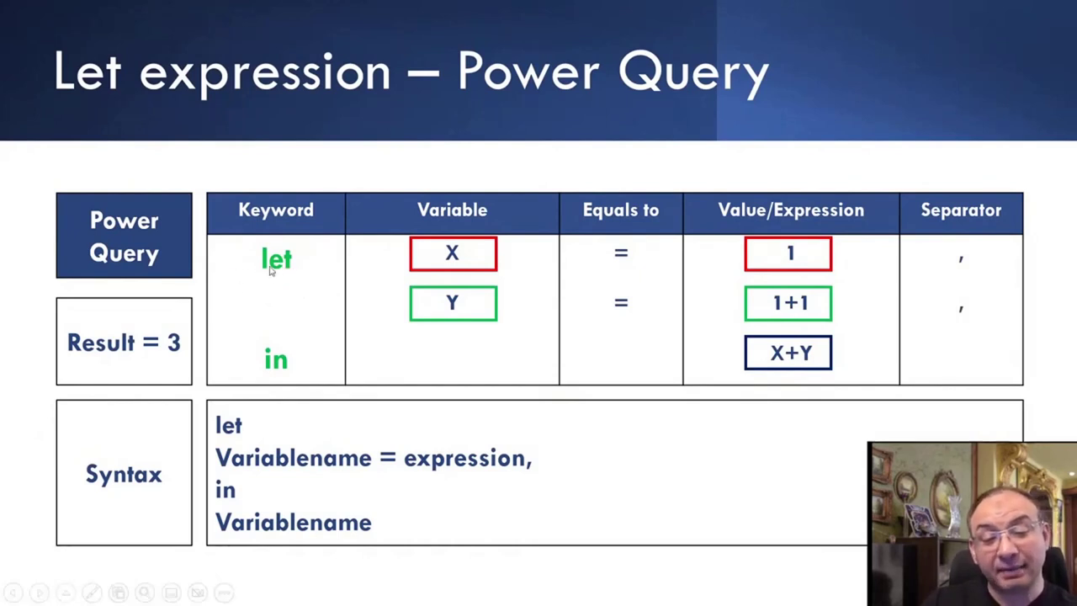
# Step: Use the laser pointer to highlight the keywords and trace X to its value 1
pyautogui.hotkey('ctrl', 'l')
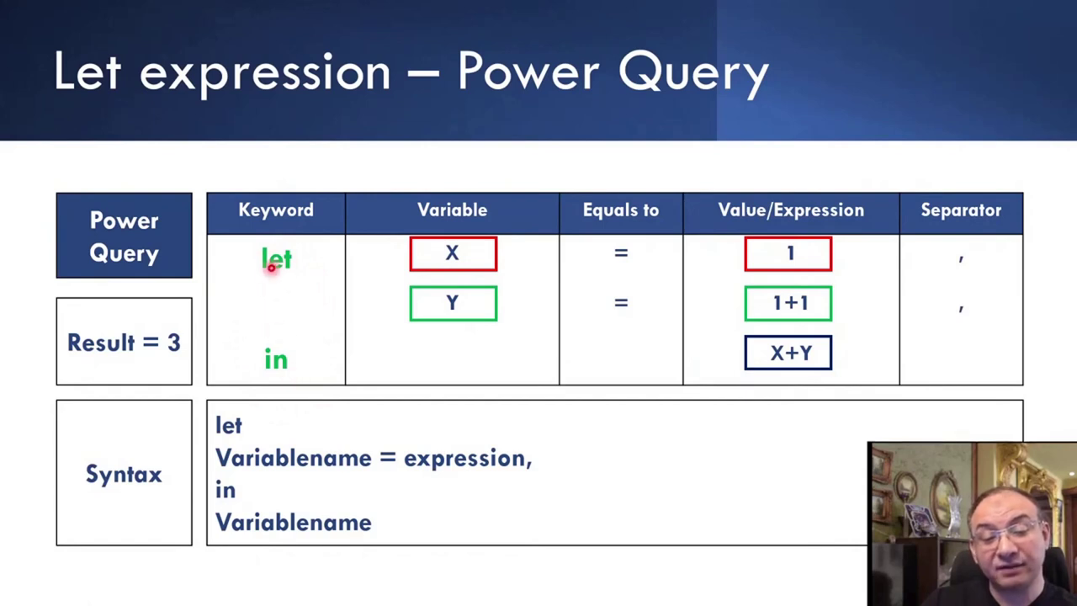
pyautogui.hotkey('ctrl', 'l')
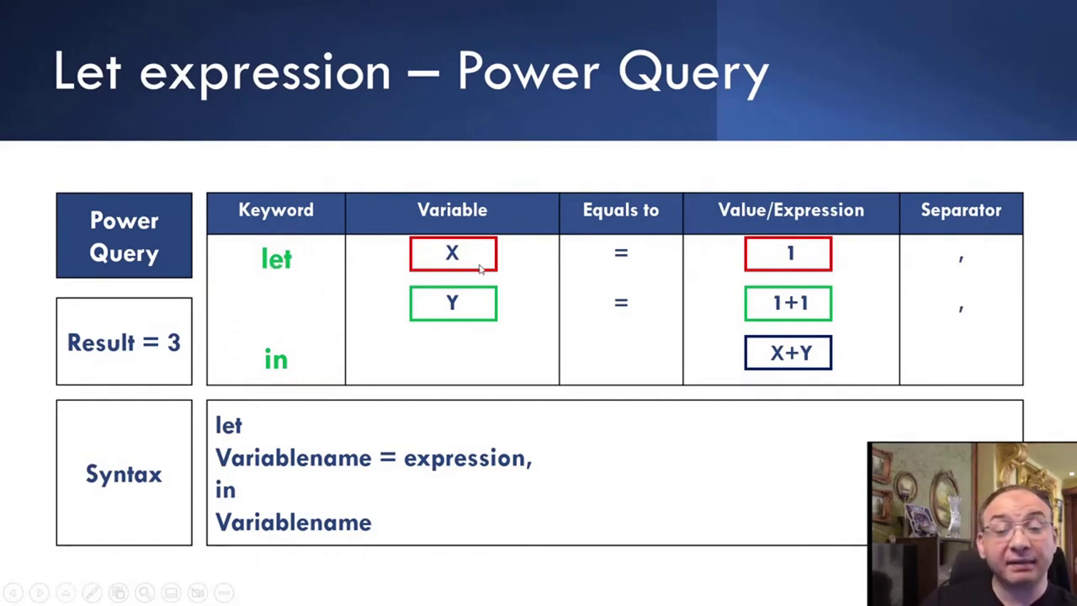
pyautogui.hotkey('ctrl', 'l')
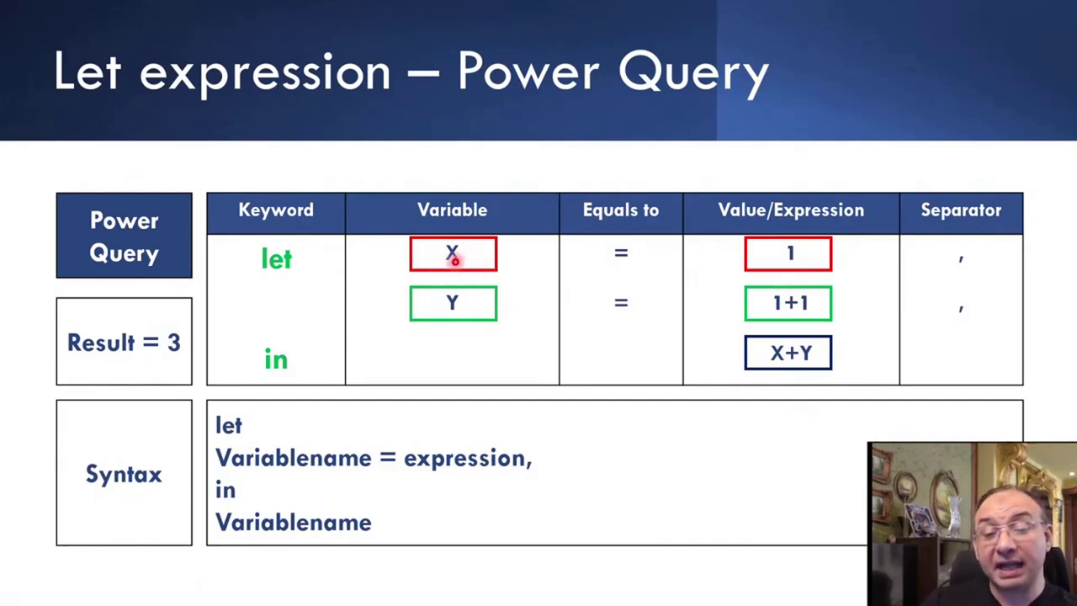
pyautogui.hotkey('ctrl', 'l')
pyautogui.keyDown('ctrl'); pyautogui.click(640, 251); pyautogui.keyUp('ctrl')
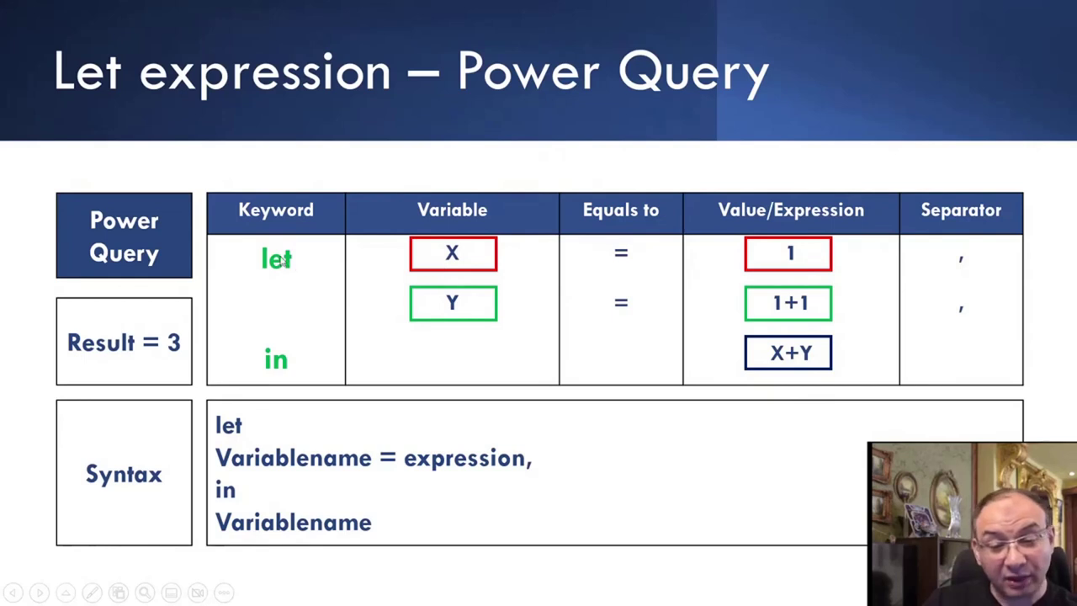
pyautogui.hotkey('ctrl', 'l')
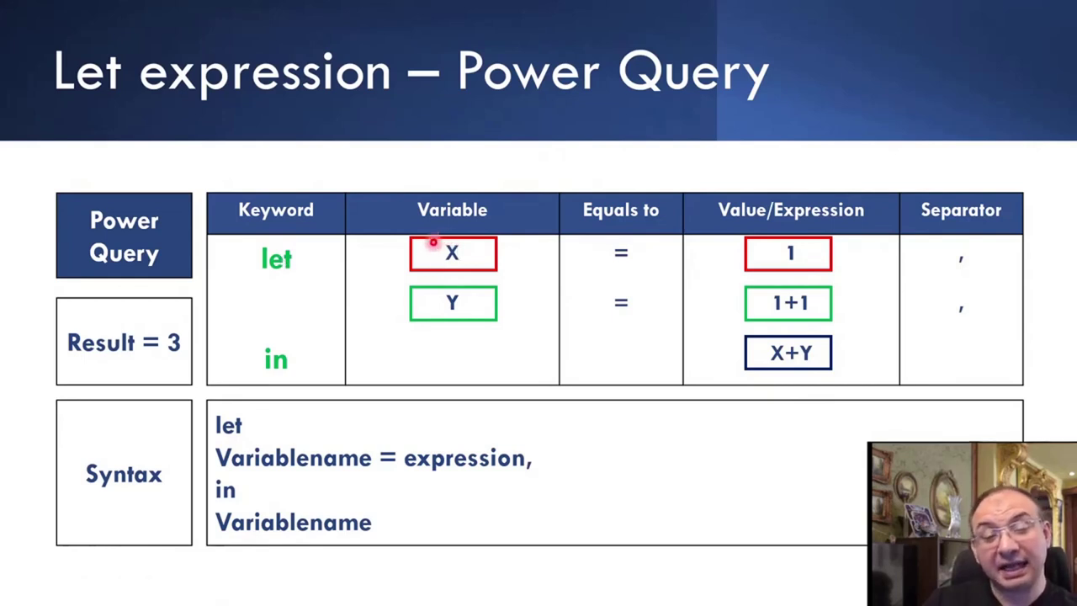
pyautogui.hotkey('ctrl', 'l')
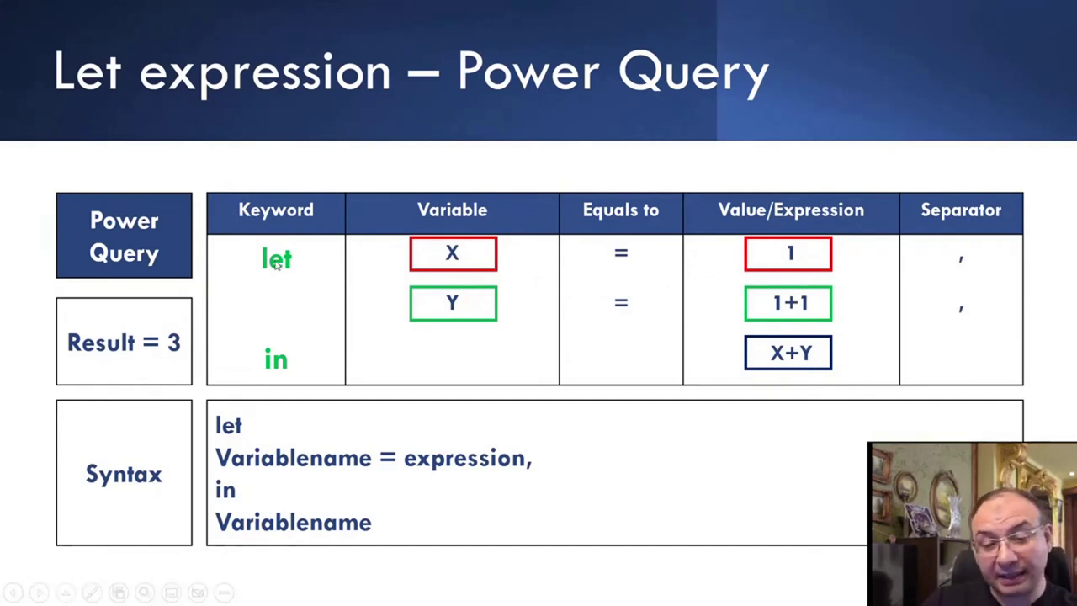
# Step: Circle X, Y and X+Y with the laser pointer, then advance to the 'VAR & RETURN - DAX' slide
pyautogui.hotkey('ctrl', 'l')
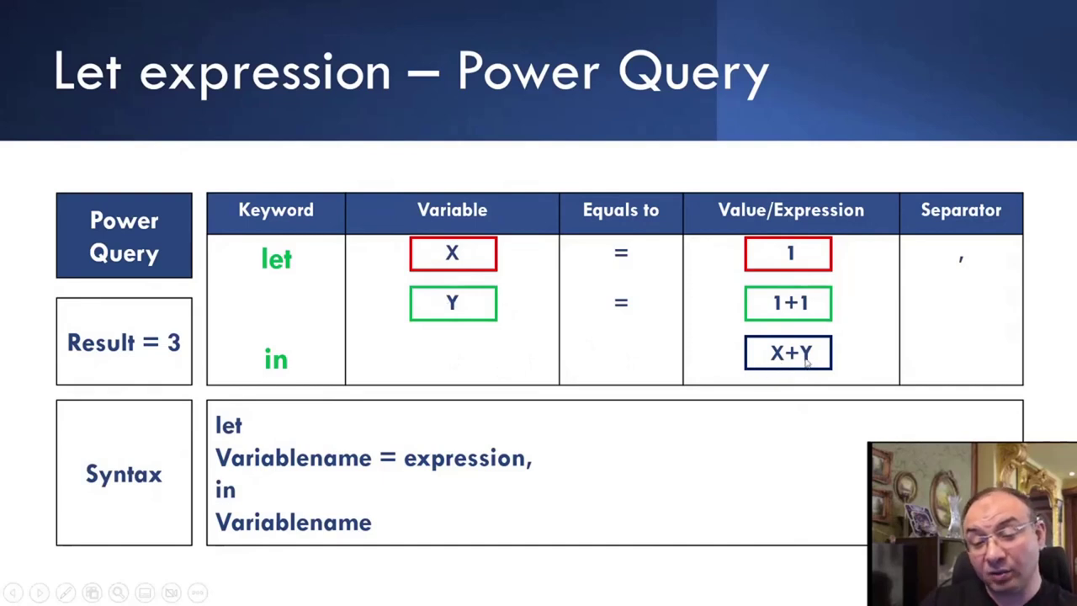
pyautogui.hotkey('ctrl', 'l')
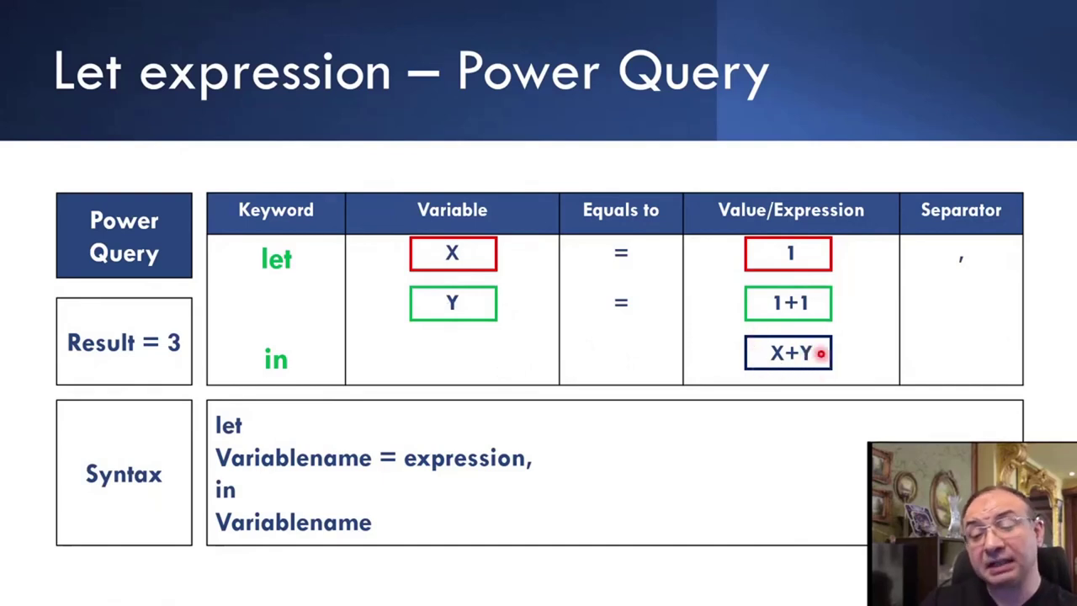
pyautogui.hotkey('ctrl', 'l')
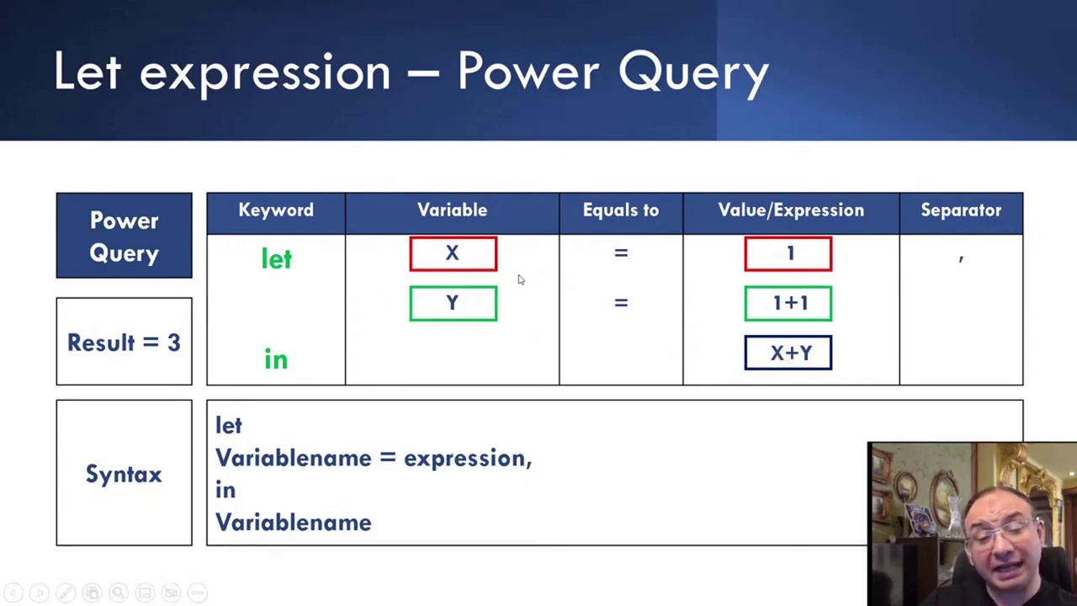
pyautogui.hotkey('ctrl', 'l')
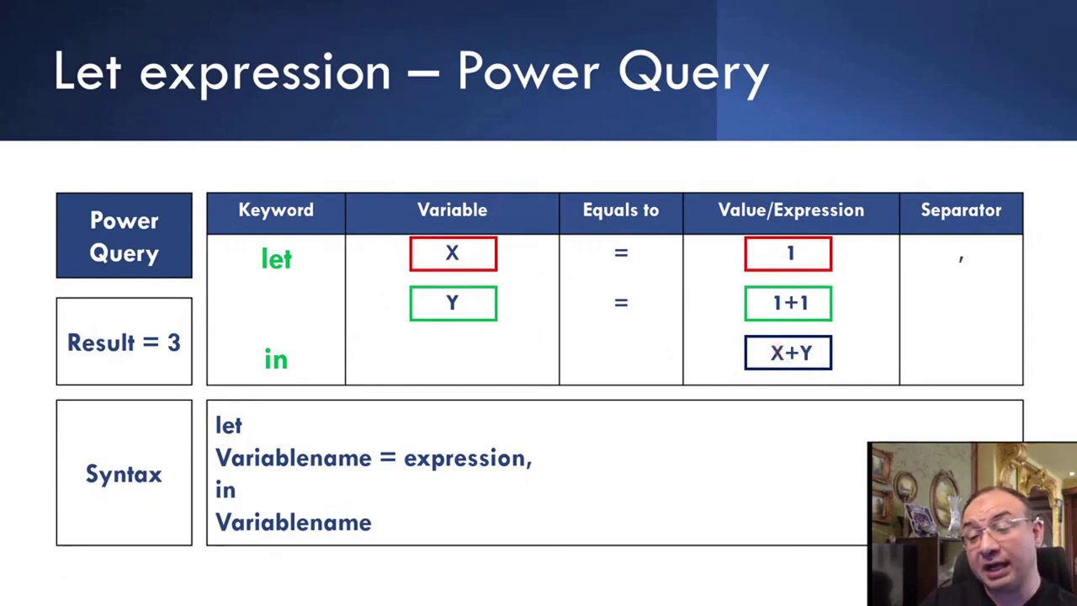
pyautogui.hotkey('ctrl', 'l')
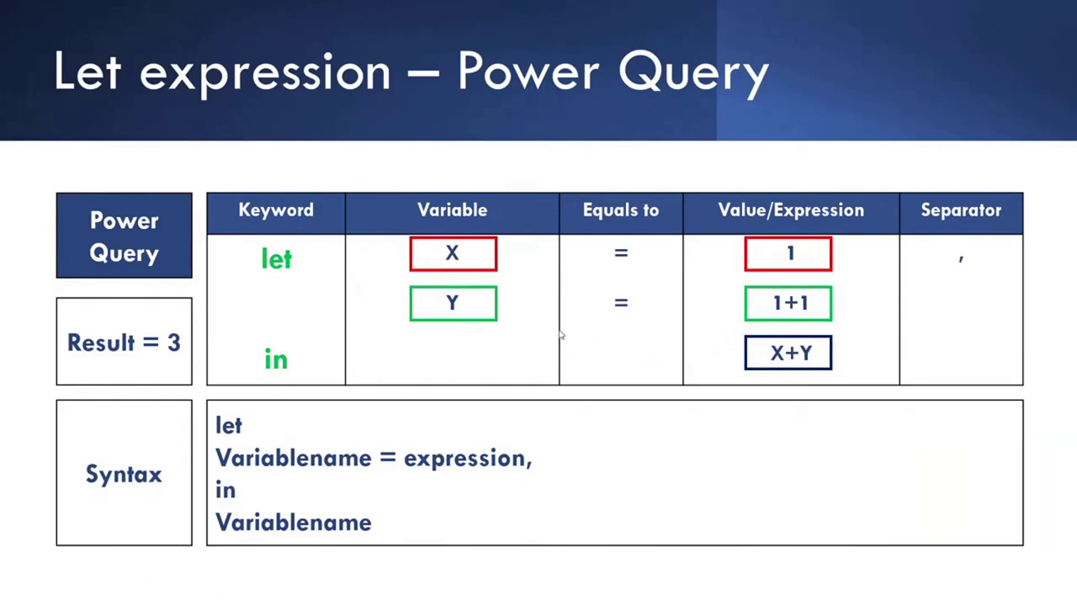
pyautogui.press('Right')
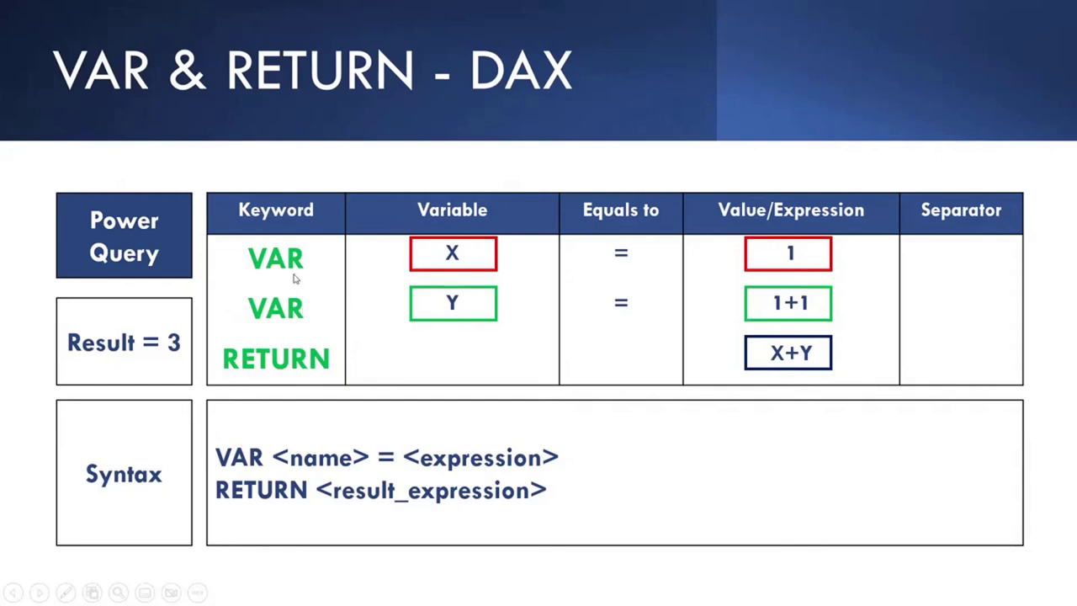
pyautogui.click(336, 296)
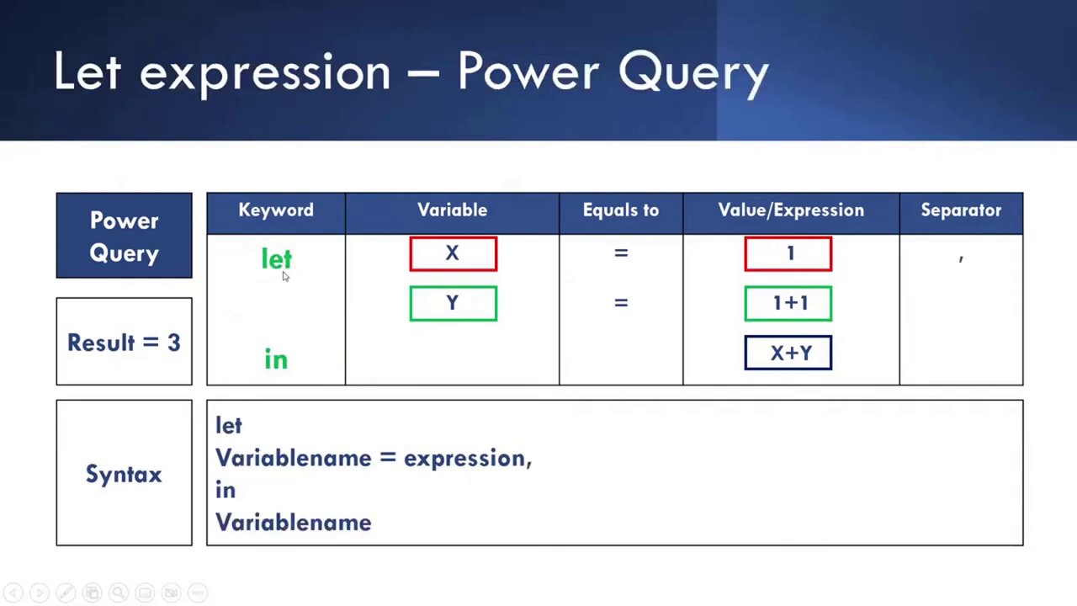
pyautogui.press('Left')
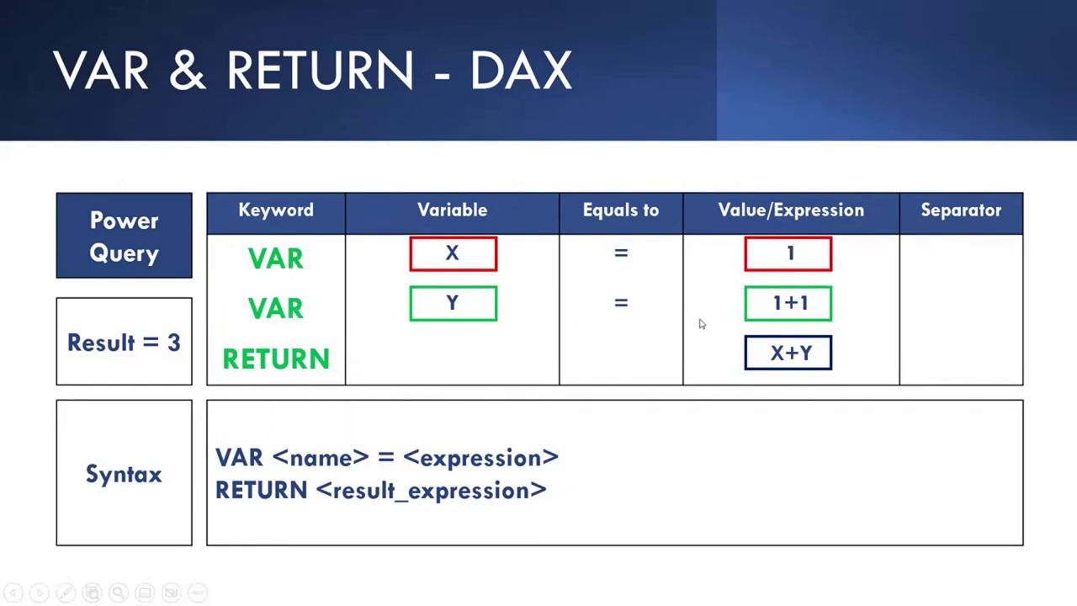
# Step: Revisit the Sheet Formula and Power Query slides, point at VAR, then advance to 'YoY% change calculation'
pyautogui.click(395, 373)
pyautogui.click(509, 399)
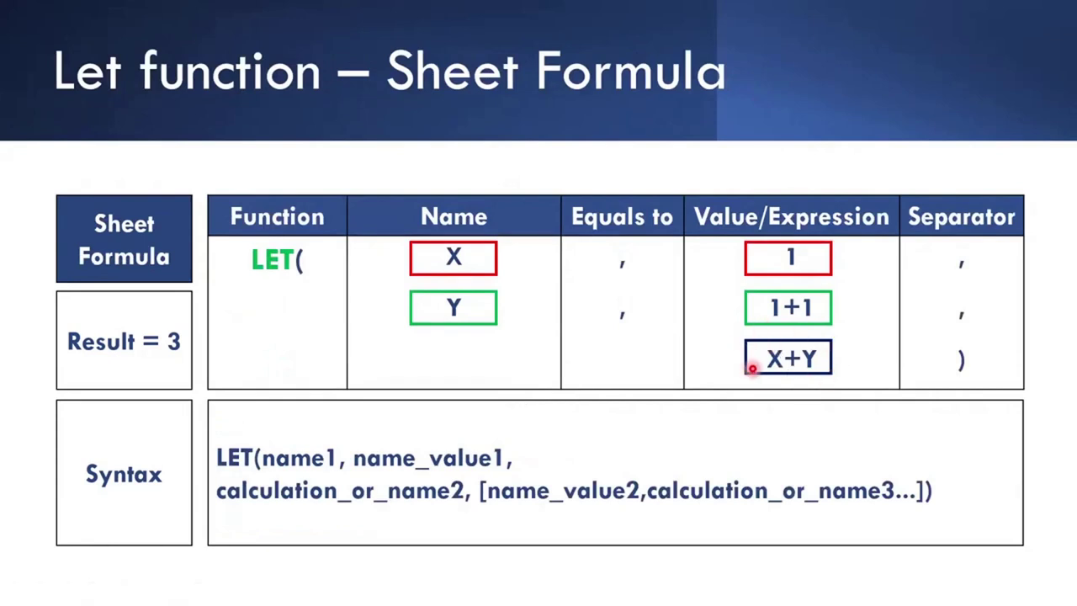
pyautogui.press('Left')
pyautogui.press('Left')
pyautogui.press('Right')
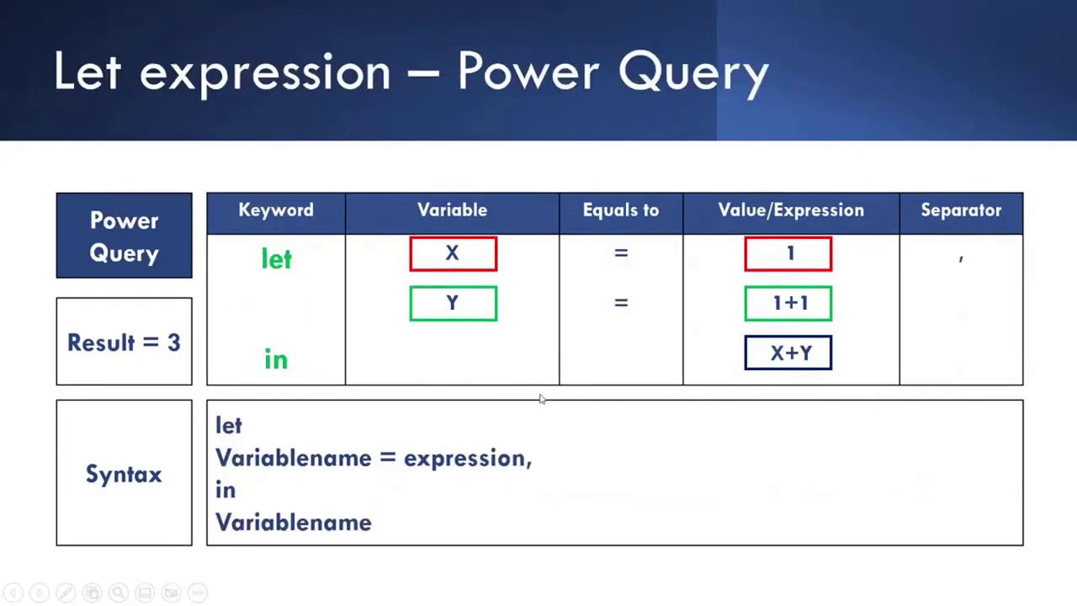
pyautogui.press('Left')
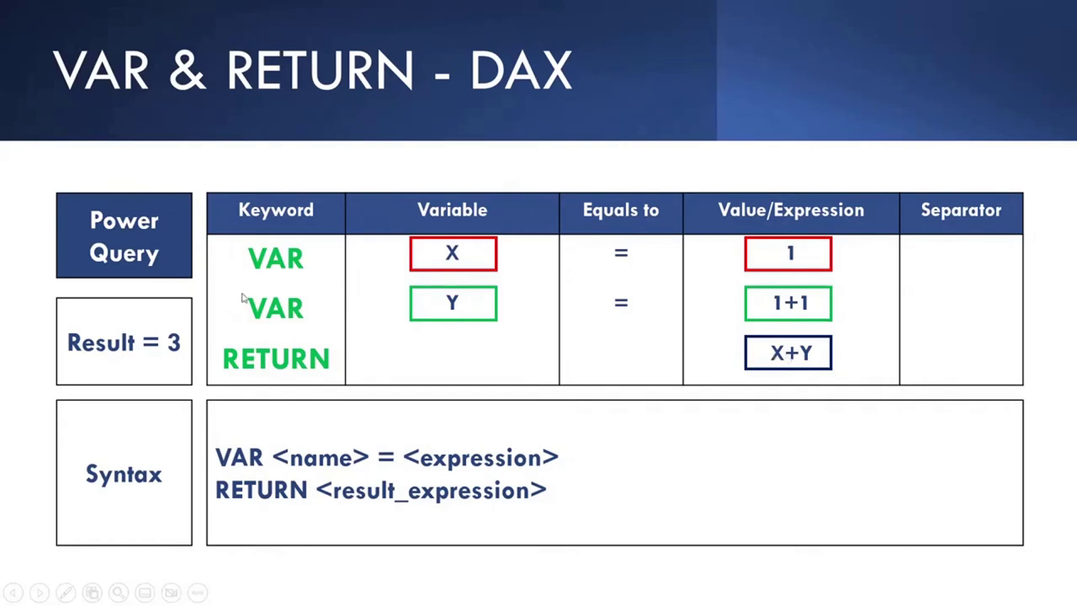
pyautogui.hotkey('ctrl', 'l')
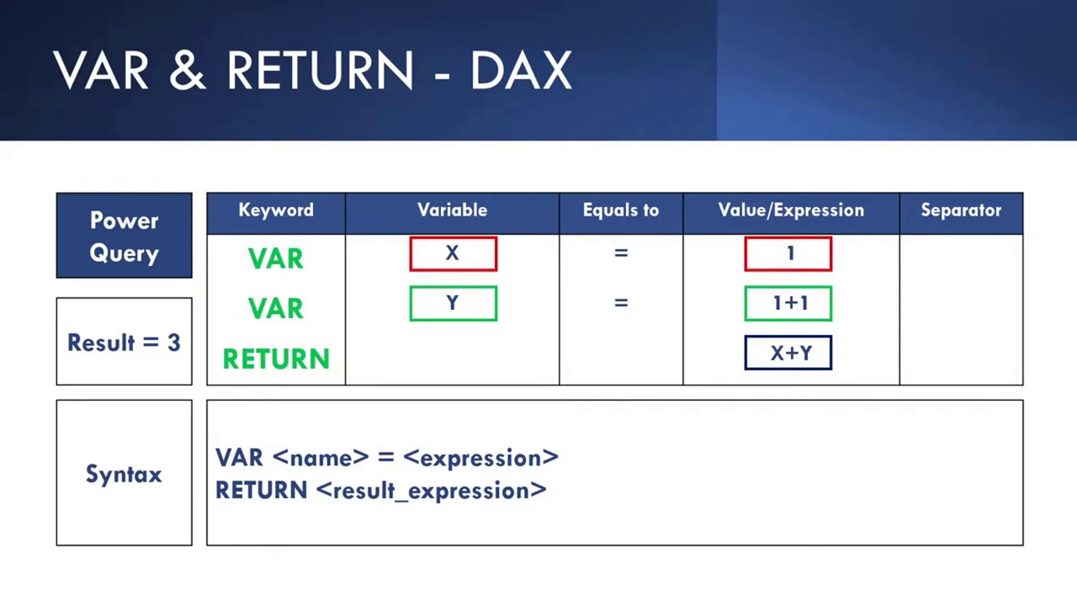
pyautogui.click(690, 261)
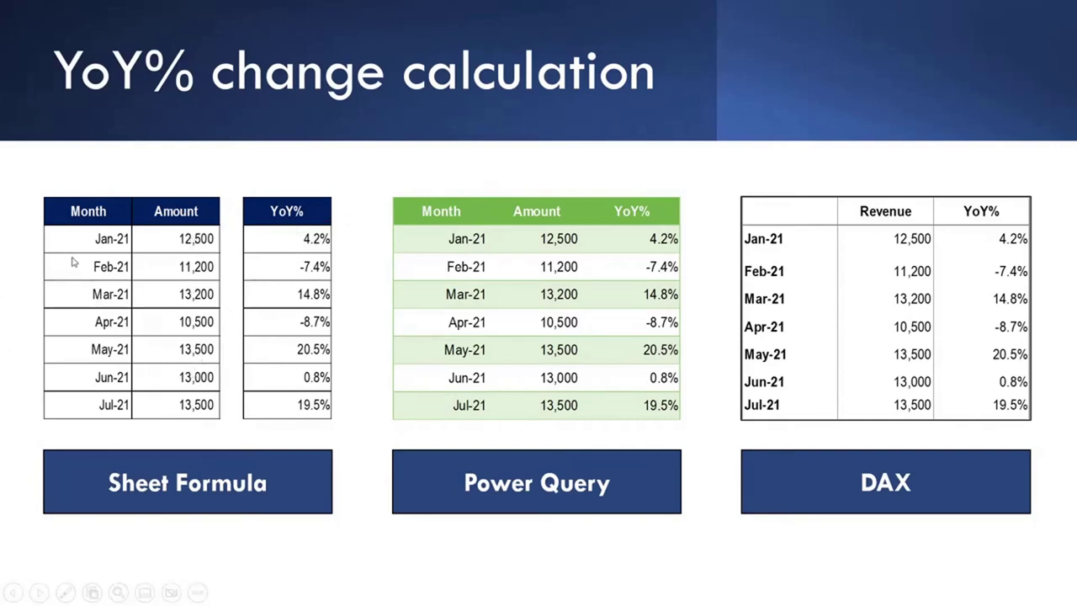
# Step: Highlight the three result tables with the laser pointer, then advance to the 'Steps..' slide
pyautogui.hotkey('ctrl', 'l')
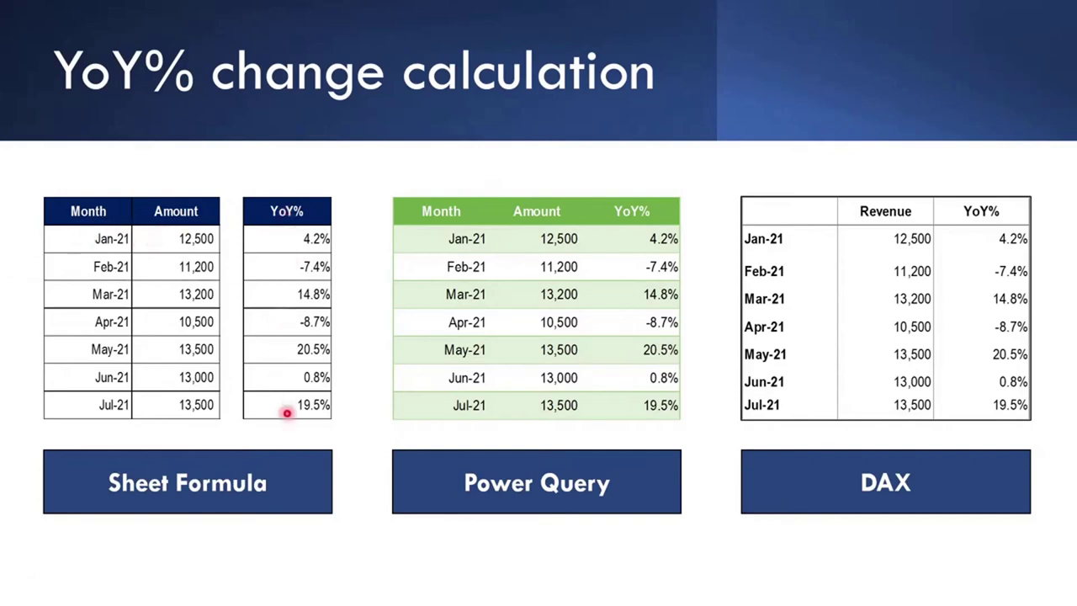
pyautogui.hotkey('ctrl', 'l')
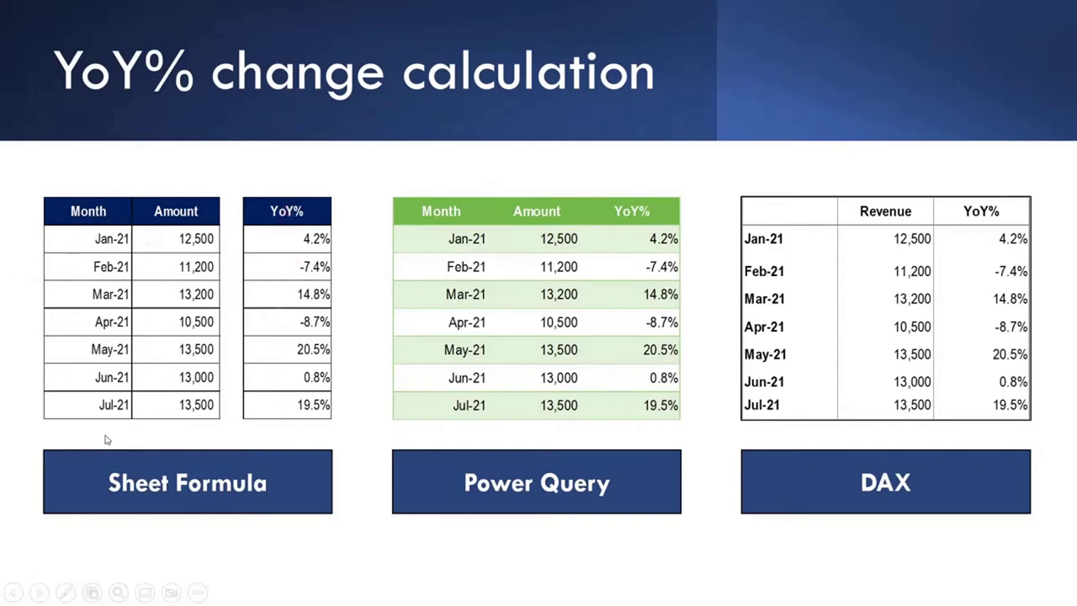
pyautogui.hotkey('ctrl', 'l')
pyautogui.hotkey('ctrl', 'l')
pyautogui.hotkey('ctrl', 'l')
pyautogui.hotkey('ctrl', 'l')
pyautogui.click(362, 327)
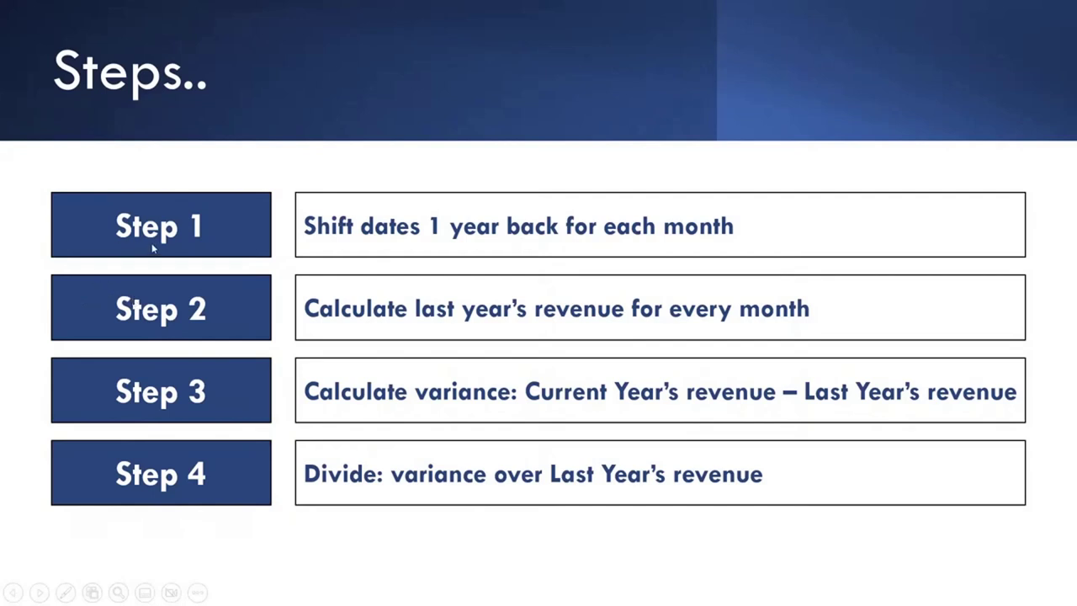
pyautogui.hotkey('ctrl', 'l')
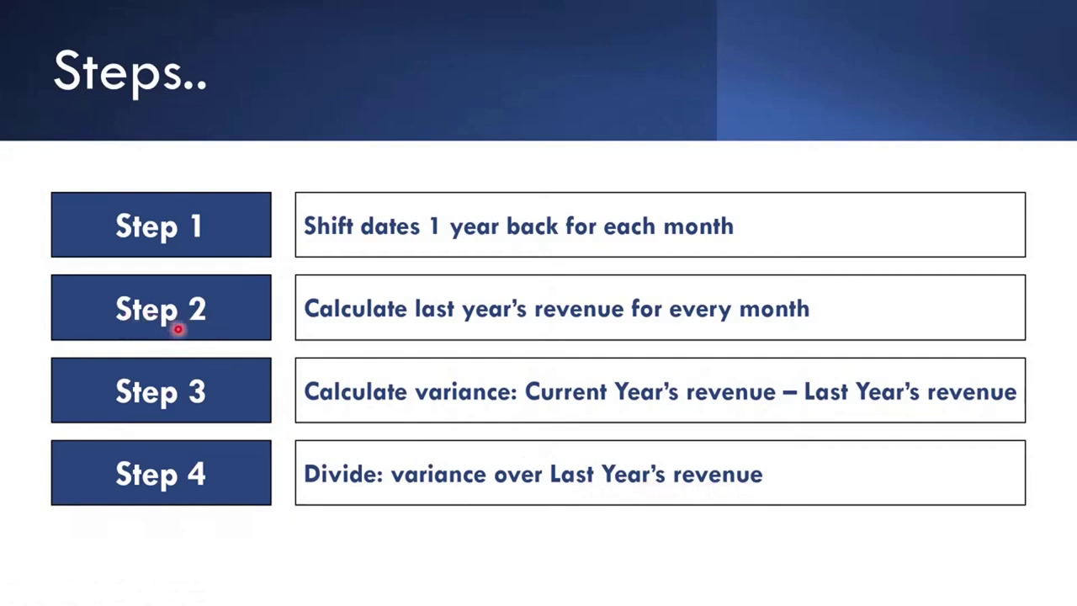
# Step: Turn off the laser pointer and advance to the 'LET – Sheet Formula' slide
pyautogui.hotkey('ctrl', 'l')
pyautogui.hotkey('ctrl', 'l')
pyautogui.click(367, 439)
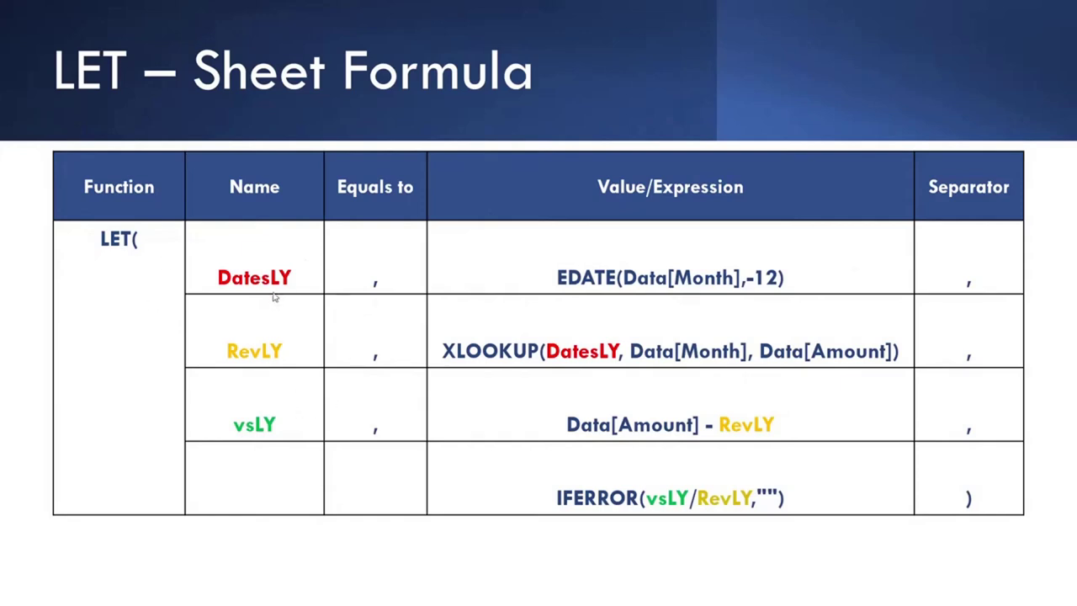
# Step: Spotlight the Name column and the EDATE, XLOOKUP, RevLY and vsLY rows of the LET table
pyautogui.hotkey('ctrl', 'l')
pyautogui.hotkey('ctrl', 'l')
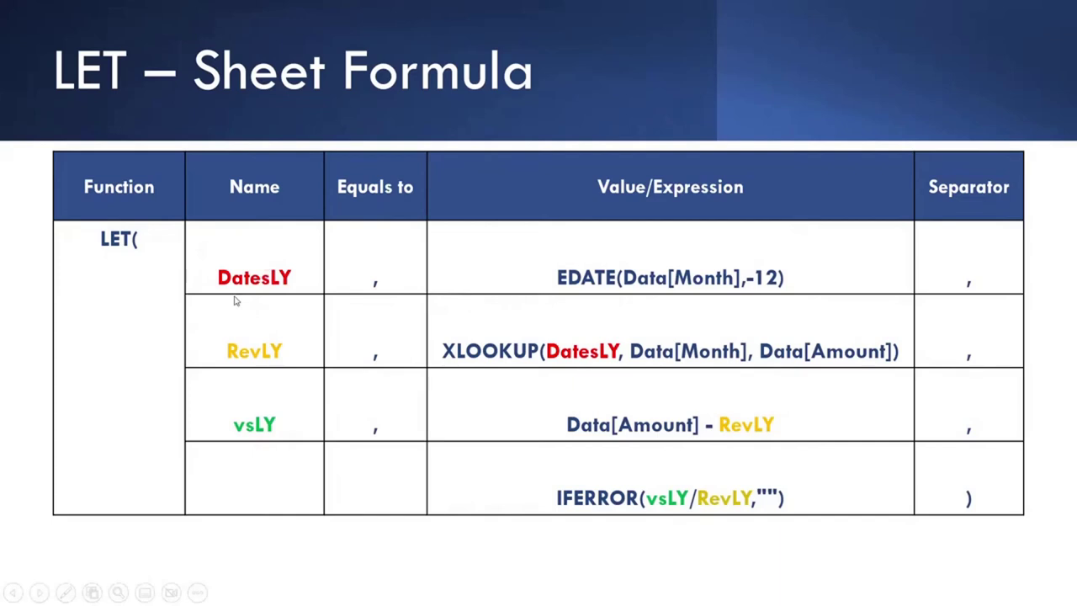
pyautogui.hotkey('ctrl', 'l')
pyautogui.hotkey('ctrl', 'l')
pyautogui.hotkey('ctrl', 'l')
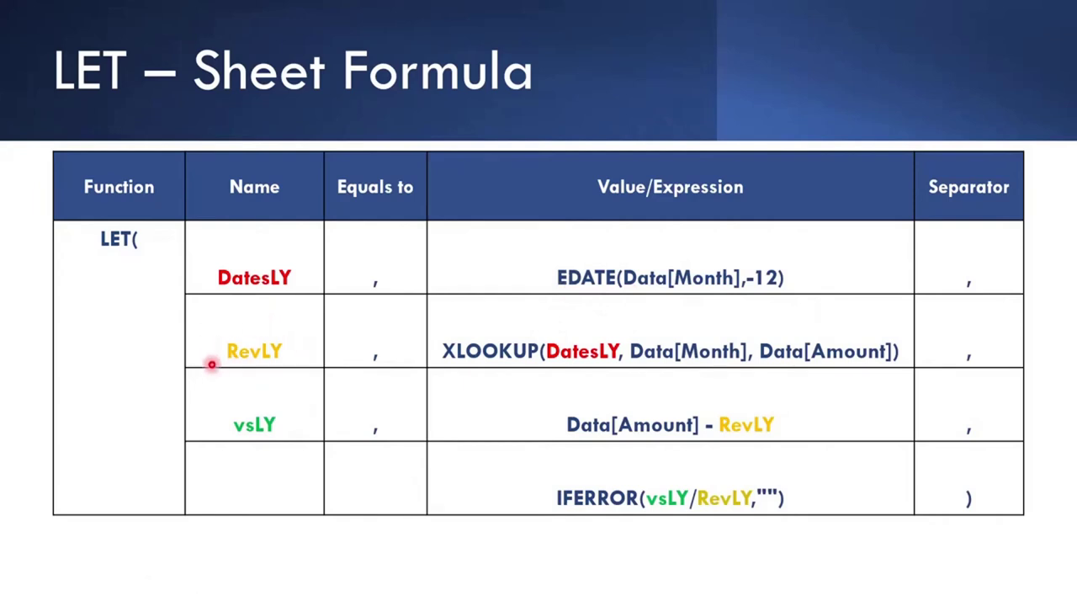
pyautogui.hotkey('ctrl', 'l')
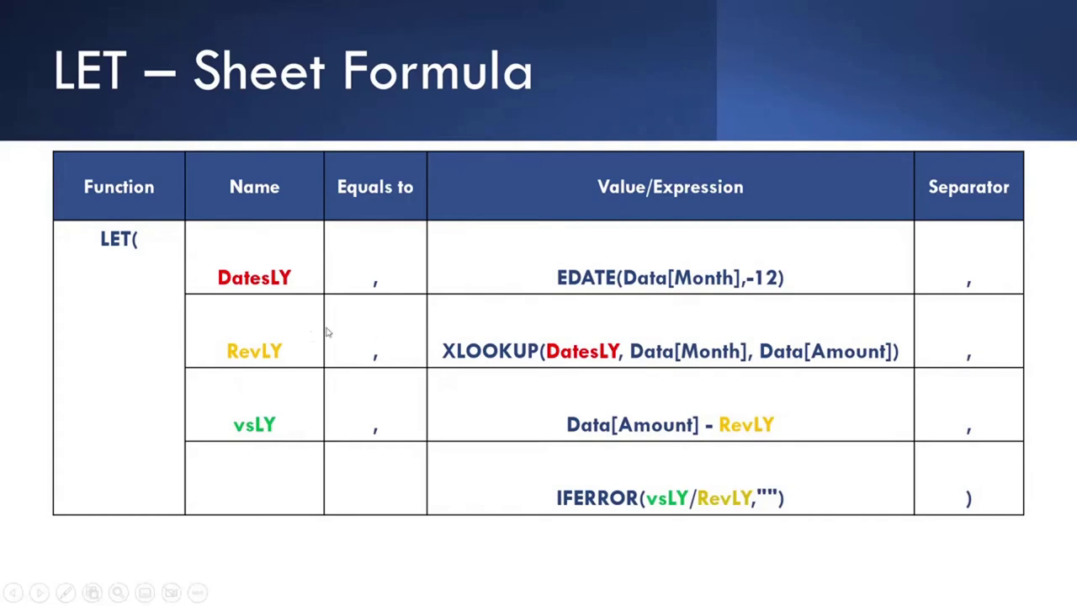
pyautogui.hotkey('ctrl', 'l')
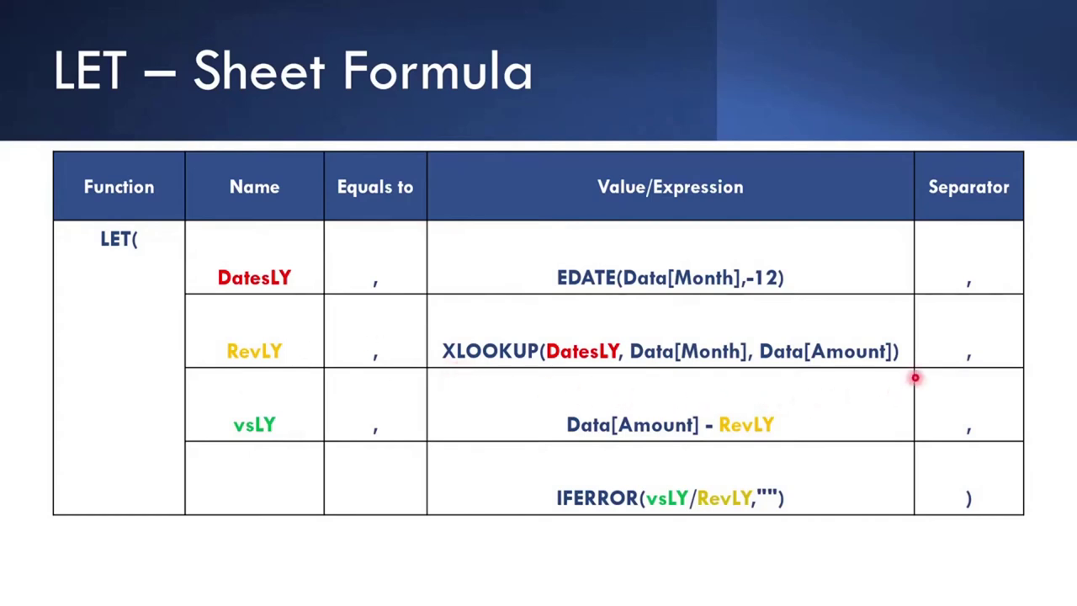
pyautogui.hotkey('ctrl', 'l')
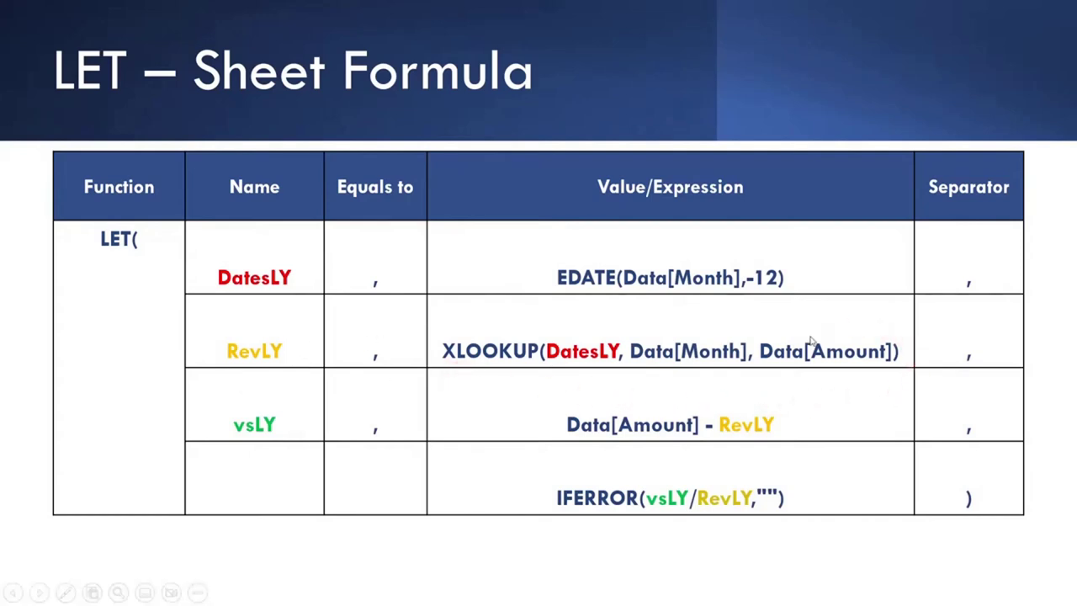
pyautogui.hotkey('ctrl', 'l')
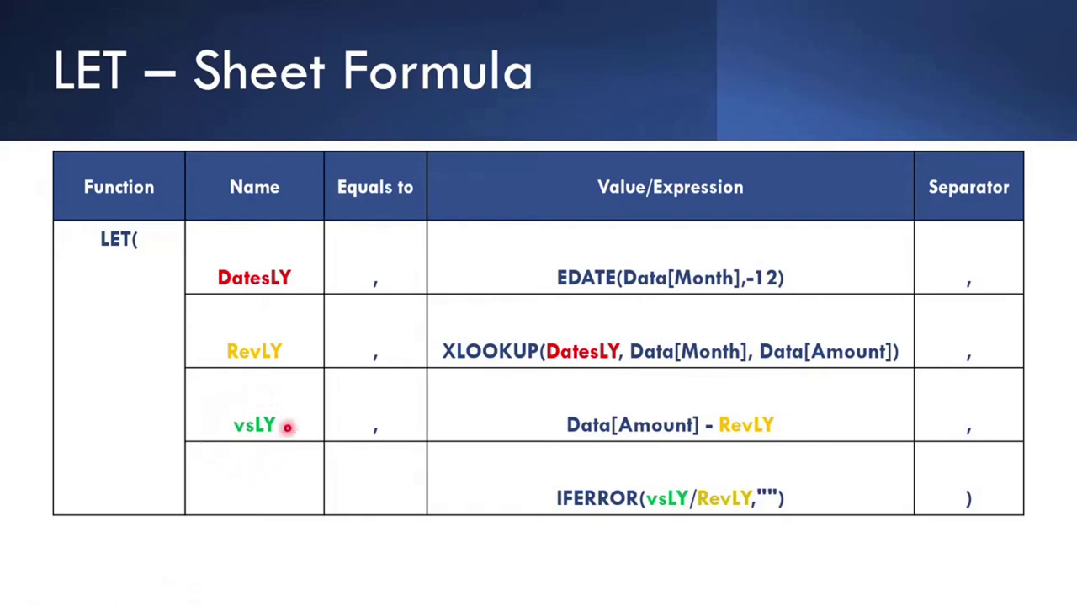
pyautogui.hotkey('ctrl', 'l')
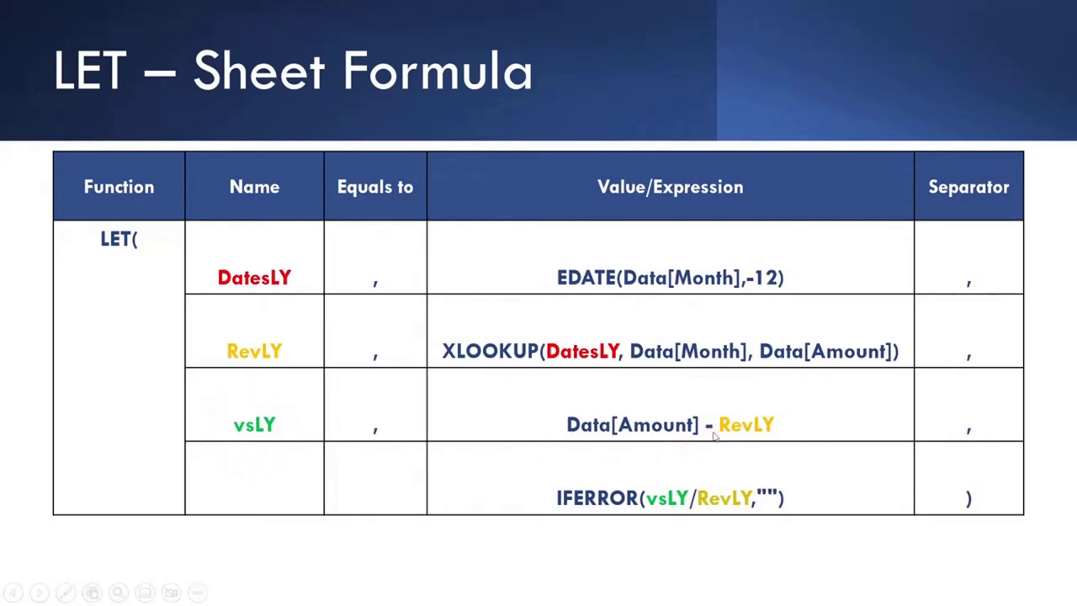
# Step: Spotlight how vsLY subtracts RevLY and feeds the final IFERROR calculation
pyautogui.hotkey('ctrl', 'l')
pyautogui.hotkey('ctrl', 'l')
pyautogui.hotkey('ctrl', 'l')
pyautogui.hotkey('ctrl', 'l')
pyautogui.hotkey('ctrl', 'l')
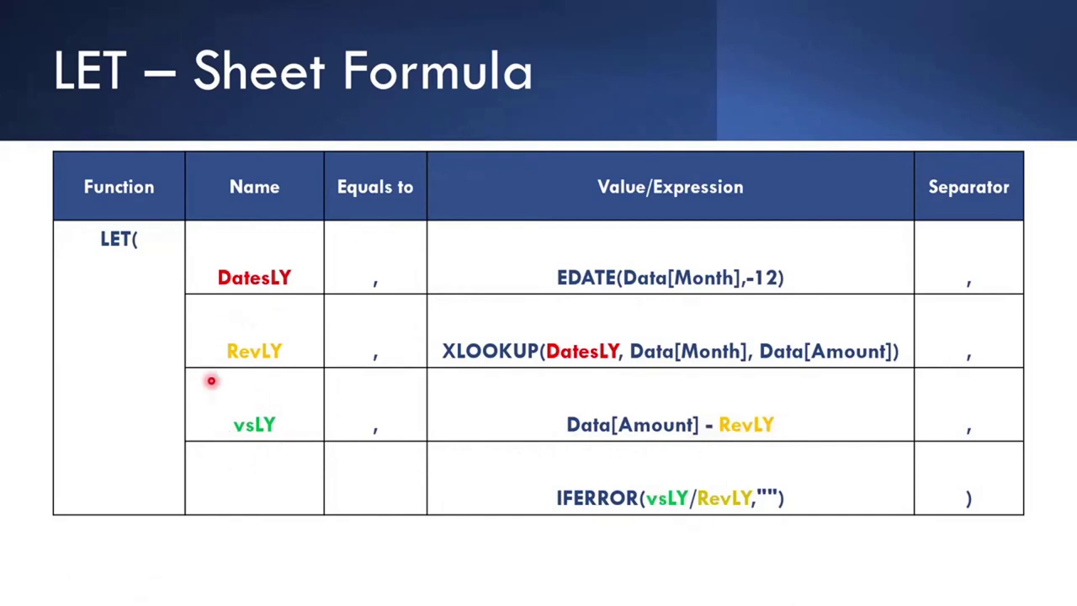
pyautogui.hotkey('ctrl', 'l')
pyautogui.hotkey('ctrl', 'l')
pyautogui.hotkey('ctrl', 'l')
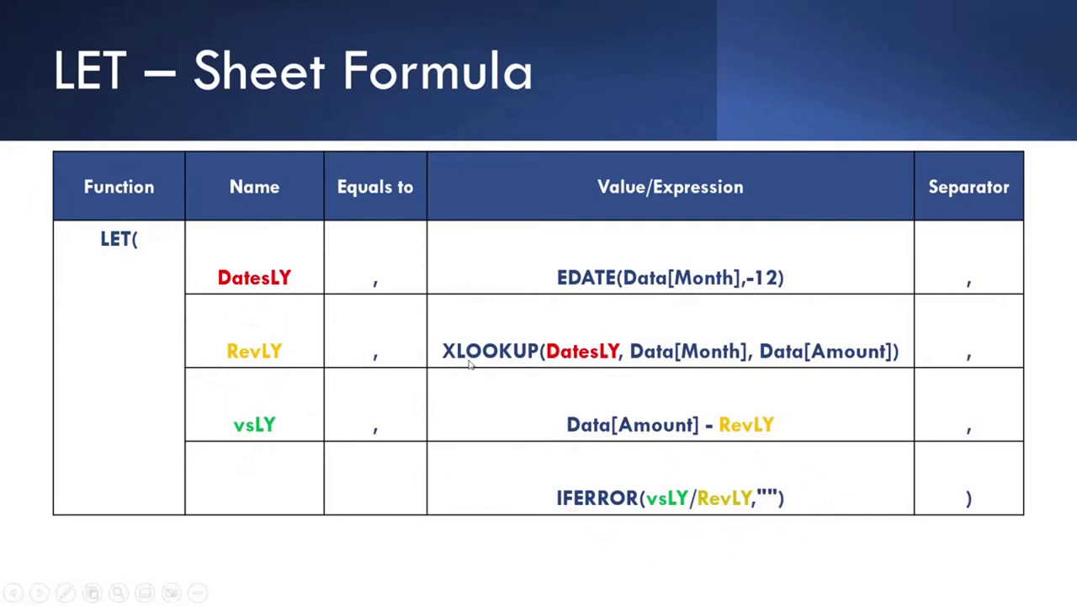
pyautogui.hotkey('ctrl', 'l')
pyautogui.hotkey('ctrl', 'l')
pyautogui.hotkey('ctrl', 'l')
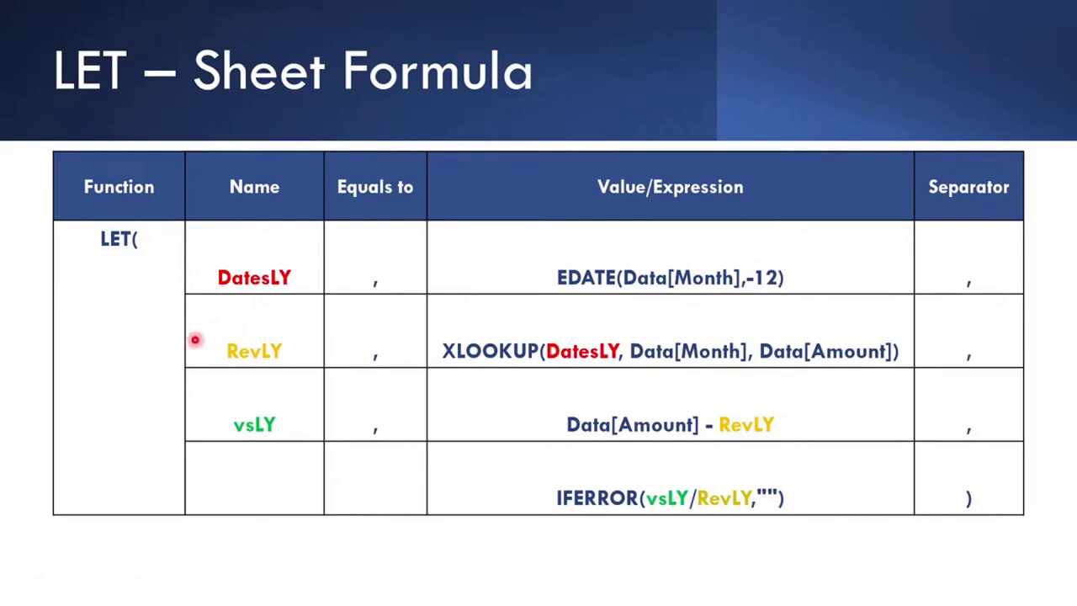
pyautogui.hotkey('ctrl', 'l')
pyautogui.hotkey('ctrl', 'l')
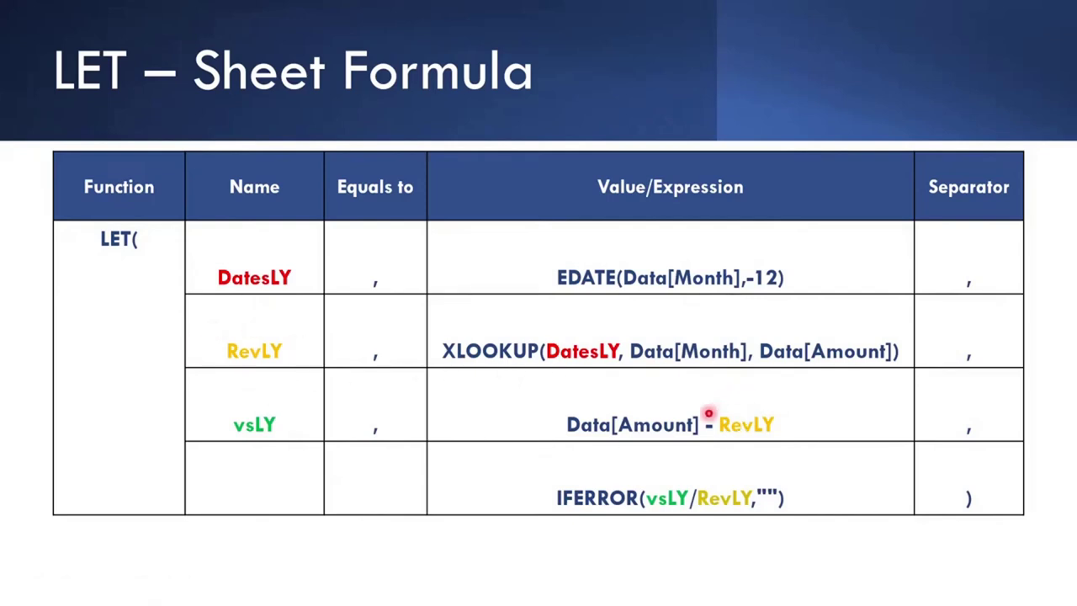
pyautogui.hotkey('ctrl', 'l')
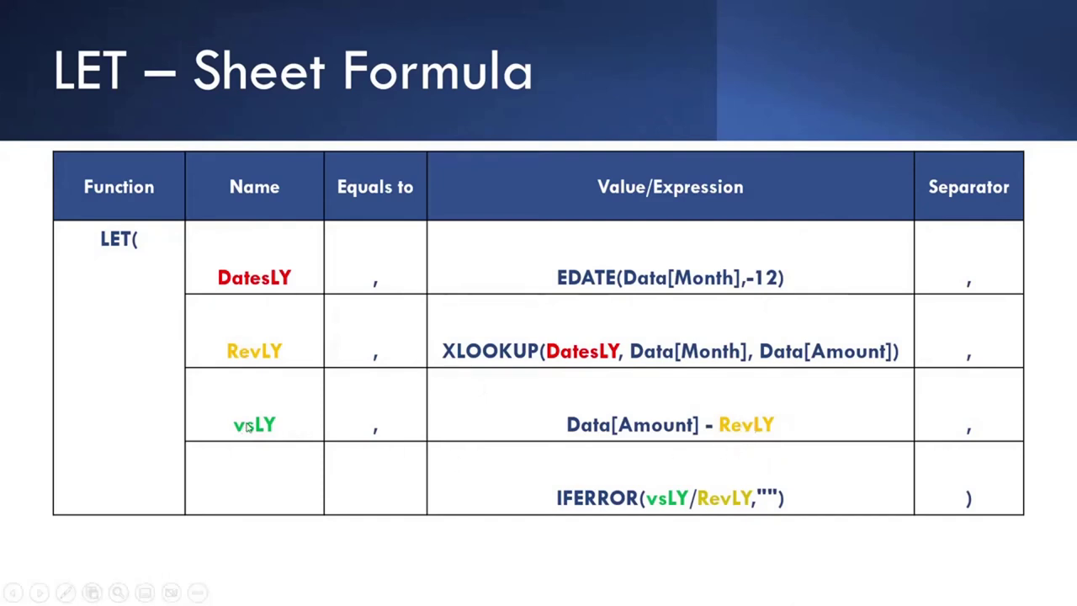
pyautogui.hotkey('ctrl', 'l')
pyautogui.hotkey('ctrl', 'l')
pyautogui.hotkey('ctrl', 'l')
pyautogui.hotkey('ctrl', 'l')
pyautogui.hotkey('ctrl', 'l')
pyautogui.hotkey('ctrl', 'l')
pyautogui.hotkey('ctrl', 'l')
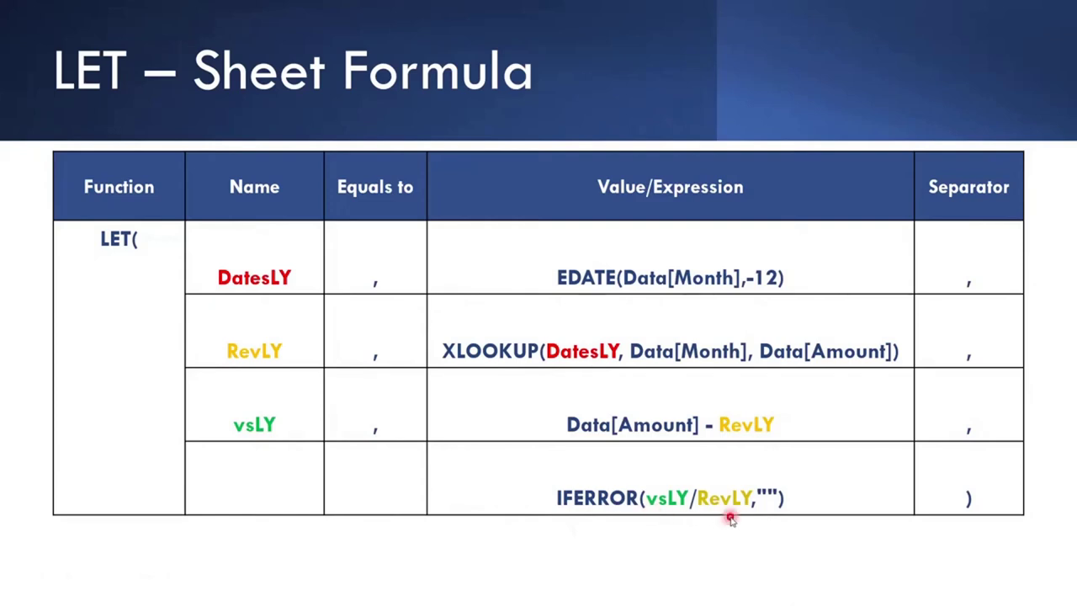
pyautogui.hotkey('ctrl', 'l')
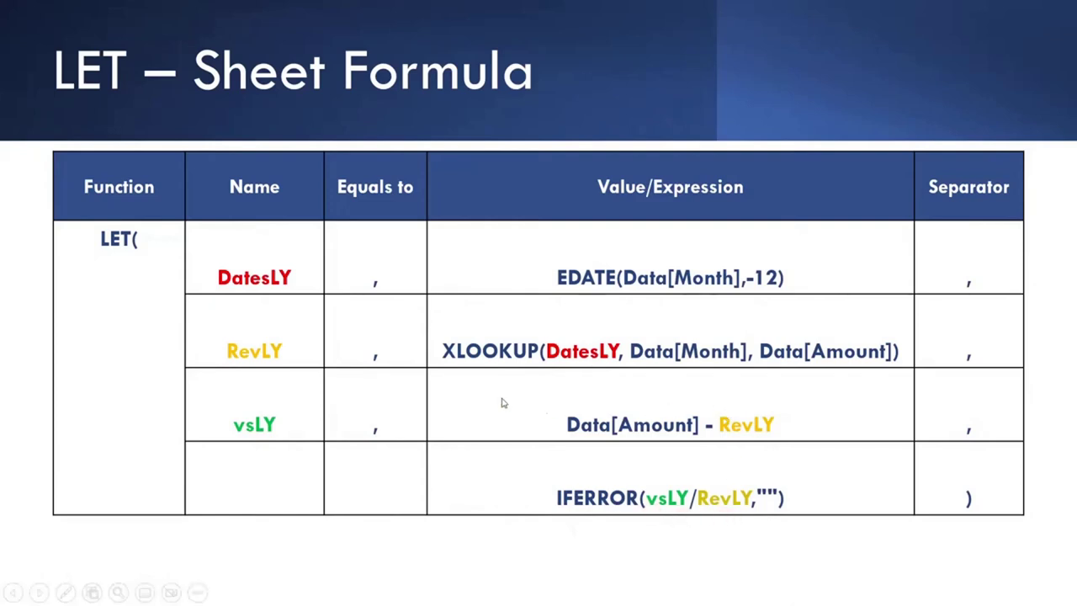
# Step: Trace on the slide from XLOOKUP to RevLY, Data[Amount], vsLY and the IFERROR step
pyautogui.keyDown('ctrl'); pyautogui.click(269, 427); pyautogui.keyUp('ctrl')
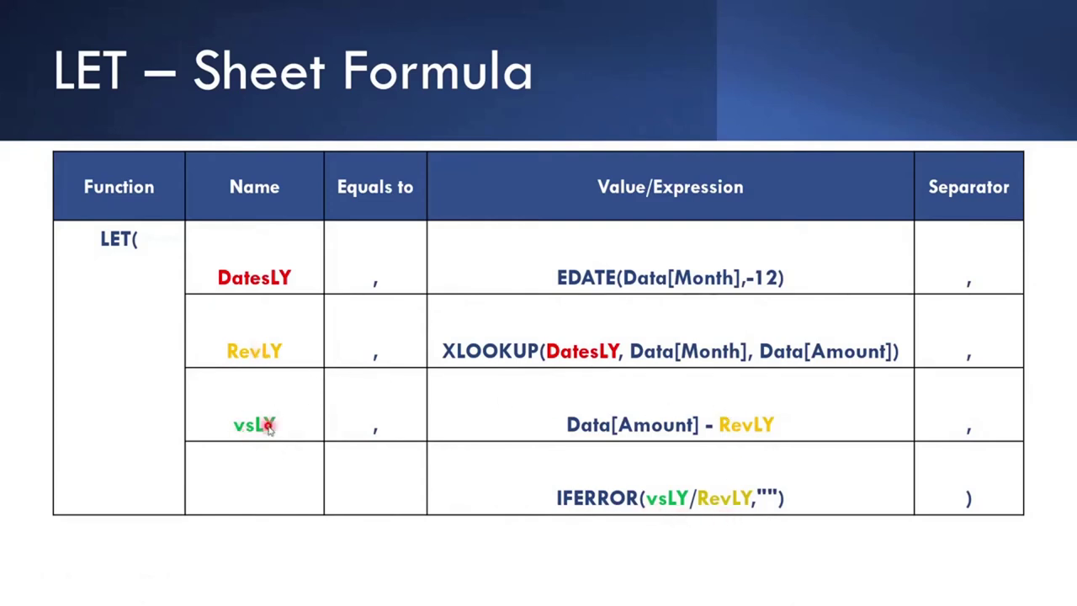
pyautogui.moveTo(465, 367)
pyautogui.mouseDown()
pyautogui.moveTo(841, 421)
pyautogui.moveTo(572, 454)
pyautogui.mouseUp()
pyautogui.moveTo(795, 435); pyautogui.dragTo(566, 400)
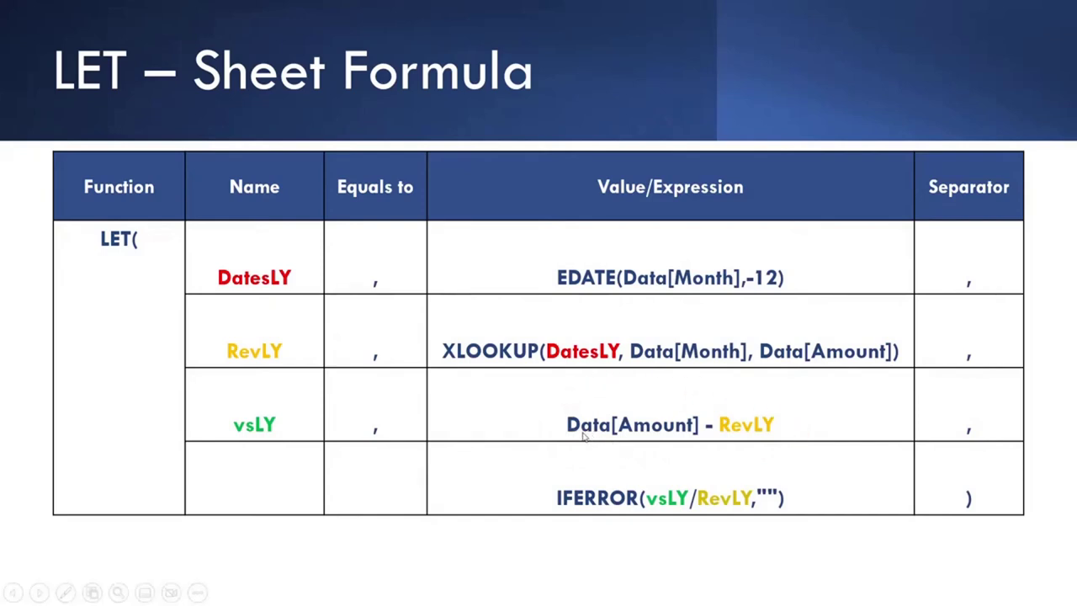
pyautogui.moveTo(271, 403); pyautogui.dragTo(265, 469)
pyautogui.moveTo(277, 385); pyautogui.dragTo(591, 511)
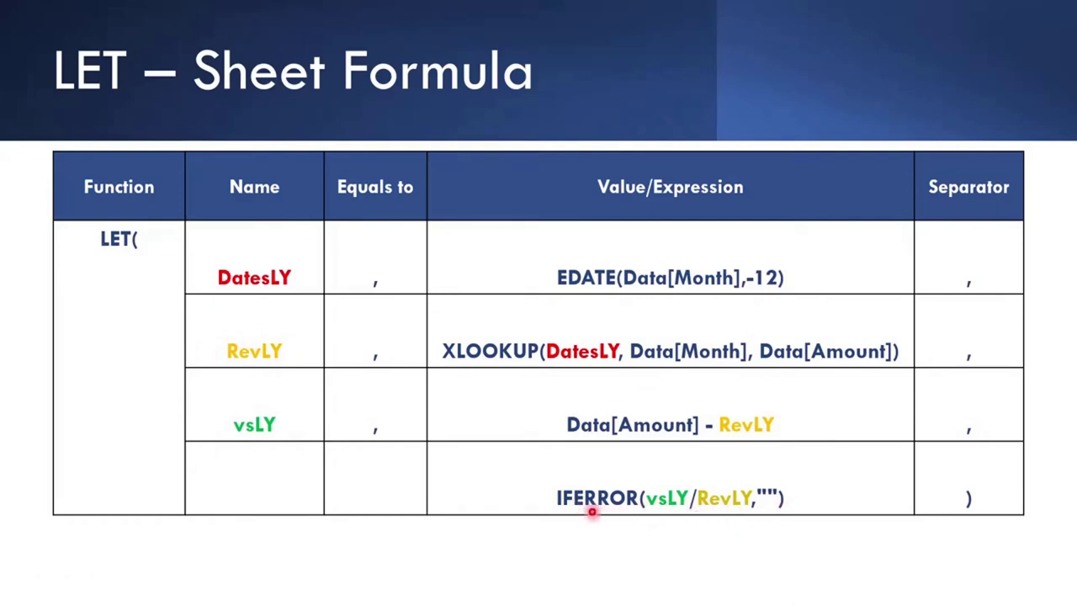
pyautogui.moveTo(591, 511); pyautogui.dragTo(601, 524)
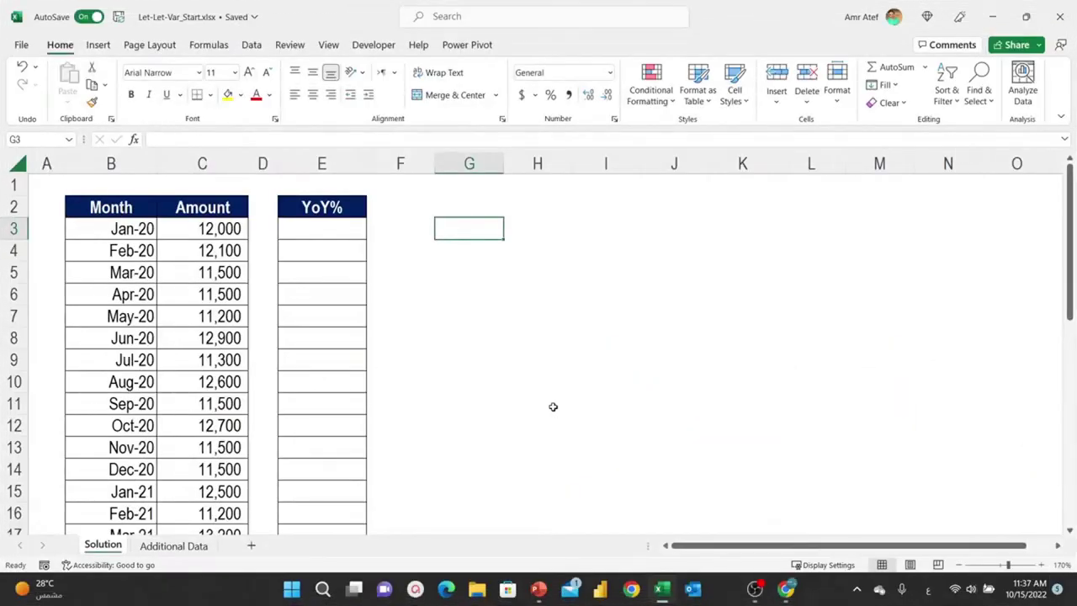
# Step: Check the extent of the Month column, returning to the first month Jan-20
pyautogui.click(148, 259)
pyautogui.hotkey('ctrl', 'Down')
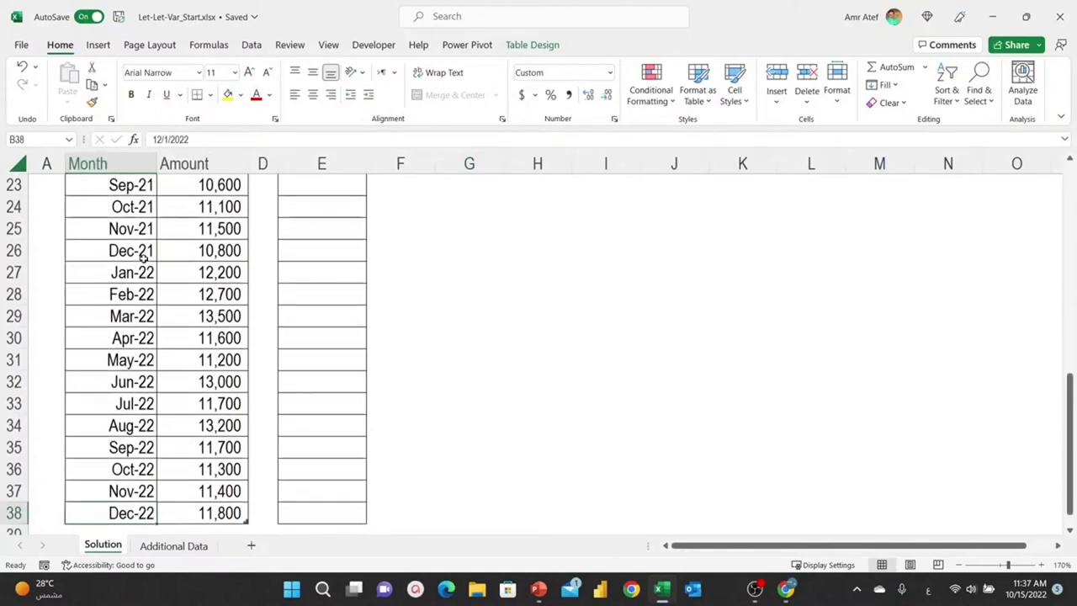
pyautogui.hotkey('ctrl', 'Up')
pyautogui.press('Down')
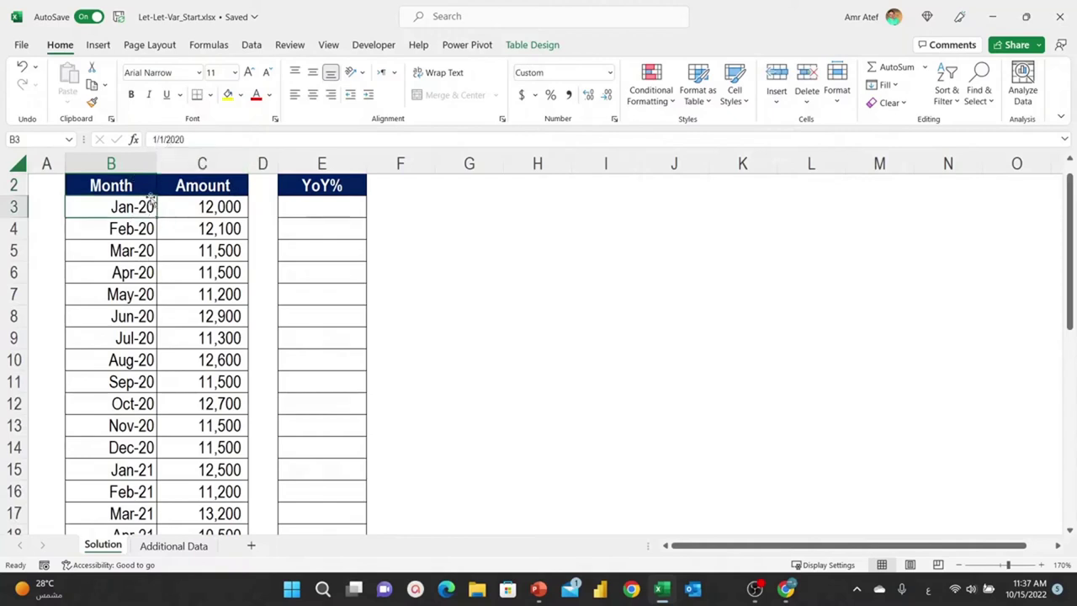
pyautogui.click(143, 228)
pyautogui.scroll(-3, 140, 312)
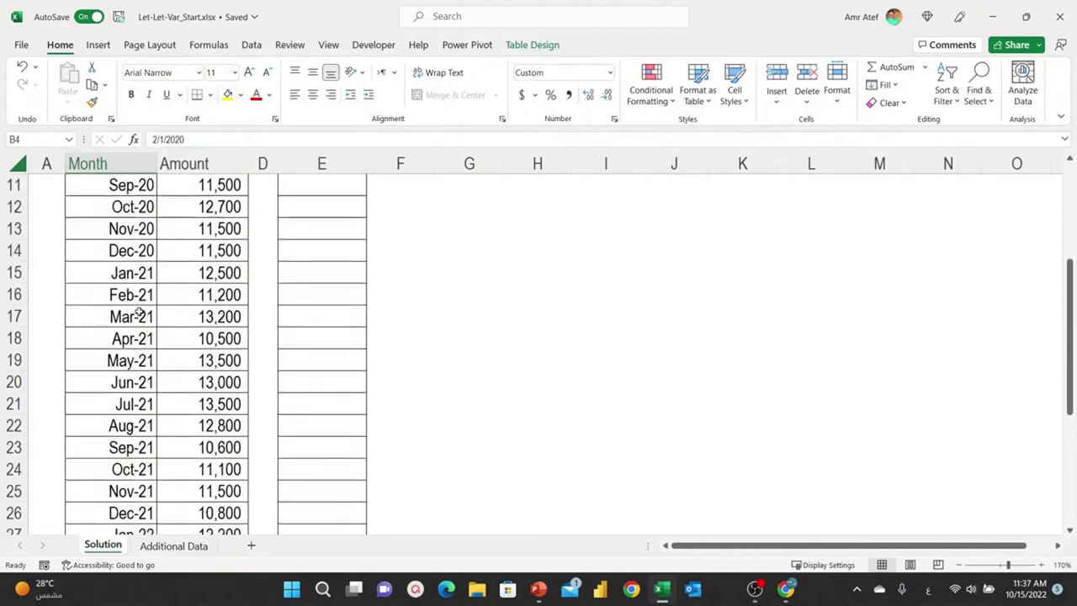
pyautogui.scroll(4, 142, 312)
pyautogui.click(144, 230)
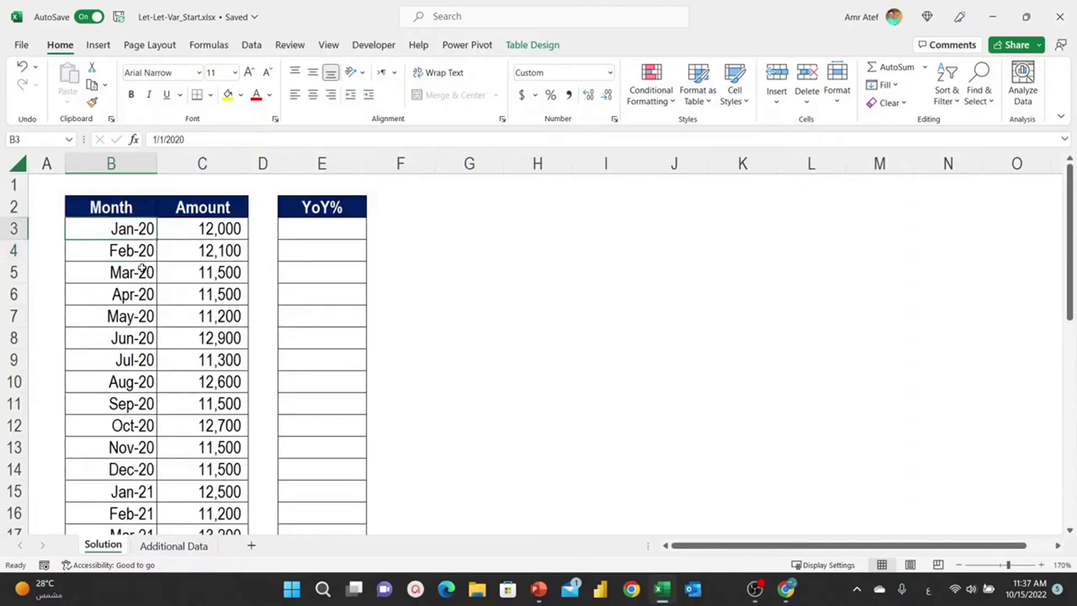
# Step: Check the Amount column down to Dec-22's 11,800 and return to the table top
pyautogui.press('Right')
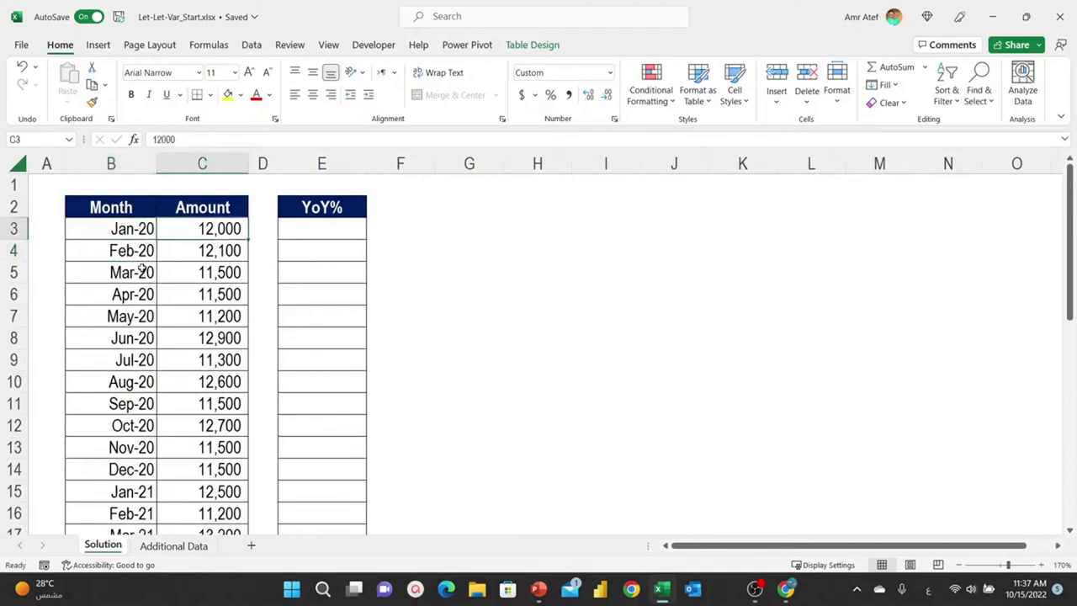
pyautogui.hotkey('ctrl', 'Down')
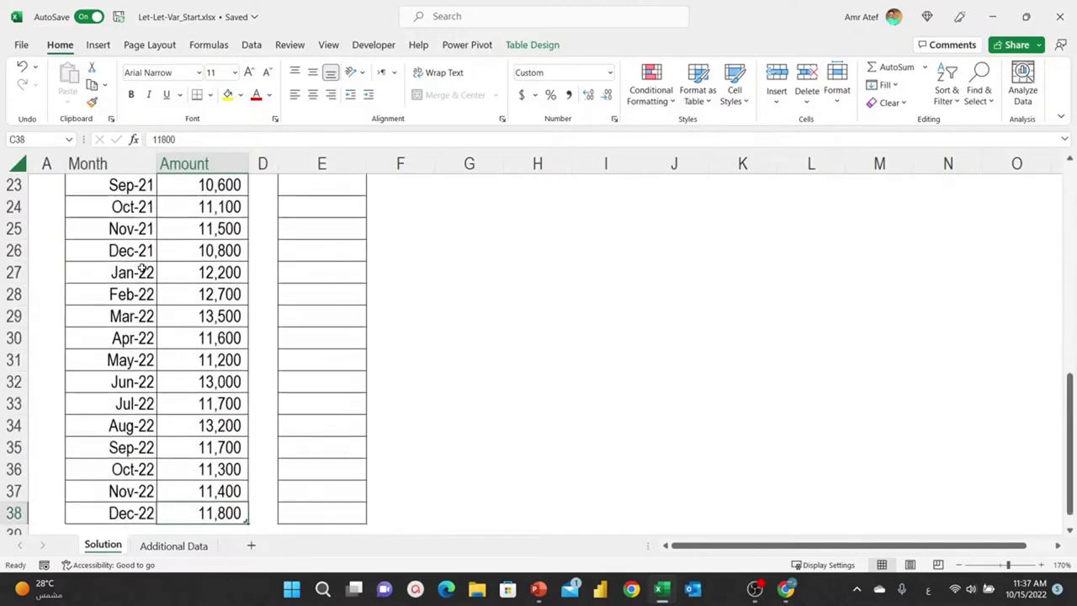
pyautogui.press('Left')
pyautogui.hotkey('ctrl', 'Up')
pyautogui.press('Down')
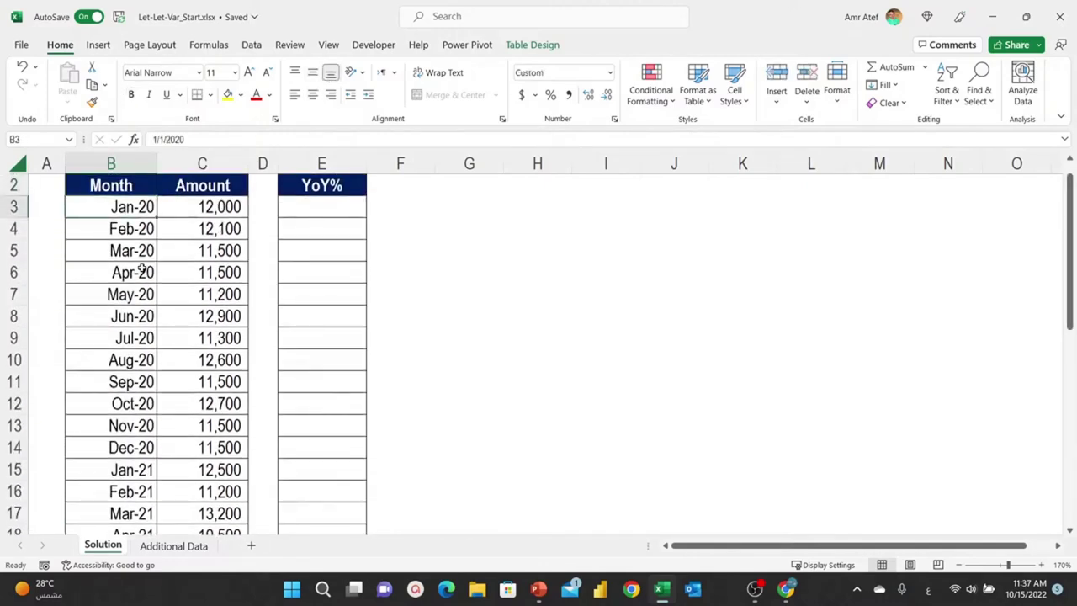
pyautogui.hotkey('ctrl', 'Down')
pyautogui.hotkey('ctrl', 'Up')
pyautogui.press('Up')
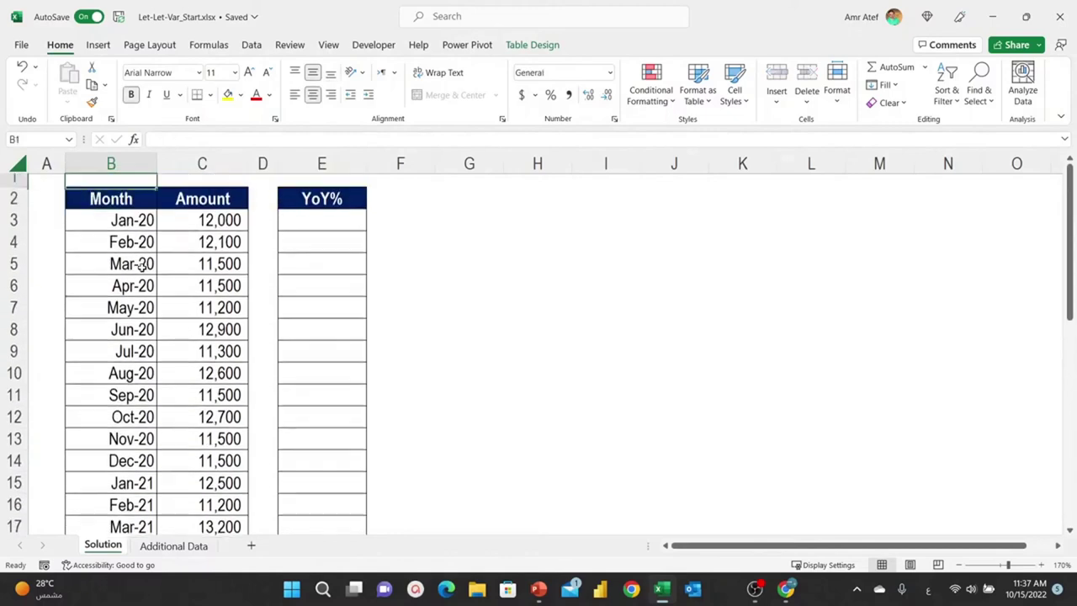
# Step: Narrow column F to a 3.38-wide spacer beside the YoY% column and select G3
pyautogui.click(351, 230)
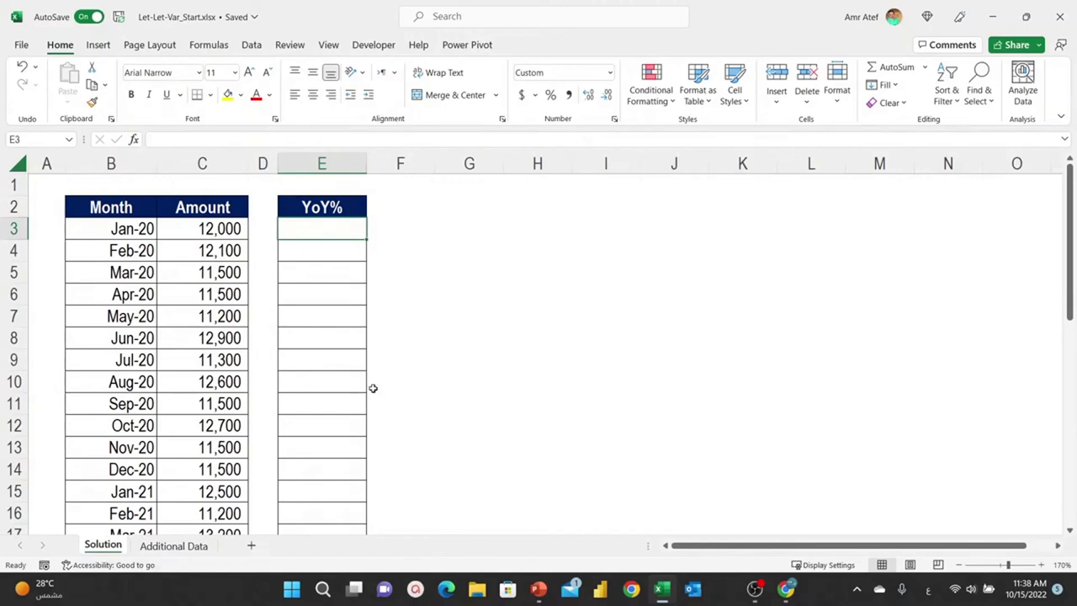
pyautogui.click(340, 243)
pyautogui.click(335, 231)
pyautogui.rightClick(335, 231)
pyautogui.press('Escape')
pyautogui.moveTo(434, 173); pyautogui.dragTo(384, 172)
pyautogui.click(427, 235)
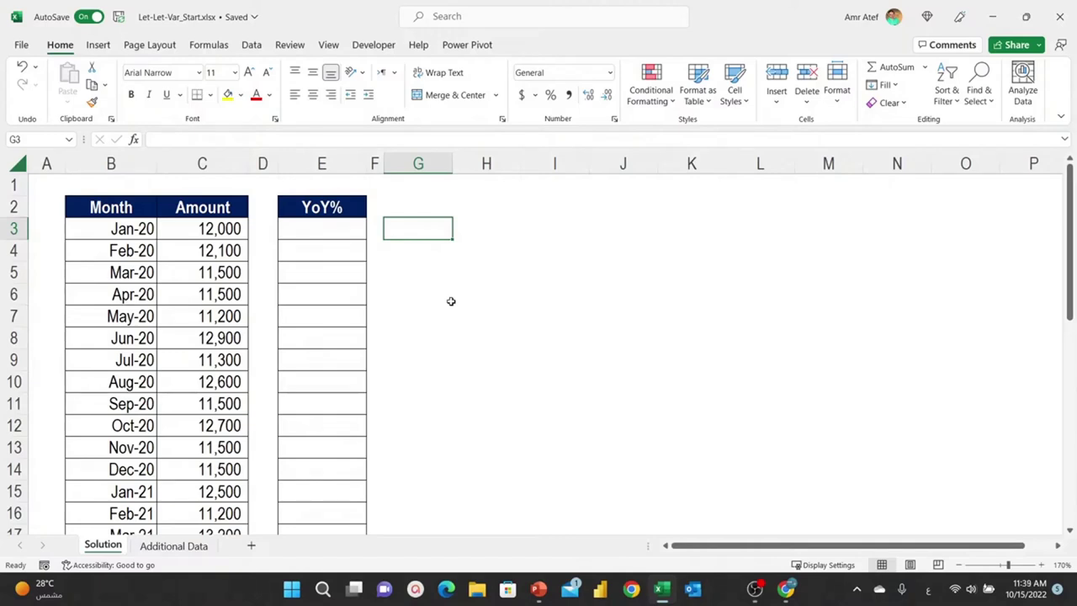
pyautogui.write('=ي')
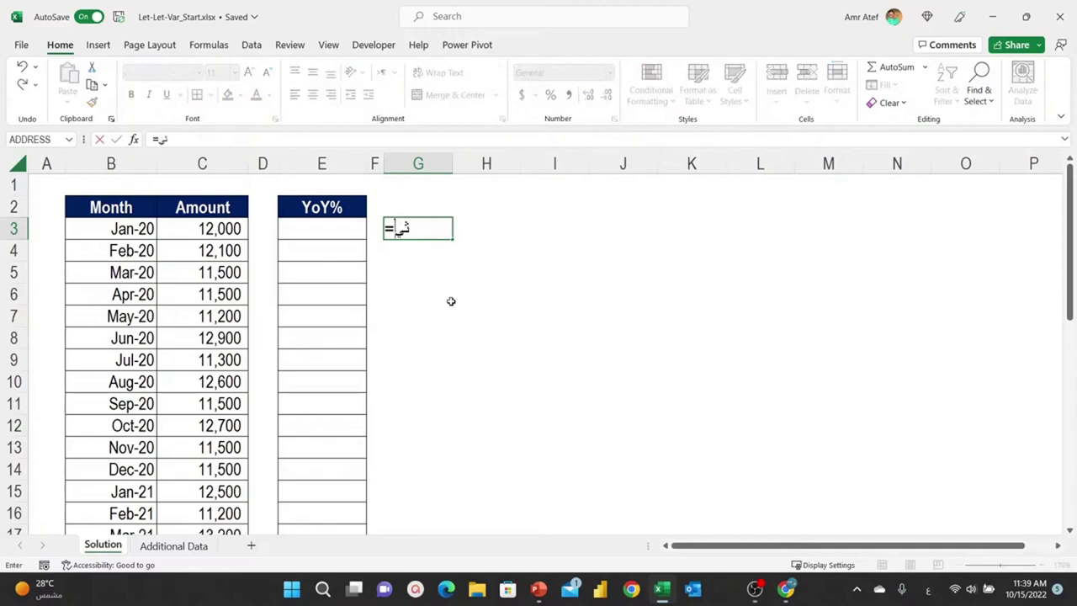
pyautogui.press('Escape')
pyautogui.hotkey('alt', 'shift')
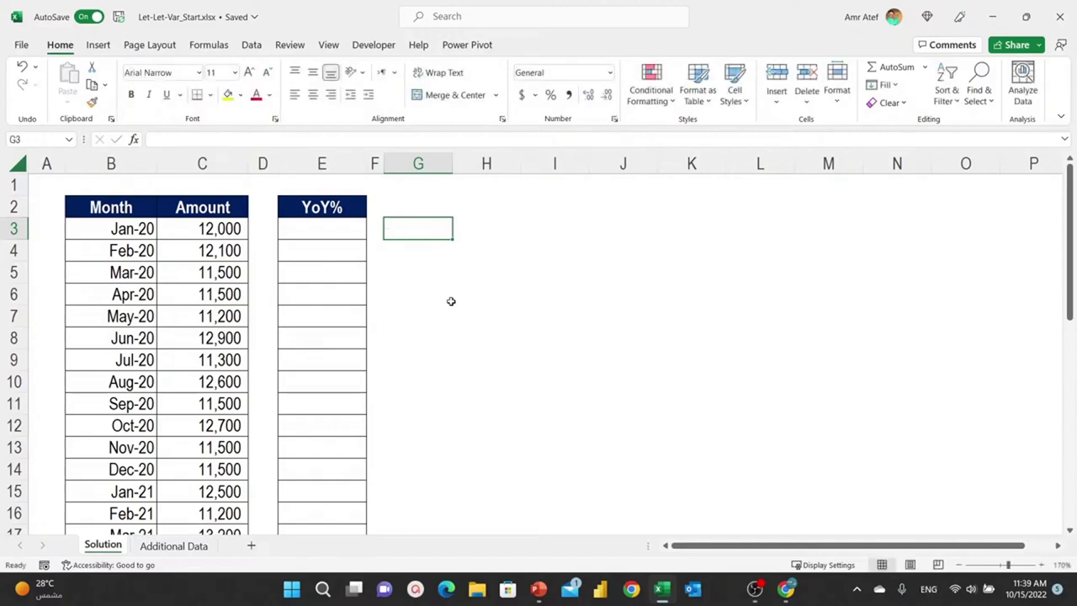
pyautogui.write('=Ed')
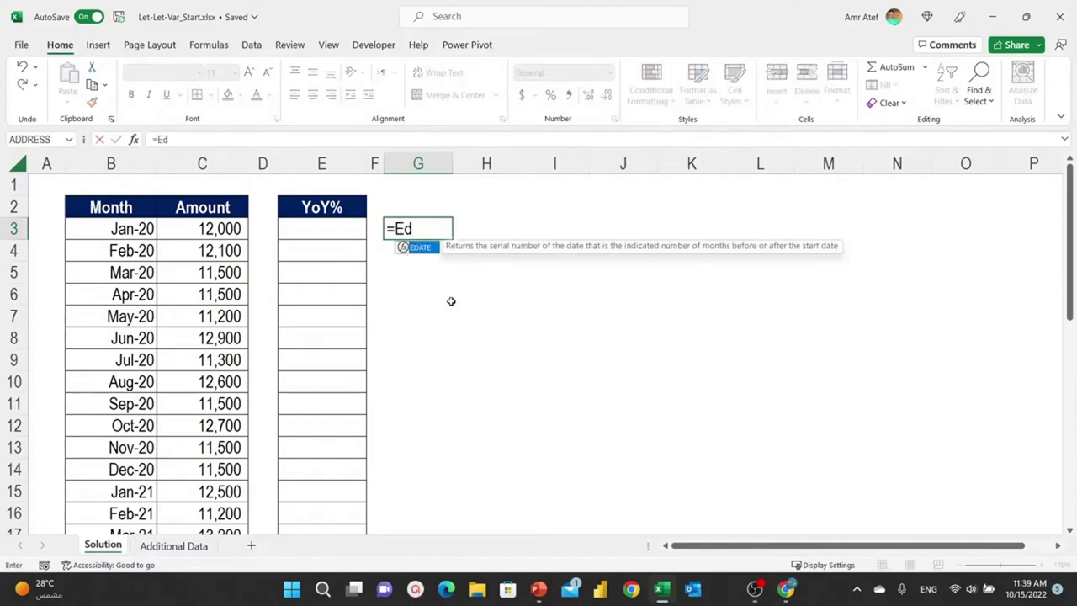
pyautogui.press('Tab')
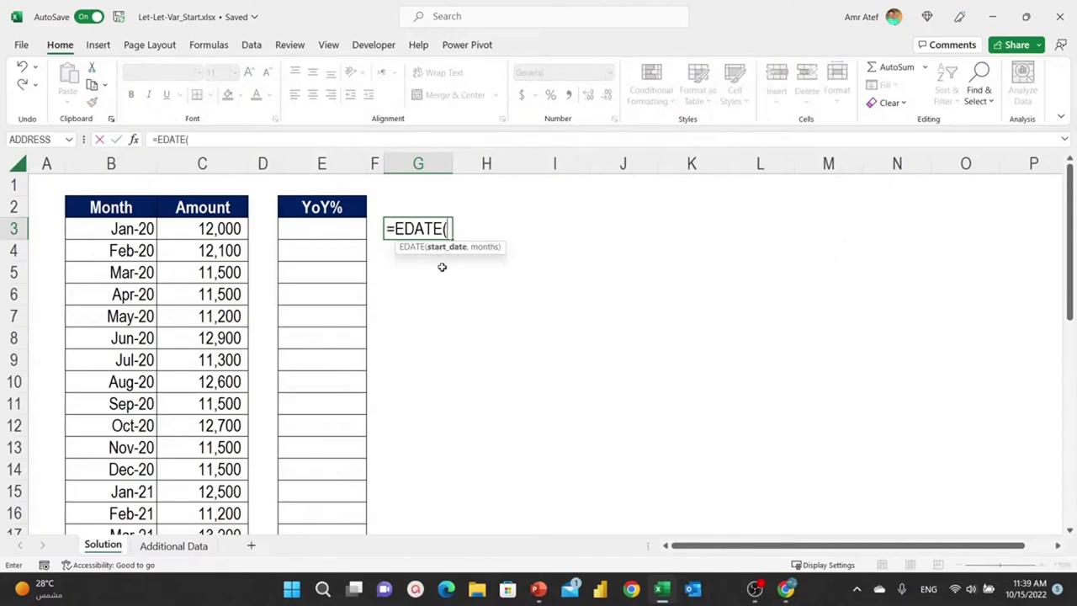
pyautogui.click(122, 226)
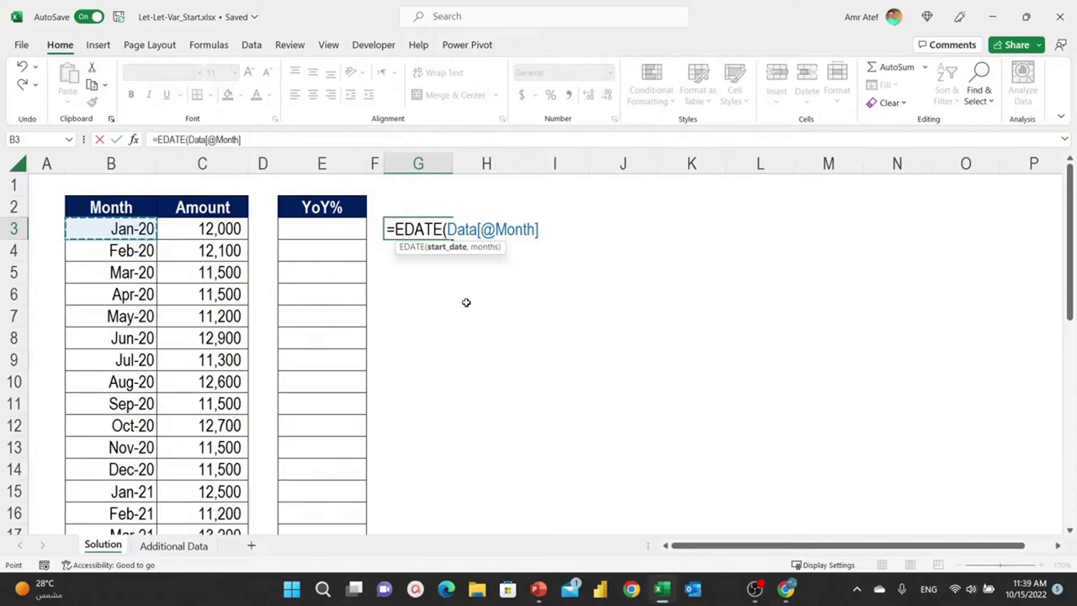
pyautogui.write(',')
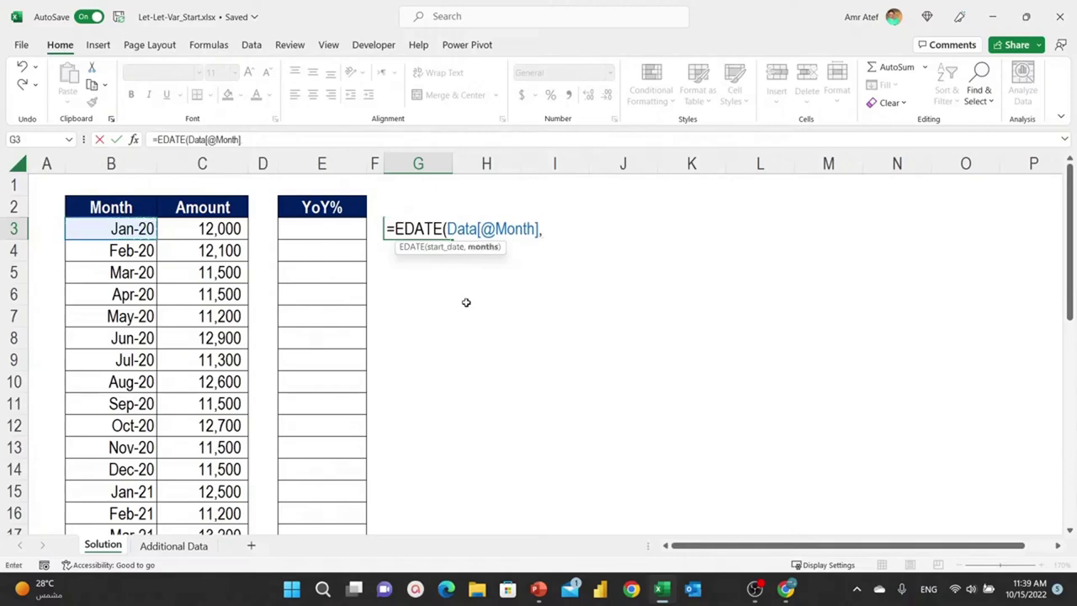
pyautogui.write('-')
pyautogui.write('12')
pyautogui.write(')')
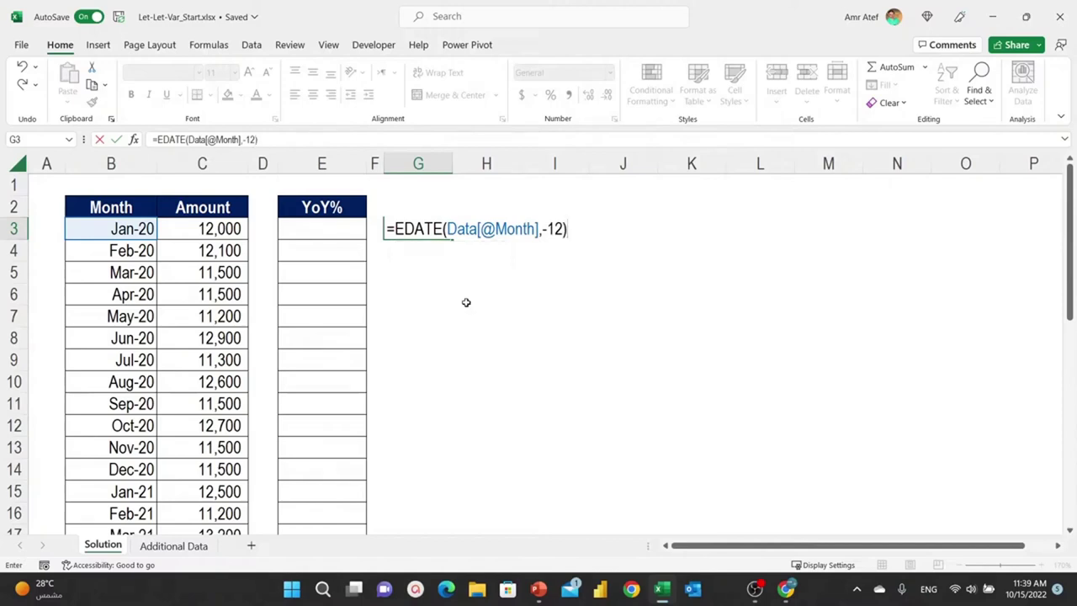
pyautogui.press('Return')
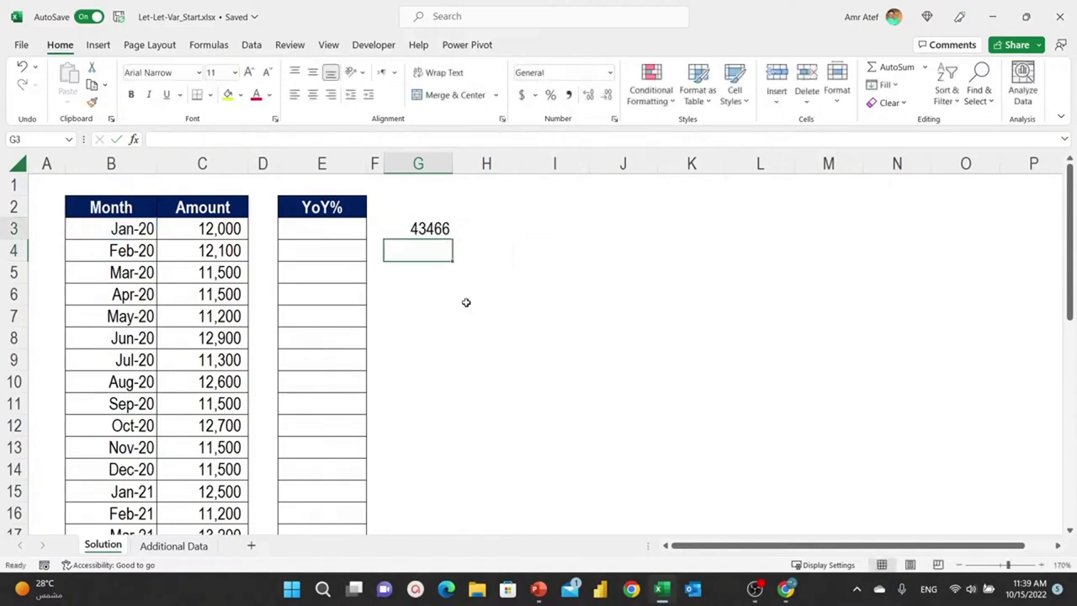
# Step: Copy B3's date format onto column G with Format Painter so G3 displays Jan-19
pyautogui.press('Up')
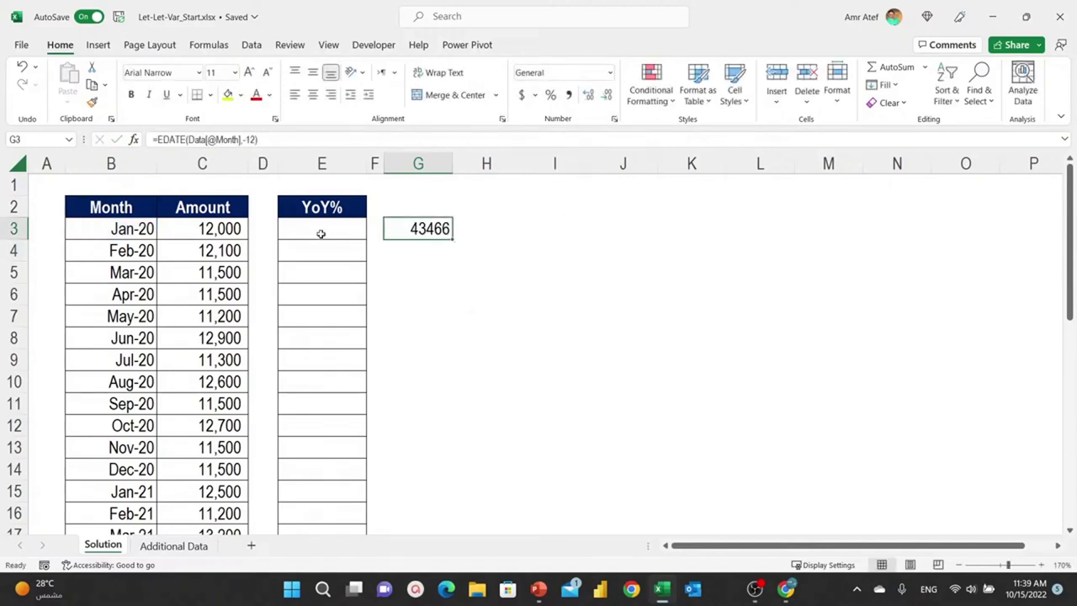
pyautogui.click(93, 235)
pyautogui.click(91, 102)
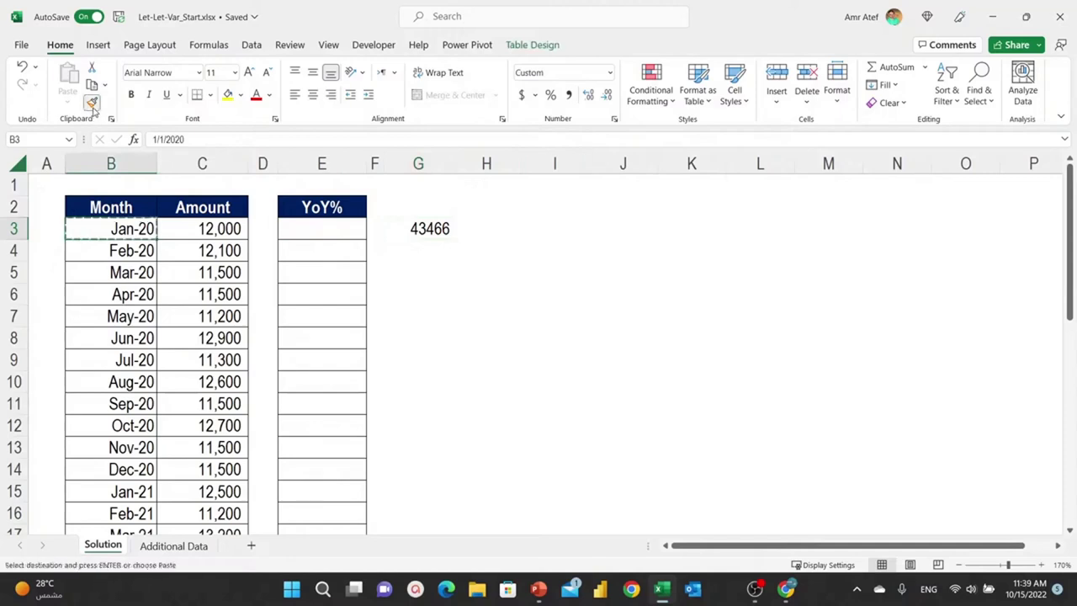
pyautogui.click(446, 164)
pyautogui.click(427, 268)
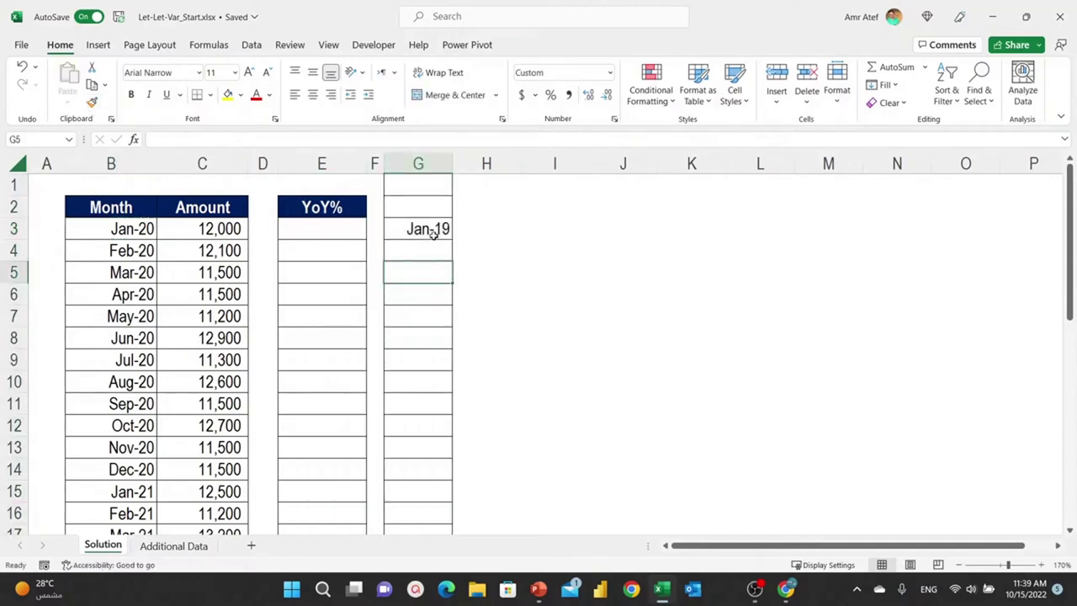
pyautogui.click(429, 233)
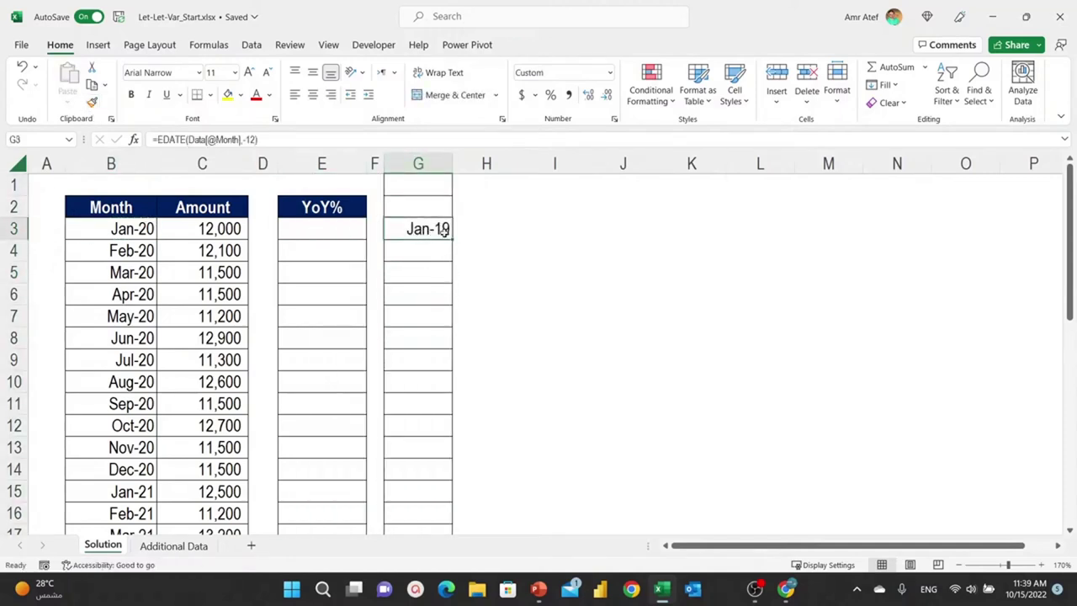
pyautogui.click(133, 230)
pyautogui.click(412, 223)
# Step: Change G3's EDATE to reference the whole Month column: =EDATE(Data[Month],-12)
pyautogui.doubleClick(427, 231)
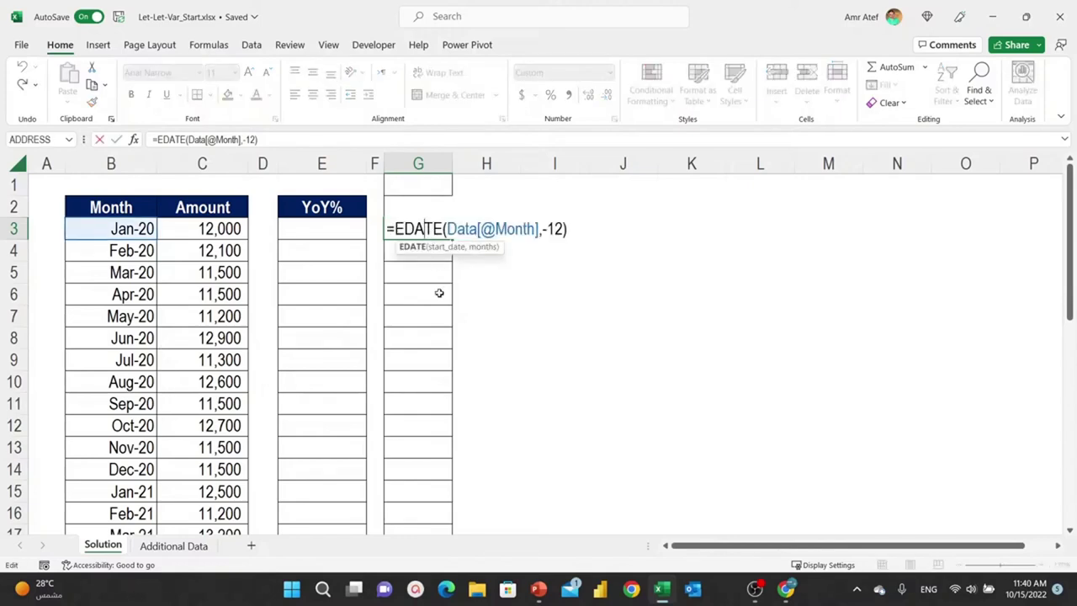
pyautogui.hotkey('ctrl', 'Return')
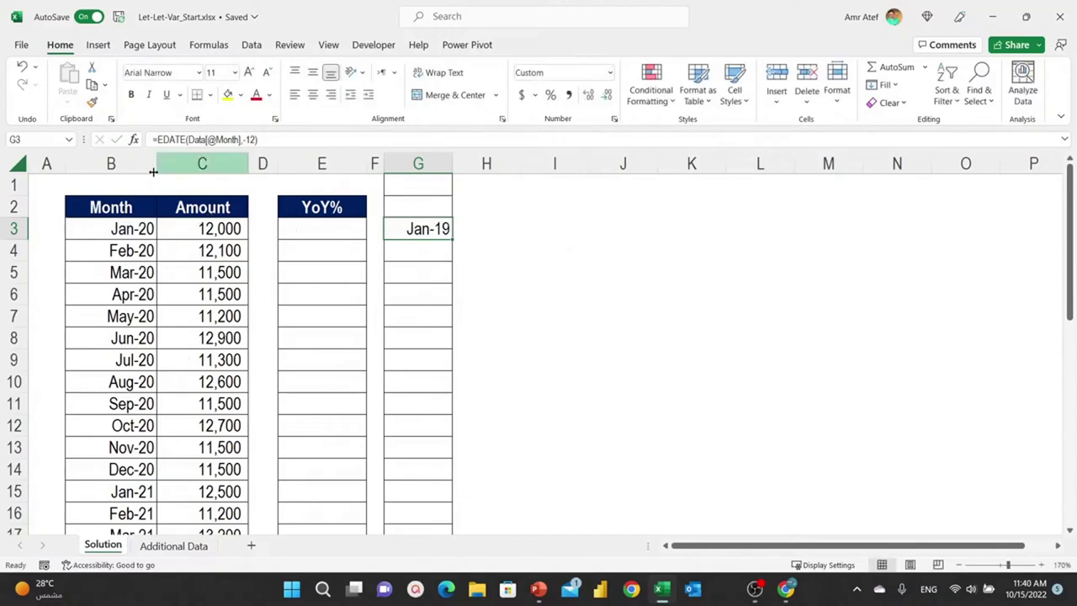
pyautogui.doubleClick(438, 234)
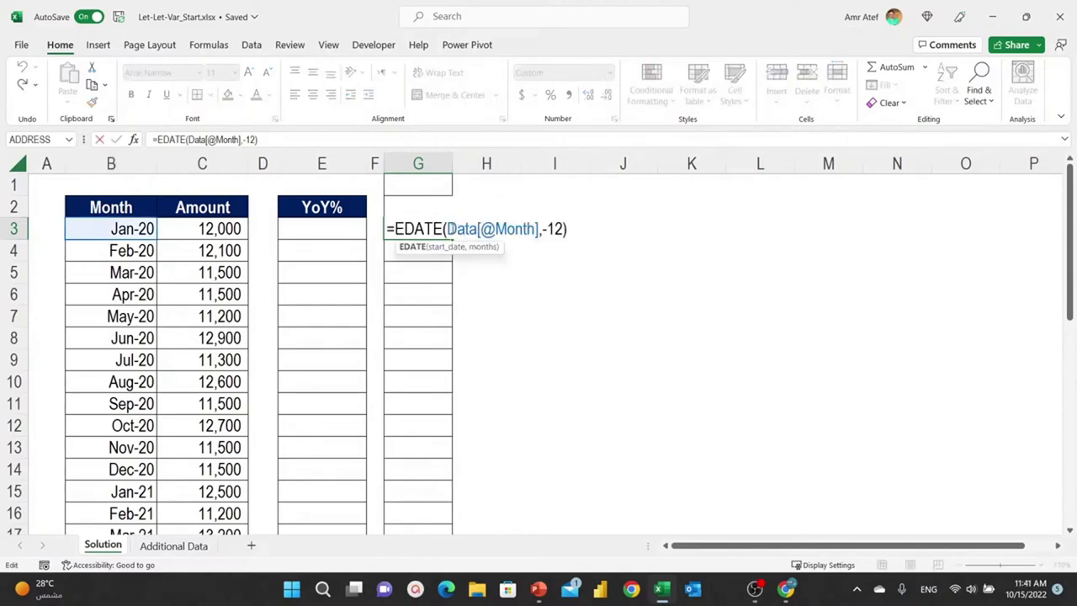
pyautogui.moveTo(449, 229); pyautogui.dragTo(539, 229)
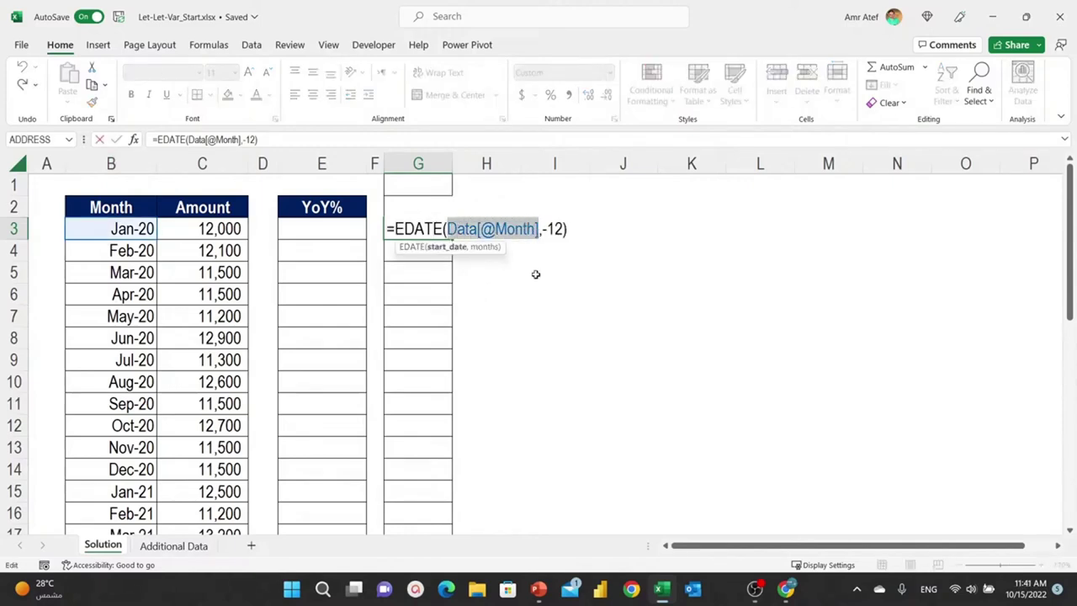
pyautogui.press('Delete')
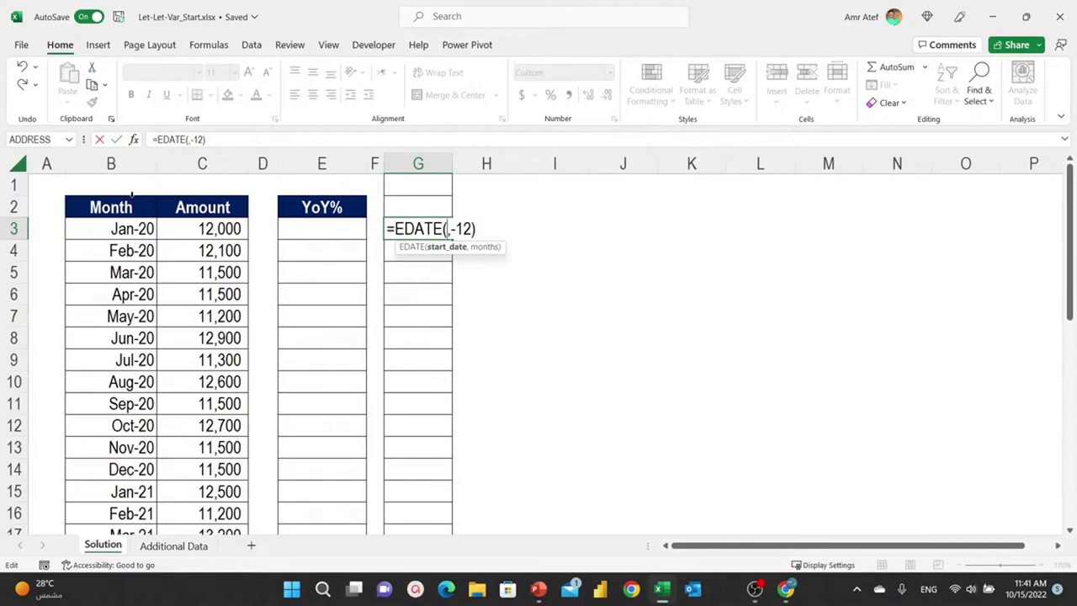
pyautogui.click(131, 195)
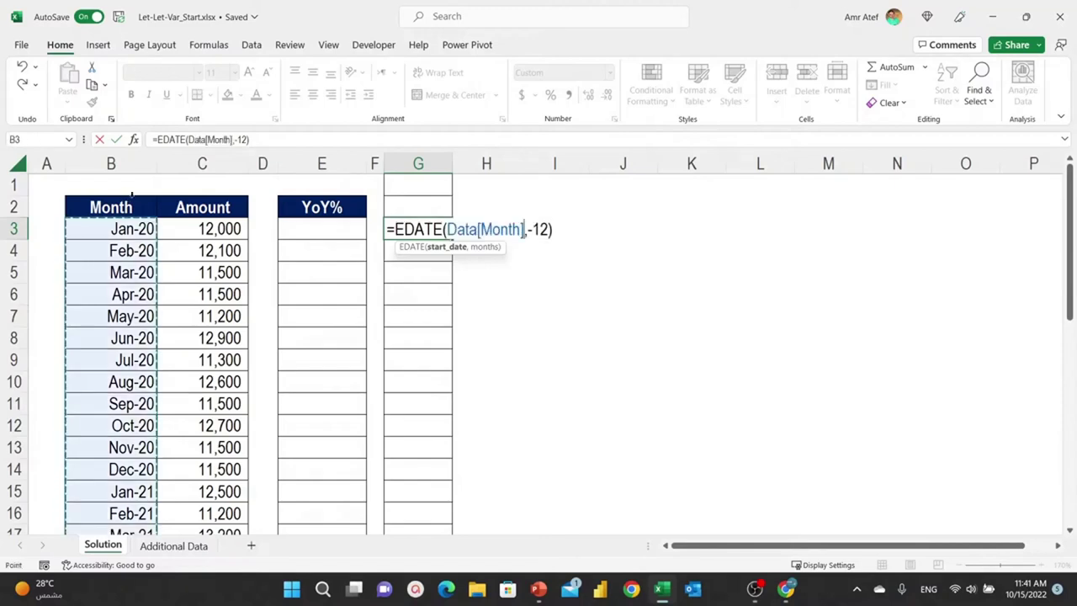
pyautogui.hotkey('ctrl', 'Return')
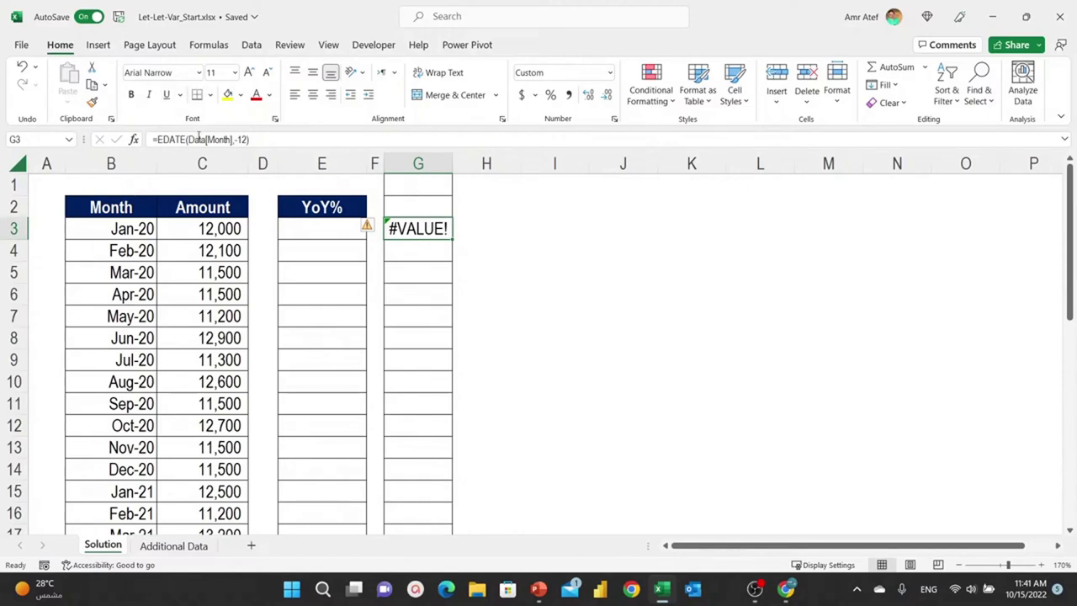
# Step: Try adding +0 after Data[Month] in G3's EDATE formula
pyautogui.doubleClick(404, 228)
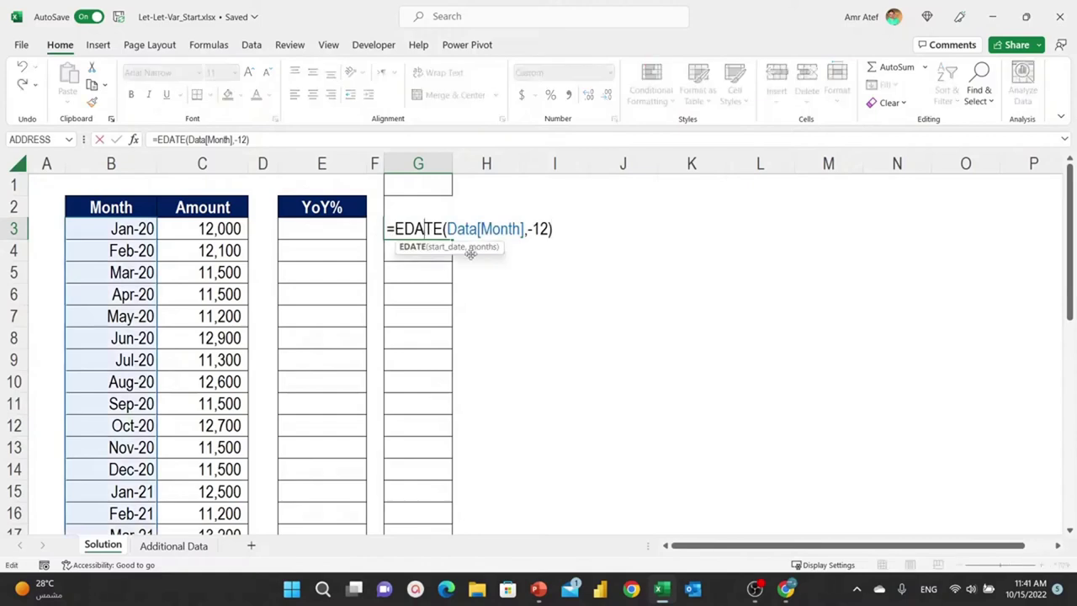
pyautogui.click(524, 229)
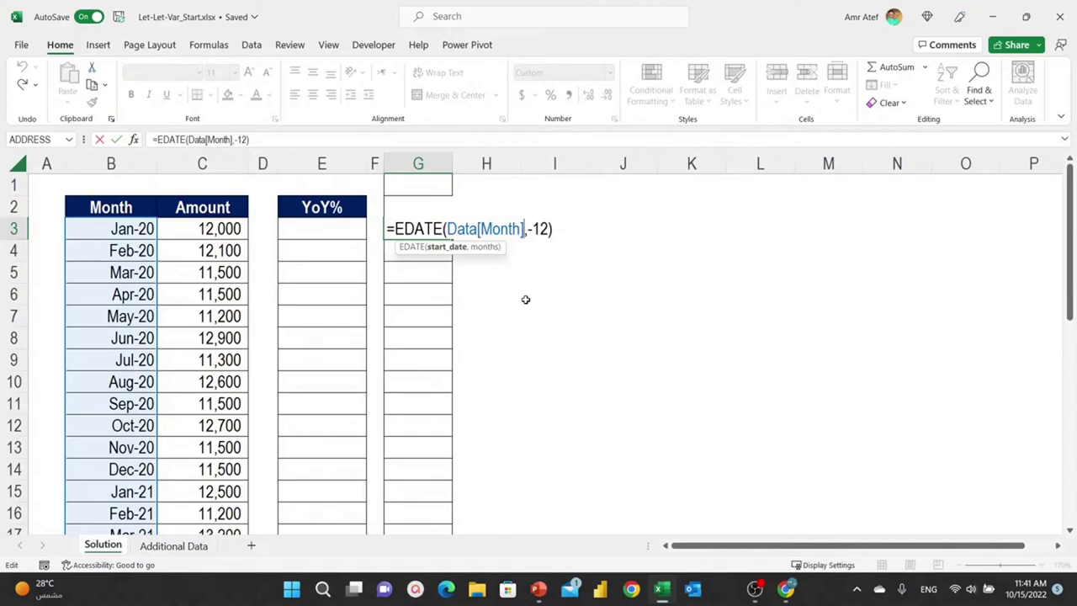
pyautogui.write('+0')
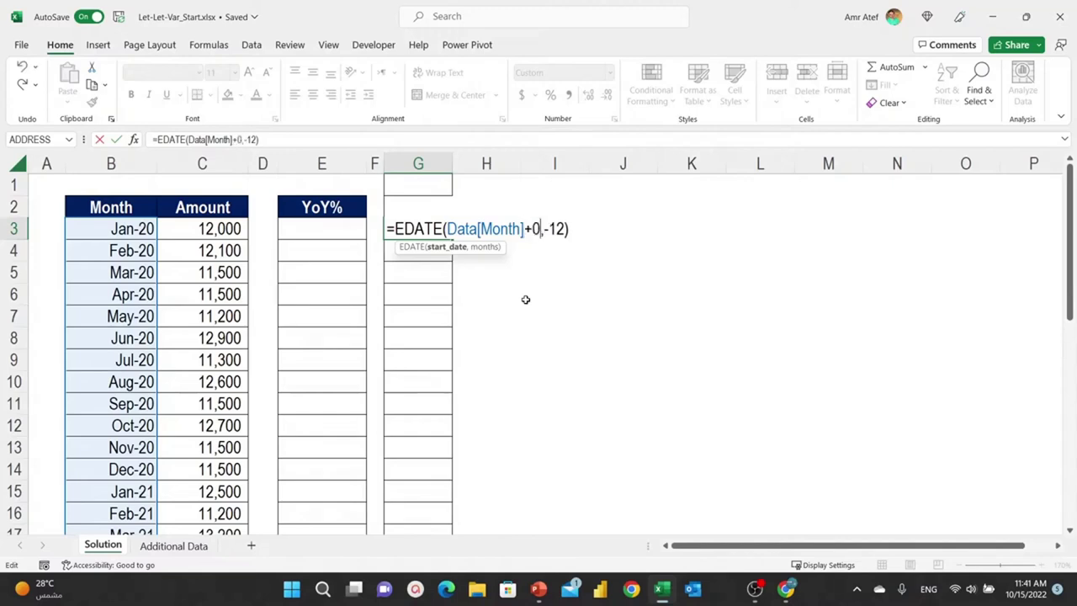
pyautogui.press('Return')
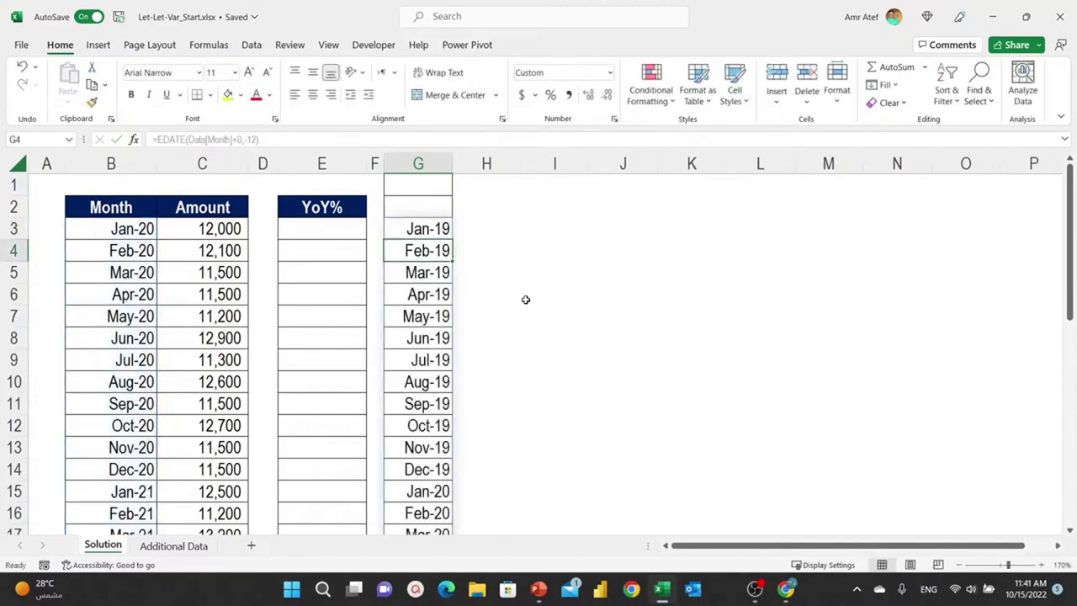
pyautogui.press('Up')
# Step: Swap the +0 for a double unary, =EDATE(--Data[Month],-12), and check the spill to Dec-21
pyautogui.doubleClick(430, 232)
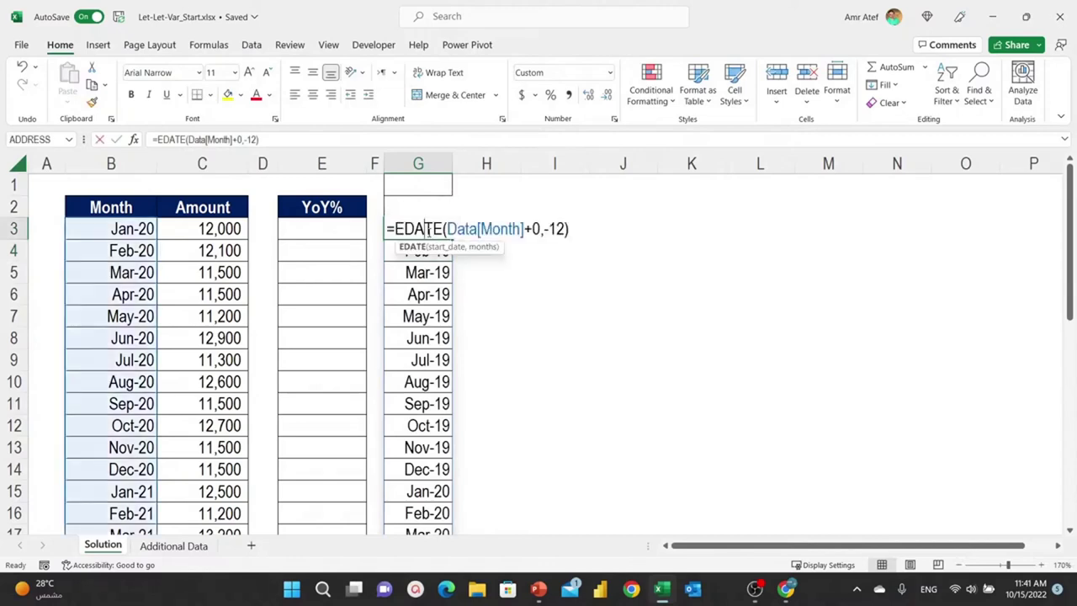
pyautogui.click(538, 229)
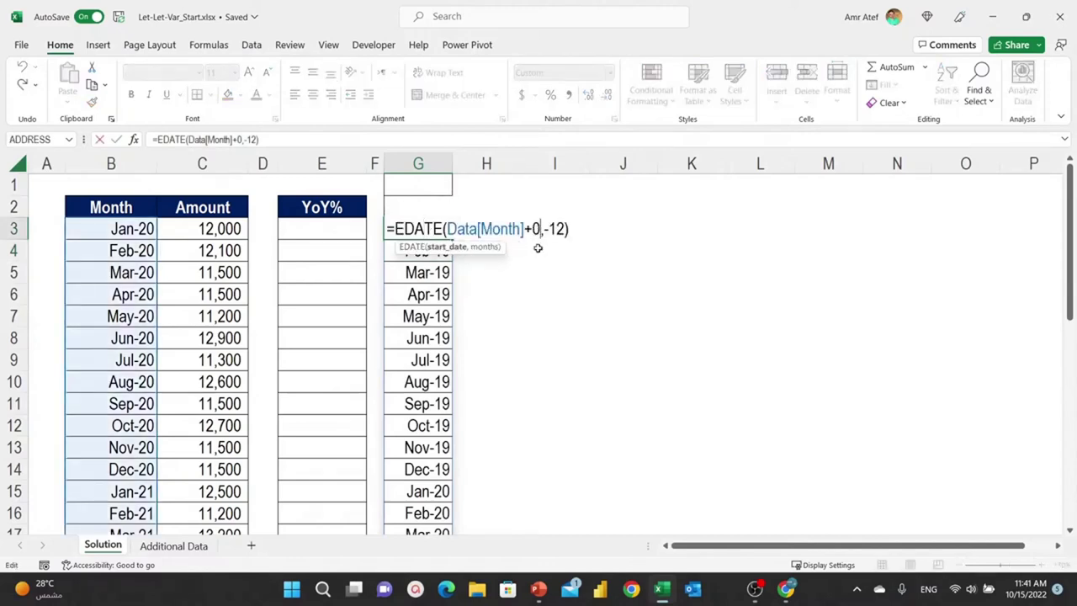
pyautogui.press('BackSpace')
pyautogui.press('BackSpace')
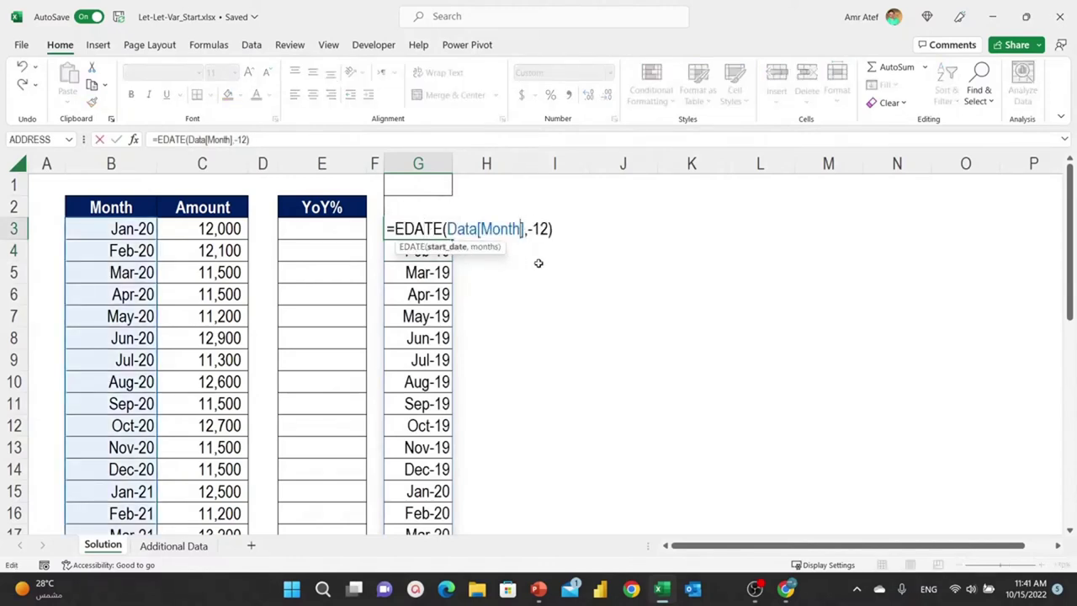
pyautogui.press('Left')
pyautogui.press('Left')
pyautogui.press('Left')
pyautogui.press('Left')
pyautogui.press('Left')
pyautogui.write('--')
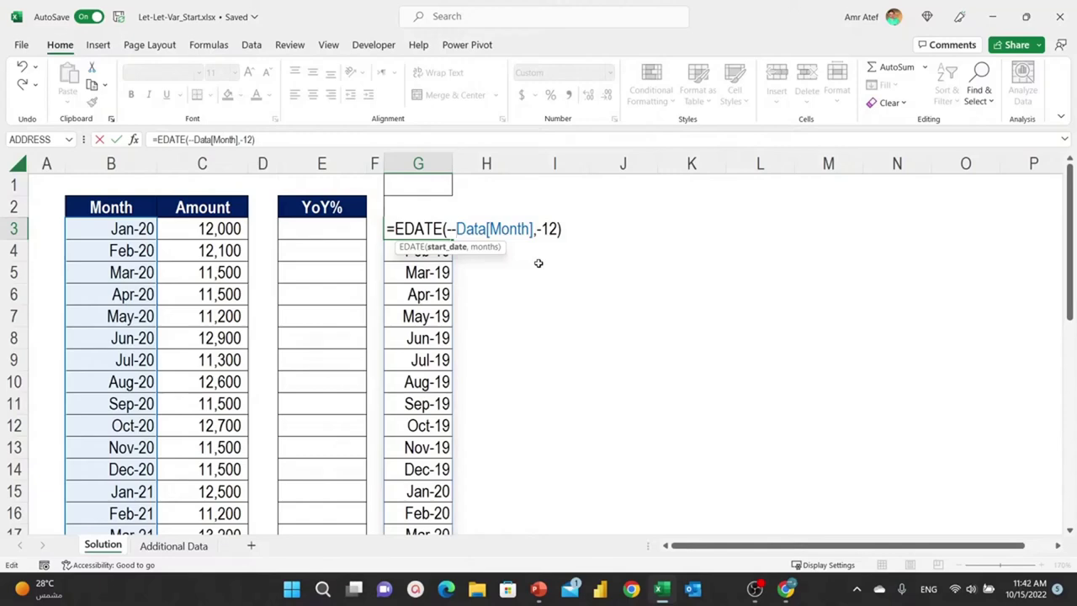
pyautogui.hotkey('ctrl', 'Return')
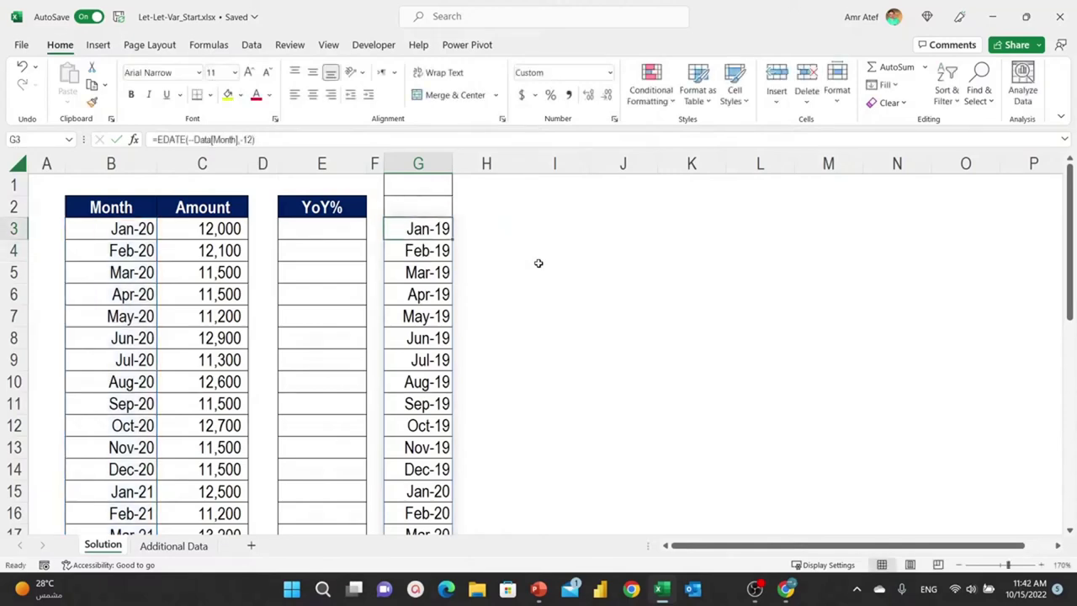
pyautogui.hotkey('ctrl', 'Down')
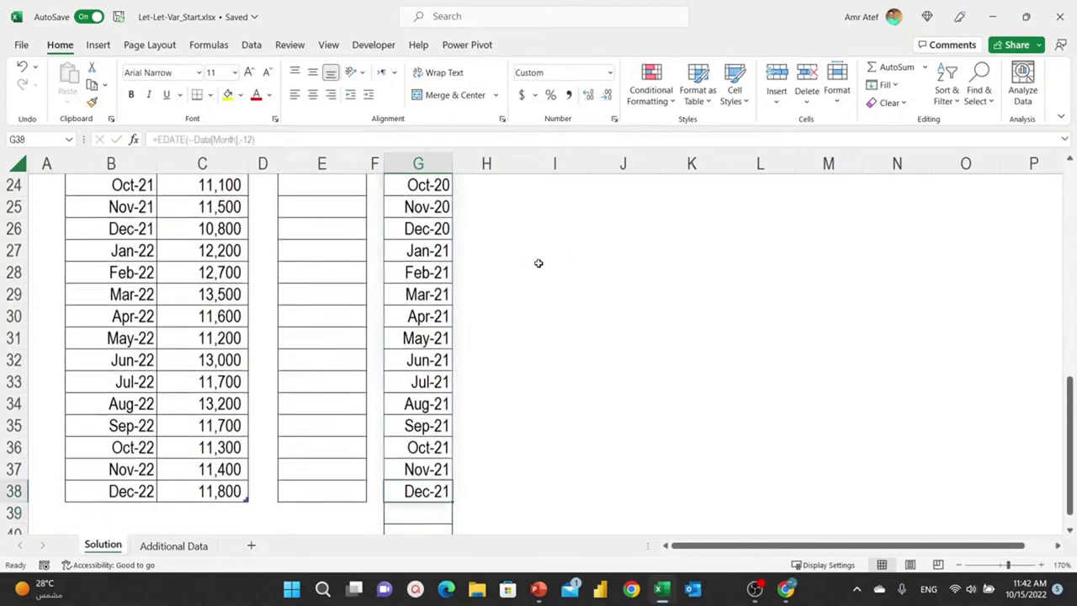
pyautogui.hotkey('ctrl', 'Up')
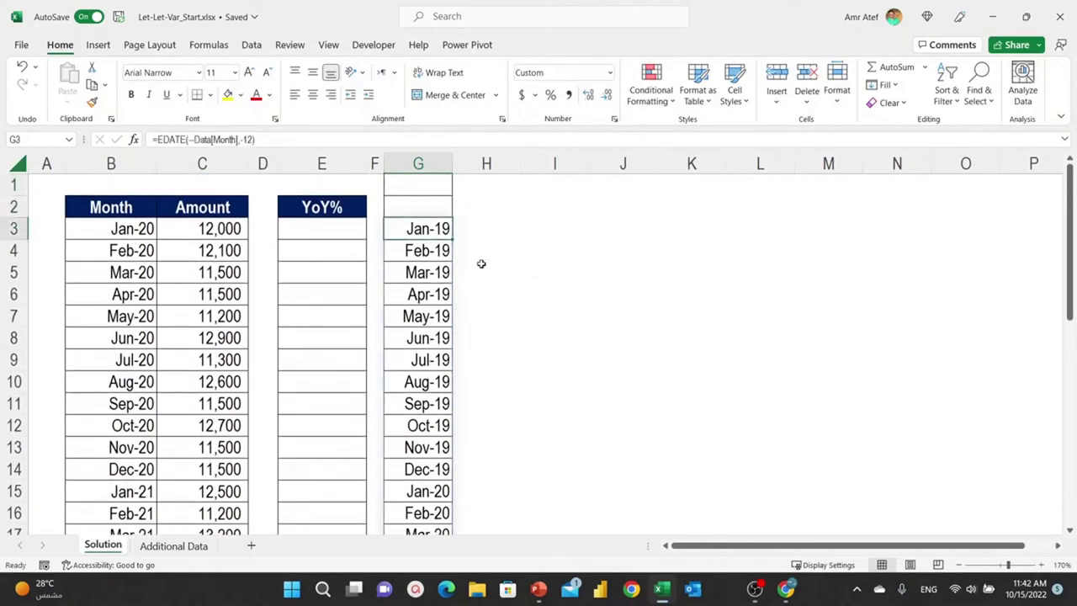
# Step: Start a LET formula in E3, cancel it, and copy G3's EDATE formula
pyautogui.click(325, 232)
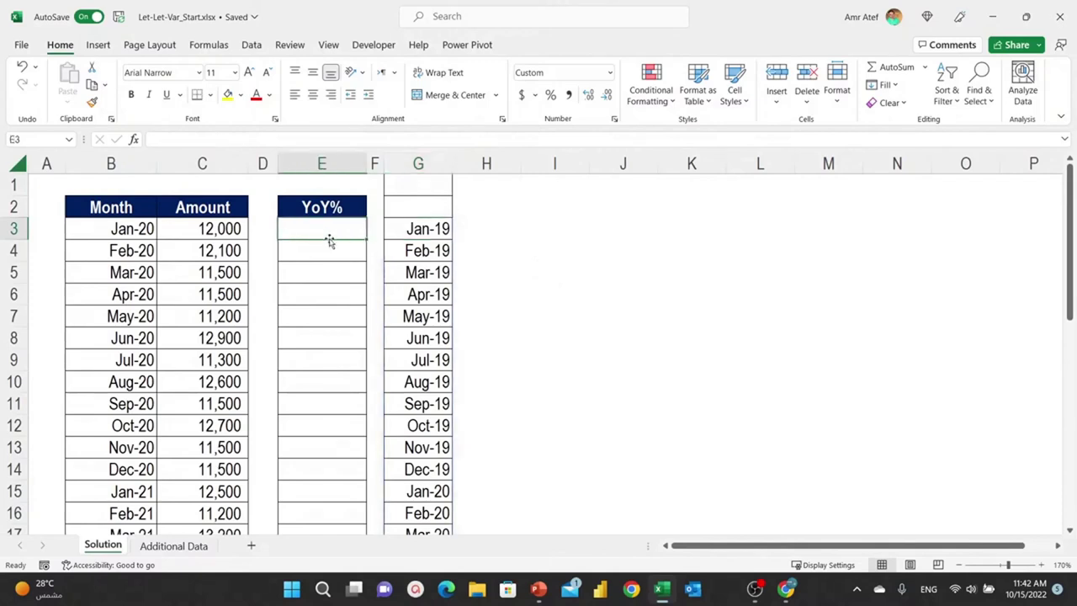
pyautogui.write('=')
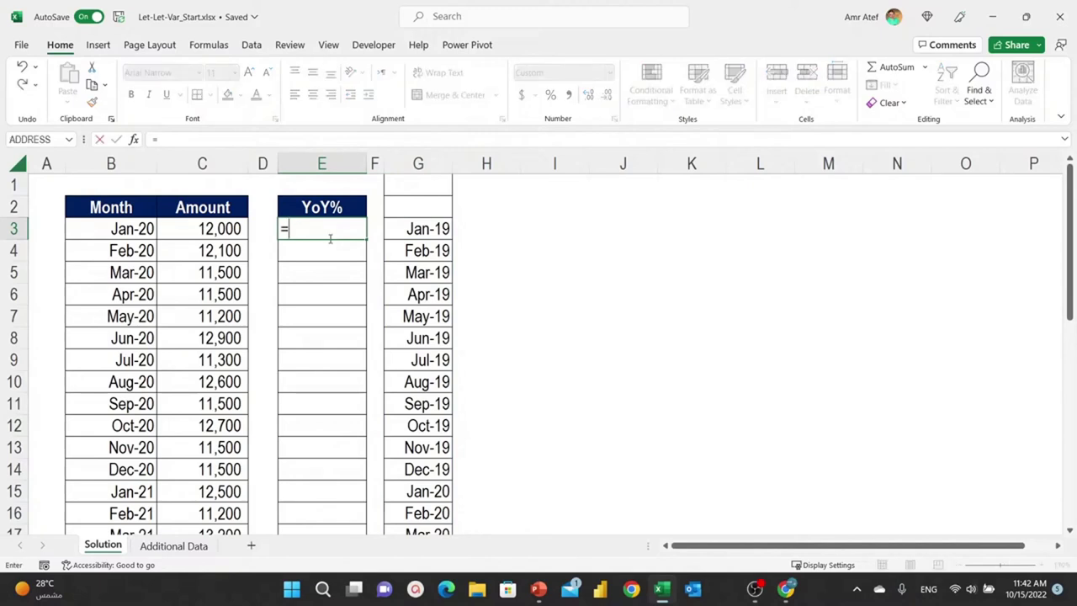
pyautogui.write('Let')
pyautogui.press('Tab')
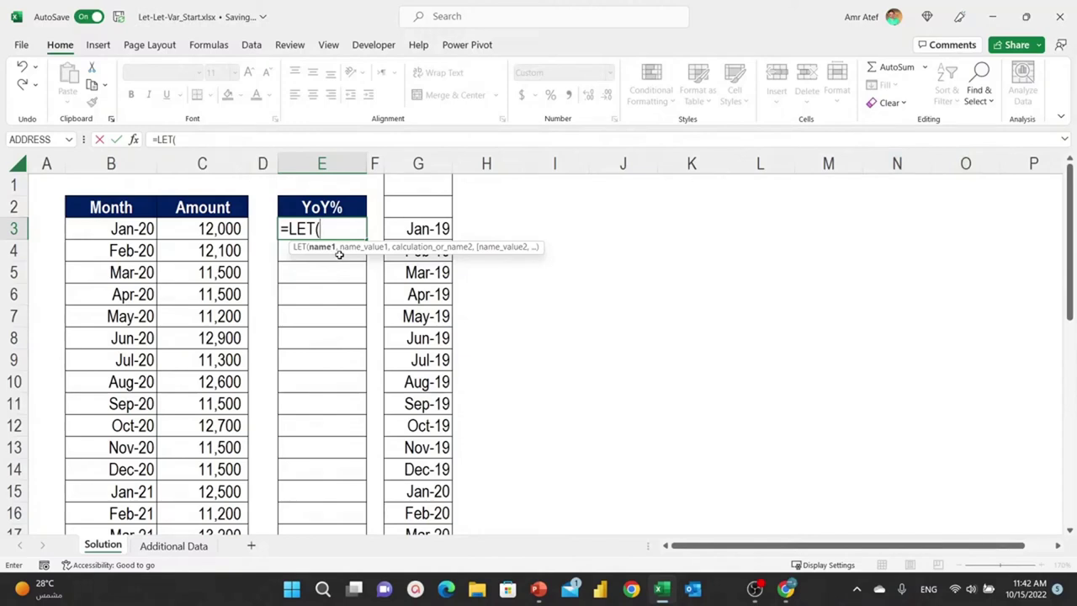
pyautogui.write('Dates')
pyautogui.write('LY')
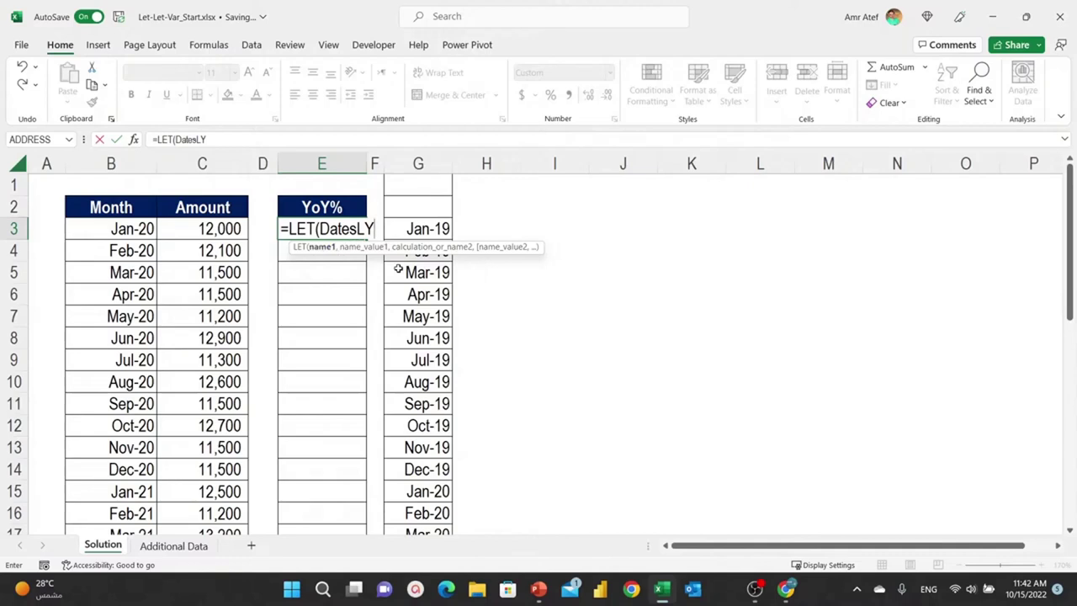
pyautogui.write(',')
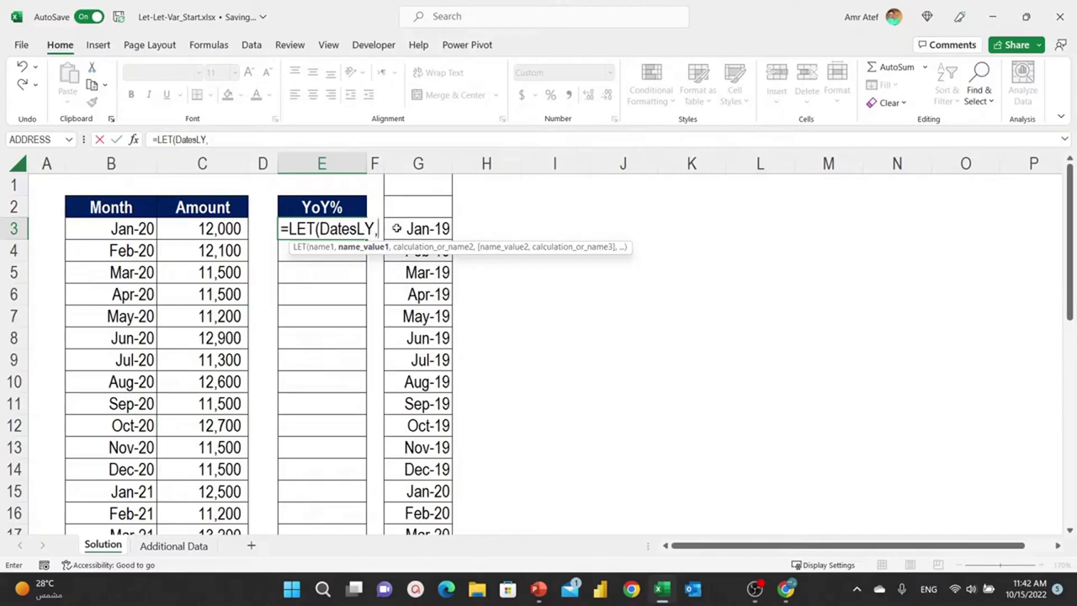
pyautogui.press('Escape')
pyautogui.press('F2')
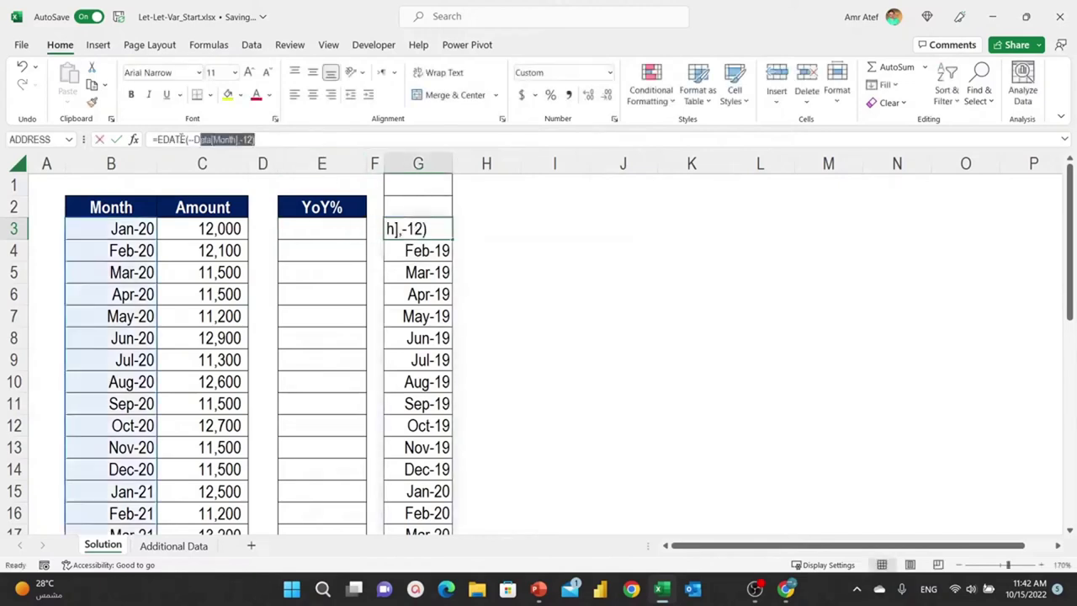
pyautogui.press('Escape')
# Step: Enter =LET(DatesLY, with the pasted EDATE formula, then DatesLY on a new line in E3
pyautogui.click(290, 235)
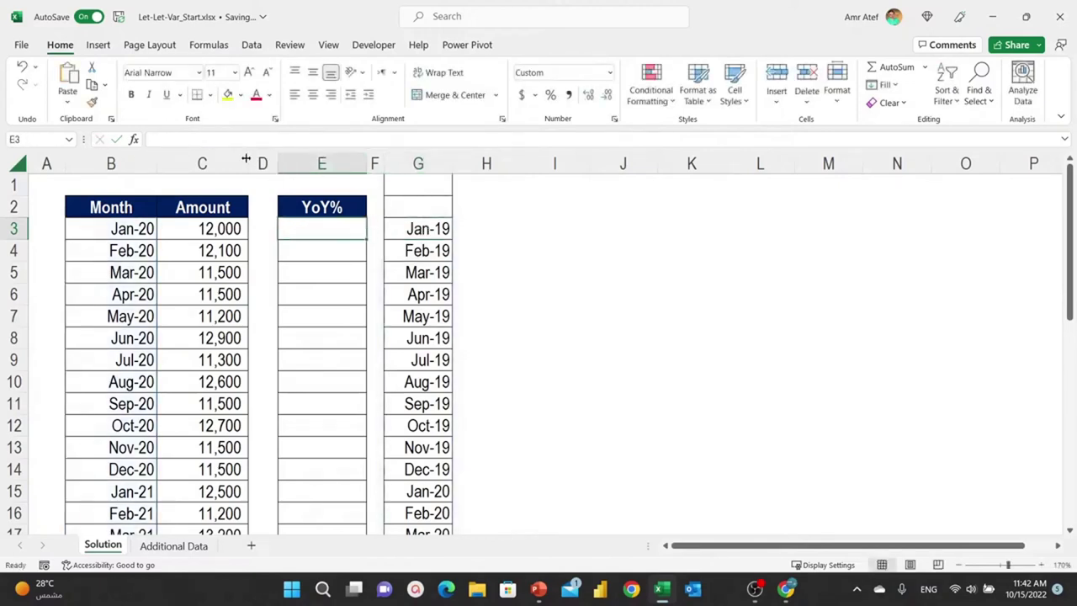
pyautogui.click(212, 140)
pyautogui.write('=Le')
pyautogui.press('Tab')
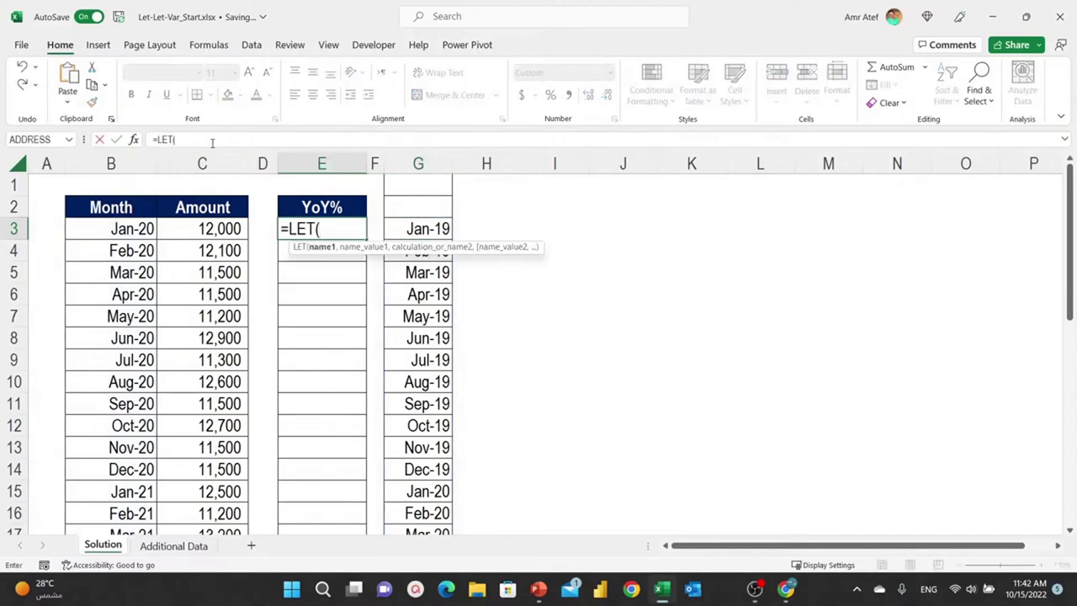
pyautogui.write('DatesL')
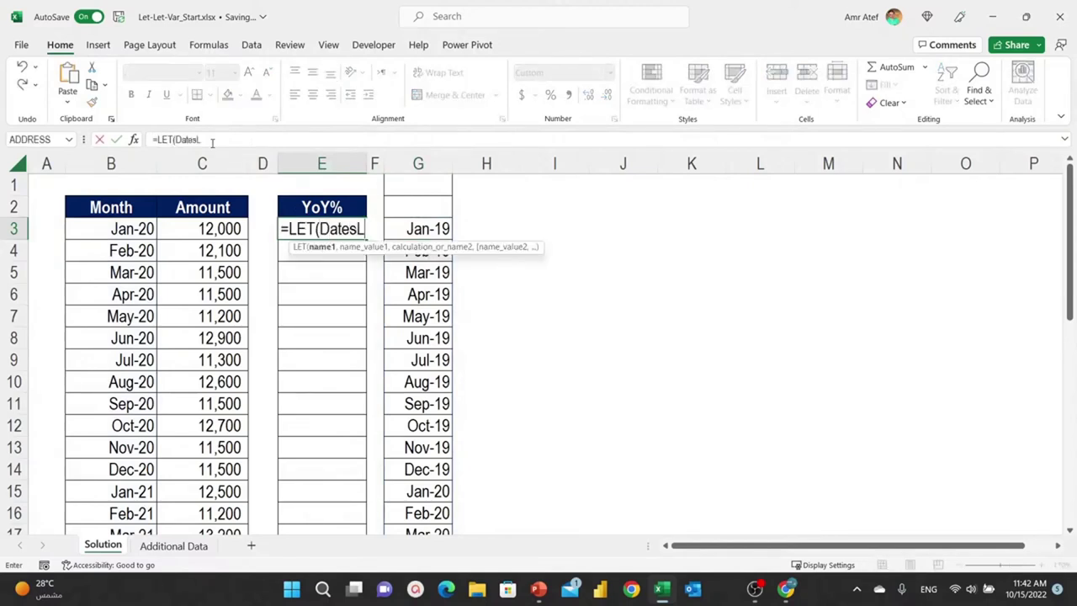
pyautogui.write('Y')
pyautogui.write(',')
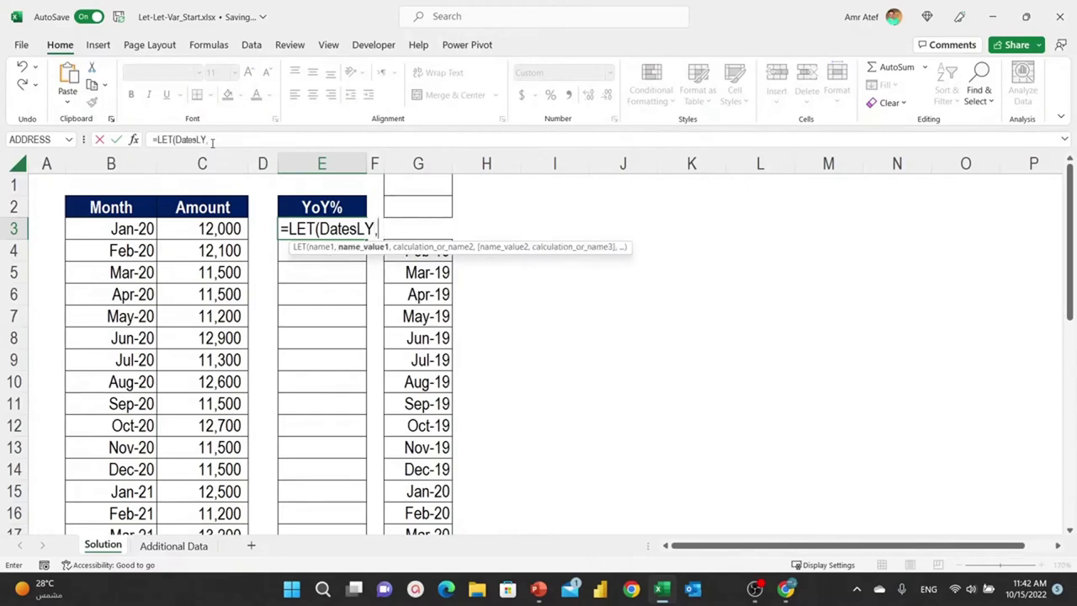
pyautogui.write('=EDATE(--Data[Month],-12)')
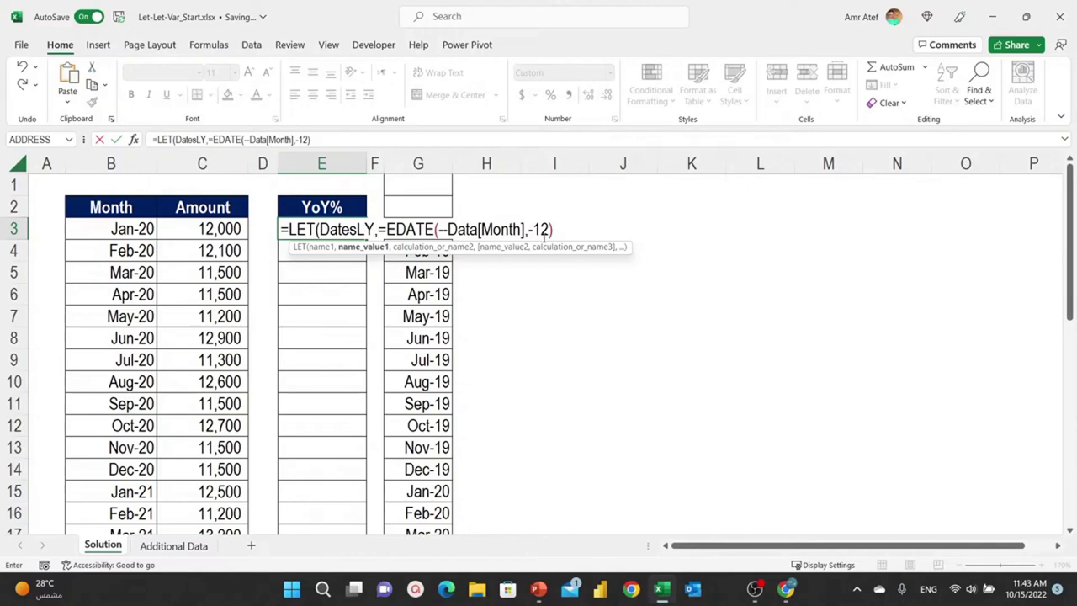
pyautogui.write(',')
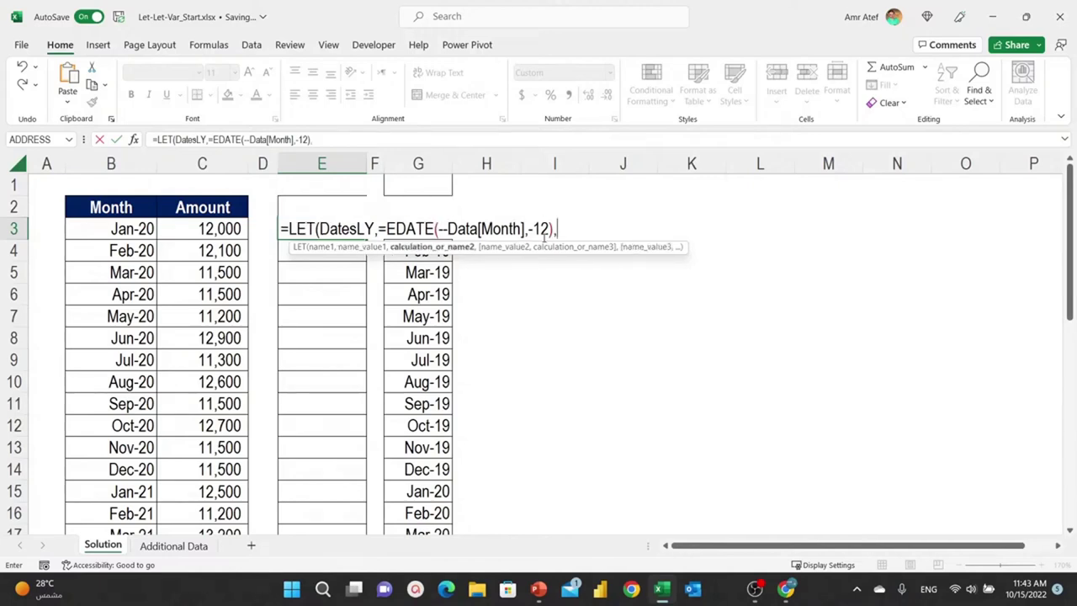
pyautogui.hotkey('alt', 'Return')
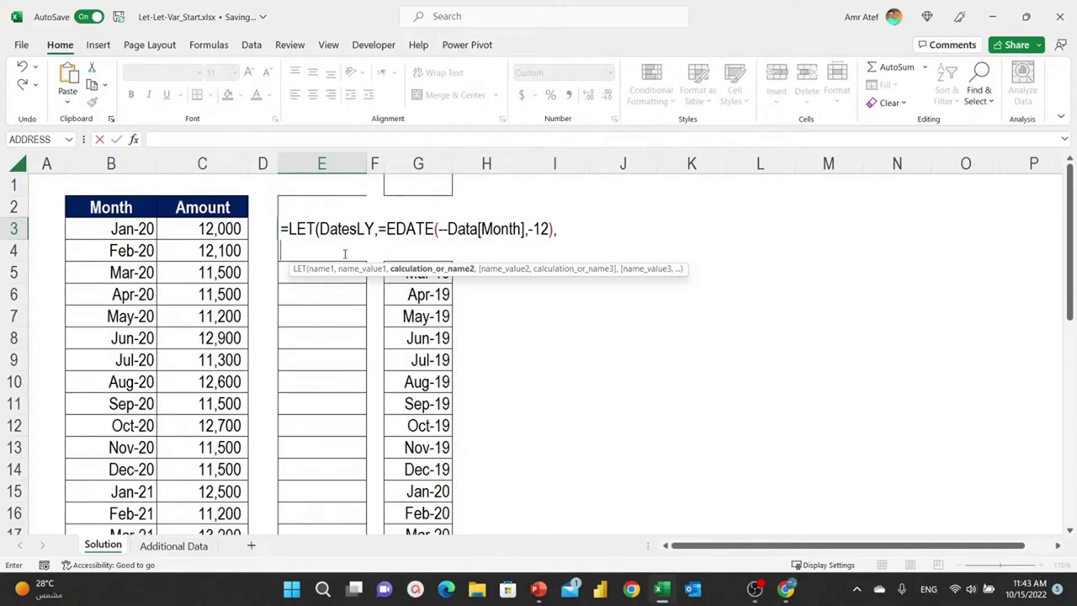
pyautogui.write('Date')
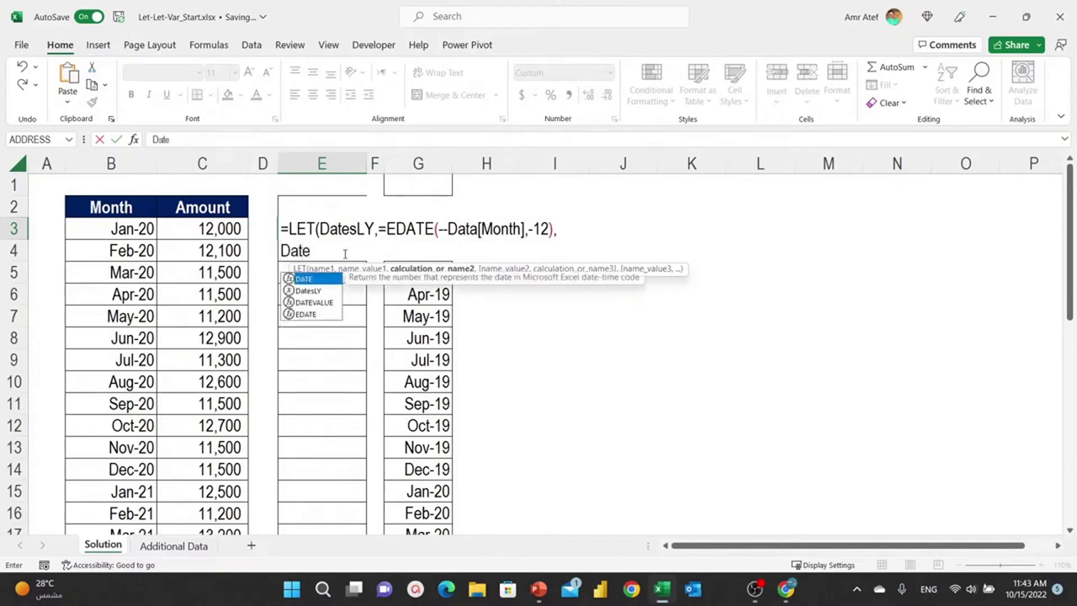
pyautogui.press('Down')
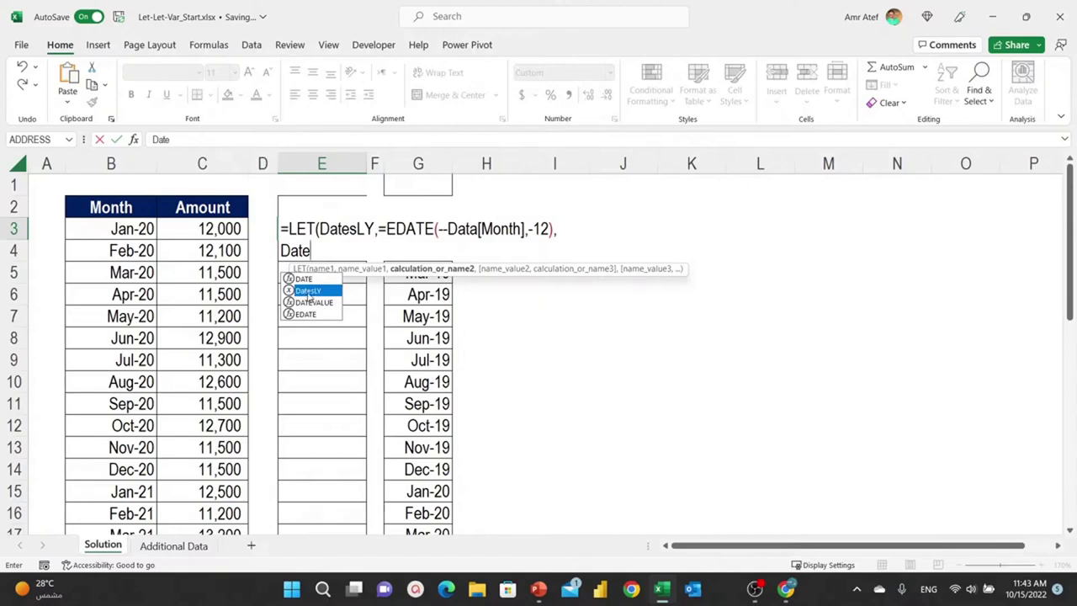
pyautogui.doubleClick(307, 295)
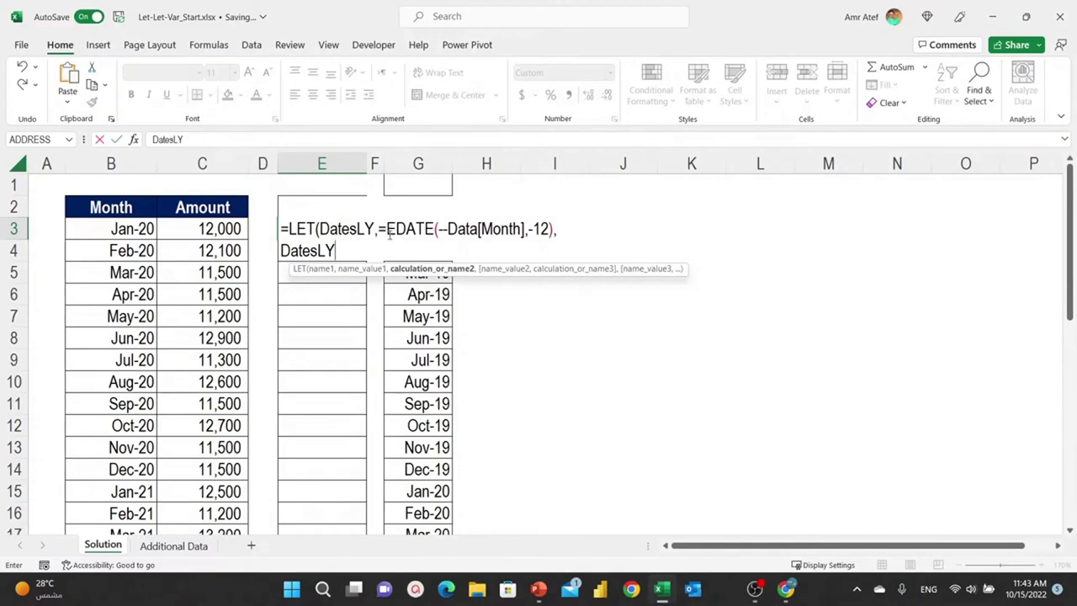
# Step: Close the LET formula, dismiss the error, remove the stray = before EDATE, and commit
pyautogui.write(')')
pyautogui.press('Return')
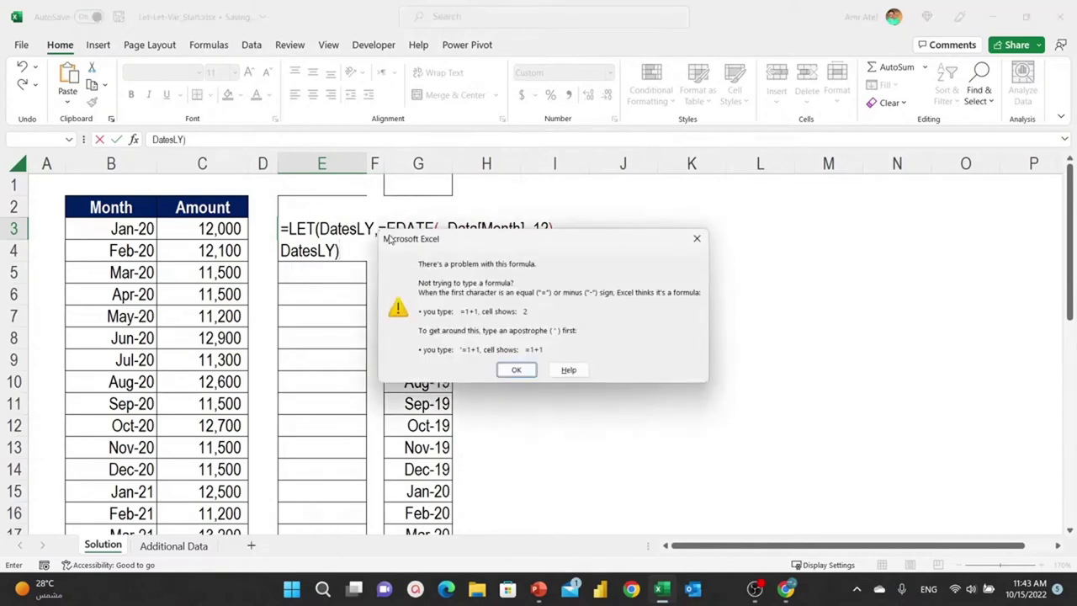
pyautogui.press('Return')
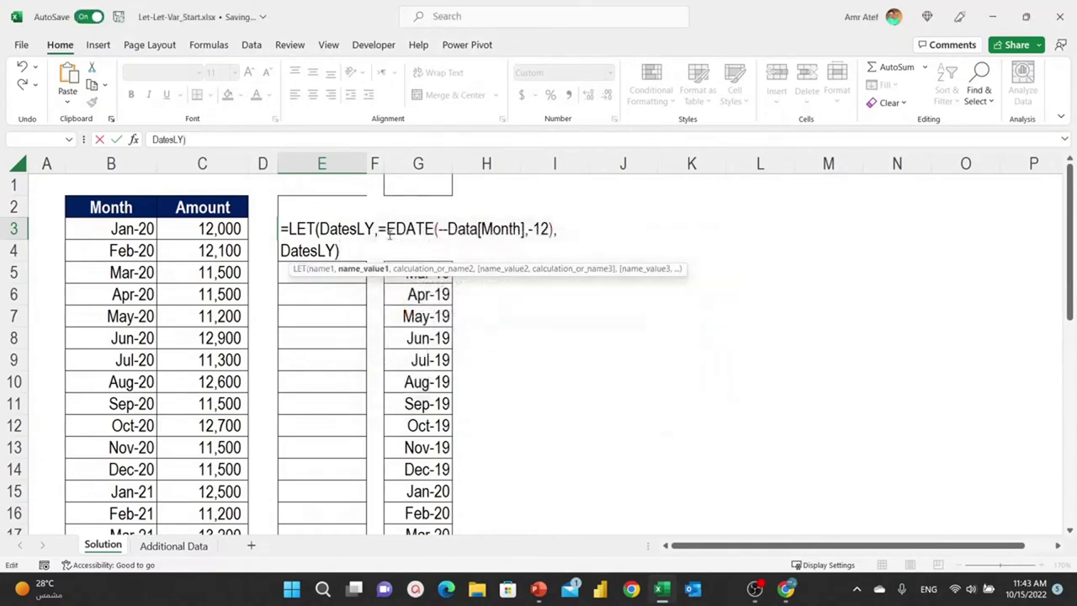
pyautogui.press('BackSpace')
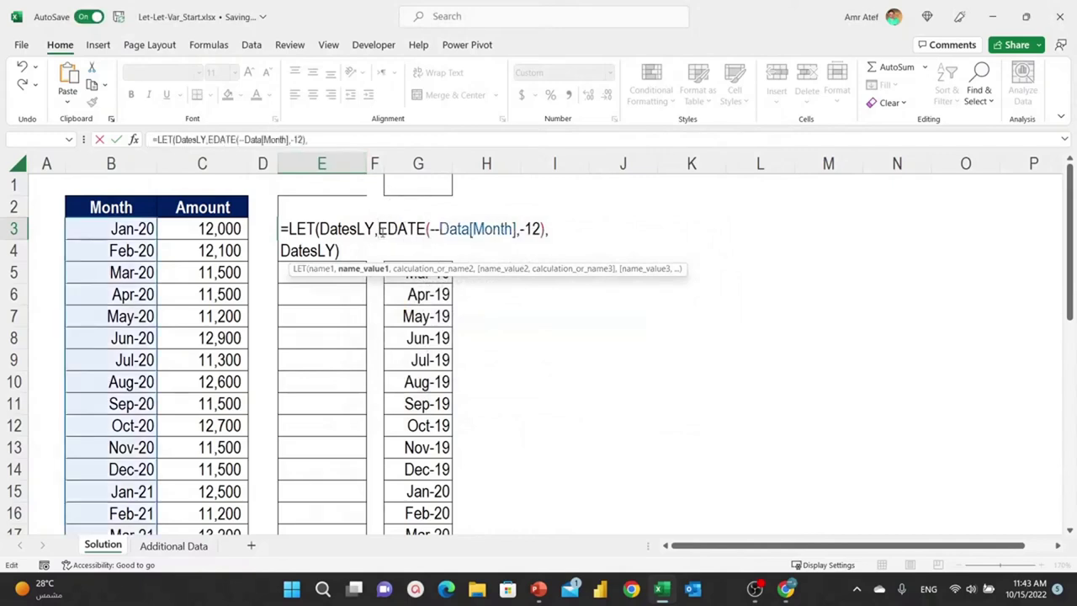
pyautogui.click(346, 248)
pyautogui.hotkey('ctrl', 'Return')
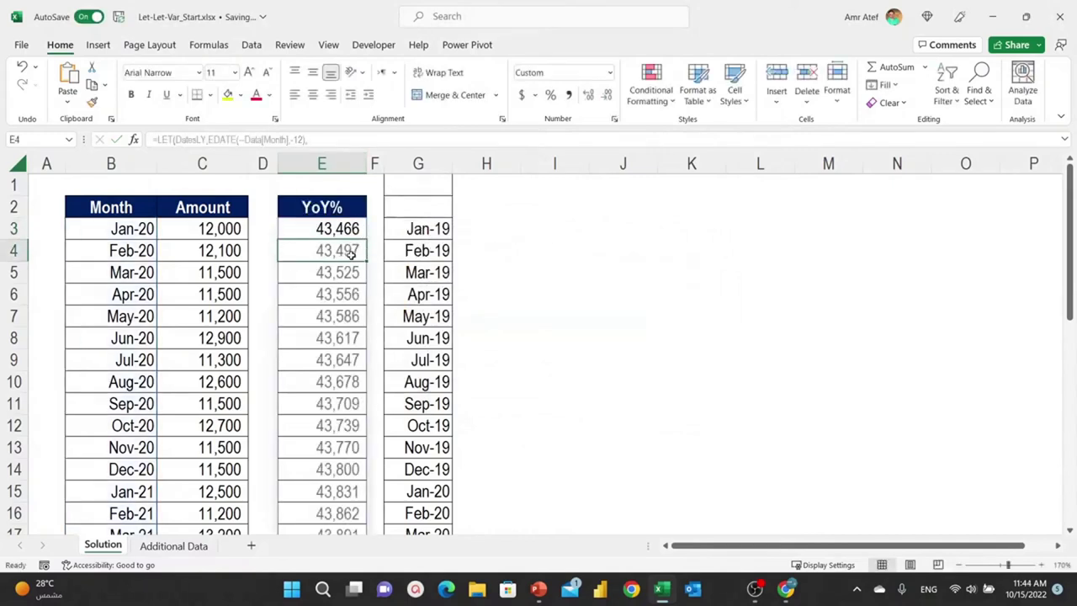
# Step: Check the spilled serials from 43,466 against G3's EDATE, then reopen E3's formula
pyautogui.scroll(-1, 351, 369)
pyautogui.scroll(-5, 352, 369)
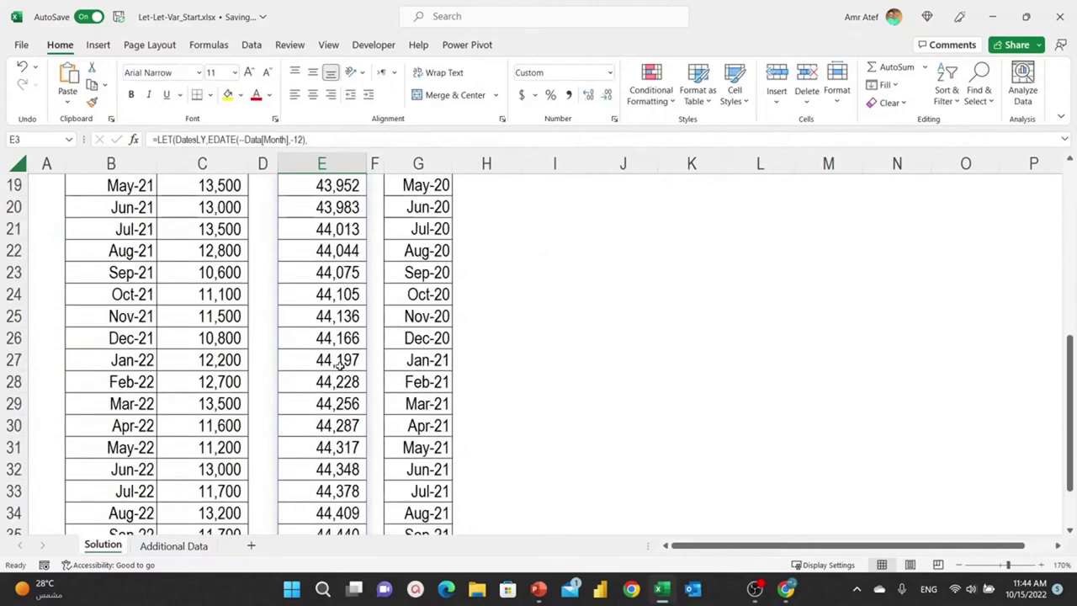
pyautogui.scroll(6, 340, 366)
pyautogui.click(410, 231)
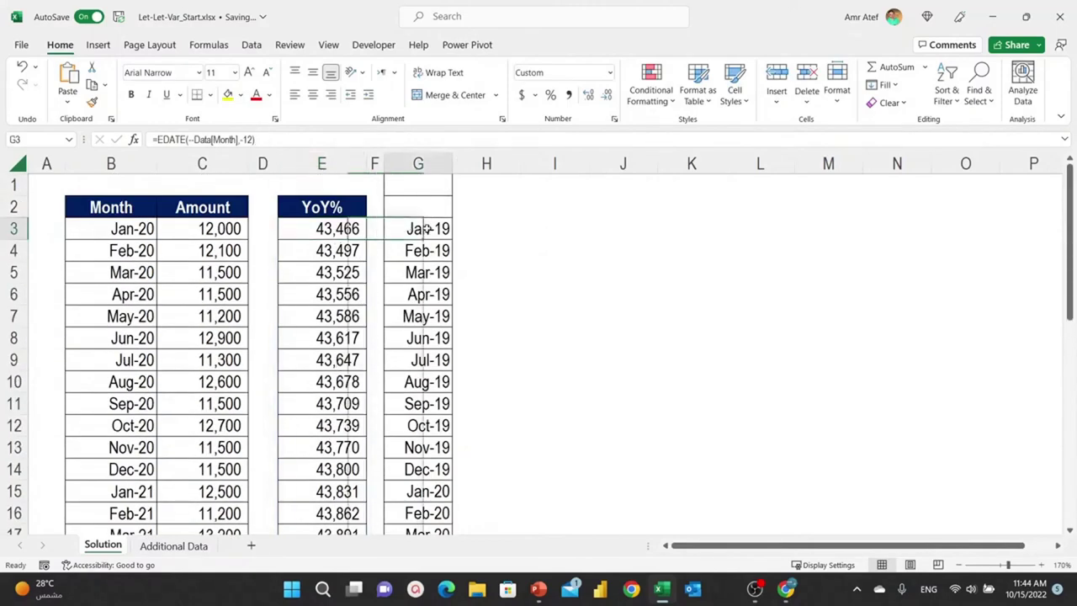
pyautogui.click(335, 228)
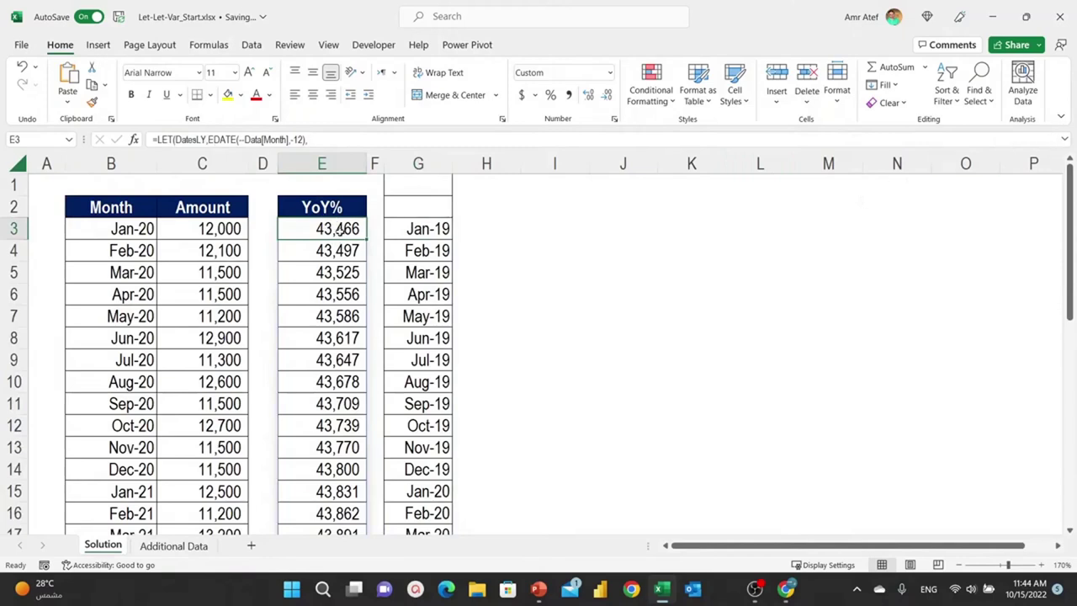
pyautogui.click(323, 139)
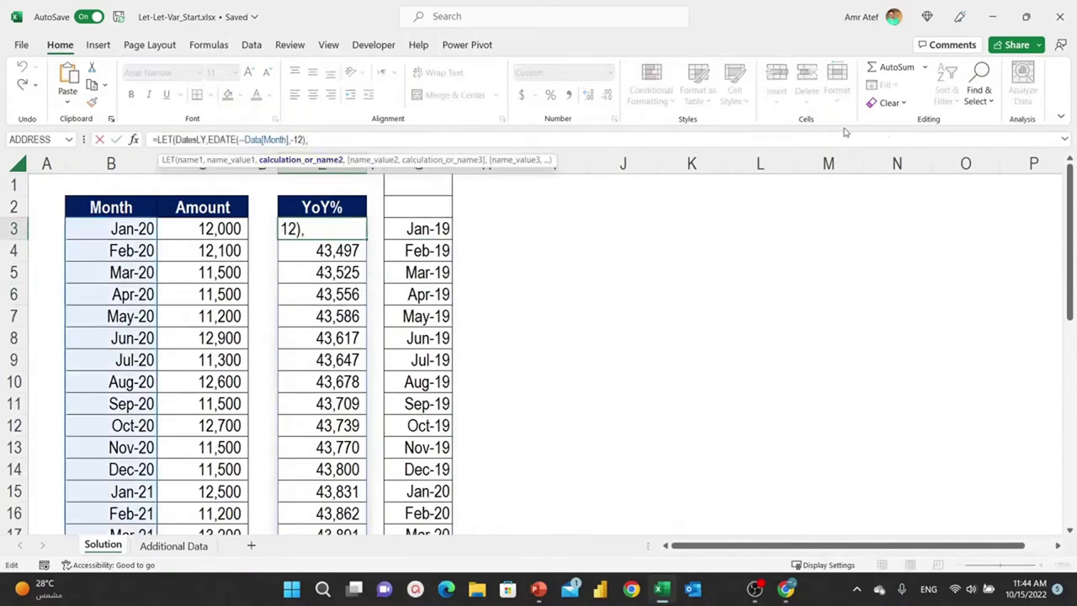
# Step: Expand the formula bar and insert an empty line before the final DatesLY
pyautogui.click(1065, 139)
pyautogui.write('DatesLY)')
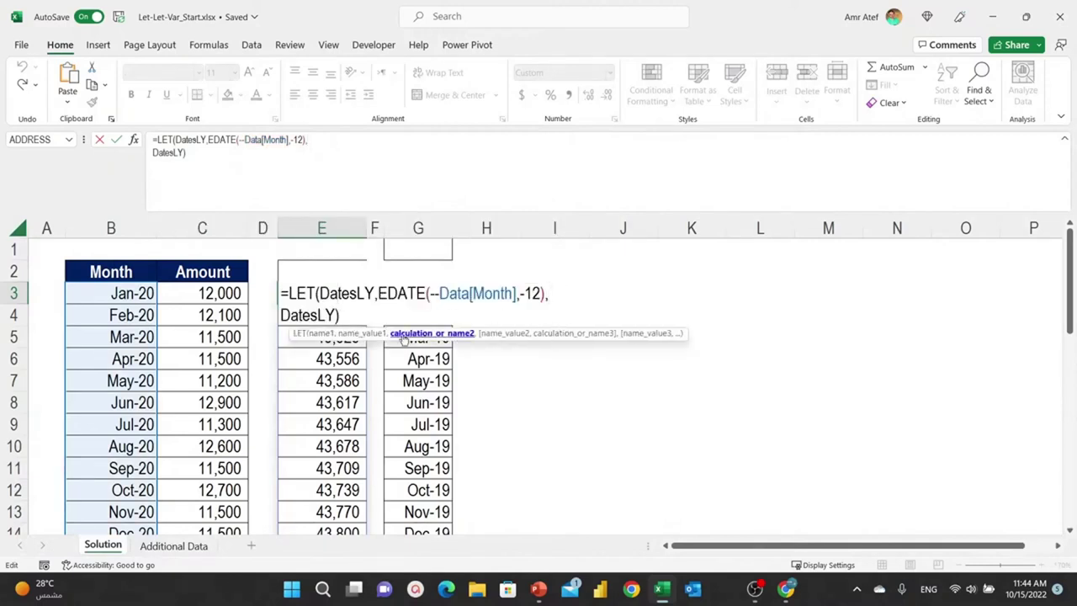
pyautogui.hotkey('alt', 'Return')
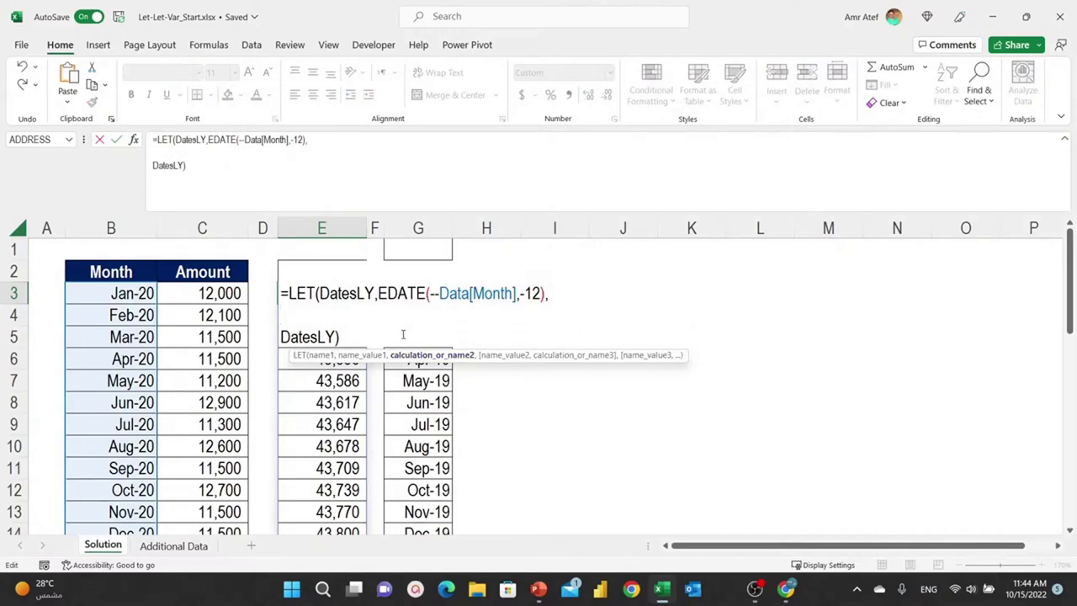
pyautogui.doubleClick(342, 301)
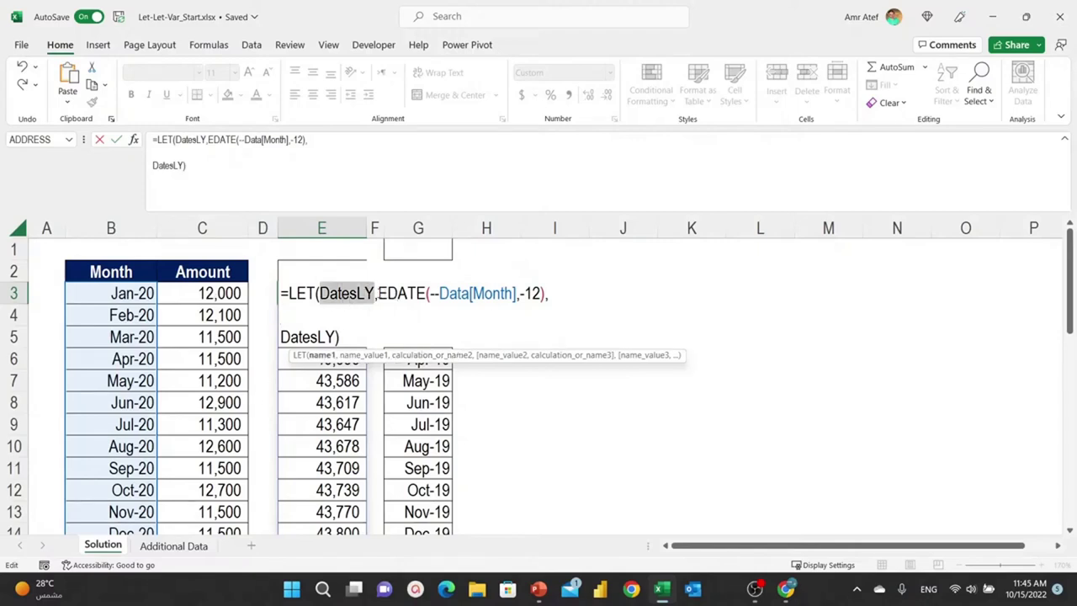
pyautogui.moveTo(378, 294); pyautogui.dragTo(427, 294)
pyautogui.doubleClick(337, 301)
pyautogui.moveTo(377, 294); pyautogui.dragTo(543, 293)
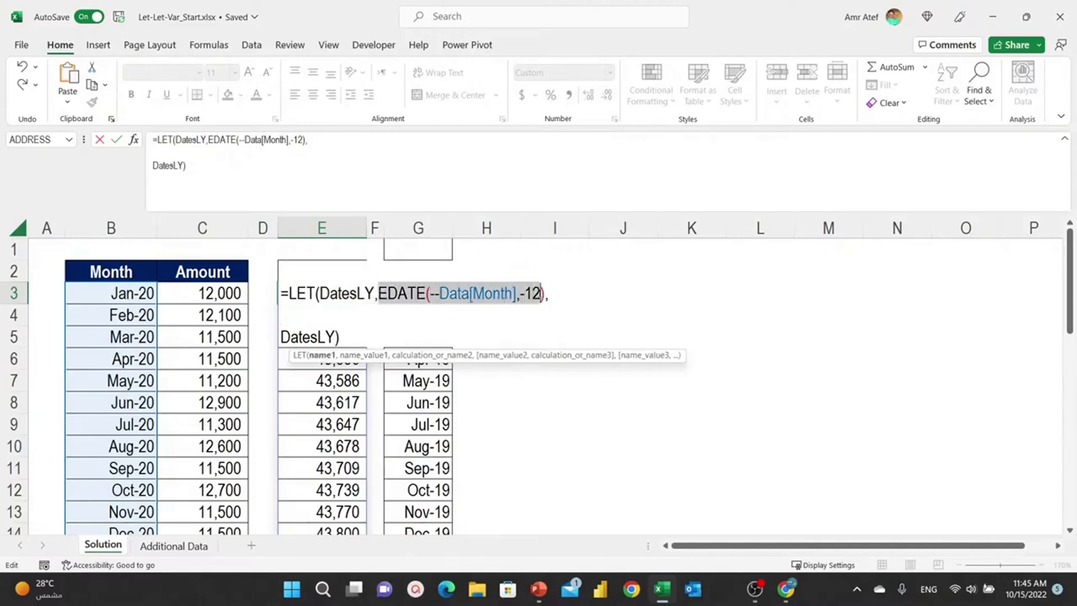
pyautogui.click(334, 311)
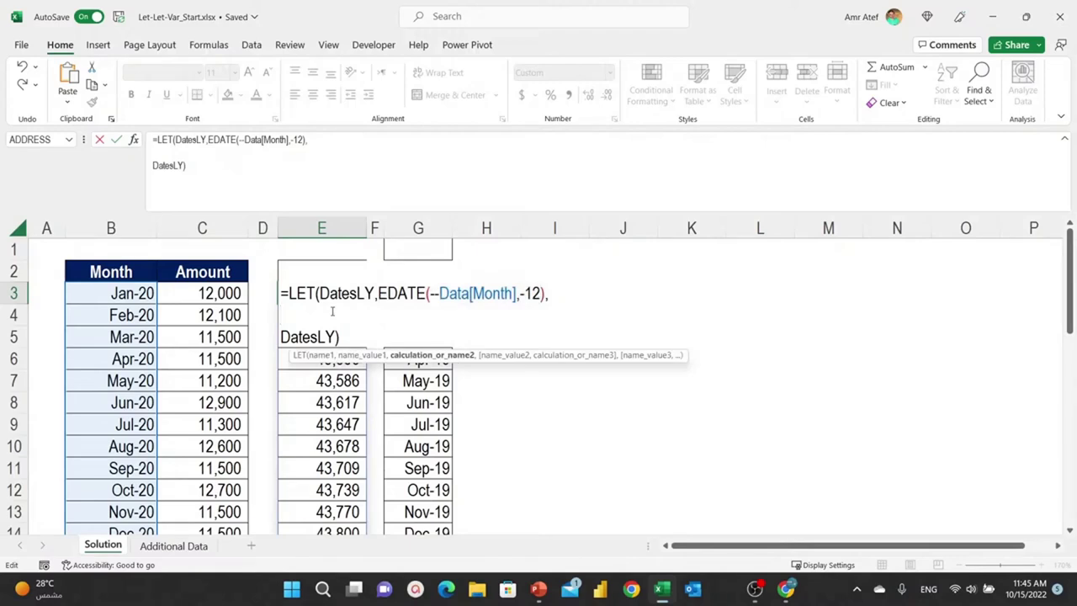
# Step: Begin a revLY variable as XLOOKUP with DatesLY as the lookup value
pyautogui.write('Re')
pyautogui.press('BackSpace')
pyautogui.press('BackSpace')
pyautogui.write('re')
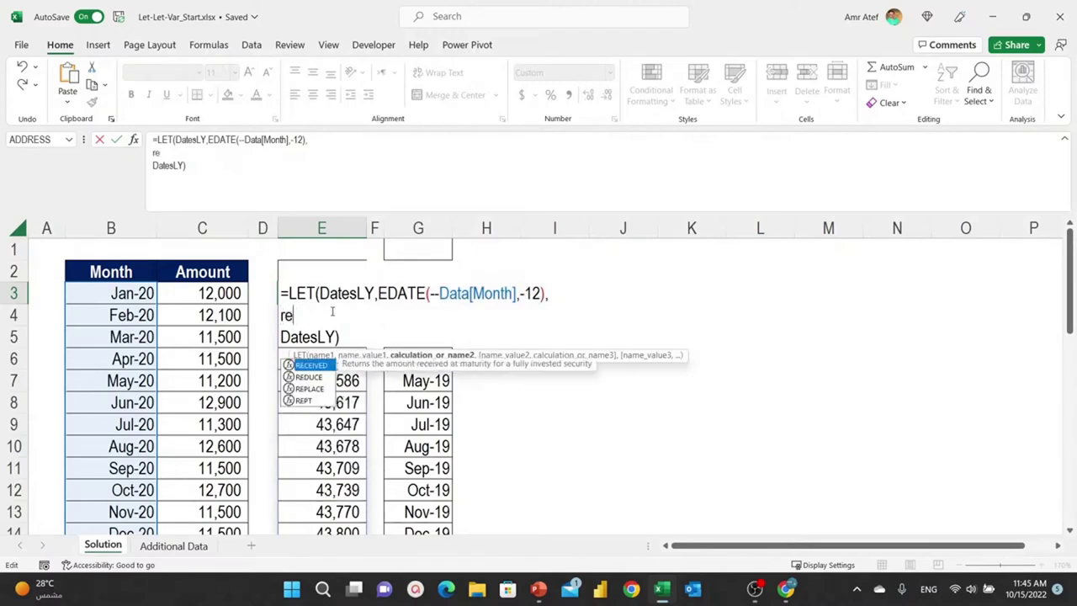
pyautogui.write('vLY ')
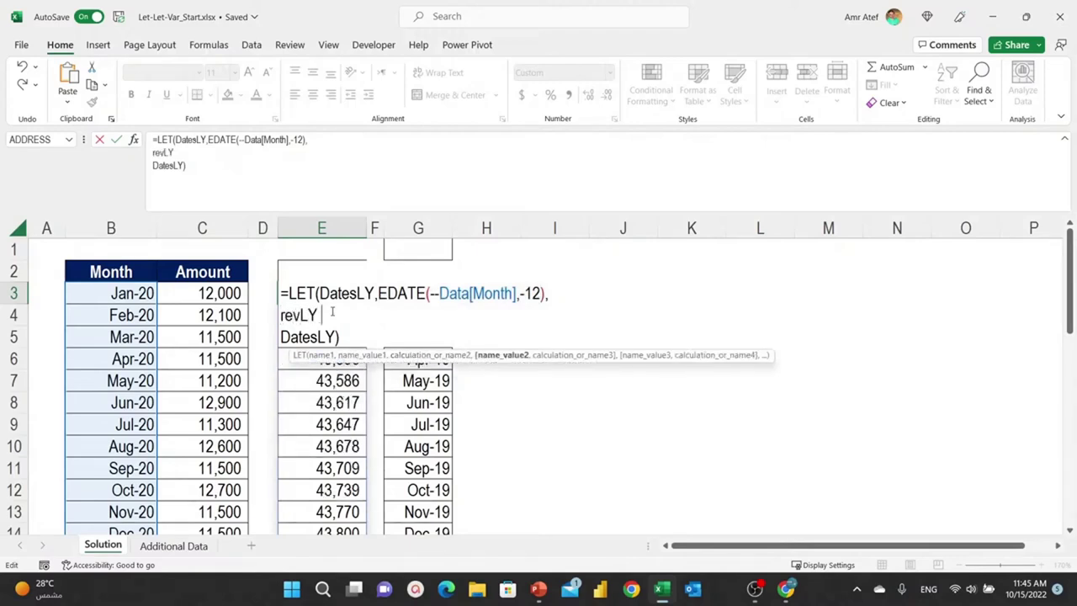
pyautogui.write(',')
pyautogui.write('XL')
pyautogui.press('Tab')
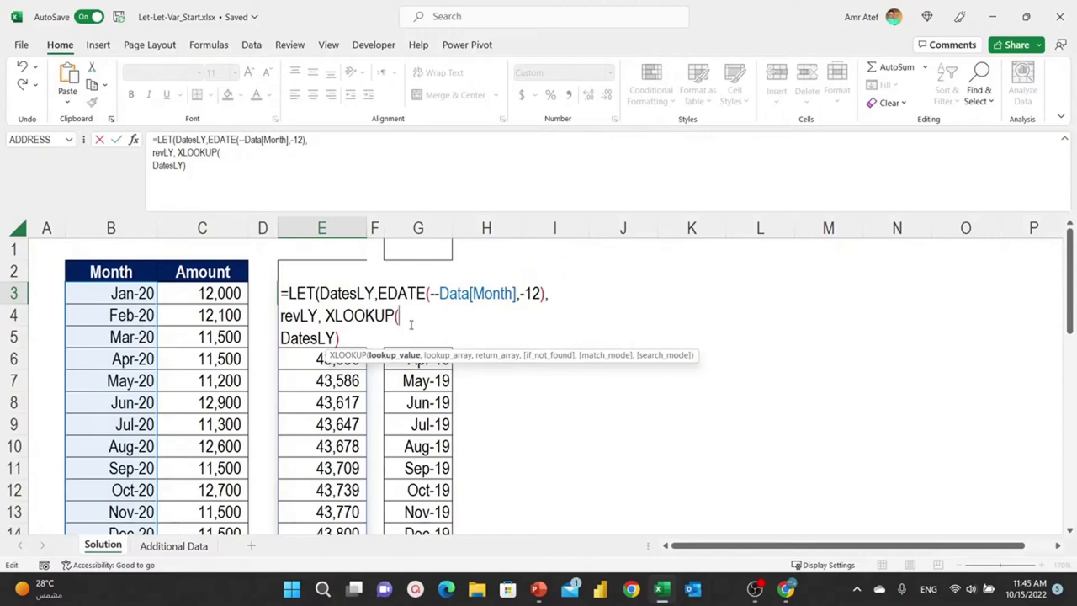
pyautogui.write('dat')
pyautogui.press('Tab')
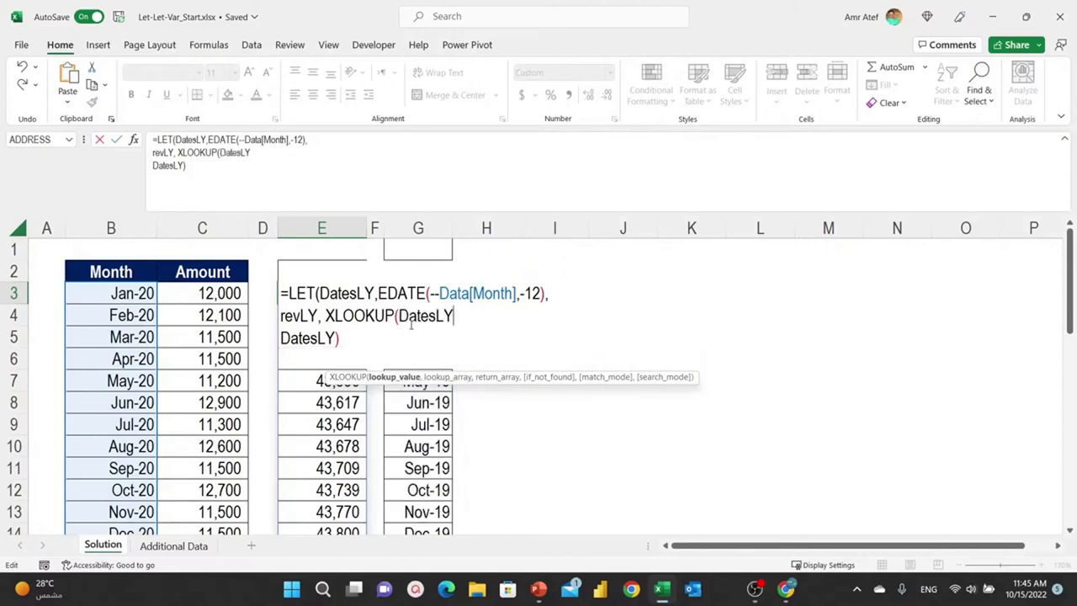
pyautogui.press('BackSpace')
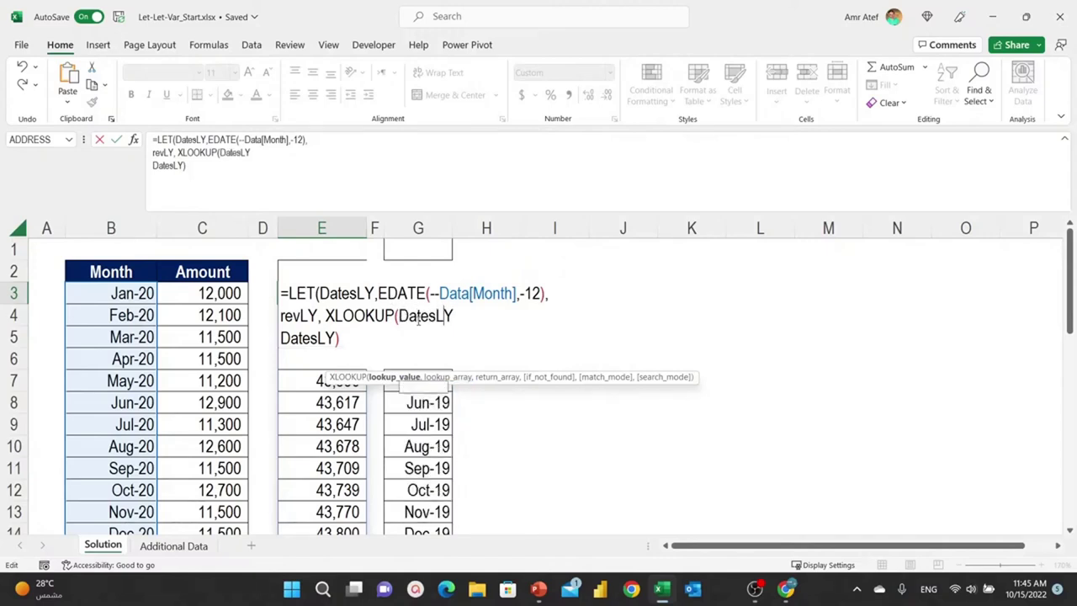
pyautogui.press('BackSpace')
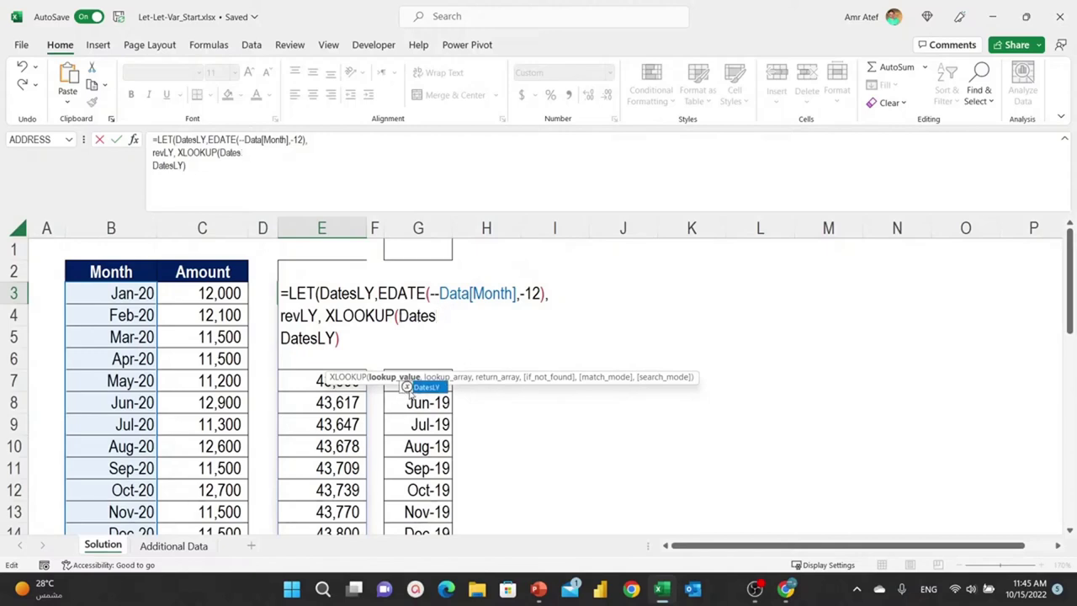
pyautogui.doubleClick(427, 388)
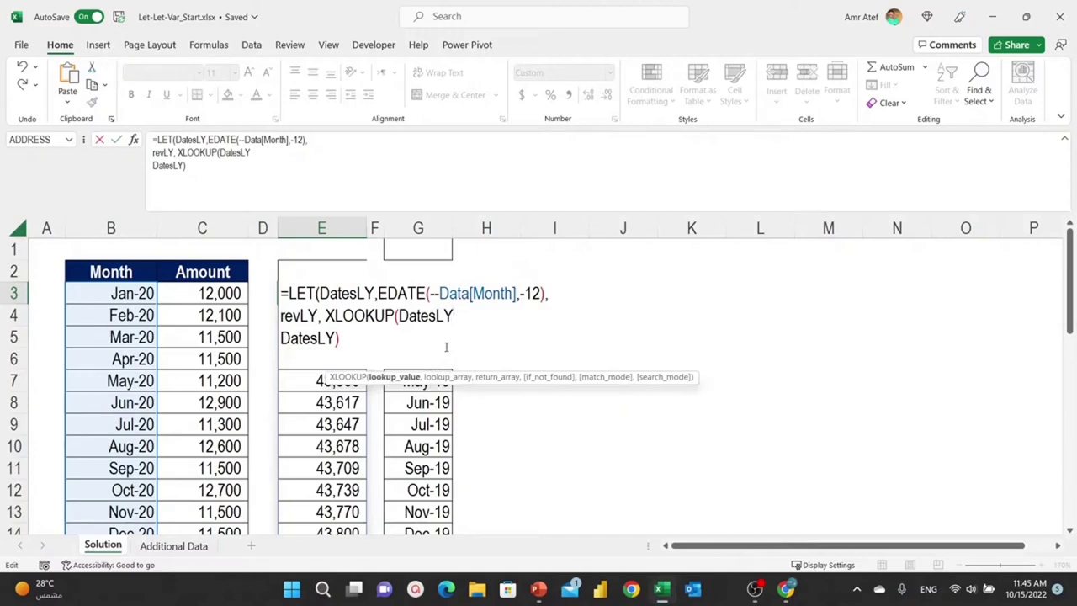
# Step: Complete the XLOOKUP with Data[Month], Data[Amount] and 0 as its remaining arguments
pyautogui.write(',')
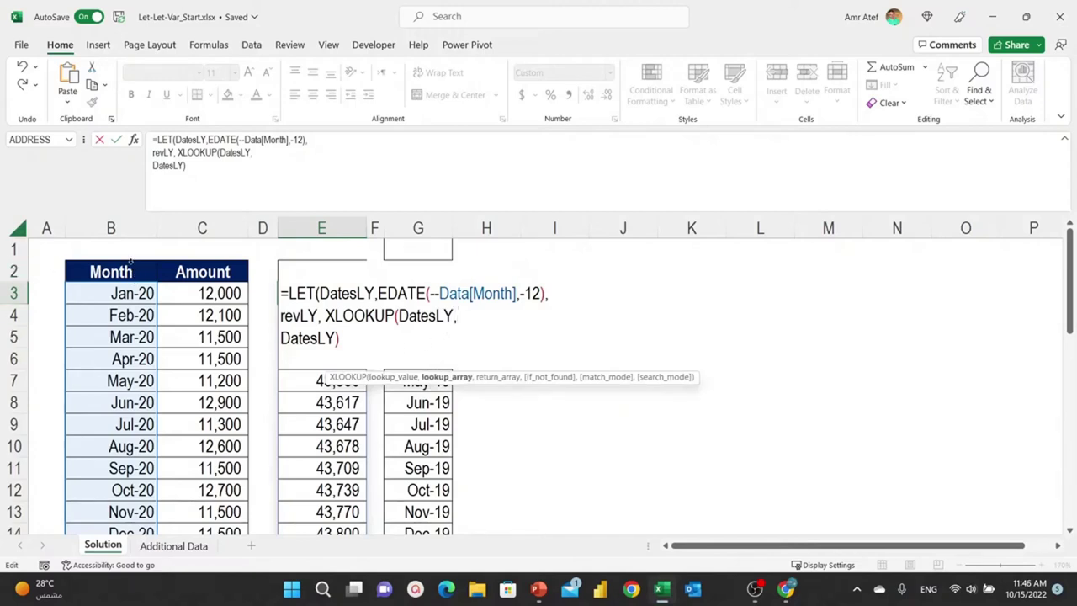
pyautogui.click(128, 264)
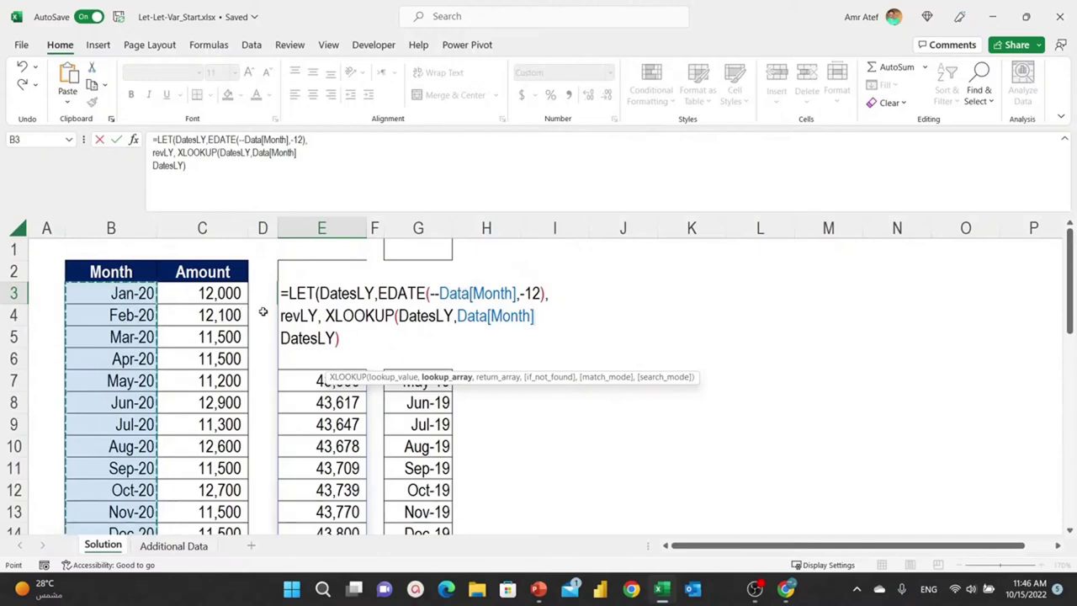
pyautogui.write(',')
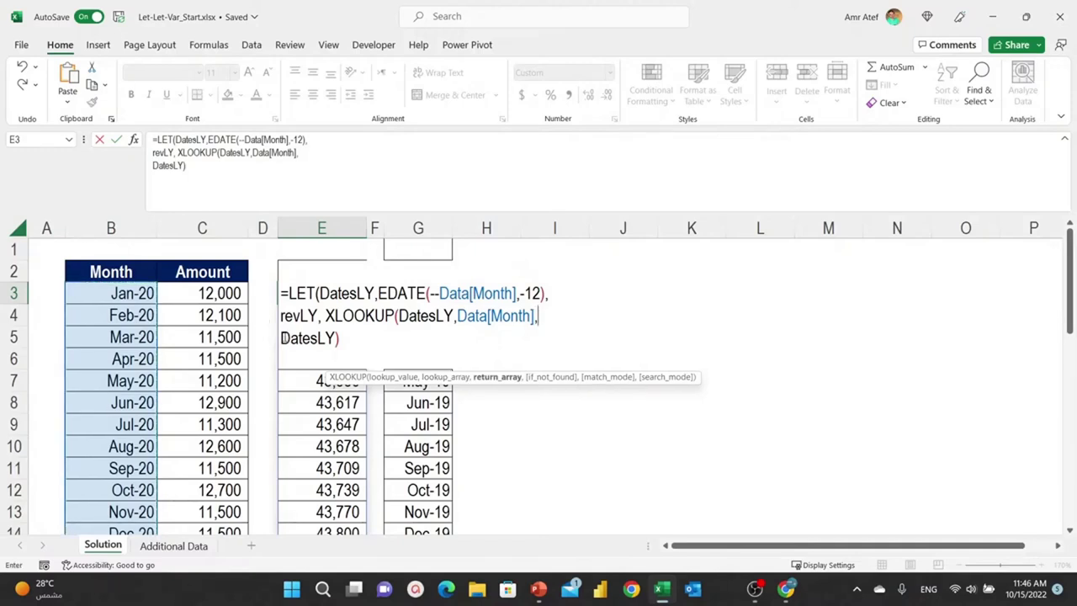
pyautogui.click(191, 260)
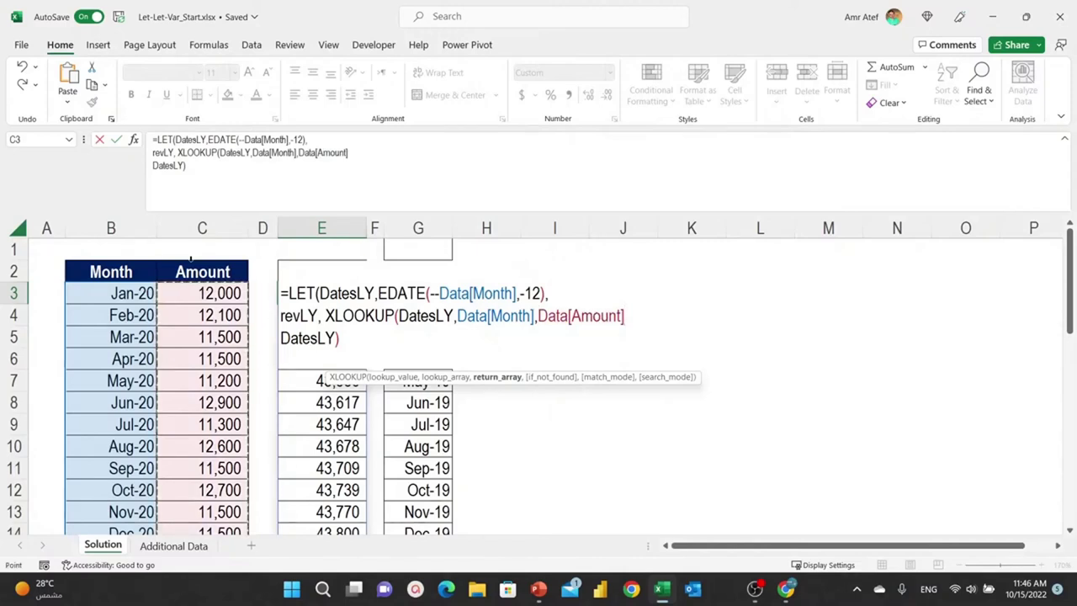
pyautogui.write(',')
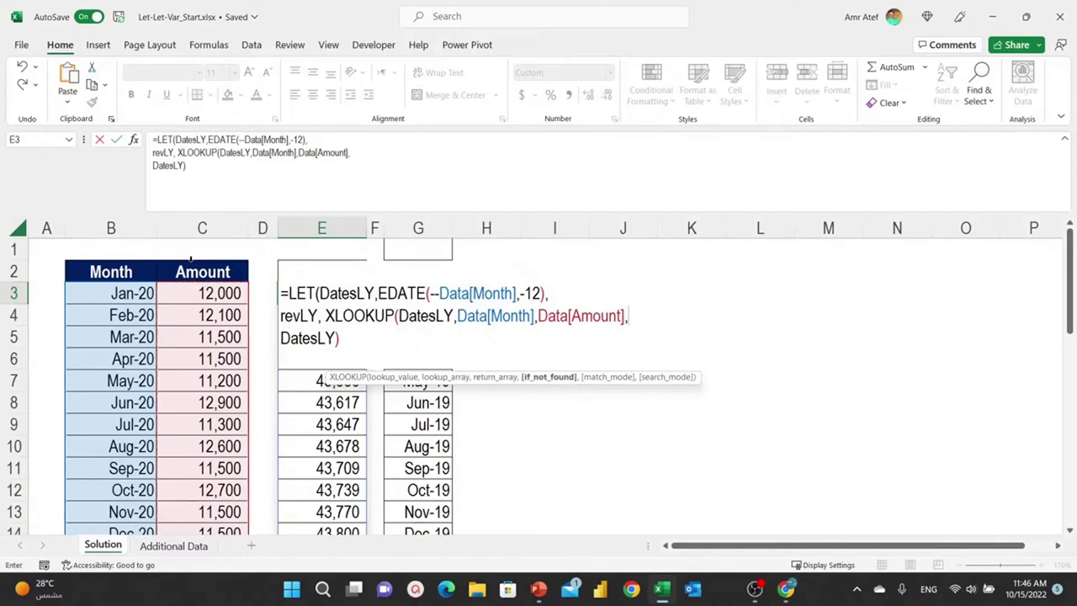
pyautogui.write('o')
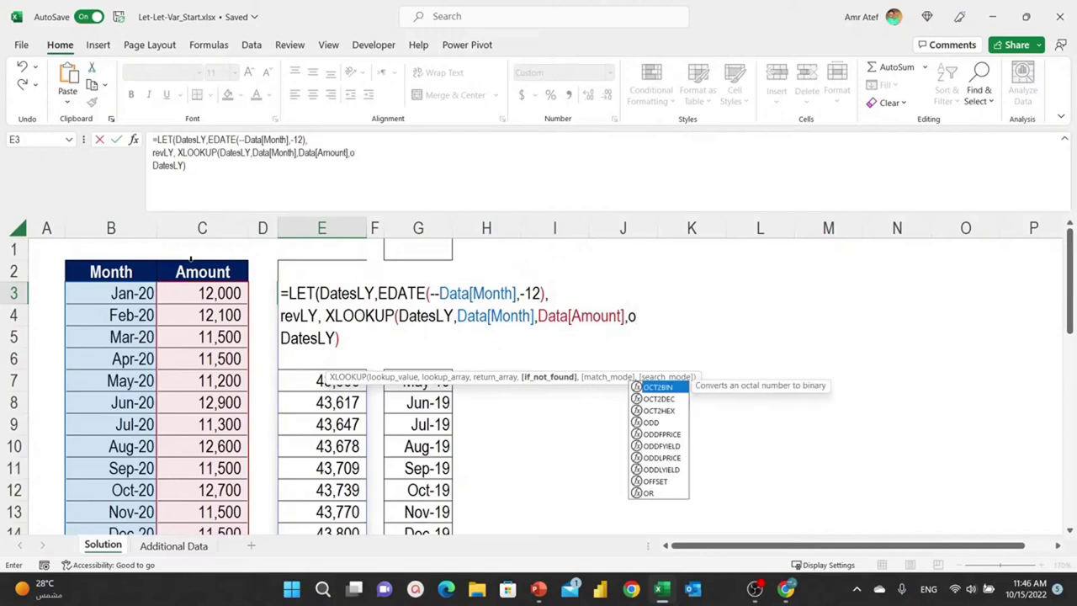
pyautogui.press('BackSpace')
pyautogui.write('0')
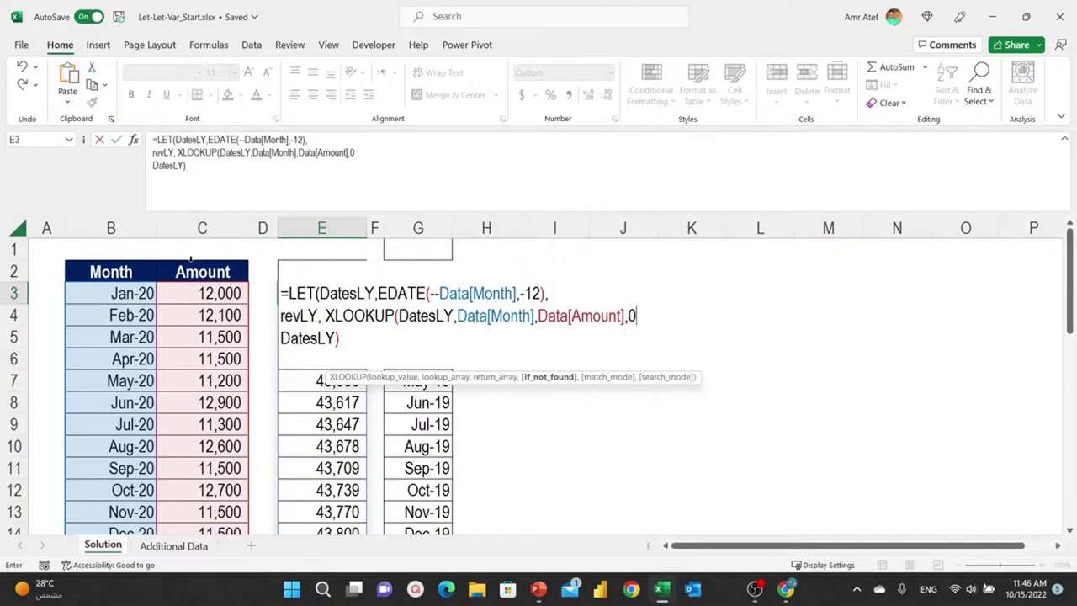
pyautogui.write(')')
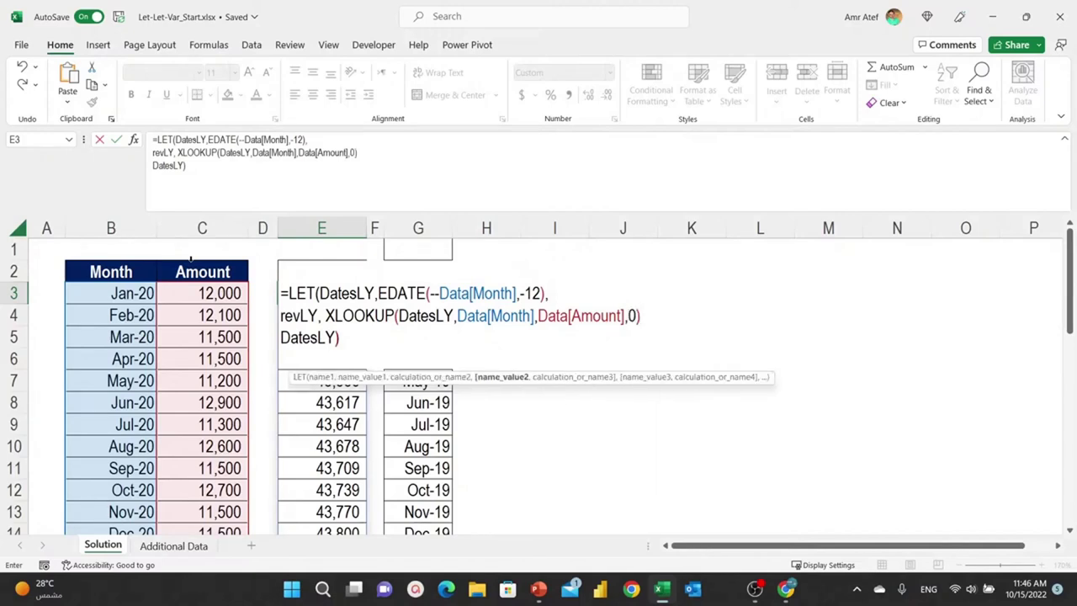
pyautogui.write(',')
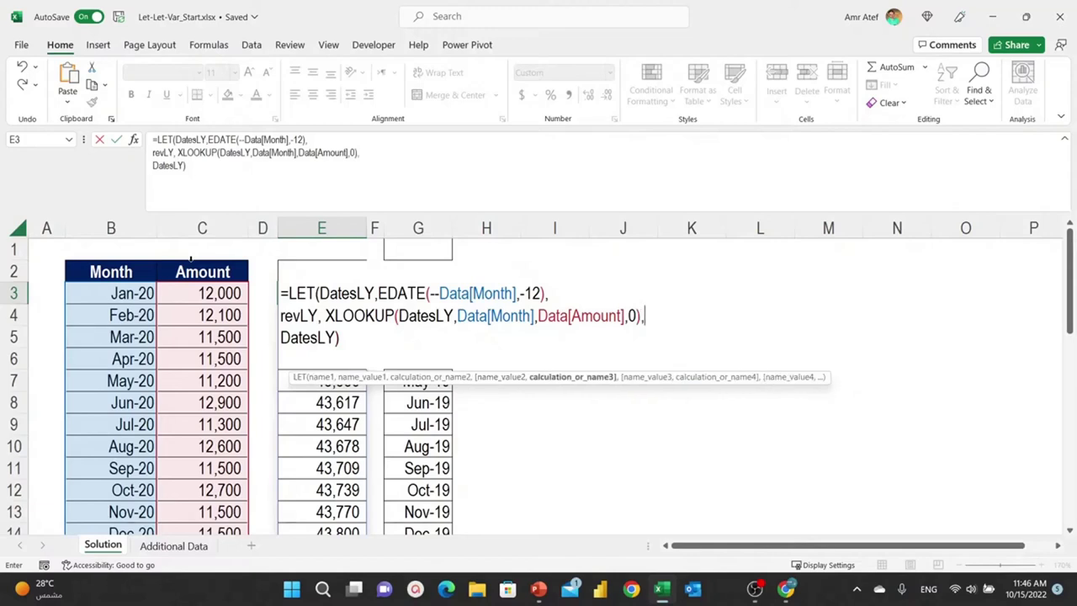
# Step: Walk through the formula by highlighting the DatesLY, EDATE and XLOOKUP definitions
pyautogui.click(282, 338)
pyautogui.press('F2')
pyautogui.hotkey('shift', 'Right')
pyautogui.hotkey('shift', 'Right')
pyautogui.hotkey('shift', 'Right')
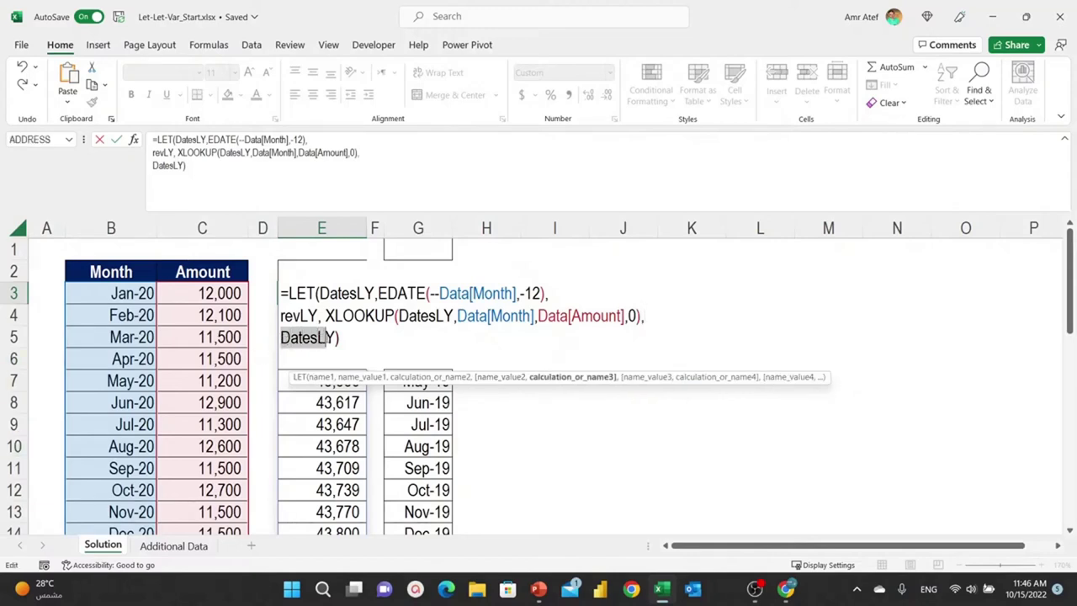
pyautogui.hotkey('shift', 'Right')
pyautogui.click(321, 293)
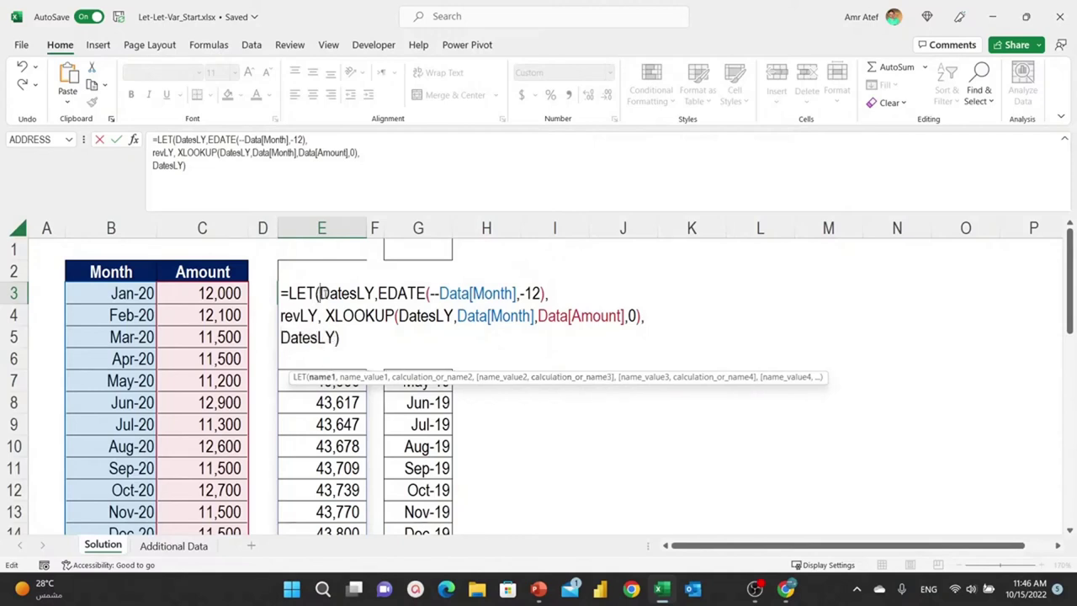
pyautogui.moveTo(321, 293); pyautogui.dragTo(358, 292)
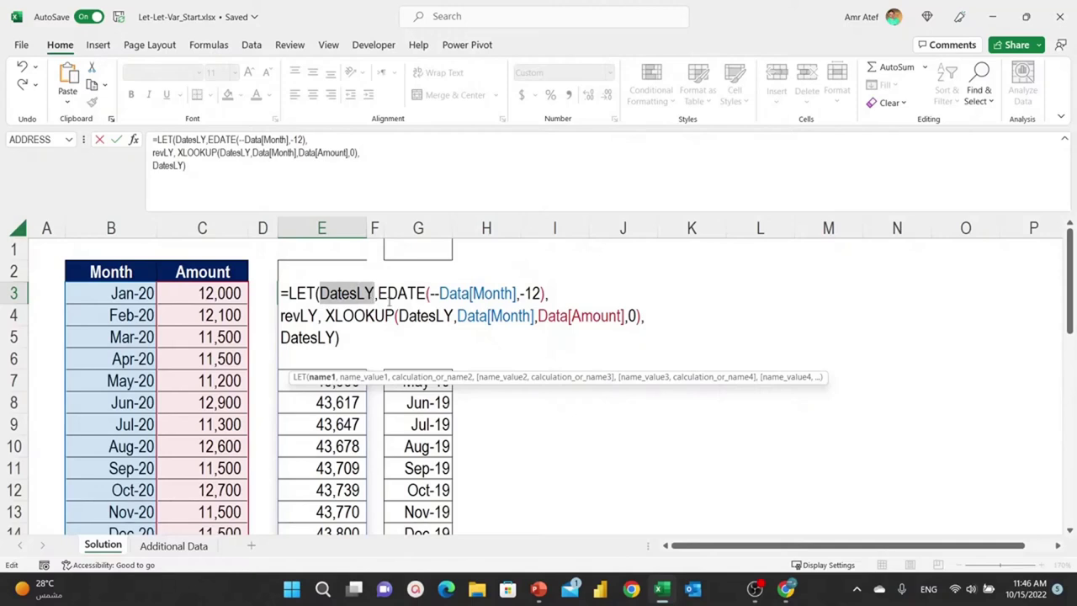
pyautogui.moveTo(378, 293); pyautogui.dragTo(543, 293)
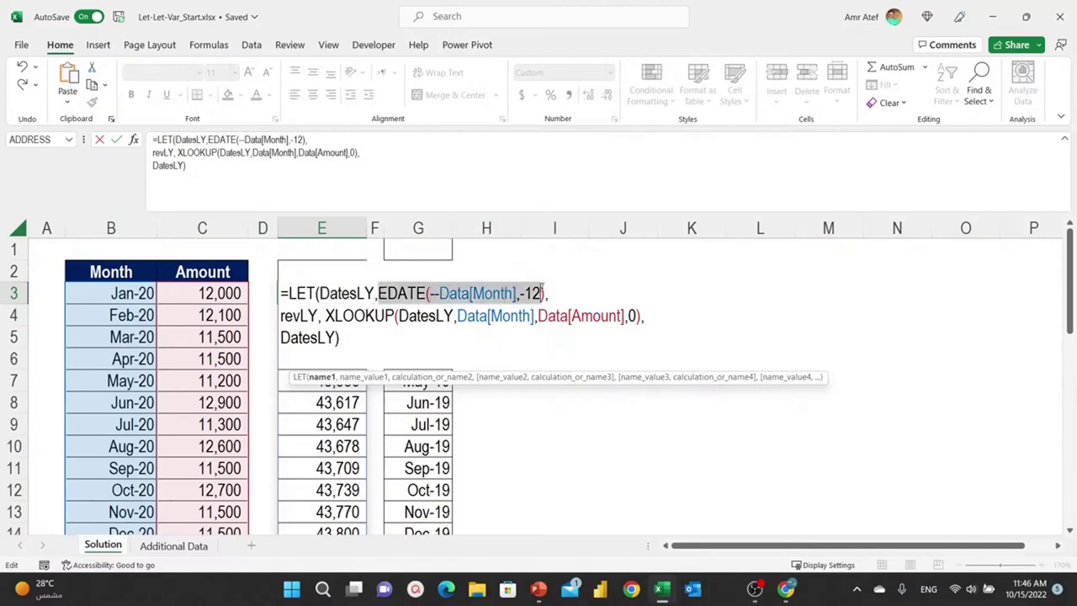
pyautogui.moveTo(282, 316); pyautogui.dragTo(604, 313)
pyautogui.moveTo(282, 315); pyautogui.dragTo(643, 315)
# Step: Return revLY instead of DatesLY and commit, leaving dashes for 2020 months
pyautogui.click(337, 337)
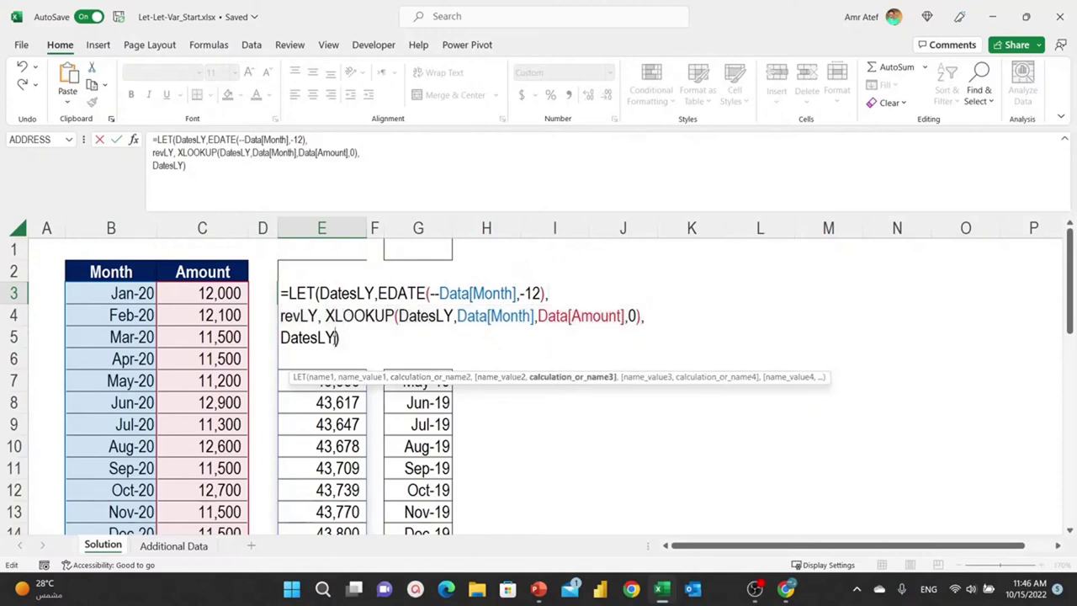
pyautogui.doubleClick(295, 338)
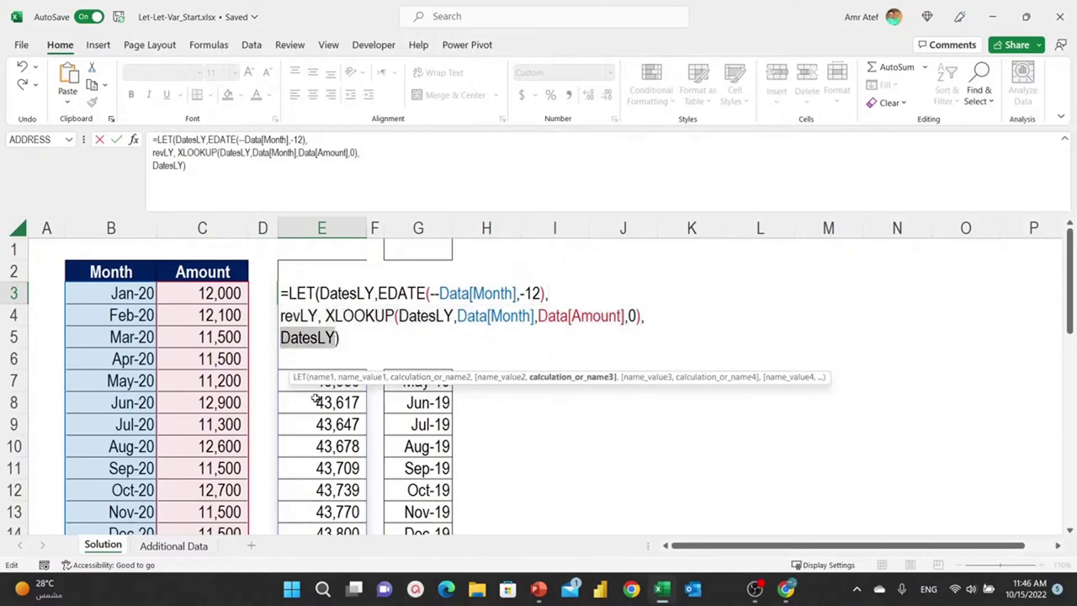
pyautogui.write('revLY')
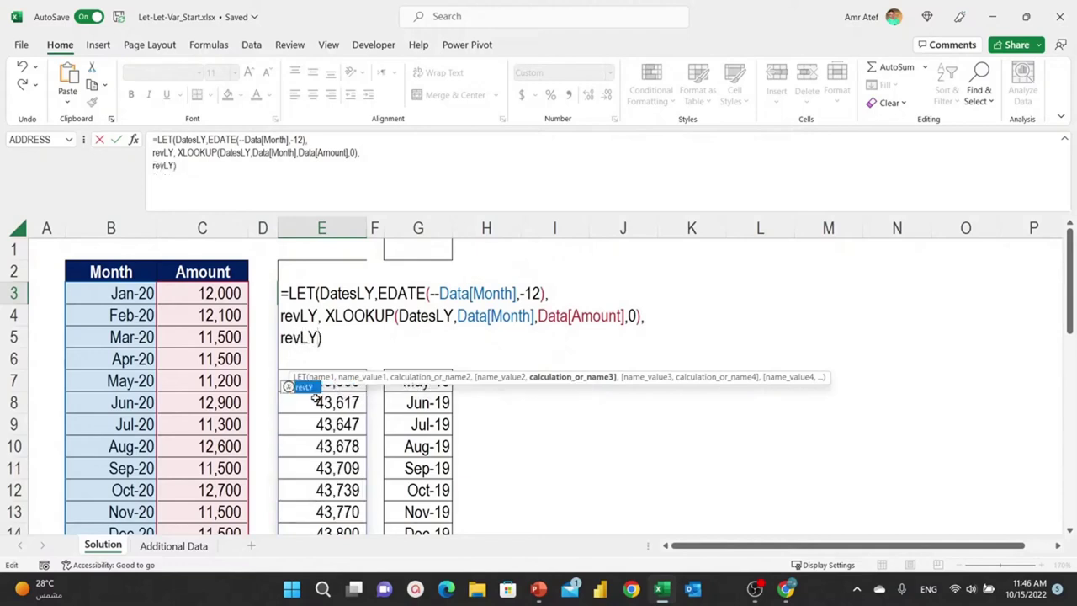
pyautogui.hotkey('ctrl', 'Return')
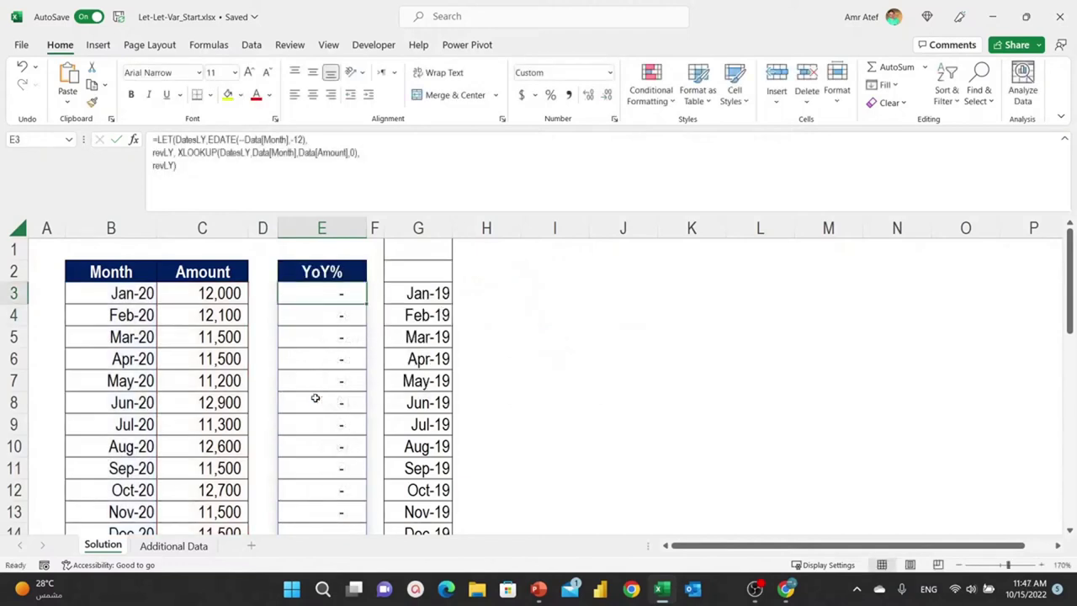
# Step: Fill C3's Jan-20 amount and E15's matching 12,000 last-year value yellow
pyautogui.click(104, 300)
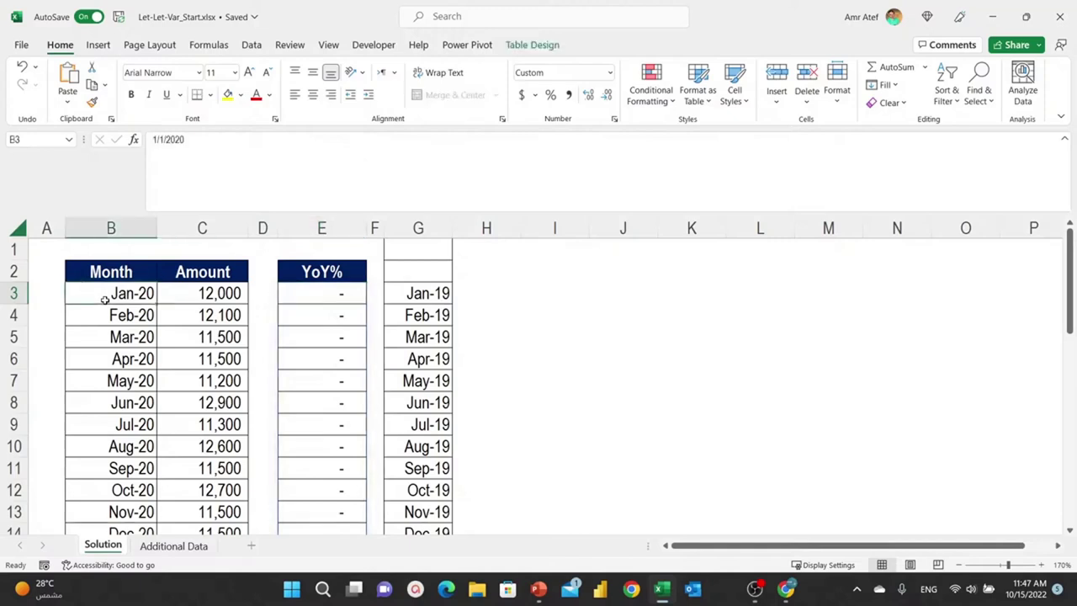
pyautogui.scroll(-2, 319, 310)
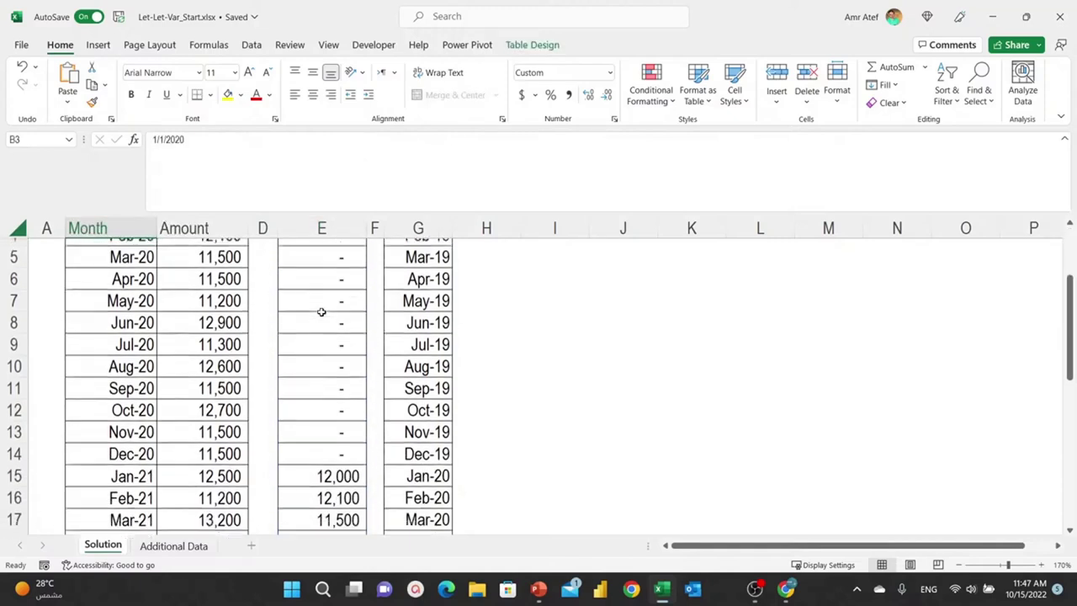
pyautogui.click(300, 426)
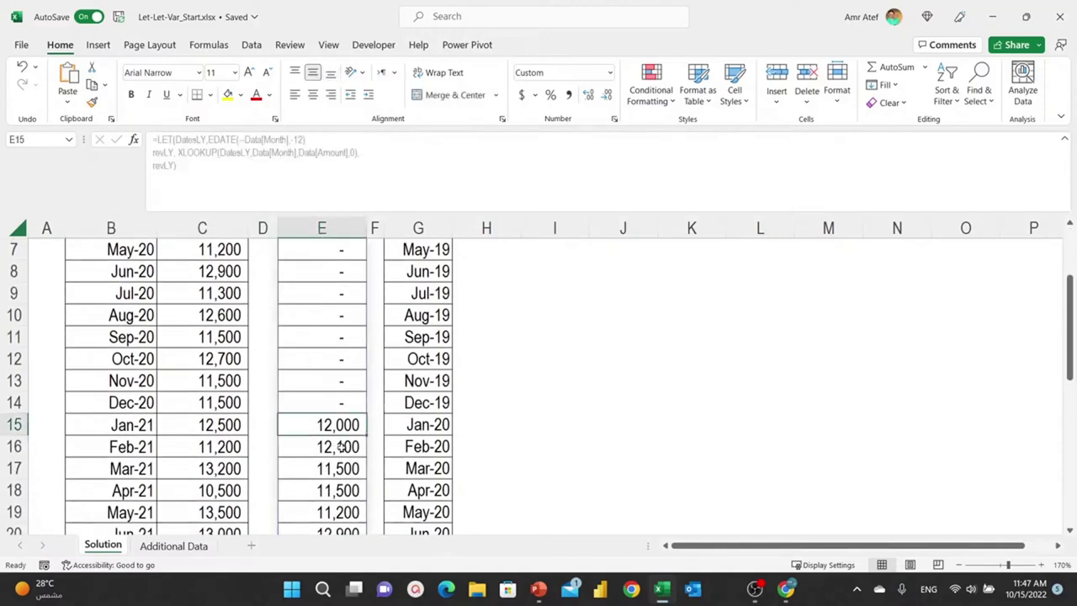
pyautogui.scroll(-1, 342, 449)
pyautogui.scroll(2, 344, 450)
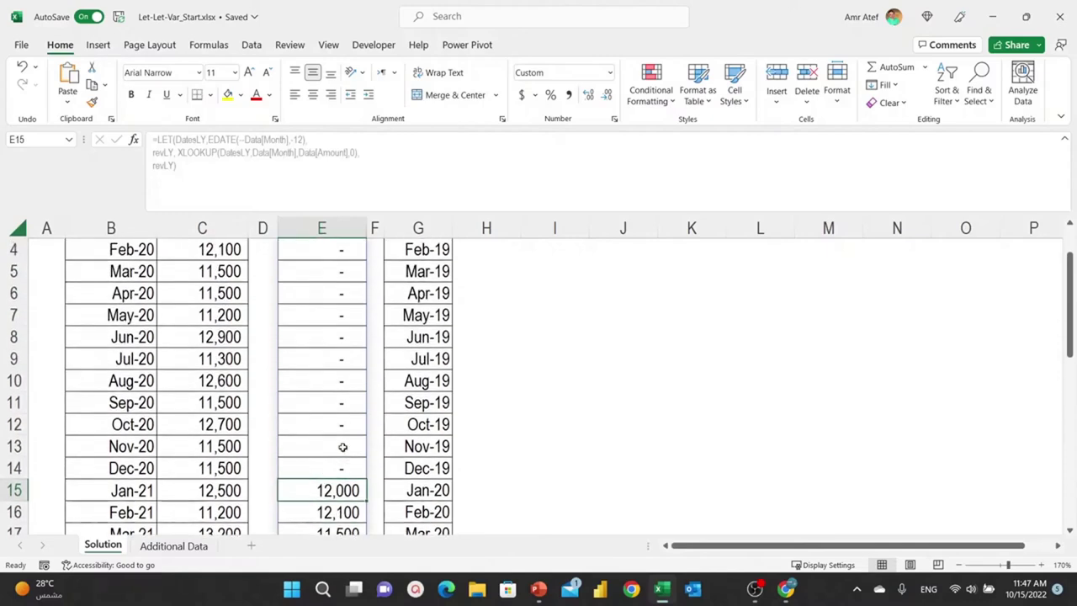
pyautogui.keyDown('ctrl'); pyautogui.scroll(-2, 345, 444); pyautogui.keyUp('ctrl')
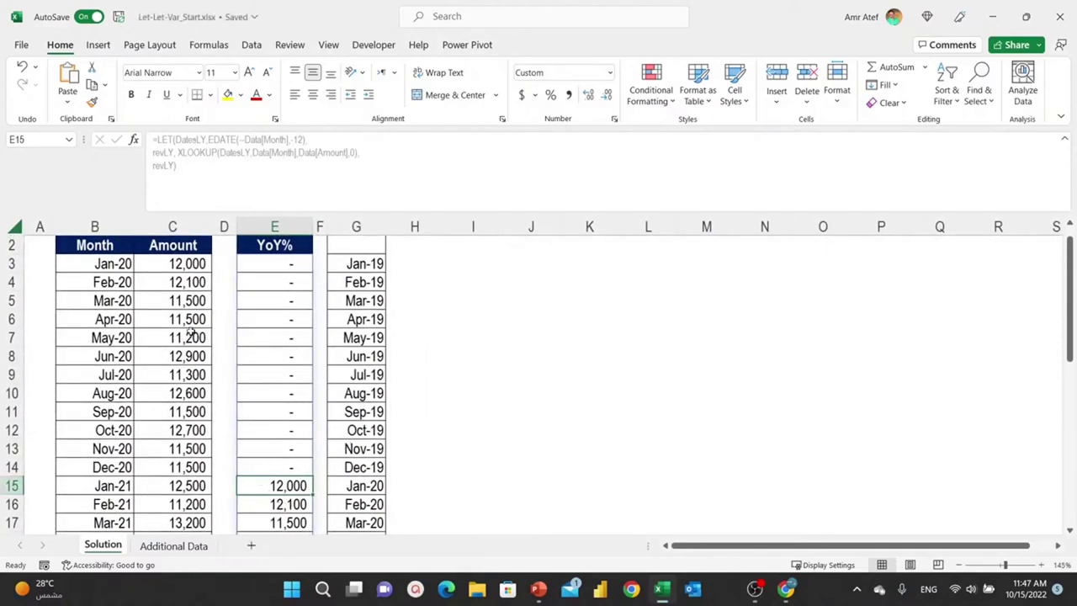
pyautogui.keyDown('ctrl'); pyautogui.click(174, 263); pyautogui.keyUp('ctrl')
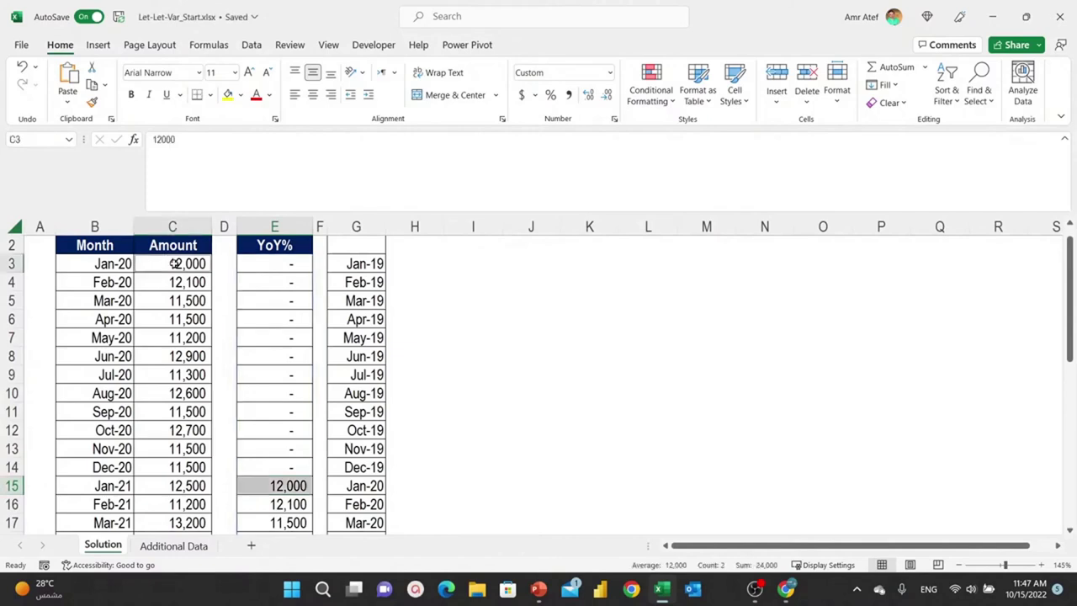
pyautogui.click(227, 94)
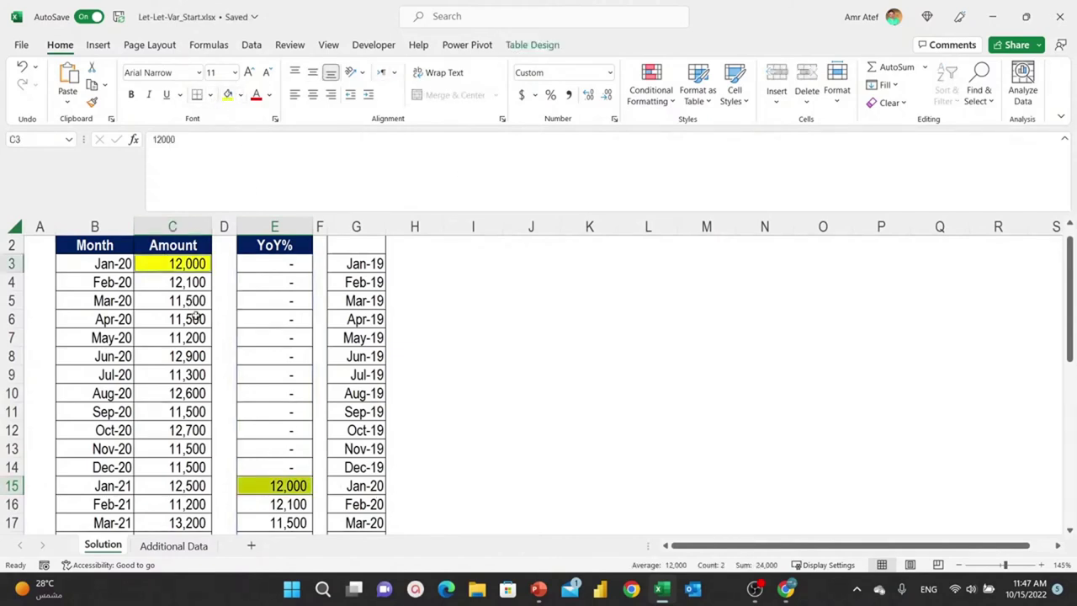
# Step: Inspect the spilled last-year amounts in column E and return to E3's LET formula
pyautogui.scroll(-3, 257, 382)
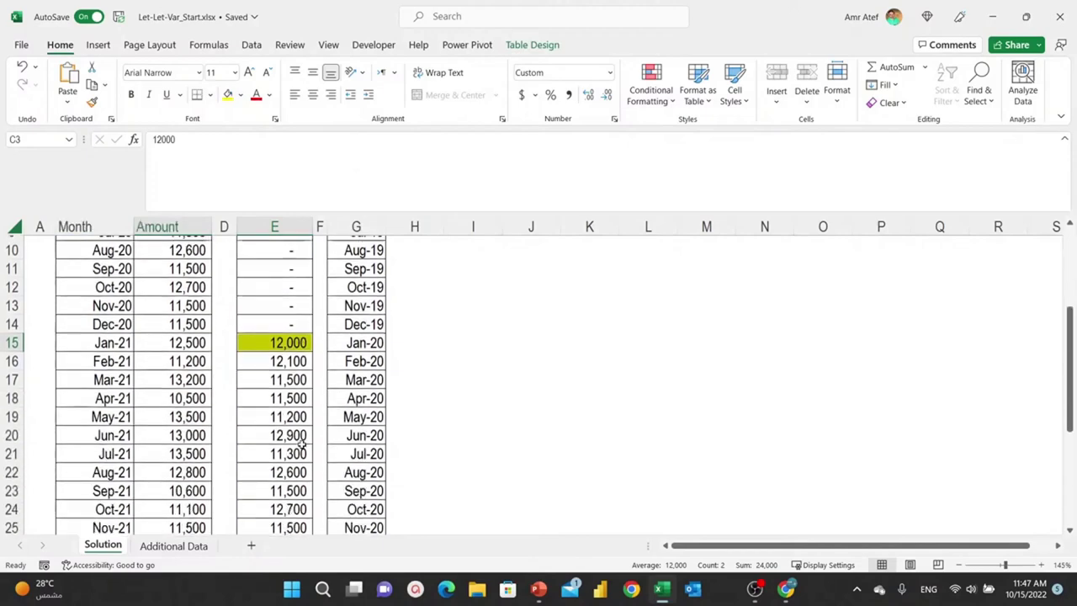
pyautogui.scroll(-4, 286, 446)
pyautogui.scroll(-3, 301, 444)
pyautogui.scroll(4, 302, 445)
pyautogui.scroll(5, 302, 445)
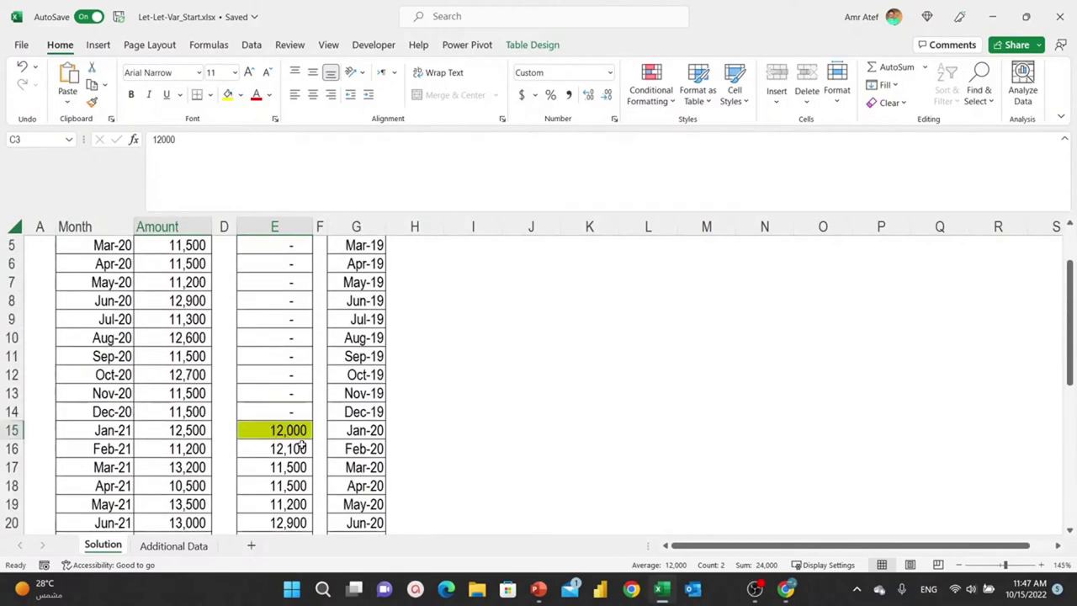
pyautogui.scroll(2, 302, 444)
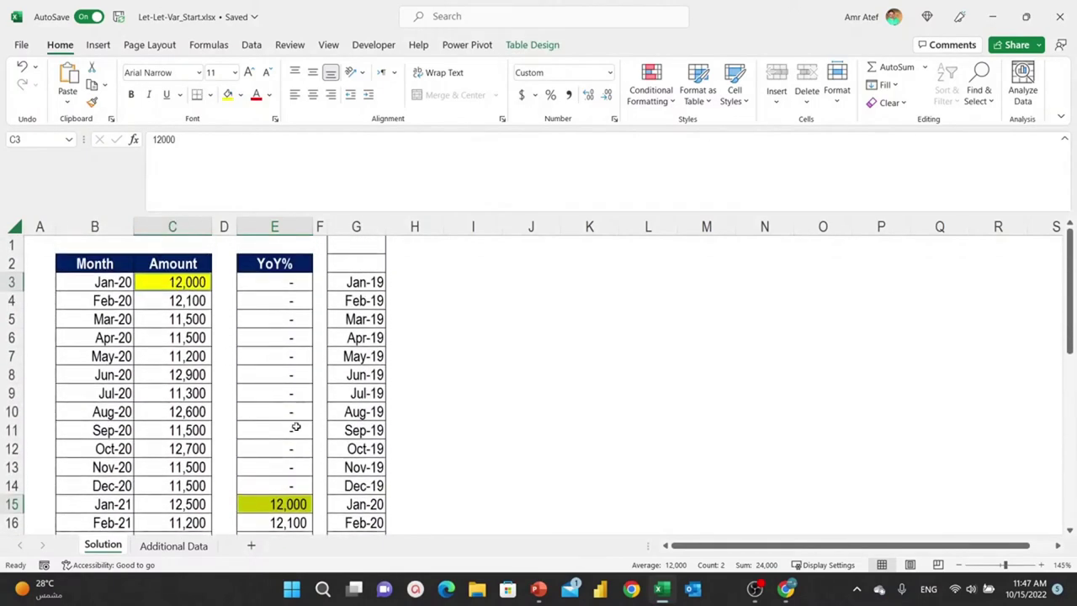
pyautogui.click(278, 283)
pyautogui.click(283, 337)
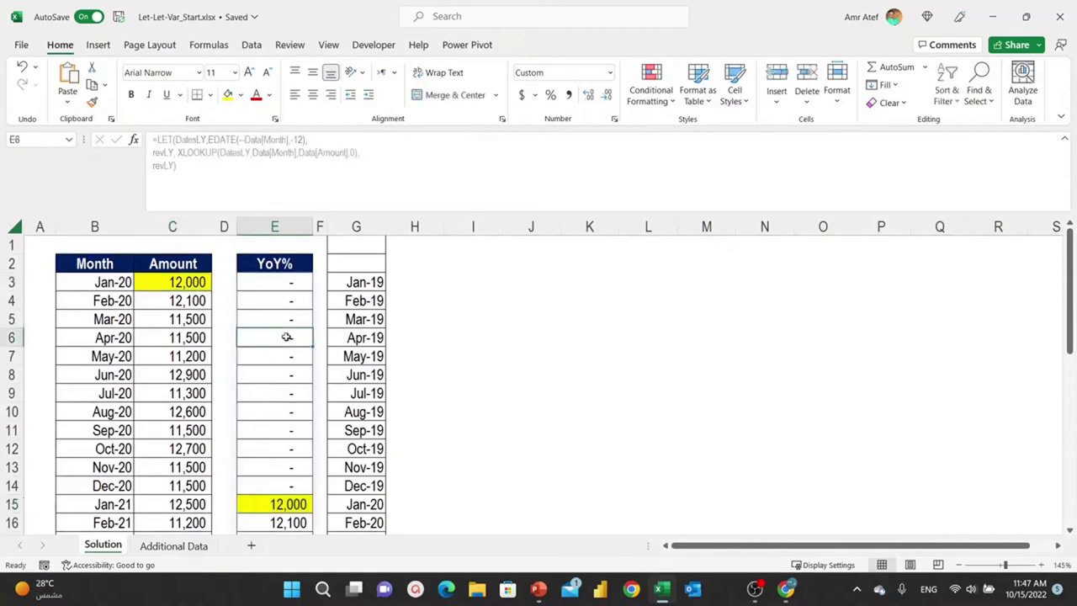
pyautogui.click(281, 283)
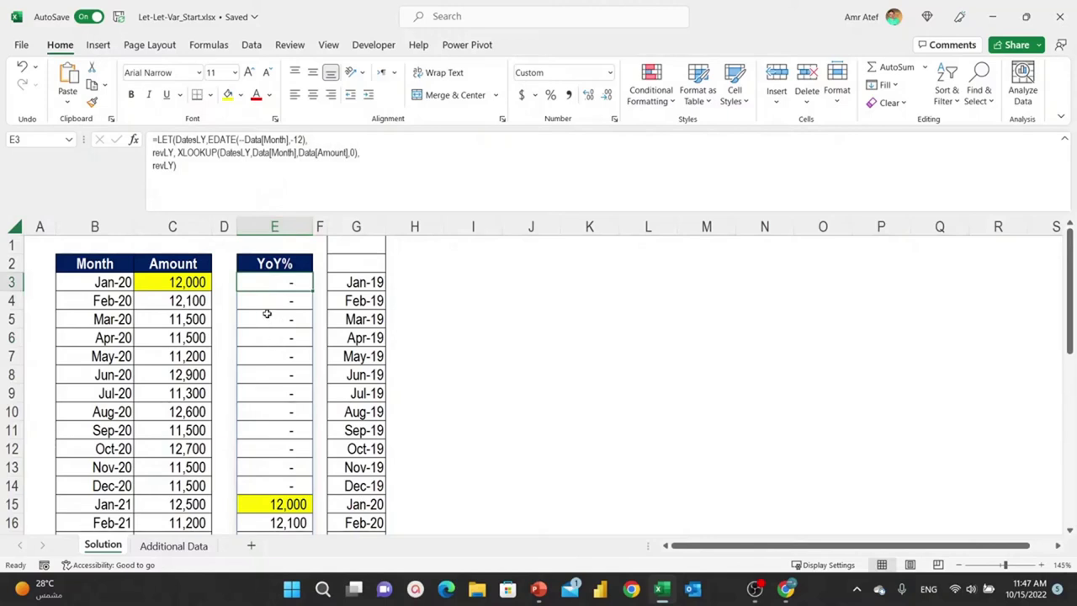
pyautogui.click(361, 155)
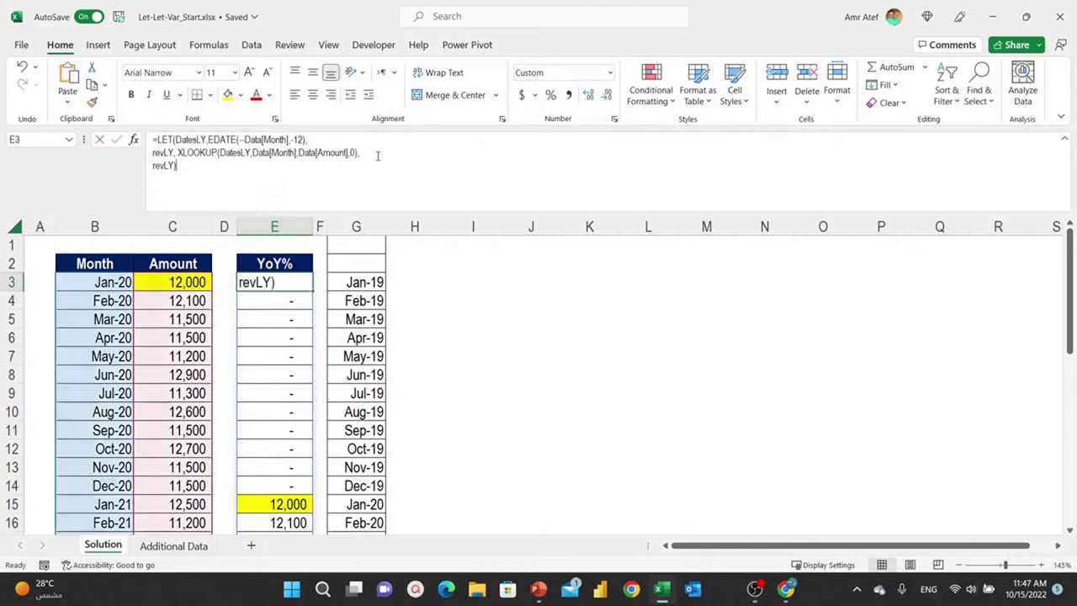
# Step: Edit E3's LET formula in the cell and highlight the revLY definition line
pyautogui.press('Escape')
pyautogui.doubleClick(295, 281)
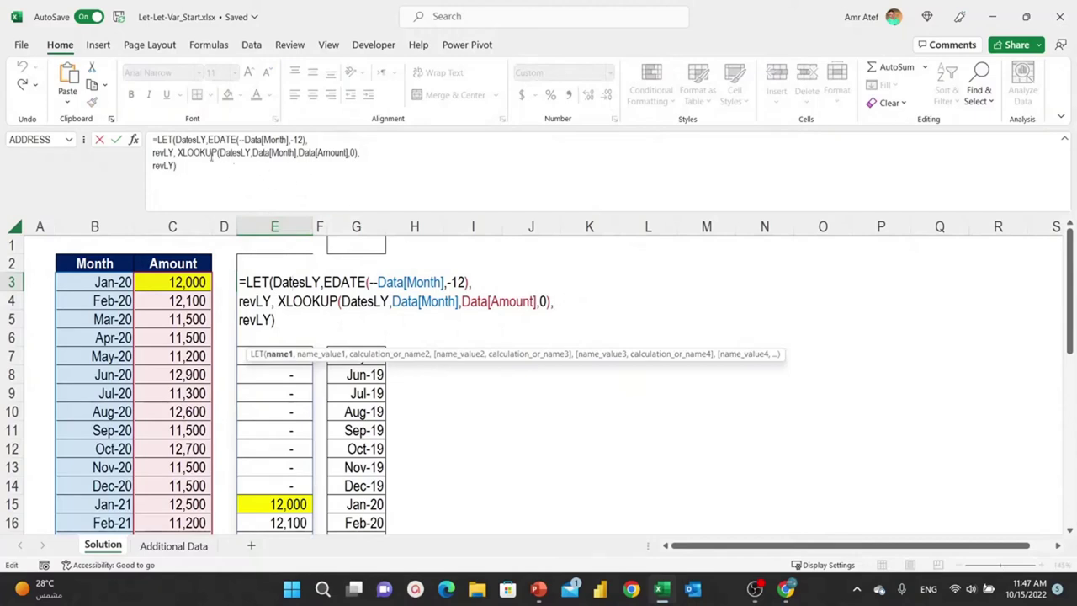
pyautogui.click(560, 309)
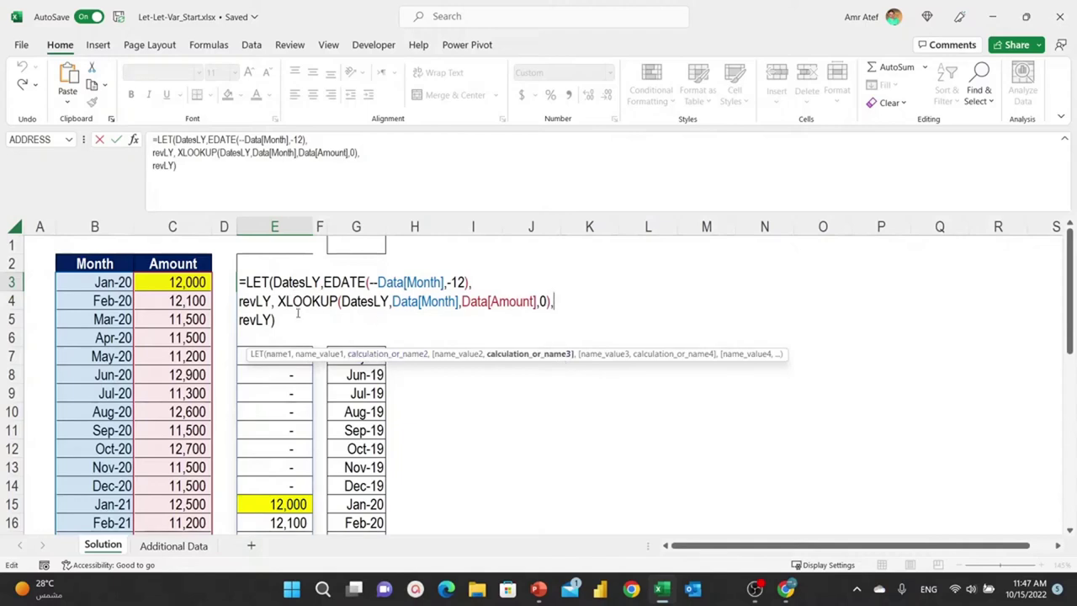
pyautogui.moveTo(239, 302); pyautogui.dragTo(556, 302)
pyautogui.click(556, 305)
# Step: Add a new variable vsLY defined as Data[Amount]-revLY
pyautogui.hotkey('alt', 'Return')
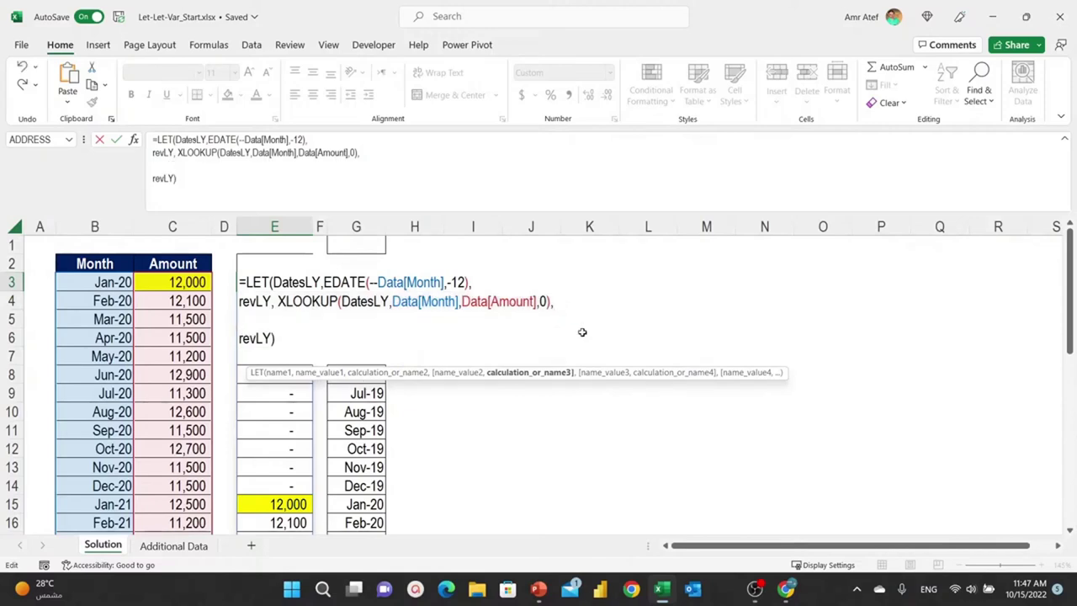
pyautogui.write('var')
pyautogui.press('BackSpace')
pyautogui.press('BackSpace')
pyautogui.write('sLY')
pyautogui.write(',')
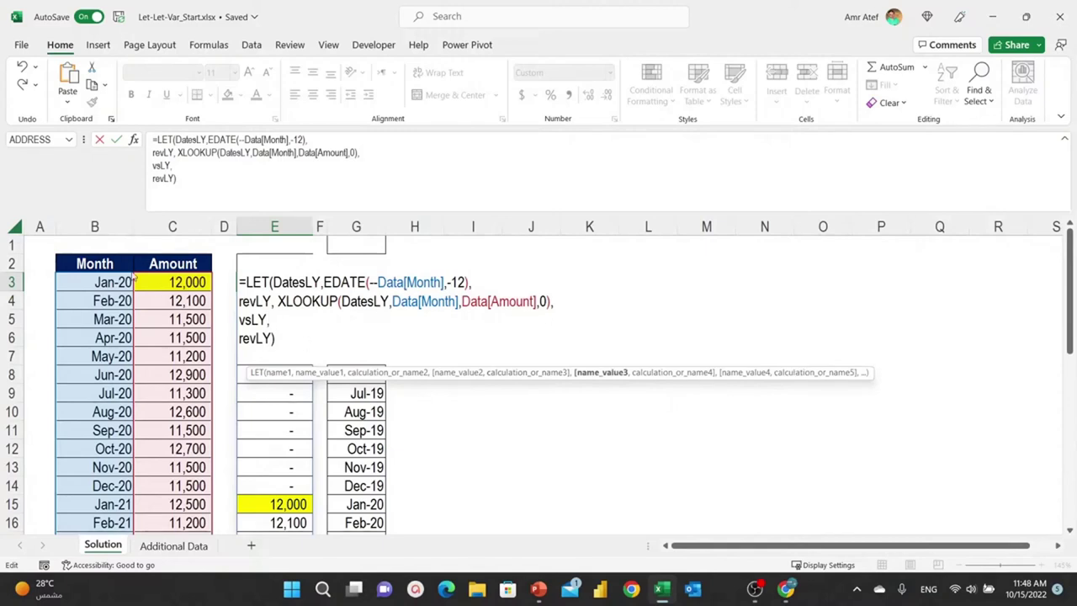
pyautogui.click(106, 255)
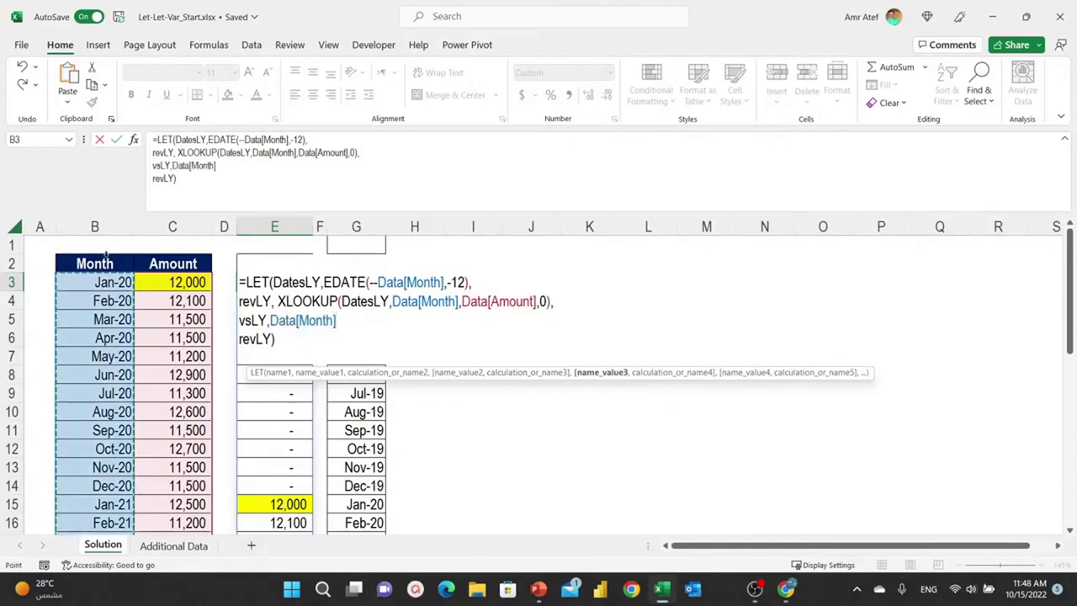
pyautogui.click(168, 254)
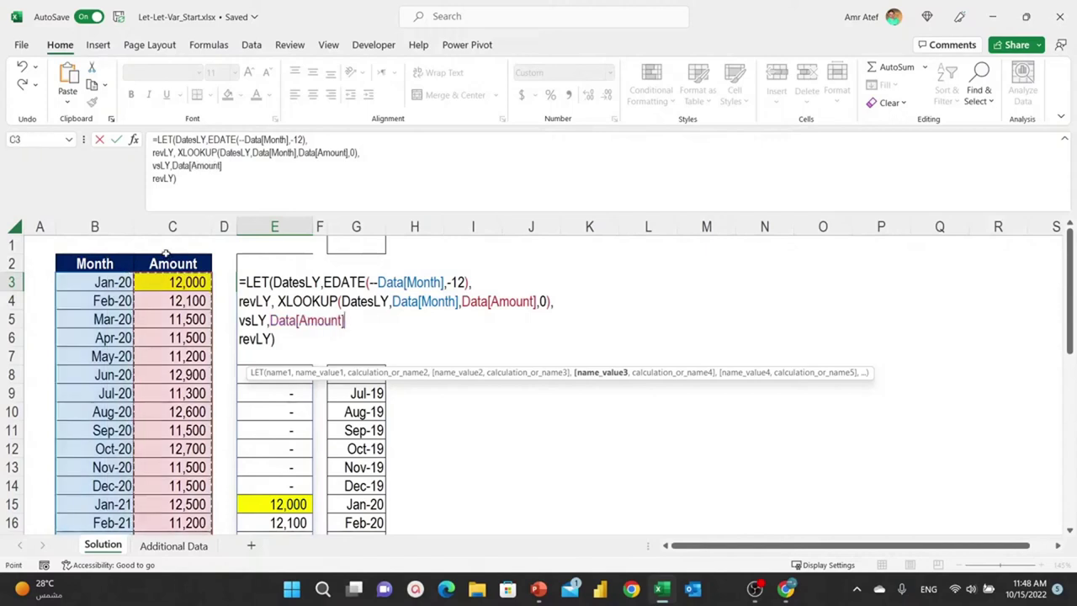
pyautogui.write('-')
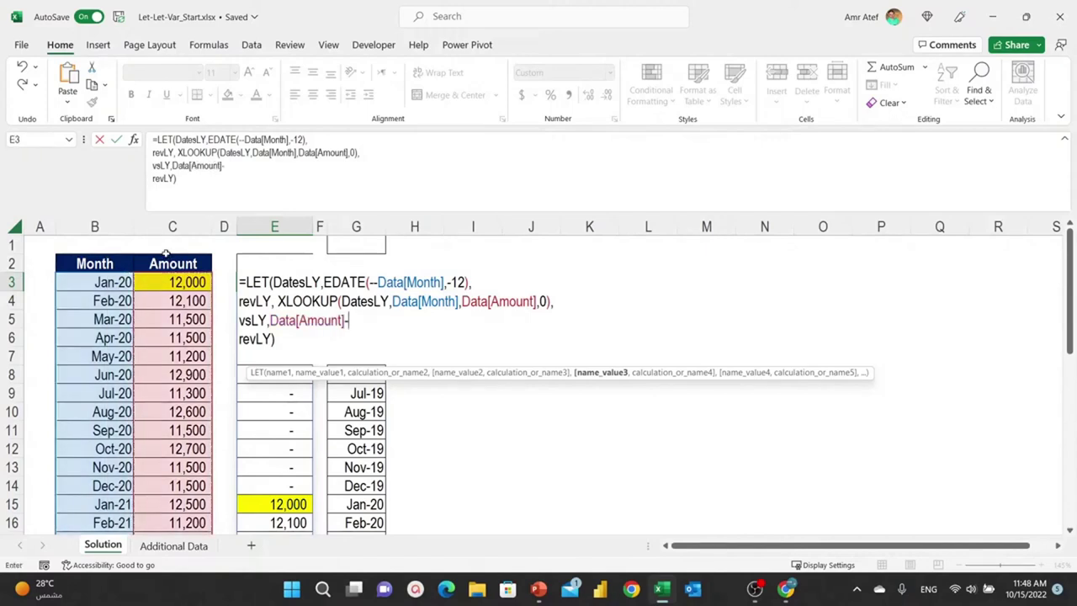
pyautogui.write('rev')
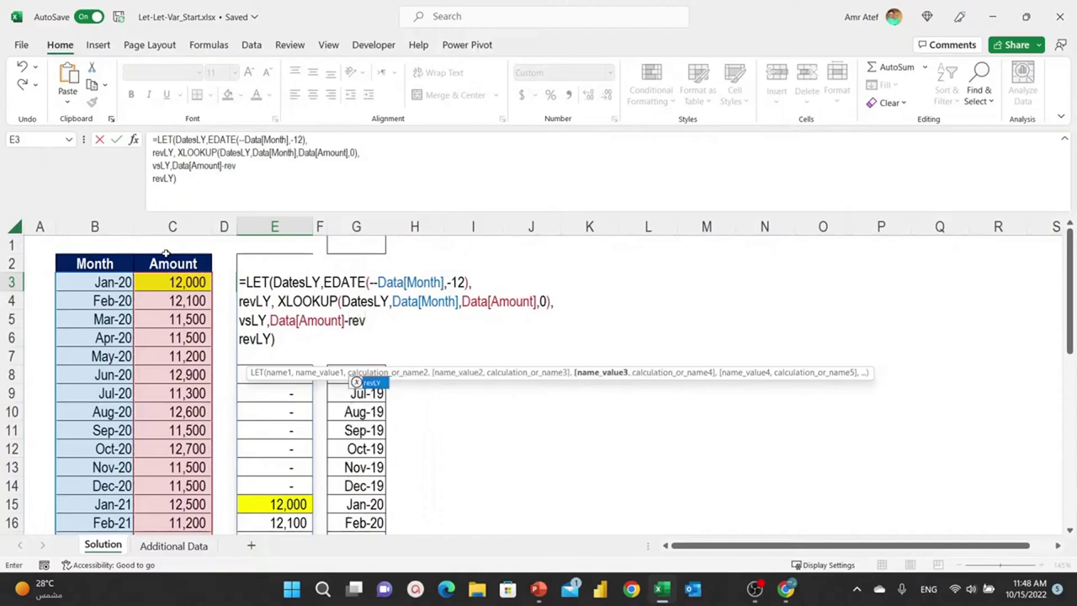
pyautogui.press('Tab')
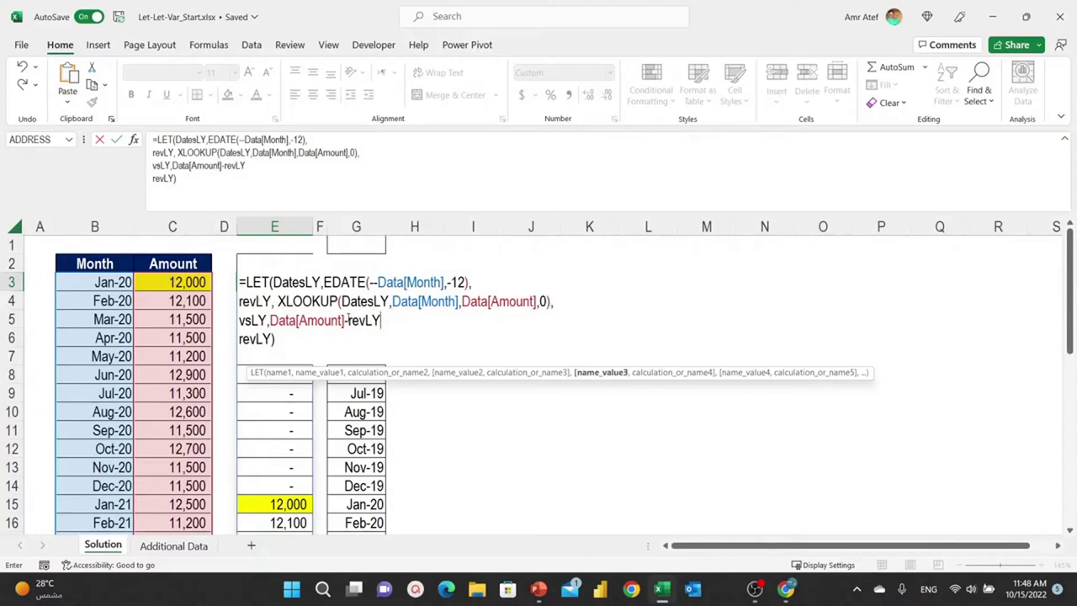
pyautogui.write(',')
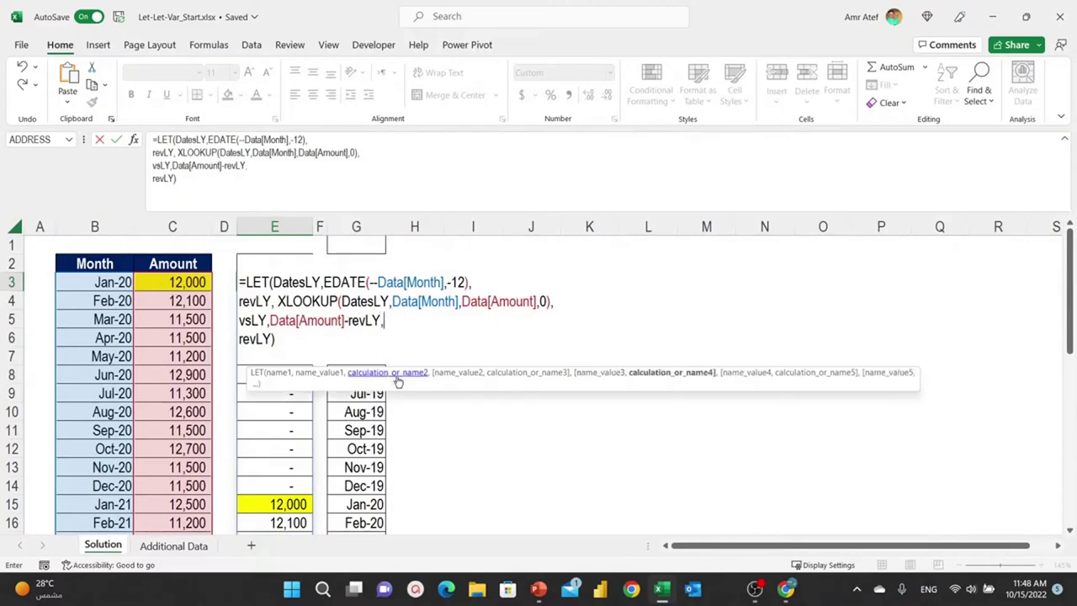
# Step: Return vsLY instead of revLY, spilling differences such as 500 and (900)
pyautogui.doubleClick(259, 339)
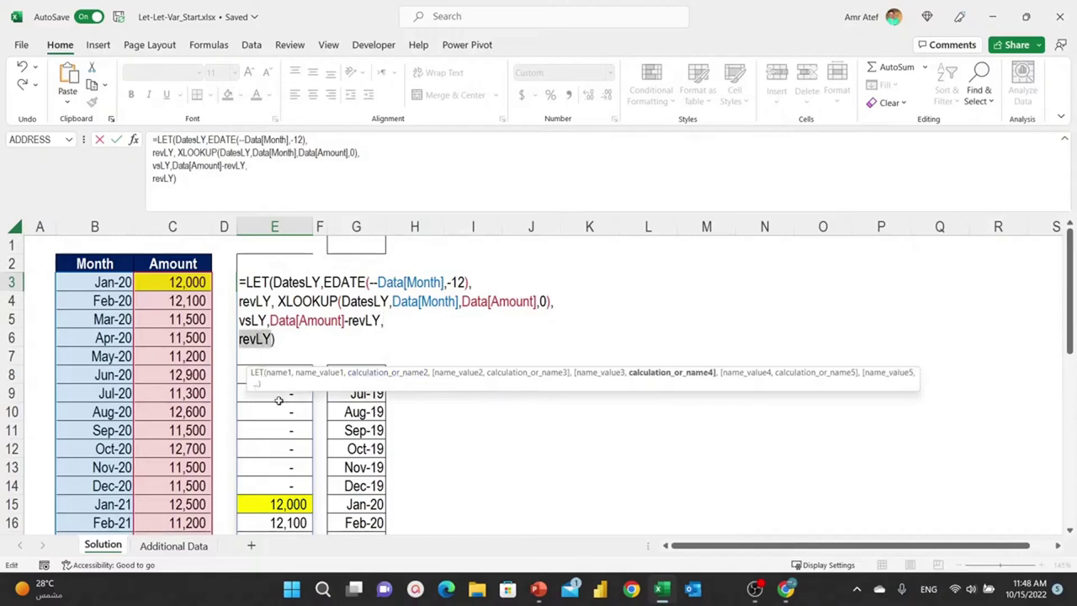
pyautogui.write('vsLY')
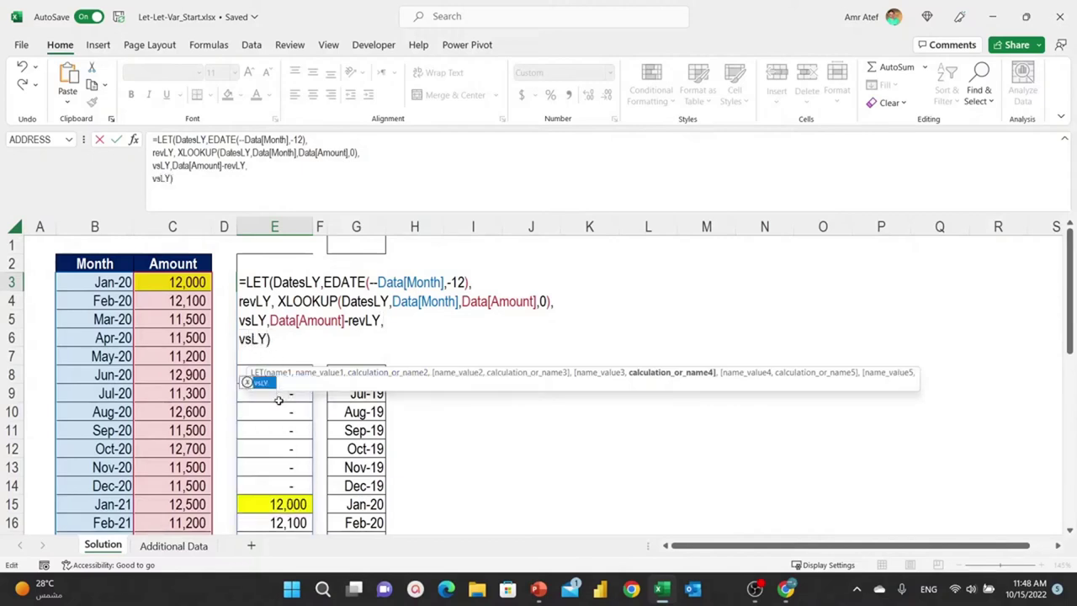
pyautogui.press('Return')
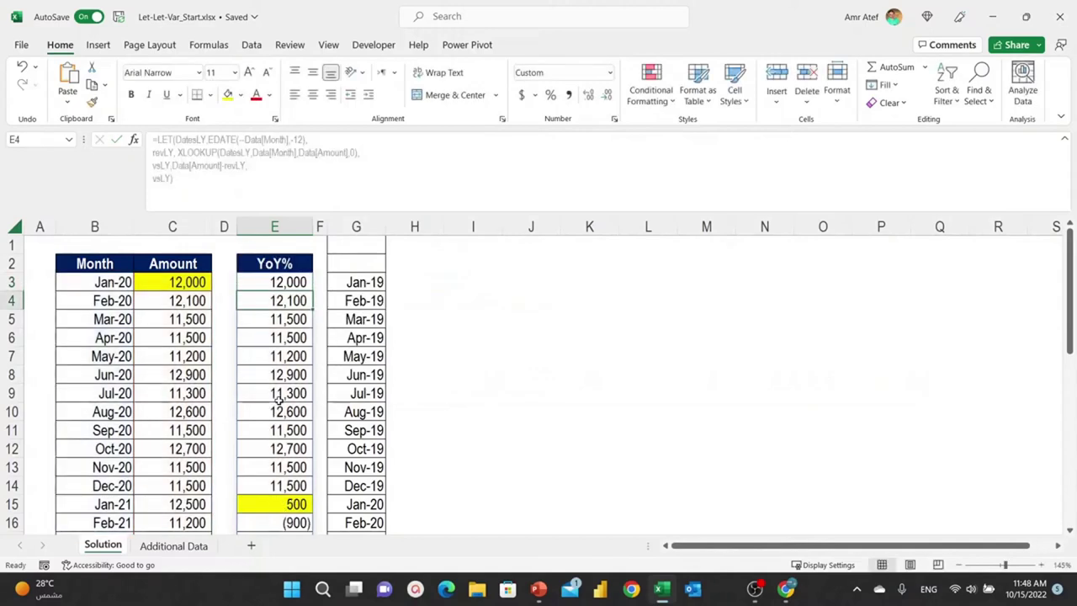
pyautogui.press('Up')
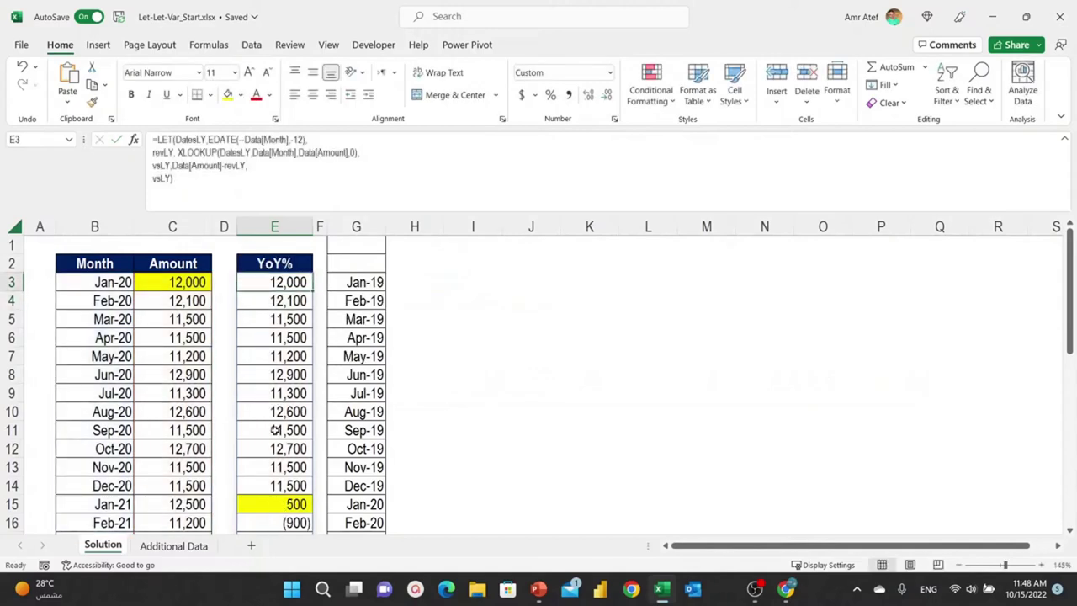
# Step: Remove the yellow fill from cells C3 and E15 with No Fill
pyautogui.click(180, 283)
pyautogui.keyDown('ctrl'); pyautogui.click(286, 499); pyautogui.keyUp('ctrl')
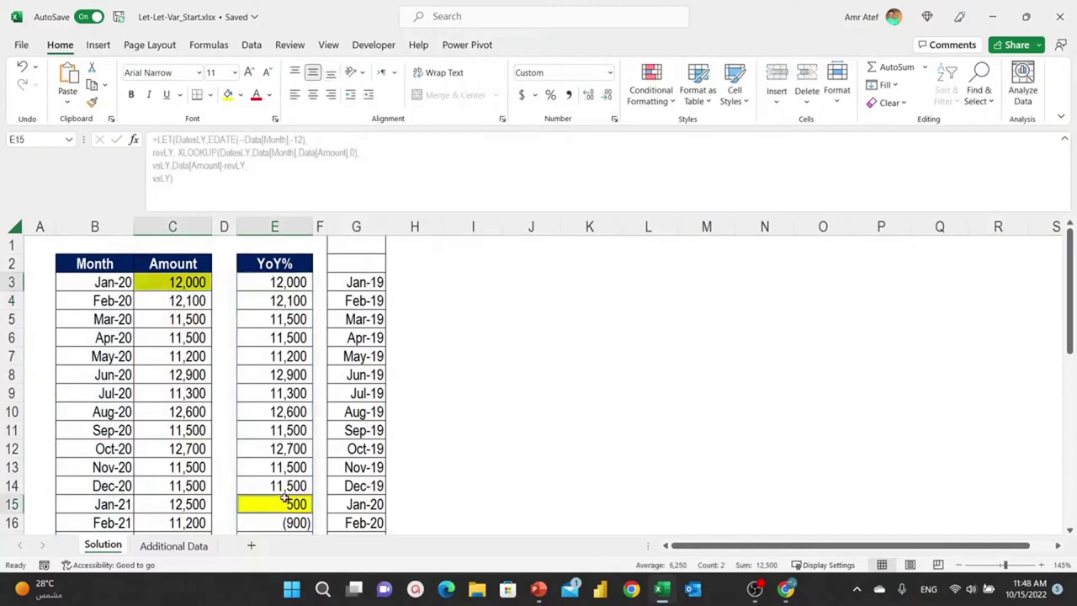
pyautogui.click(241, 95)
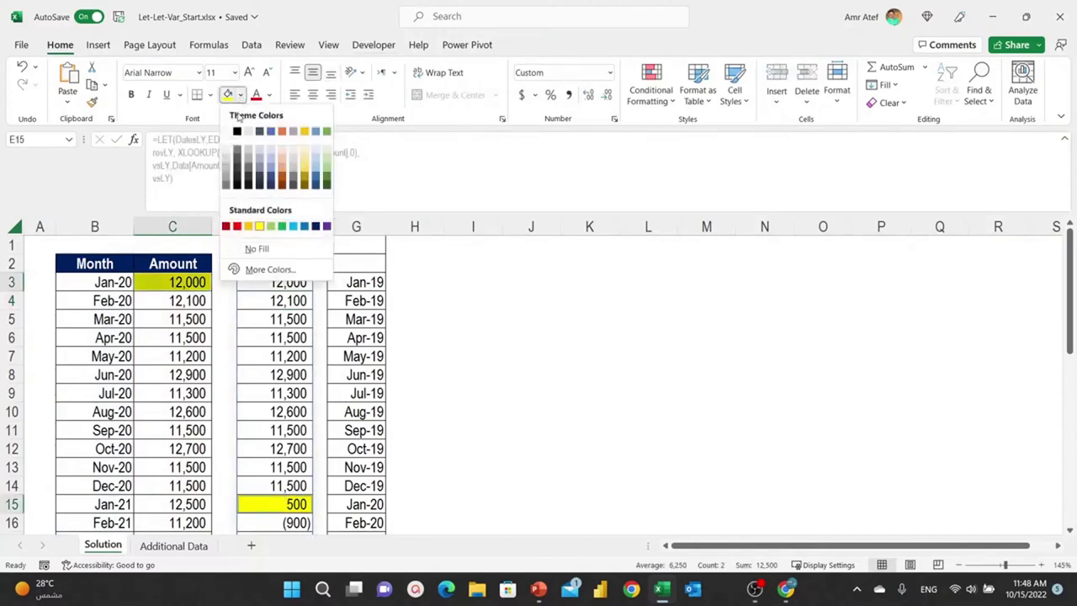
pyautogui.click(257, 249)
# Step: Show E3's LET formula and check the Jan-21 amount of 12,500
pyautogui.click(281, 296)
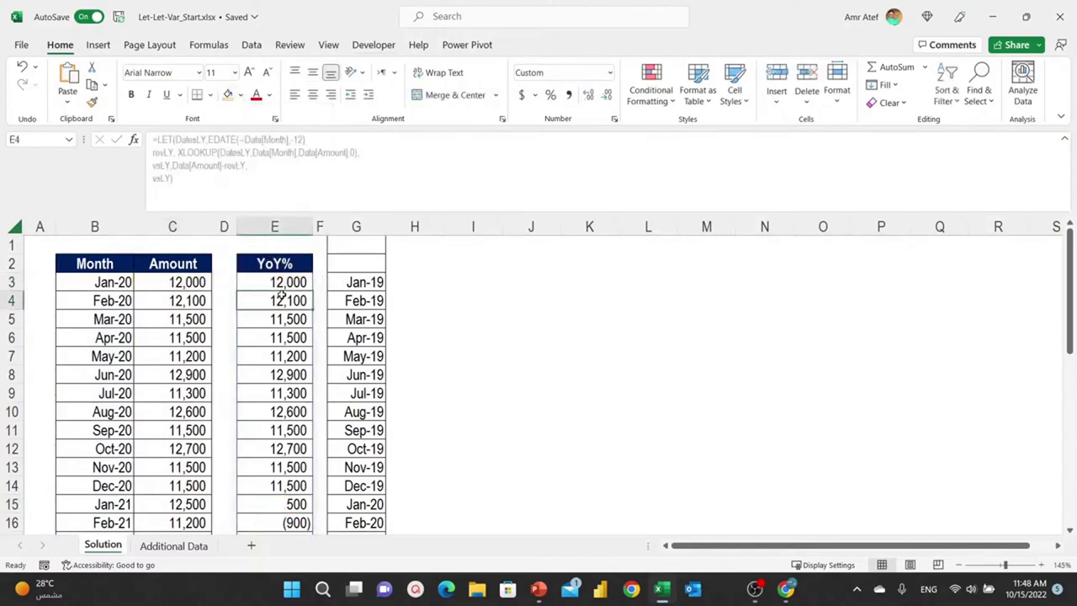
pyautogui.click(283, 281)
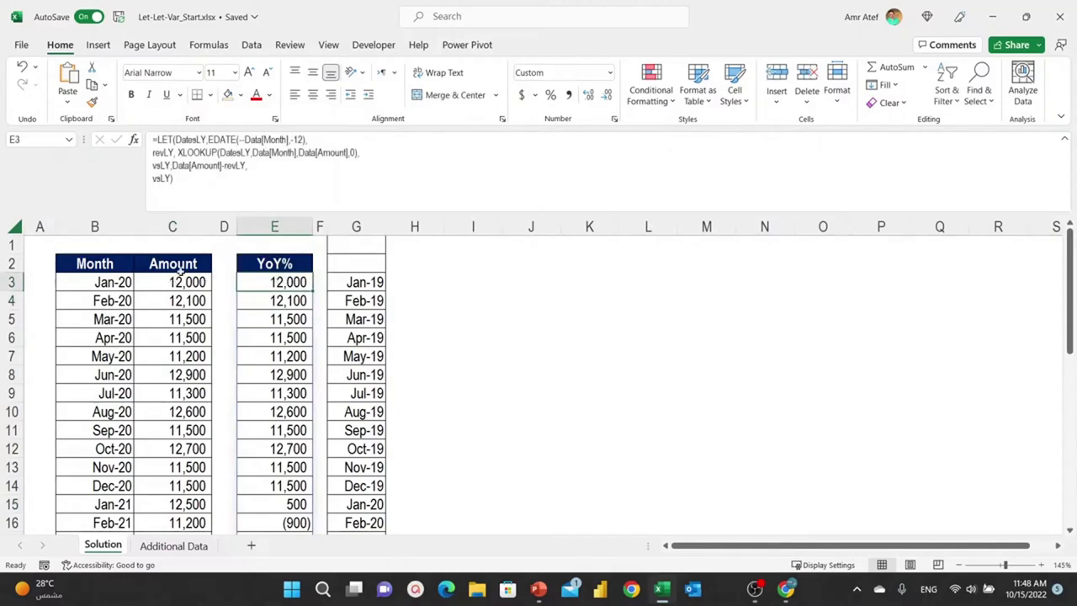
pyautogui.scroll(-1, 271, 317)
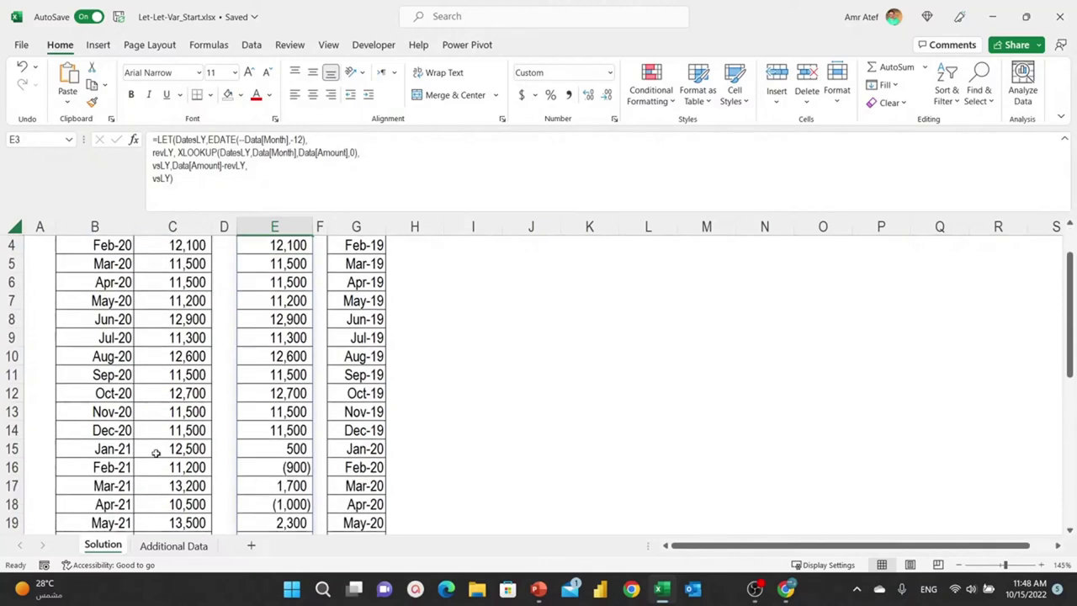
pyautogui.click(118, 452)
pyautogui.click(187, 452)
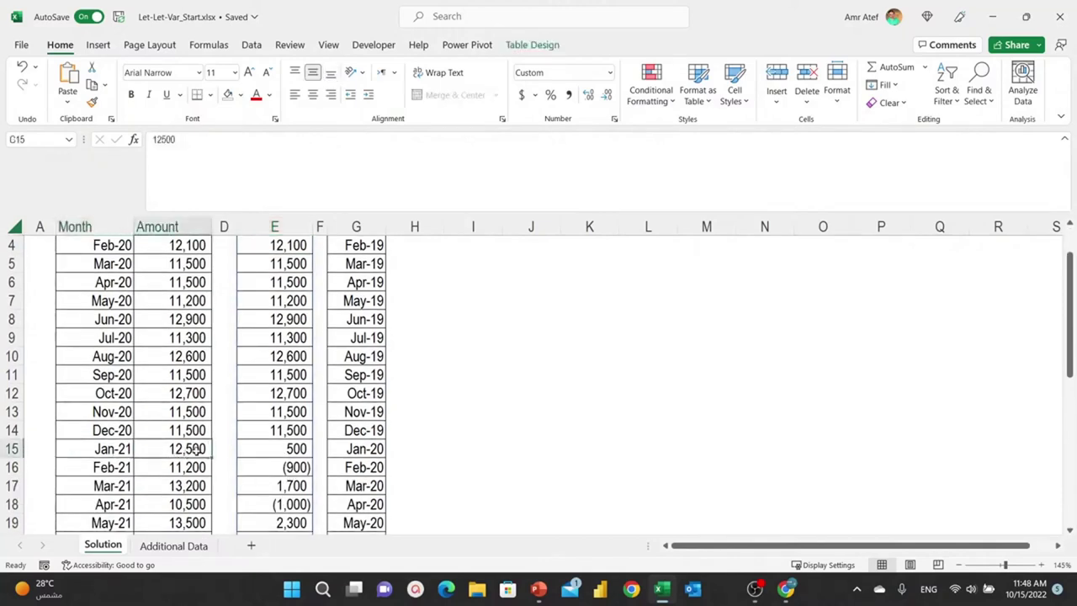
pyautogui.scroll(1, 241, 438)
# Step: Compare the Jan-20 amount in C3 with the 500 result in E15, then reselect E3
pyautogui.click(200, 279)
pyautogui.scroll(-1, 294, 453)
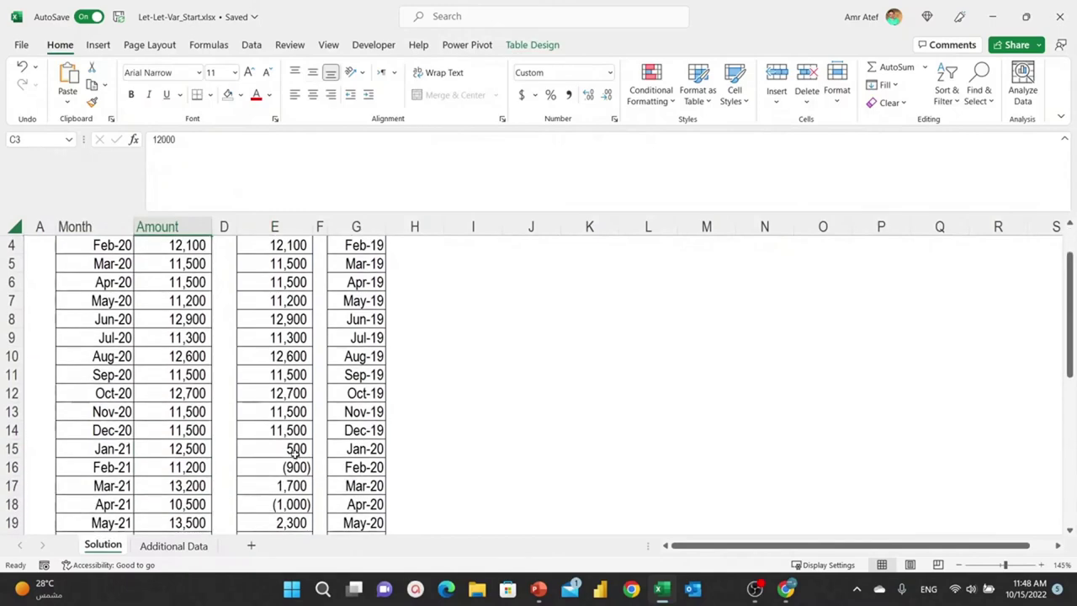
pyautogui.click(294, 453)
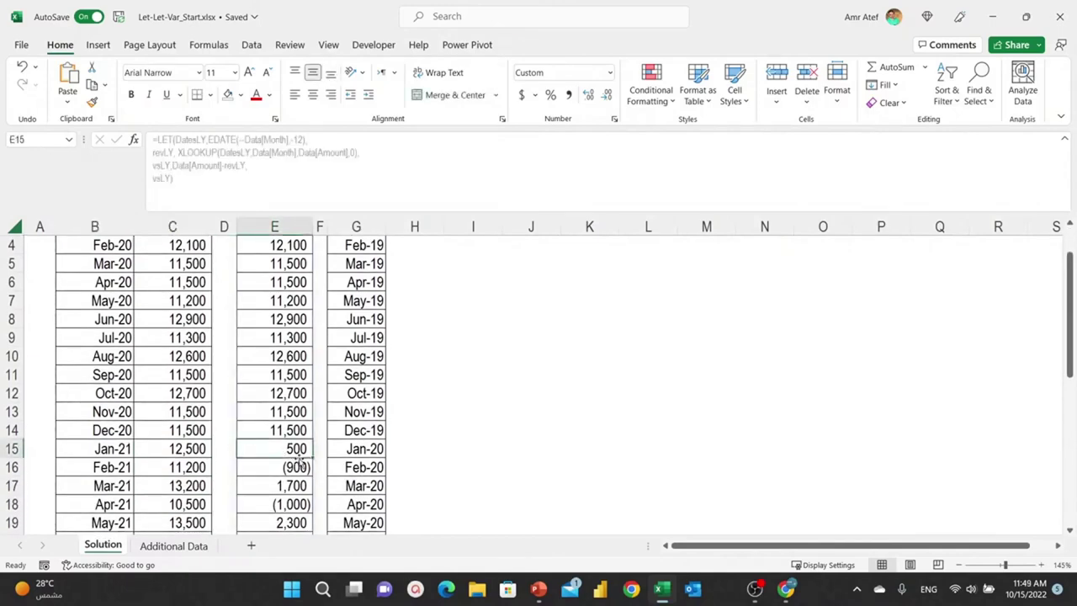
pyautogui.scroll(-1, 300, 460)
pyautogui.scroll(-3, 300, 461)
pyautogui.scroll(5, 305, 452)
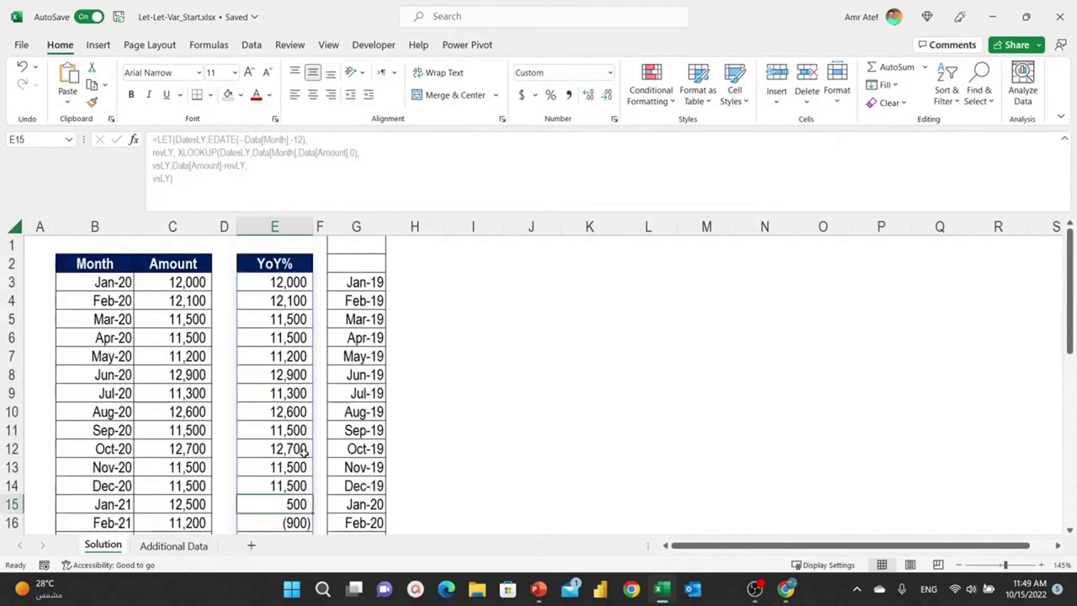
pyautogui.click(273, 280)
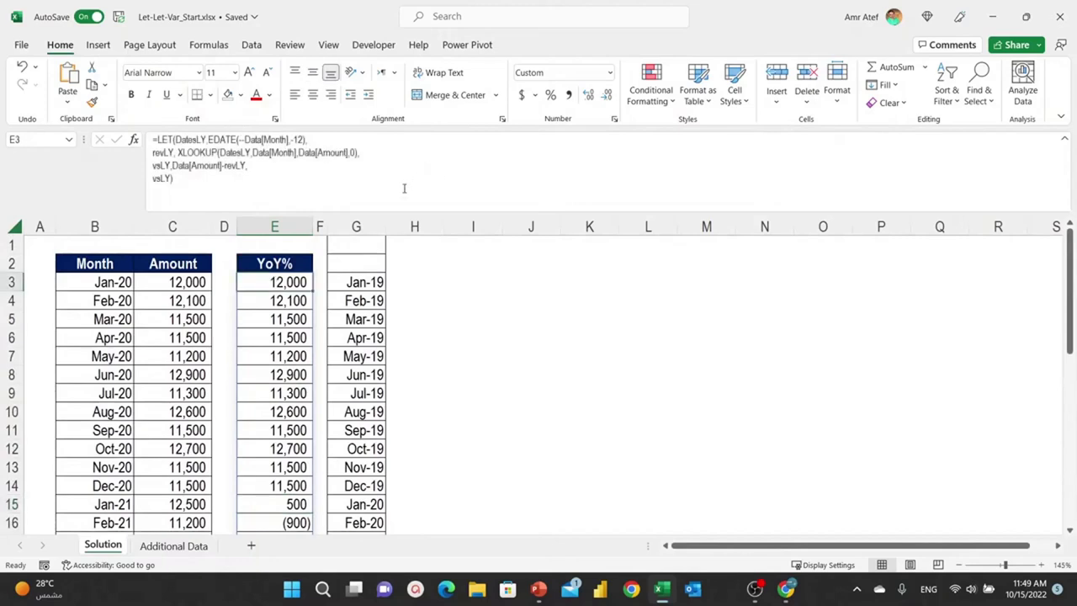
# Step: Open E3's LET formula and walk through its DatesLY, revLY and vsLY definitions
pyautogui.doubleClick(308, 279)
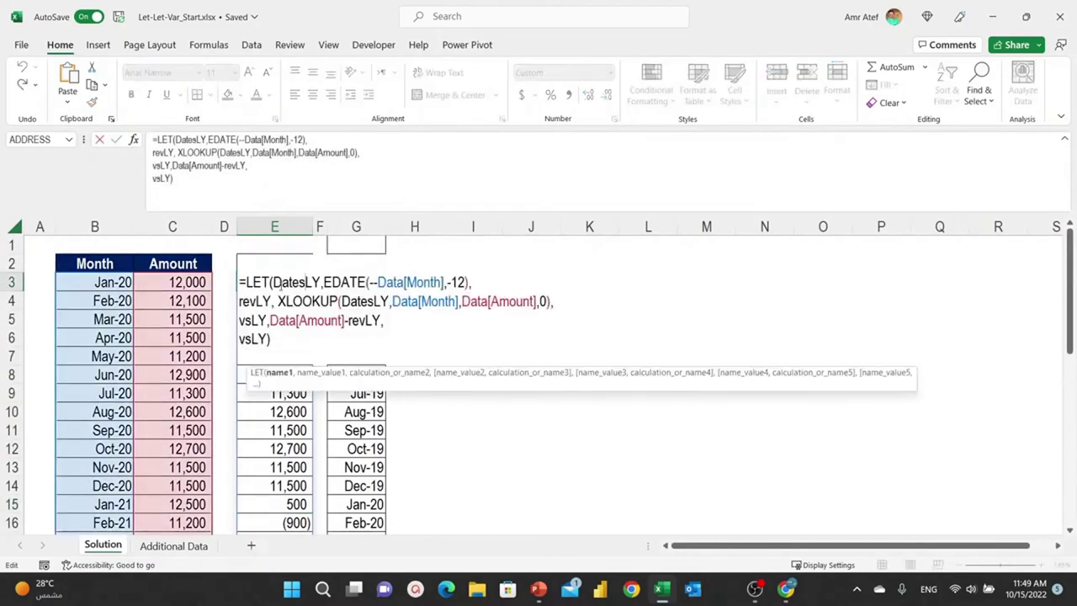
pyautogui.moveTo(273, 282); pyautogui.dragTo(491, 282)
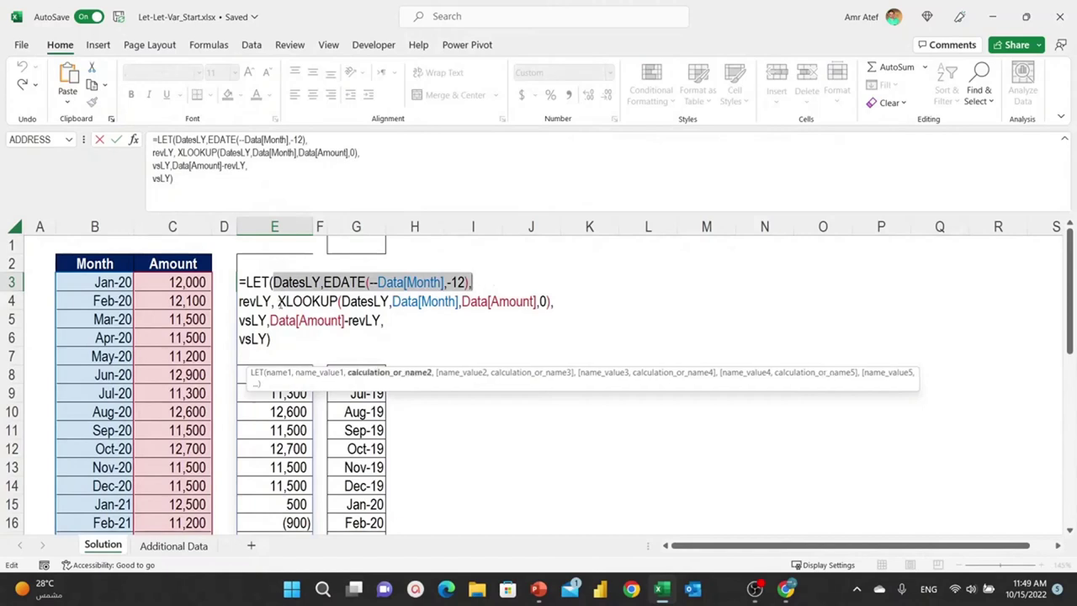
pyautogui.moveTo(240, 302); pyautogui.dragTo(600, 310)
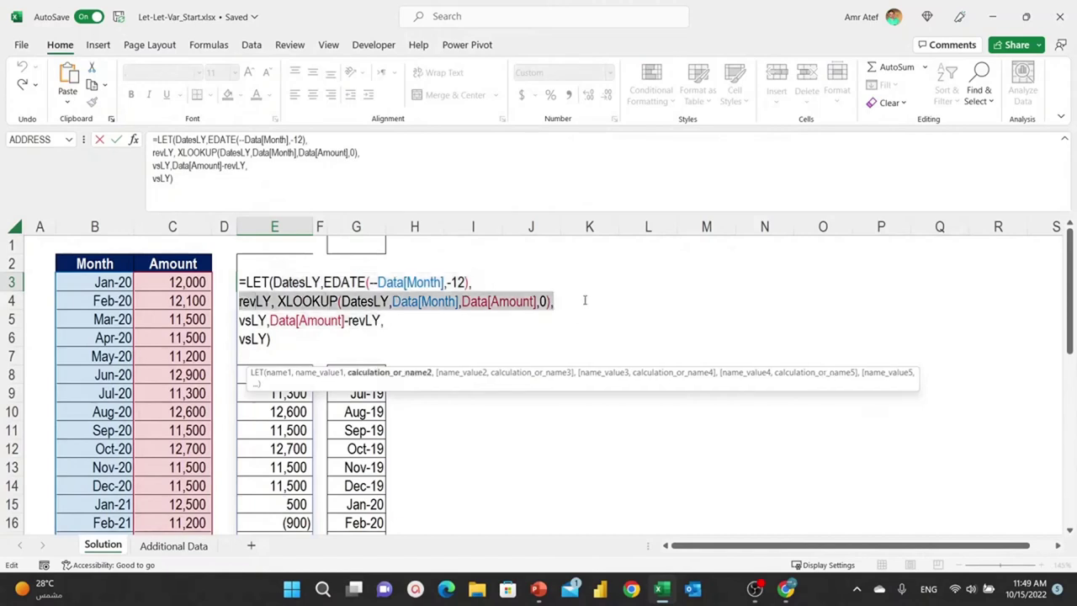
pyautogui.moveTo(240, 321); pyautogui.dragTo(393, 325)
pyautogui.click(394, 325)
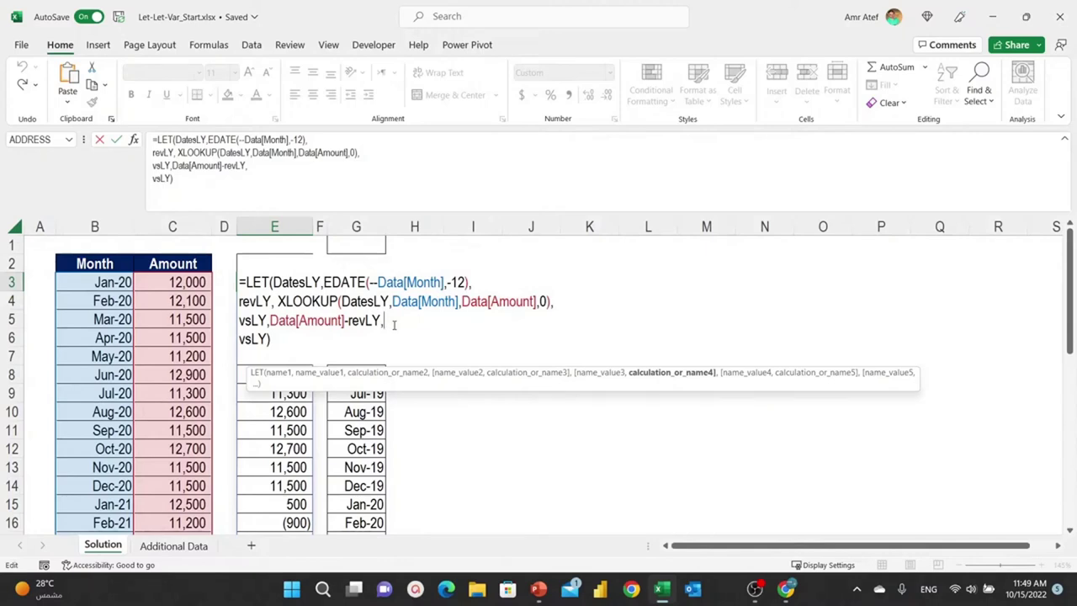
pyautogui.hotkey('alt', 'Return')
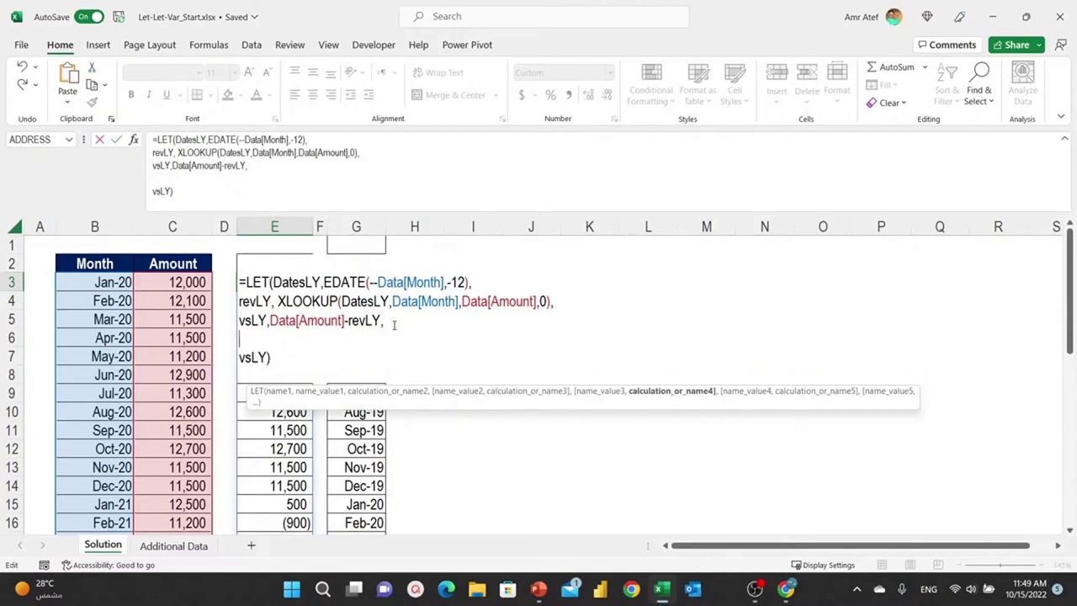
pyautogui.press('Delete')
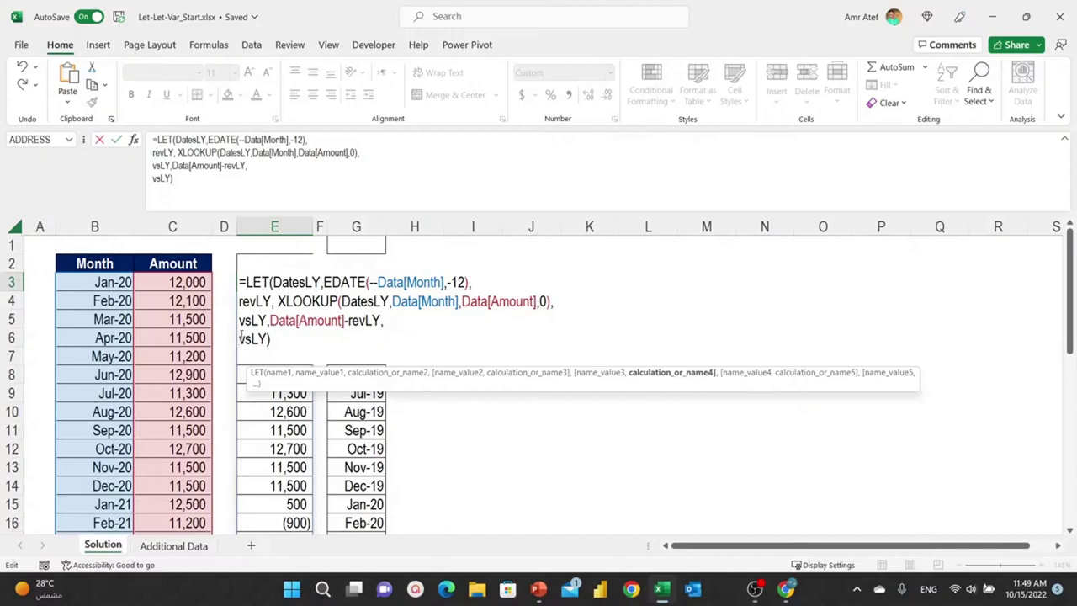
# Step: Change the final LET calculation to vsLY/revLY, completing revLY from autocomplete
pyautogui.doubleClick(261, 338)
pyautogui.click(270, 340)
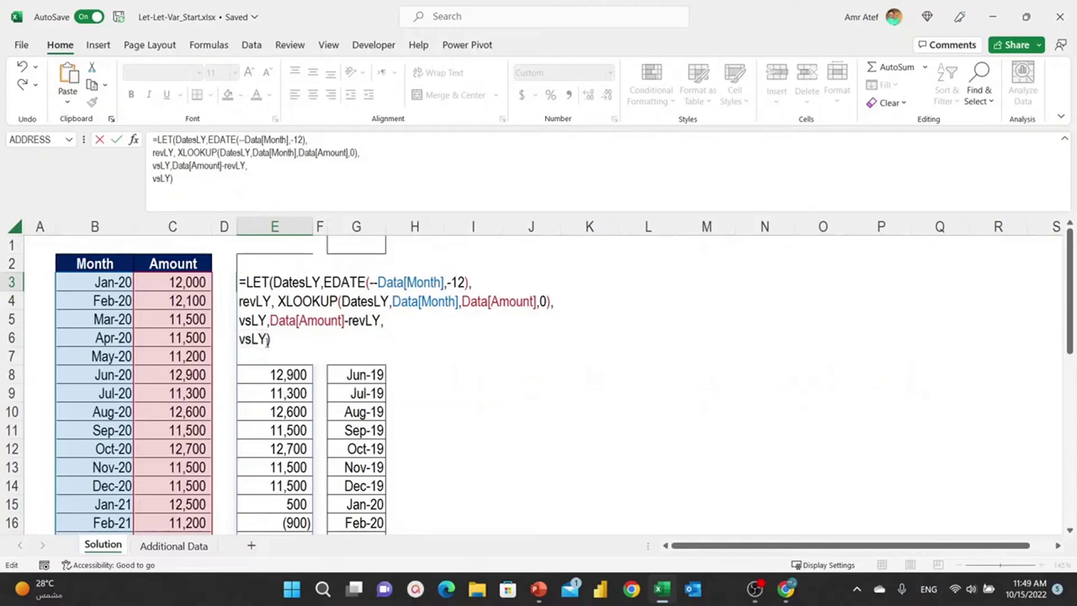
pyautogui.click(267, 339)
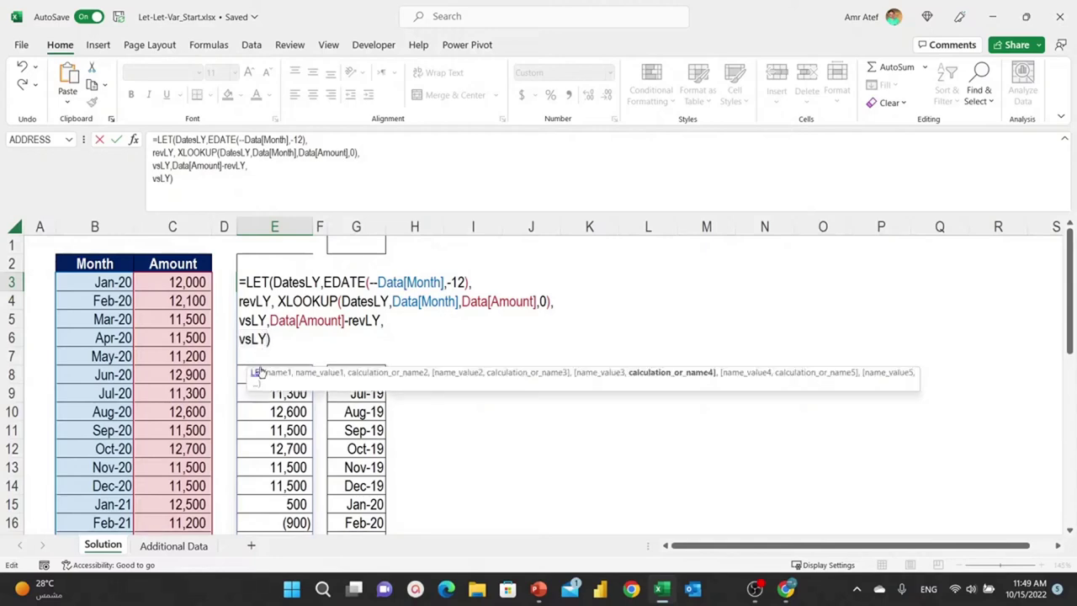
pyautogui.write('/')
pyautogui.write('Rev')
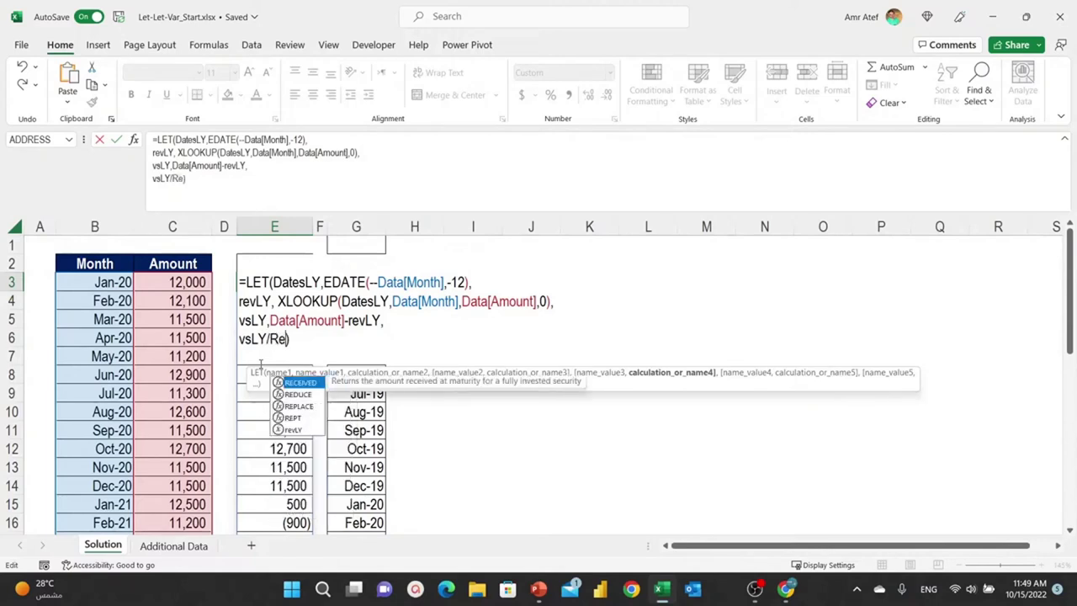
pyautogui.press('Tab')
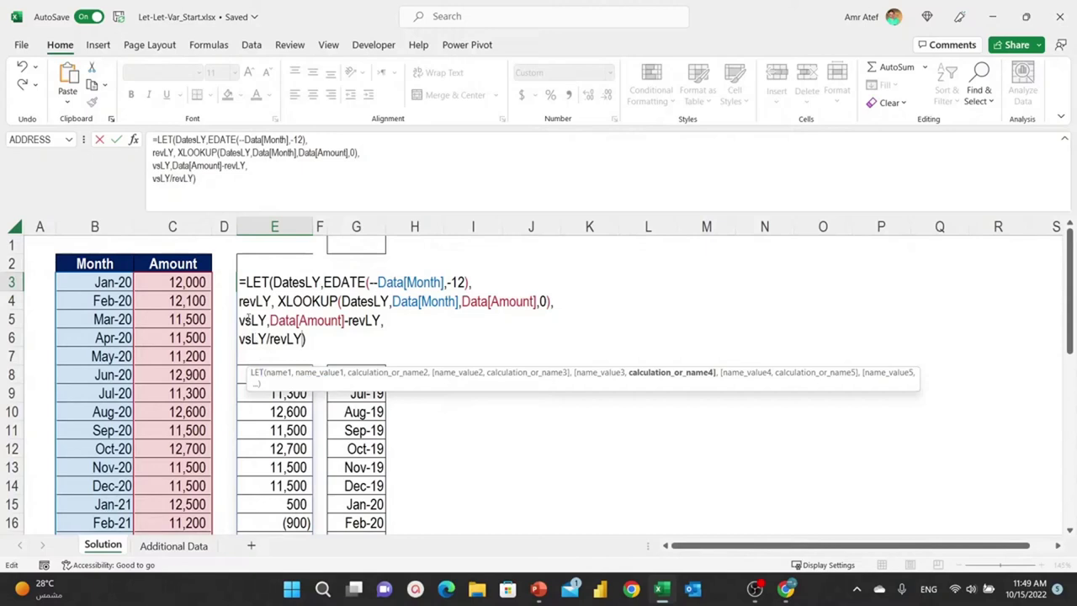
# Step: Commit the formula and review the #DIV/0! results for the 2020 months
pyautogui.moveTo(269, 320); pyautogui.dragTo(360, 321)
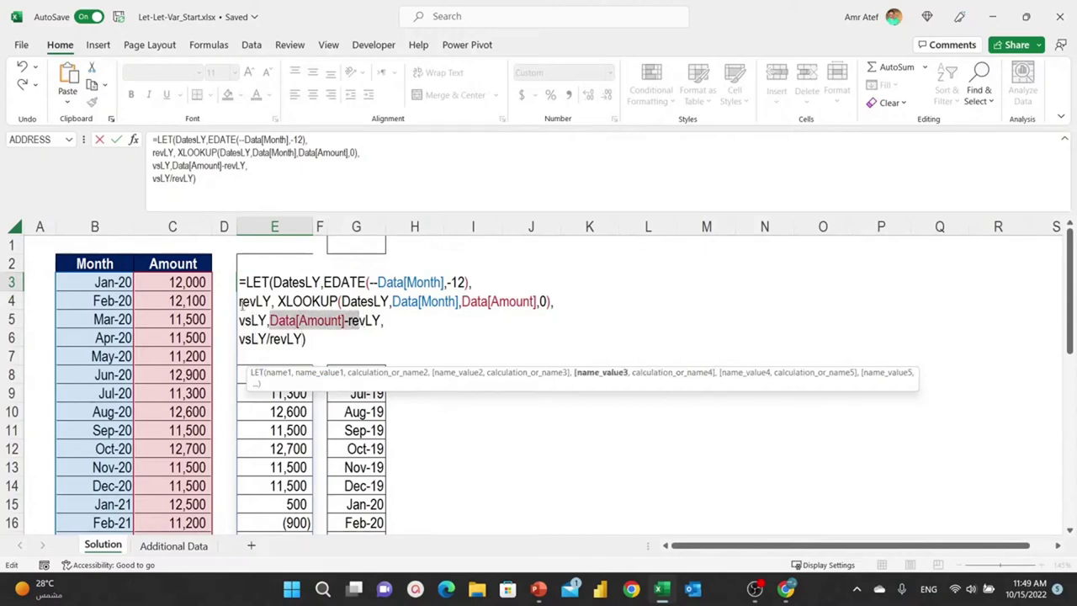
pyautogui.moveTo(239, 301); pyautogui.dragTo(499, 301)
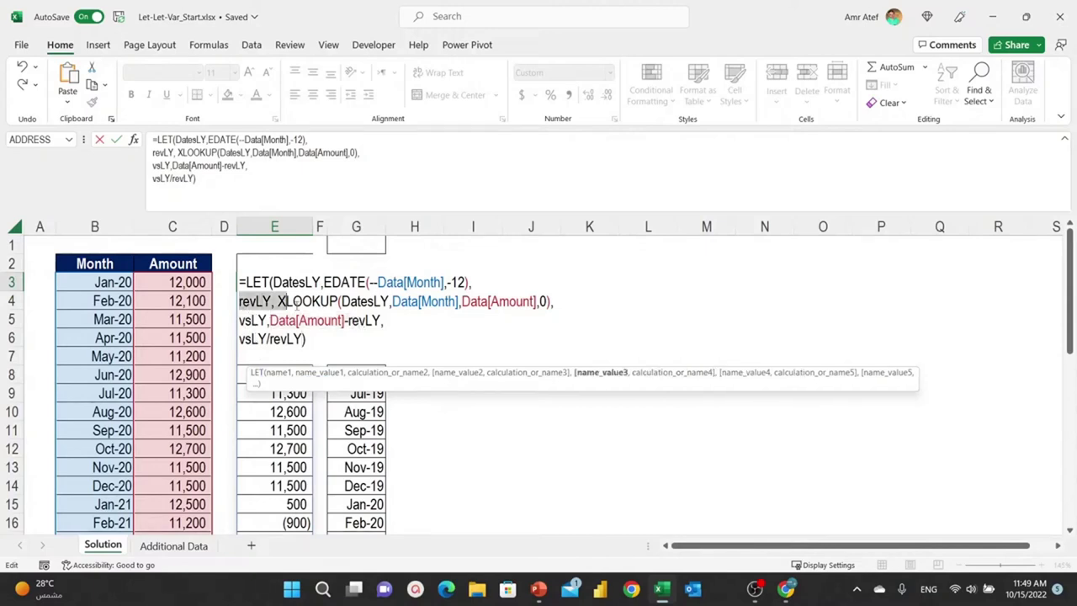
pyautogui.click(311, 340)
pyautogui.press('Return')
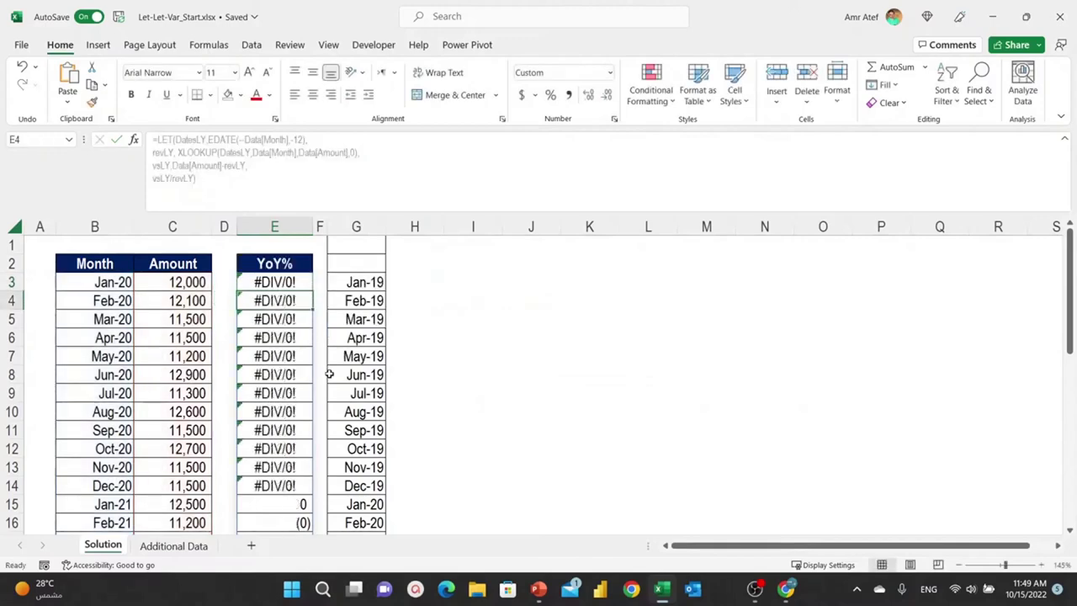
pyautogui.press('Up')
pyautogui.scroll(-3, 274, 389)
pyautogui.scroll(-2, 280, 393)
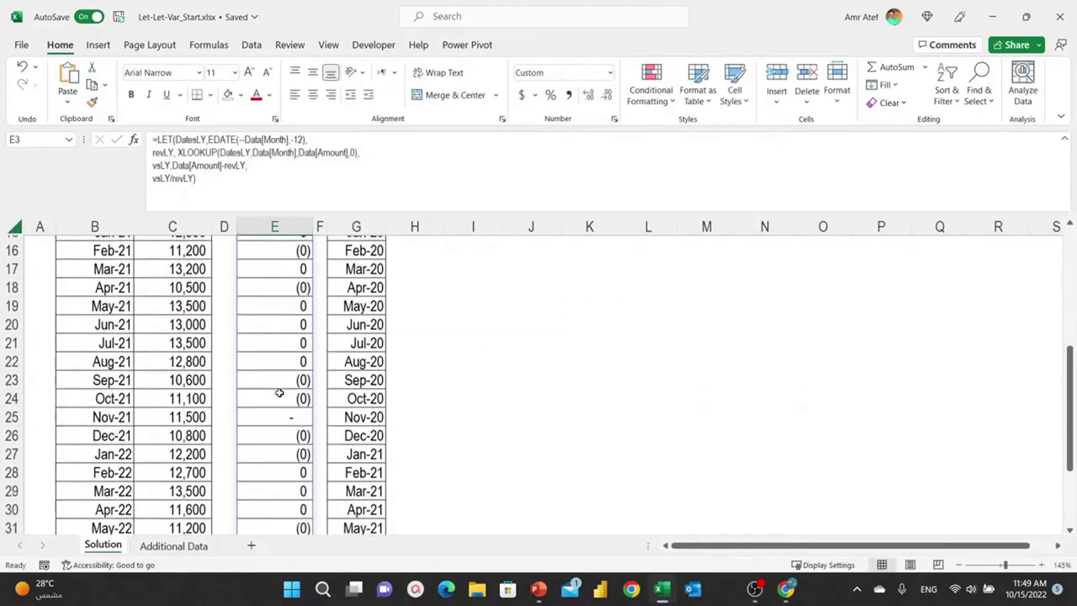
pyautogui.scroll(5, 279, 393)
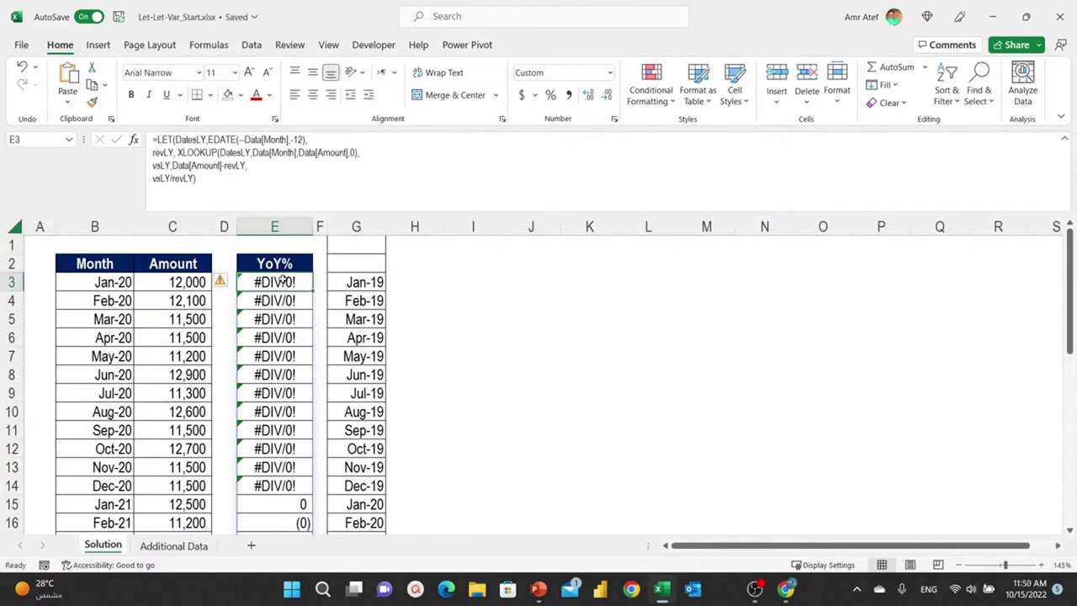
# Step: Wrap E3's vsLY/revLY calculation in IFERROR(...,"") and commit it
pyautogui.doubleClick(283, 288)
pyautogui.click(242, 338)
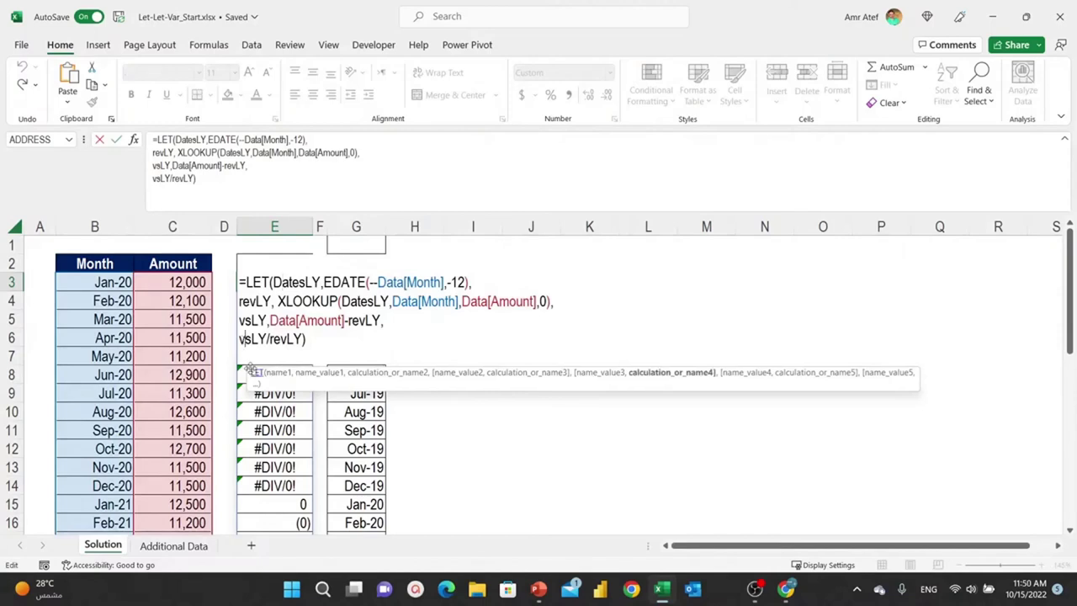
pyautogui.write('IF')
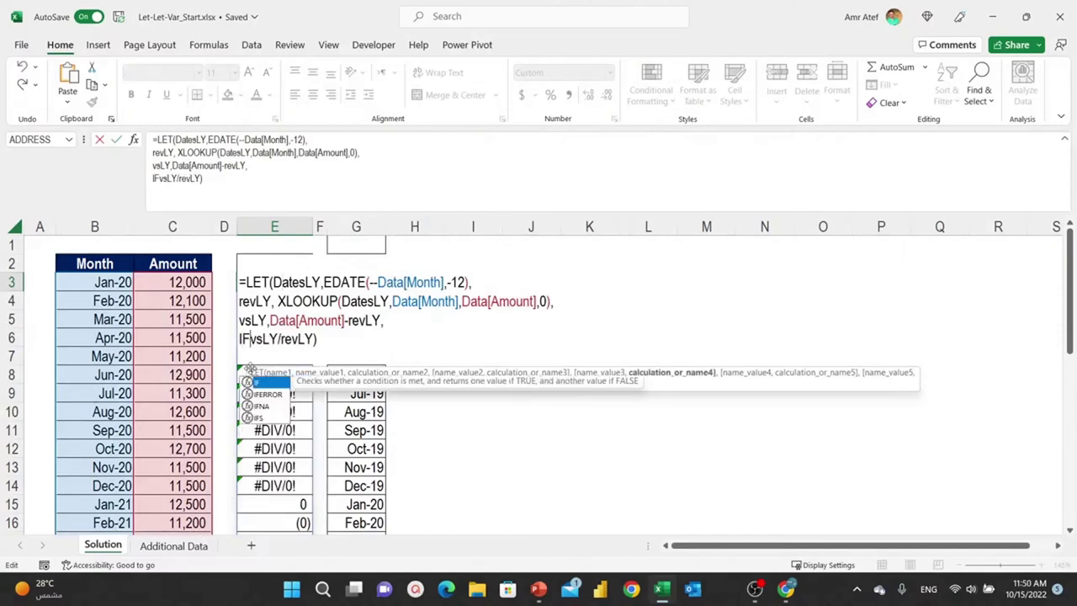
pyautogui.write('E')
pyautogui.press('Tab')
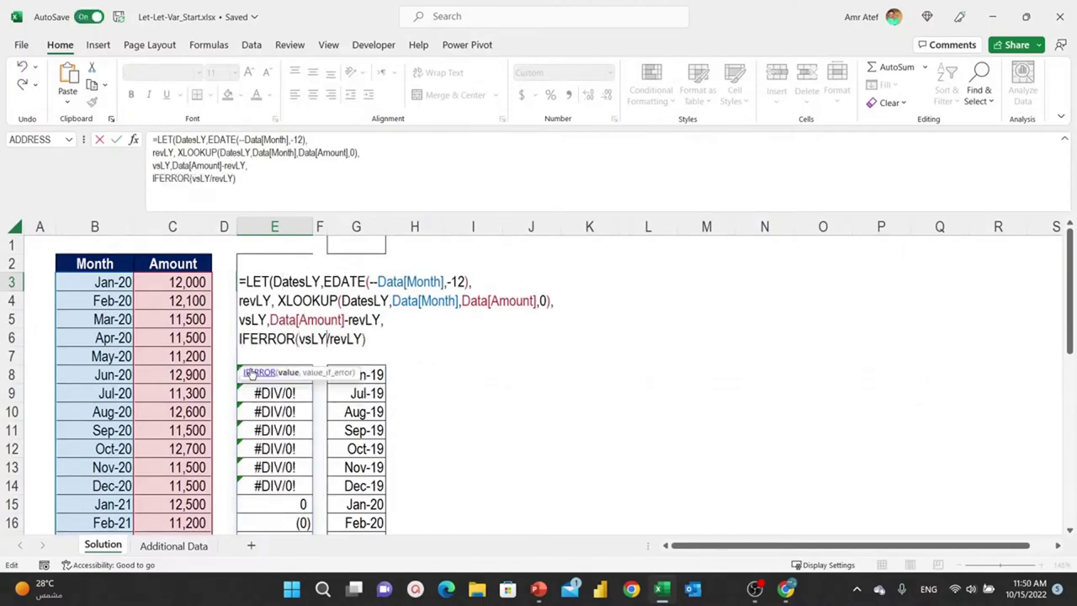
pyautogui.press('Right')
pyautogui.press('Right')
pyautogui.press('Right')
pyautogui.press('Right')
pyautogui.press('Right')
pyautogui.write(',')
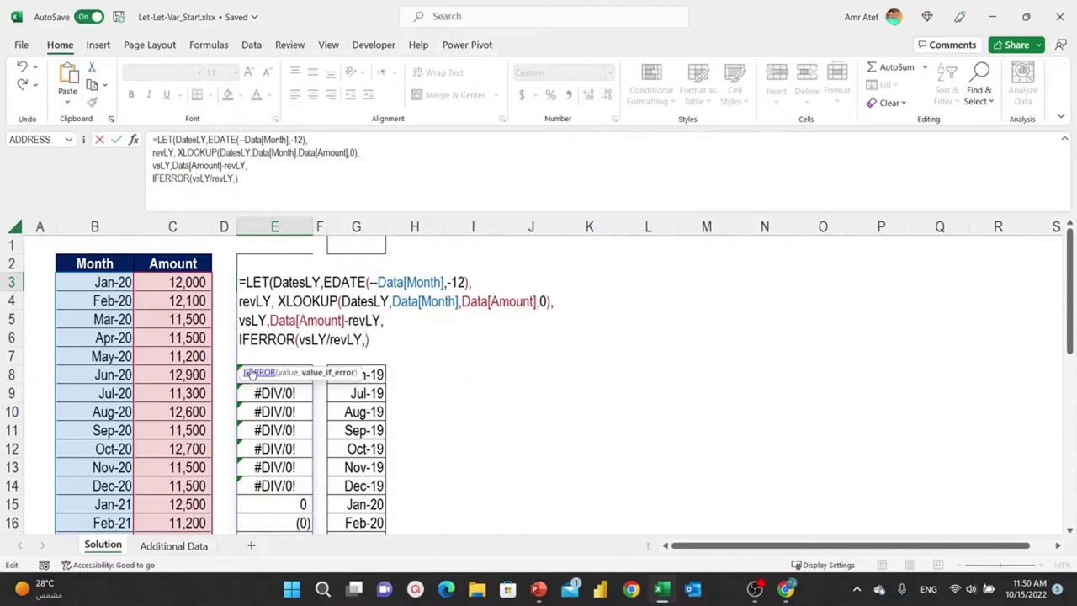
pyautogui.write('""')
pyautogui.write(')')
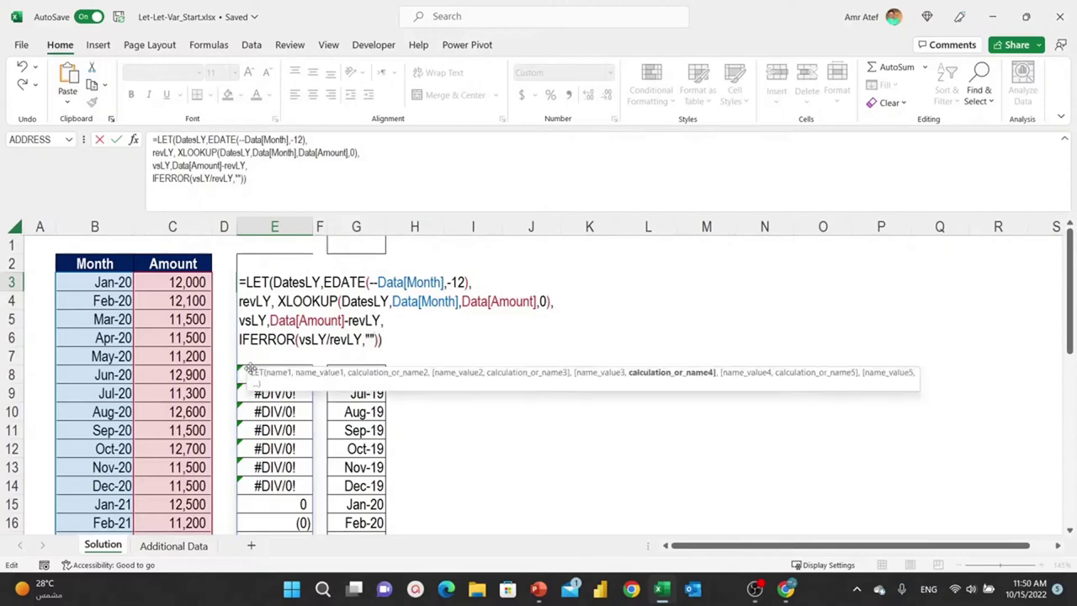
pyautogui.hotkey('ctrl', 'Return')
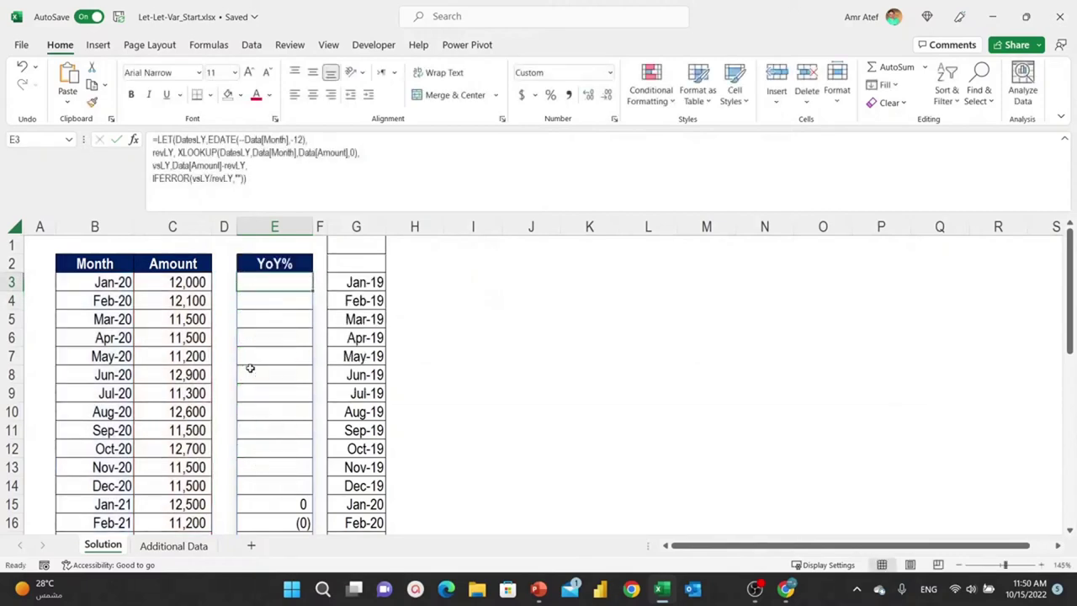
# Step: Format the YoY% spill range as percentages with one decimal place
pyautogui.hotkey('ctrl', 'shift', 'Down')
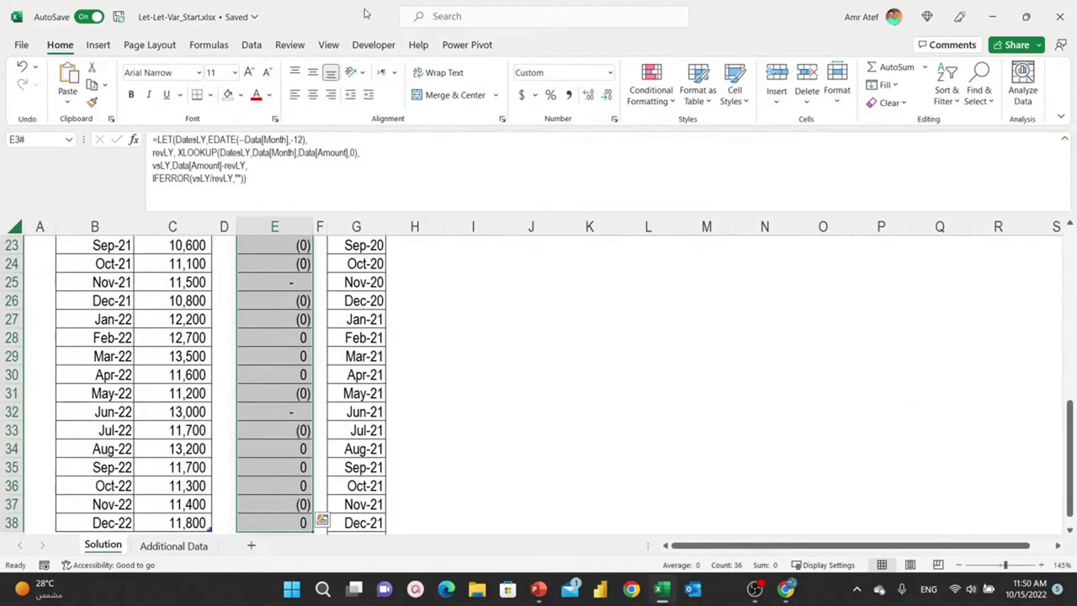
pyautogui.click(550, 95)
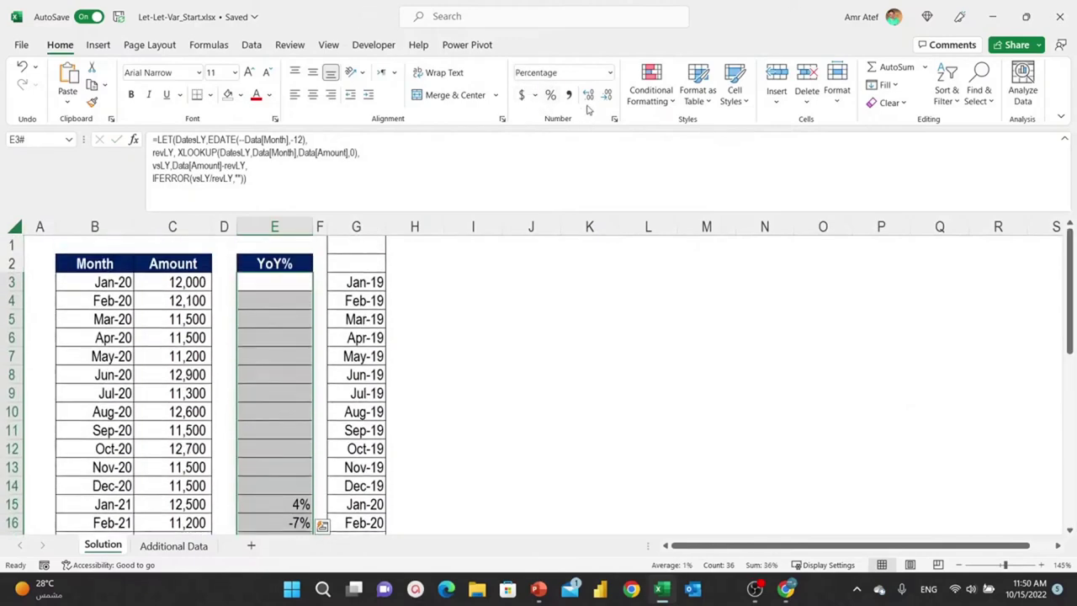
pyautogui.click(588, 95)
pyautogui.scroll(-4, 278, 292)
pyautogui.scroll(-2, 282, 294)
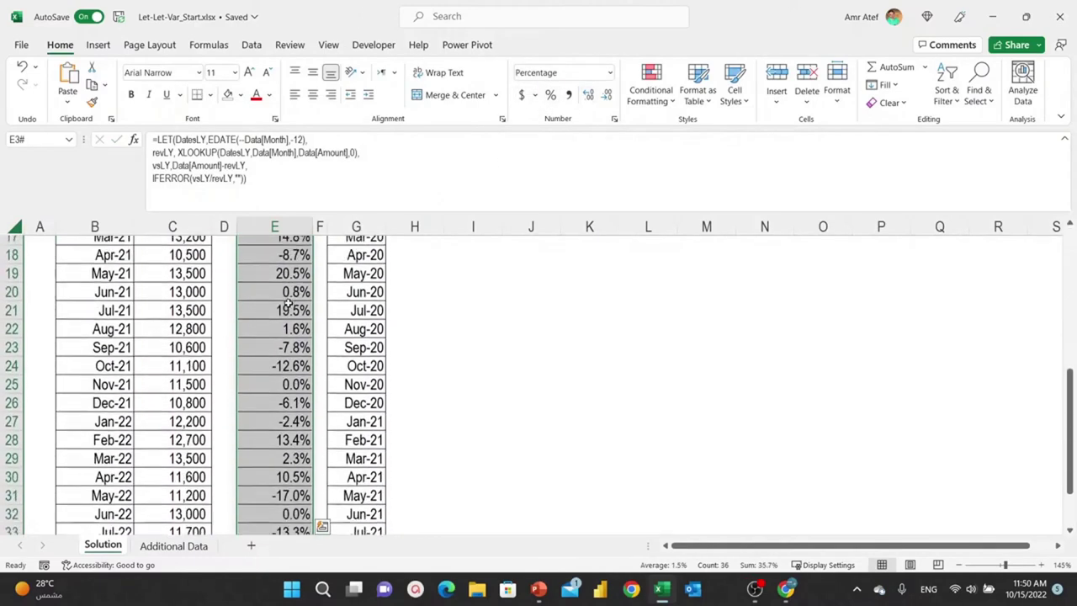
pyautogui.scroll(-1, 286, 298)
pyautogui.scroll(-2, 290, 301)
pyautogui.scroll(1, 290, 300)
pyautogui.scroll(3, 293, 296)
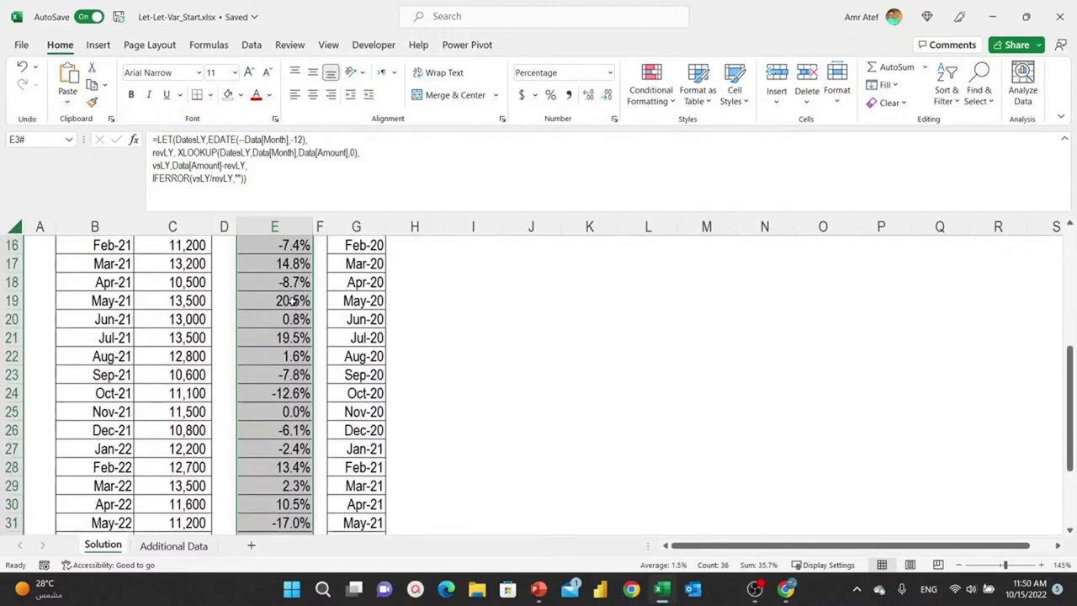
pyautogui.scroll(5, 298, 289)
# Step: Clear the helper dates from column G and reselect E3
pyautogui.click(371, 225)
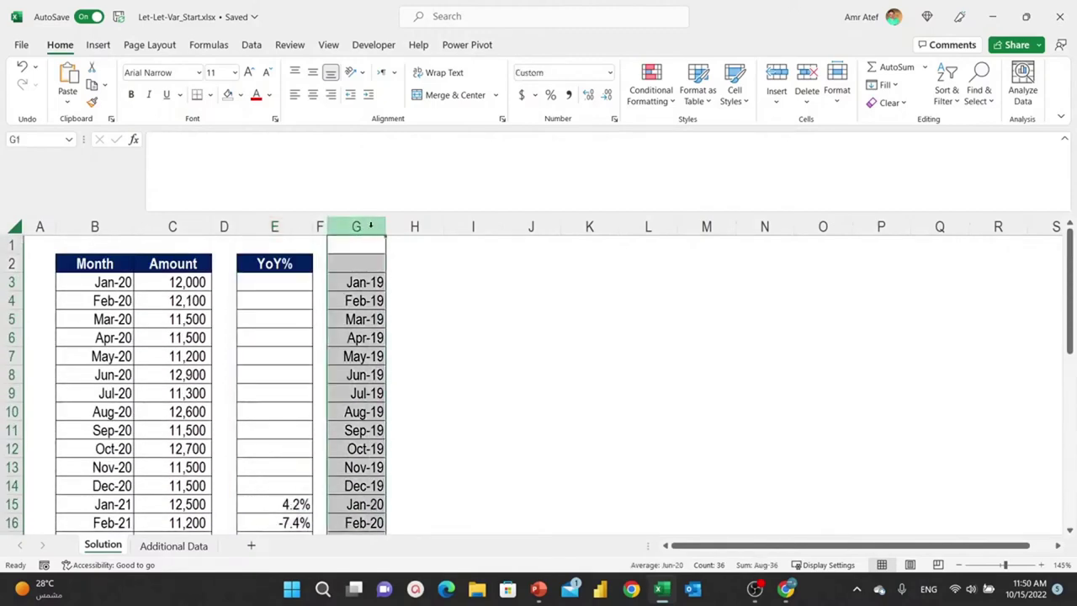
pyautogui.press('Delete')
pyautogui.click(281, 278)
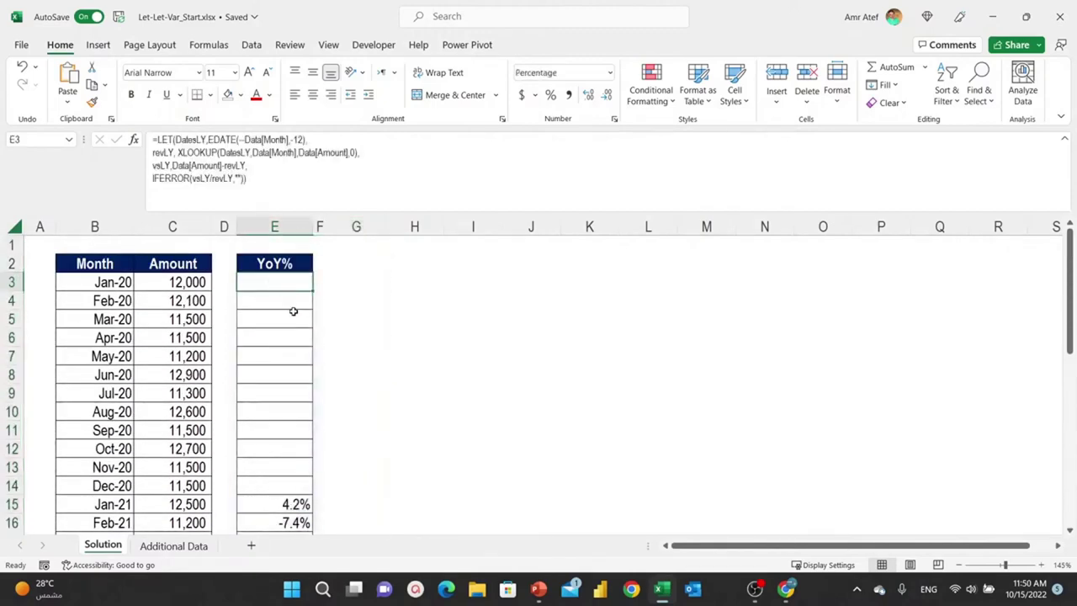
pyautogui.scroll(-1, 293, 311)
pyautogui.scroll(1, 291, 311)
pyautogui.scroll(-1, 292, 312)
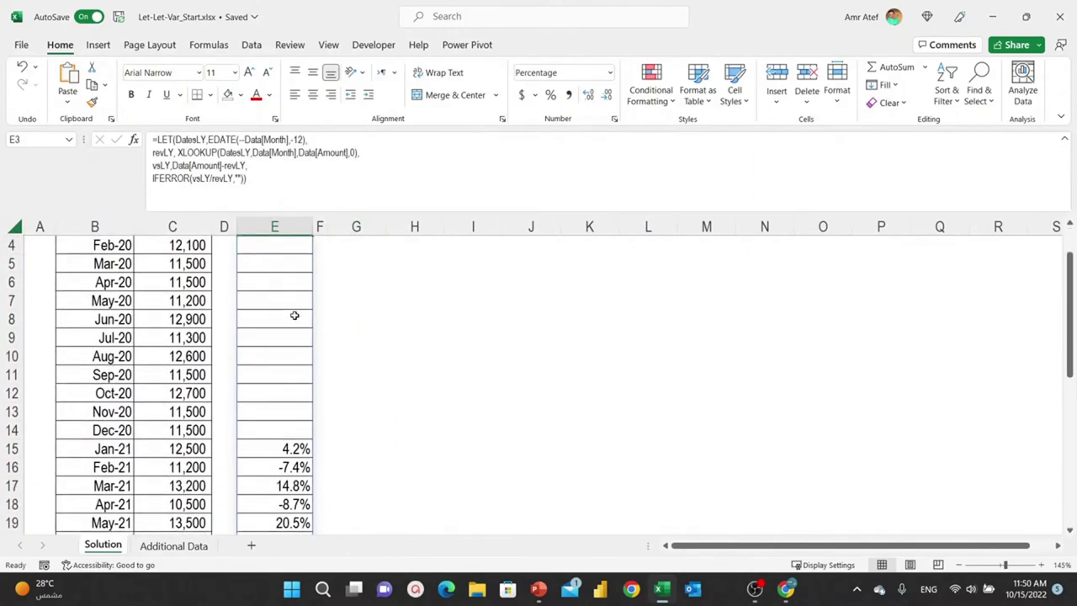
pyautogui.scroll(1, 294, 314)
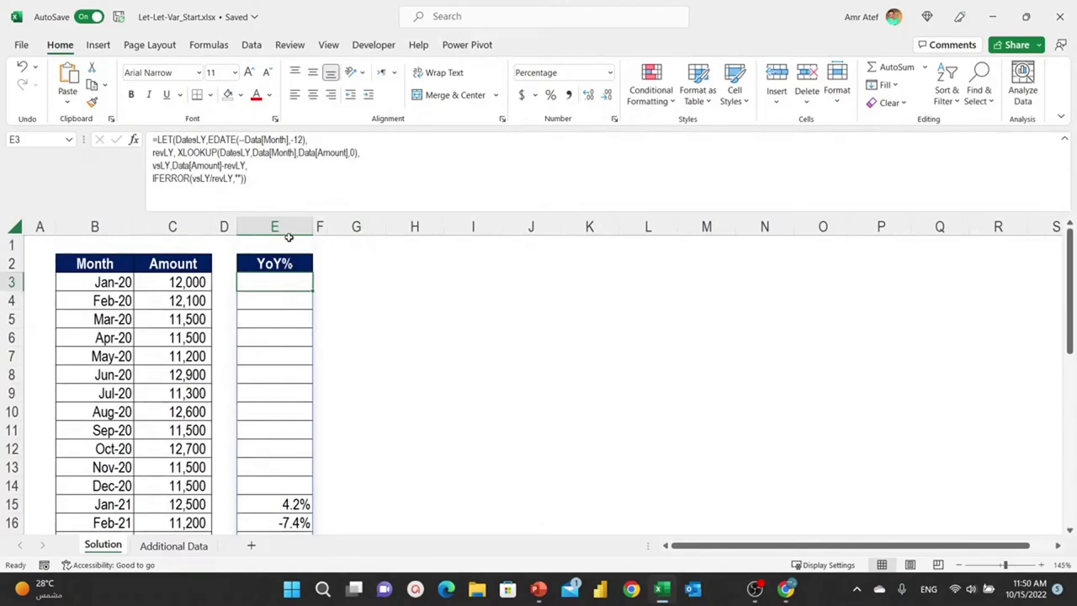
# Step: Select columns E, G, I and K, collapse the formula bar, and reselect E3
pyautogui.click(277, 225)
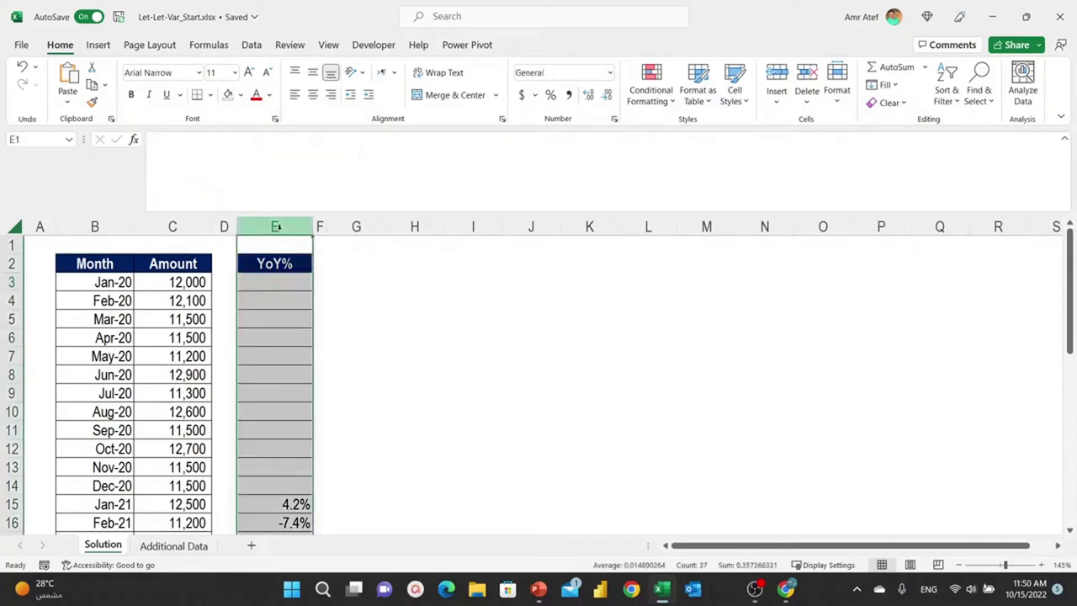
pyautogui.click(356, 226)
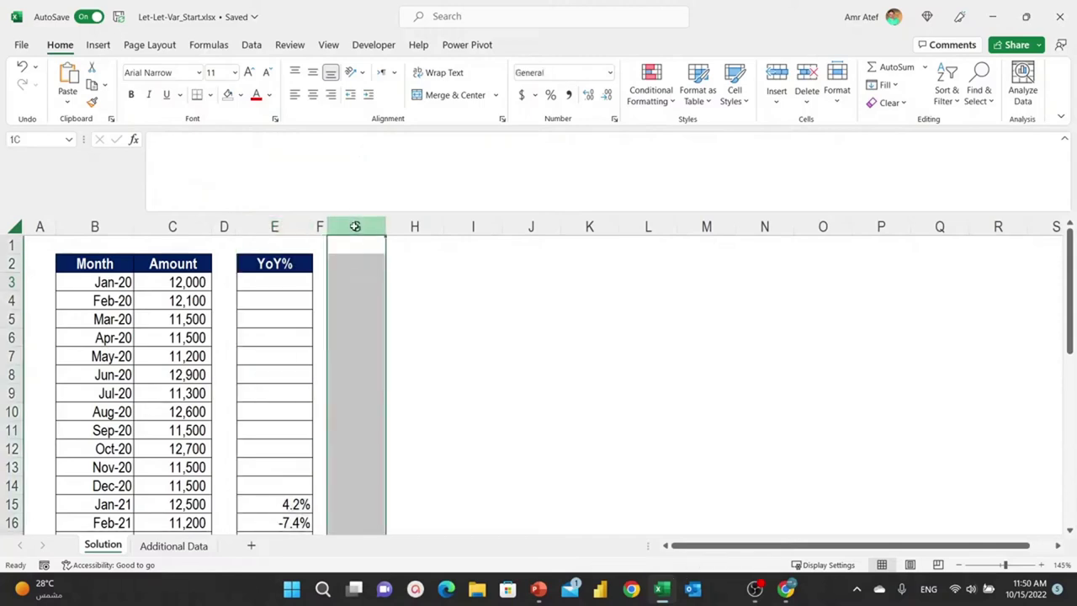
pyautogui.click(465, 225)
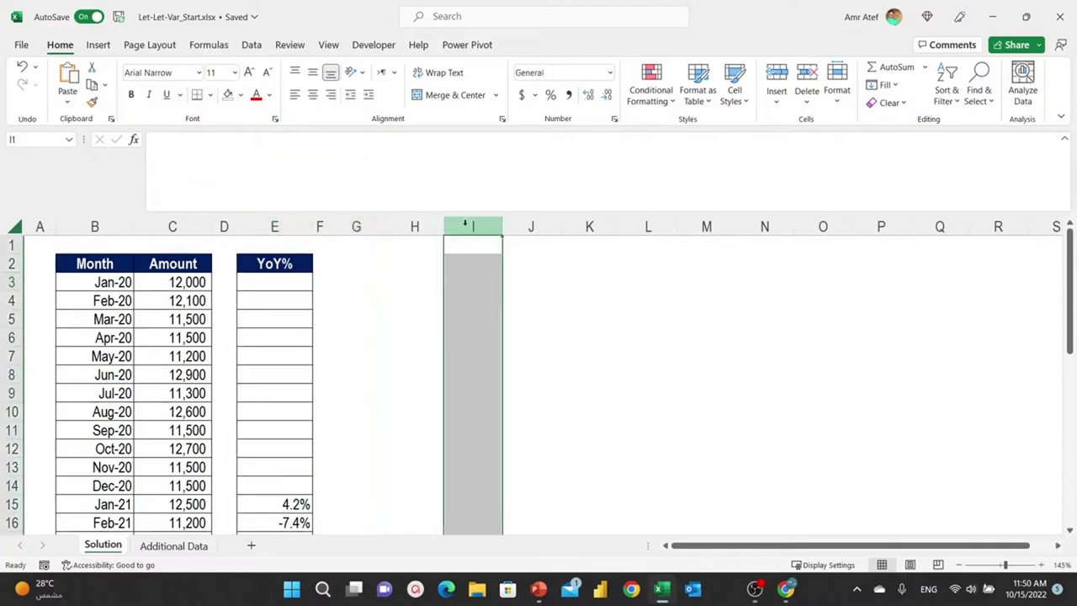
pyautogui.click(602, 224)
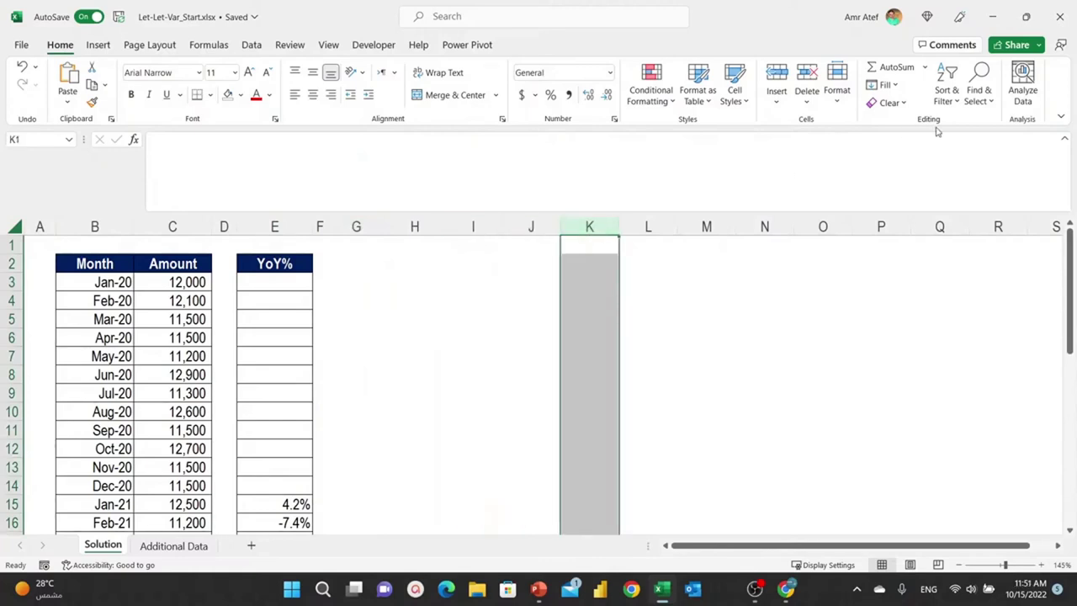
pyautogui.click(1065, 140)
pyautogui.click(347, 218)
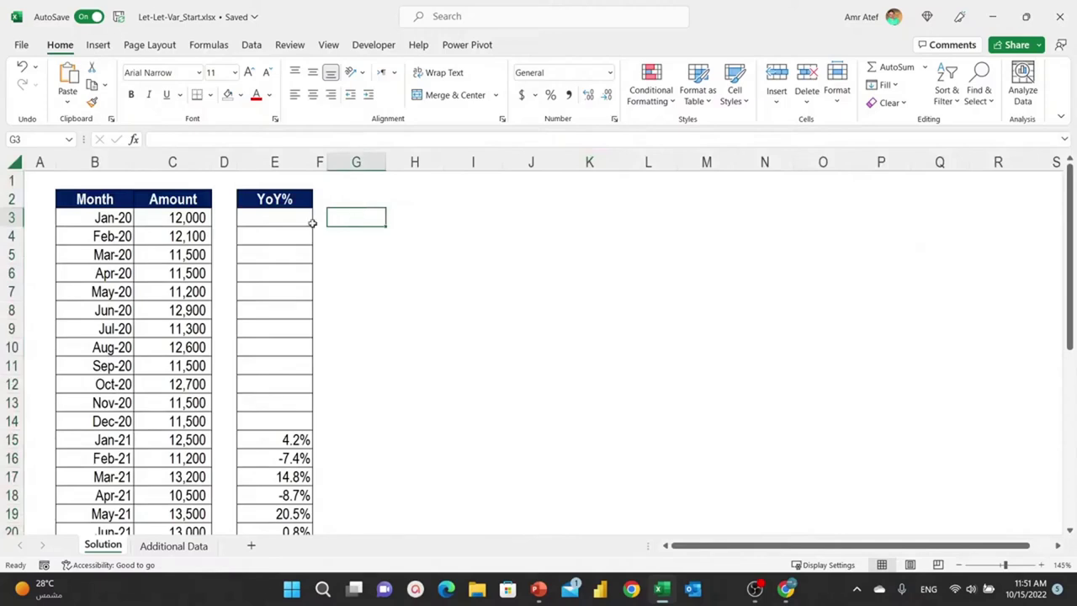
pyautogui.click(263, 221)
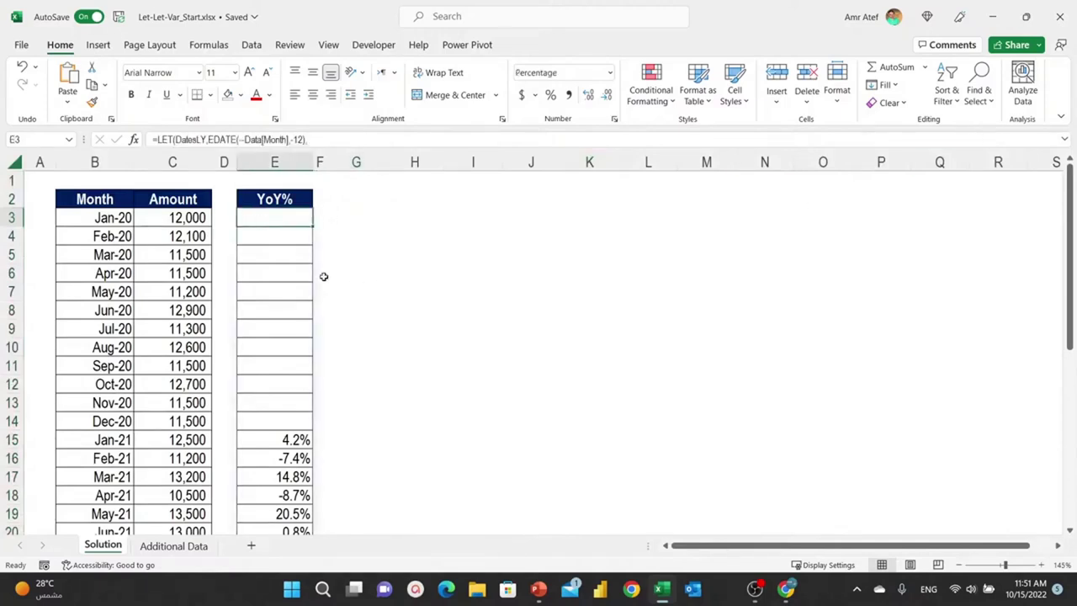
pyautogui.click(1064, 141)
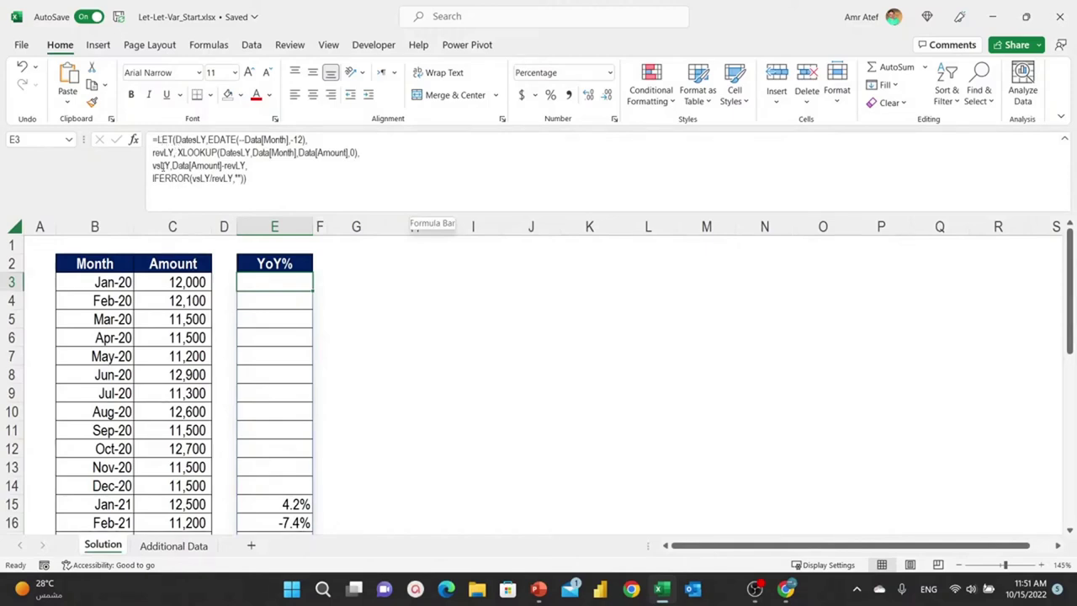
pyautogui.moveTo(252, 178); pyautogui.dragTo(152, 179)
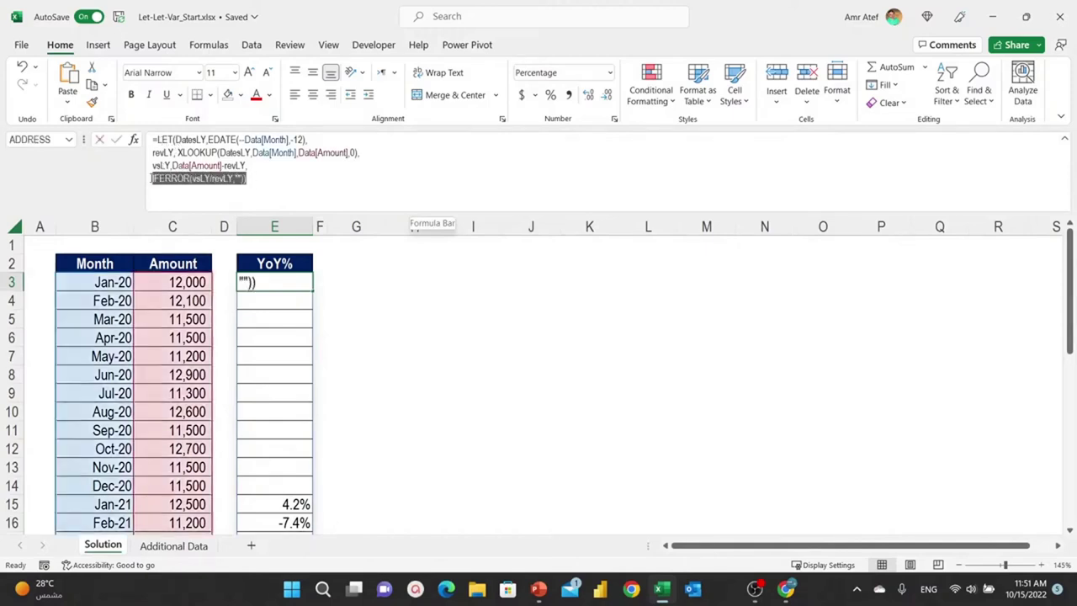
pyautogui.press('Escape')
pyautogui.doubleClick(290, 282)
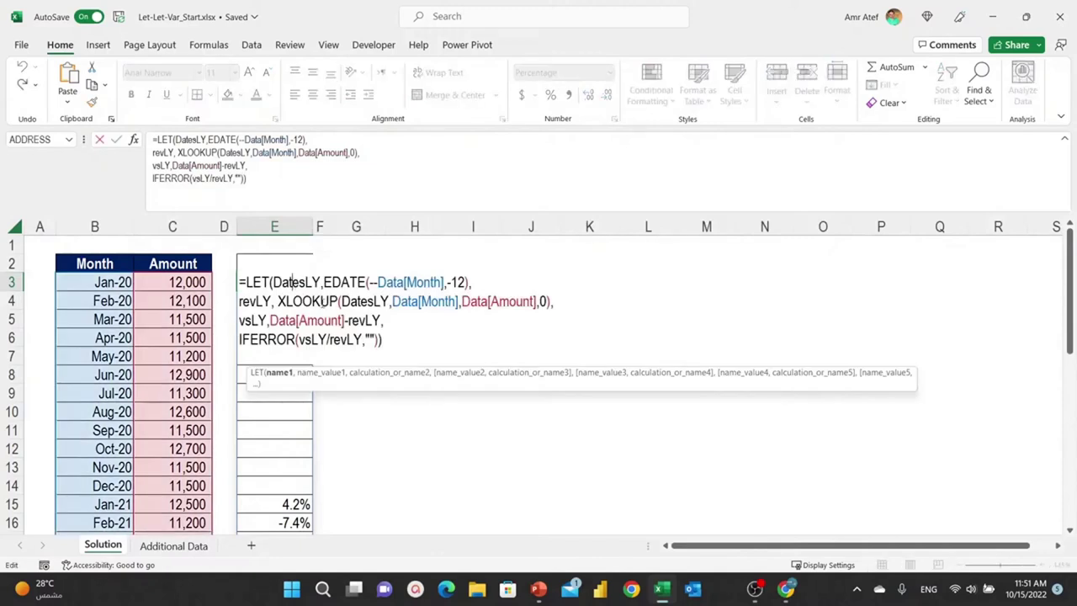
pyautogui.doubleClick(287, 282)
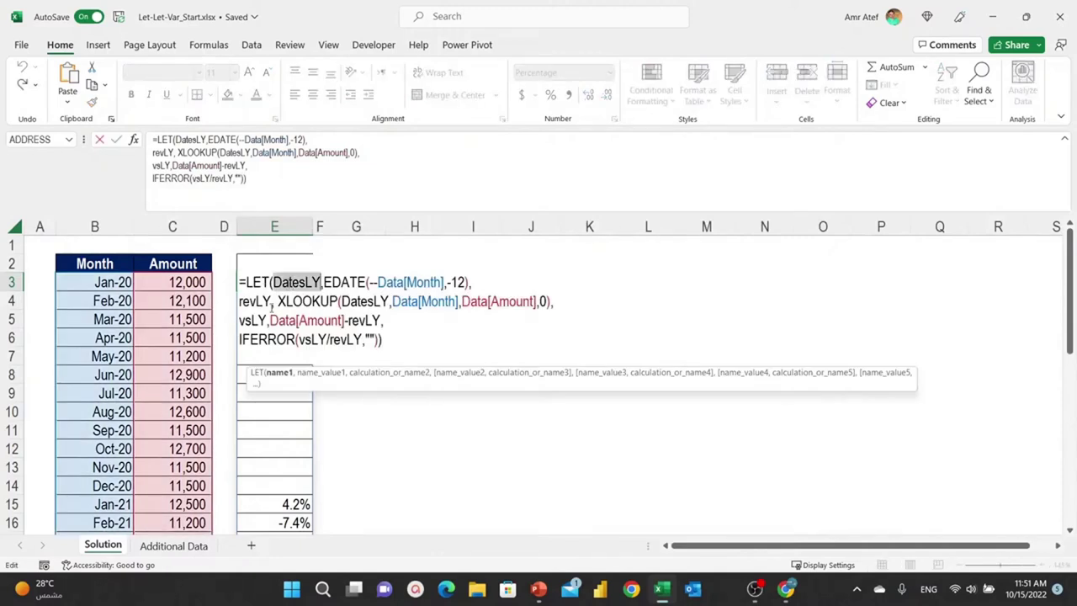
pyautogui.doubleClick(254, 302)
pyautogui.doubleClick(253, 320)
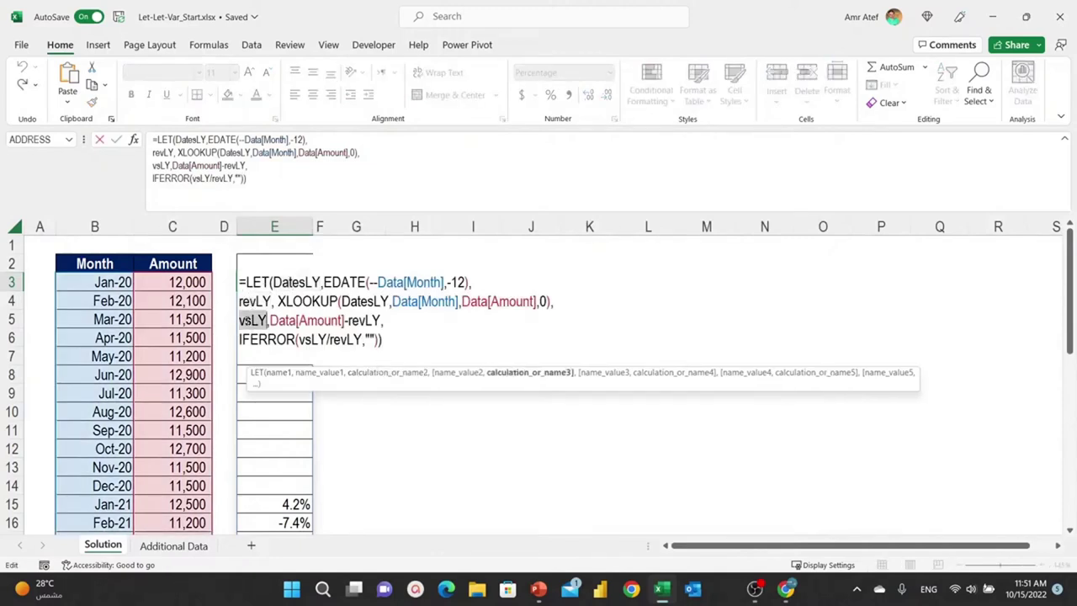
pyautogui.doubleClick(277, 283)
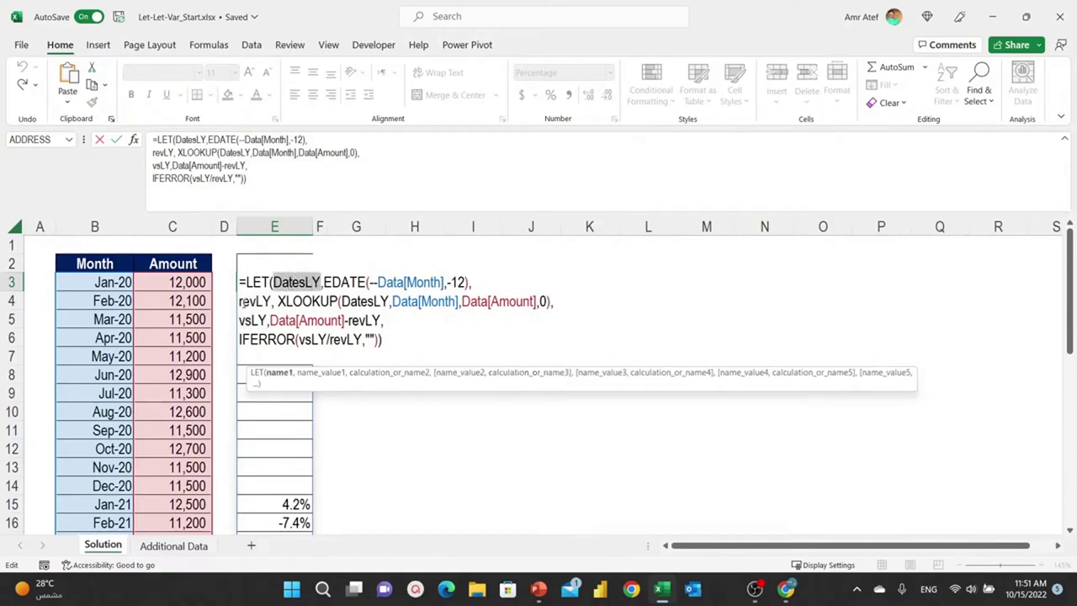
pyautogui.moveTo(239, 301); pyautogui.dragTo(554, 301)
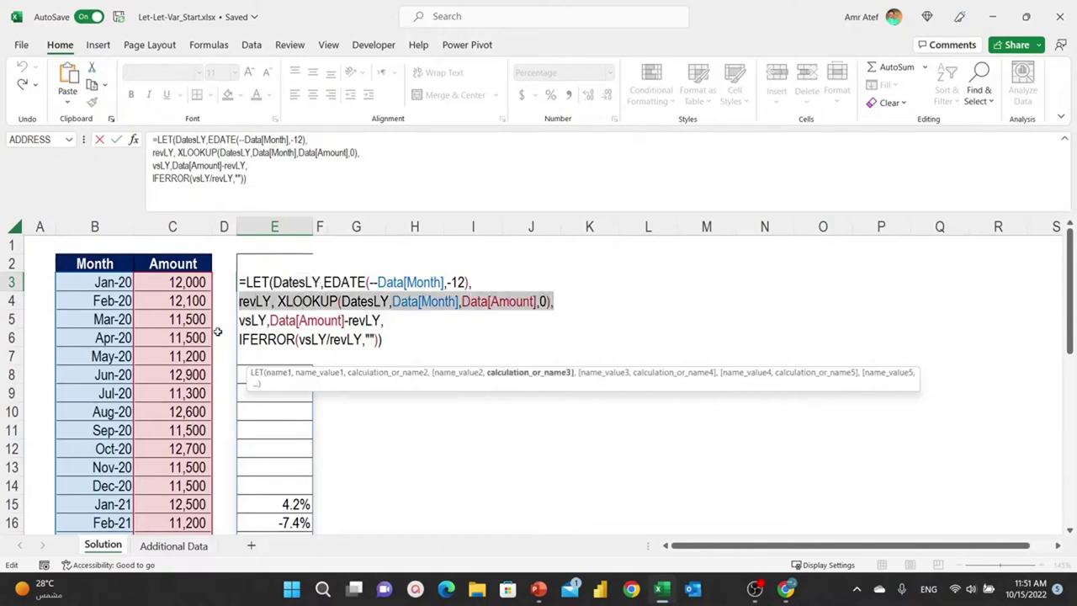
pyautogui.click(253, 303)
pyautogui.doubleClick(254, 301)
pyautogui.doubleClick(253, 321)
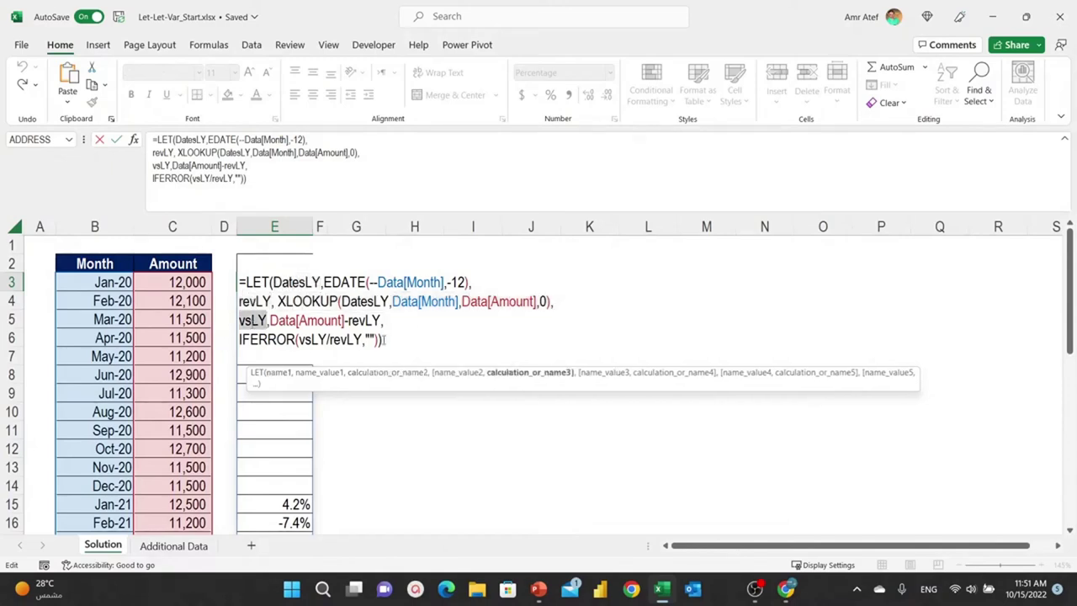
pyautogui.moveTo(360, 339); pyautogui.dragTo(299, 339)
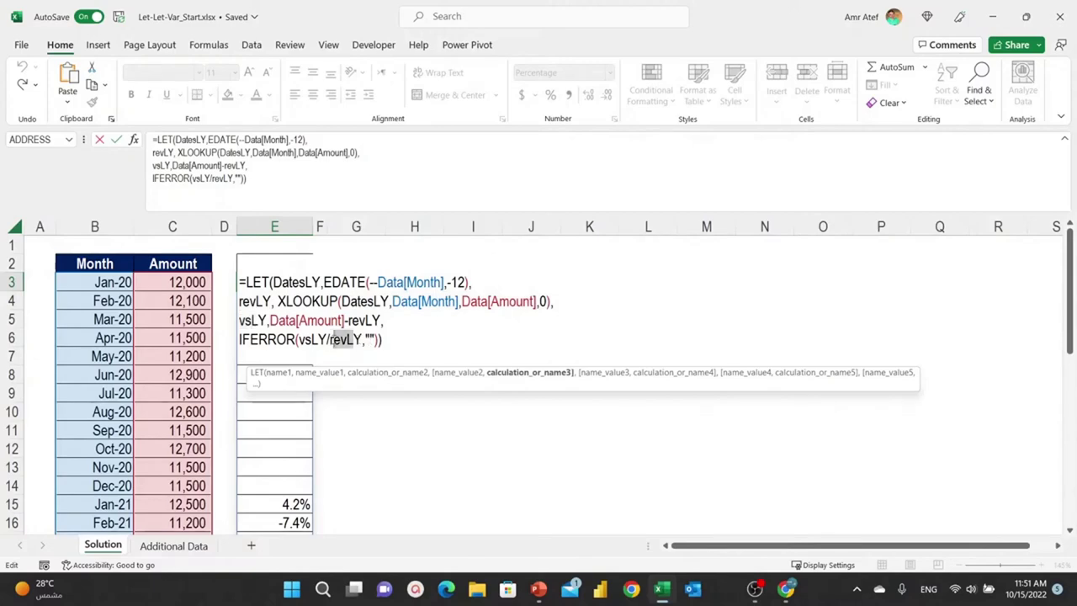
pyautogui.click(416, 337)
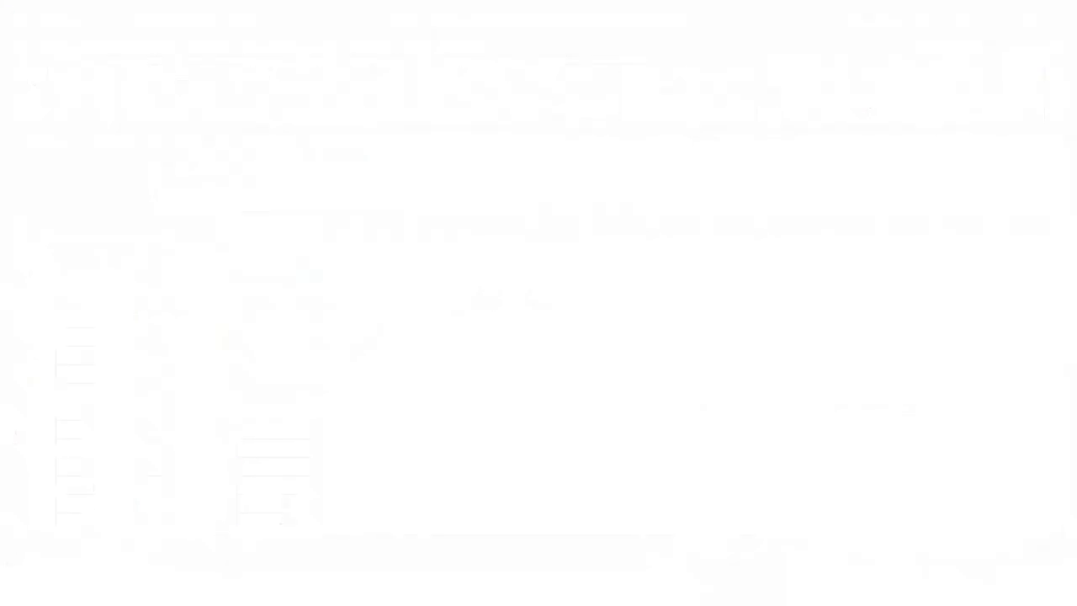
# Step: Load the Month/Amount table into Power Query via Get Data from Table/Range
pyautogui.click(127, 259)
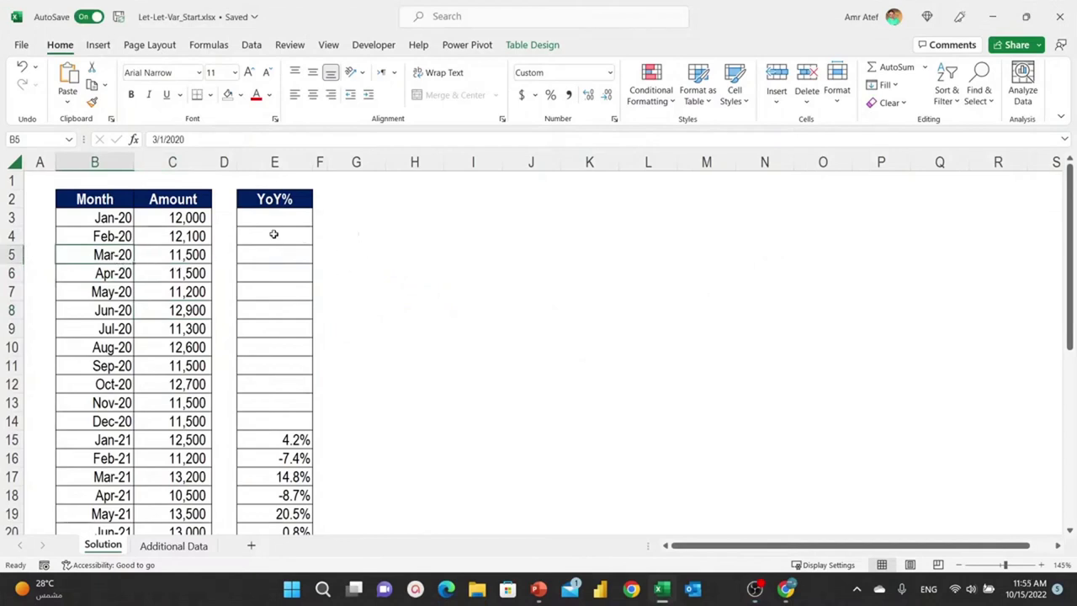
pyautogui.rightClick(122, 256)
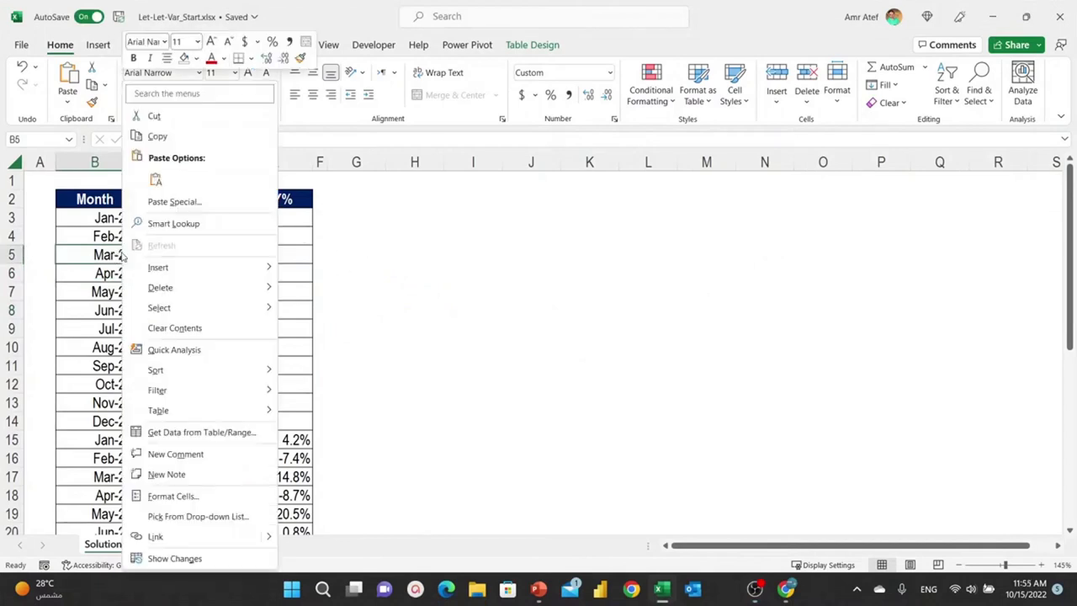
pyautogui.click(231, 432)
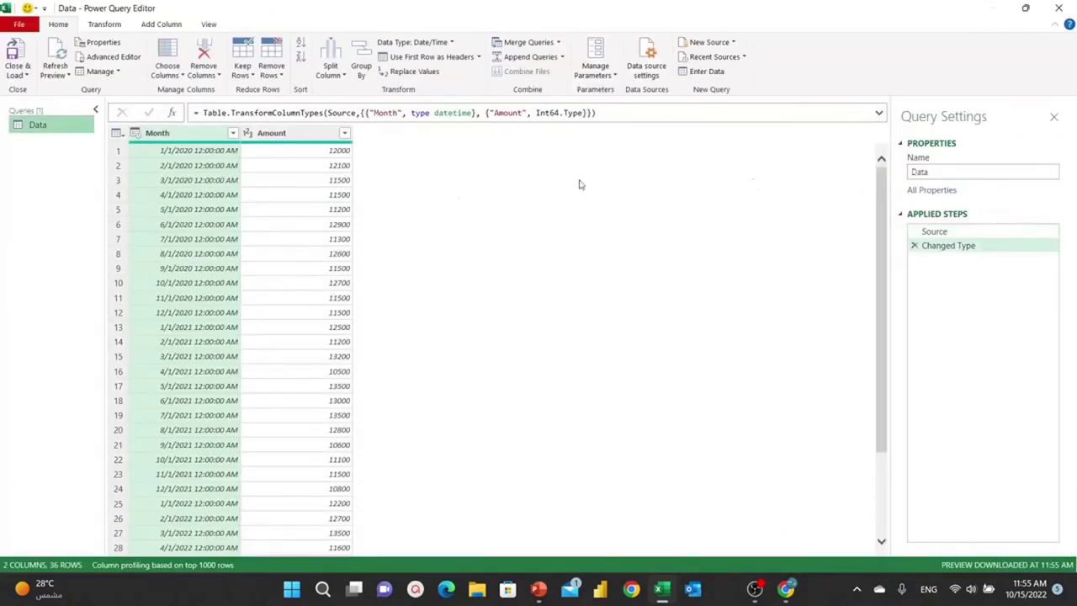
# Step: Rename the query to PQSolution and review its Source and Changed Type steps
pyautogui.doubleClick(919, 171)
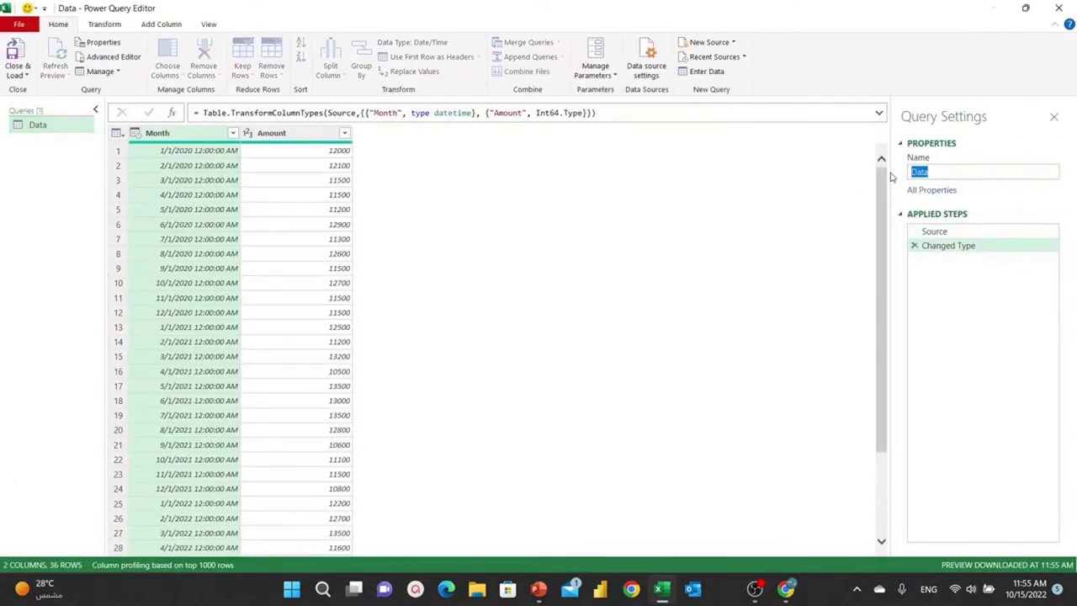
pyautogui.write('PO')
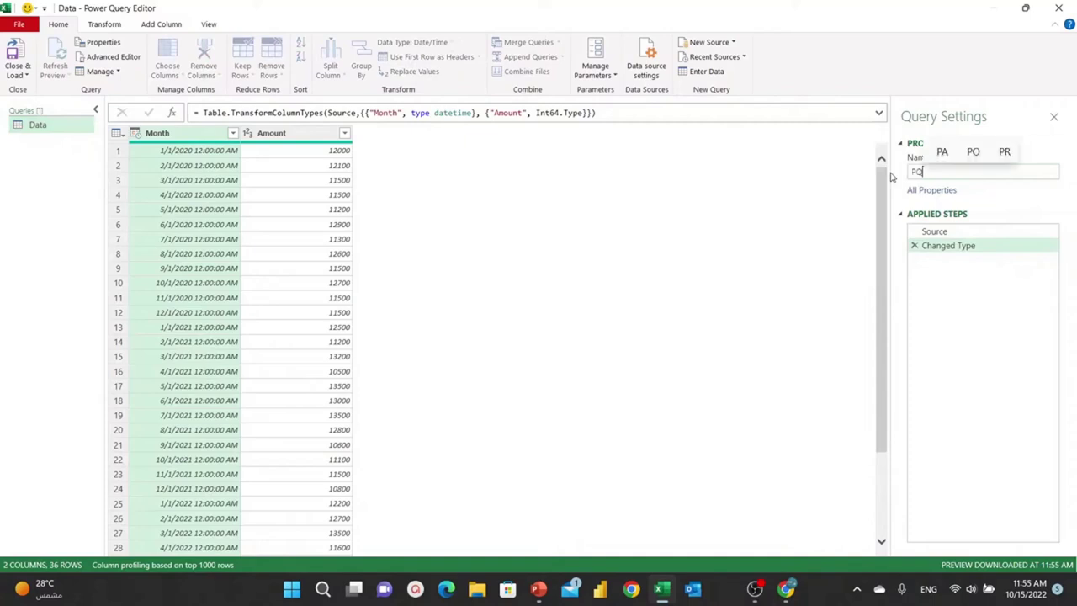
pyautogui.write('lution')
pyautogui.press('Return')
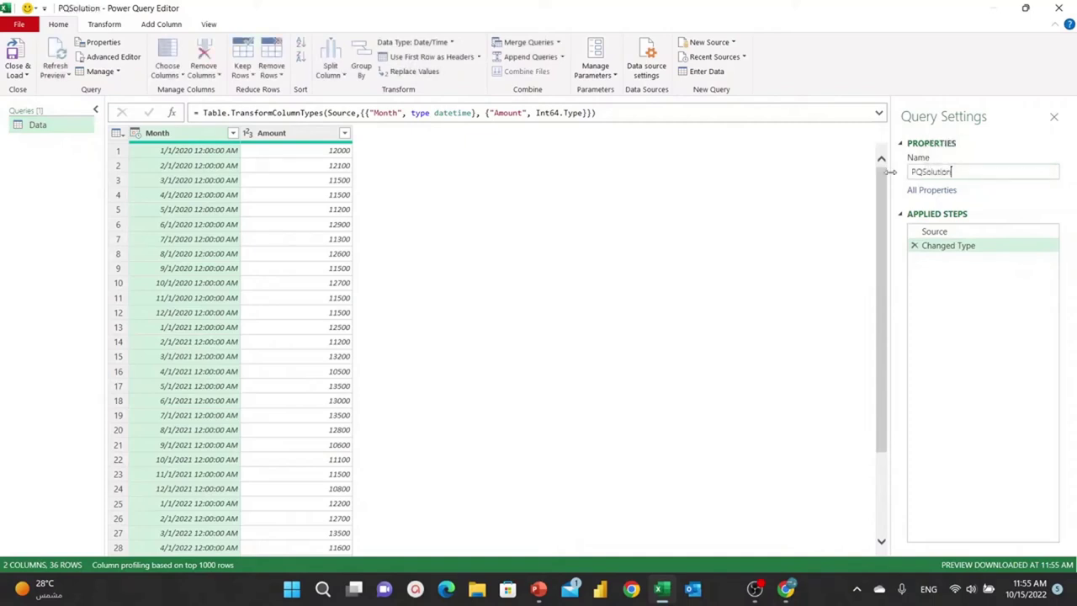
pyautogui.click(933, 234)
pyautogui.click(943, 248)
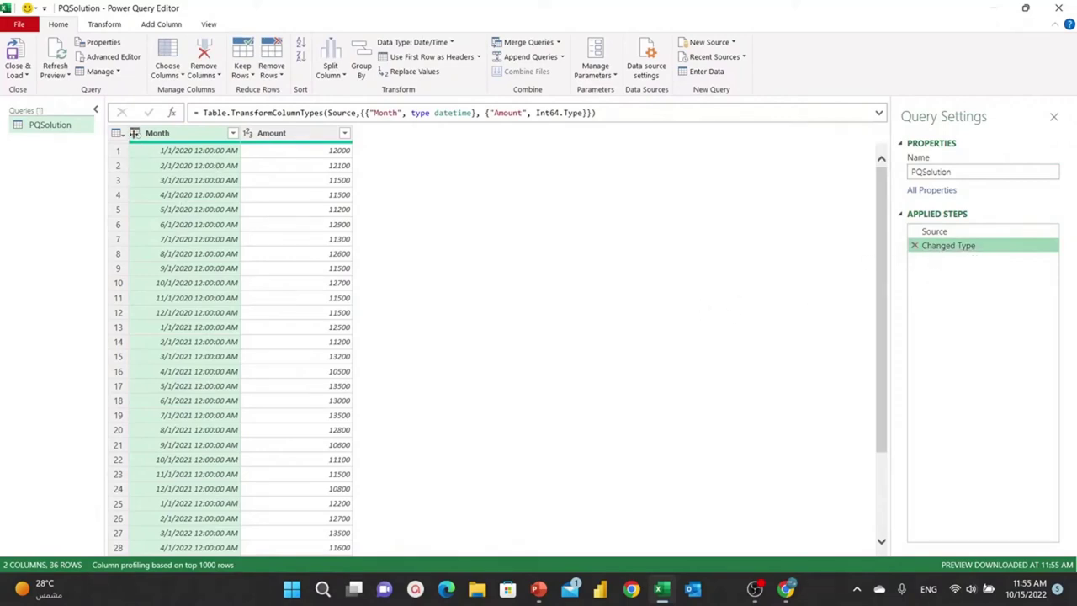
pyautogui.click(135, 133)
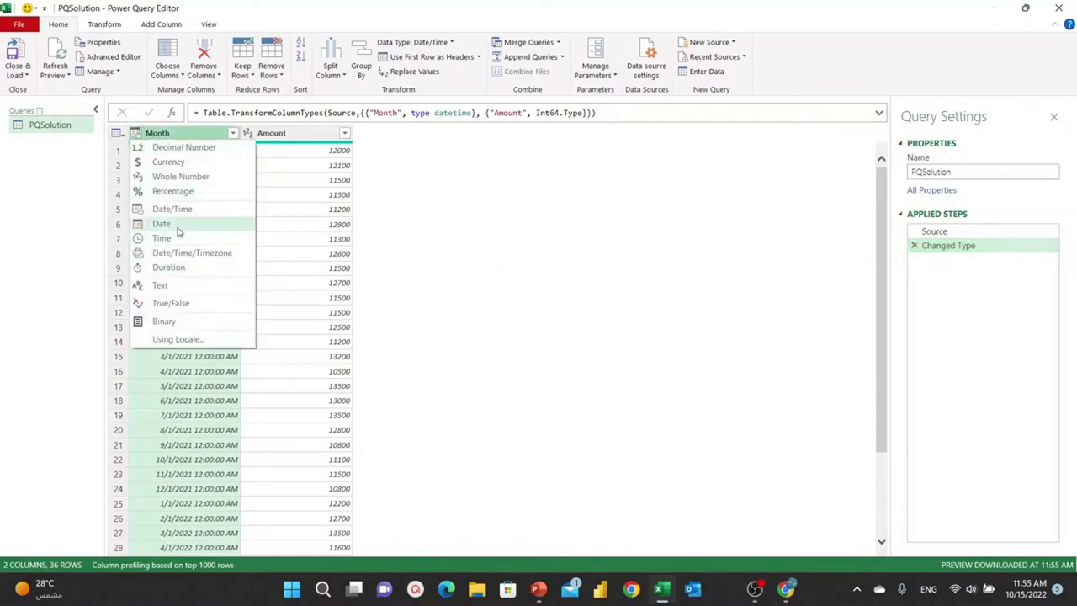
# Step: Set Month to Date type, replacing the current step, and rename that step to Data
pyautogui.click(178, 231)
pyautogui.click(523, 332)
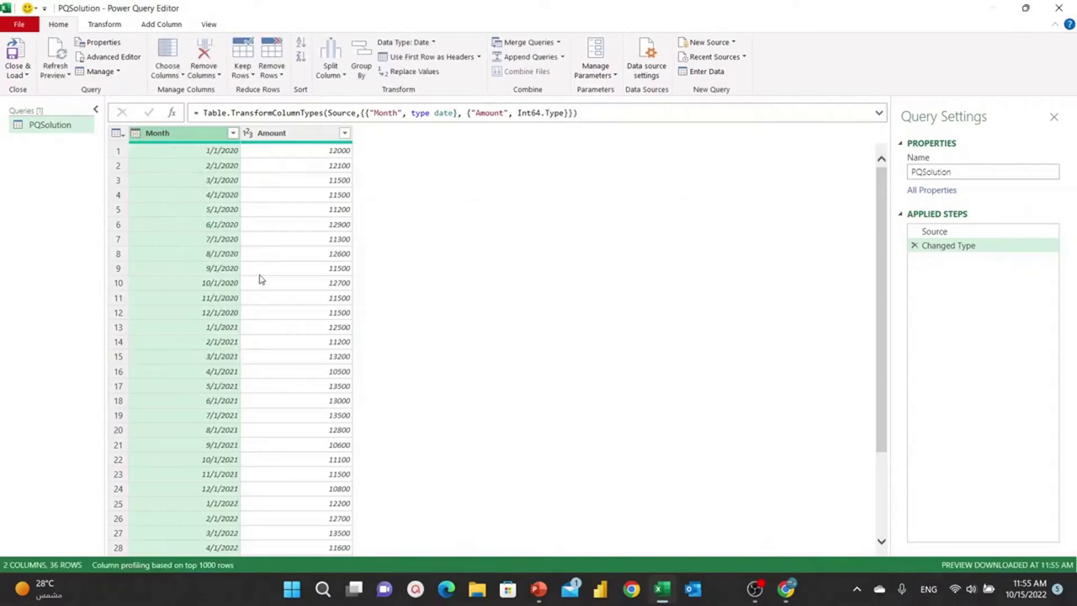
pyautogui.rightClick(965, 250)
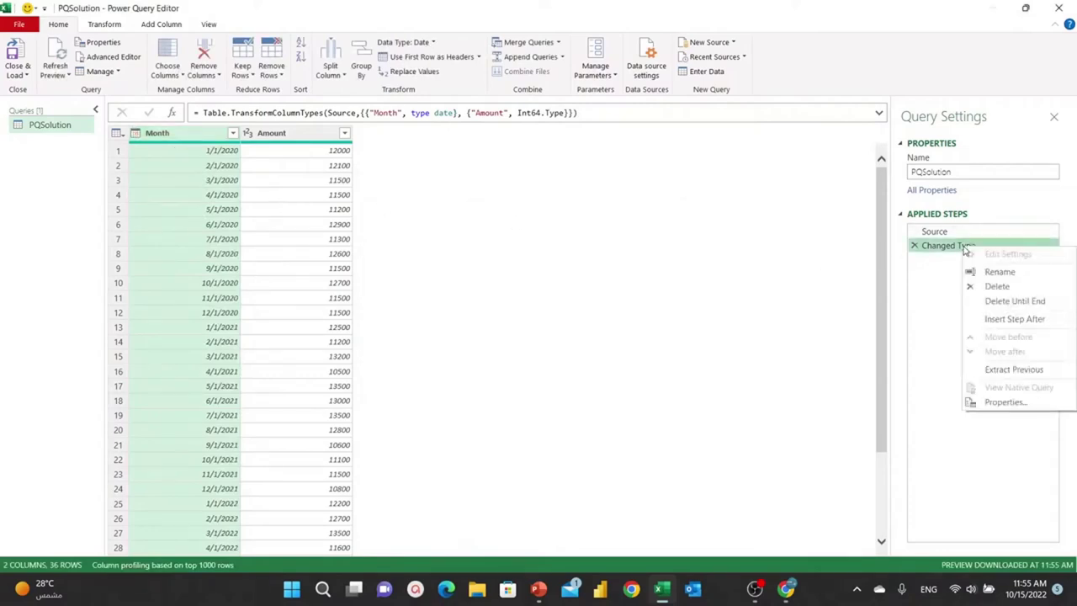
pyautogui.click(994, 276)
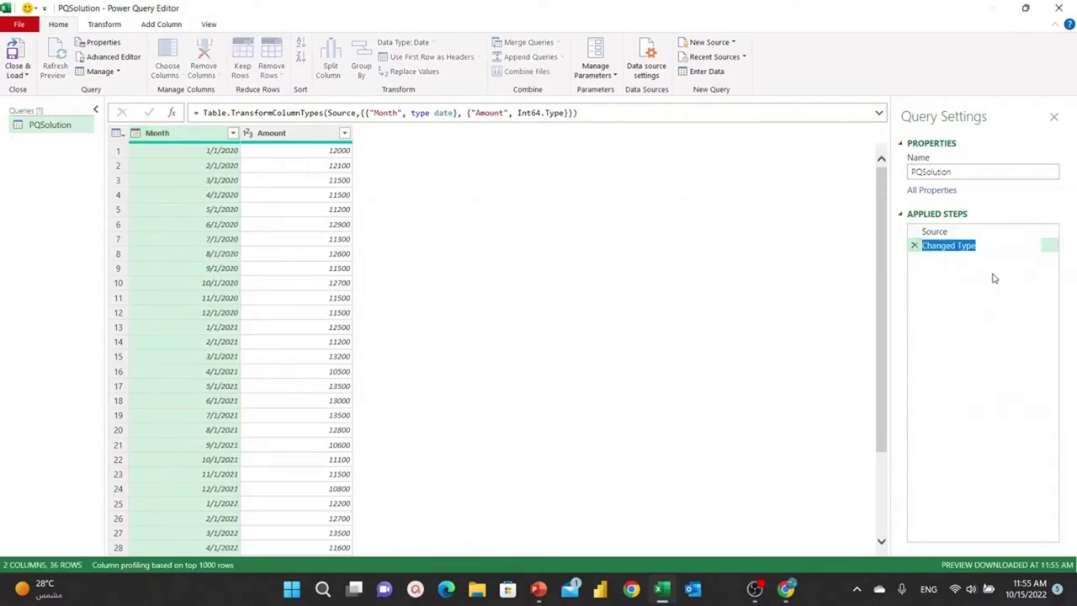
pyautogui.write('Data')
pyautogui.press('Return')
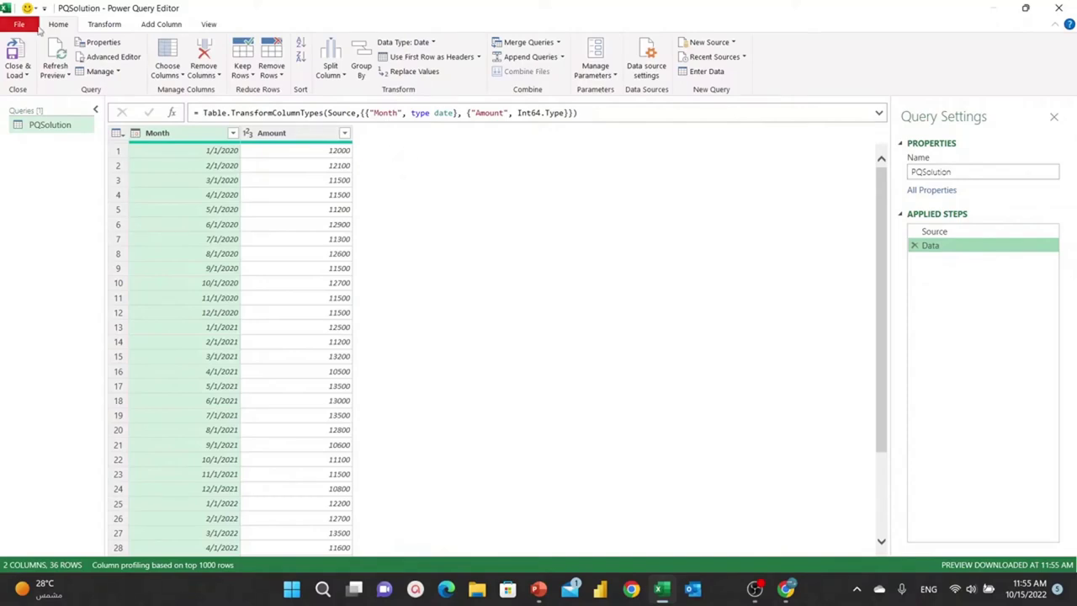
# Step: Start a custom column named YoY%, ready to enter its formula
pyautogui.click(160, 23)
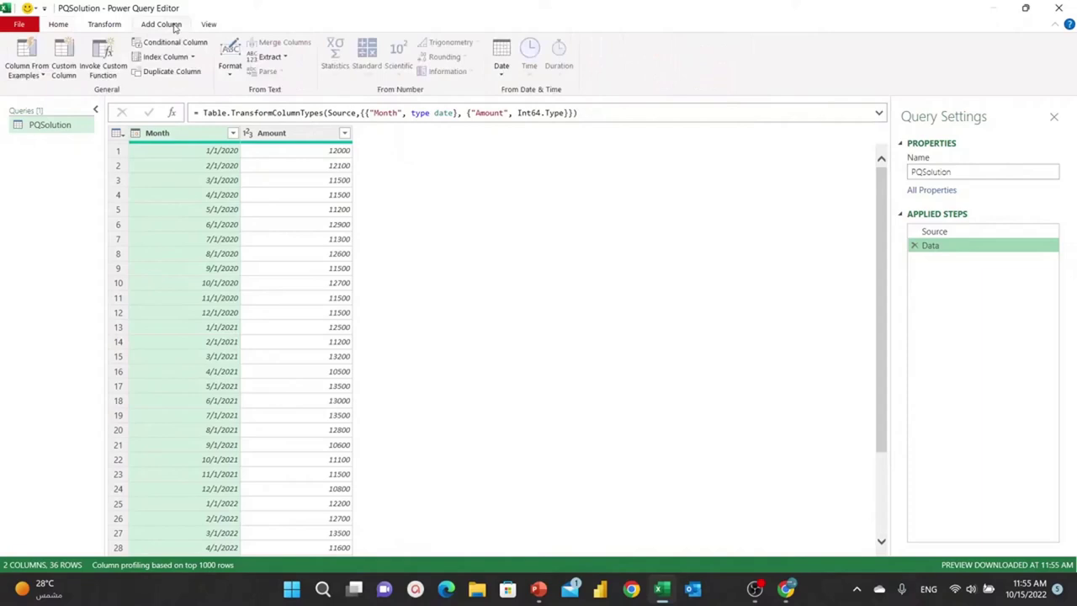
pyautogui.click(64, 60)
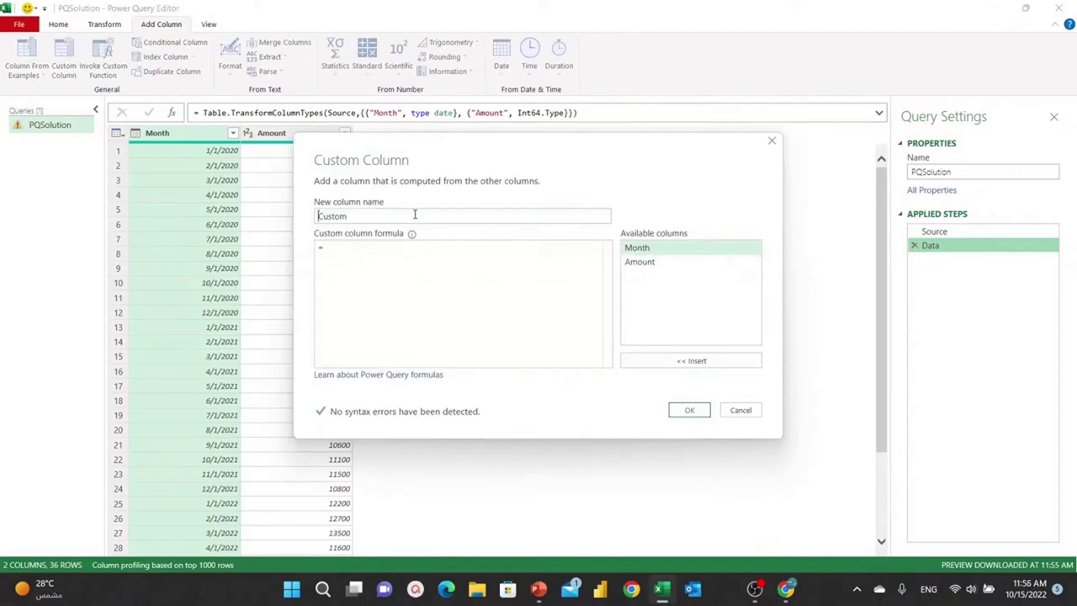
pyautogui.doubleClick(415, 216)
pyautogui.write('Yo')
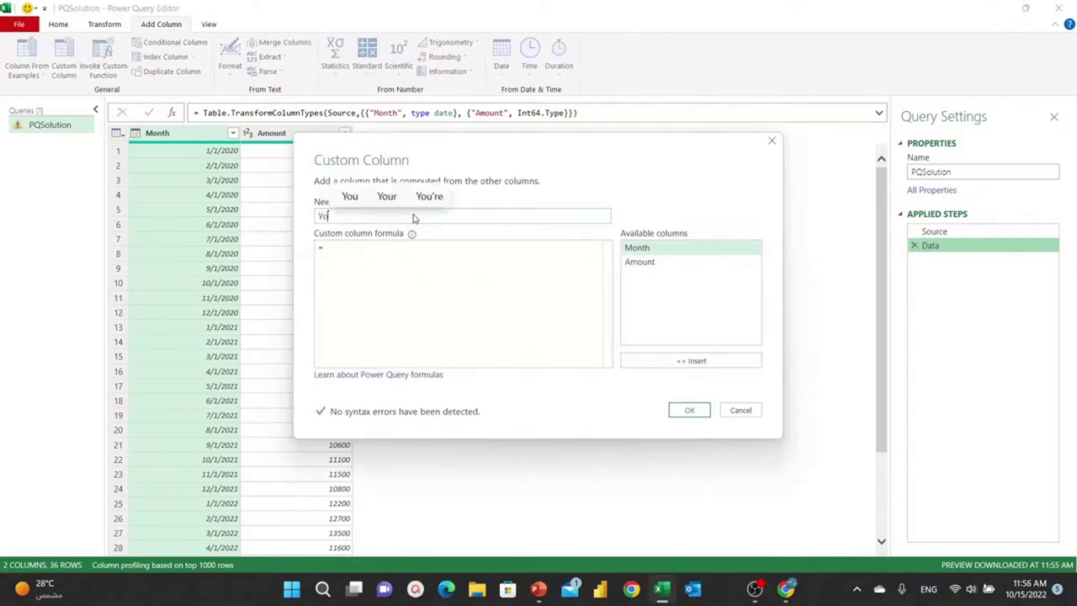
pyautogui.write('Y%')
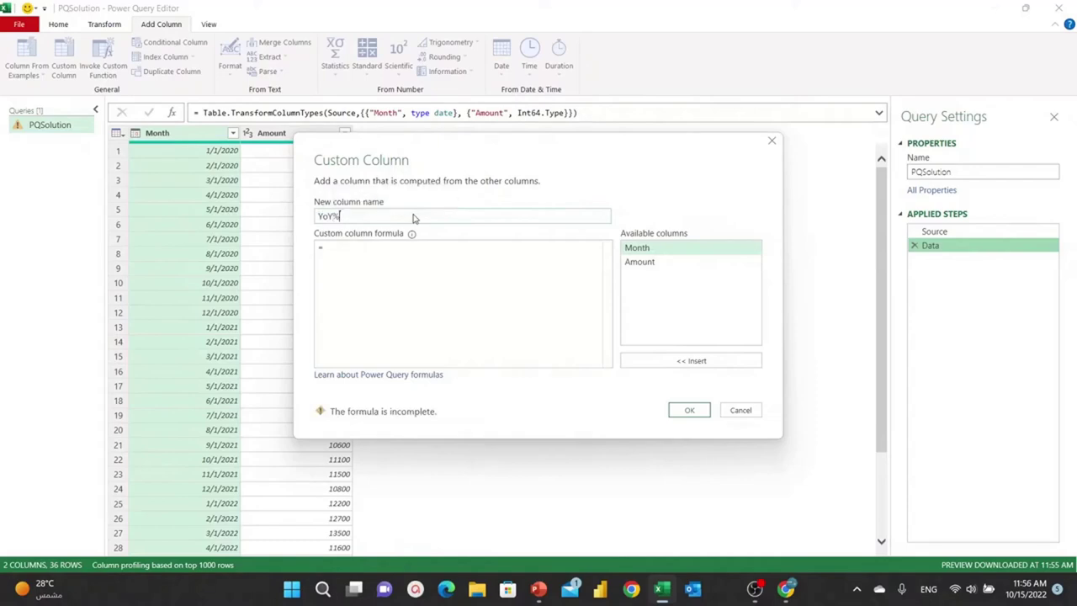
pyautogui.click(368, 253)
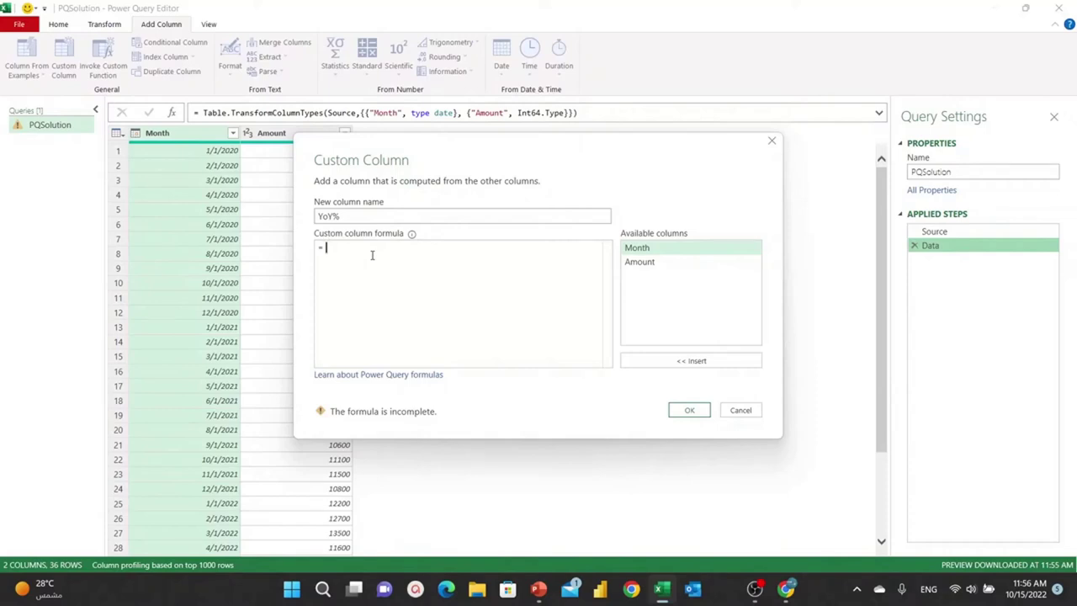
# Step: Start a let block defining DatesLY = Date.AddMonths([Month],-12)
pyautogui.press('Return')
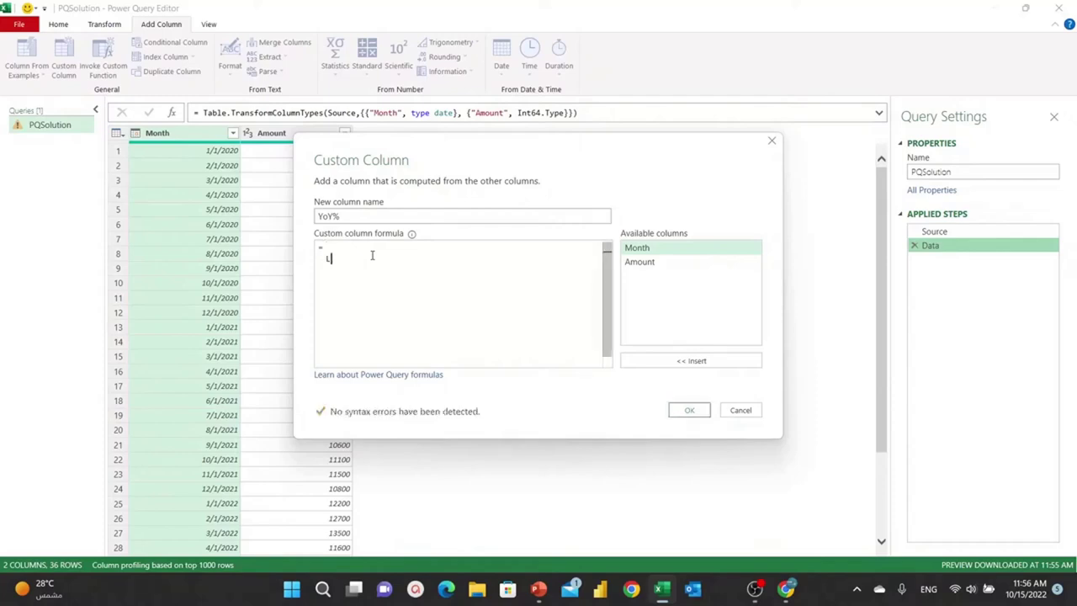
pyautogui.write('1et')
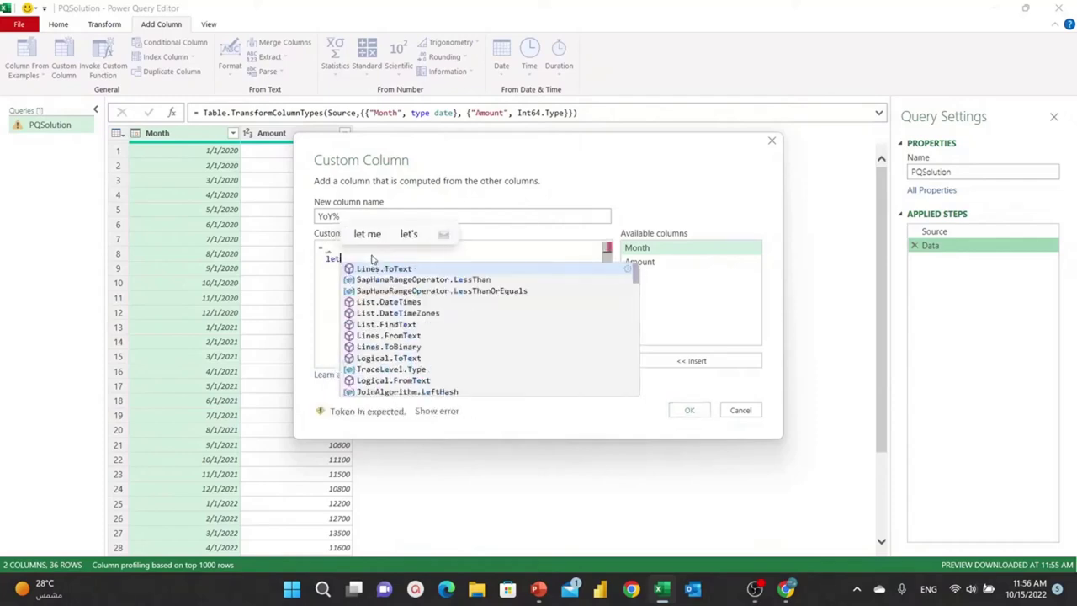
pyautogui.press('Return')
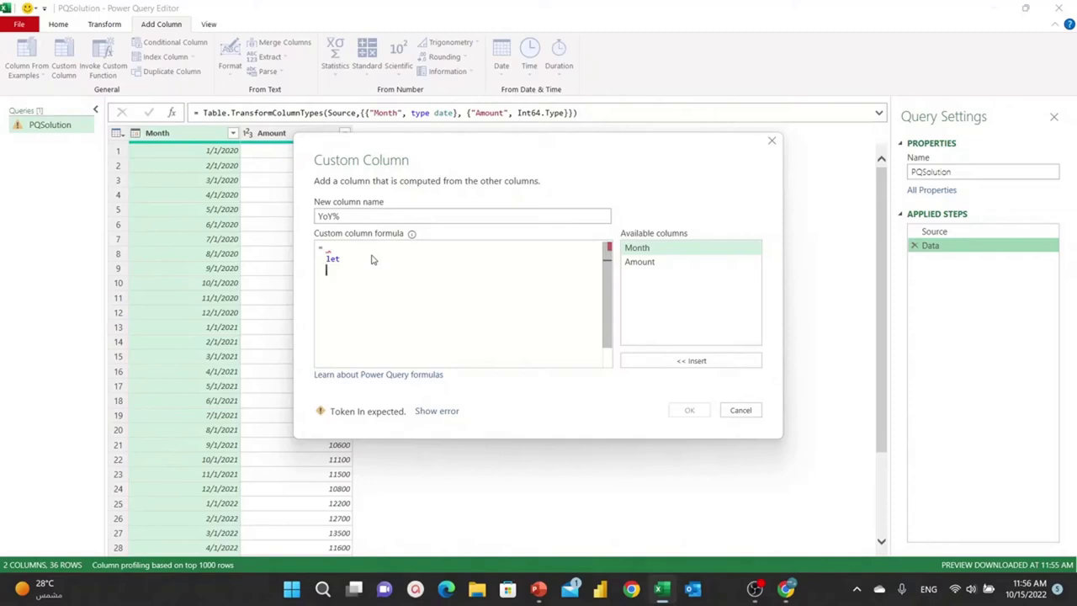
pyautogui.write('DatesLY ')
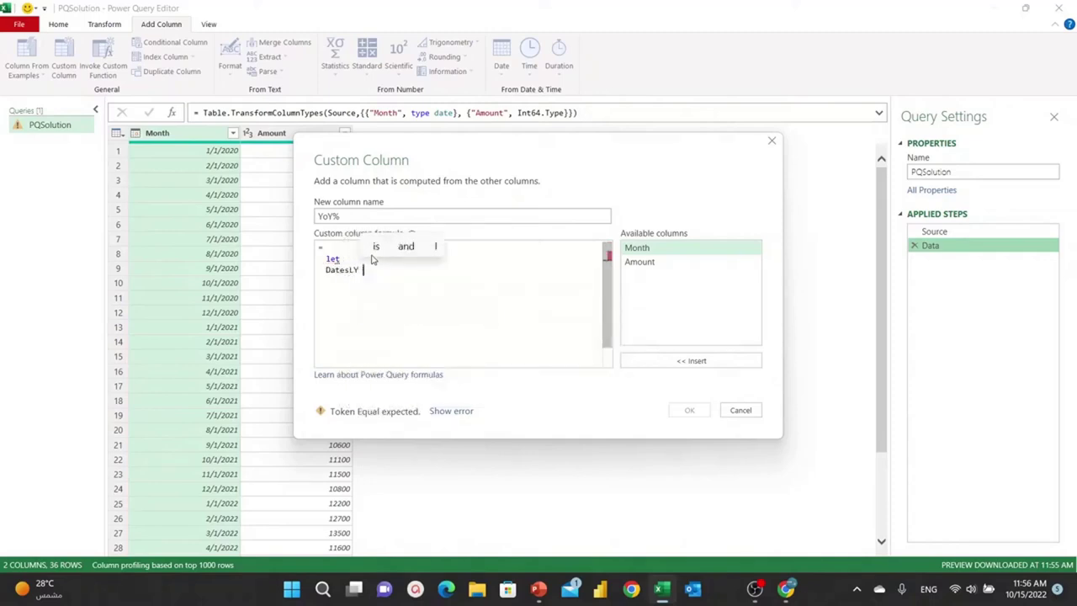
pyautogui.write('=')
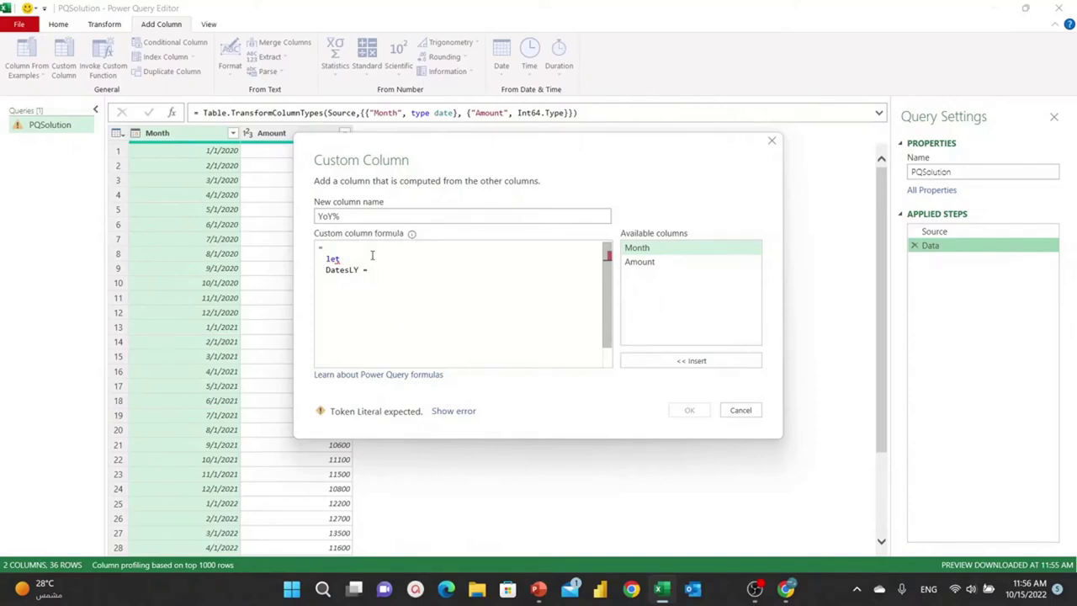
pyautogui.write('Date')
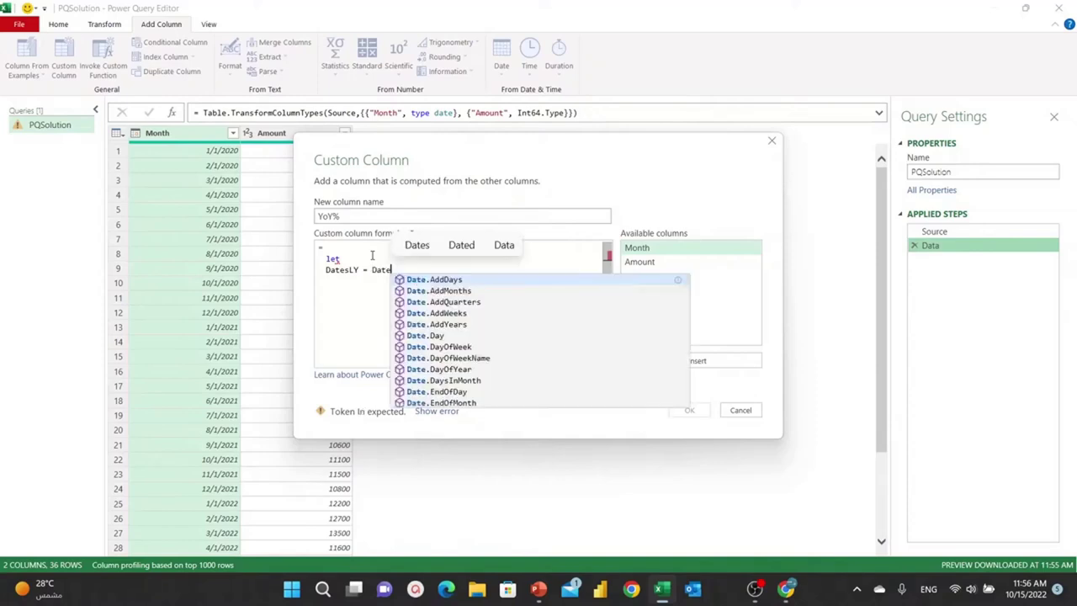
pyautogui.click(439, 291)
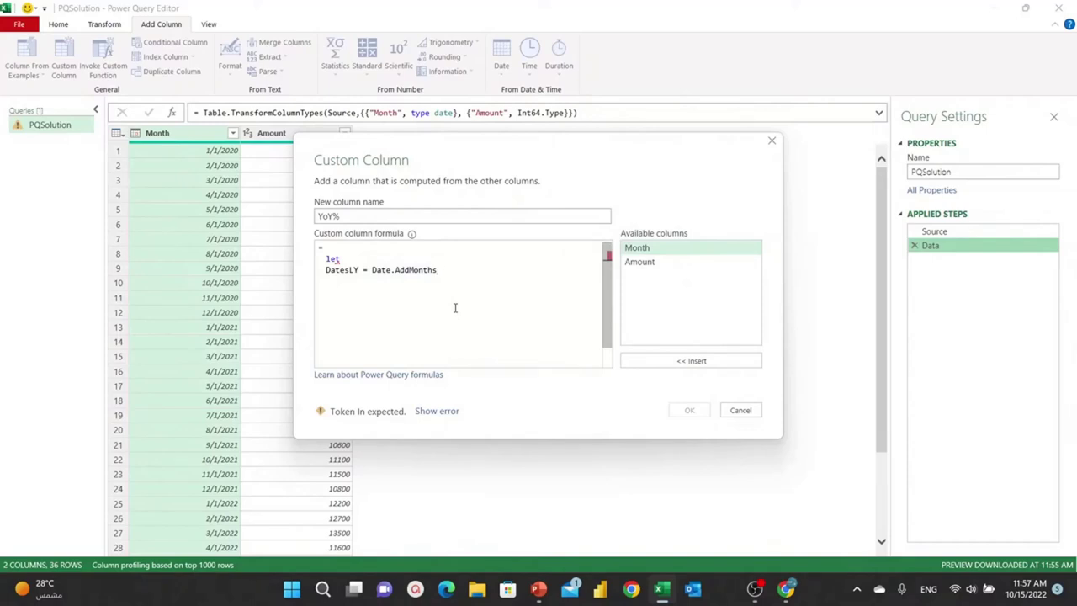
pyautogui.write('(')
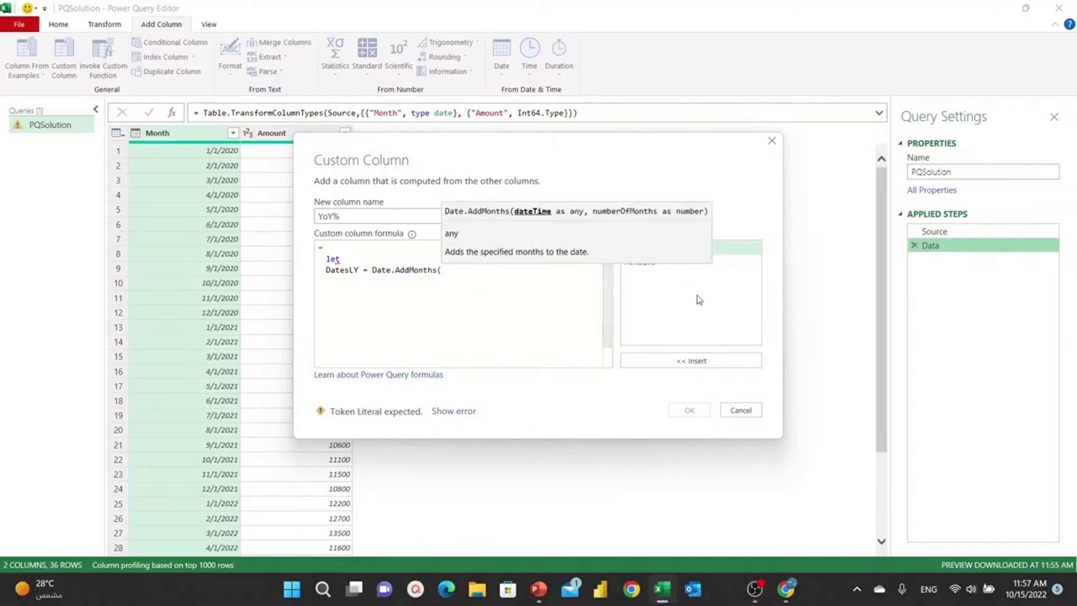
pyautogui.doubleClick(721, 249)
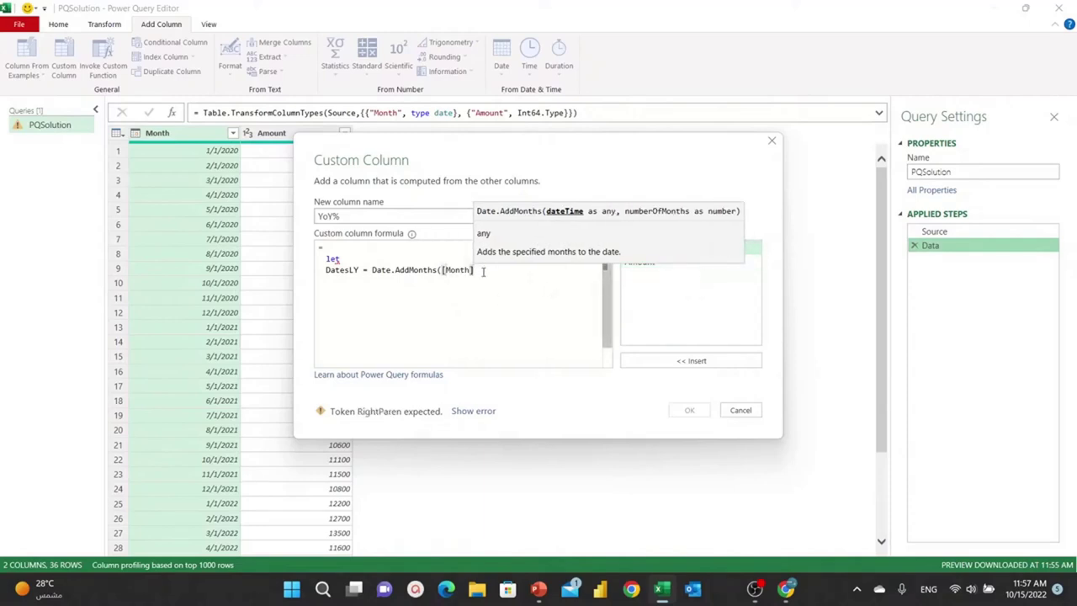
pyautogui.write(',')
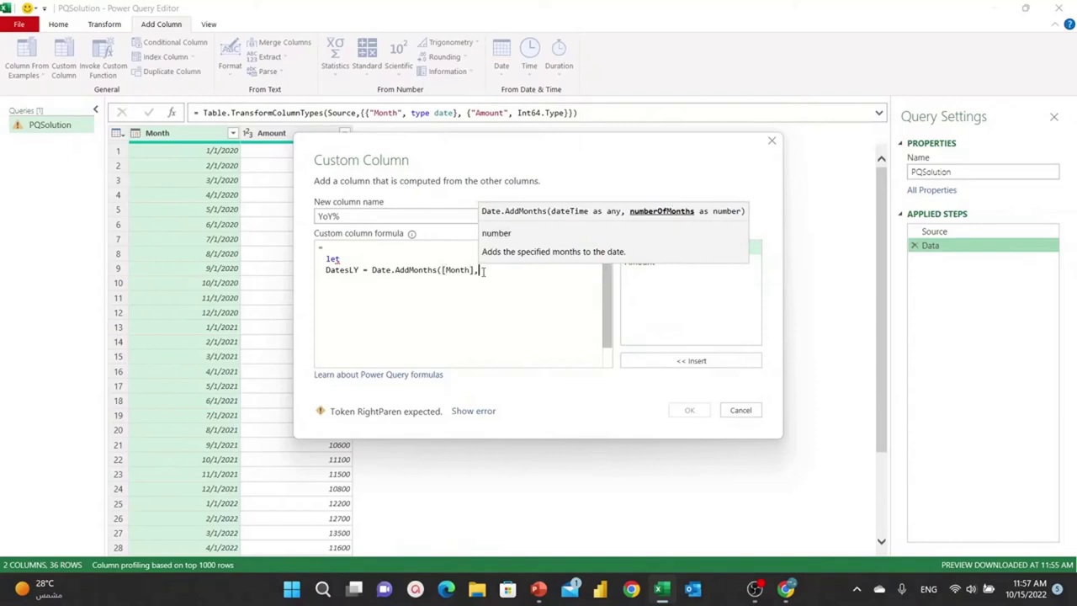
pyautogui.write('-12')
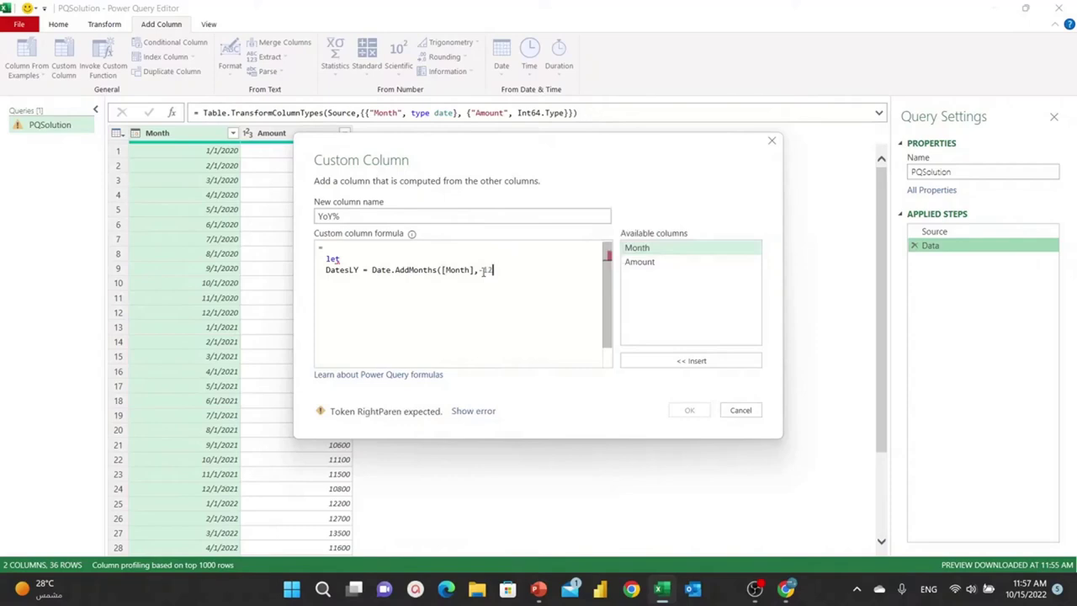
pyautogui.write(')')
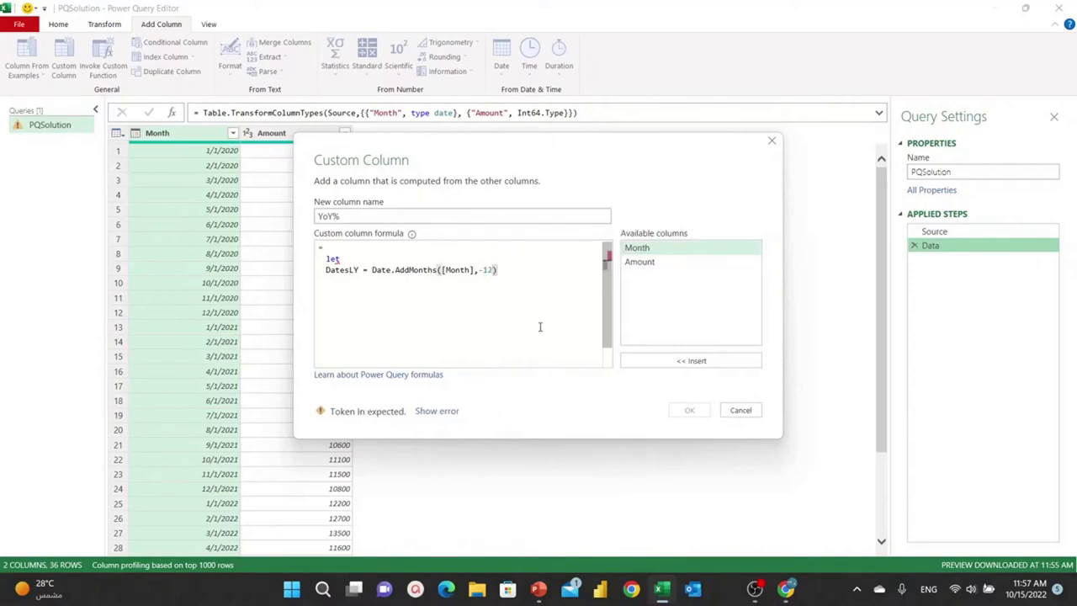
# Step: Finish the formula with 'in DatesLY' and confirm the YoY% custom column
pyautogui.press('Return')
pyautogui.write('in')
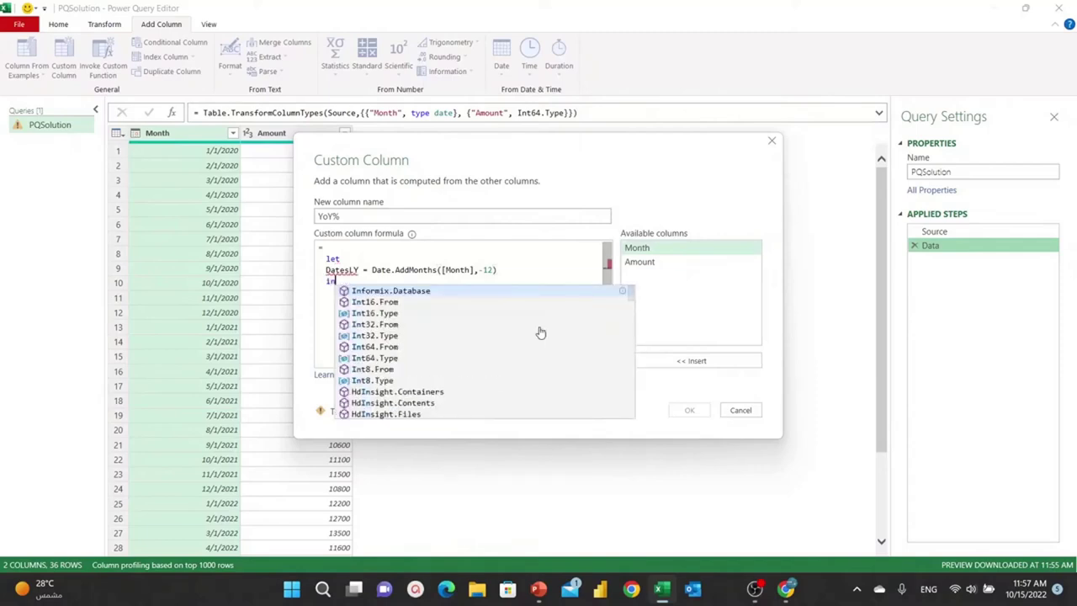
pyautogui.press('Return')
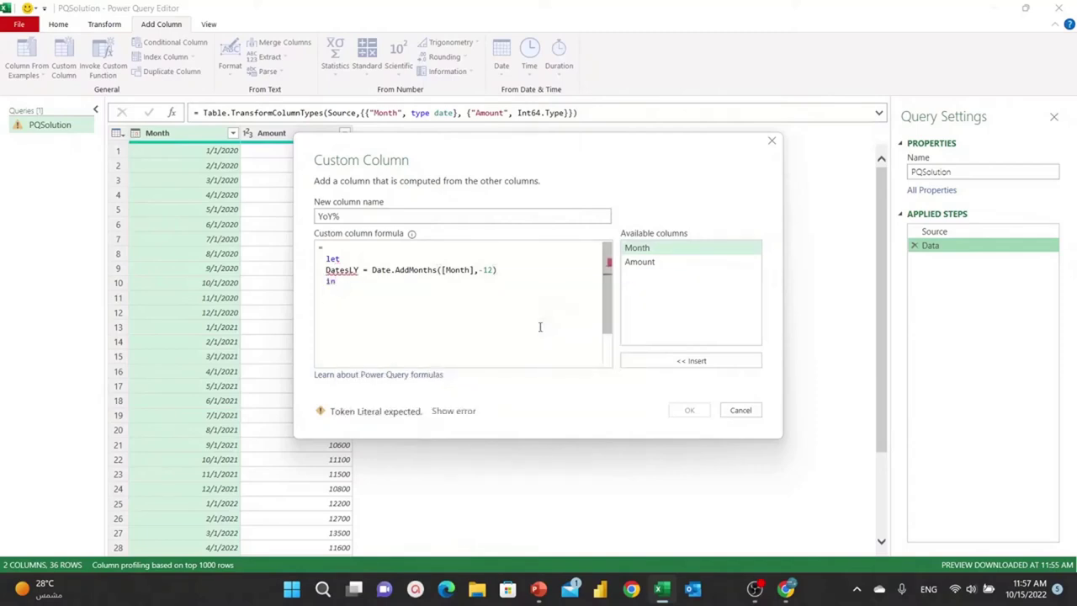
pyautogui.write('D')
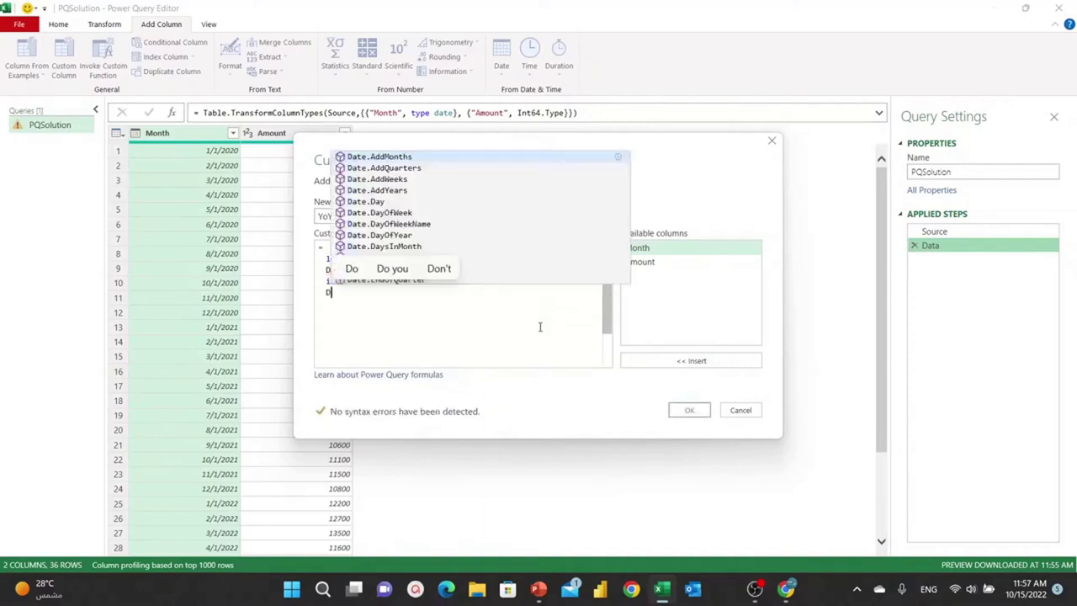
pyautogui.write('ates')
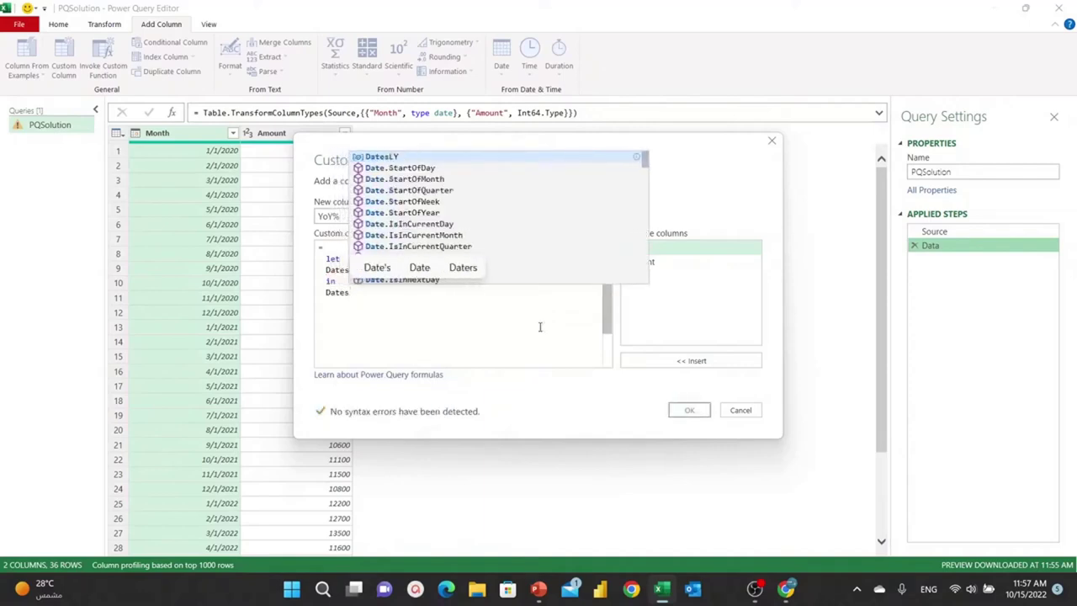
pyautogui.press('Tab')
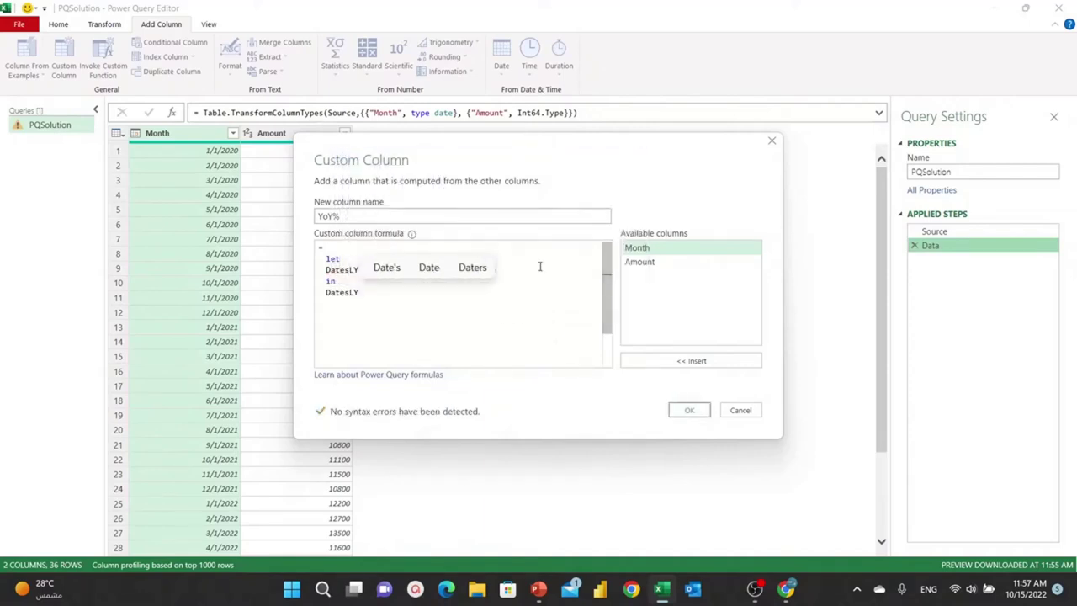
pyautogui.click(541, 267)
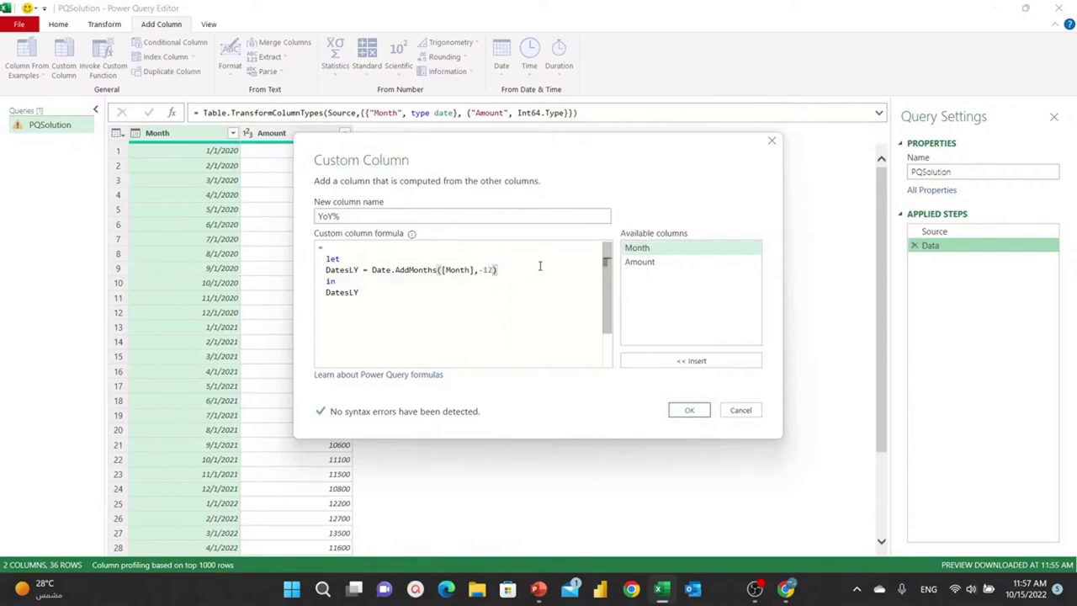
pyautogui.click(331, 283)
pyautogui.click(693, 410)
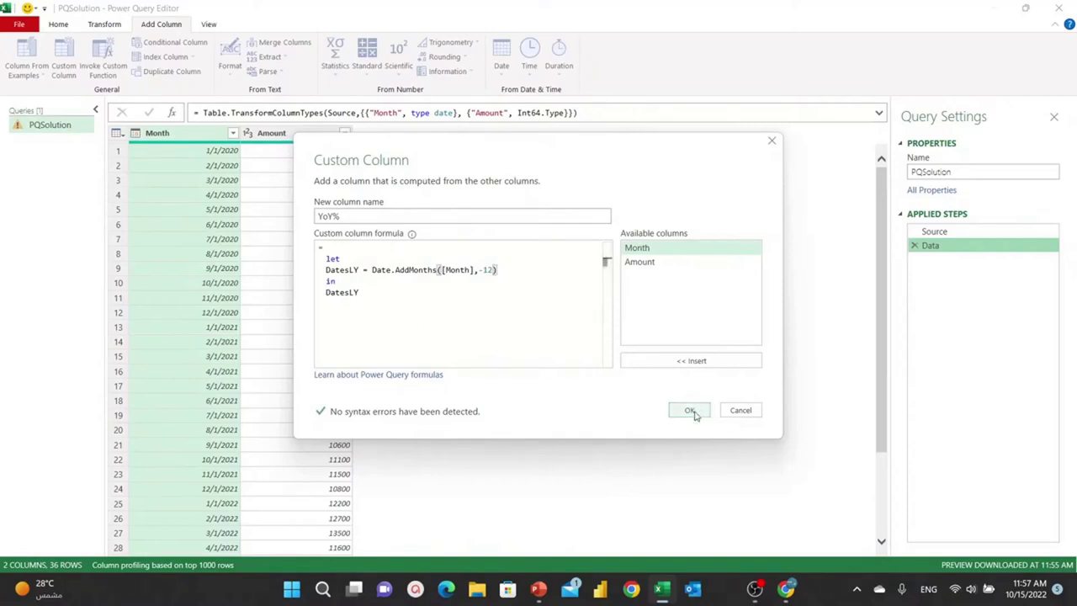
# Step: Create the YoY% column and reopen its Added Custom formula for editing
pyautogui.click(692, 410)
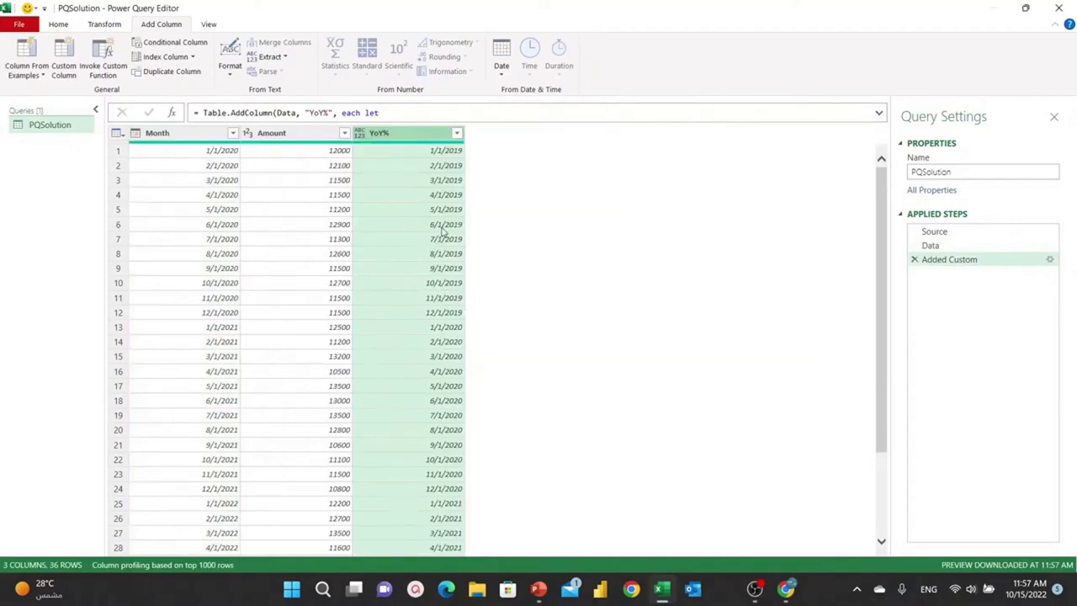
pyautogui.click(1050, 259)
# Step: Add a line revLY = List.PositionOf(Data[Month],DatesLY) after the DatesLY definition
pyautogui.click(508, 260)
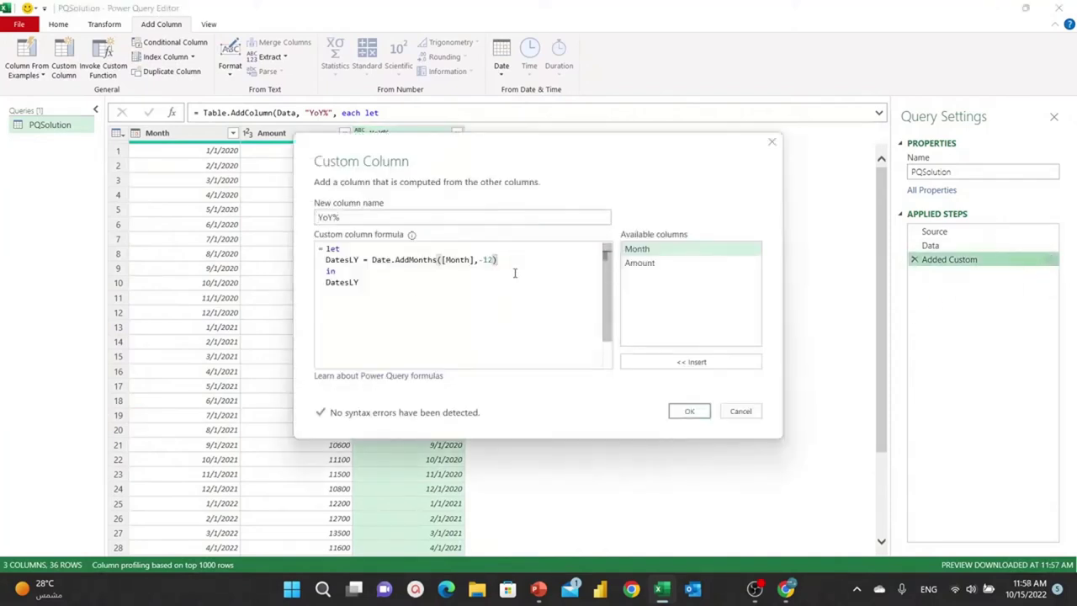
pyautogui.write(',')
pyautogui.press('Return')
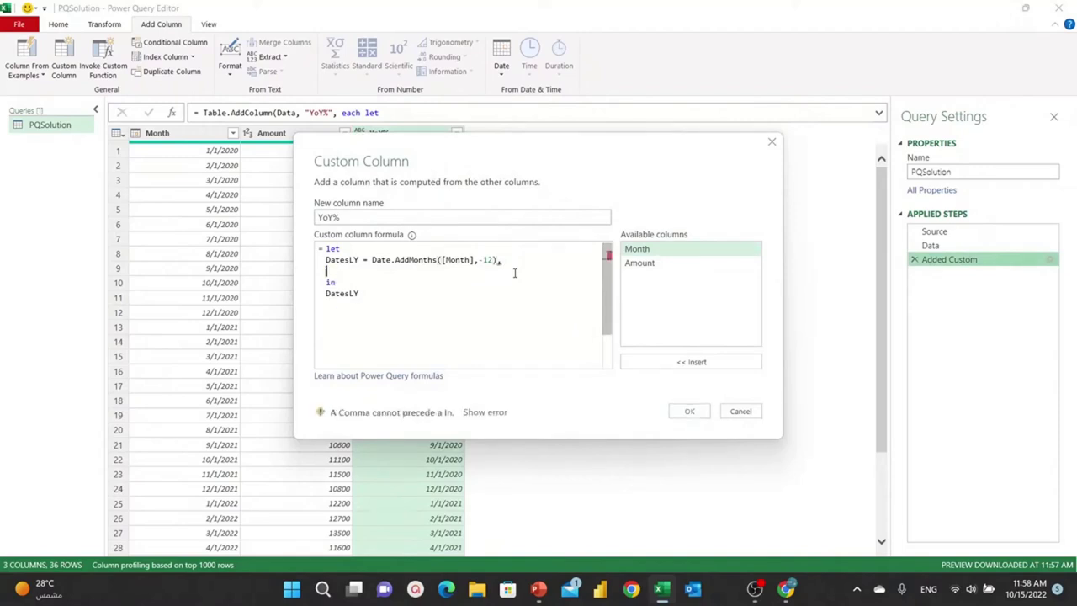
pyautogui.write('r')
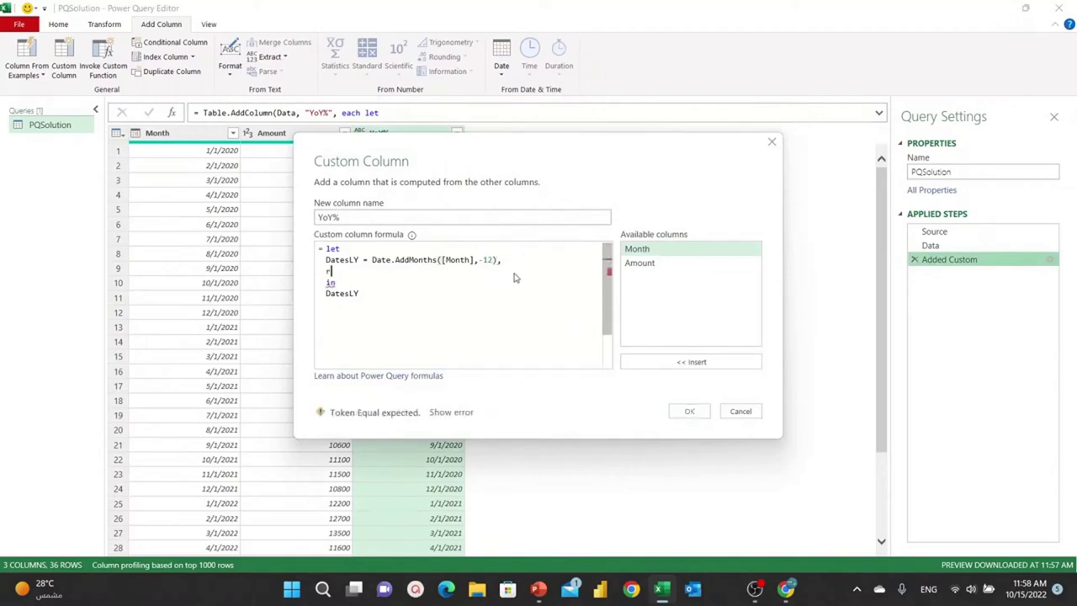
pyautogui.write('evLY =')
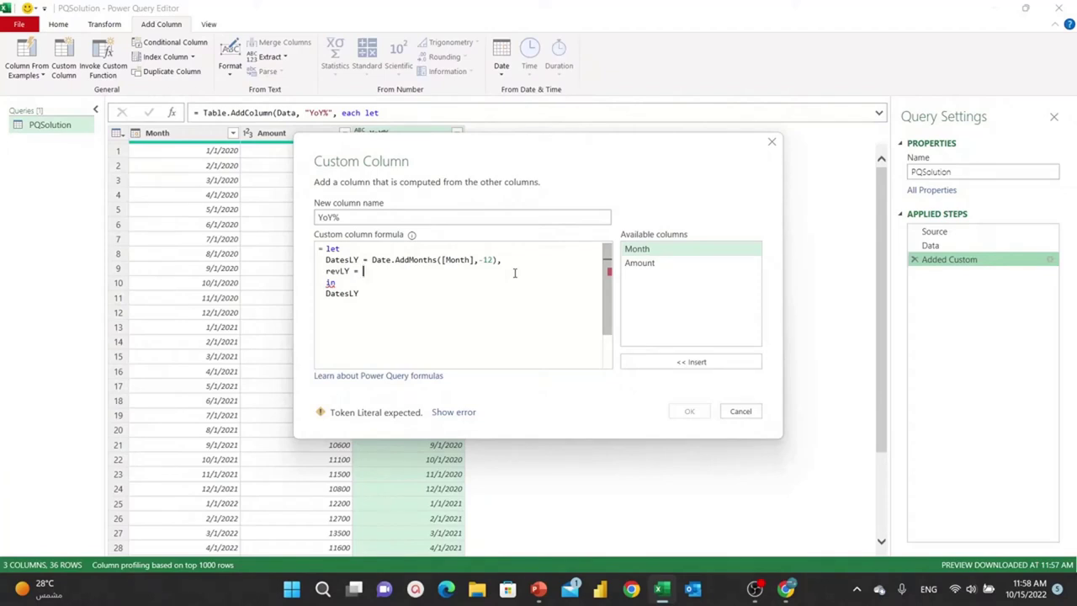
pyautogui.write('L')
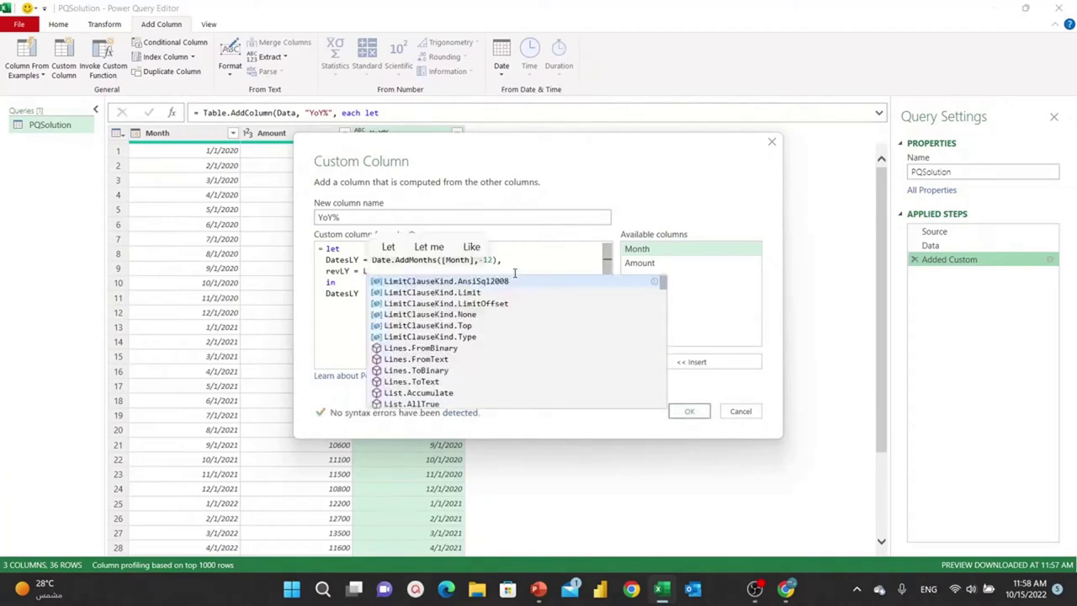
pyautogui.write('is')
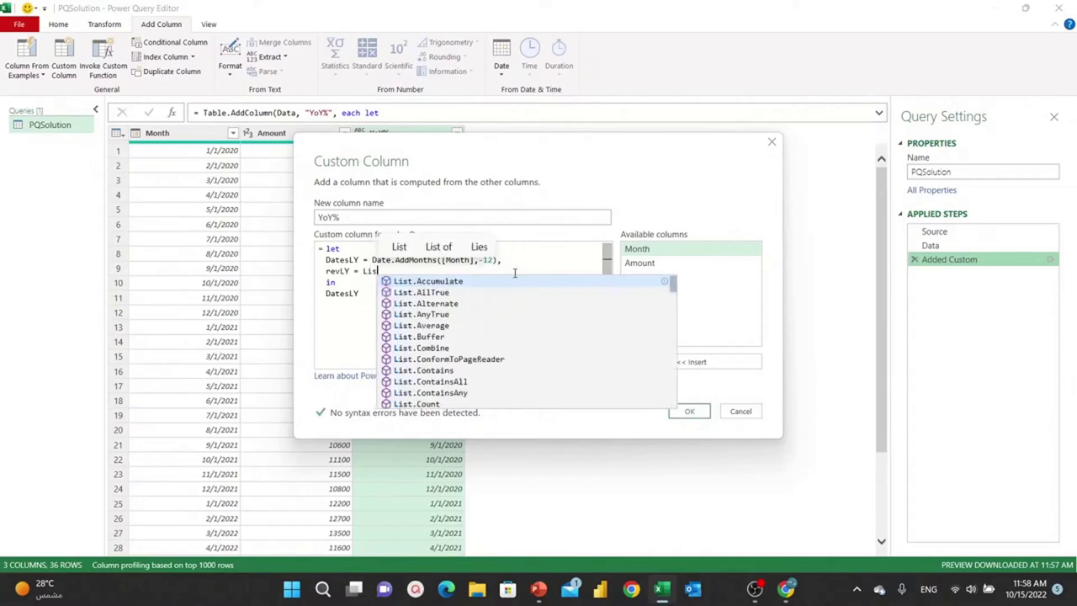
pyautogui.write('t.Po')
pyautogui.press('Tab')
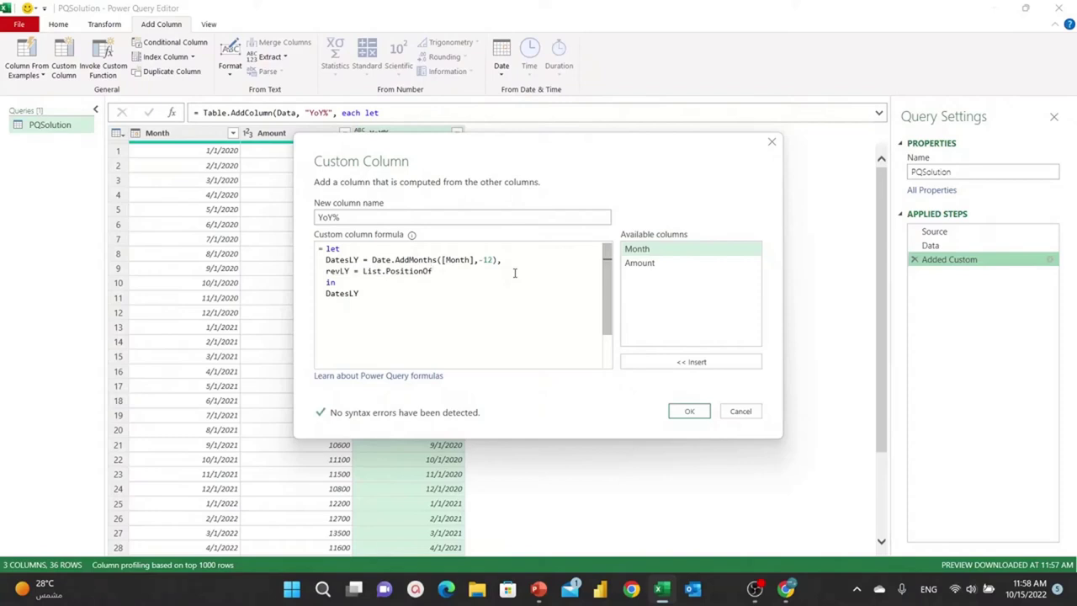
pyautogui.write('(')
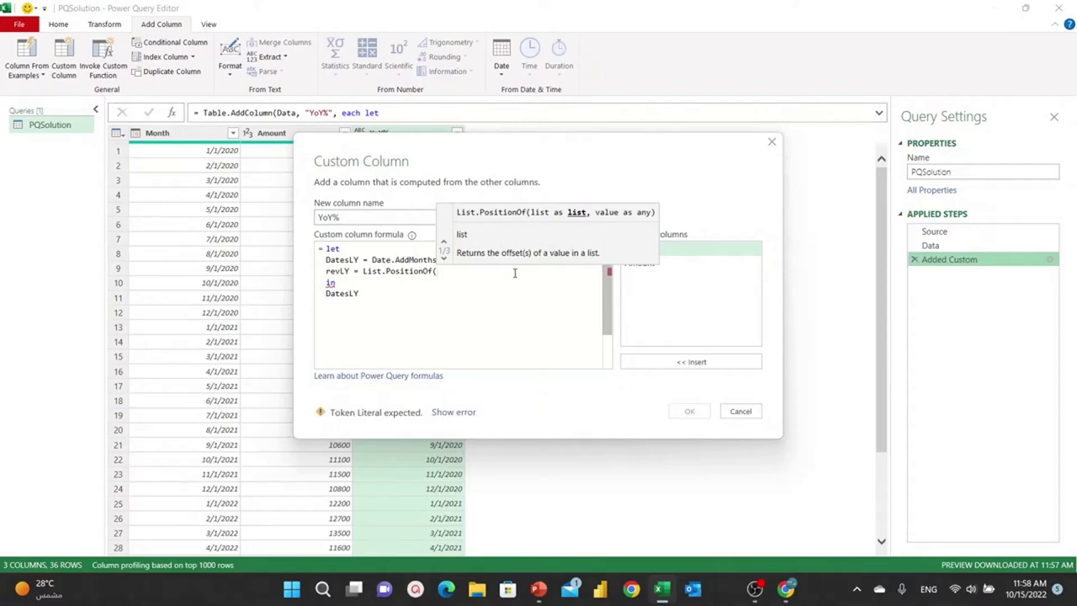
pyautogui.write('Data')
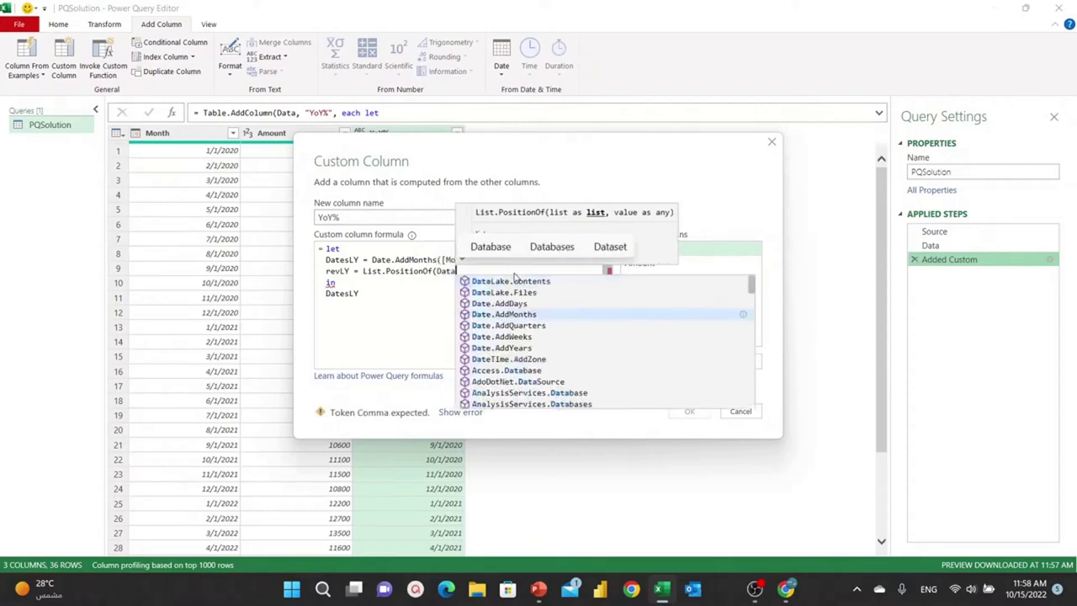
pyautogui.write('[')
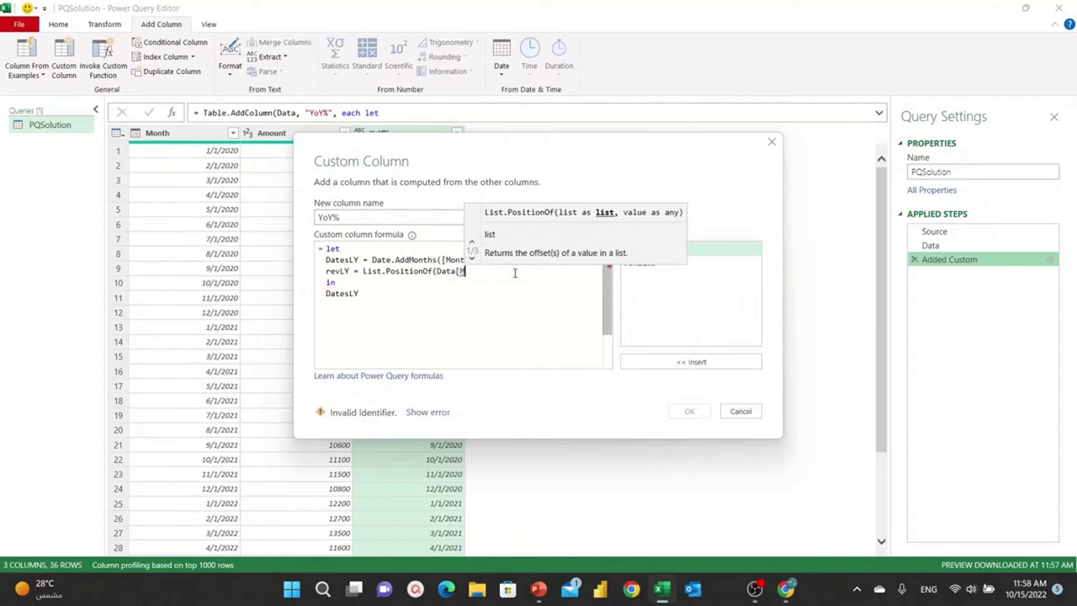
pyautogui.write('Month')
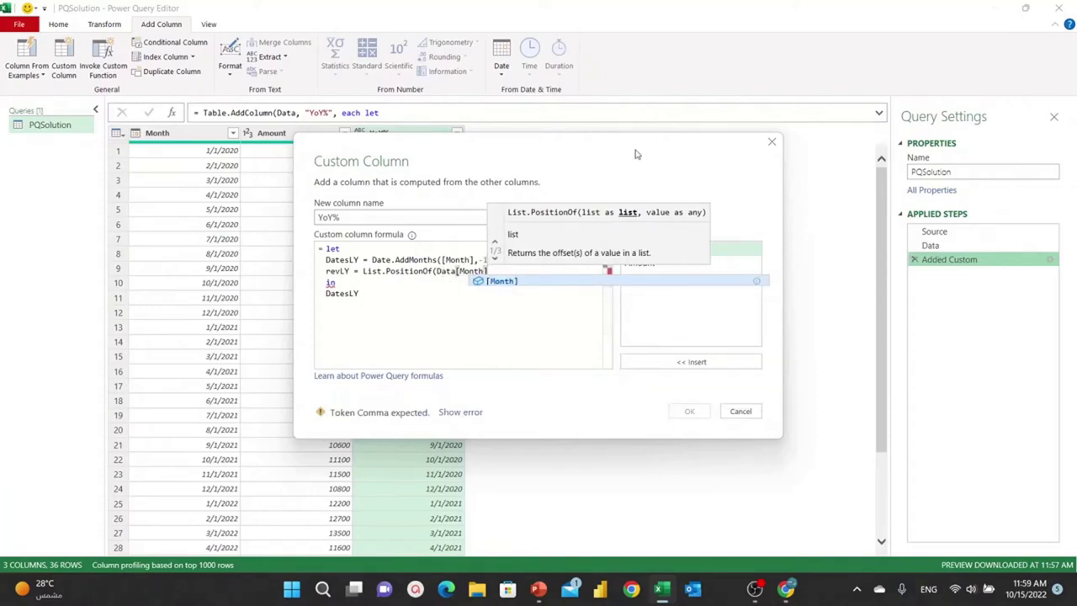
pyautogui.moveTo(505, 158); pyautogui.dragTo(524, 193)
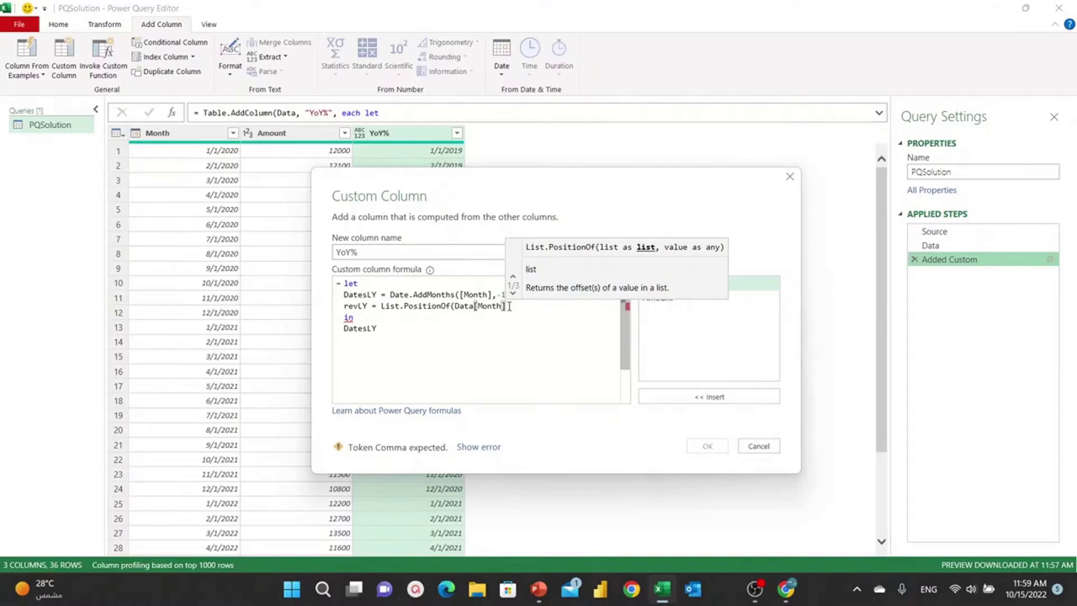
pyautogui.write(',')
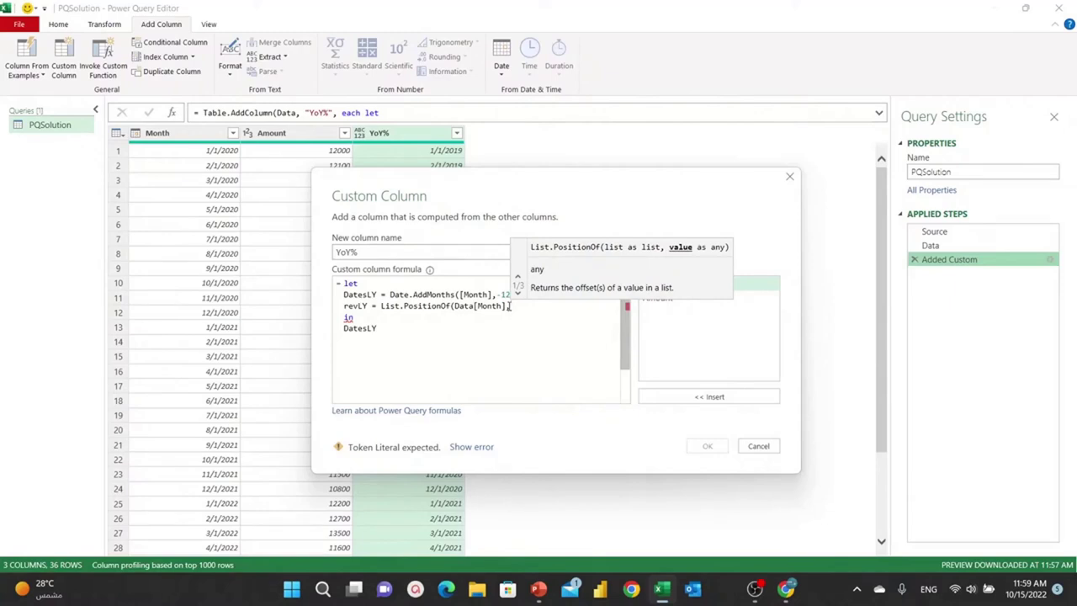
pyautogui.write('Date')
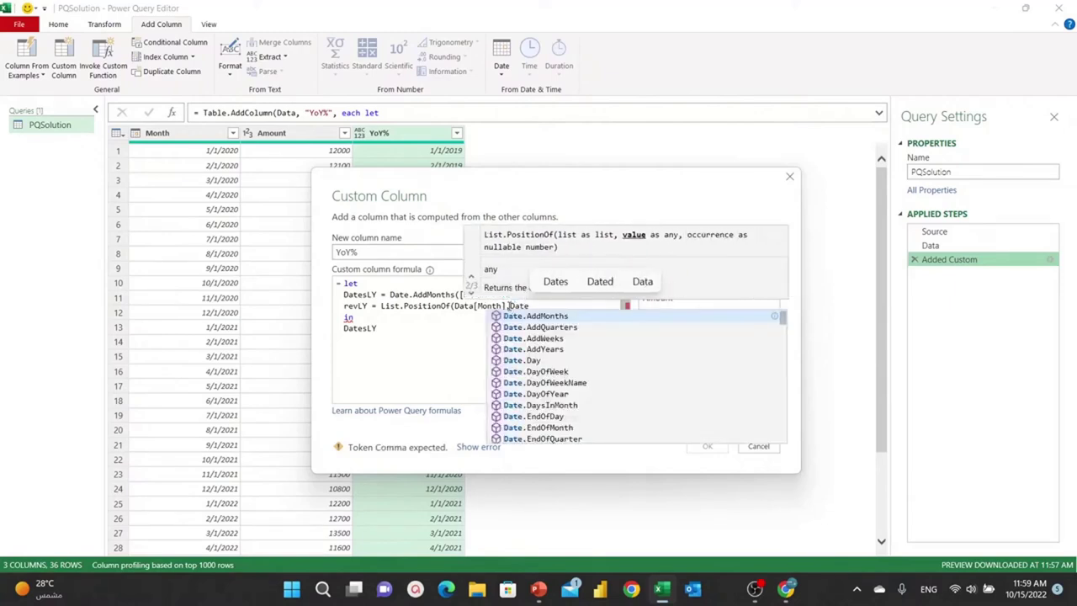
pyautogui.write('sLY')
pyautogui.press('Down')
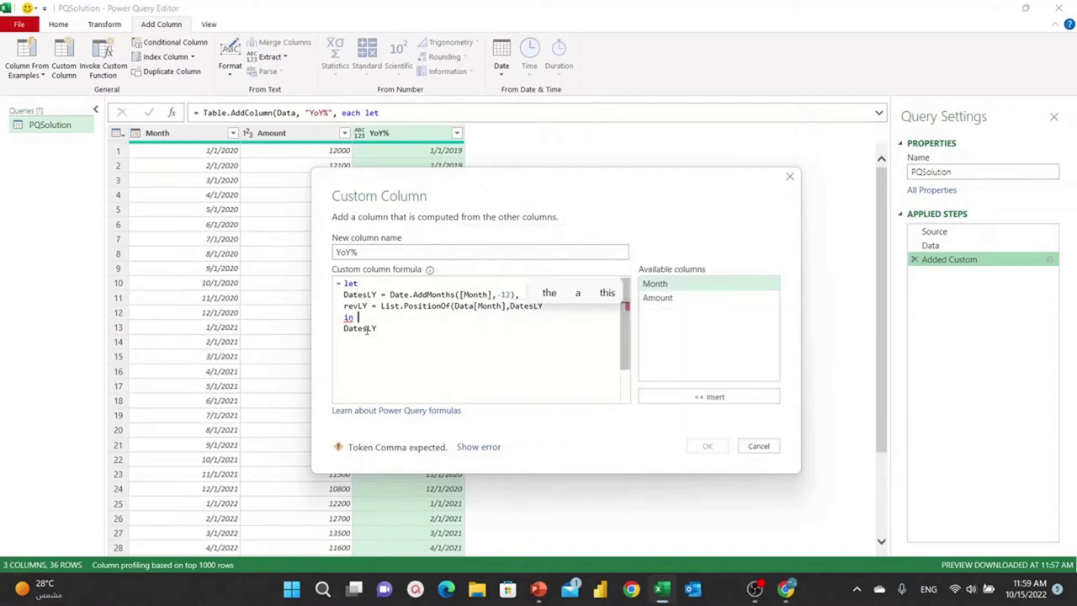
# Step: Return revLY instead of DatesLY and close the parenthesis
pyautogui.doubleClick(367, 329)
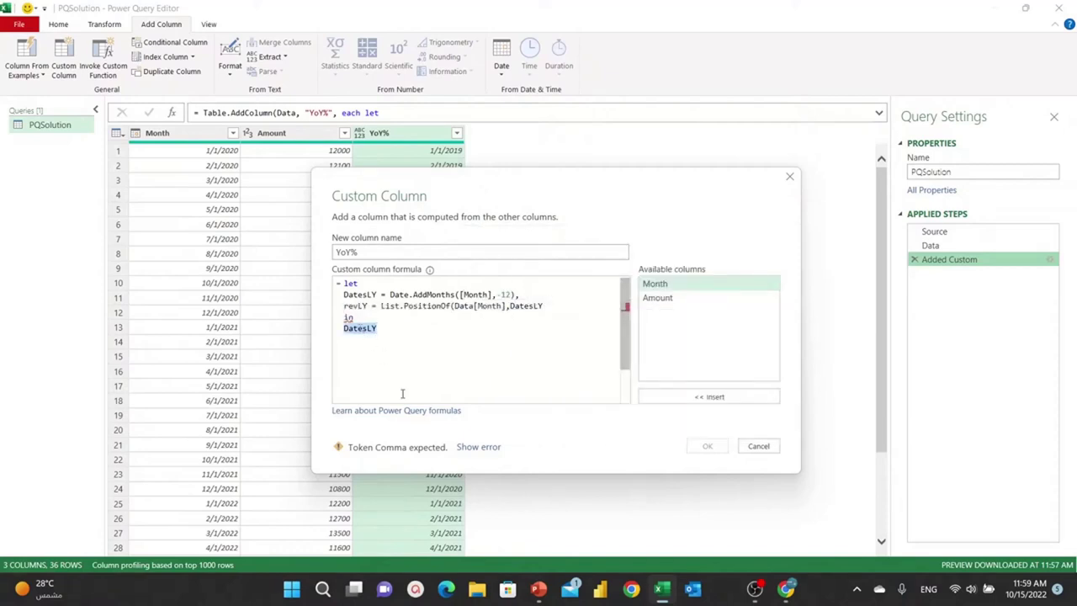
pyautogui.write('rev')
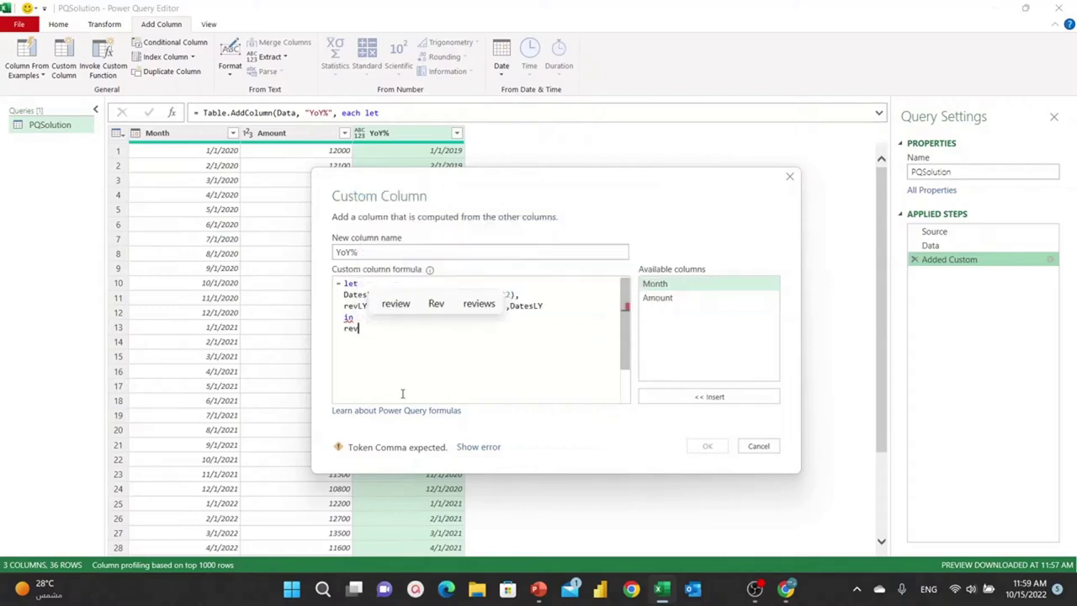
pyautogui.write('LY')
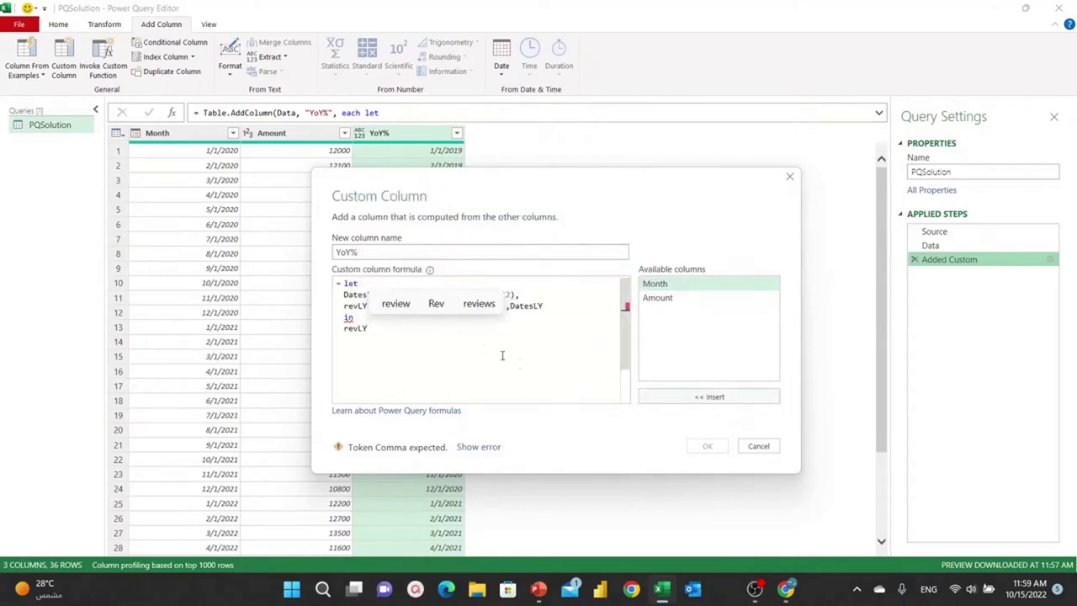
pyautogui.click(542, 305)
pyautogui.write(')')
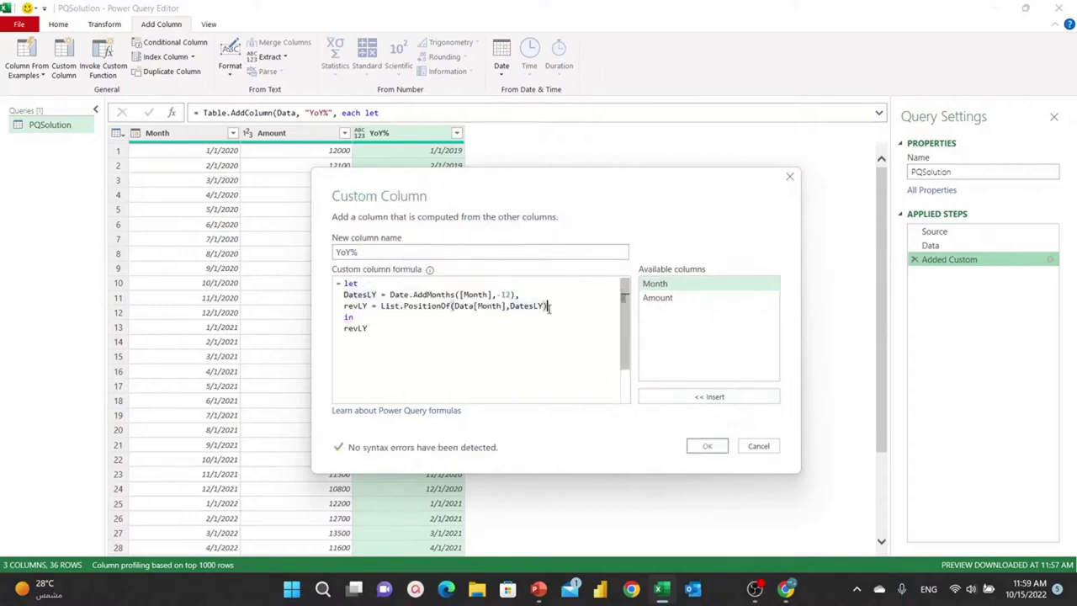
# Step: Apply the revLY formula, then reopen it and close it unchanged
pyautogui.click(705, 446)
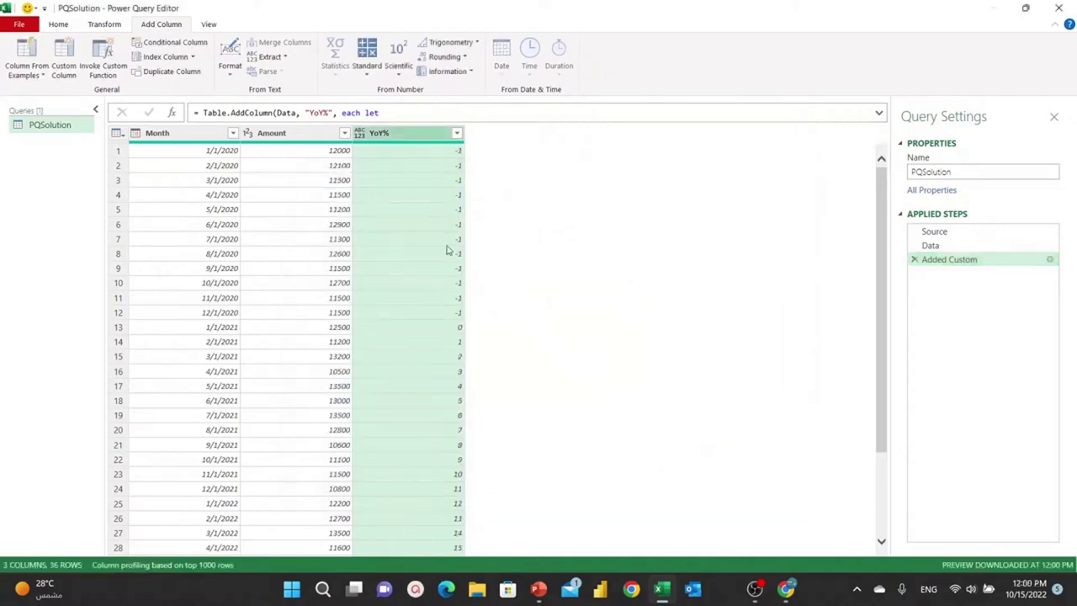
pyautogui.click(1049, 259)
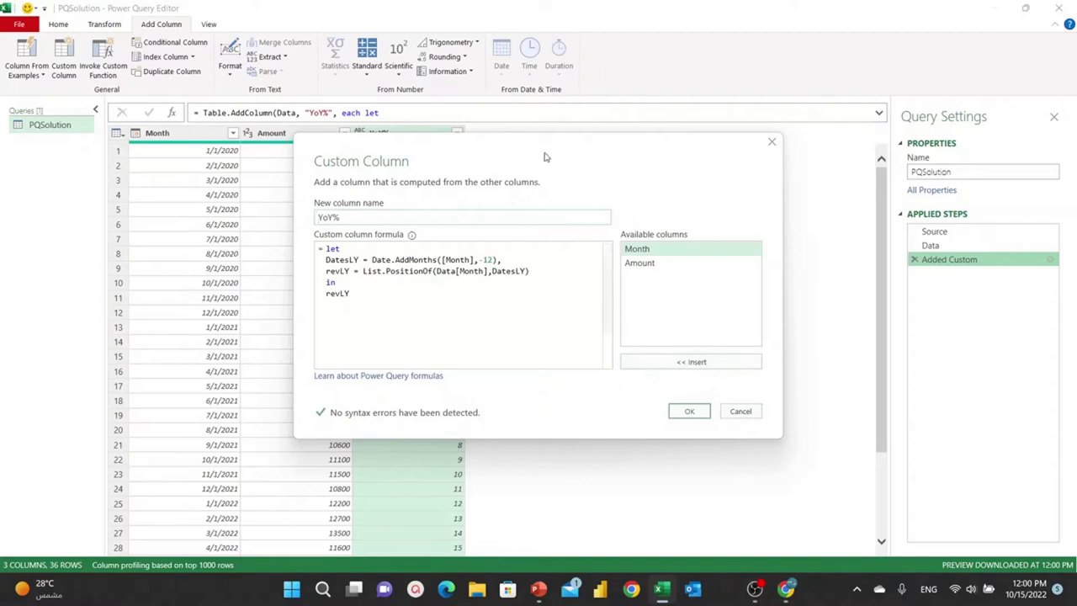
pyautogui.moveTo(544, 156); pyautogui.dragTo(638, 146)
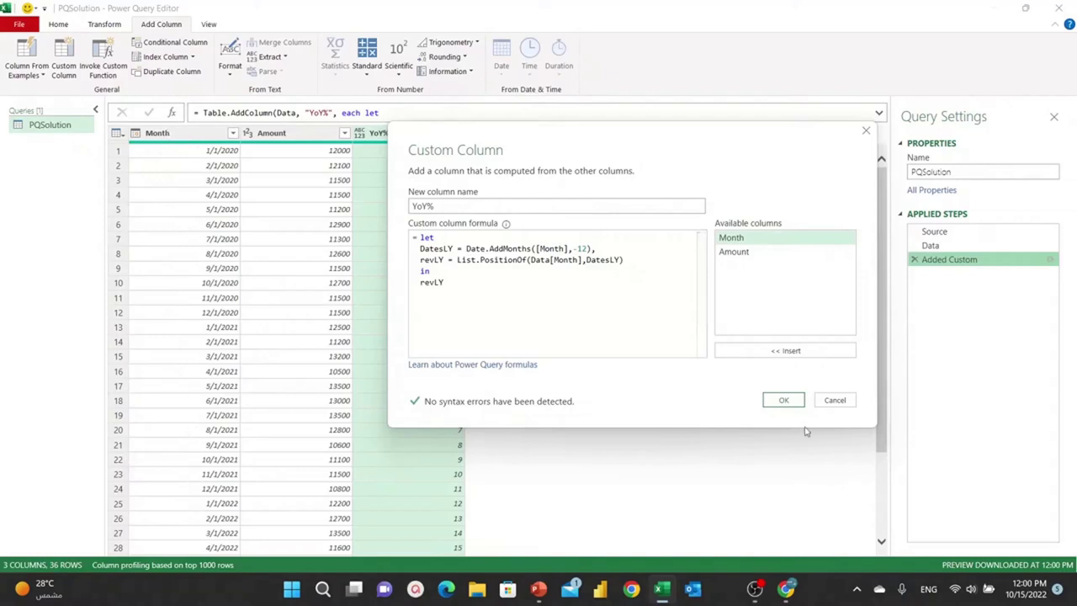
pyautogui.click(839, 404)
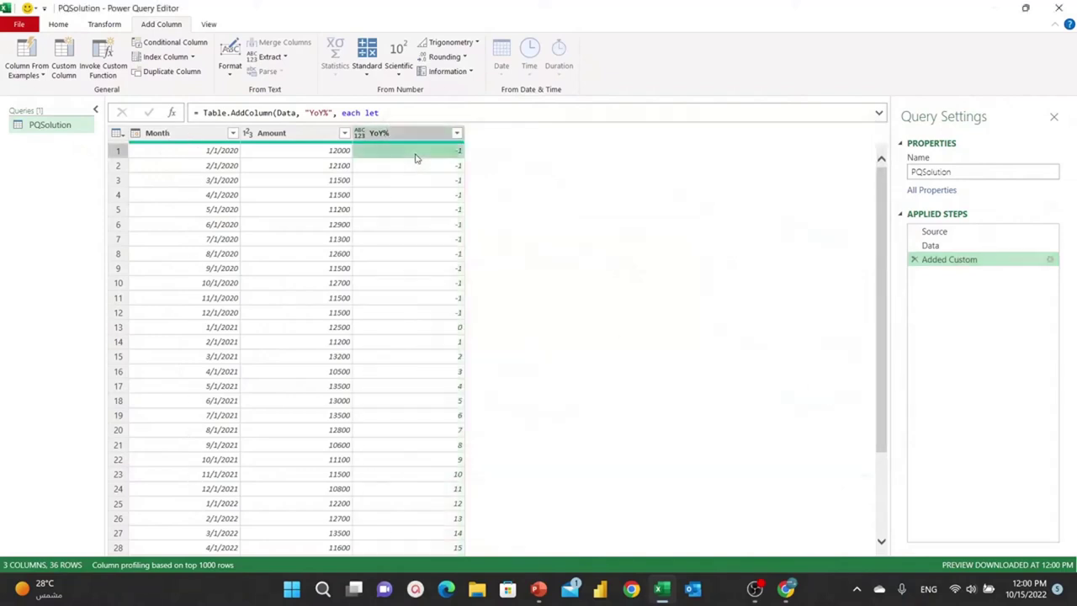
# Step: Check YoY% values: -1 for 2020 months, 0 for January 2021, rising afterward
pyautogui.click(436, 313)
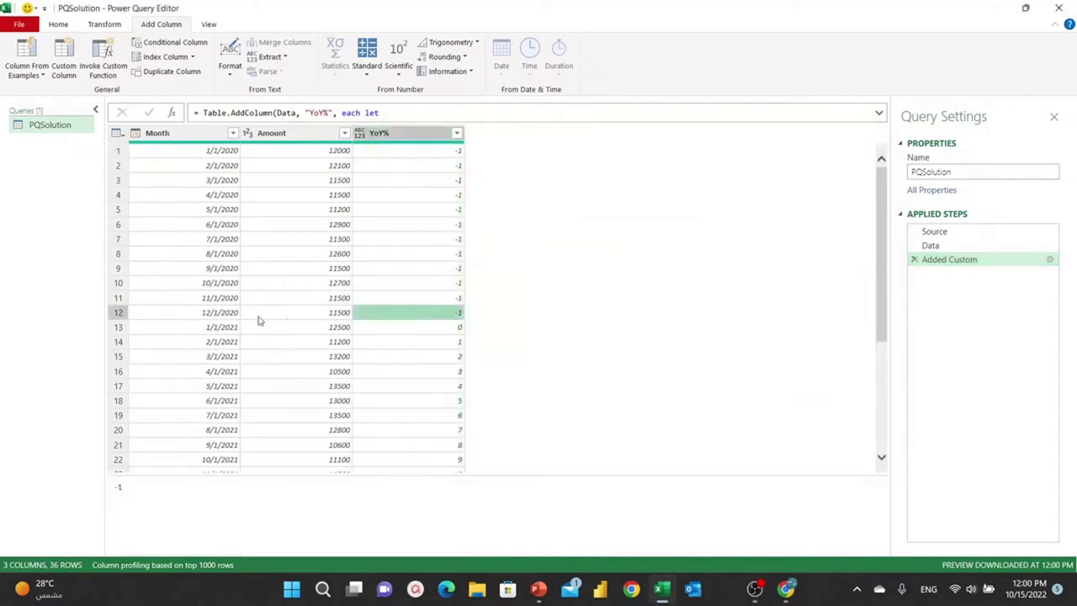
pyautogui.click(413, 152)
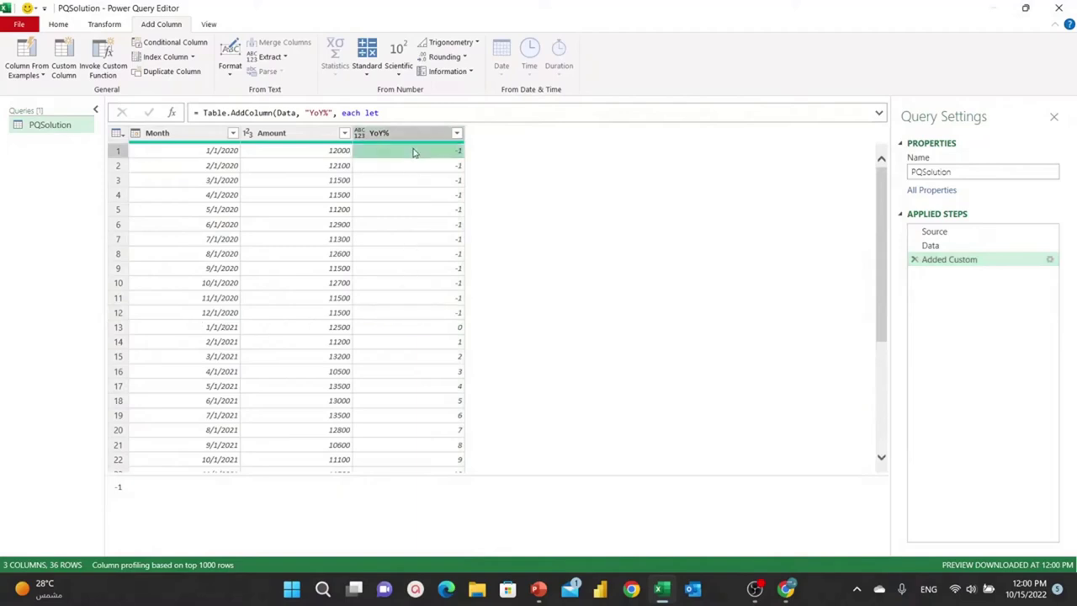
pyautogui.click(438, 316)
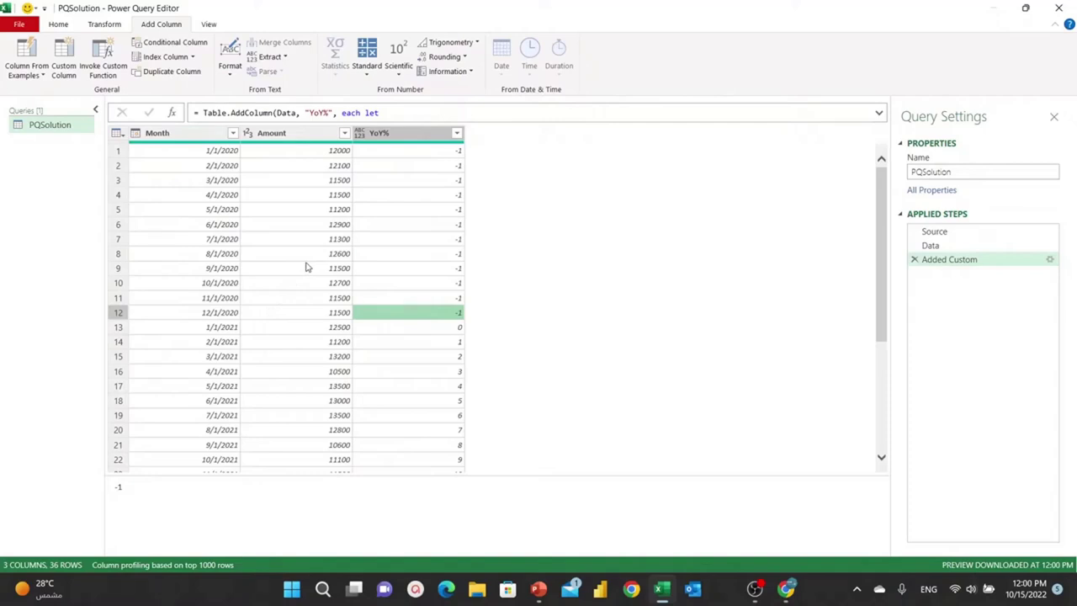
pyautogui.click(392, 329)
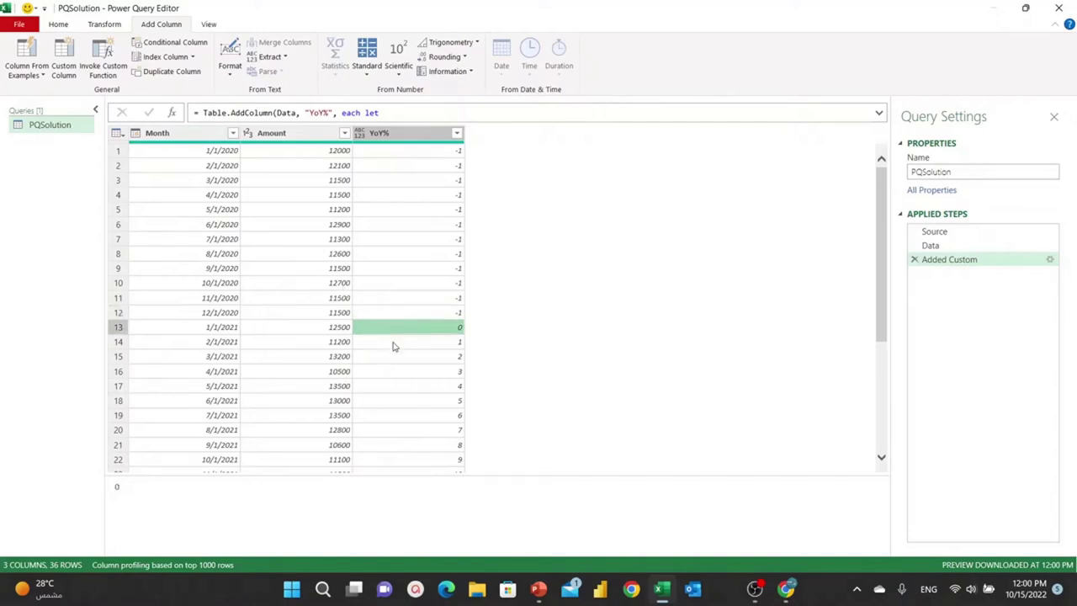
pyautogui.click(393, 345)
pyautogui.click(399, 359)
pyautogui.click(402, 373)
pyautogui.scroll(-5, 412, 398)
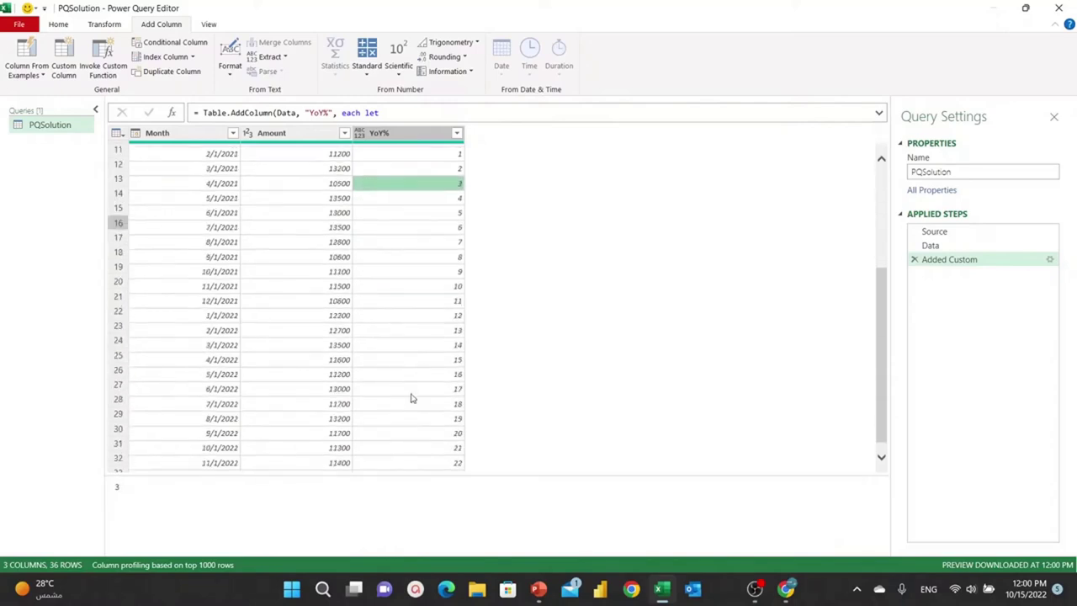
pyautogui.click(436, 465)
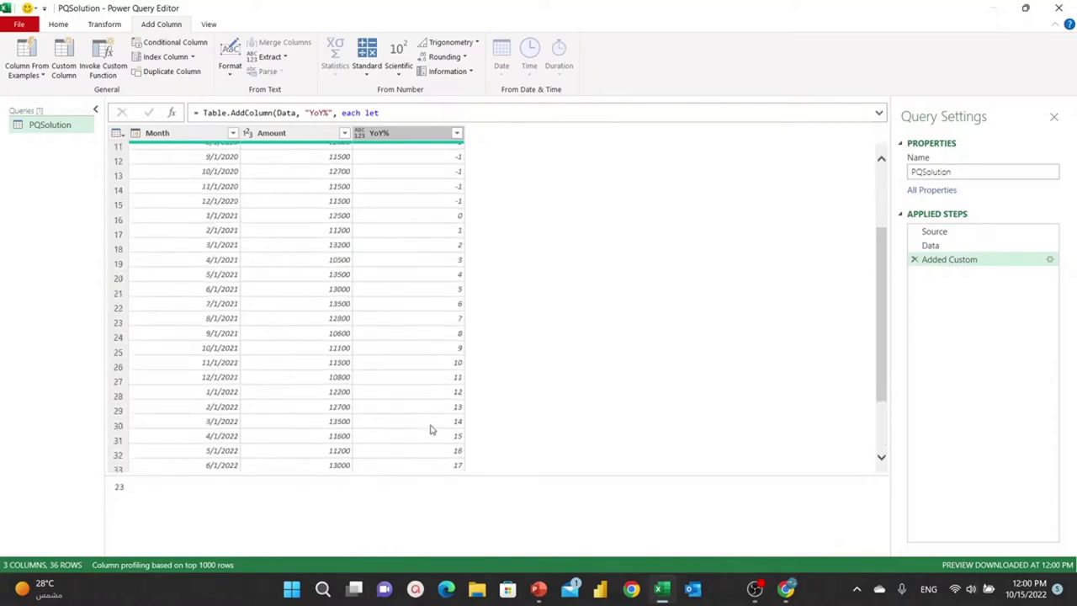
pyautogui.scroll(2, 430, 404)
pyautogui.click(430, 276)
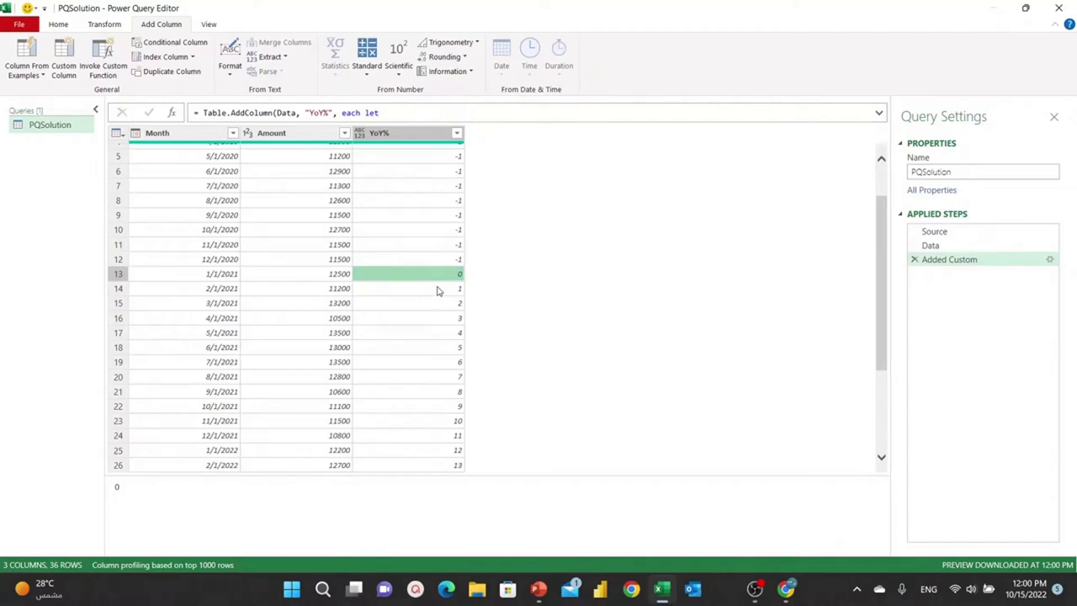
pyautogui.click(438, 288)
pyautogui.click(442, 275)
pyautogui.scroll(2, 425, 172)
pyautogui.click(428, 153)
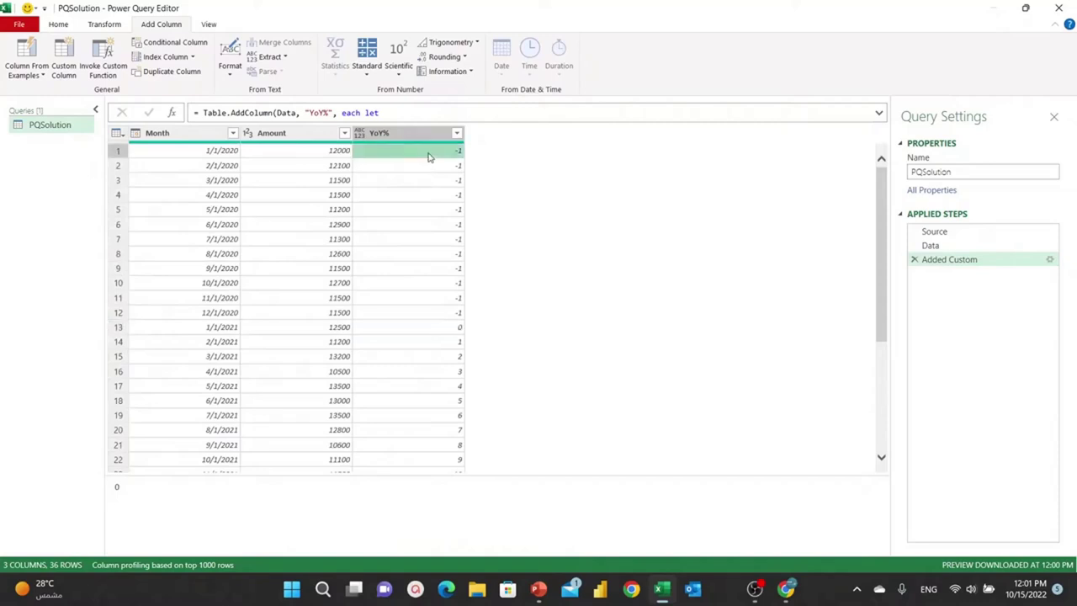
pyautogui.click(447, 333)
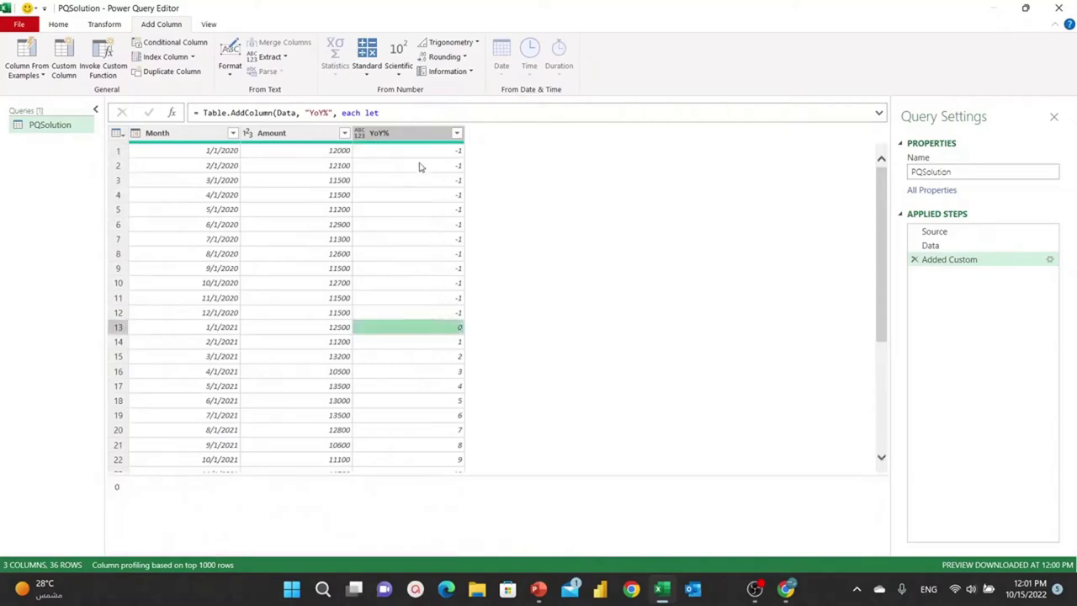
pyautogui.click(422, 153)
pyautogui.click(423, 167)
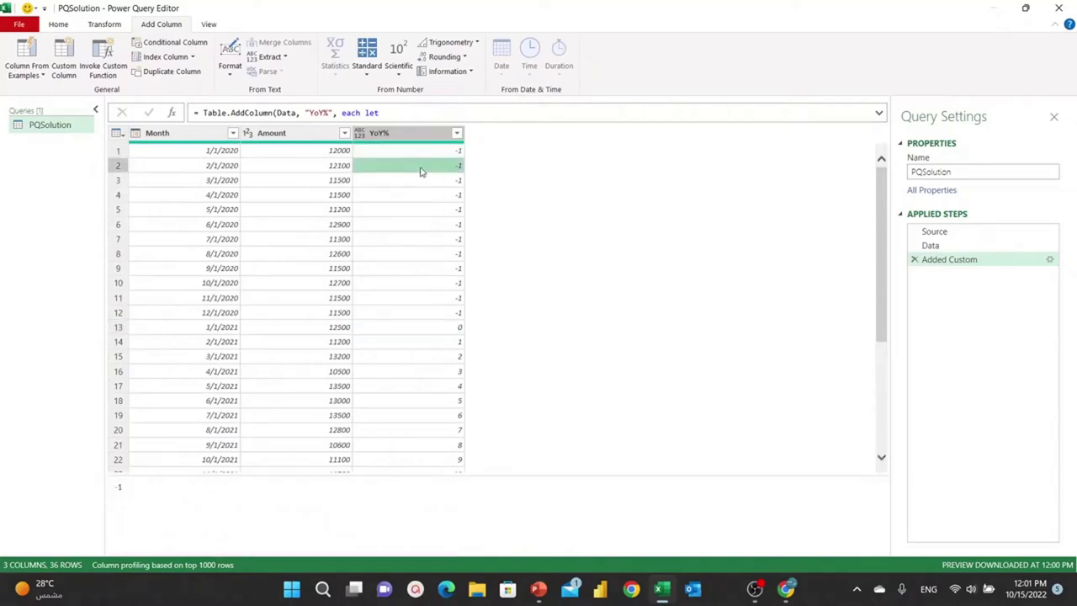
pyautogui.click(436, 313)
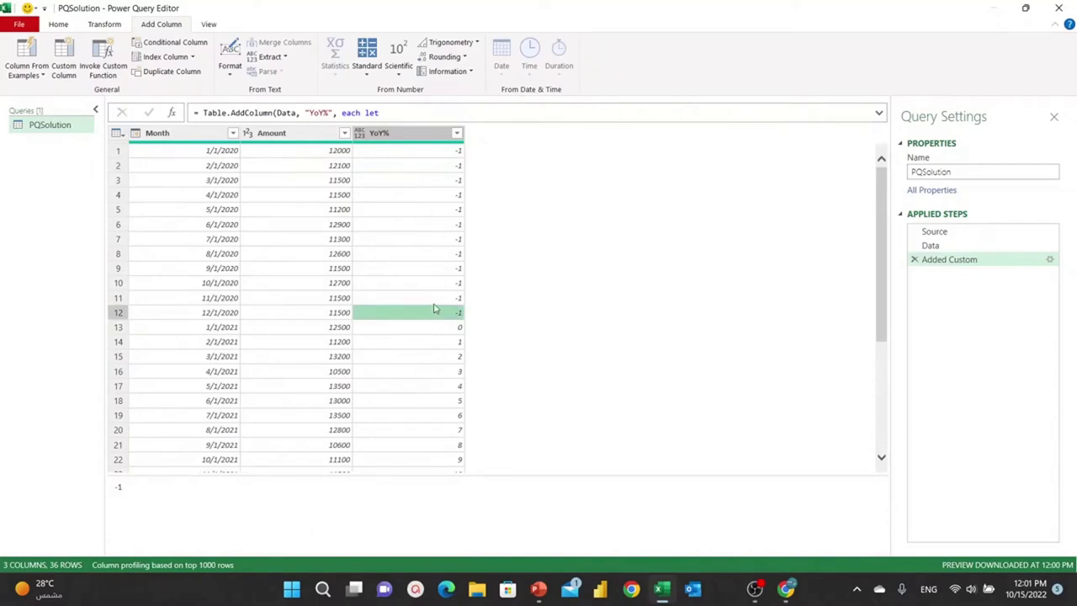
pyautogui.click(438, 333)
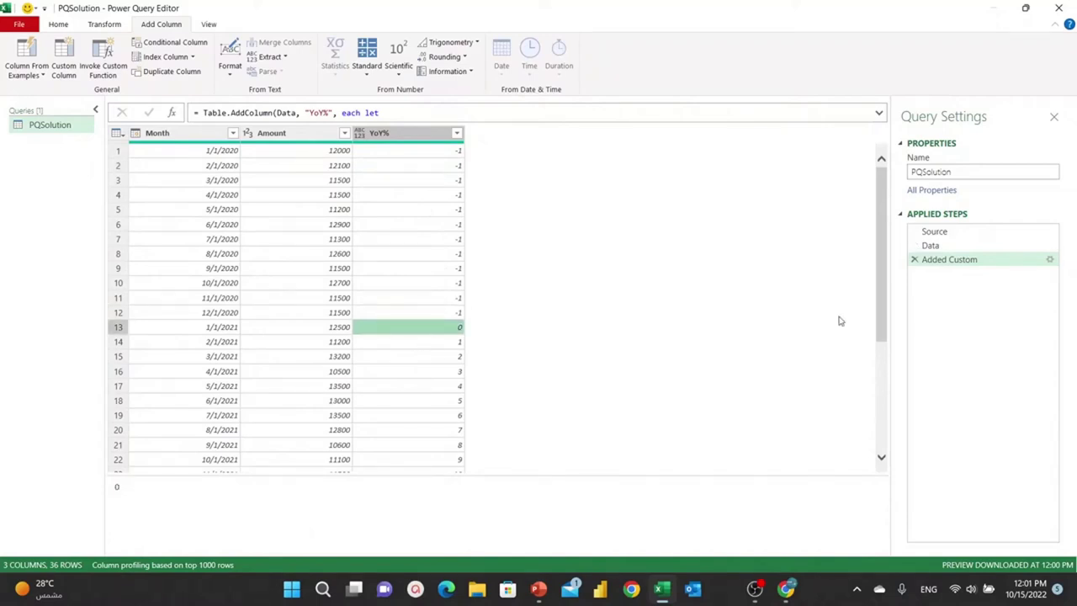
# Step: Make revLY return last year's value from Data[Amount] at the looked-up position
pyautogui.click(1049, 259)
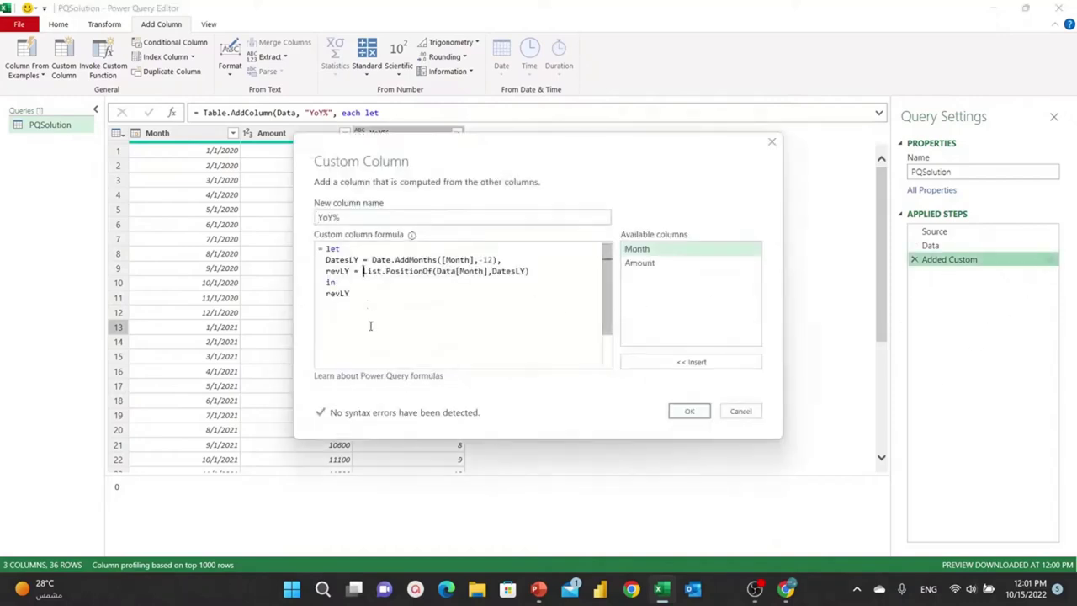
pyautogui.press('Left')
pyautogui.write('(')
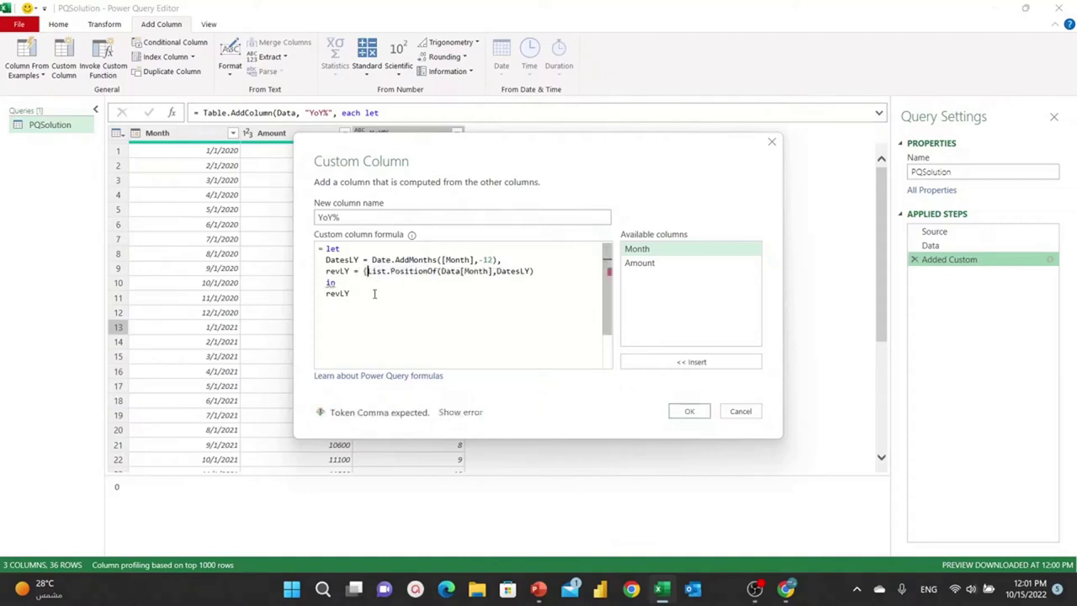
pyautogui.click(552, 271)
pyautogui.write(')')
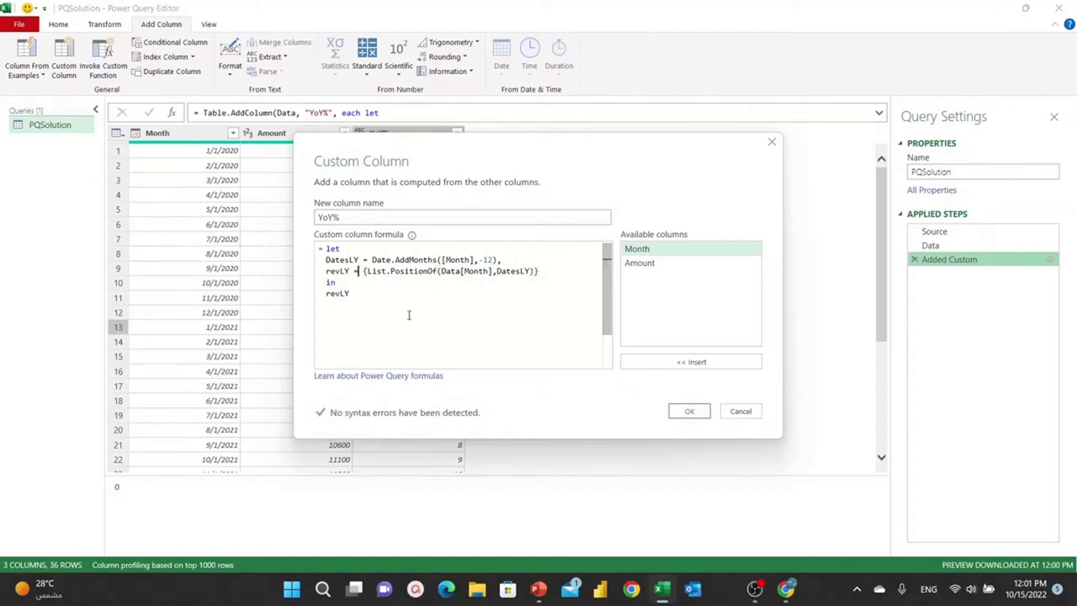
pyautogui.write('D')
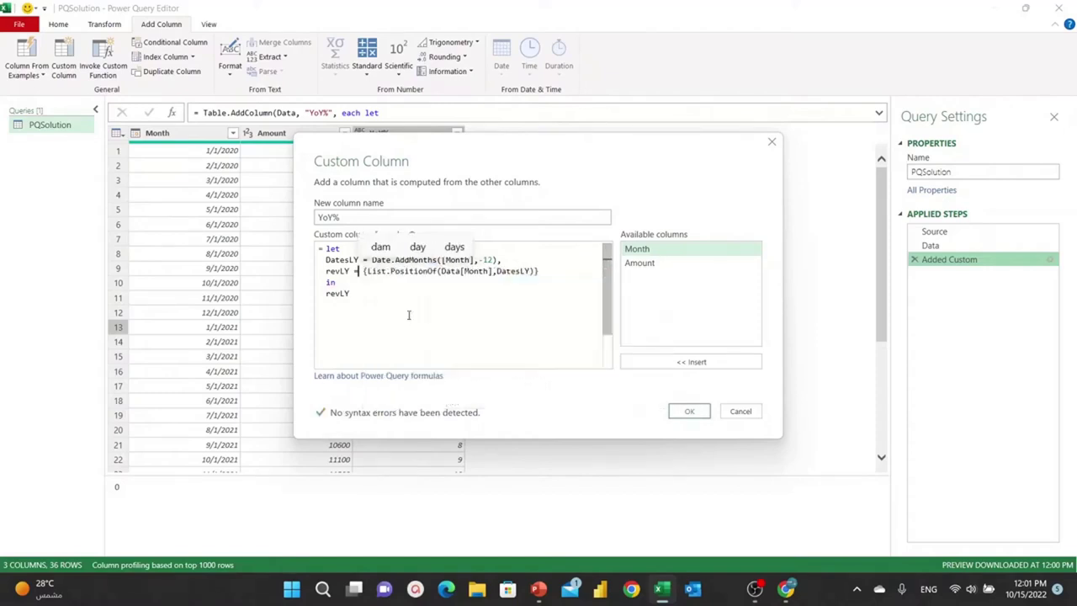
pyautogui.write('ata')
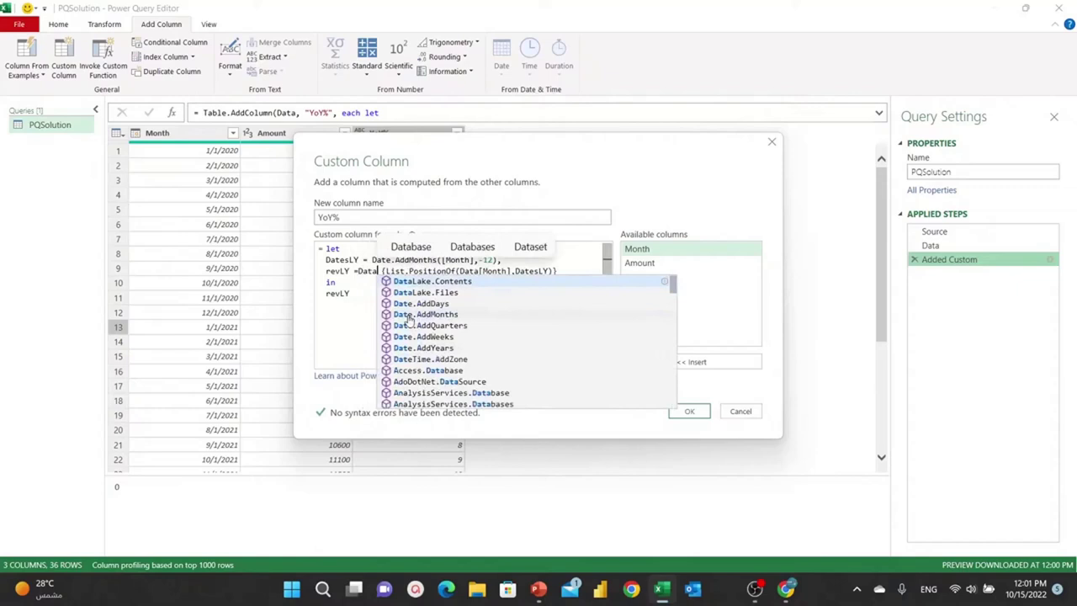
pyautogui.write('[')
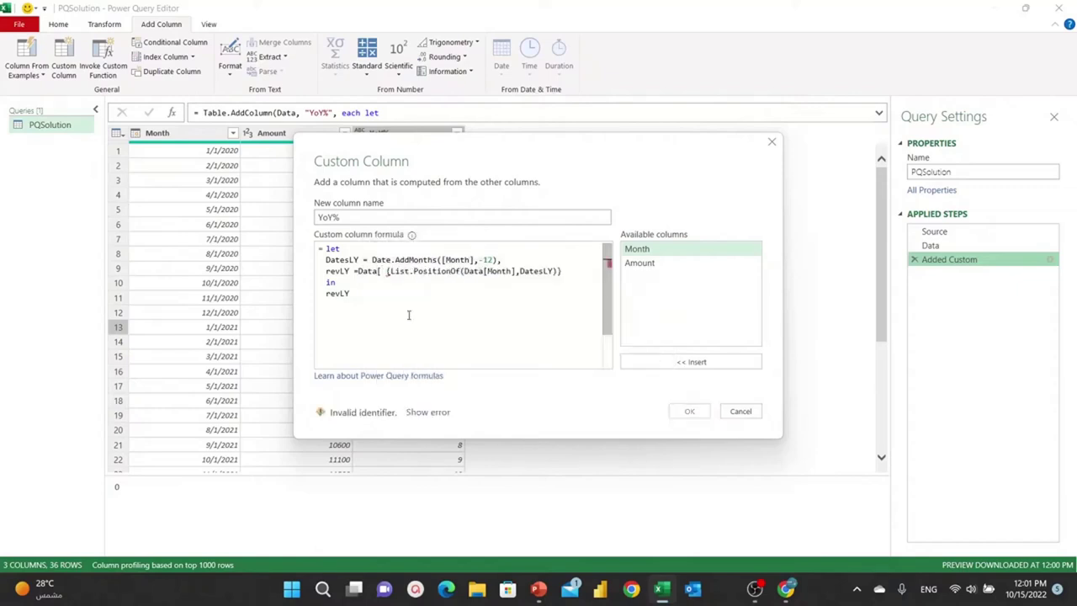
pyautogui.write('Amount')
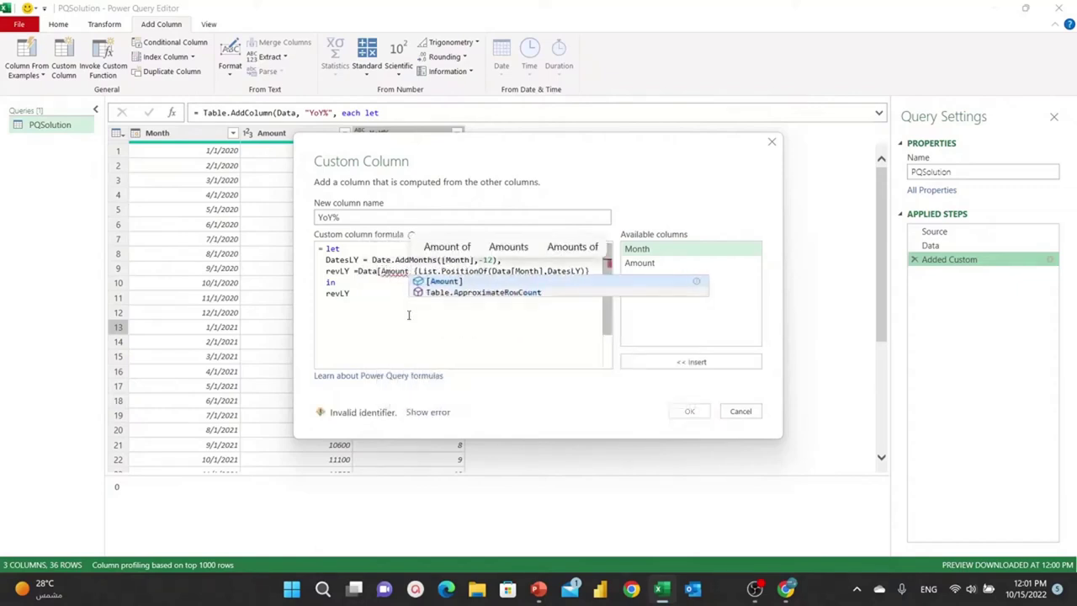
pyautogui.write(']')
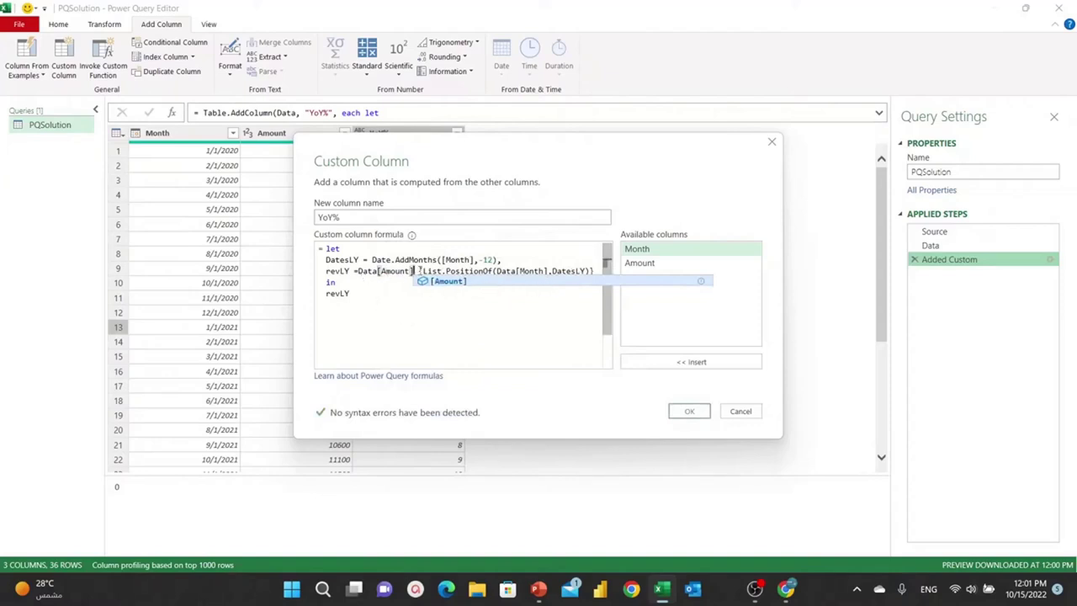
pyautogui.moveTo(595, 271); pyautogui.dragTo(420, 278)
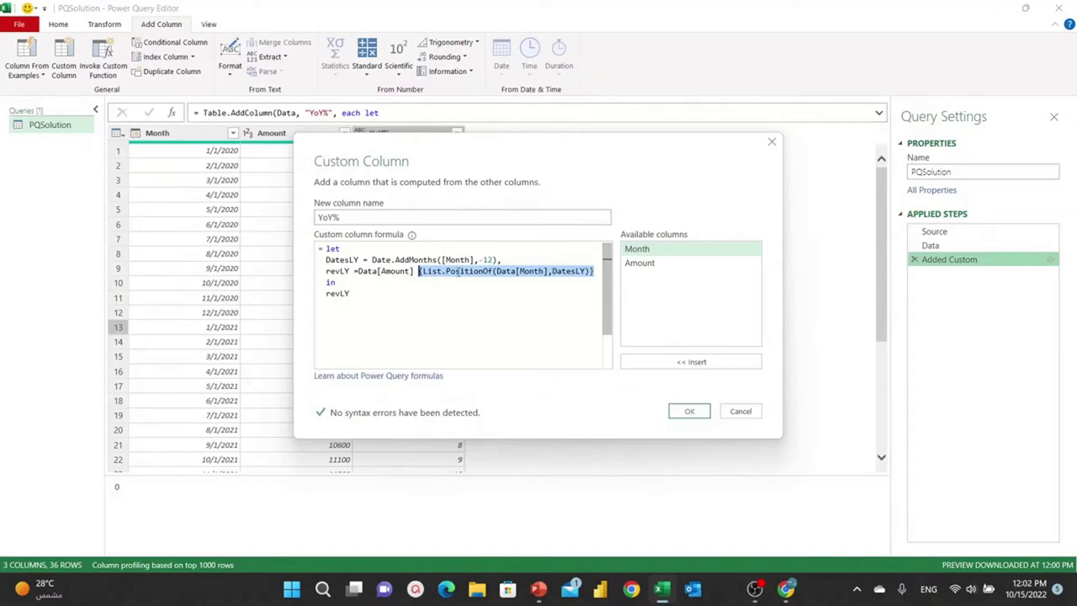
pyautogui.click(689, 411)
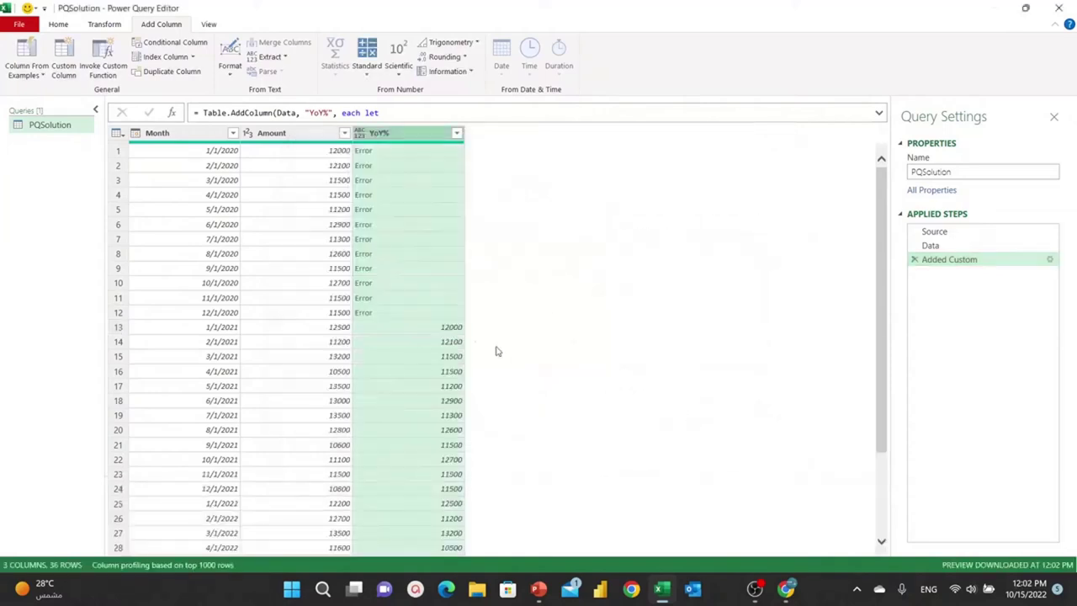
# Step: Read the 2020 rows' 'index cannot be negative' error, then reopen the YoY% formula
pyautogui.click(438, 153)
pyautogui.scroll(-2, 472, 272)
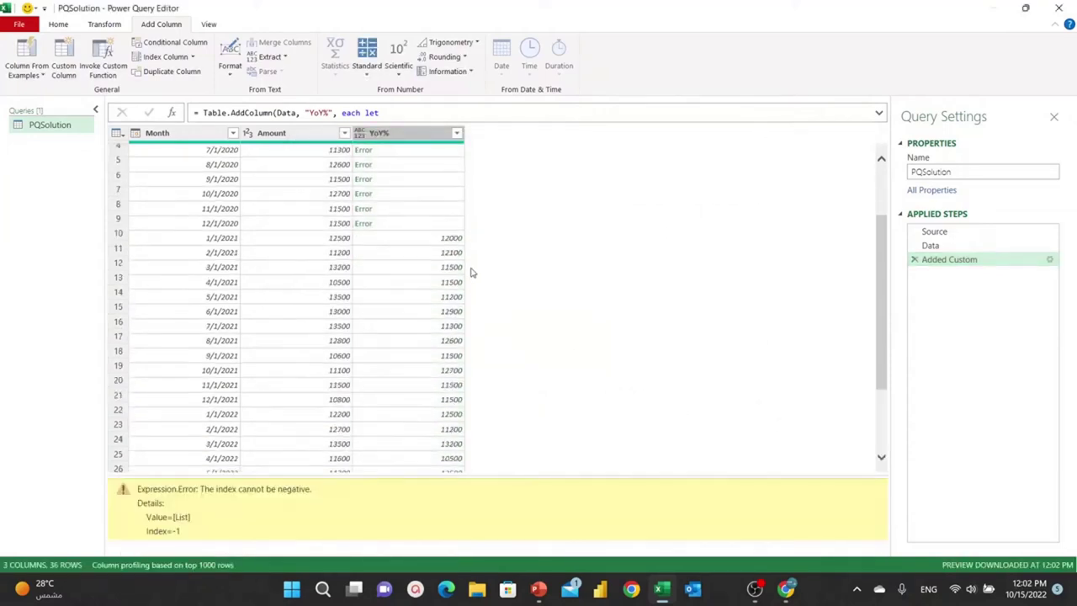
pyautogui.scroll(1, 476, 270)
pyautogui.click(436, 279)
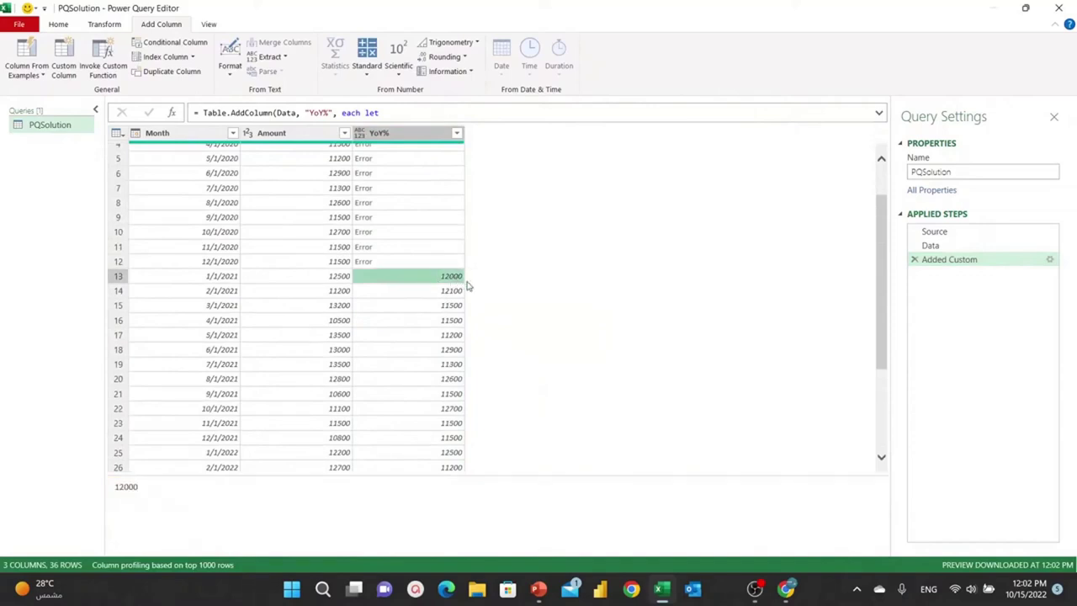
pyautogui.scroll(2, 461, 297)
pyautogui.click(444, 154)
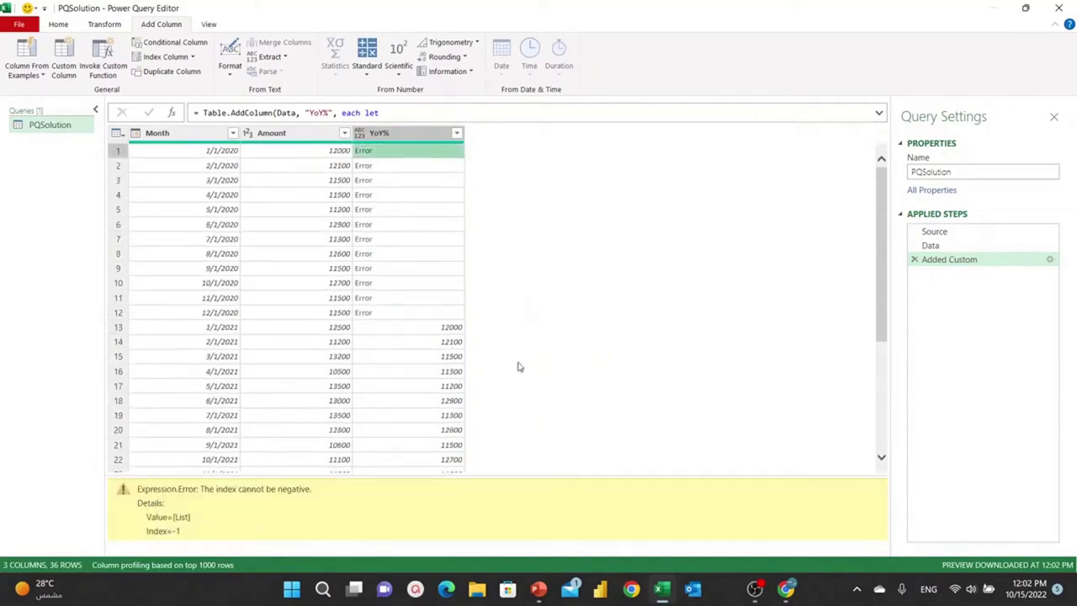
pyautogui.click(1050, 259)
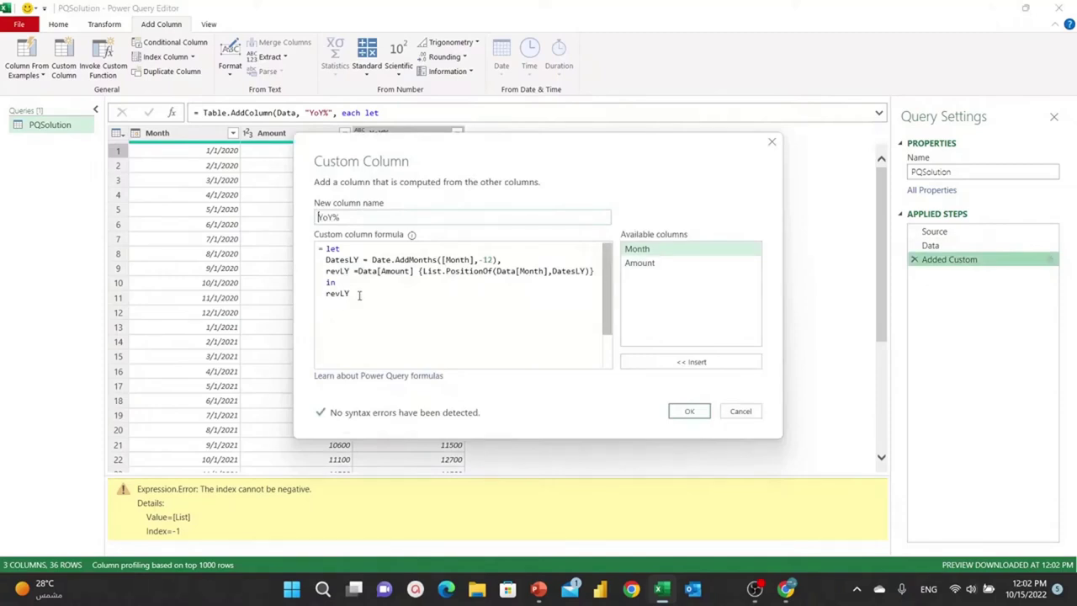
# Step: Add vsLY = [Amount] - revLY and return vsLY as the YoY% result
pyautogui.click(594, 271)
pyautogui.write(',')
pyautogui.press('Return')
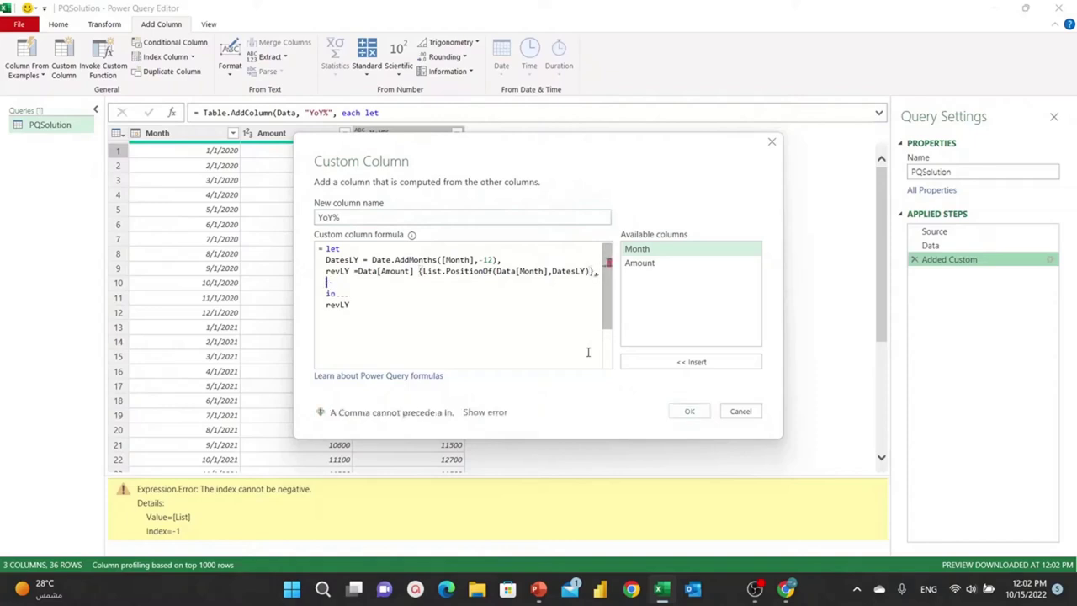
pyautogui.write('vsLY')
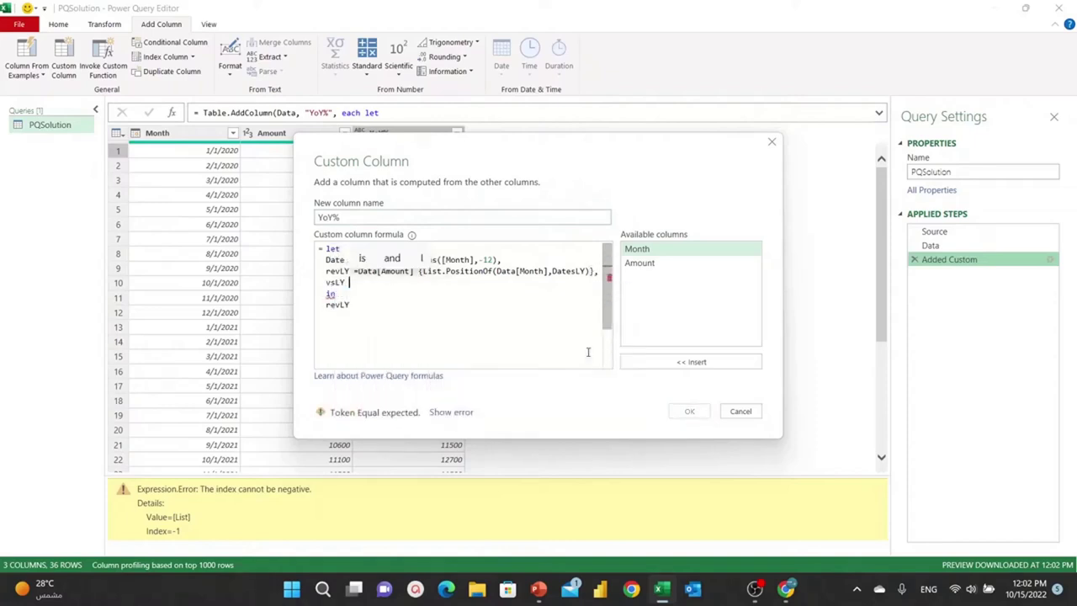
pyautogui.write(' =')
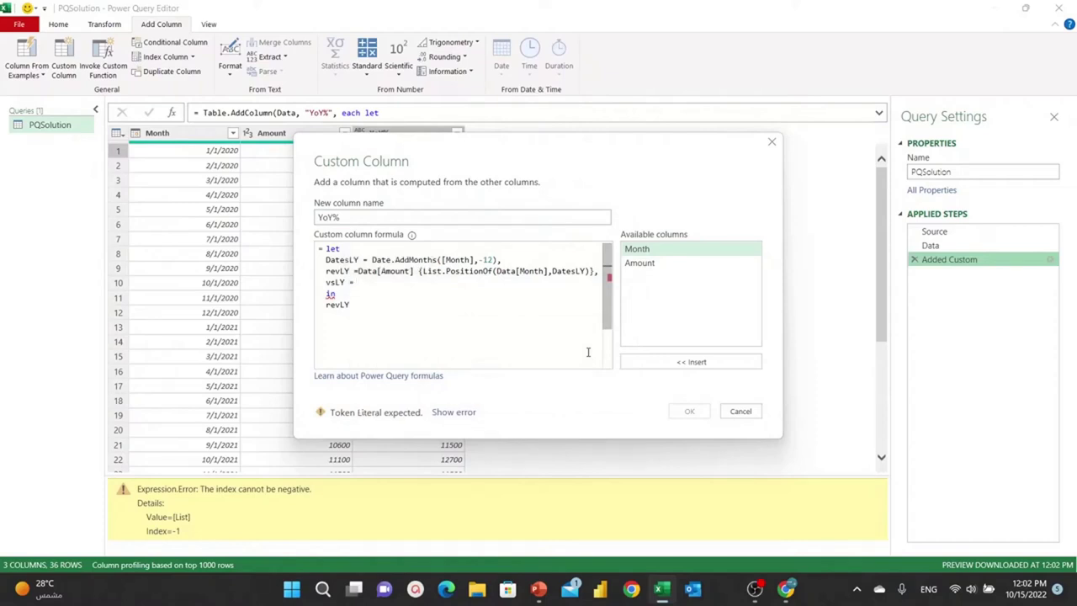
pyautogui.doubleClick(659, 265)
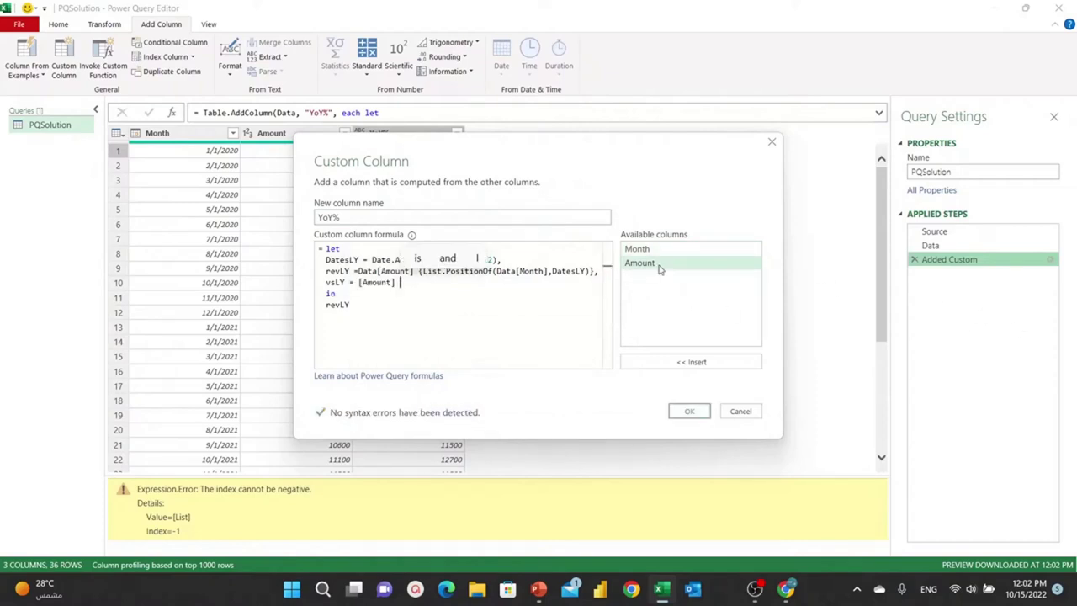
pyautogui.write('- ')
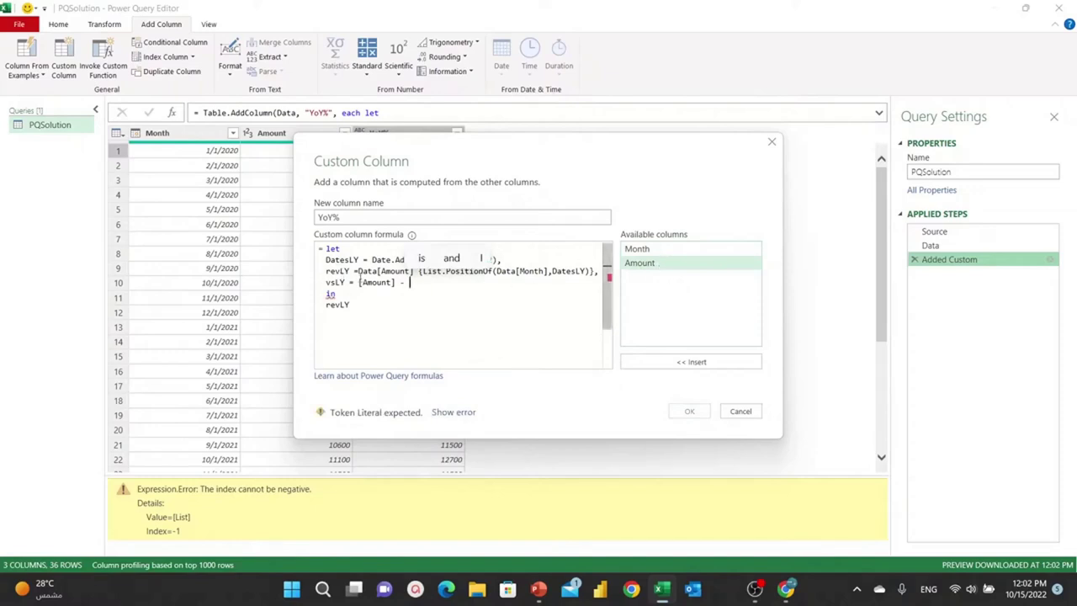
pyautogui.write('revLY')
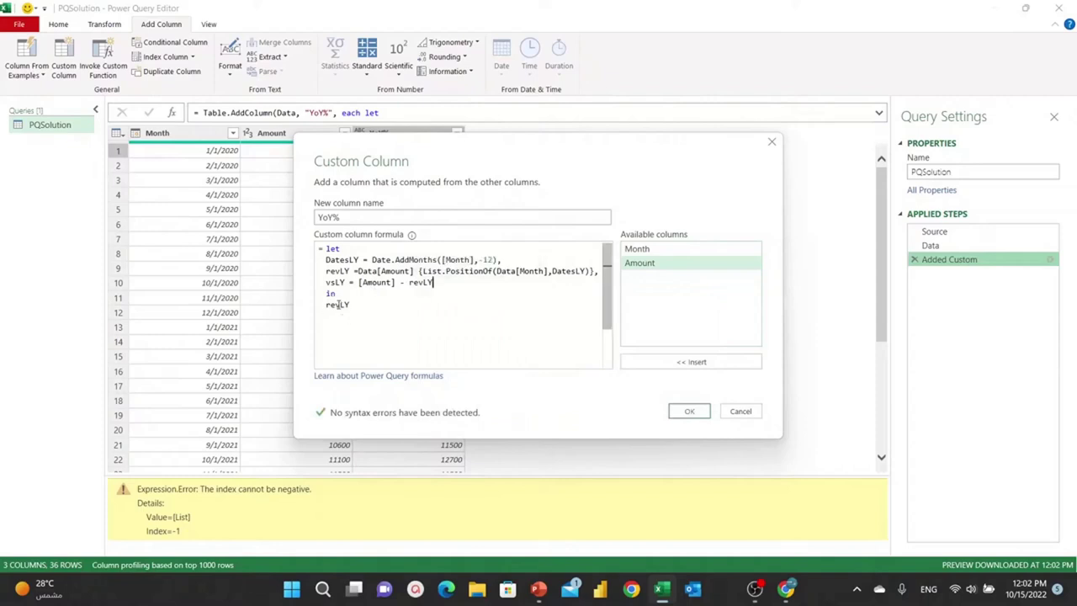
pyautogui.doubleClick(337, 304)
pyautogui.write('vsLY')
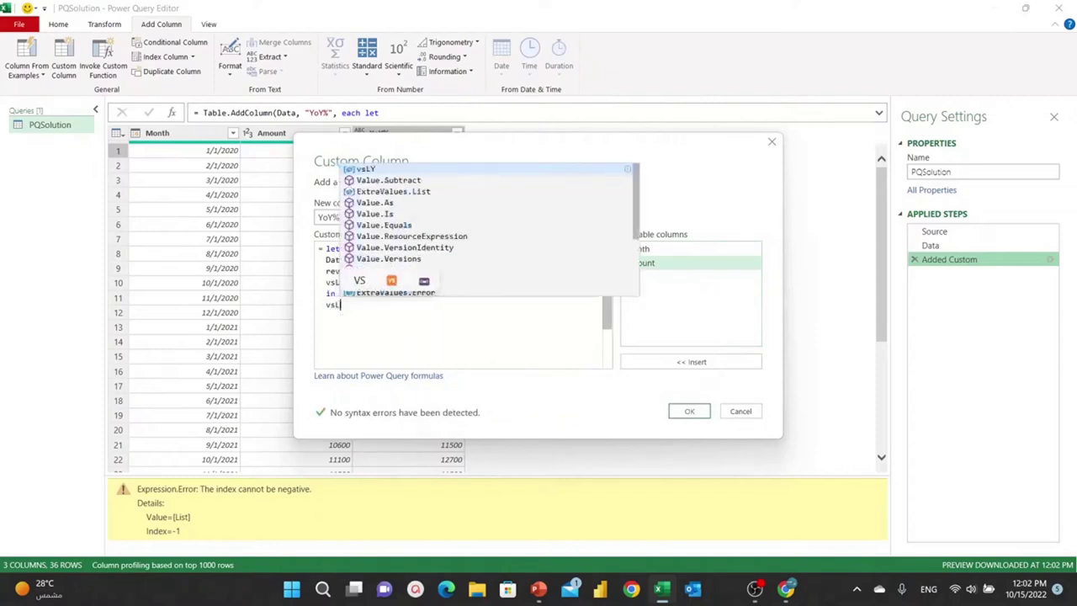
pyautogui.click(353, 313)
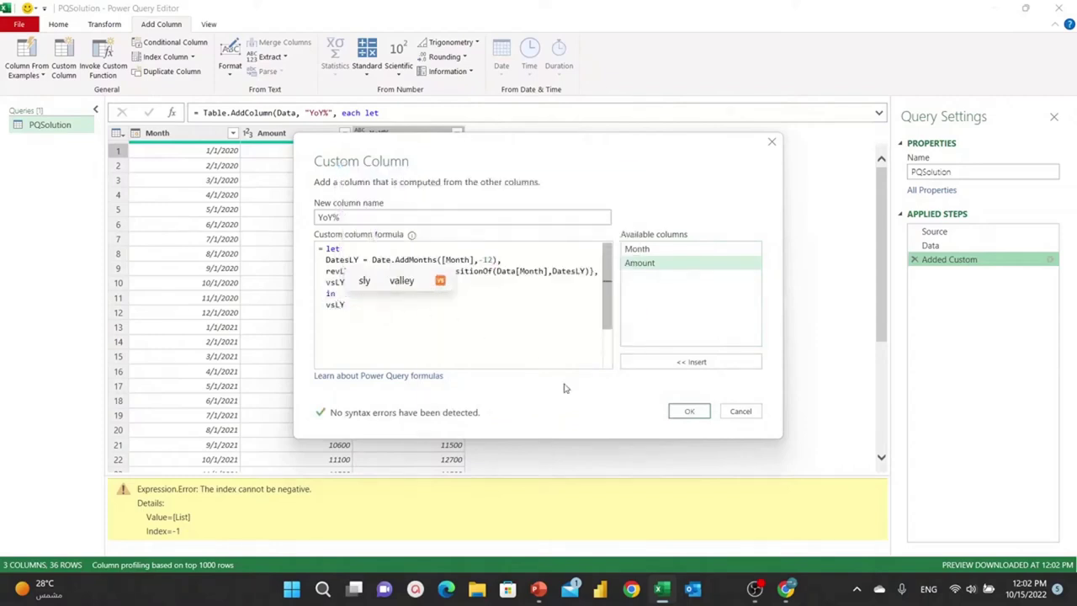
pyautogui.click(685, 411)
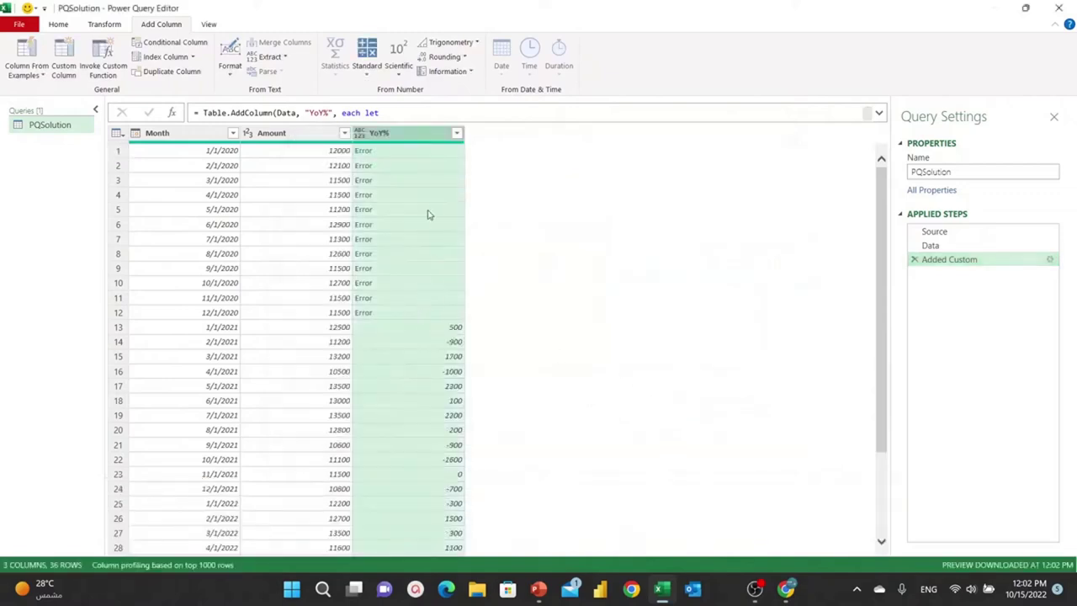
pyautogui.scroll(-2, 446, 228)
pyautogui.click(448, 265)
pyautogui.click(447, 280)
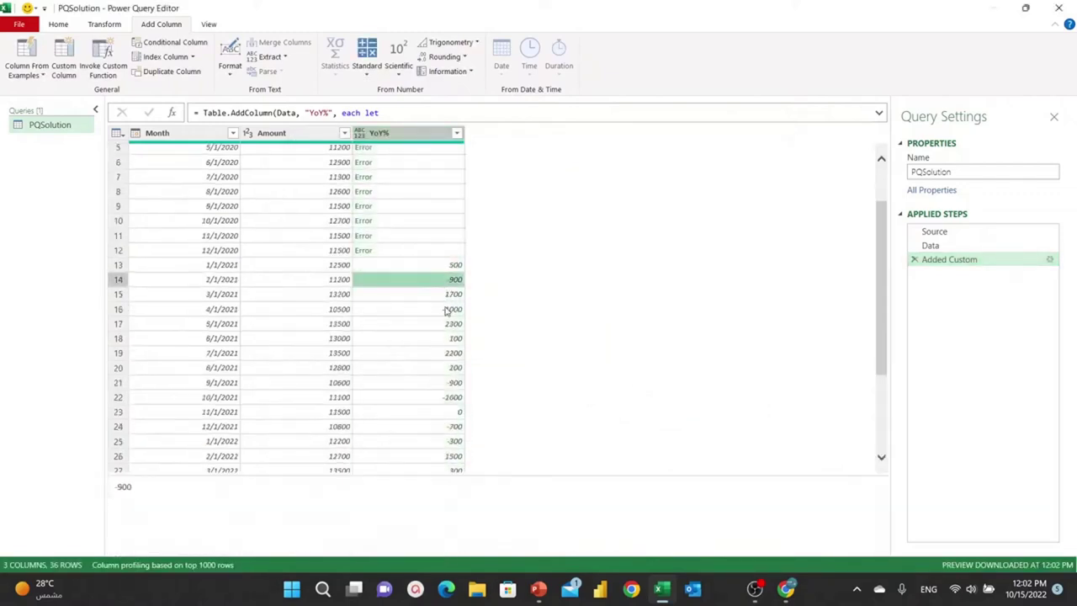
pyautogui.click(448, 294)
pyautogui.scroll(2, 449, 291)
pyautogui.click(407, 151)
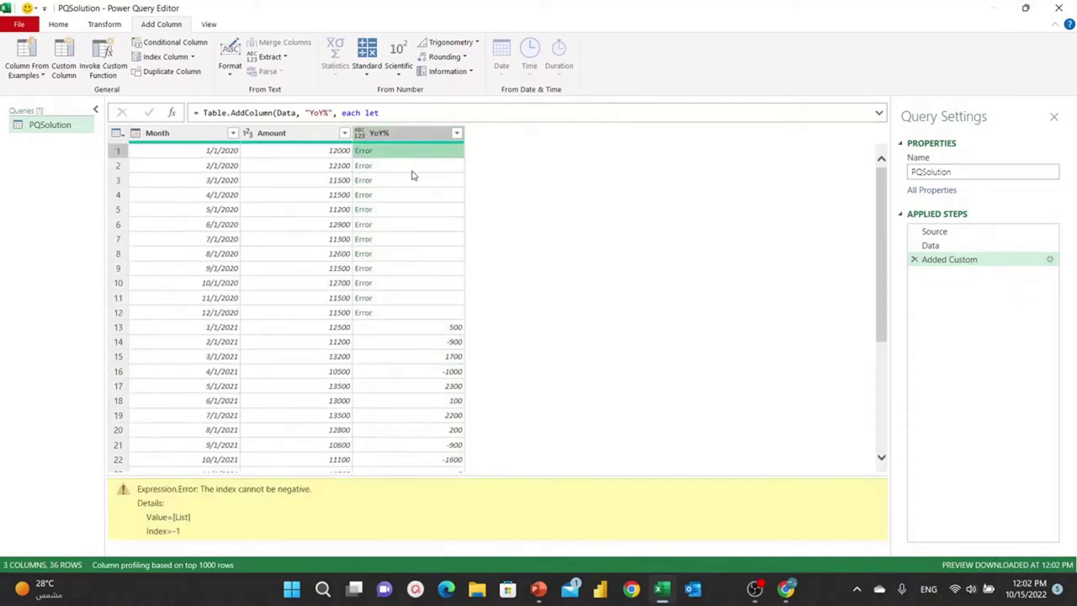
pyautogui.click(412, 180)
pyautogui.click(413, 194)
pyautogui.scroll(-2, 458, 387)
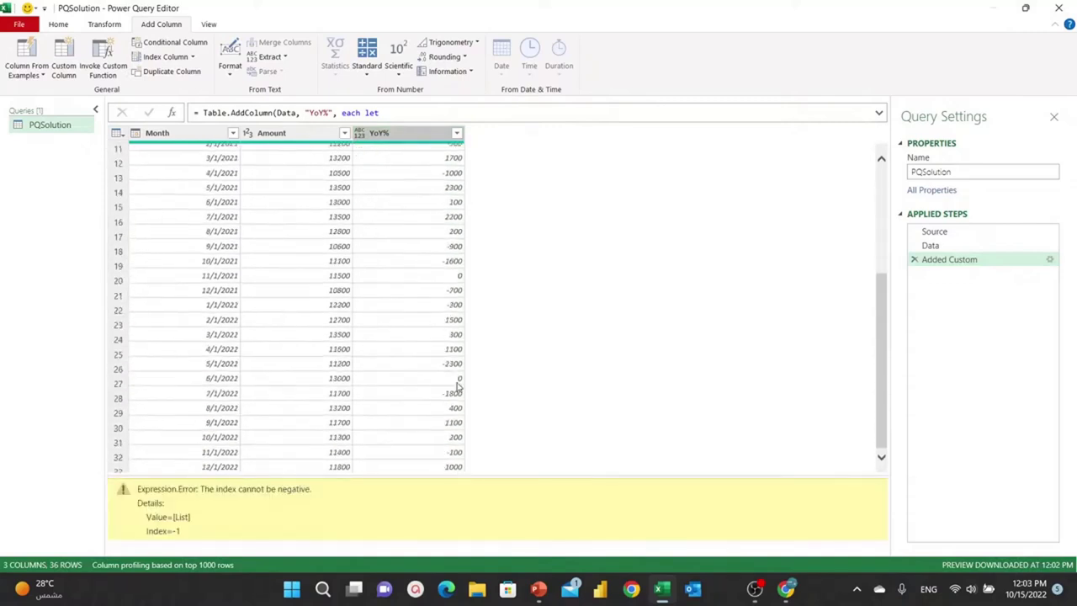
pyautogui.scroll(2, 457, 387)
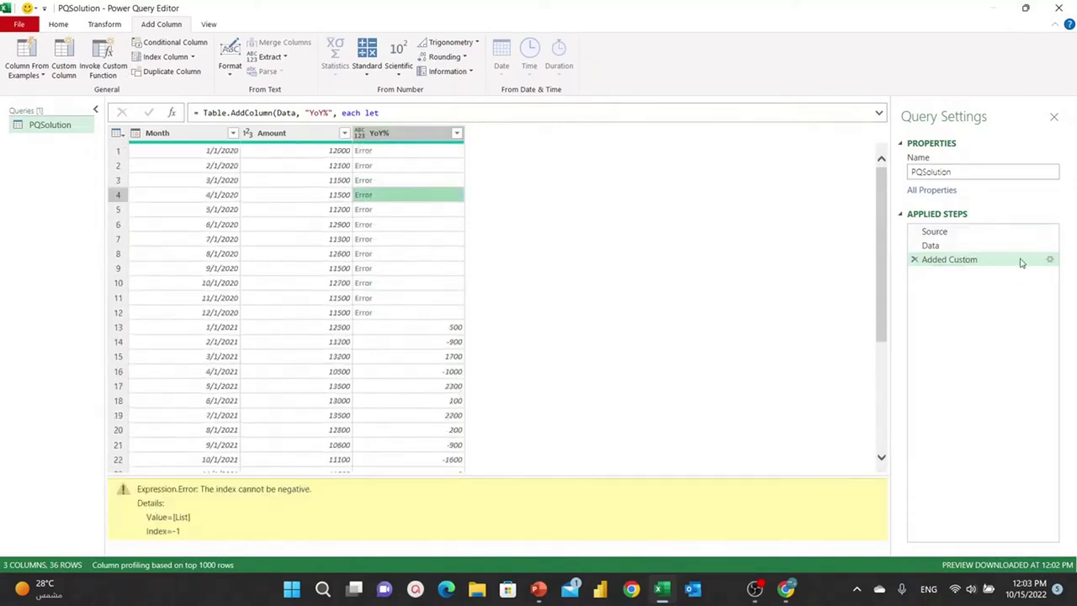
# Step: Change the YoY% result to vsLY/revLY, giving ratios like 0.041666667 for January 2021
pyautogui.click(1049, 260)
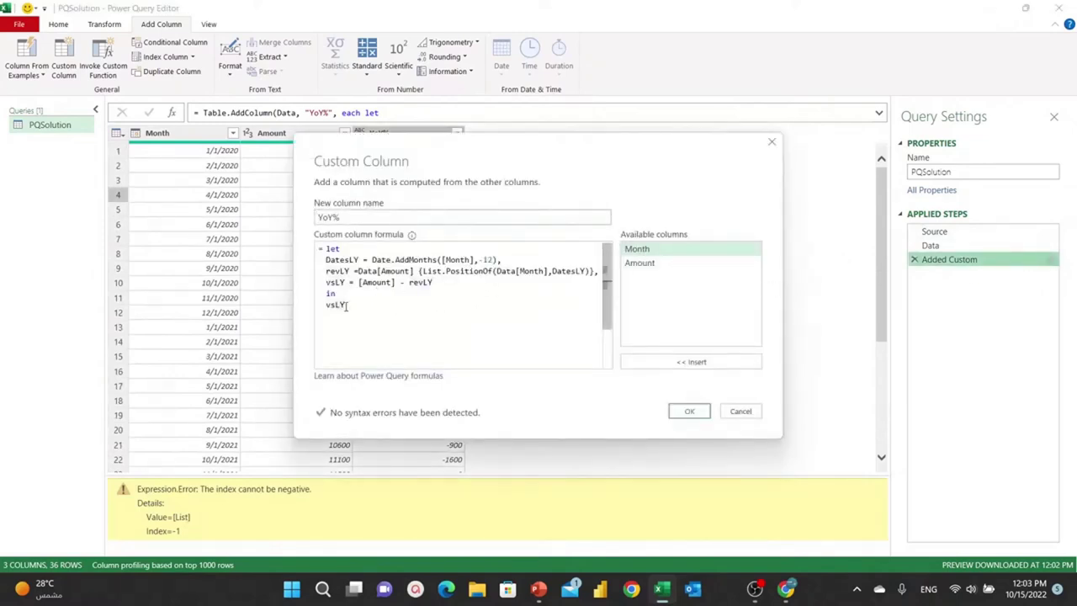
pyautogui.moveTo(346, 305); pyautogui.dragTo(325, 306)
pyautogui.click(351, 305)
pyautogui.write('/')
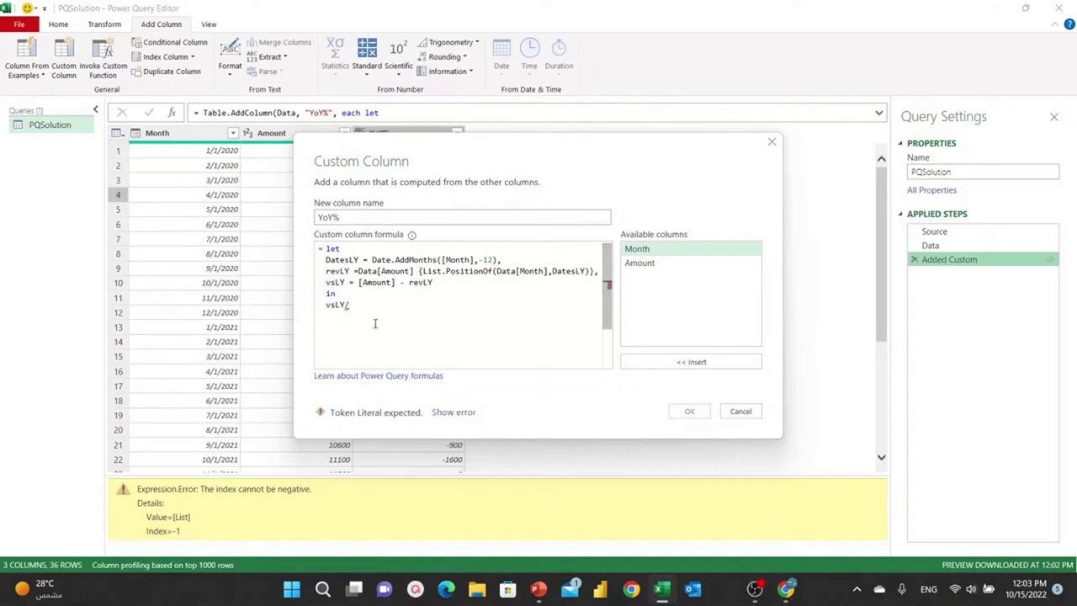
pyautogui.write('re')
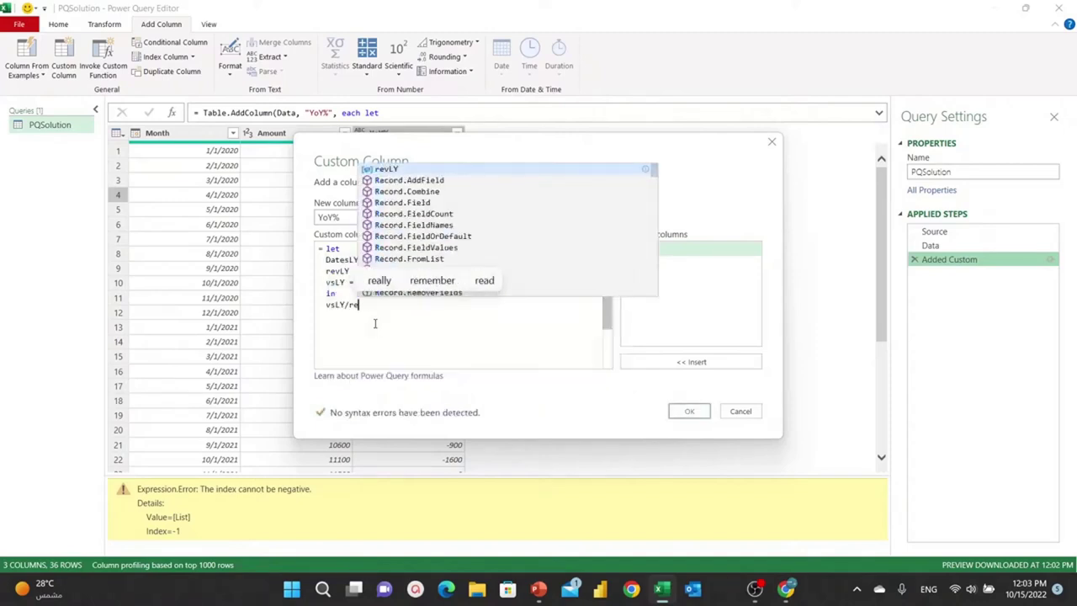
pyautogui.click(404, 170)
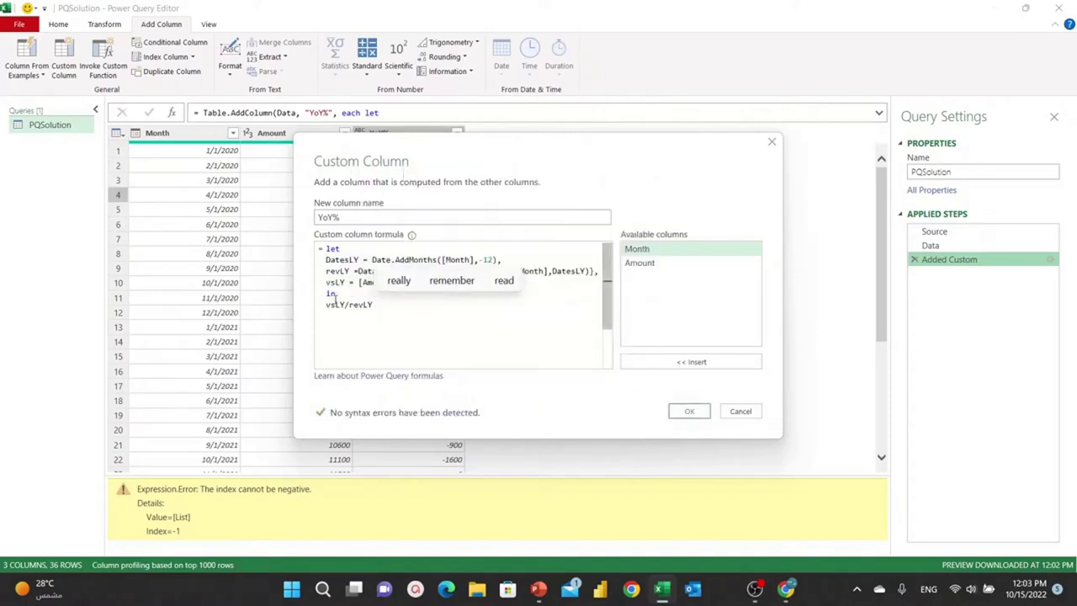
pyautogui.doubleClick(334, 305)
pyautogui.doubleClick(353, 305)
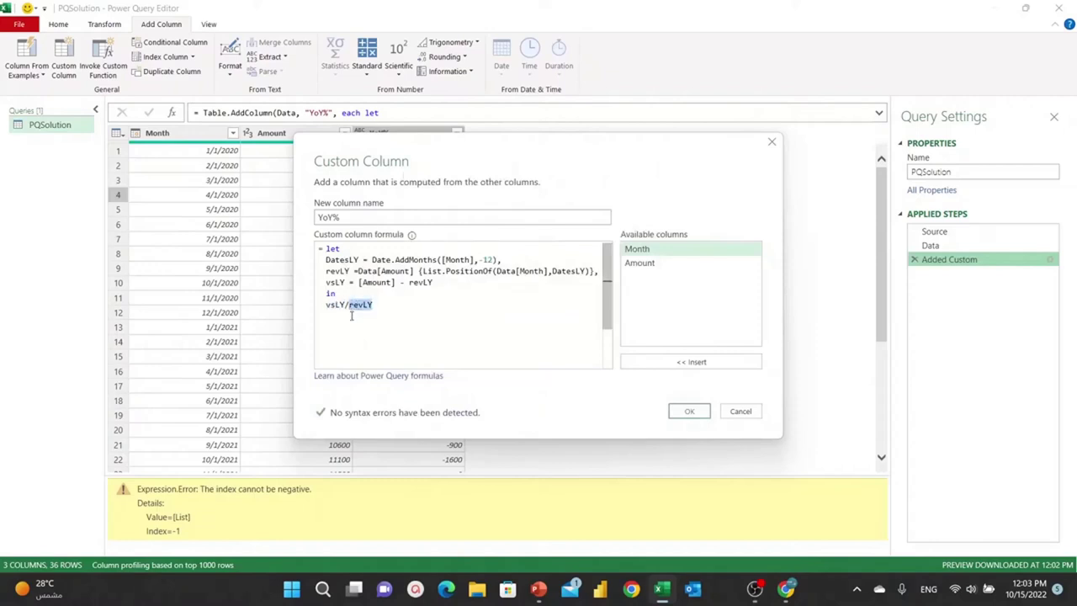
pyautogui.doubleClick(336, 305)
pyautogui.doubleClick(356, 305)
pyautogui.doubleClick(336, 306)
pyautogui.click(688, 412)
pyautogui.scroll(-3, 470, 263)
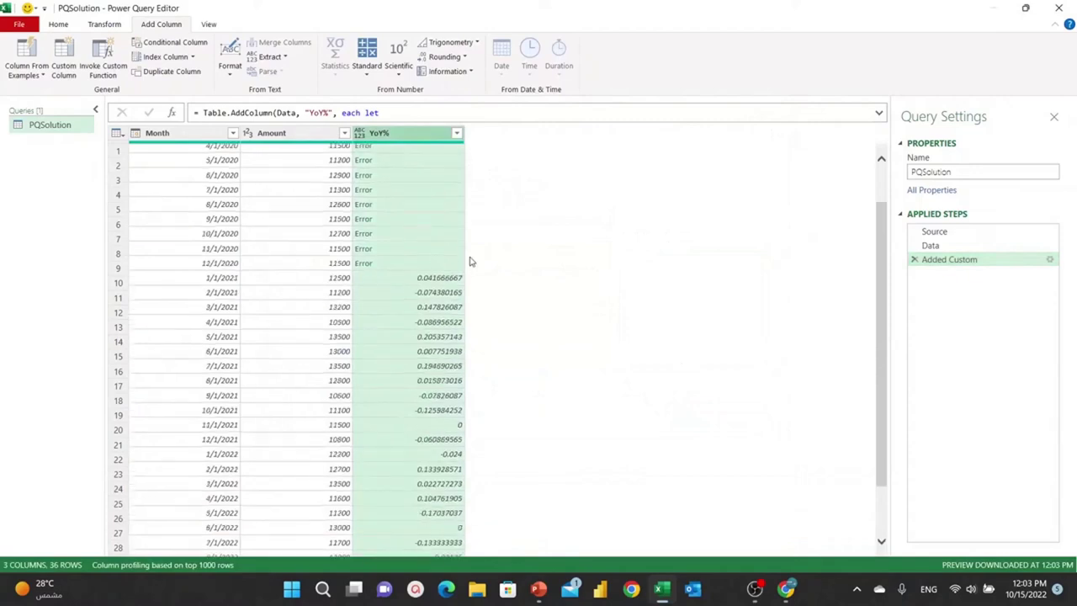
pyautogui.scroll(3, 442, 267)
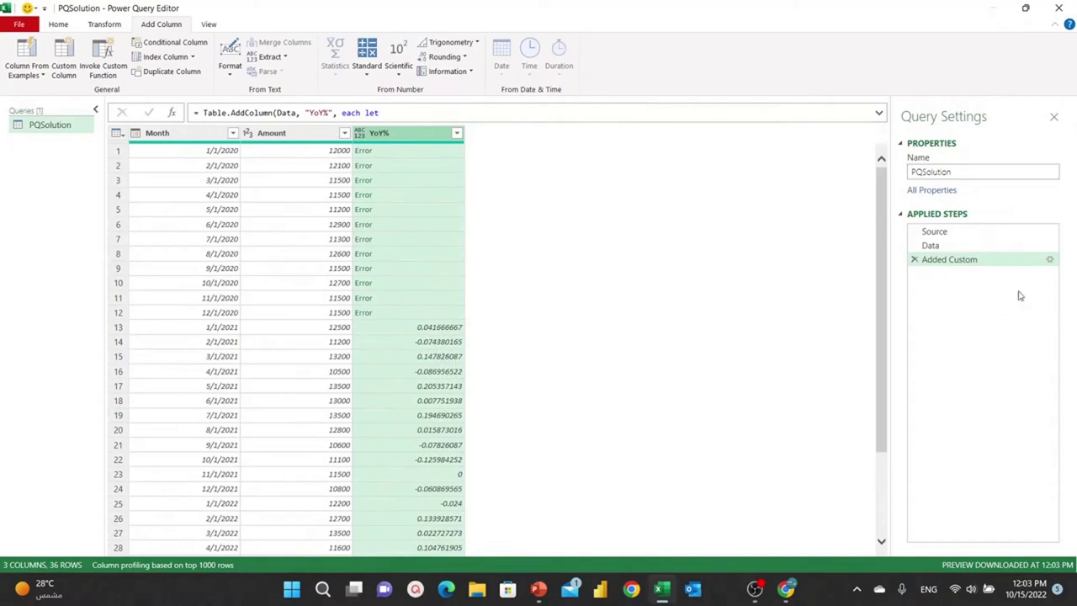
# Step: Put try before the let block and add an otherwise line after it
pyautogui.click(1050, 261)
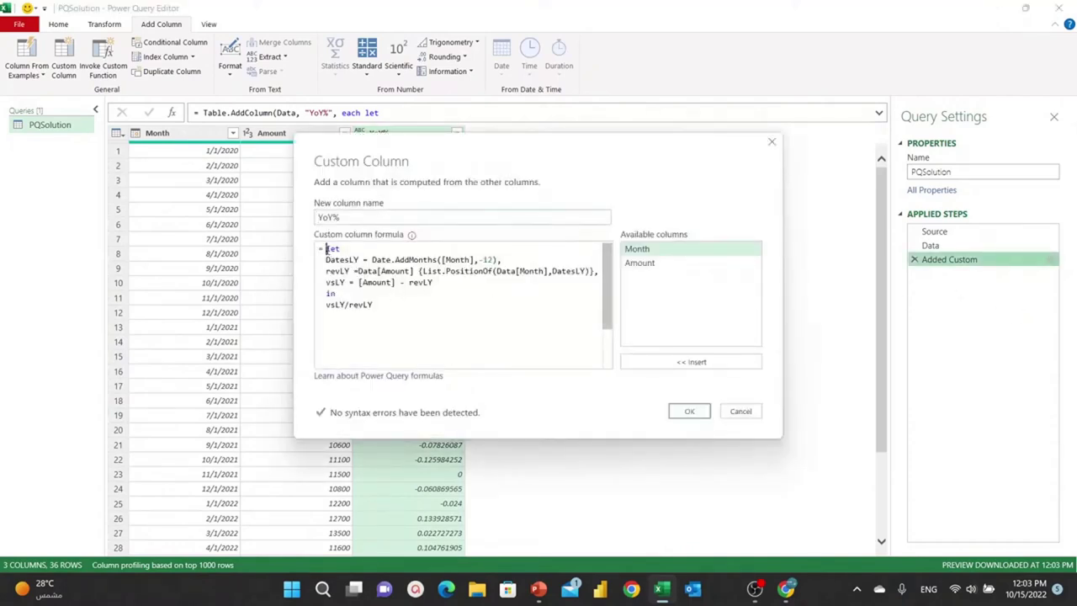
pyautogui.press('Return')
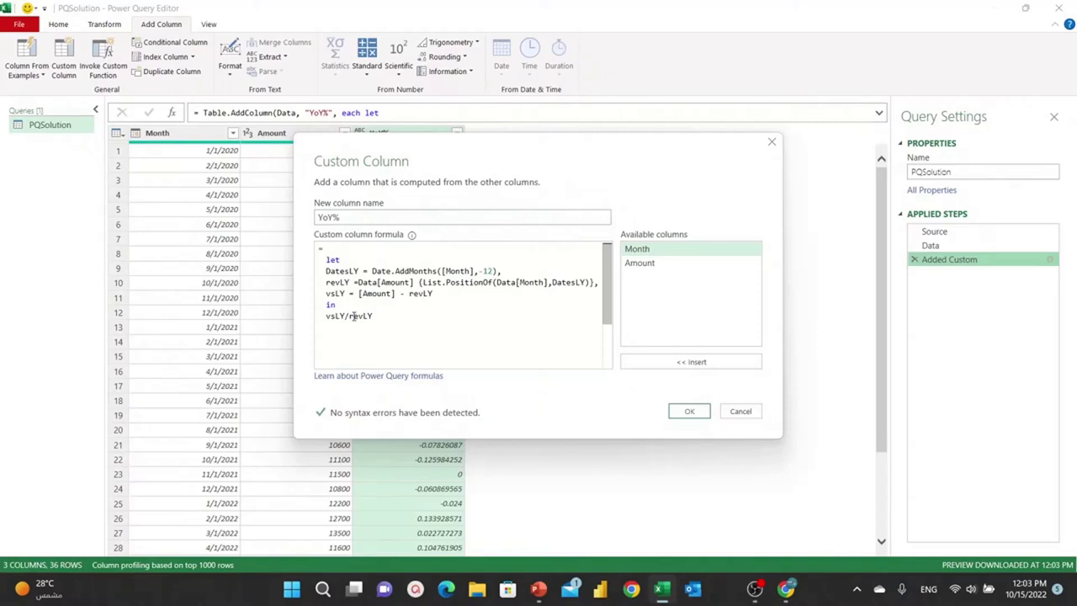
pyautogui.write('try')
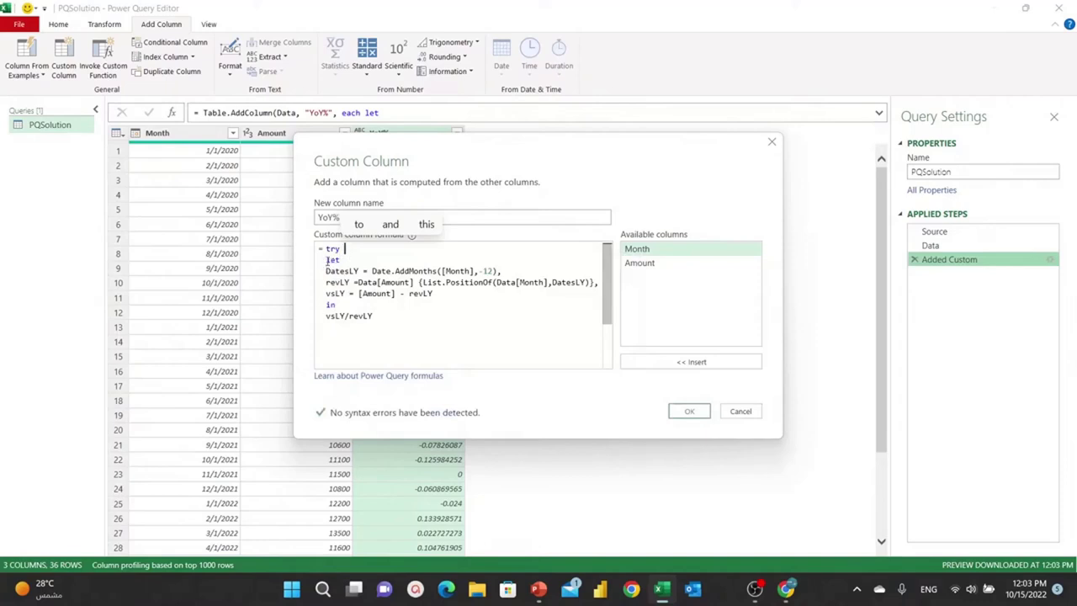
pyautogui.moveTo(326, 261); pyautogui.dragTo(374, 315)
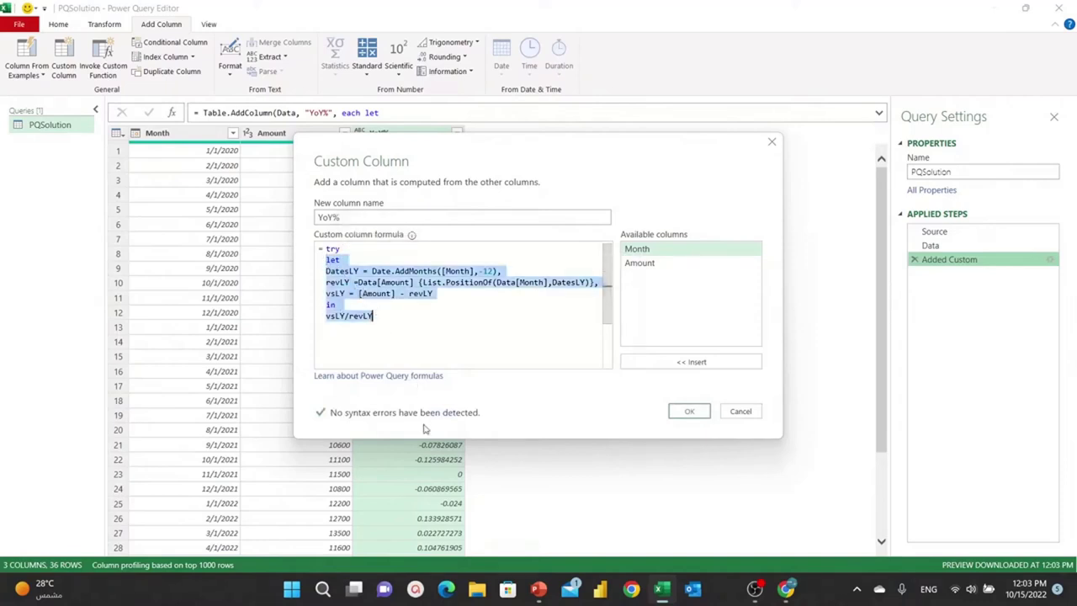
pyautogui.click(381, 331)
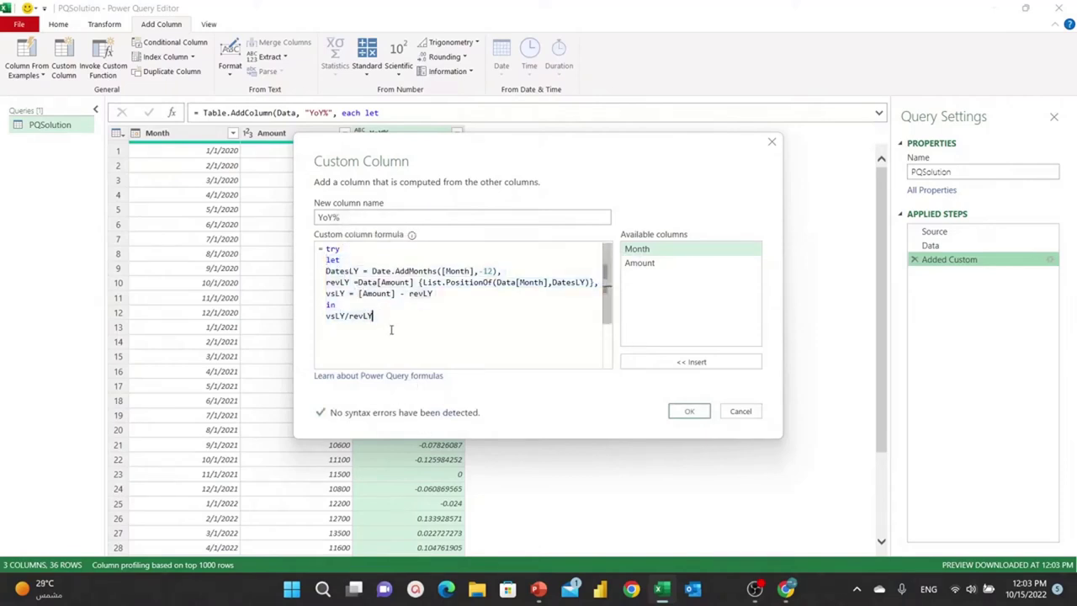
pyautogui.press('Return')
pyautogui.write('othe')
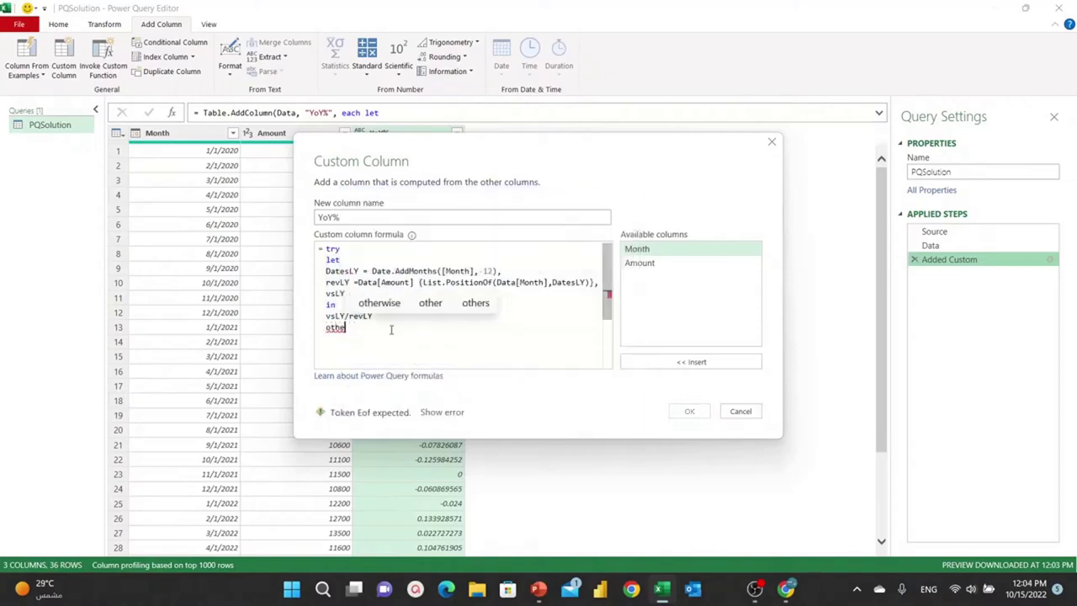
pyautogui.write('rwise')
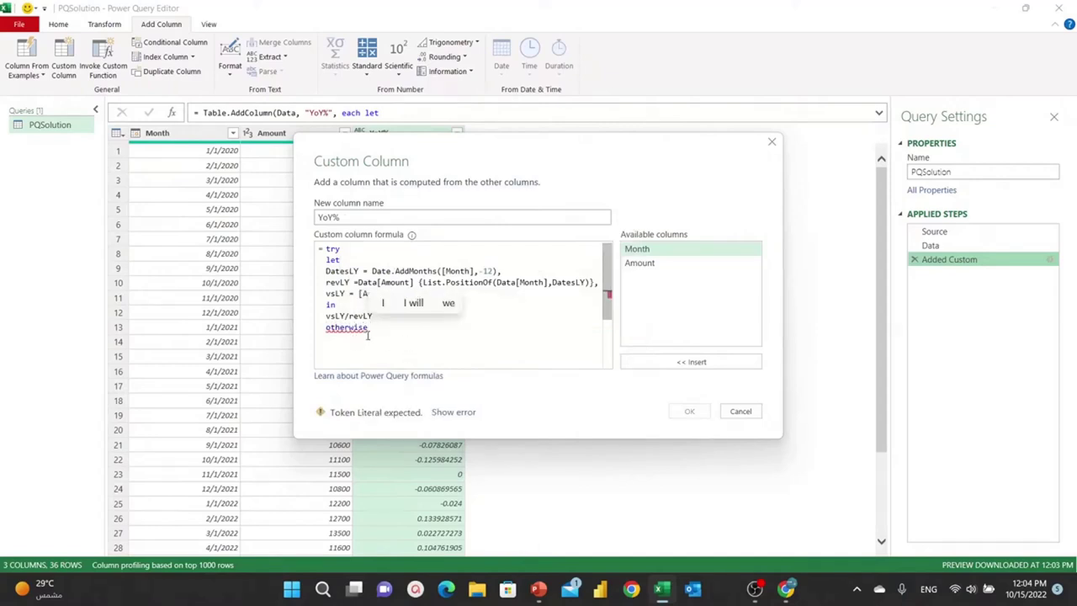
# Step: Complete it as 'otherwise null' and apply, so 2020 rows show null
pyautogui.click(331, 249)
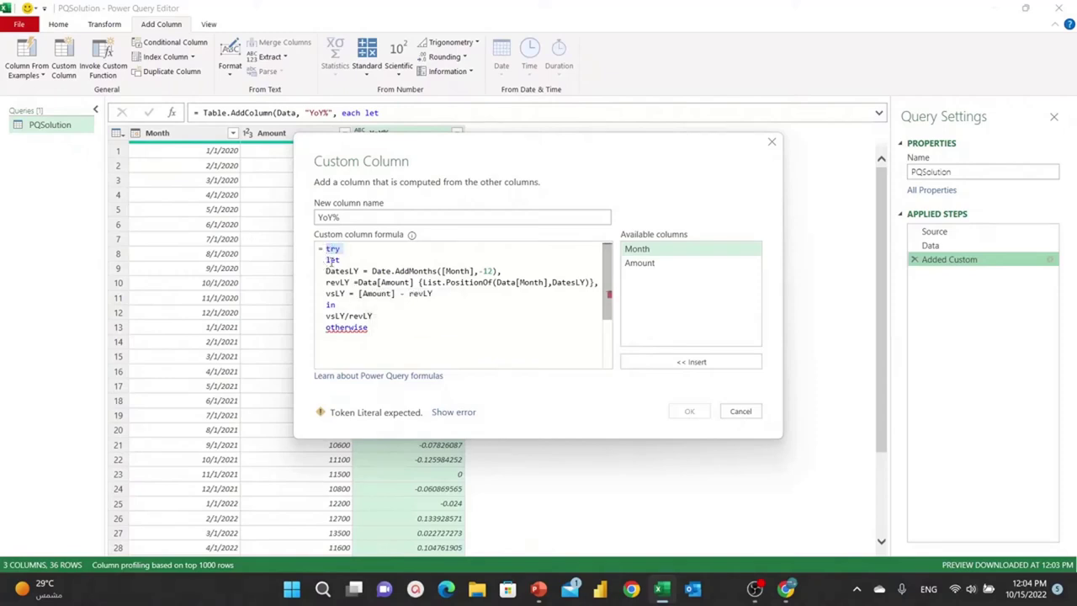
pyautogui.click(326, 261)
pyautogui.moveTo(326, 260); pyautogui.dragTo(376, 315)
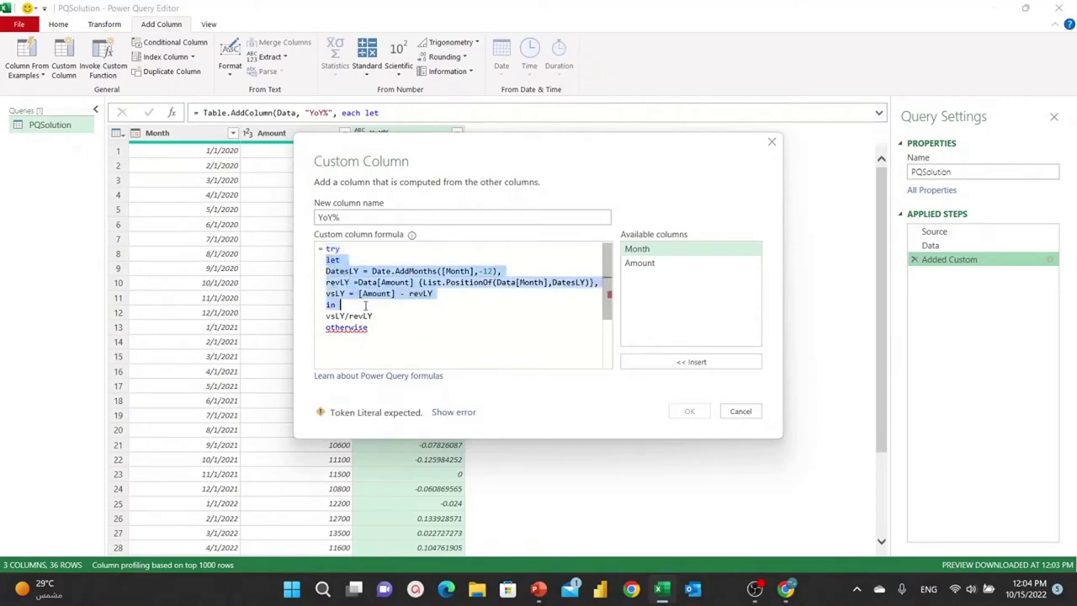
pyautogui.click(376, 329)
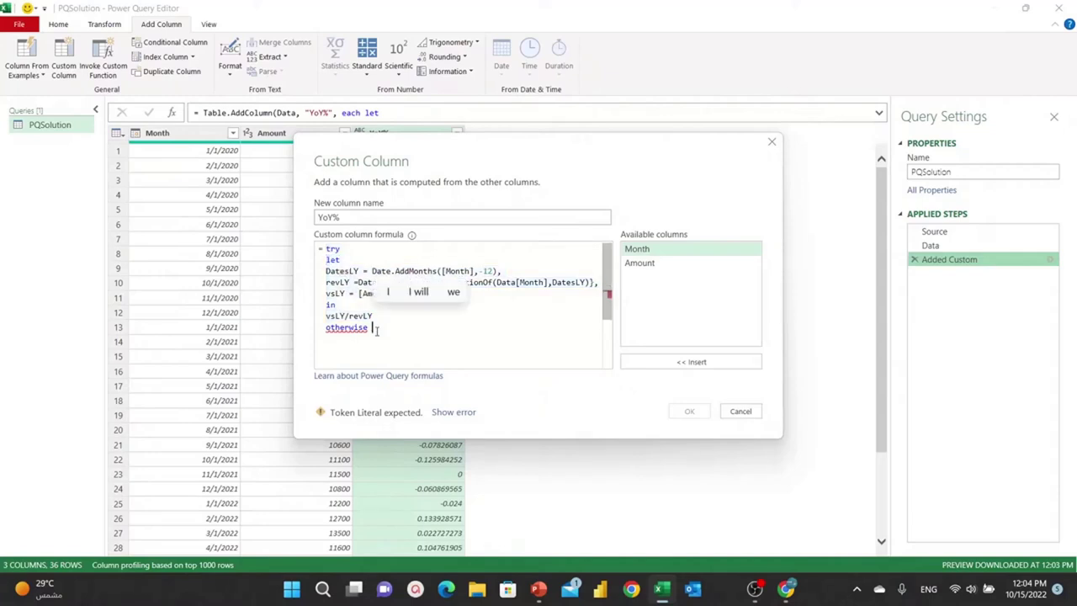
pyautogui.write('null')
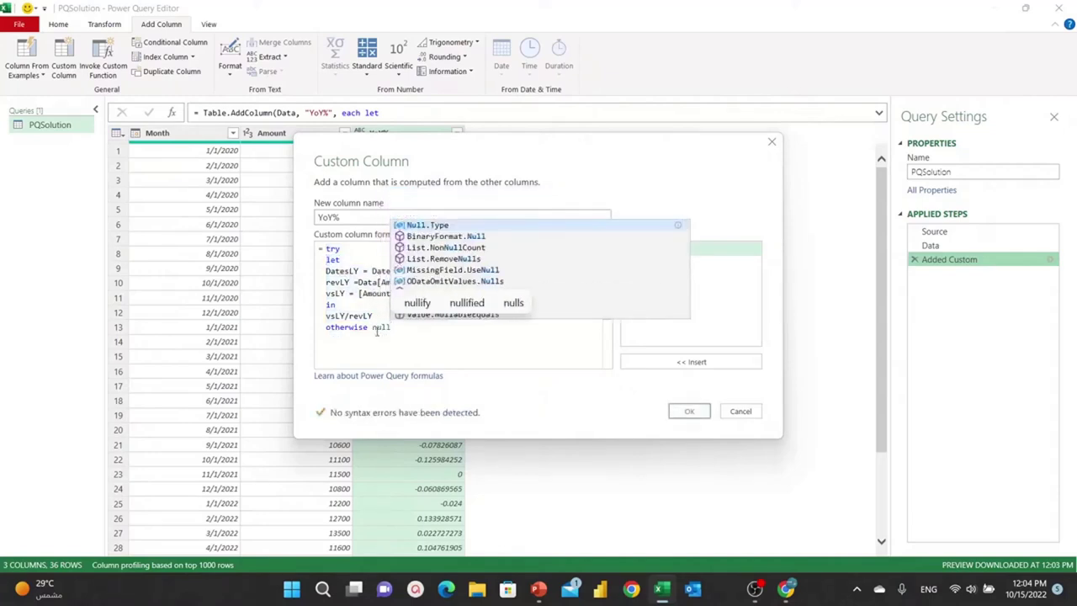
pyautogui.click(686, 415)
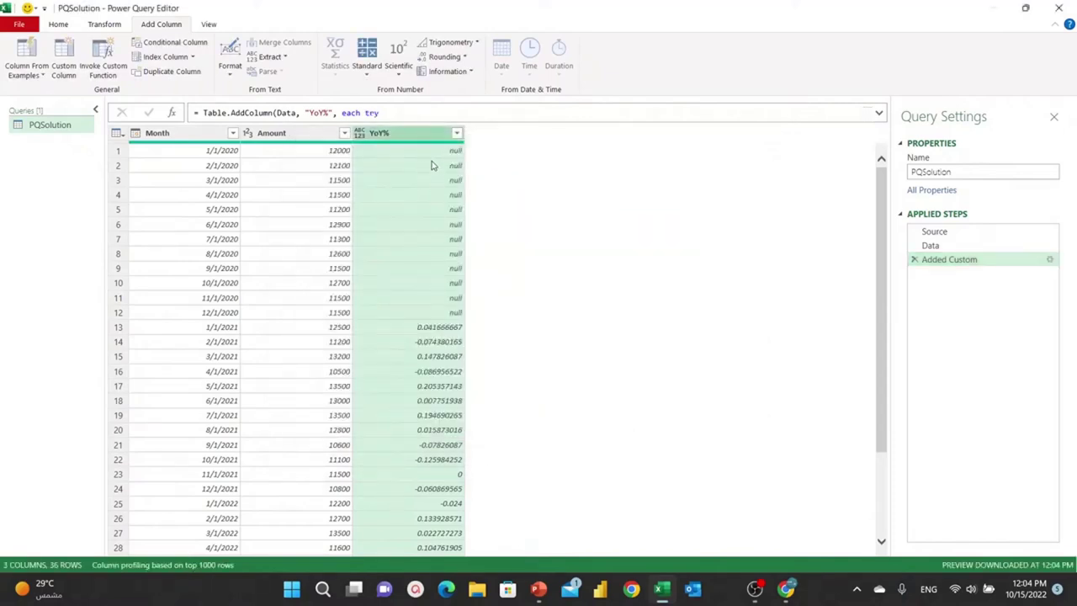
pyautogui.scroll(-2, 450, 280)
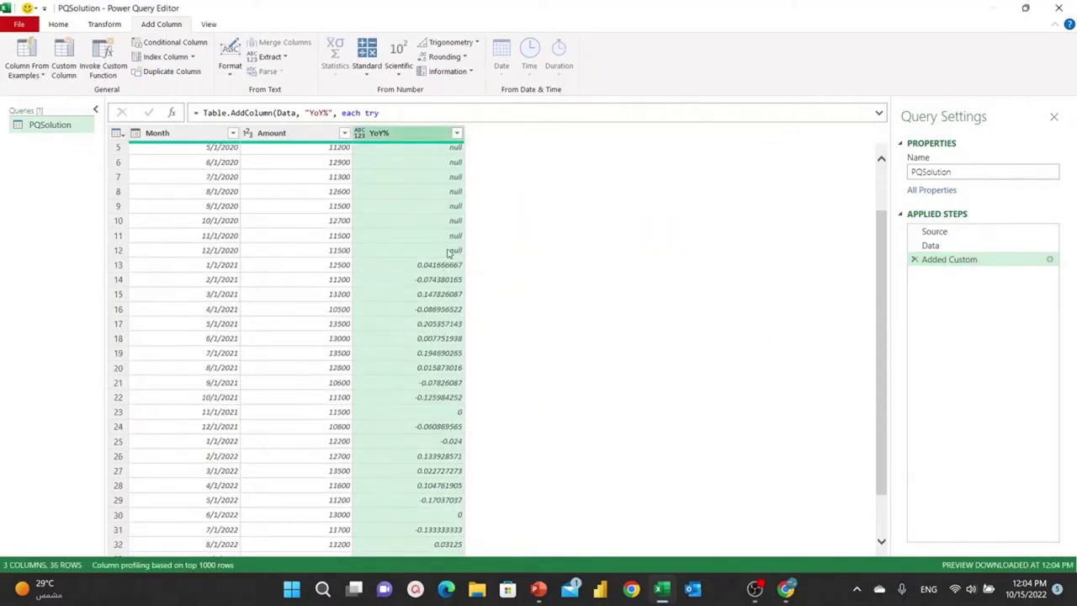
pyautogui.scroll(2, 451, 253)
pyautogui.scroll(-3, 432, 341)
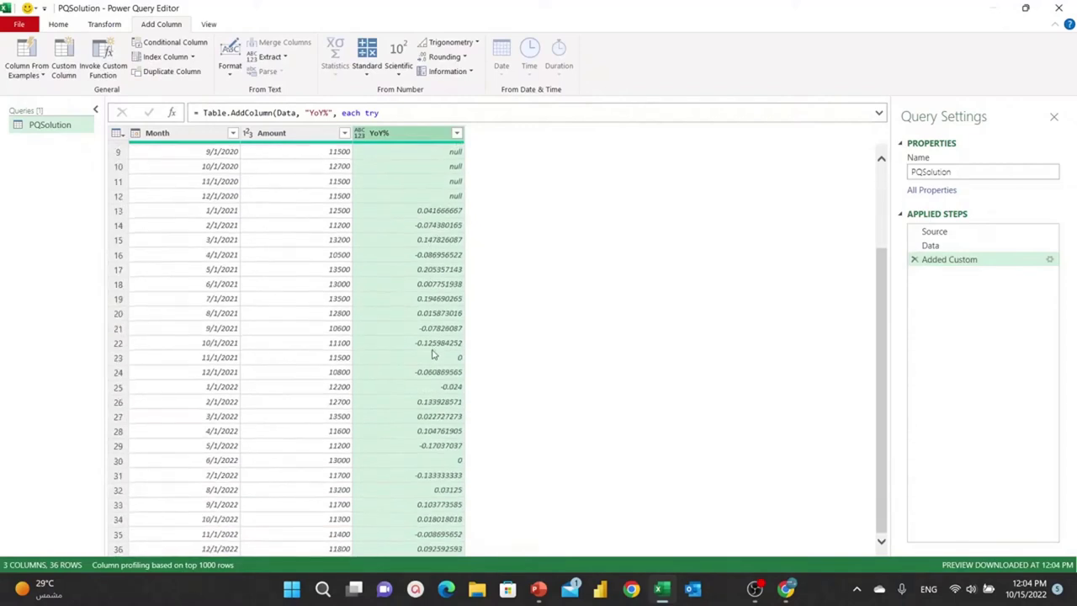
pyautogui.scroll(3, 433, 335)
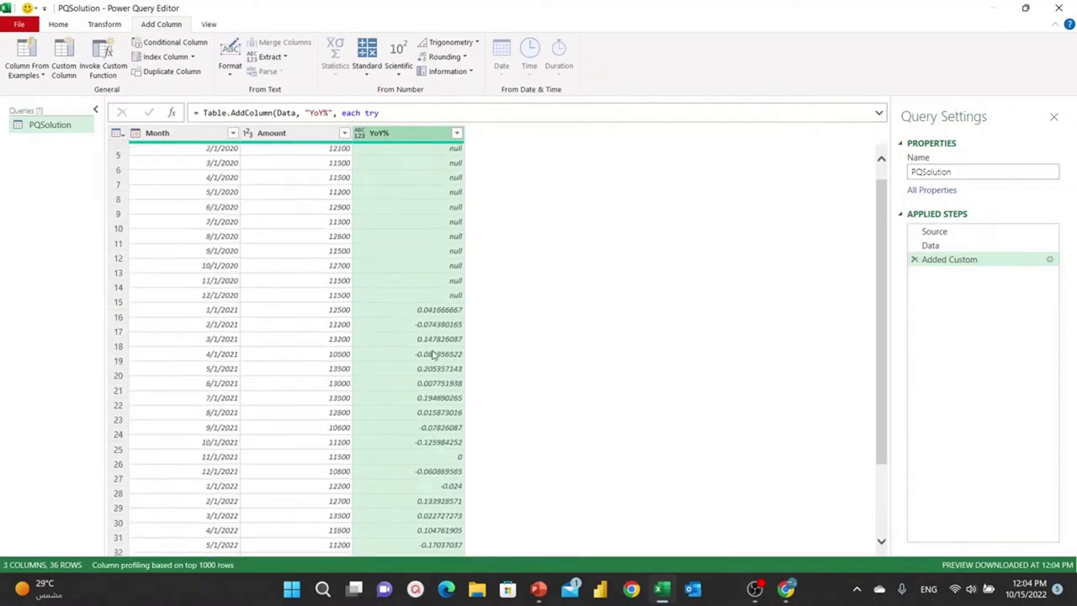
# Step: Expand the formula bar to show the full Table.AddColumn step
pyautogui.click(1050, 262)
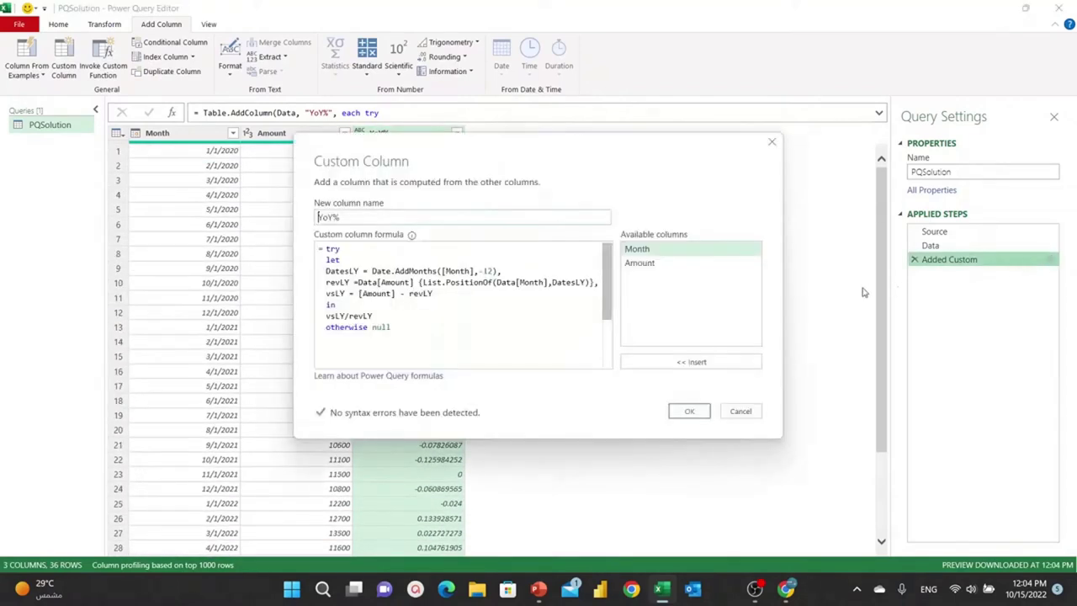
pyautogui.press('Escape')
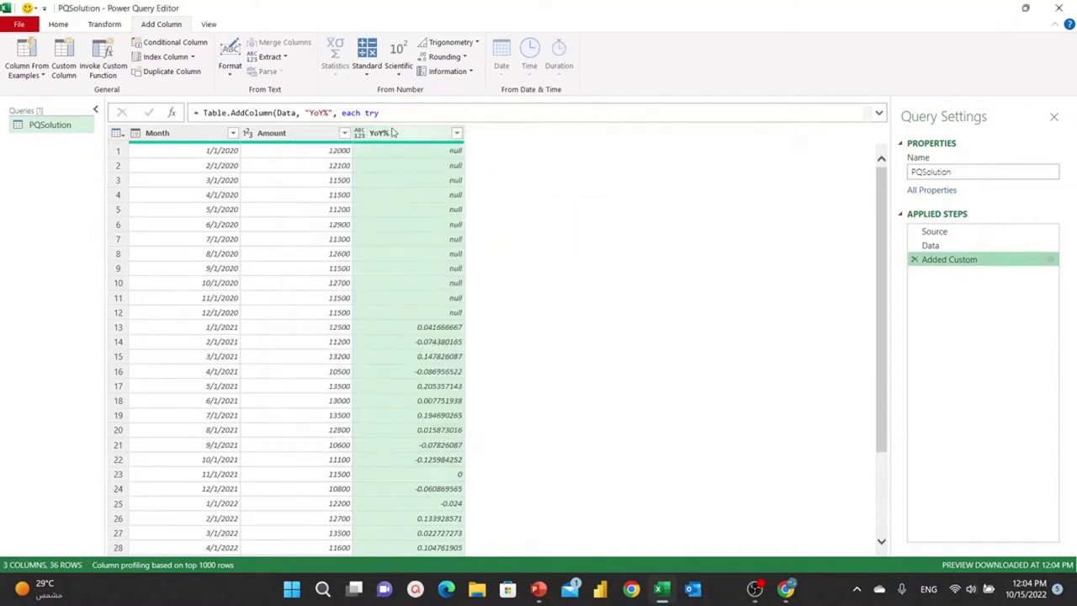
pyautogui.click(879, 115)
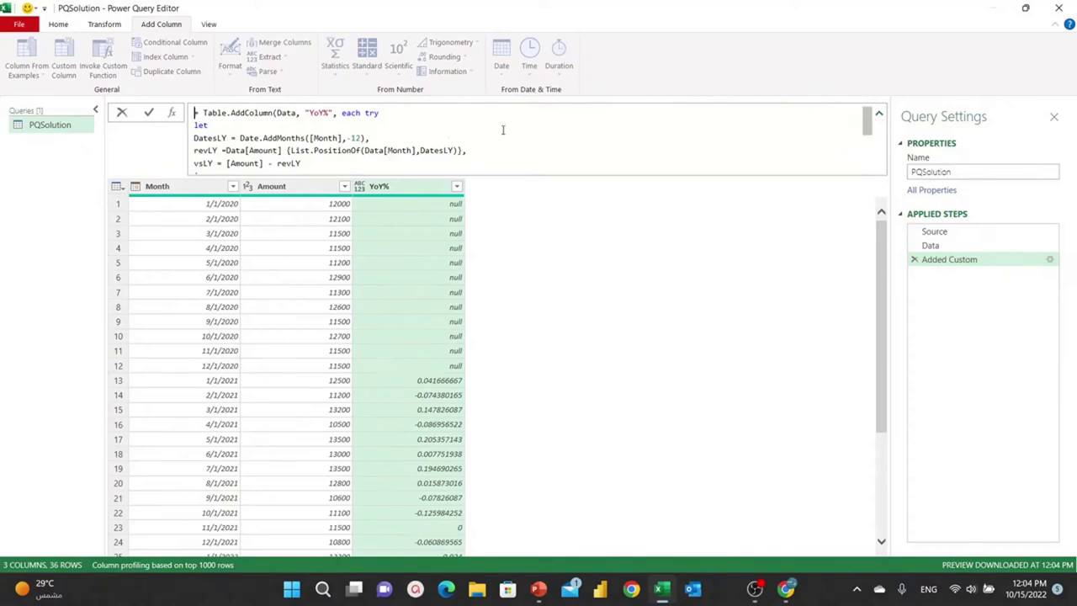
pyautogui.scroll(-1, 503, 130)
pyautogui.scroll(-2, 446, 135)
pyautogui.scroll(3, 288, 132)
pyautogui.moveTo(202, 113); pyautogui.dragTo(276, 113)
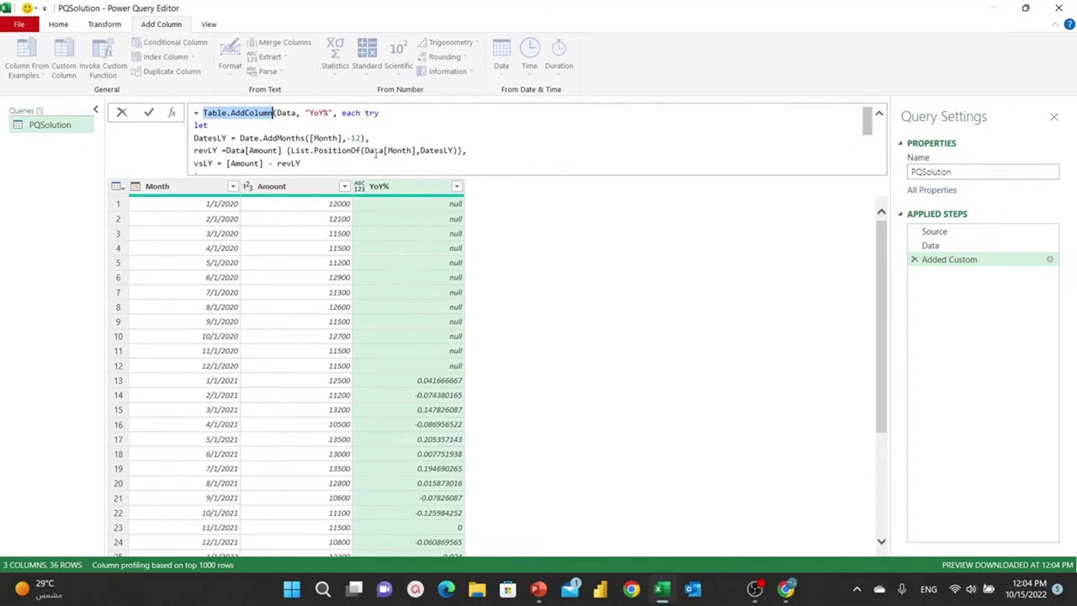
pyautogui.scroll(-3, 381, 152)
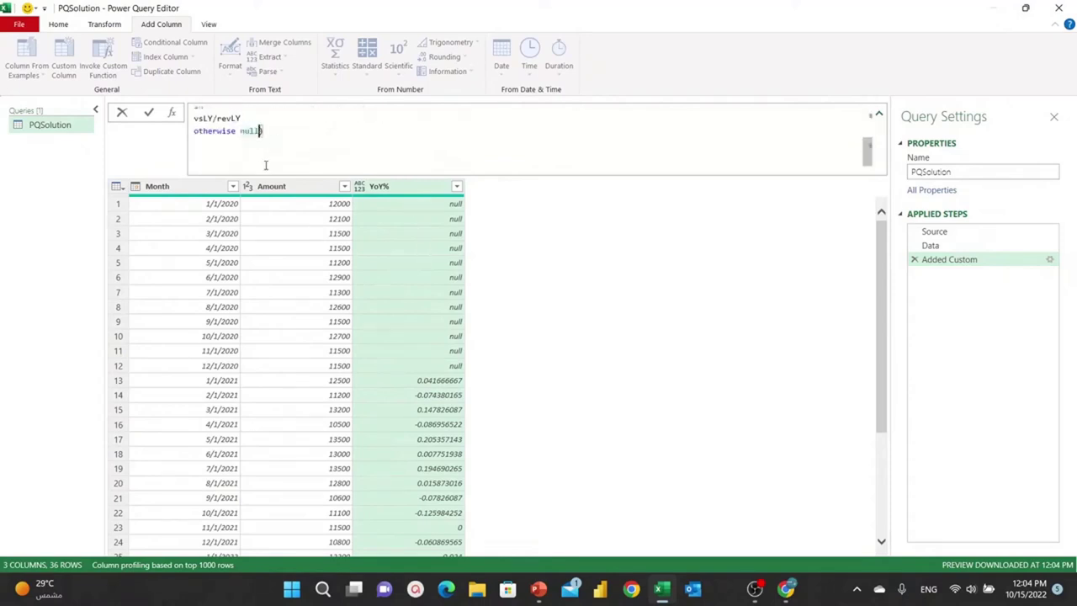
# Step: Add Percentage.Type as the YoY% column type, showing values like 4.17% and -7.44%
pyautogui.write(',')
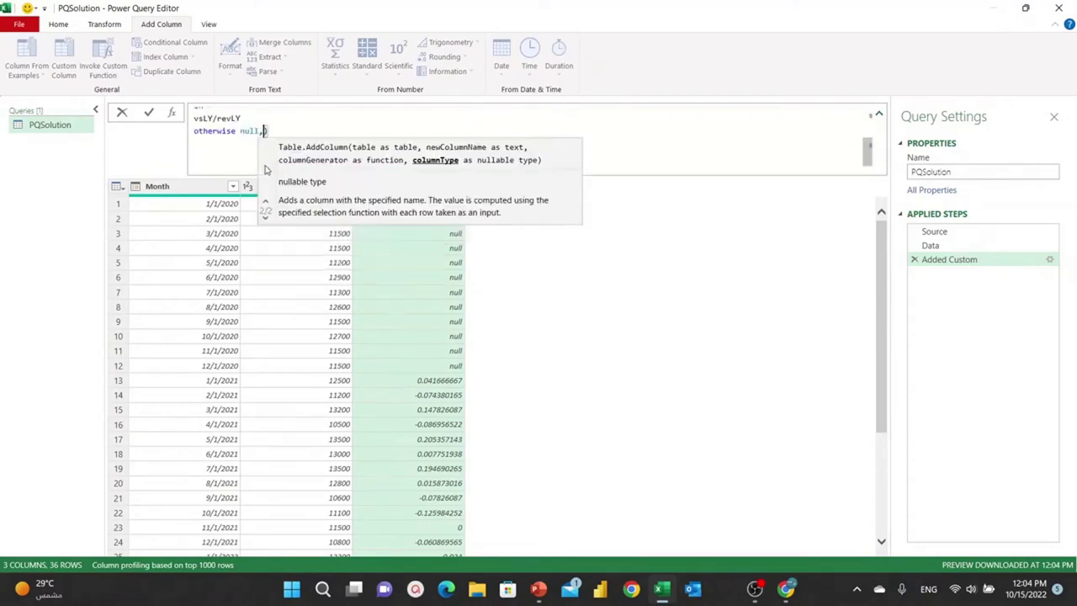
pyautogui.write('p')
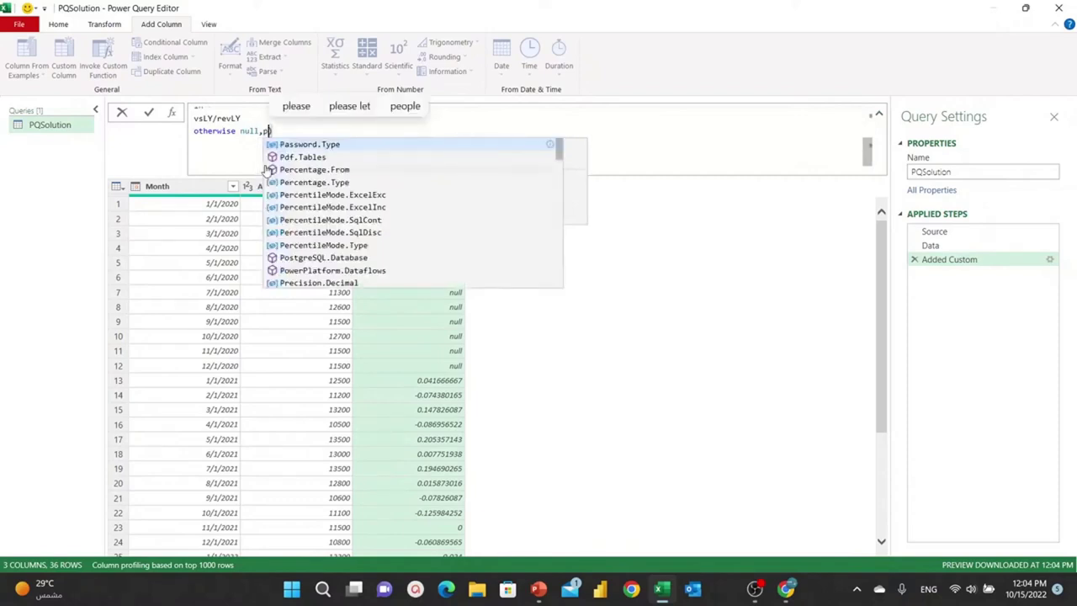
pyautogui.press('Down')
pyautogui.press('Down')
pyautogui.press('Down')
pyautogui.press('Tab')
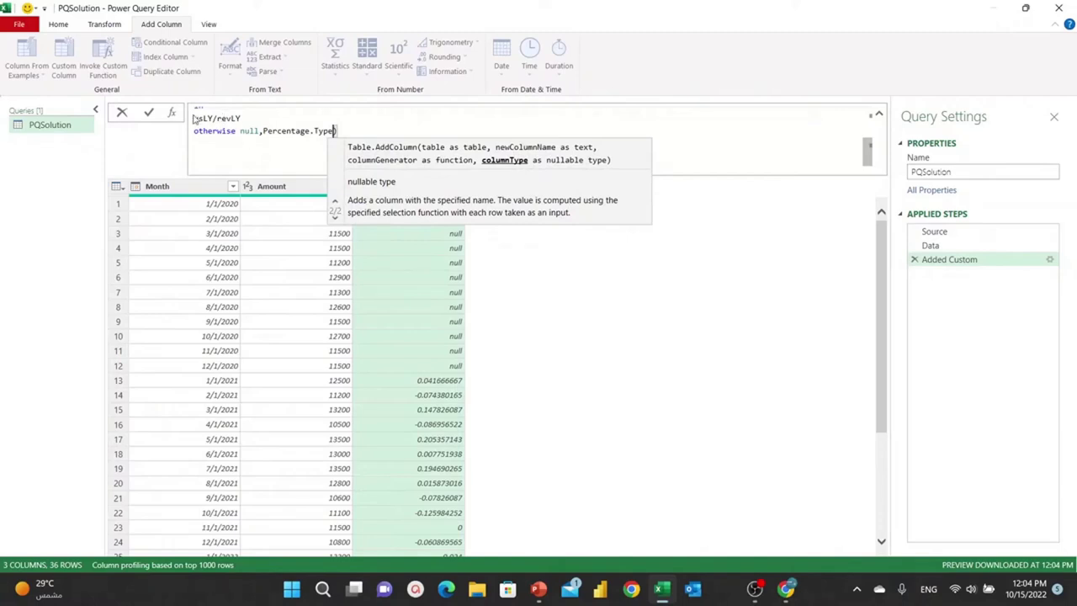
pyautogui.click(149, 113)
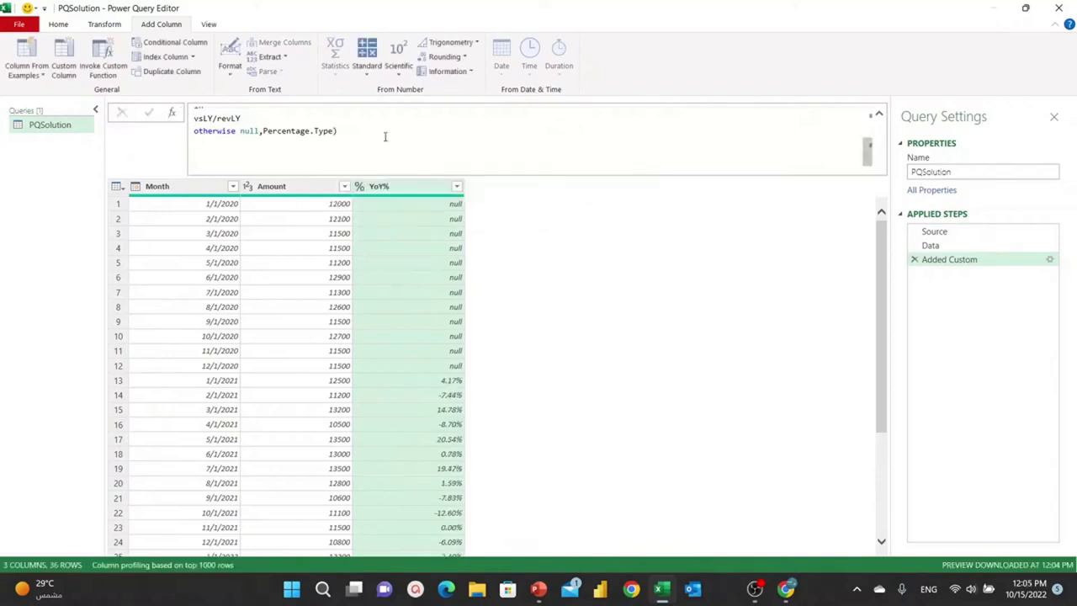
pyautogui.click(879, 114)
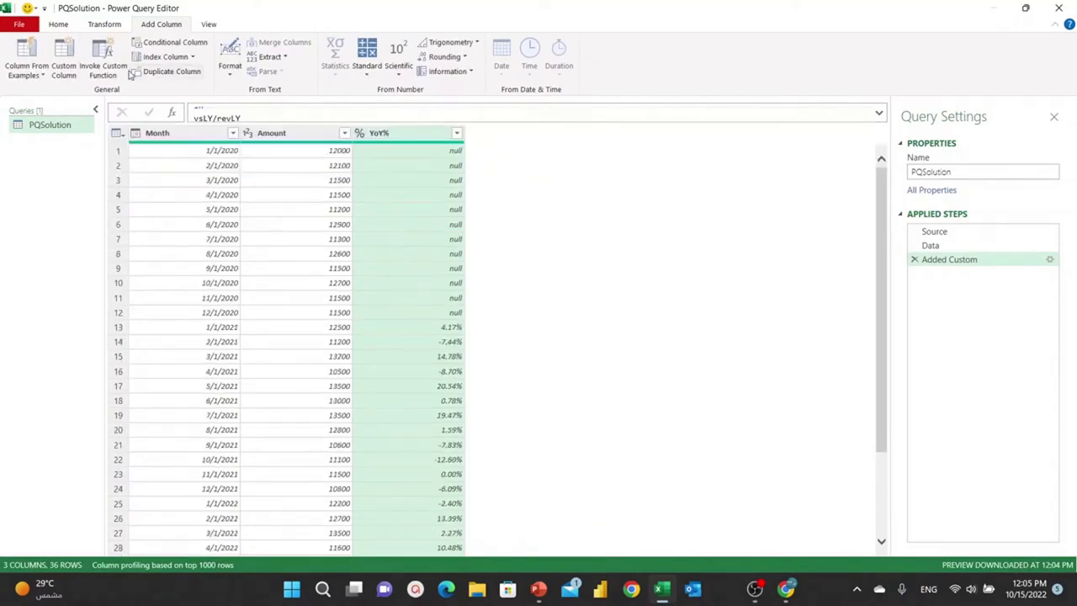
# Step: Close and load the PQSolution query as a table on the existing Solution sheet at H2
pyautogui.click(59, 26)
pyautogui.click(18, 74)
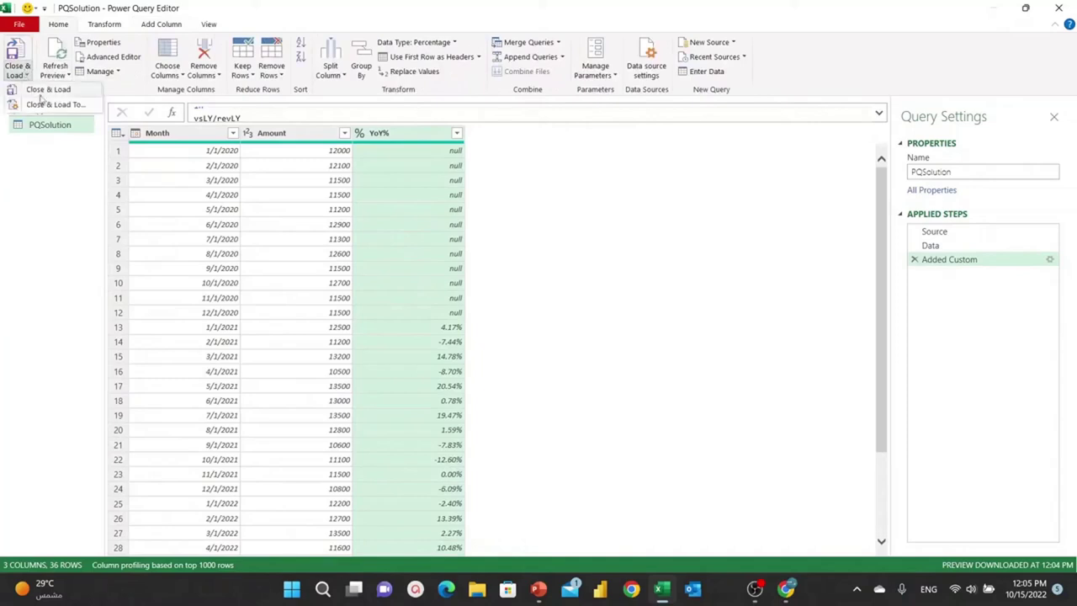
pyautogui.click(68, 105)
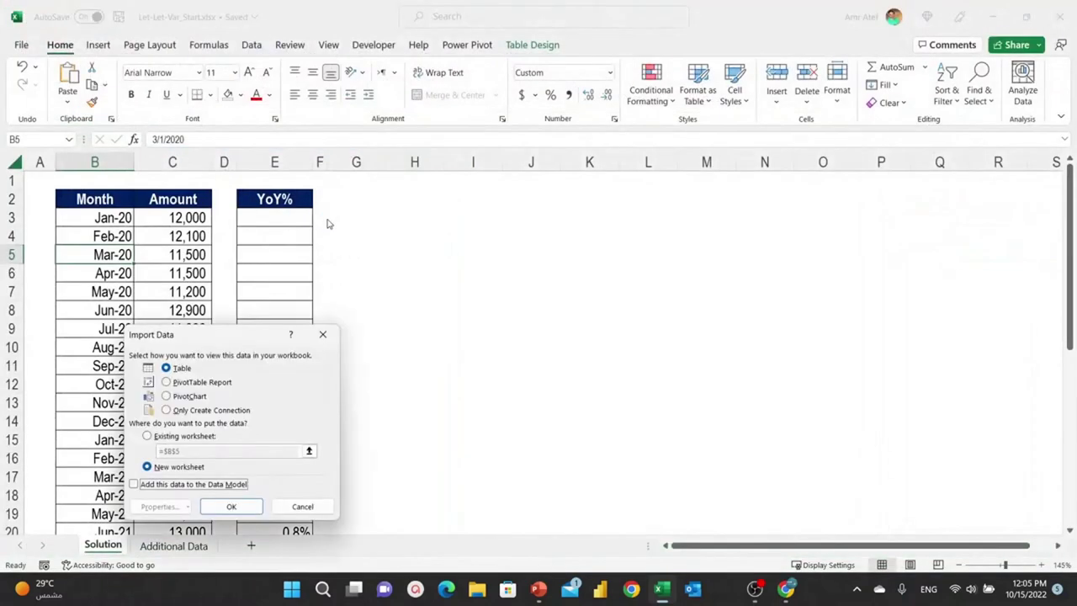
pyautogui.click(147, 436)
pyautogui.click(418, 199)
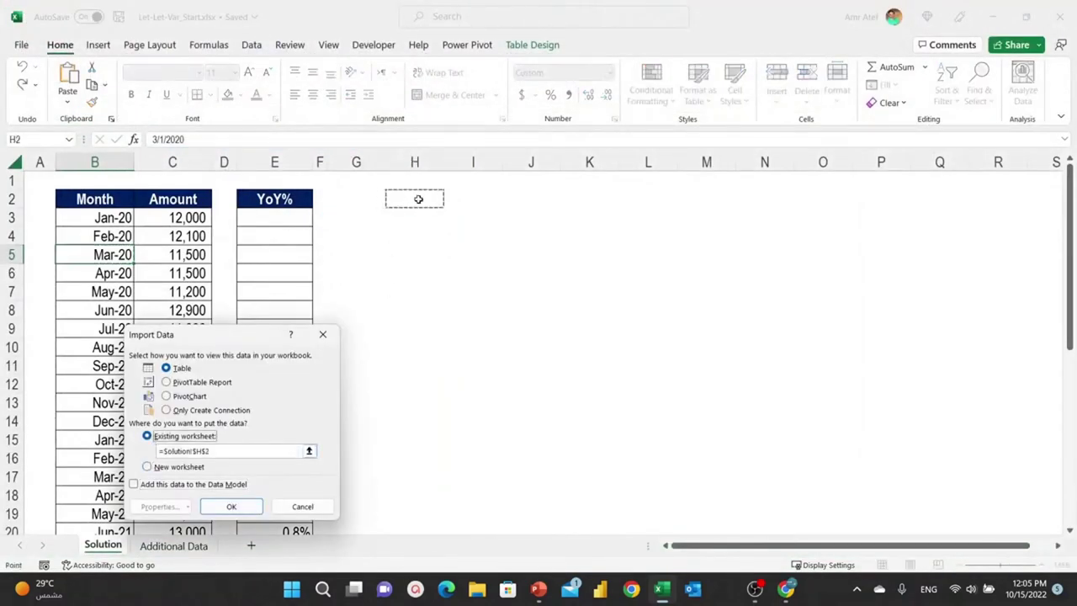
pyautogui.click(236, 507)
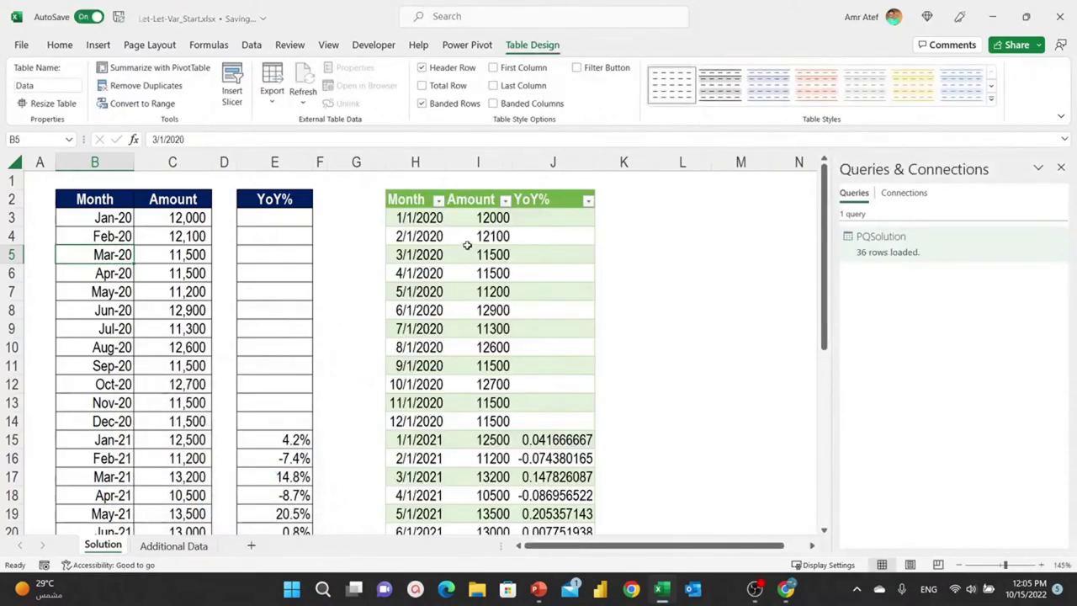
# Step: Give the Amount column Accounting format with no decimals, e.g. 12,000
pyautogui.click(468, 192)
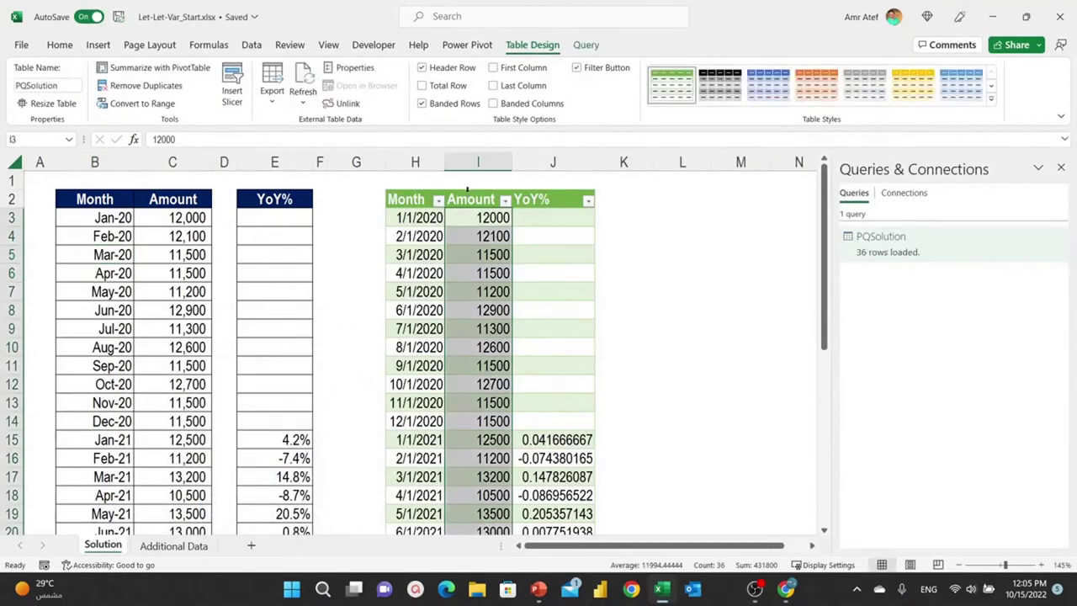
pyautogui.click(59, 46)
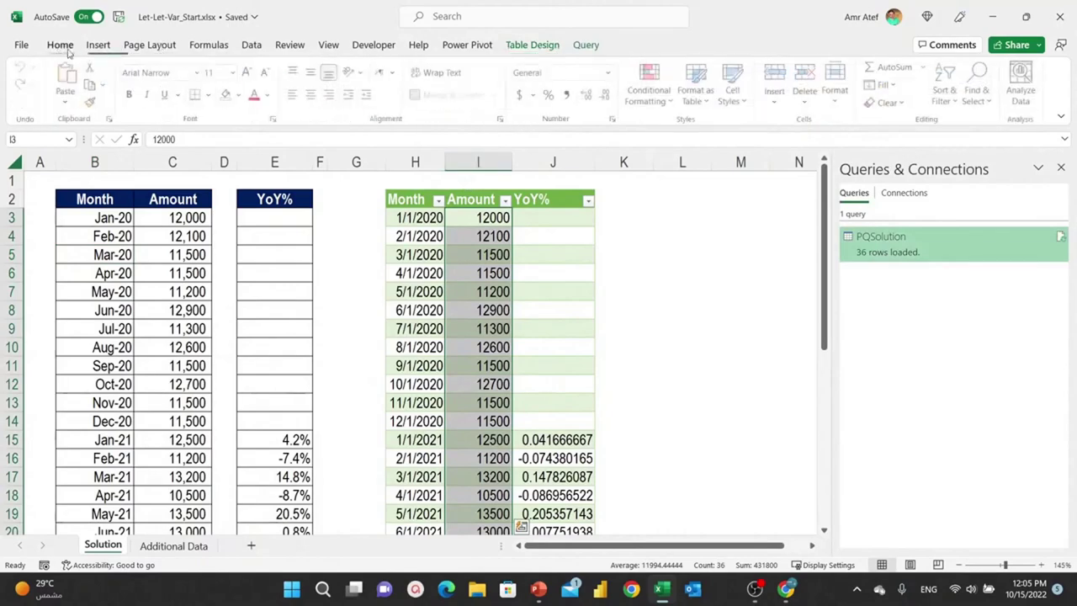
pyautogui.click(567, 96)
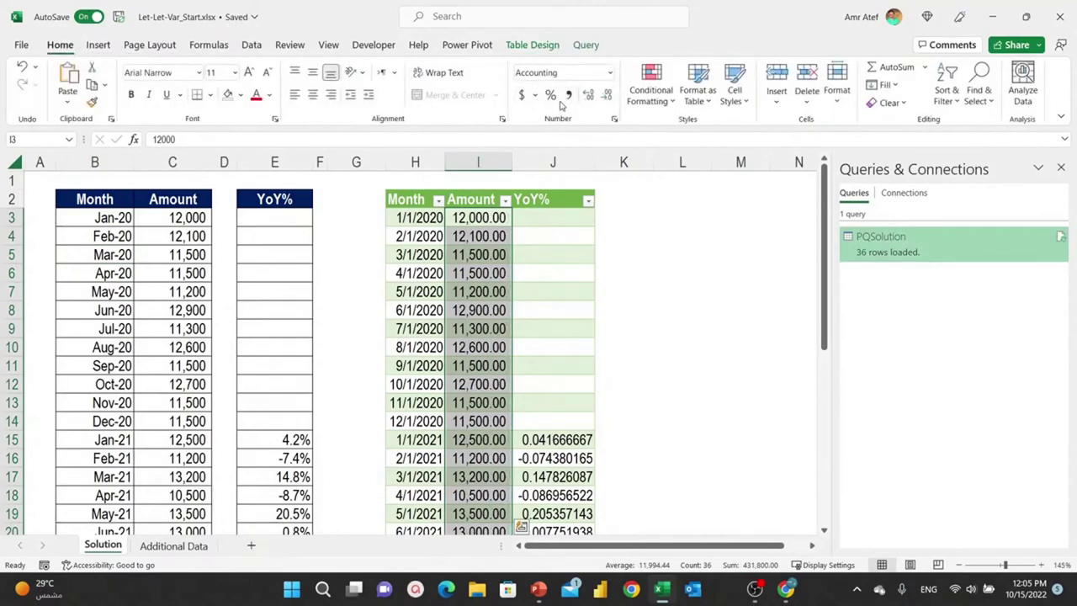
pyautogui.doubleClick(607, 98)
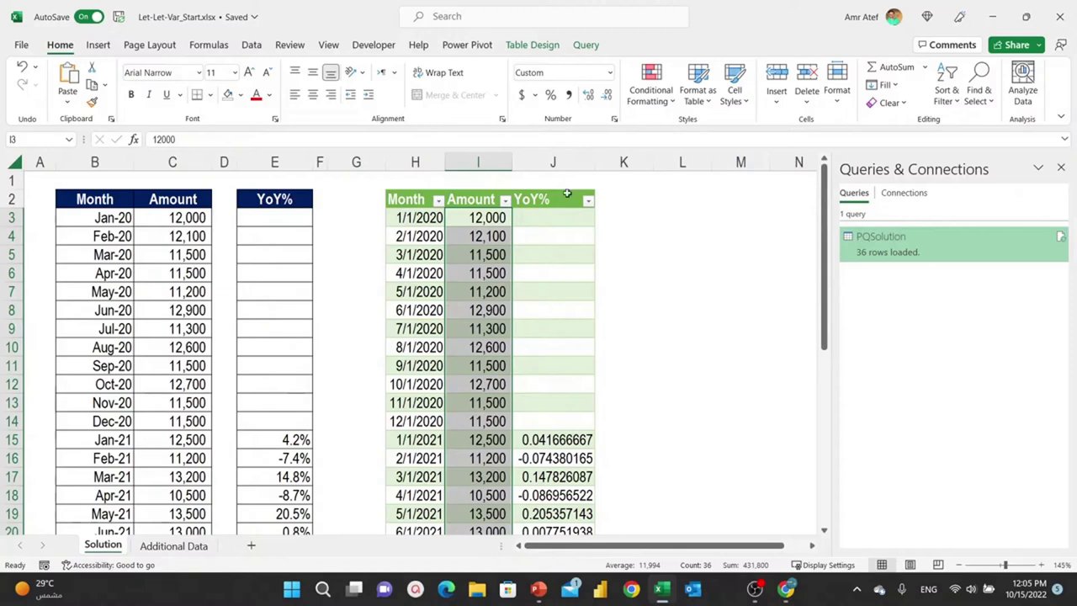
# Step: Show the YoY% values as percentages and centre the header labels H2:J2
pyautogui.click(567, 194)
pyautogui.click(551, 94)
pyautogui.click(421, 200)
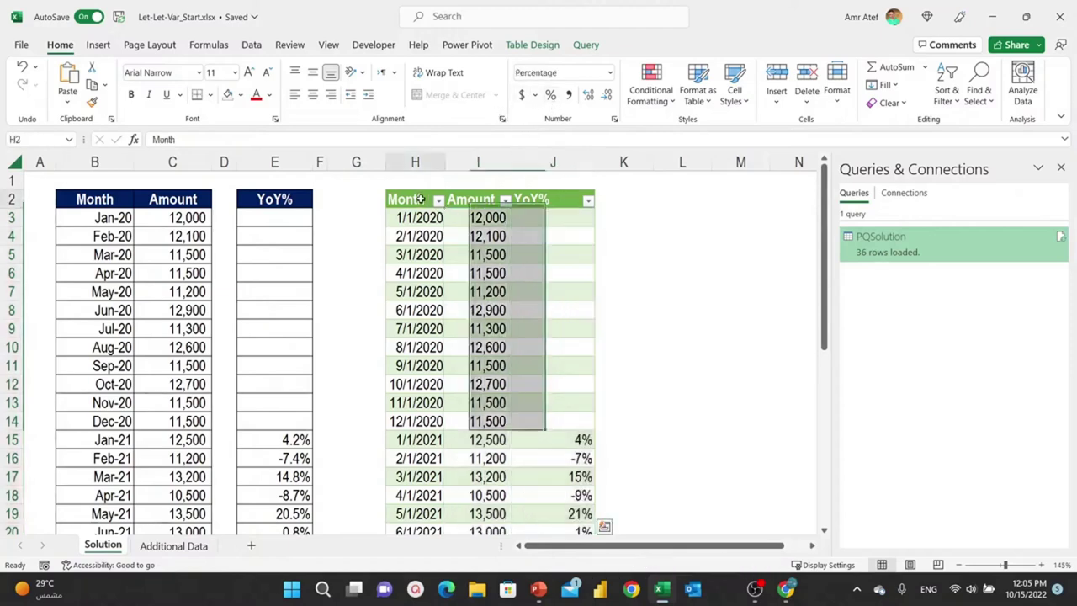
pyautogui.hotkey('shift', 'Right')
pyautogui.hotkey('shift', 'Right')
pyautogui.hotkey('alt', 'h')
pyautogui.press('a')
pyautogui.press('c')
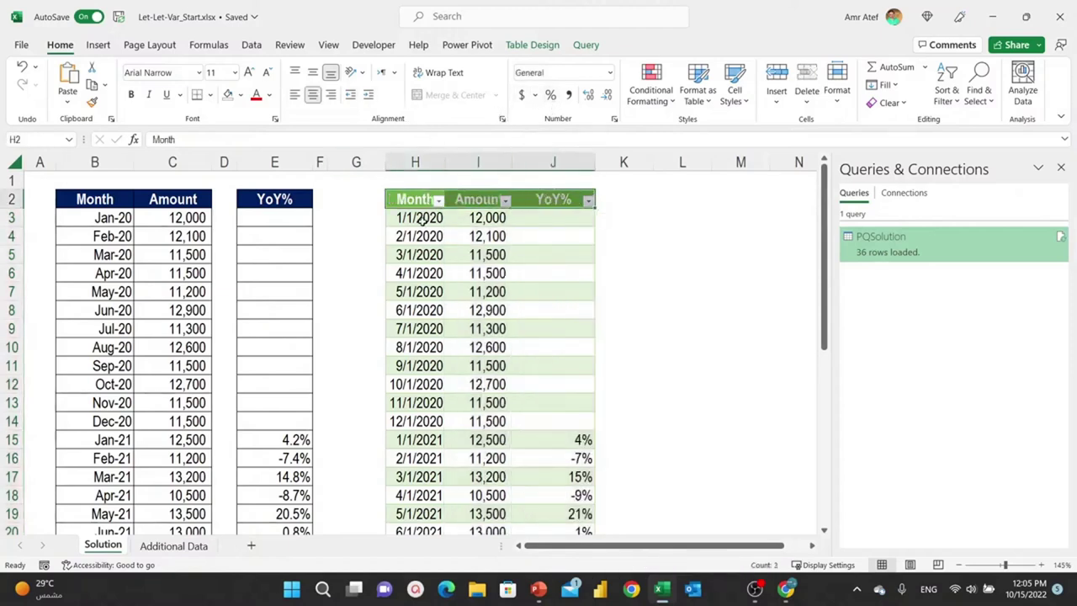
# Step: Give the Month dates the custom mmm-yy number format, e.g. Jan-20
pyautogui.click(425, 219)
pyautogui.click(423, 190)
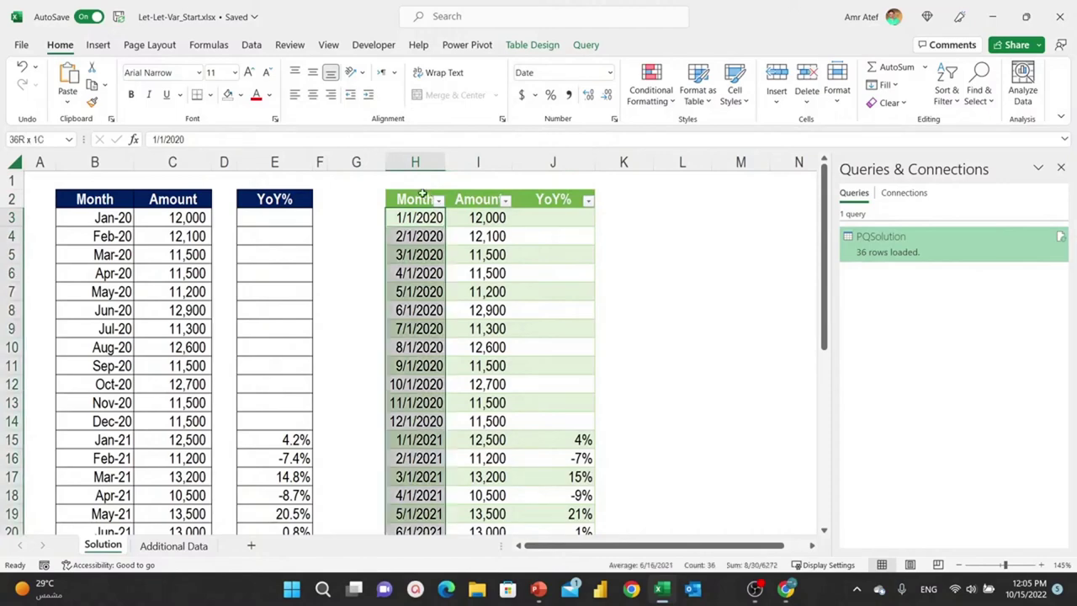
pyautogui.click(614, 120)
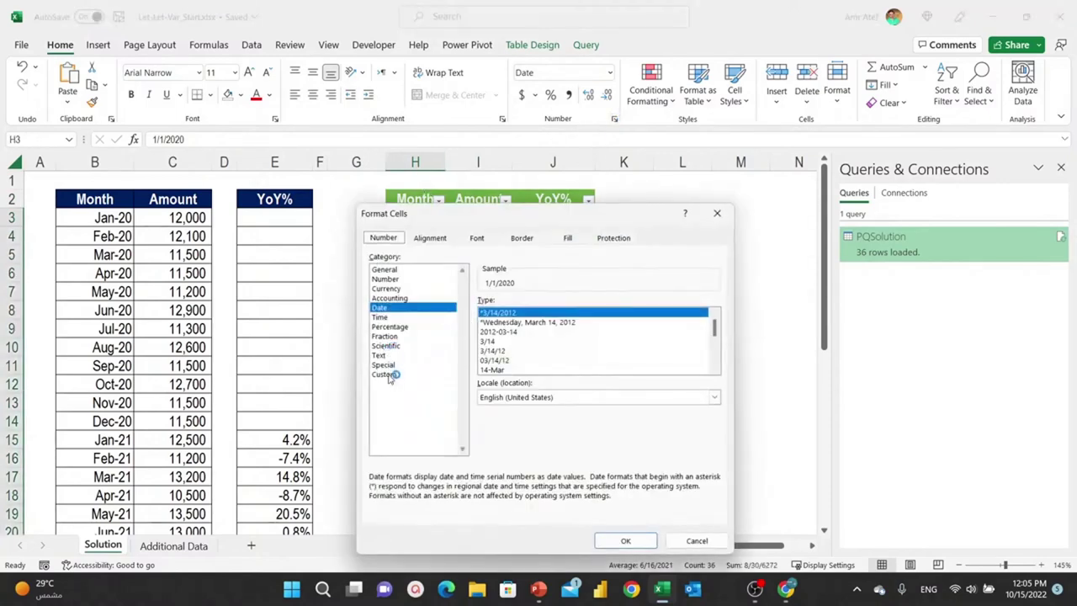
pyautogui.click(385, 374)
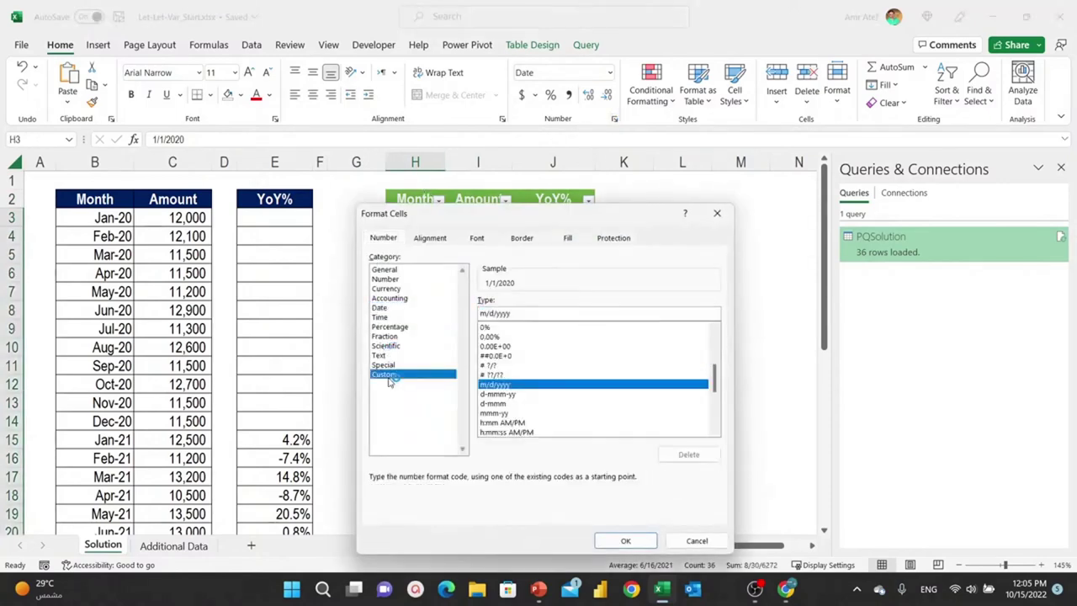
pyautogui.click(510, 413)
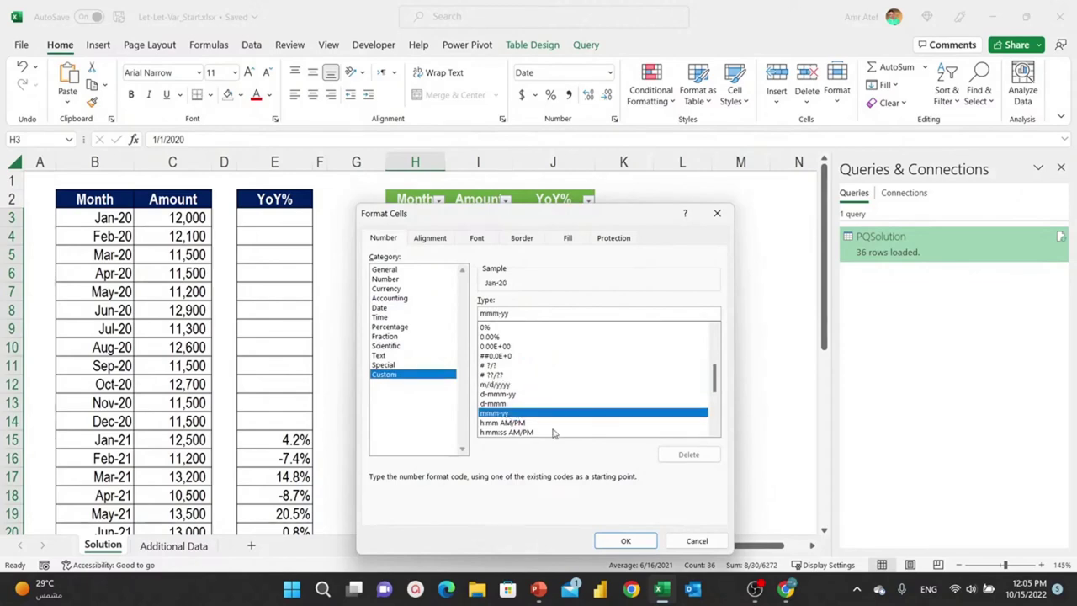
pyautogui.click(624, 542)
pyautogui.click(454, 269)
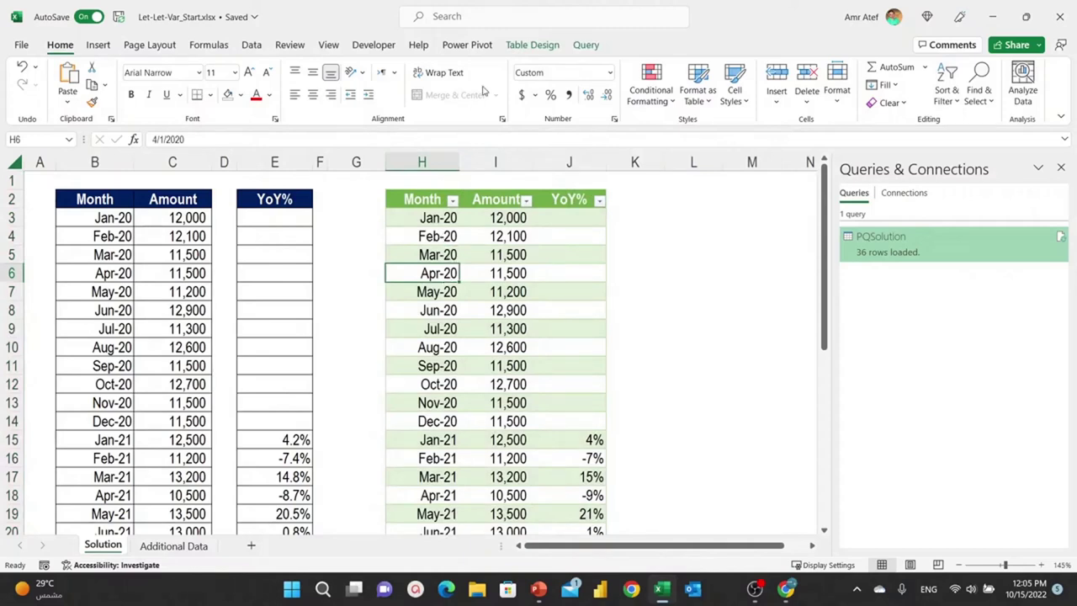
# Step: Turn off 'Adjust column width' in the query table's external data properties
pyautogui.click(524, 49)
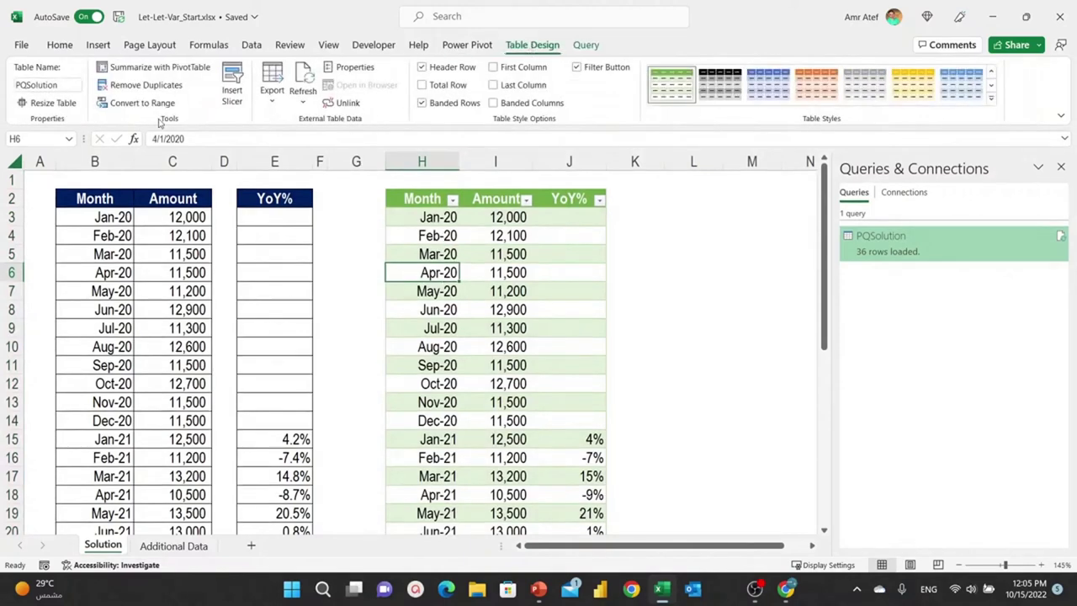
pyautogui.click(370, 66)
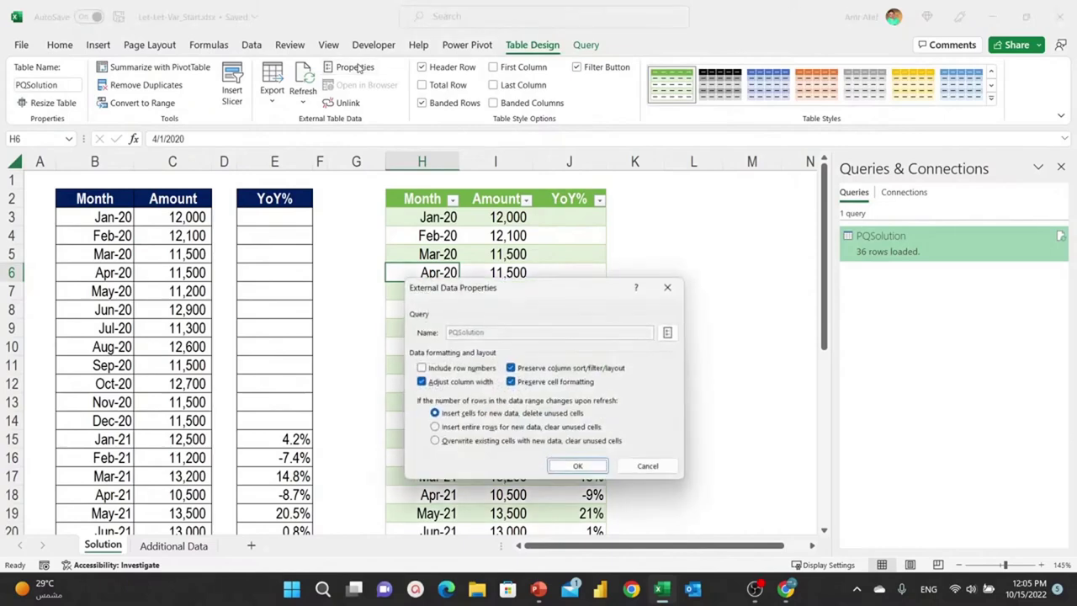
pyautogui.click(421, 383)
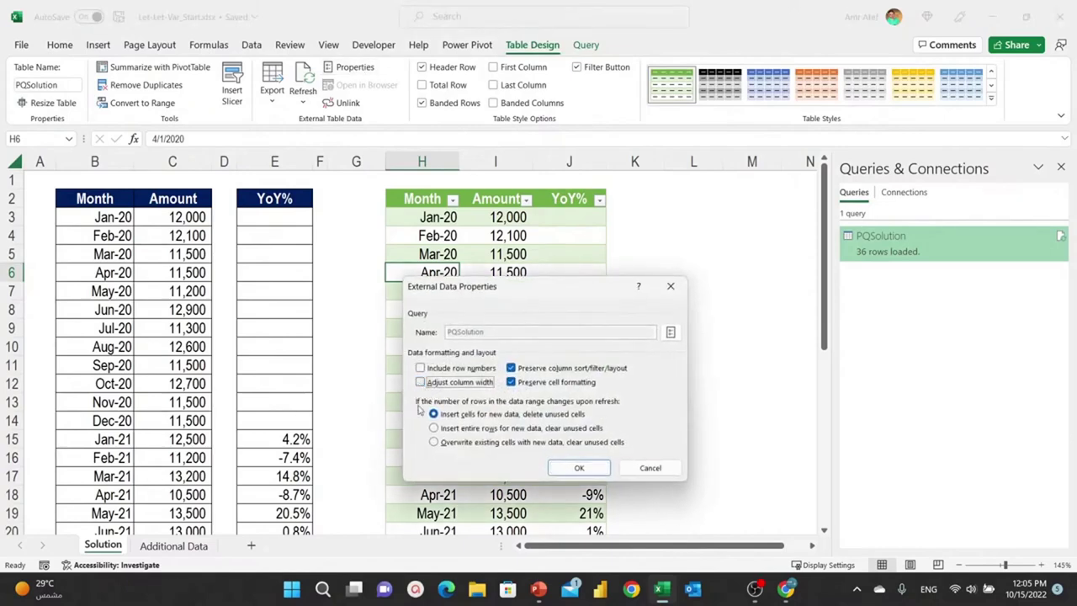
pyautogui.click(579, 468)
# Step: Show the YoY% values with one decimal place, e.g. 4.2%
pyautogui.press('Right')
pyautogui.scroll(-7, 492, 352)
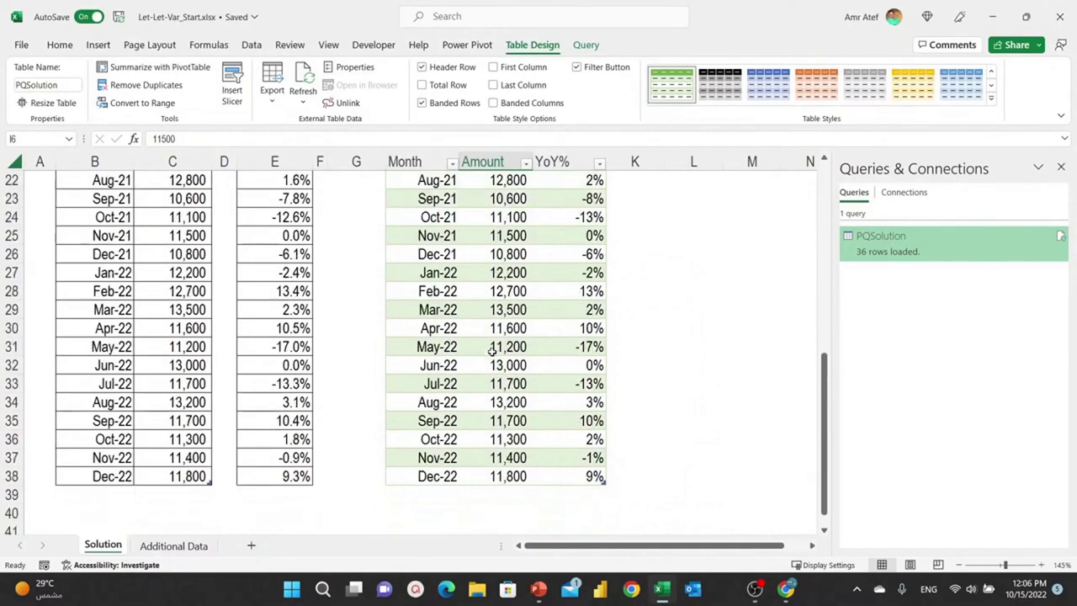
pyautogui.scroll(3, 493, 352)
pyautogui.scroll(1, 522, 328)
pyautogui.click(589, 272)
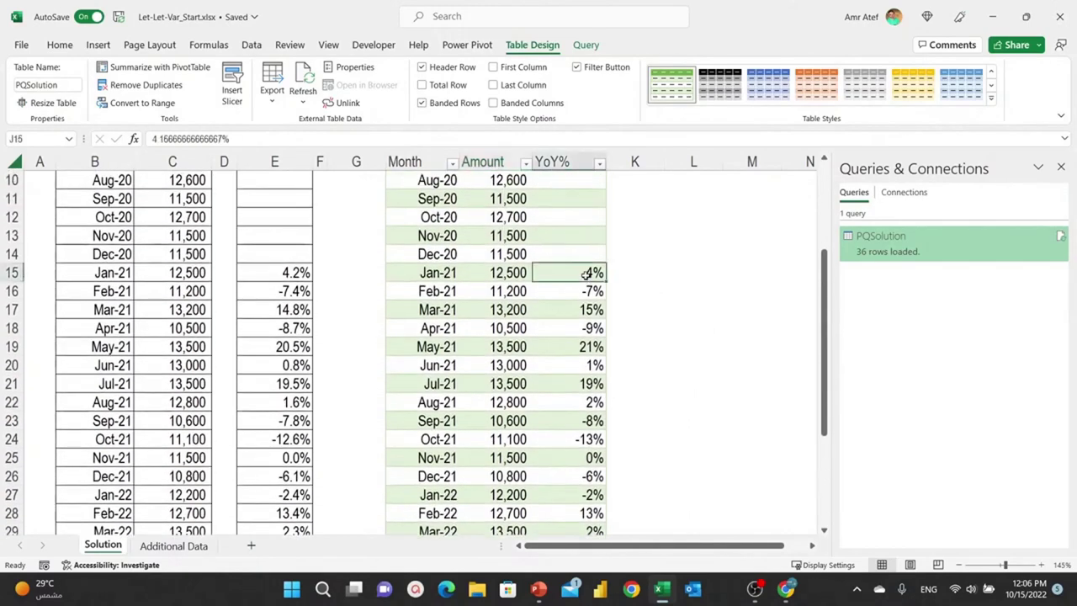
pyautogui.click(578, 155)
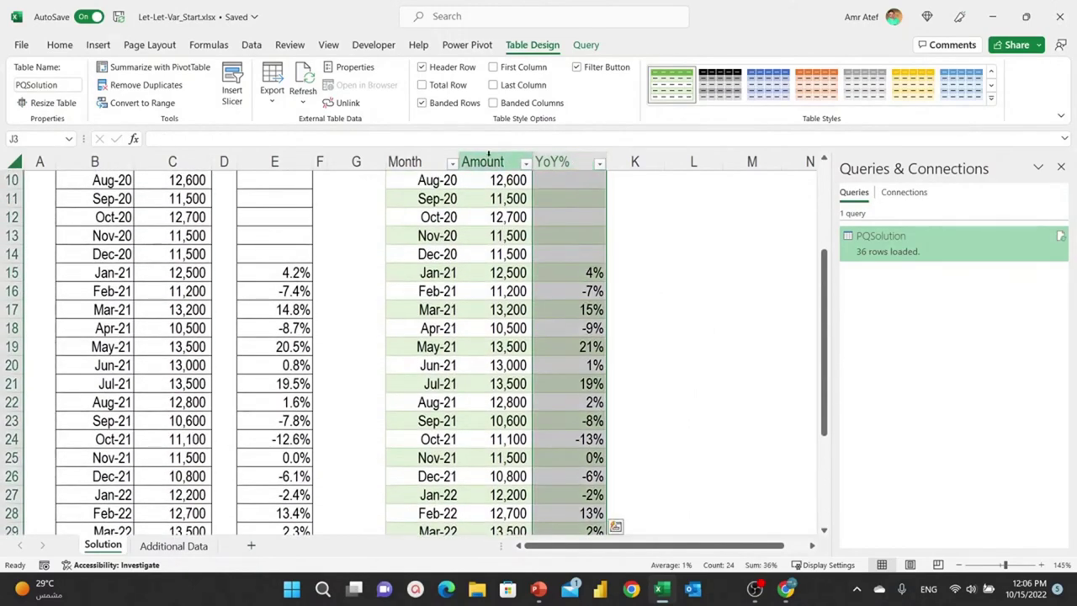
pyautogui.click(60, 45)
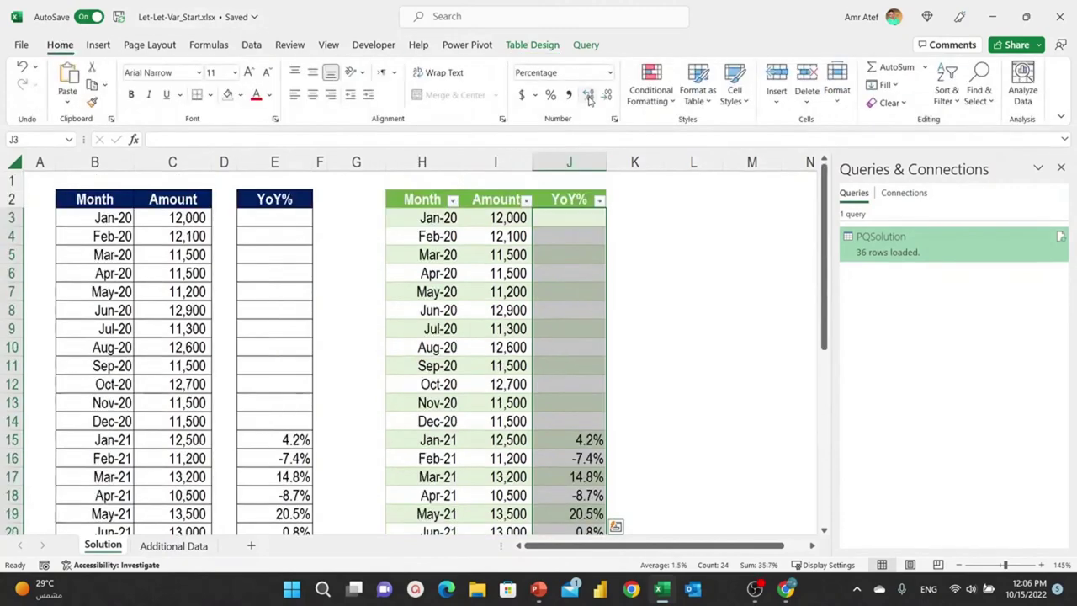
pyautogui.click(565, 289)
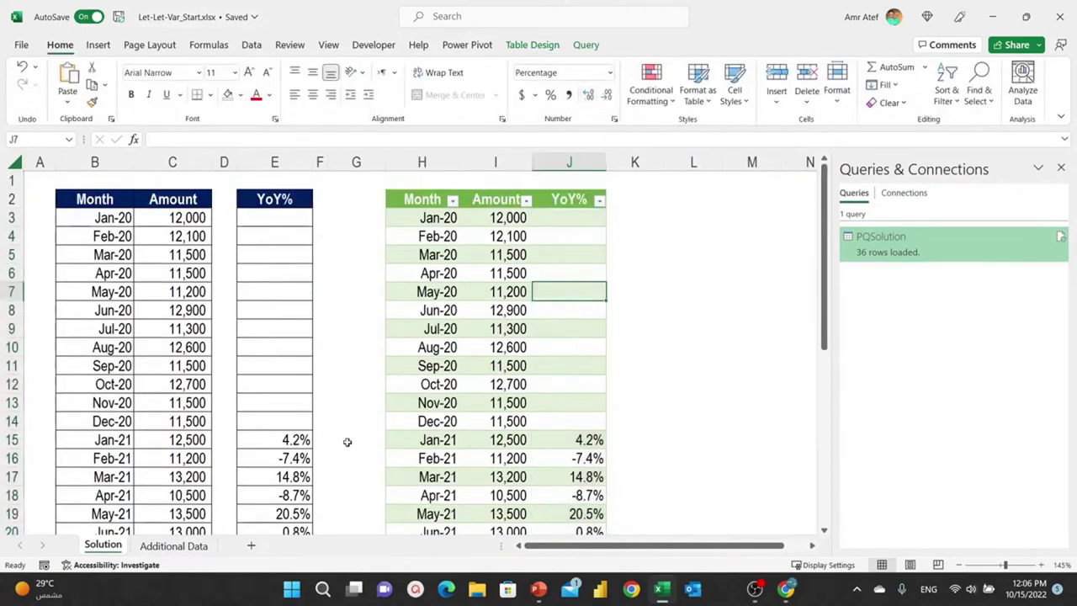
# Step: Compare the query table's values against the original Data table
pyautogui.click(423, 206)
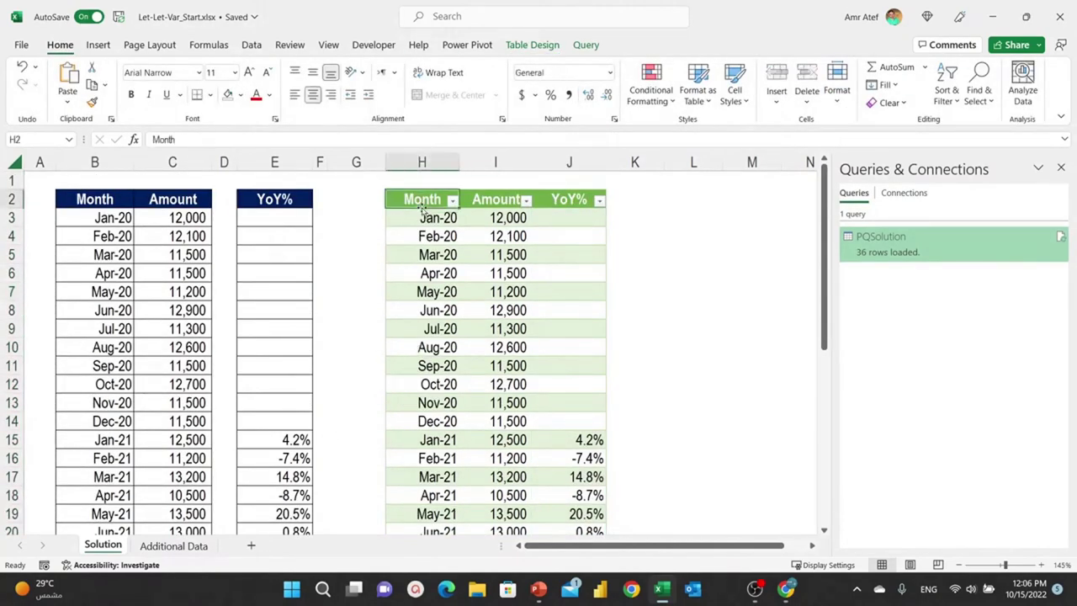
pyautogui.click(532, 44)
pyautogui.click(172, 328)
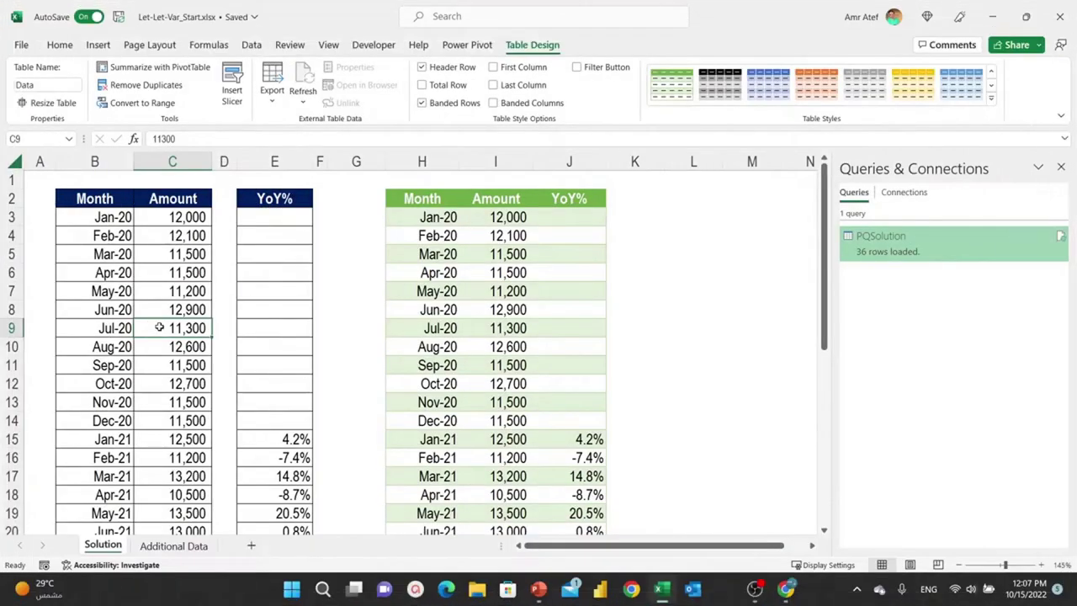
pyautogui.click(452, 289)
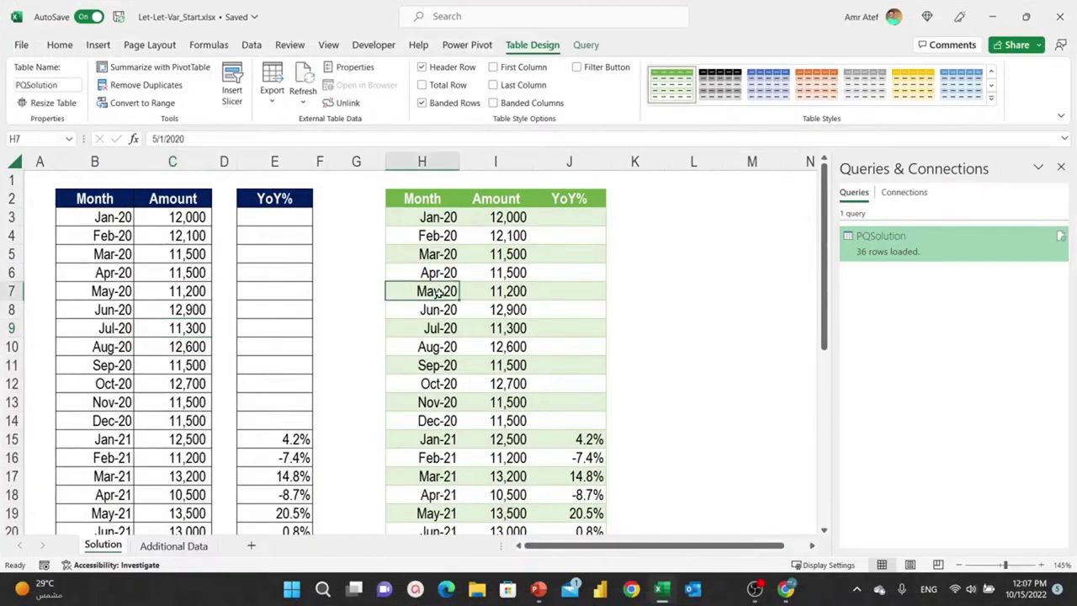
# Step: Duplicate the PQSolution query and name the copy DM_DAX
pyautogui.rightClick(890, 249)
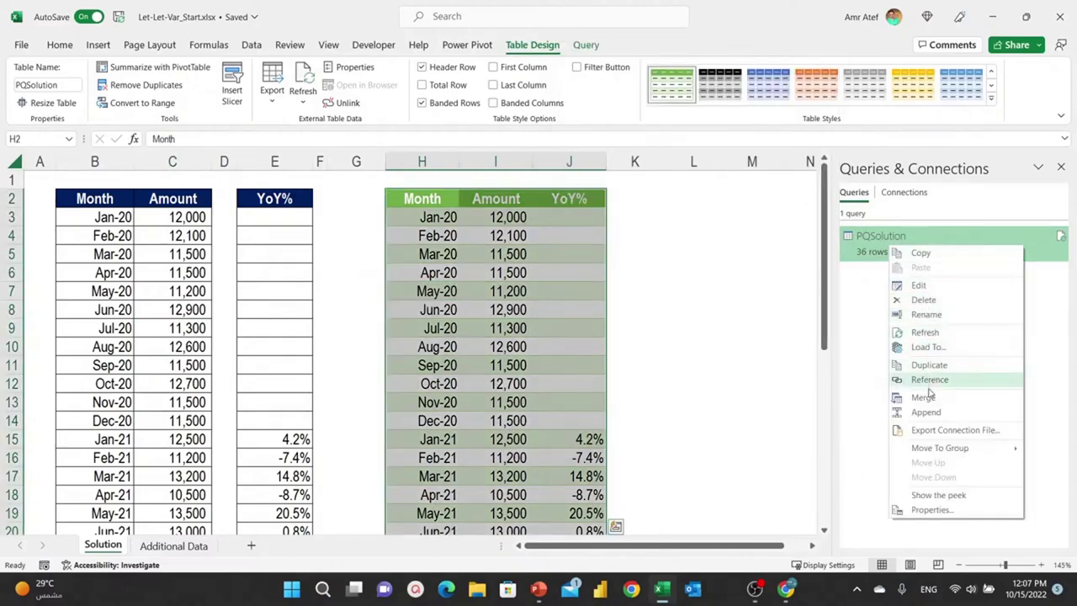
pyautogui.click(919, 286)
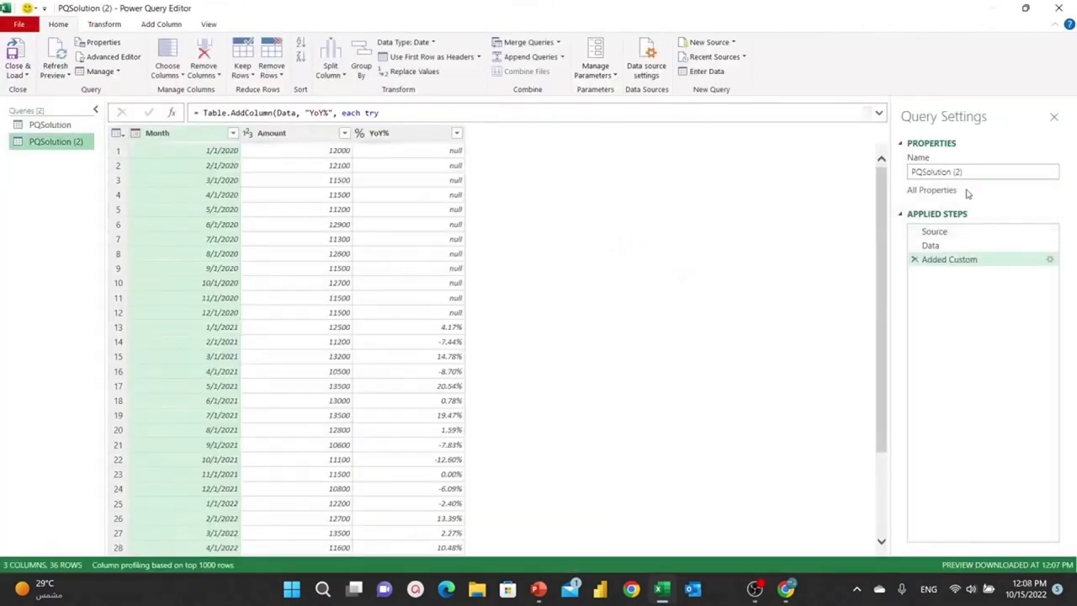
pyautogui.click(968, 171)
pyautogui.moveTo(967, 171); pyautogui.dragTo(854, 170)
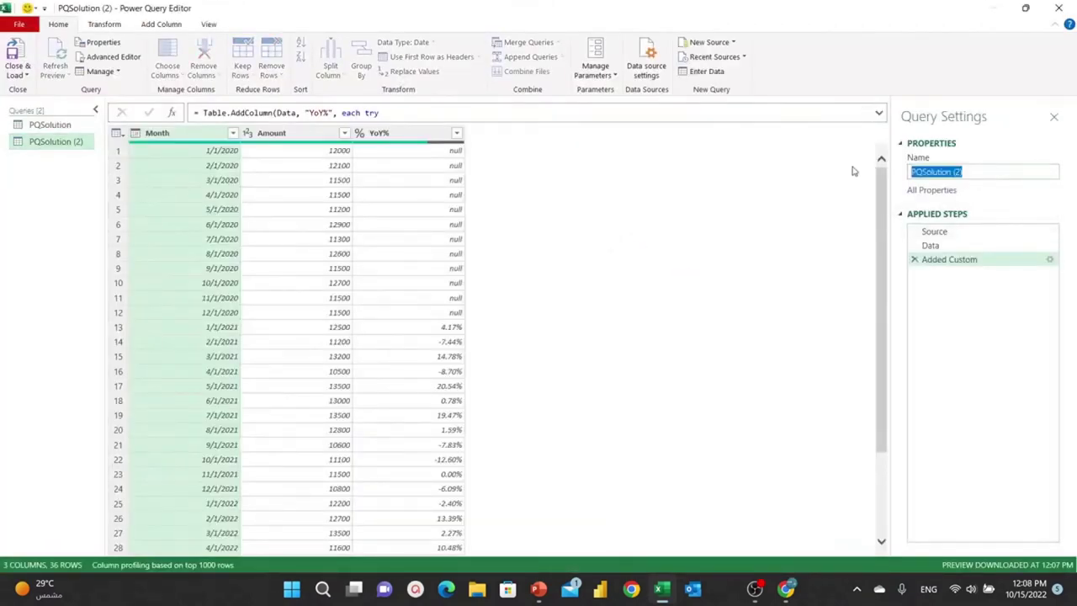
pyautogui.write('DM_')
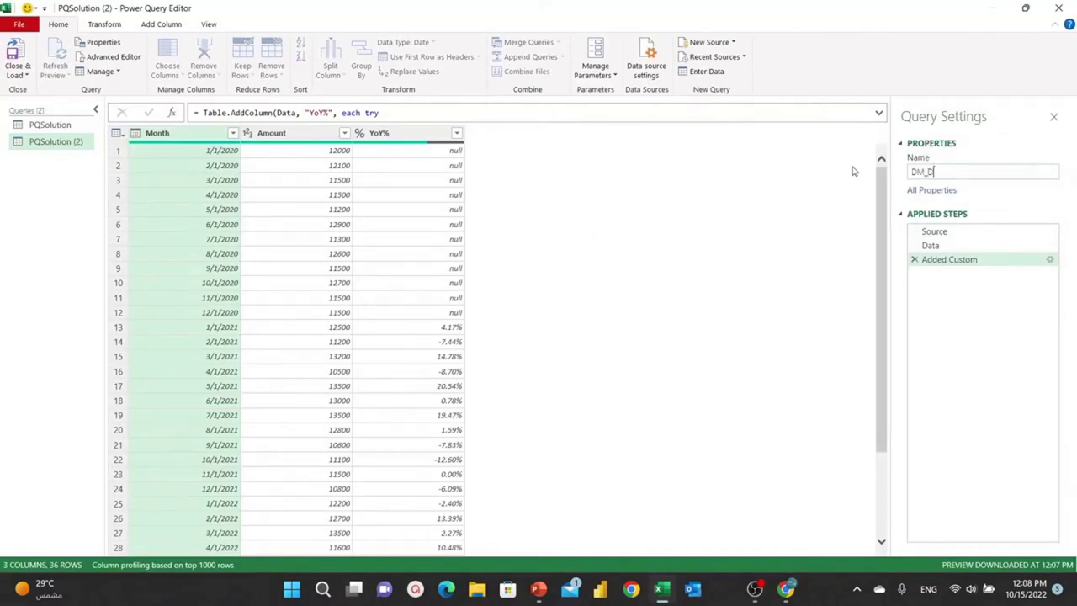
pyautogui.write('DAX')
pyautogui.press('Return')
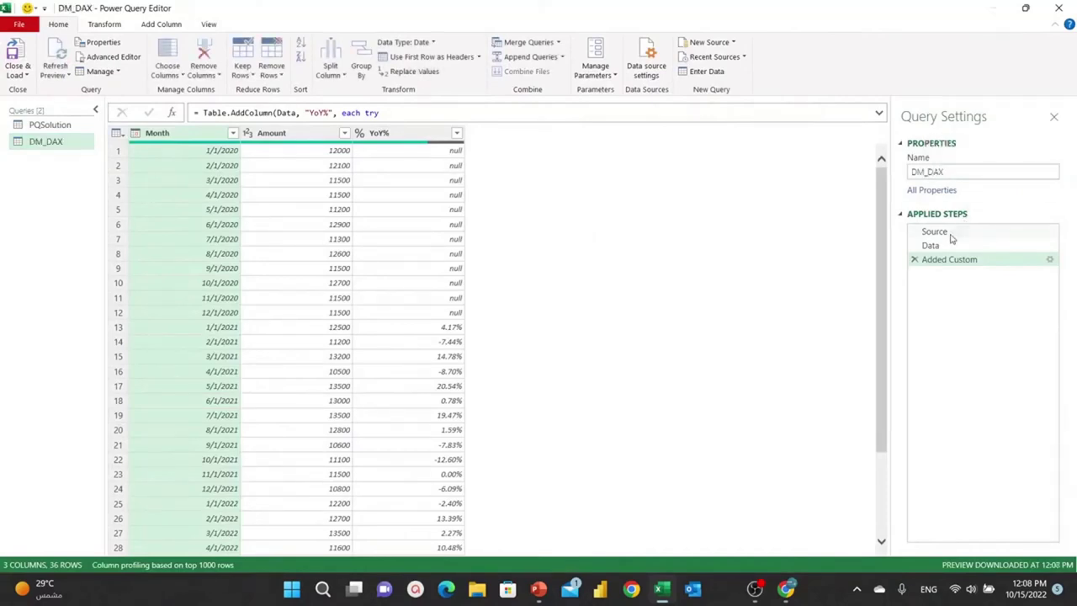
# Step: Delete DM_DAX's Added Custom step so only Month and Amount remain
pyautogui.click(944, 245)
pyautogui.click(926, 259)
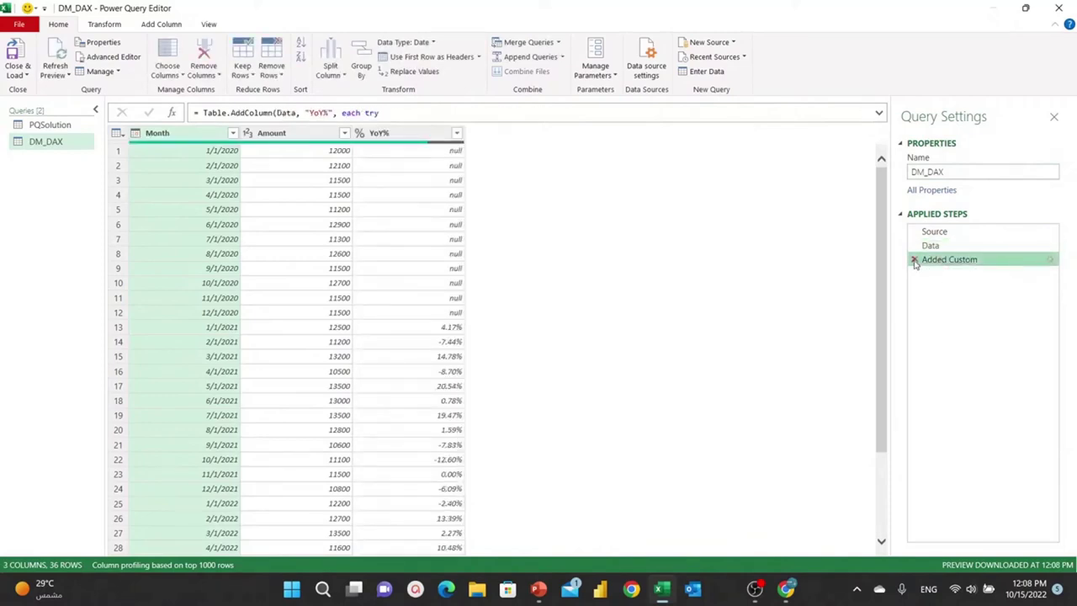
pyautogui.click(915, 260)
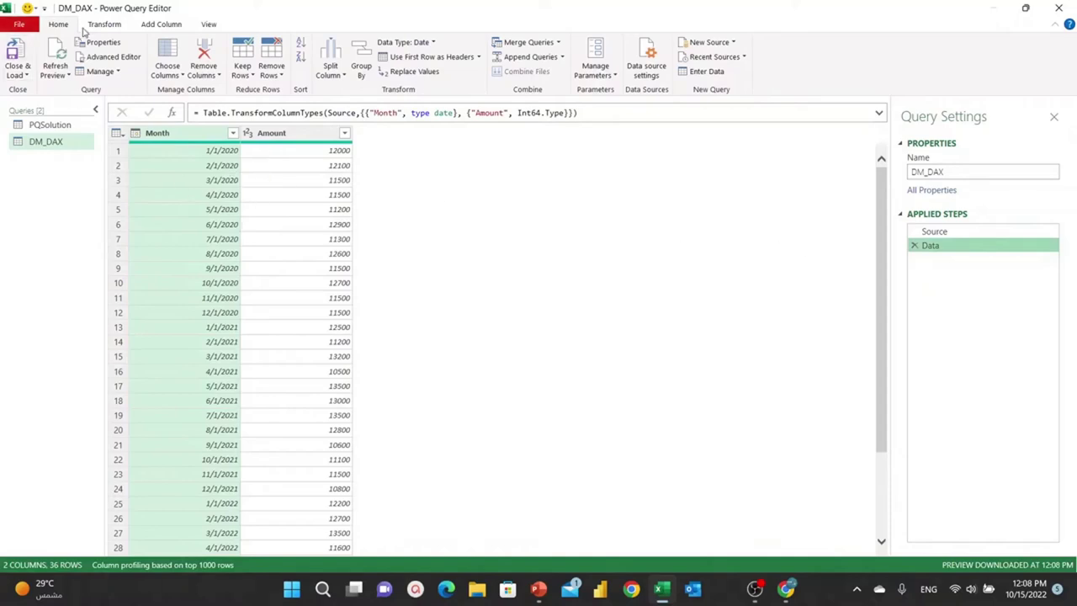
pyautogui.click(26, 76)
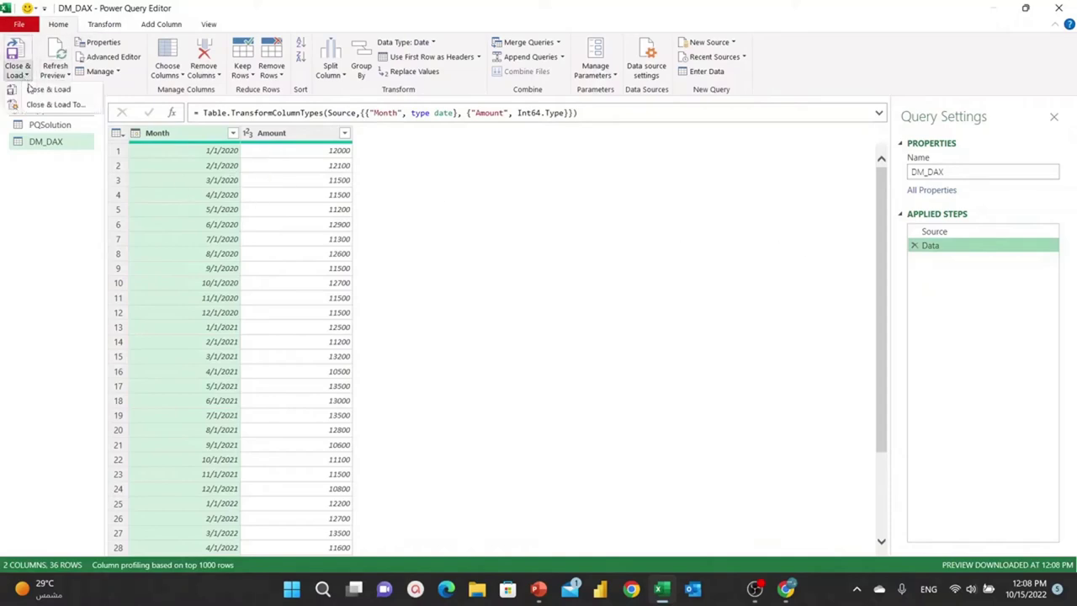
# Step: Load DM_DAX as a connection-only query added to the Data Model, 36 rows
pyautogui.click(38, 105)
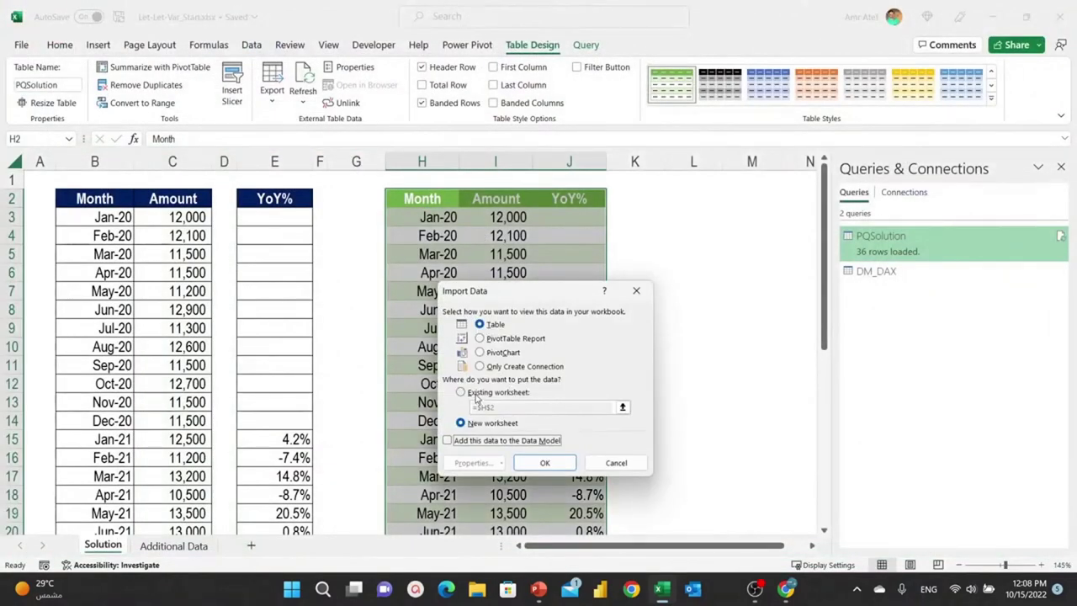
pyautogui.click(494, 368)
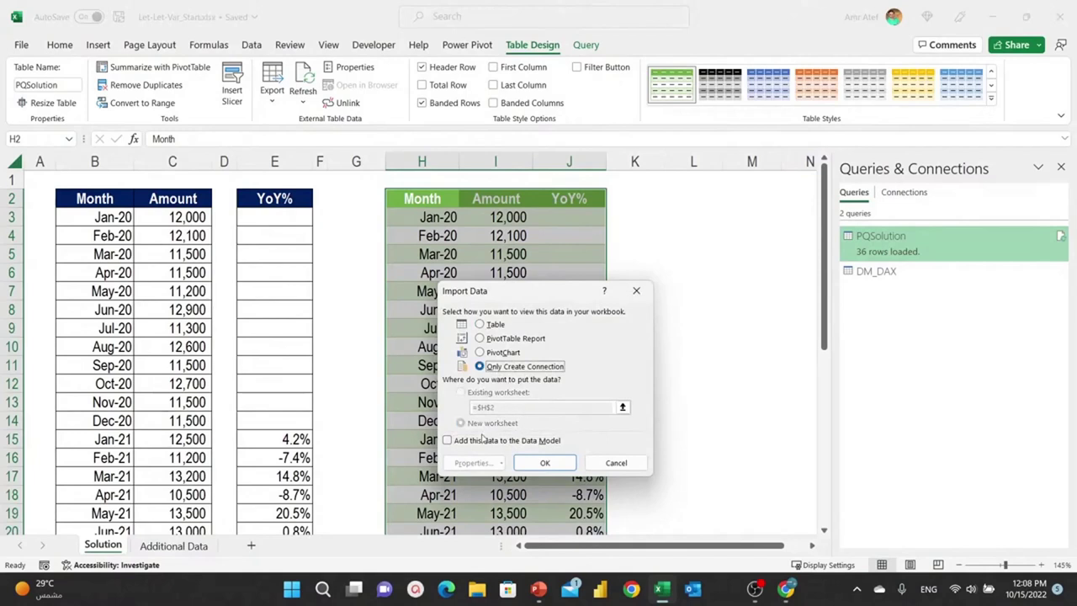
pyautogui.click(447, 440)
pyautogui.moveTo(510, 292); pyautogui.dragTo(502, 247)
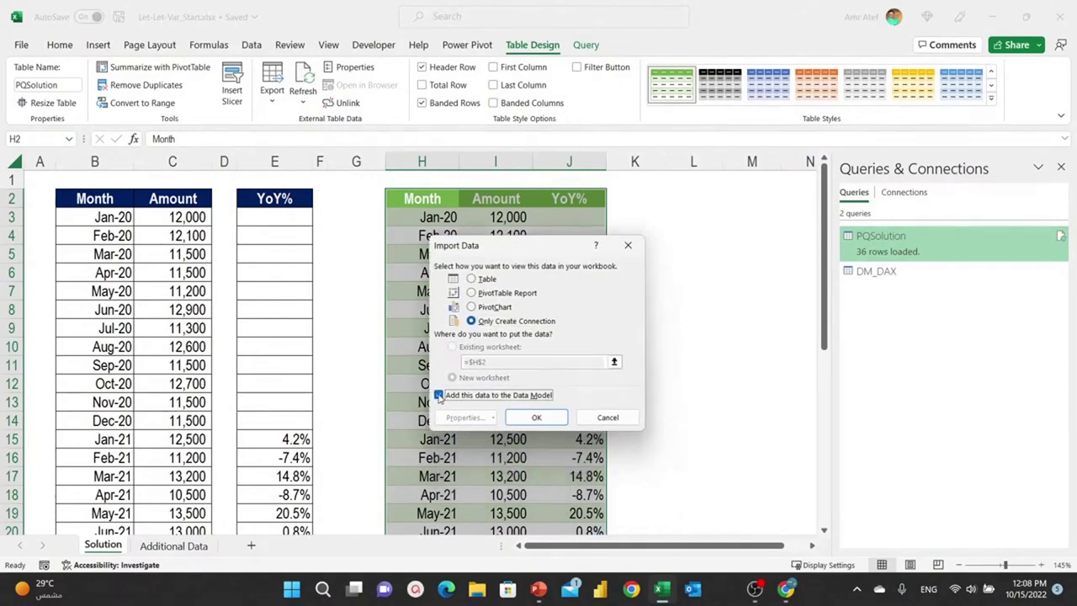
pyautogui.click(538, 418)
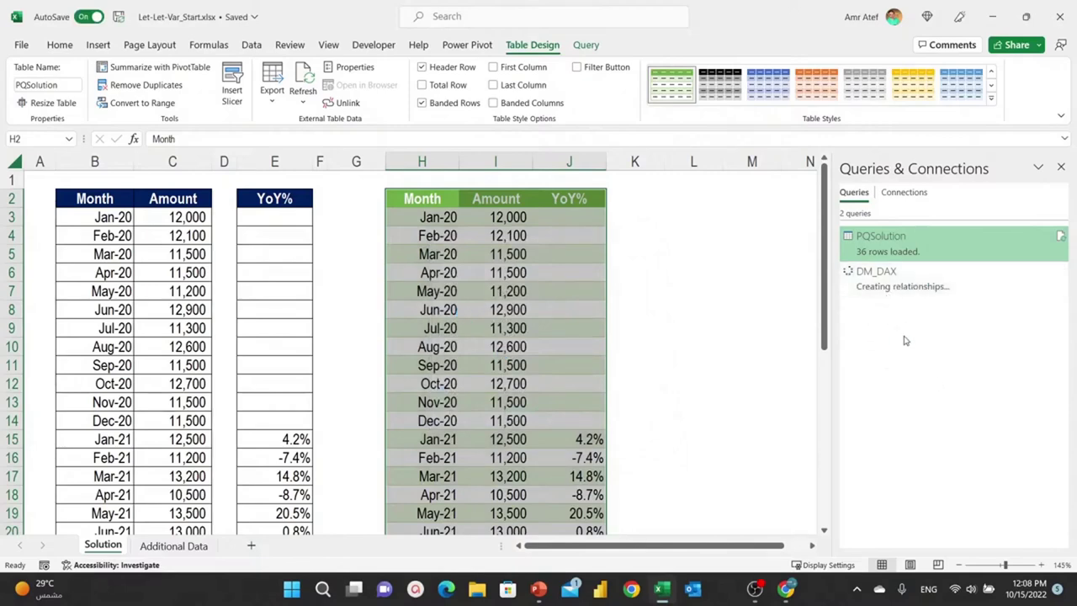
pyautogui.click(250, 46)
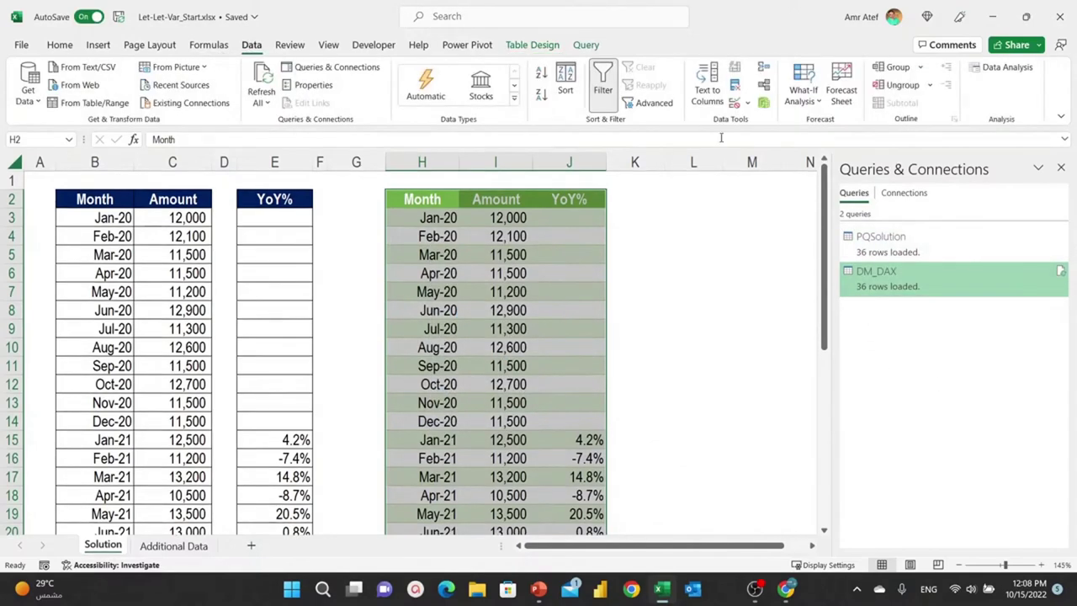
# Step: Open the Data Model in Power Pivot and widen DM_DAX's Month and Amount columns
pyautogui.click(764, 103)
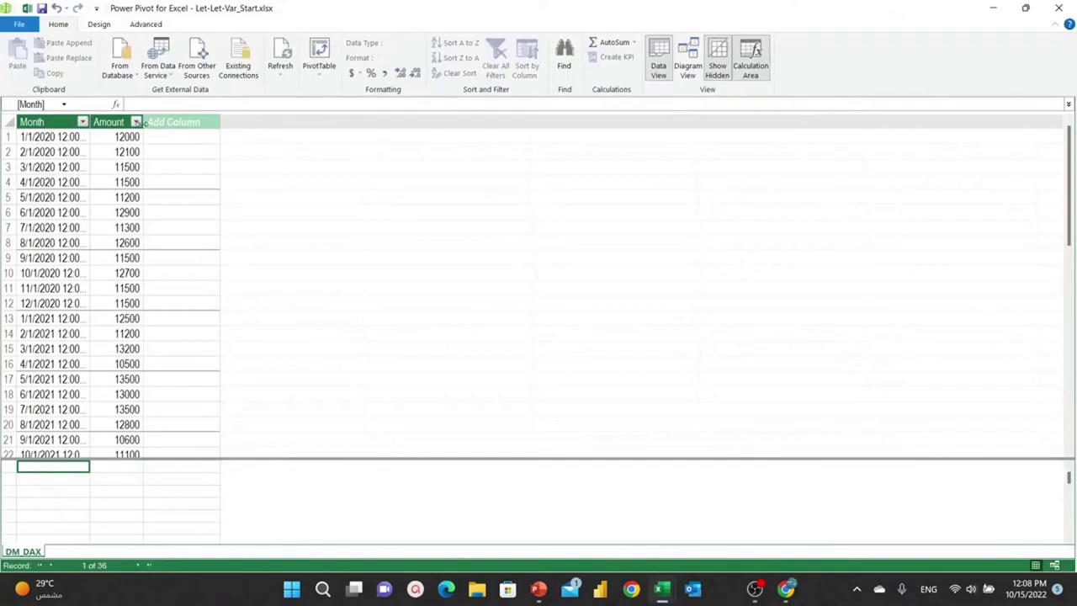
pyautogui.moveTo(145, 123); pyautogui.dragTo(169, 123)
pyautogui.moveTo(90, 123); pyautogui.dragTo(127, 124)
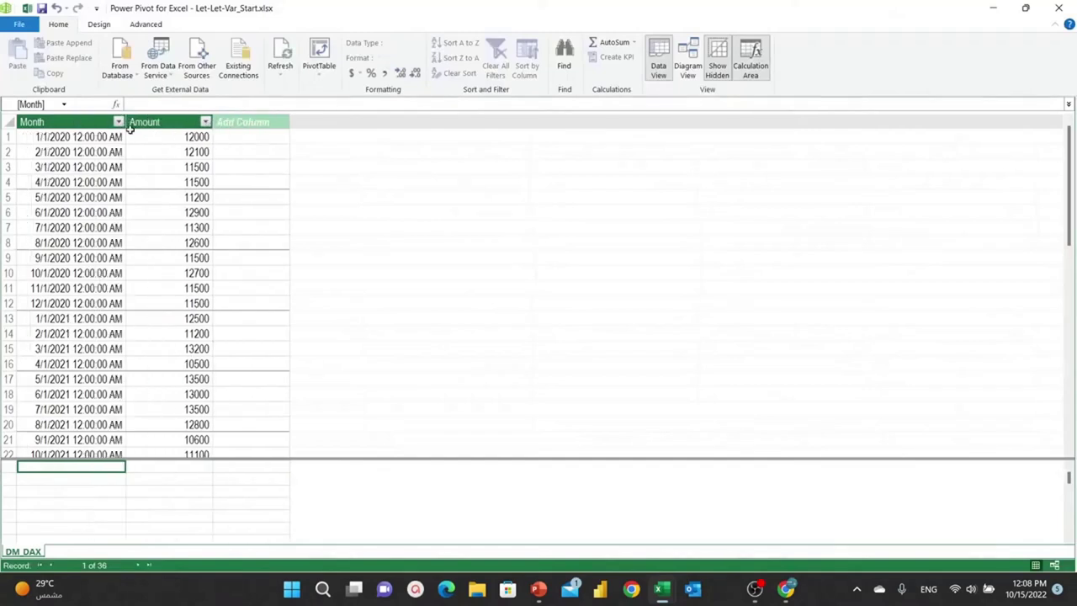
# Step: Create the measure Revenue:=SUM([Amount]) under Amount, formatted with thousands separators as 431,800
pyautogui.click(167, 482)
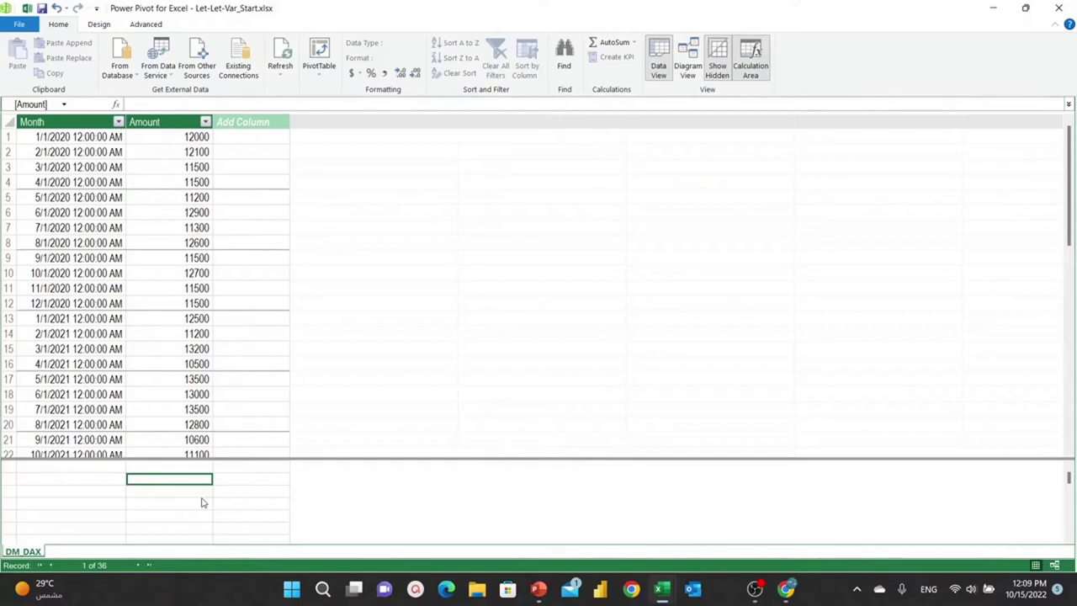
pyautogui.click(292, 101)
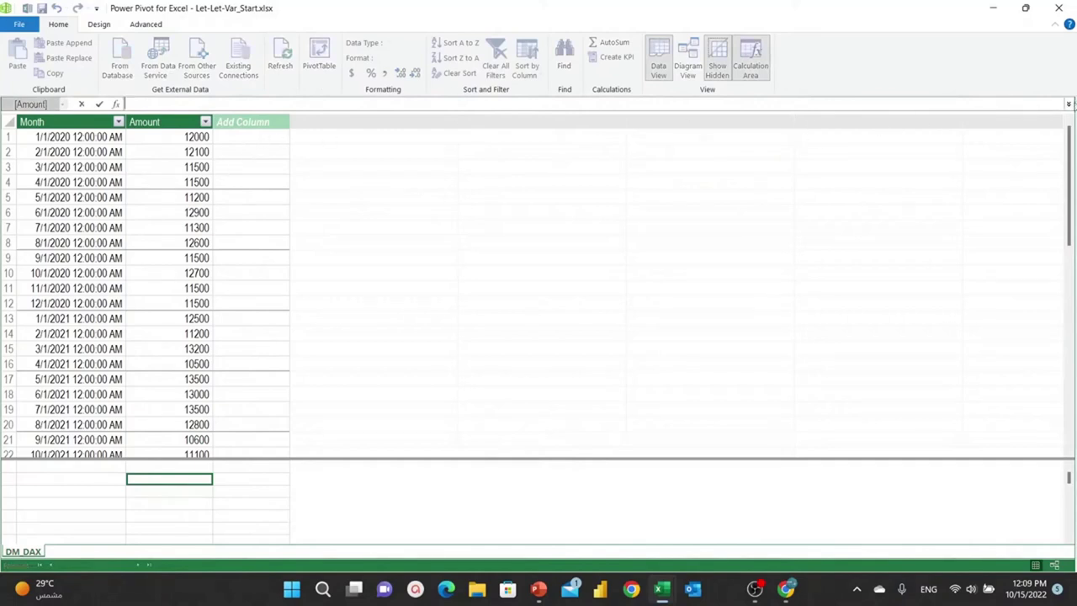
pyautogui.click(1069, 103)
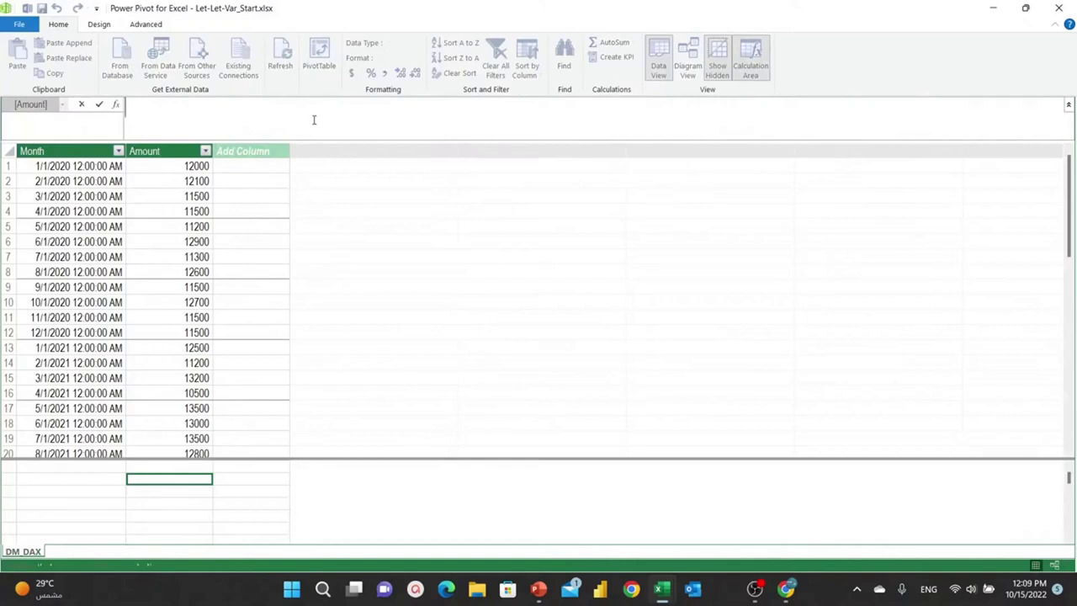
pyautogui.write('Re')
pyautogui.write('venue ')
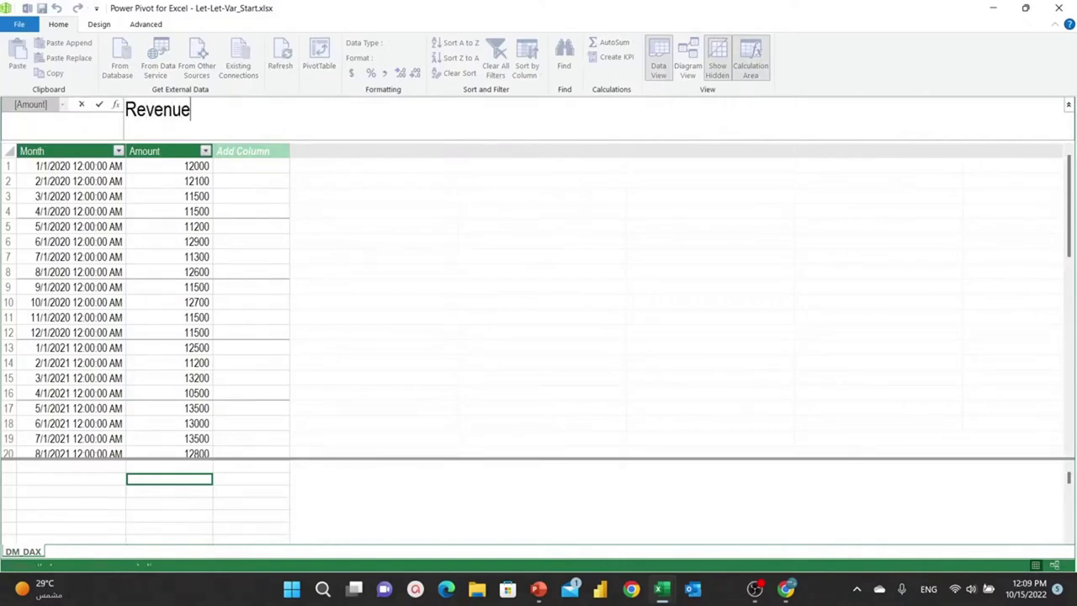
pyautogui.write(' -')
pyautogui.write('=')
pyautogui.write(' sum')
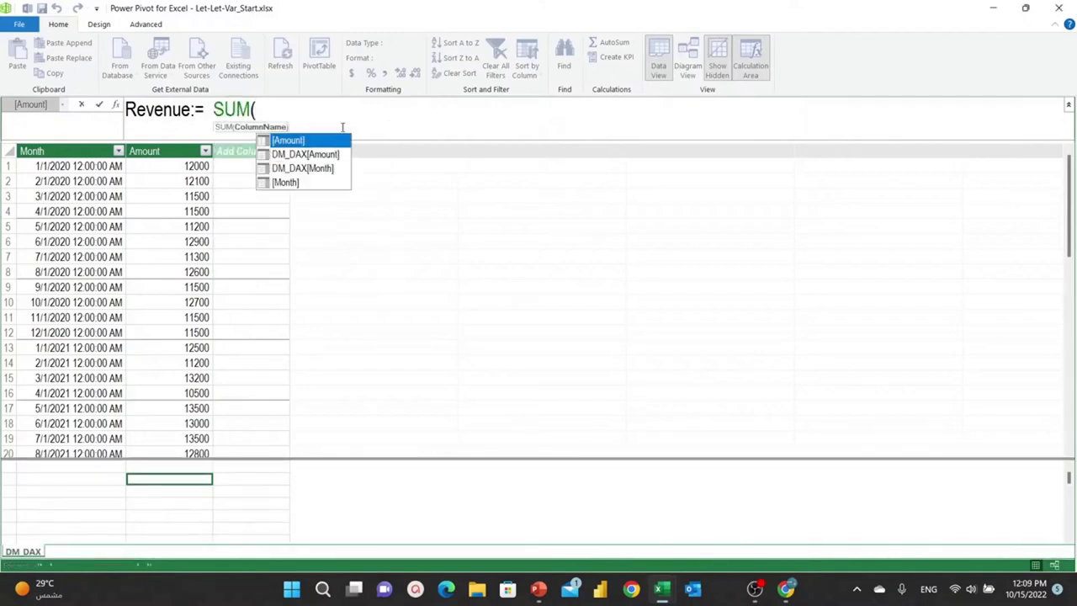
pyautogui.doubleClick(299, 141)
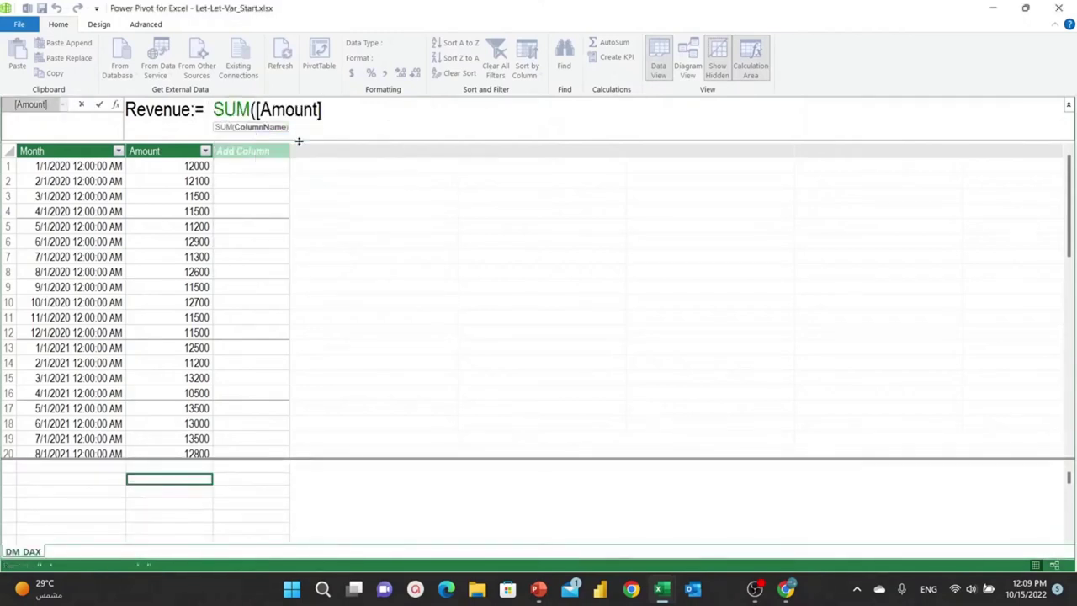
pyautogui.write(')')
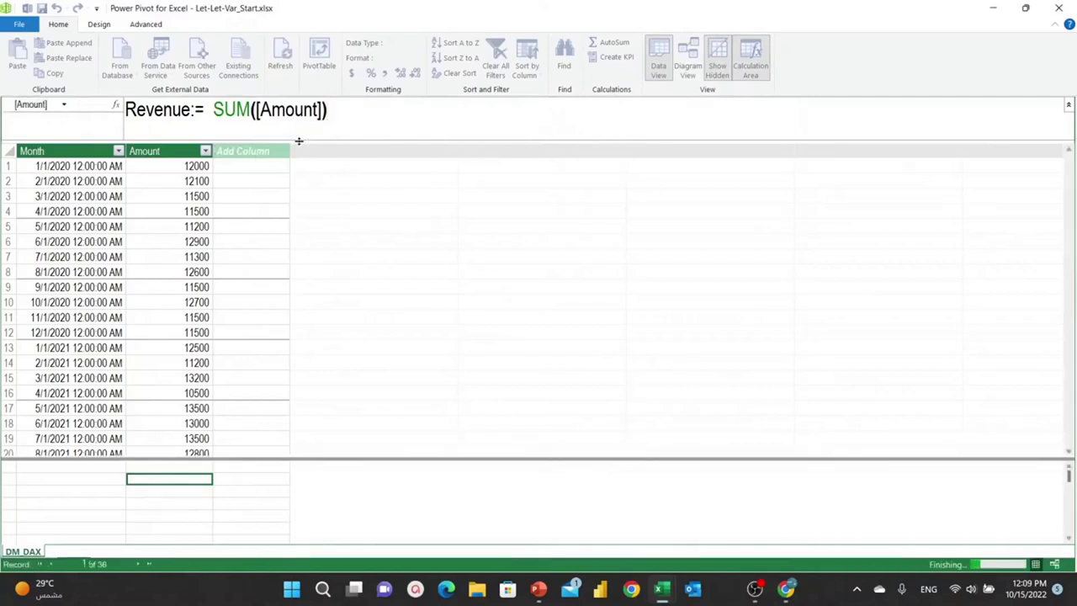
pyautogui.press('Return')
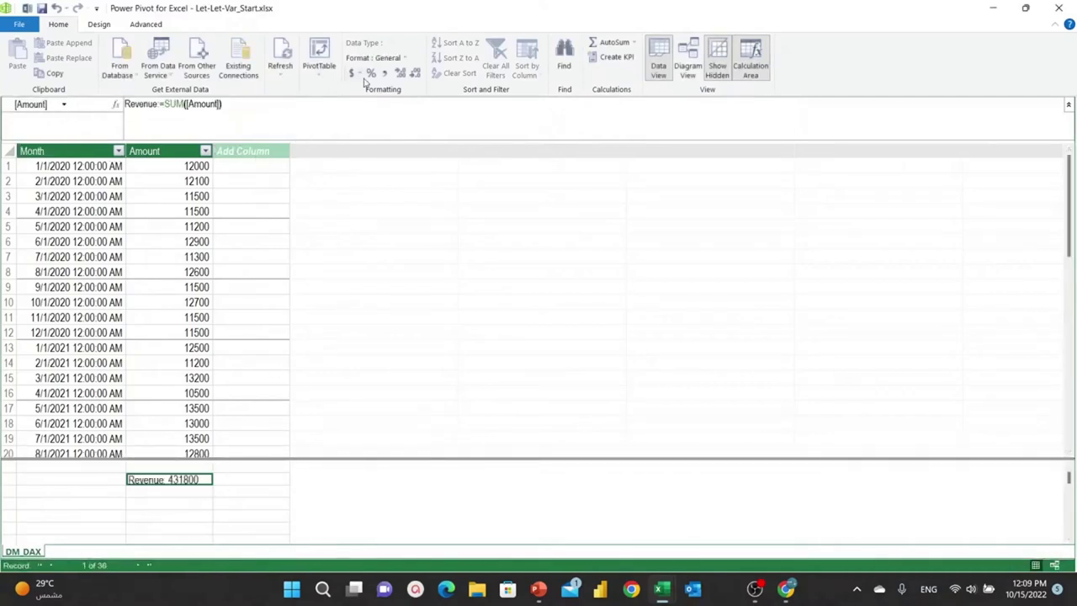
pyautogui.click(386, 75)
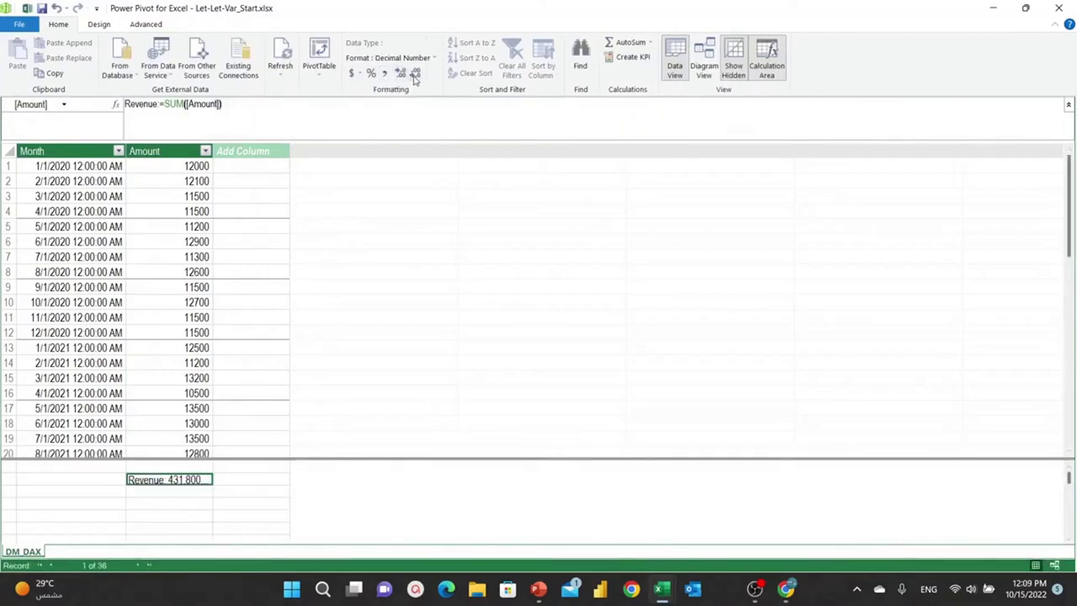
pyautogui.click(414, 74)
pyautogui.click(414, 74)
# Step: Generate a new Calendar date table of 1,096 dates from 1/1/2020 and widen its Date column
pyautogui.click(104, 26)
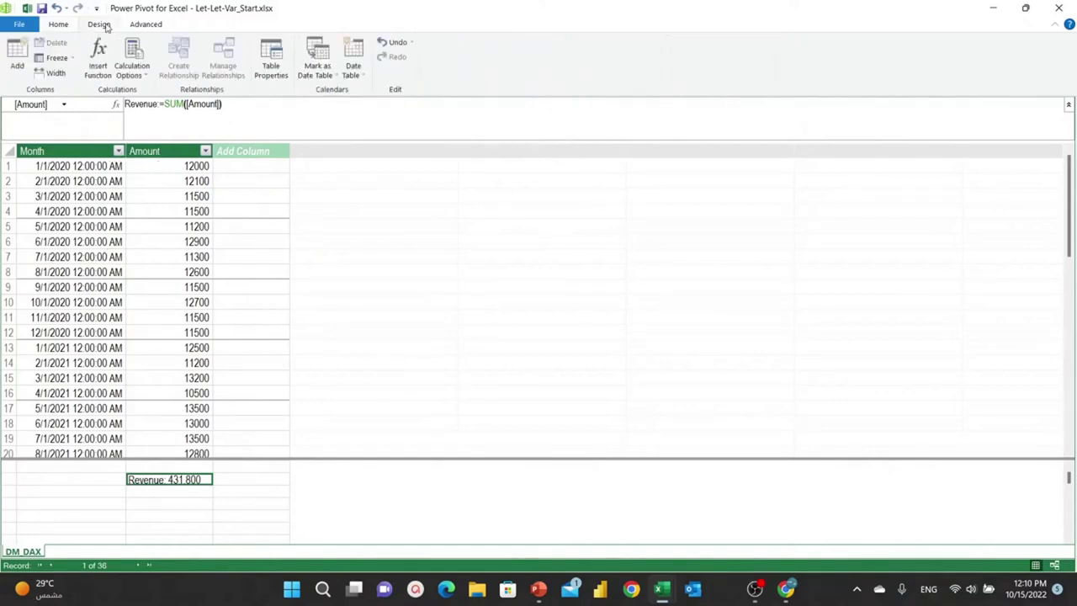
pyautogui.click(355, 76)
pyautogui.click(368, 92)
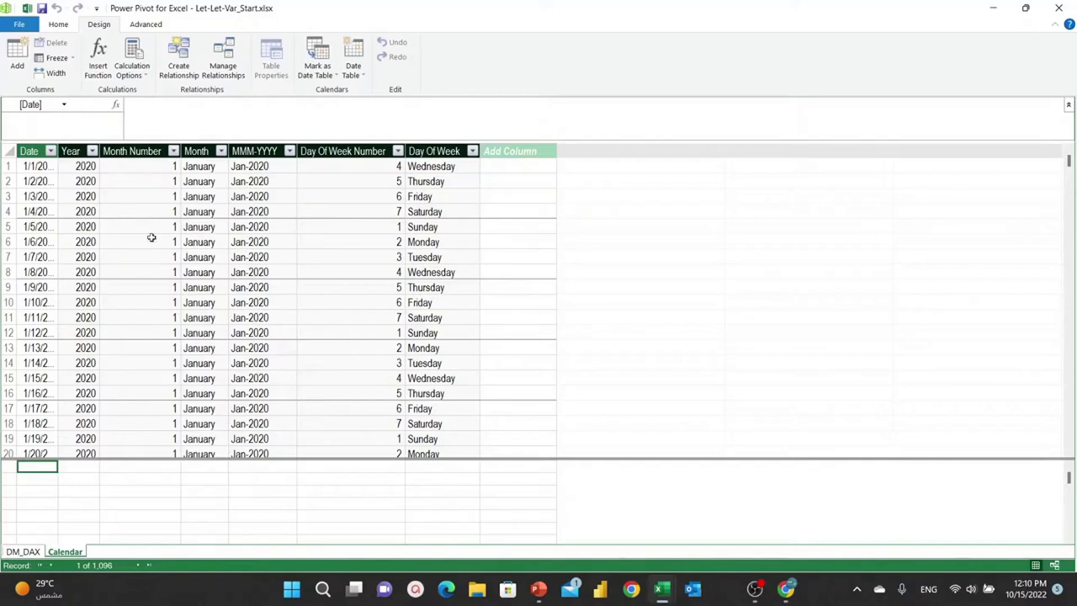
pyautogui.moveTo(57, 150); pyautogui.dragTo(89, 151)
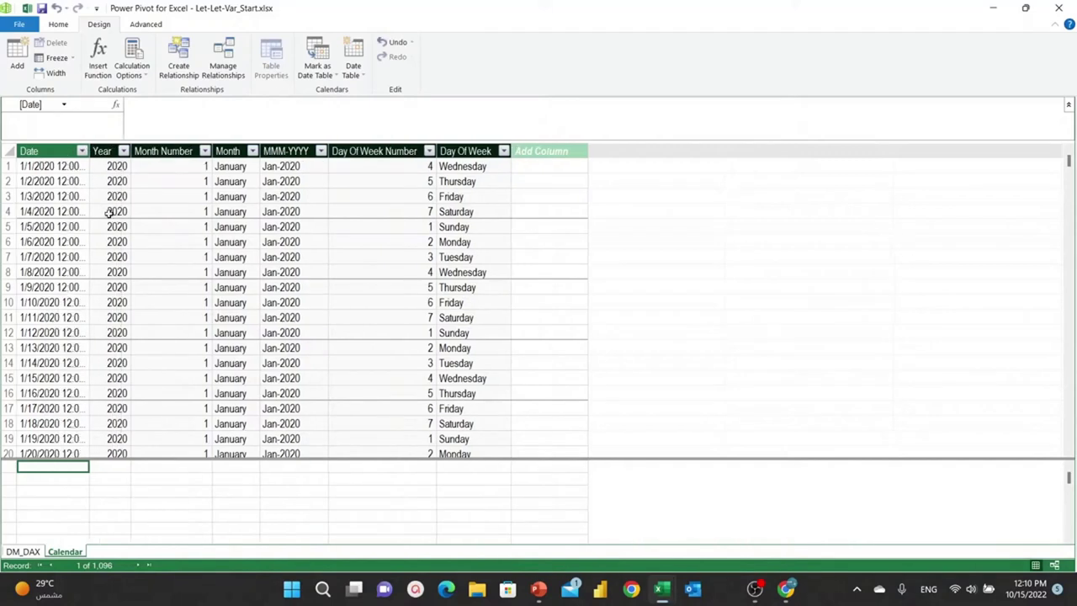
# Step: Review the Calendar's Date, Year, Month Number and Month column formulas, widening Date and Month
pyautogui.click(31, 153)
pyautogui.click(105, 151)
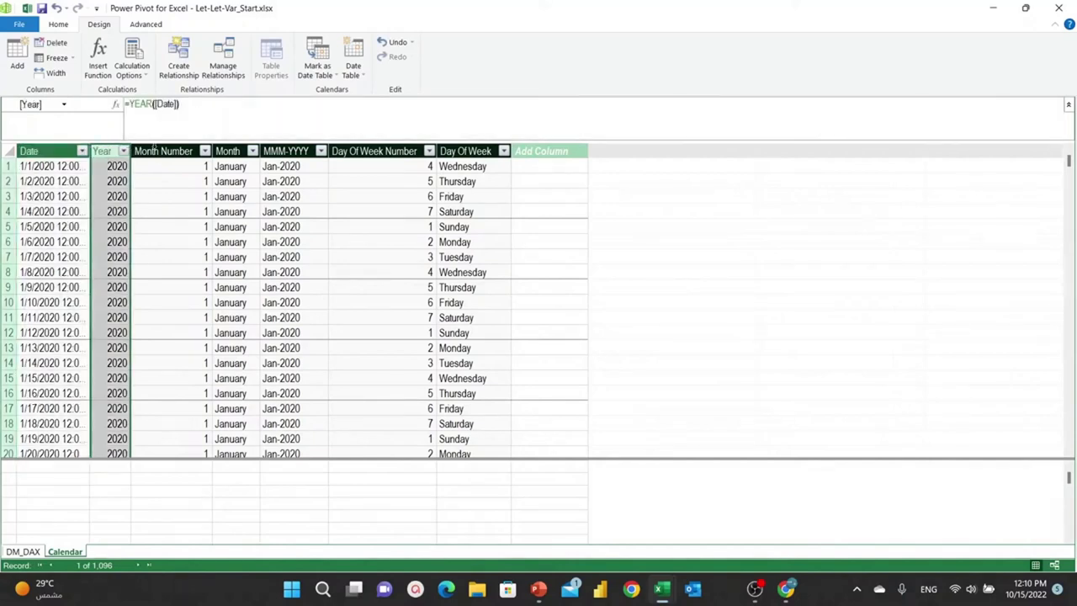
pyautogui.click(52, 166)
pyautogui.click(52, 151)
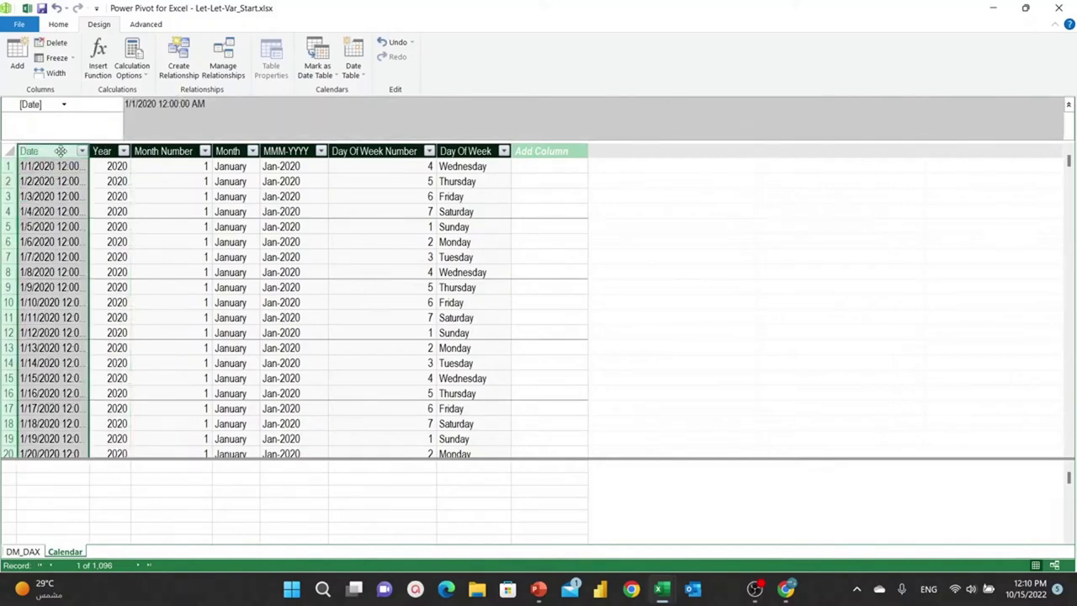
pyautogui.doubleClick(82, 151)
pyautogui.click(84, 180)
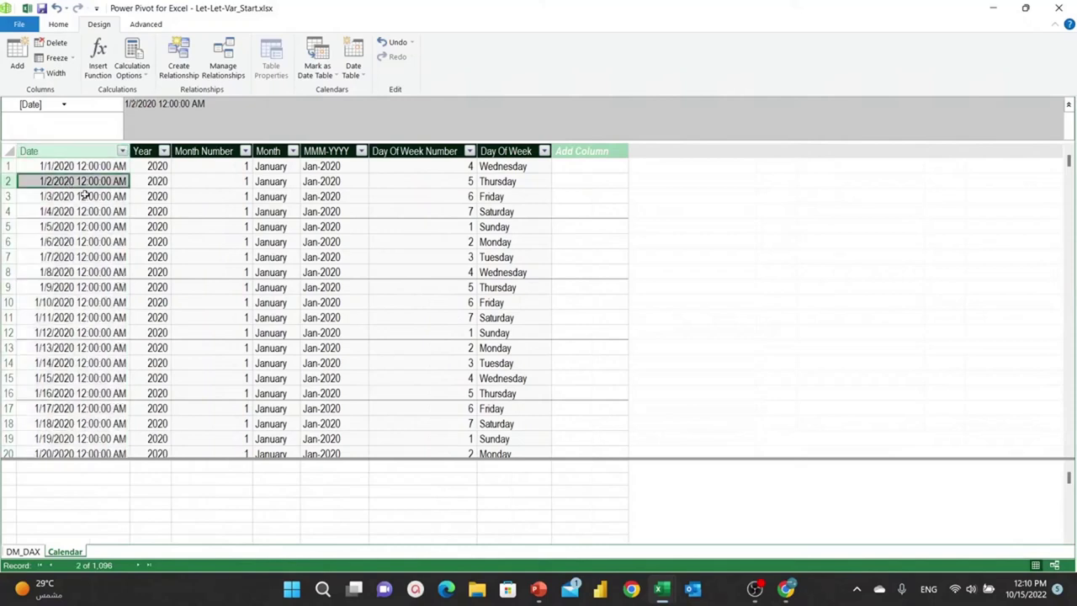
pyautogui.scroll(-2, 88, 208)
pyautogui.scroll(2, 93, 210)
pyautogui.click(89, 170)
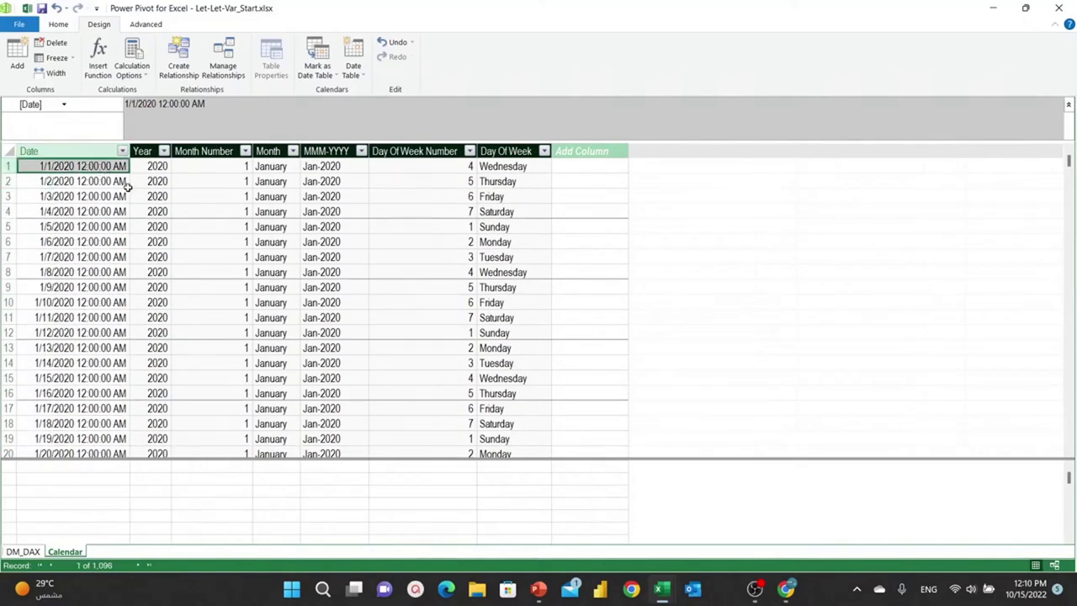
pyautogui.click(149, 167)
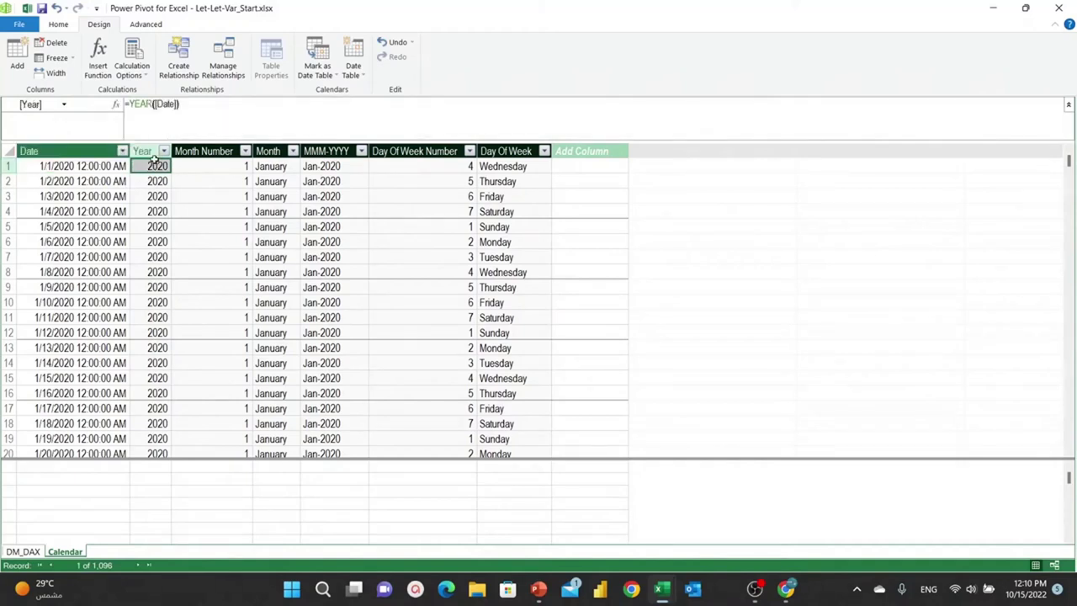
pyautogui.click(199, 167)
pyautogui.click(268, 166)
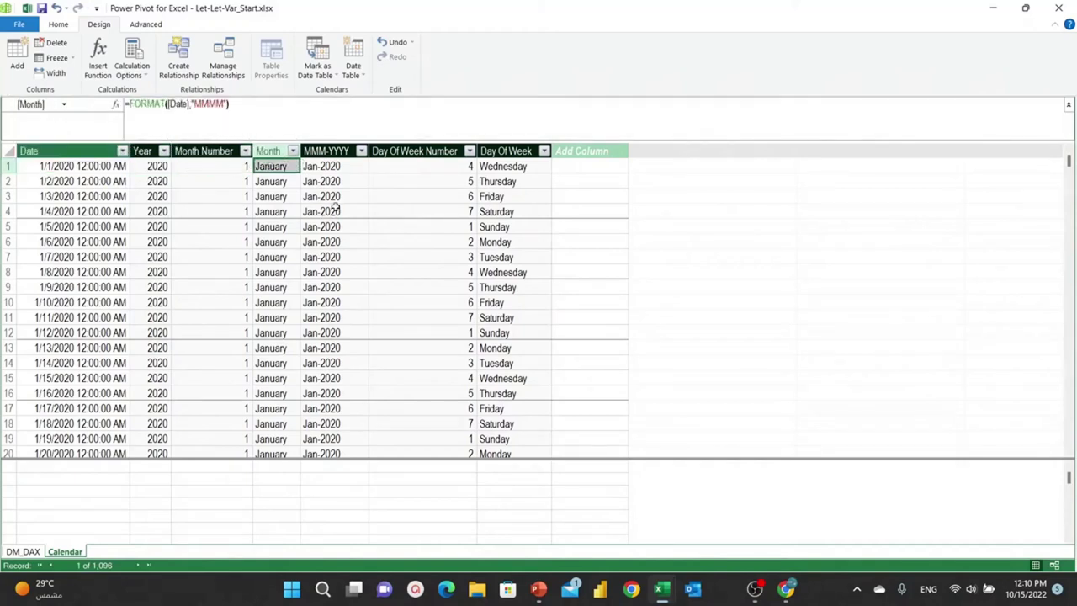
pyautogui.moveTo(301, 150); pyautogui.dragTo(327, 151)
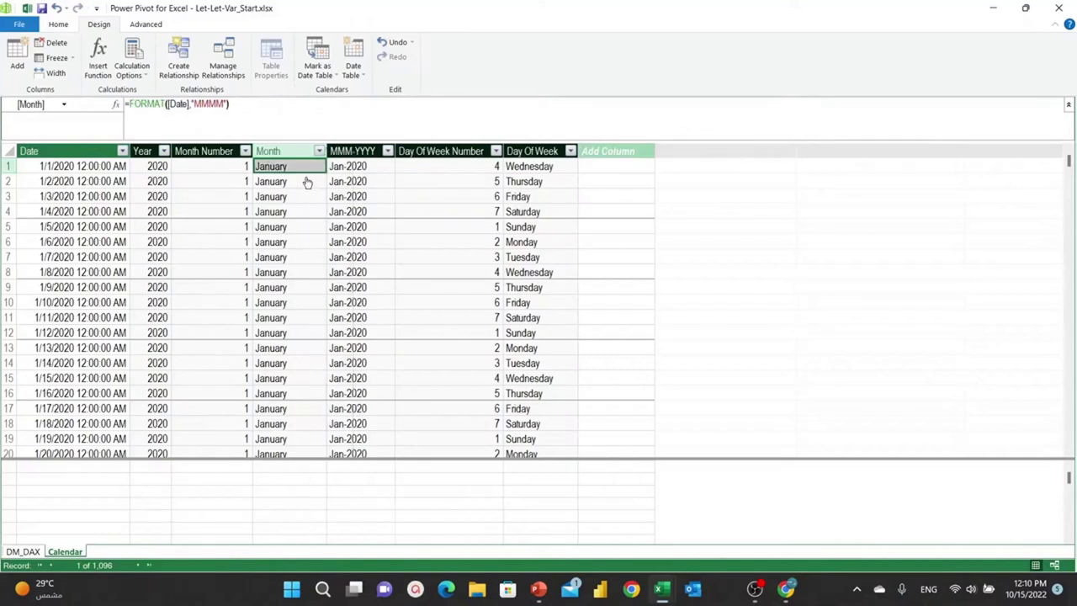
# Step: Rename the Calendar's Month column to Month Name and MMM-YYYY to Month
pyautogui.doubleClick(286, 151)
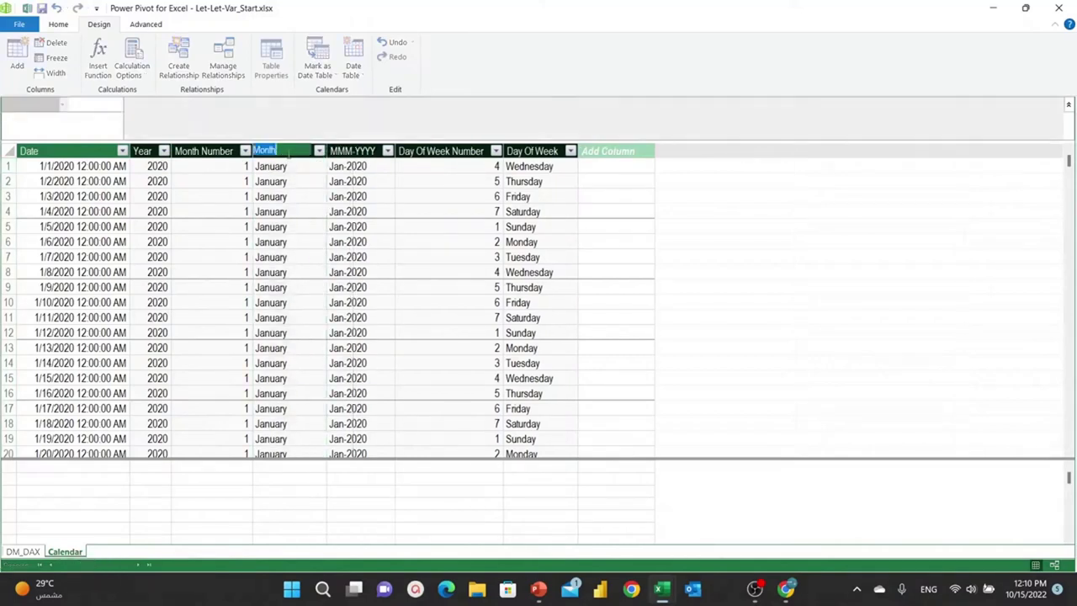
pyautogui.press('BackSpace')
pyautogui.write('Name')
pyautogui.press('Return')
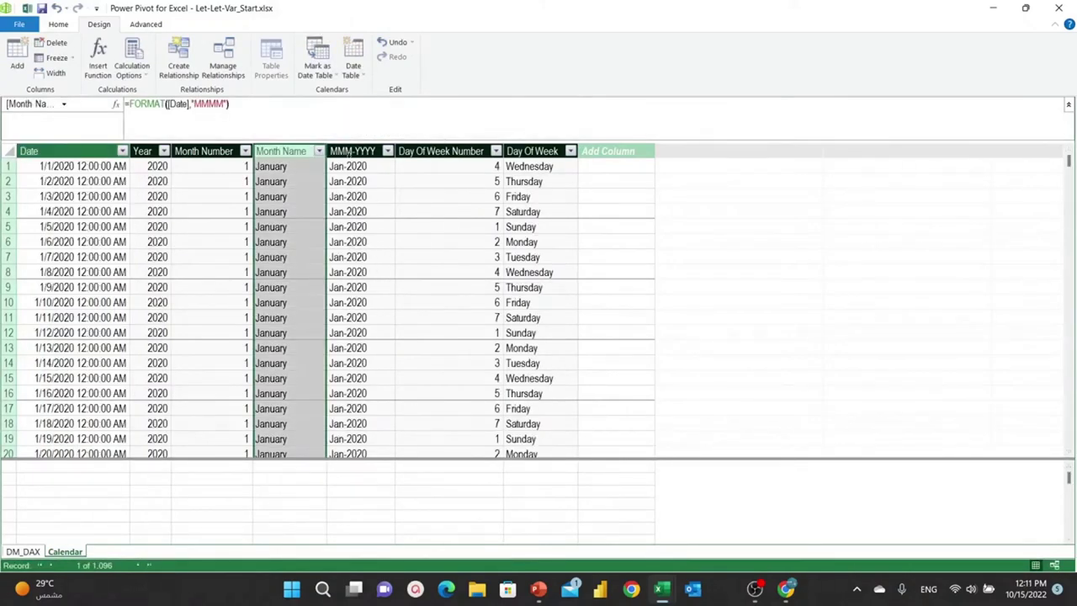
pyautogui.click(356, 166)
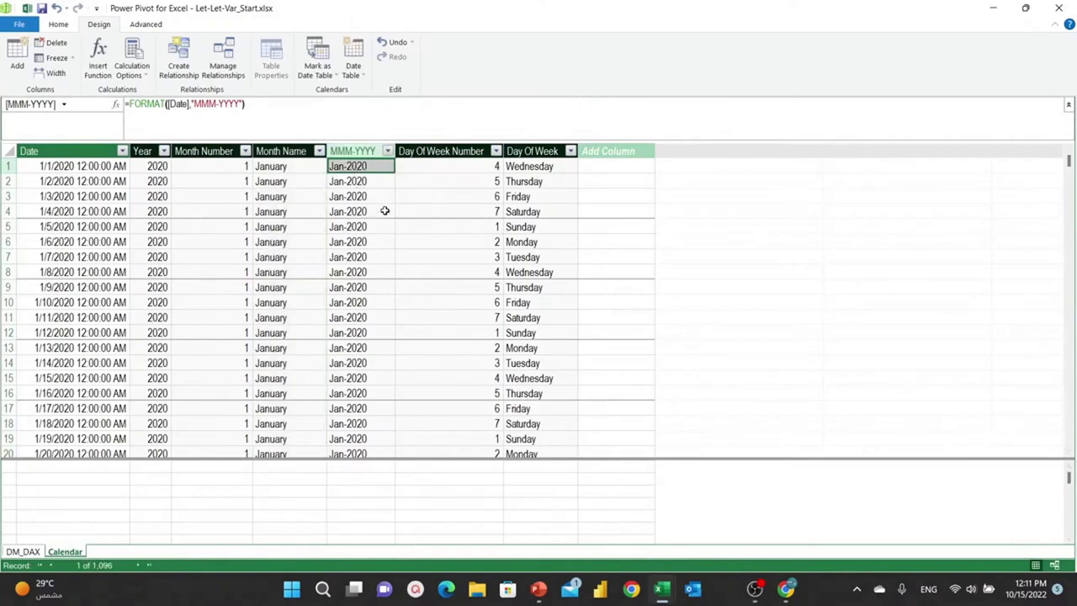
pyautogui.doubleClick(360, 150)
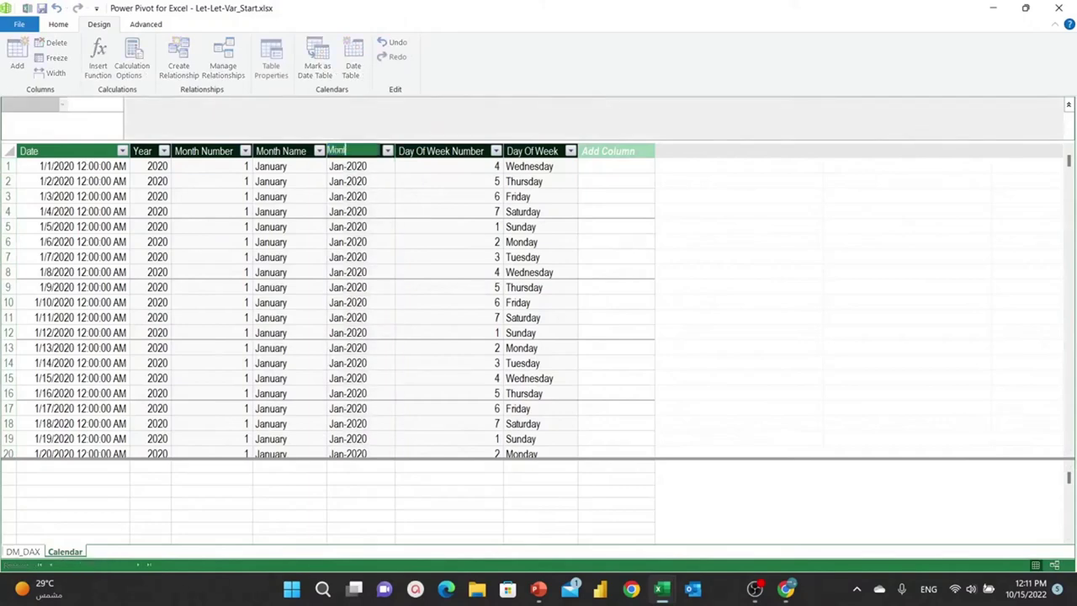
pyautogui.write('Month')
pyautogui.press('Return')
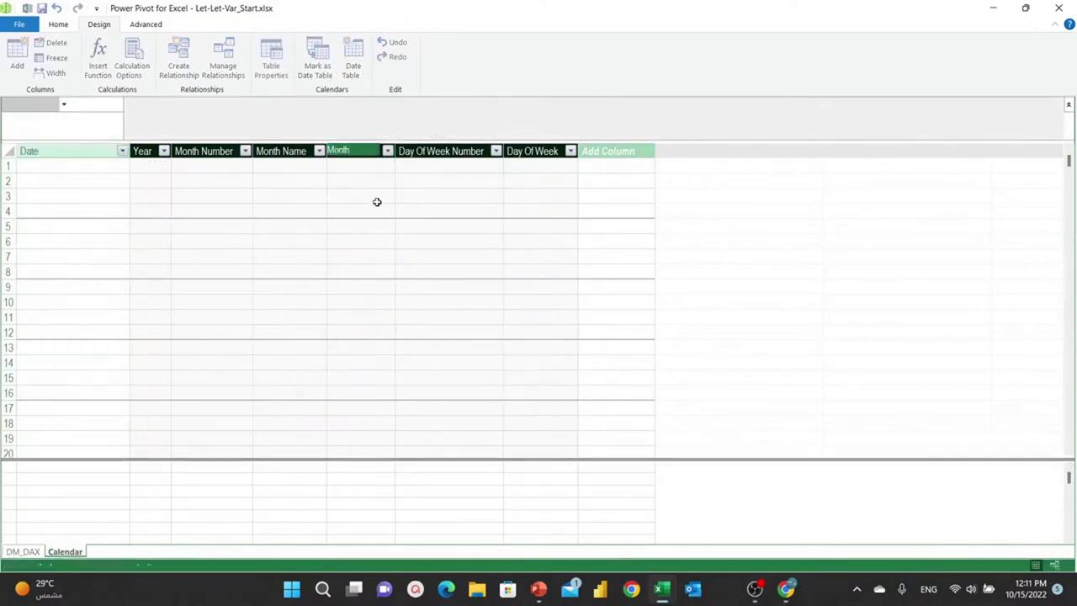
pyautogui.click(369, 172)
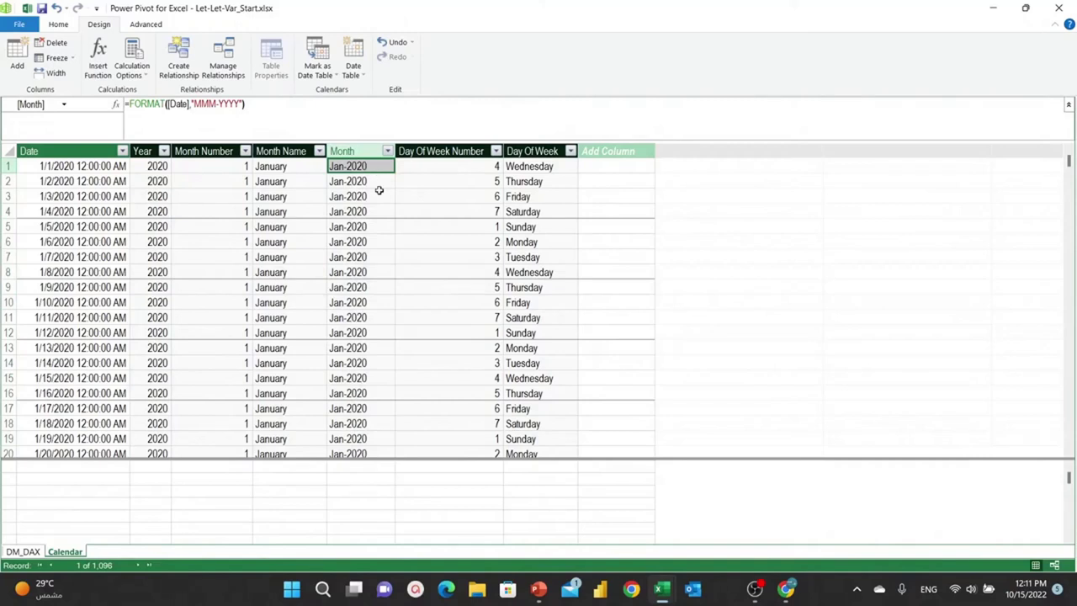
# Step: Change the Month formula to FORMAT([Date],"MMM-YY") showing Jan-20, then switch to Diagram View
pyautogui.click(286, 113)
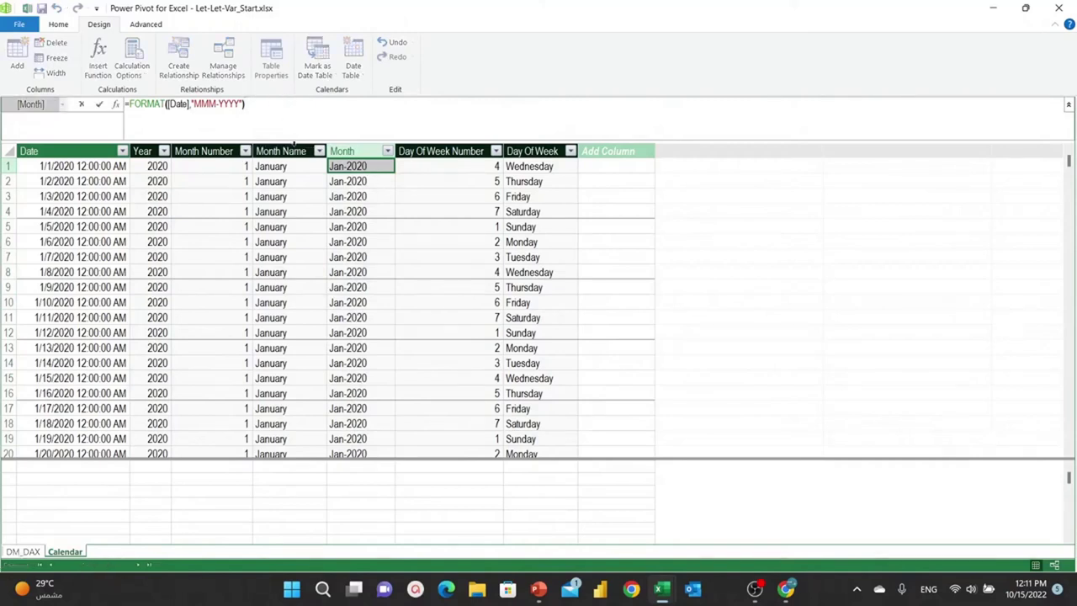
pyautogui.scroll(3, 293, 144)
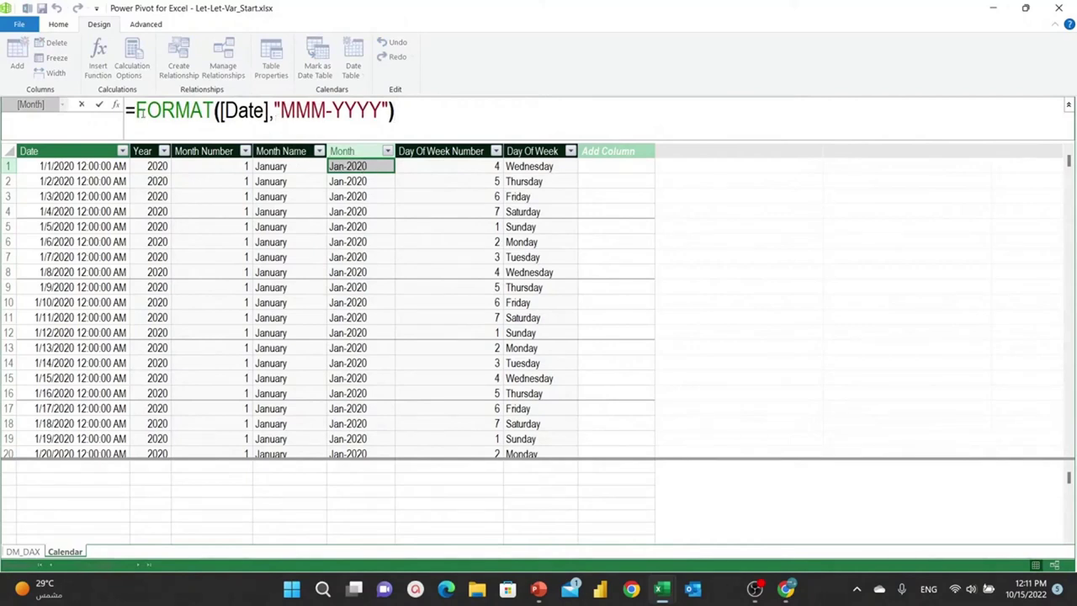
pyautogui.moveTo(137, 112); pyautogui.dragTo(202, 119)
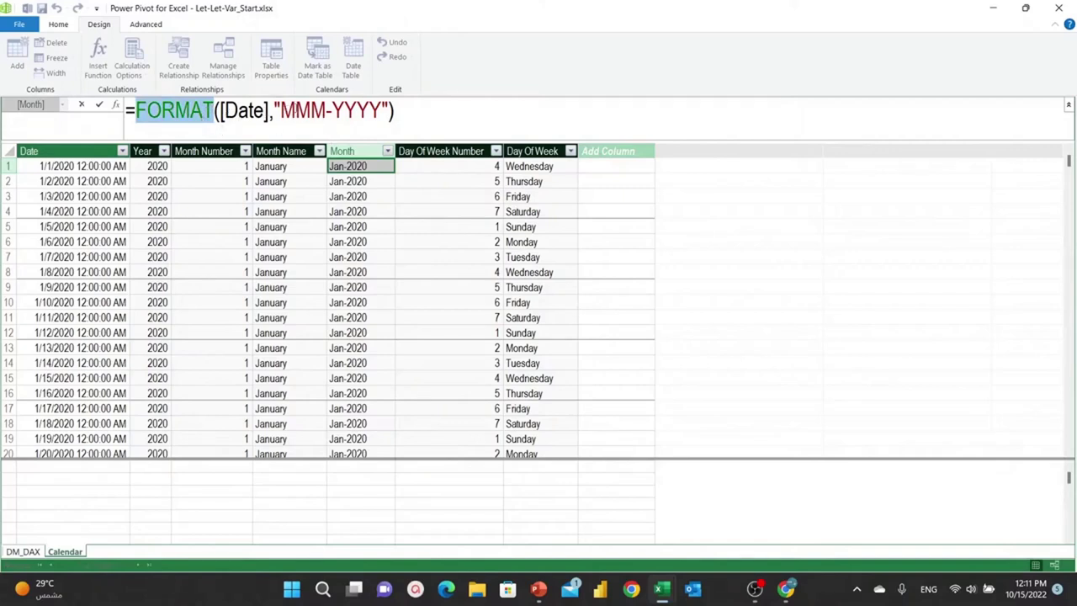
pyautogui.click(380, 112)
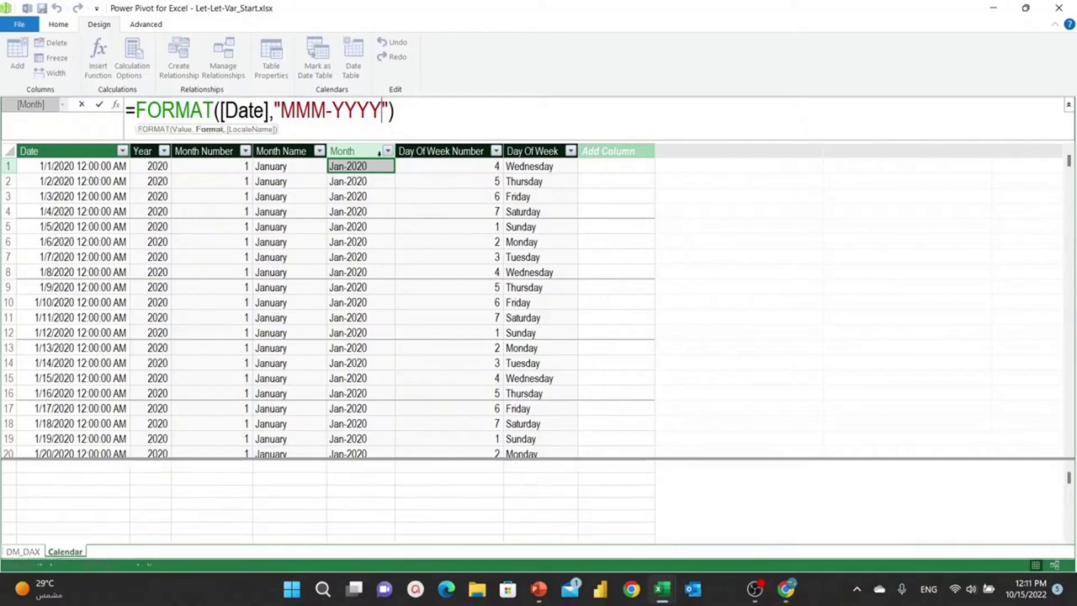
pyautogui.press('BackSpace')
pyautogui.press('BackSpace')
pyautogui.press('Return')
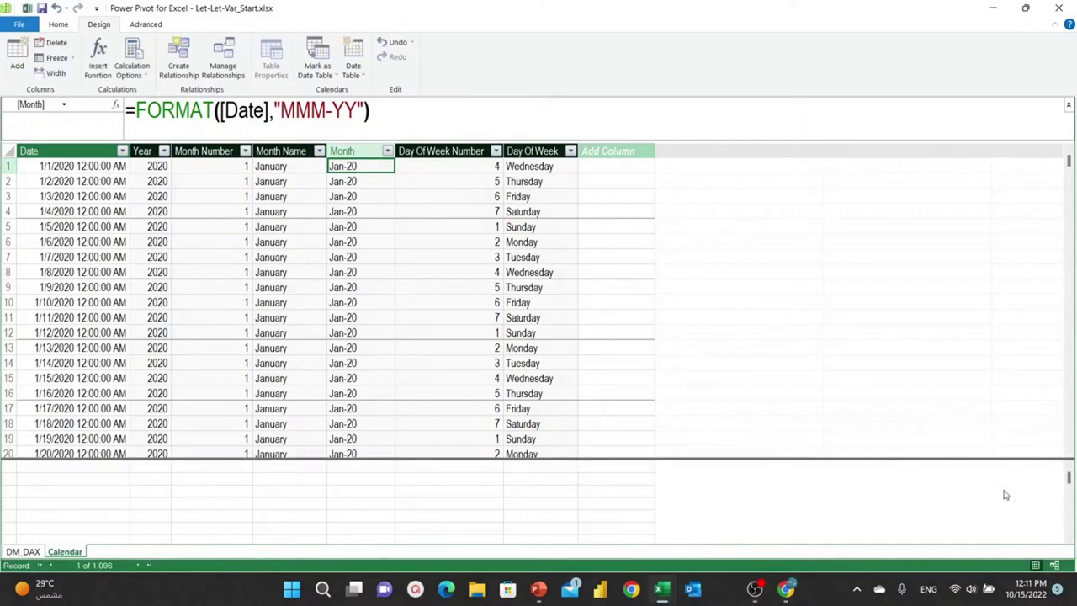
pyautogui.click(1055, 565)
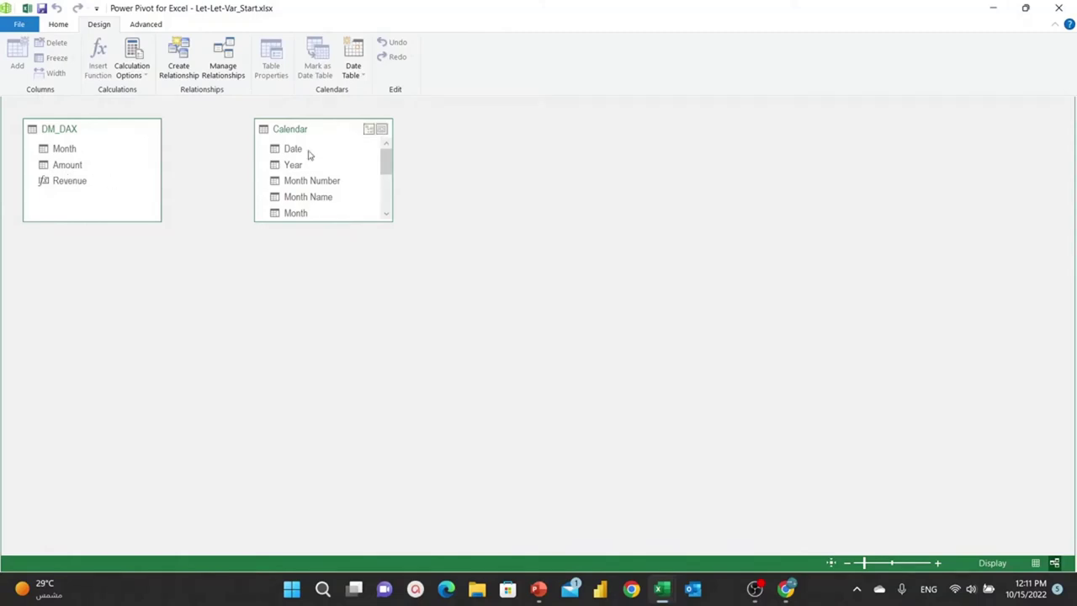
# Step: Relate DM_DAX's Month to Calendar's Date in a many-to-one relationship
pyautogui.click(65, 151)
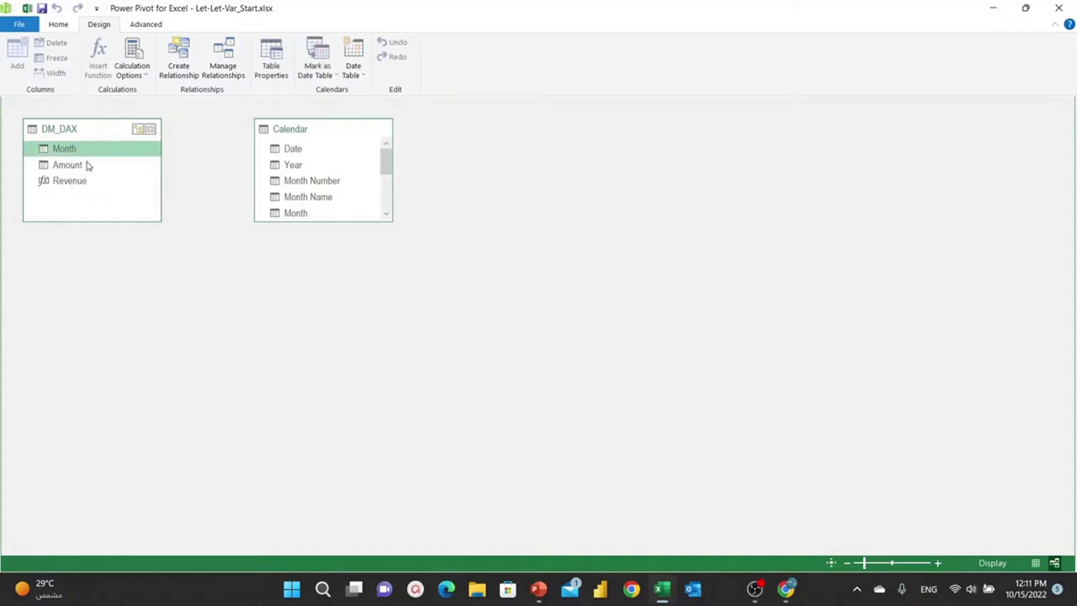
pyautogui.moveTo(93, 153); pyautogui.dragTo(293, 155)
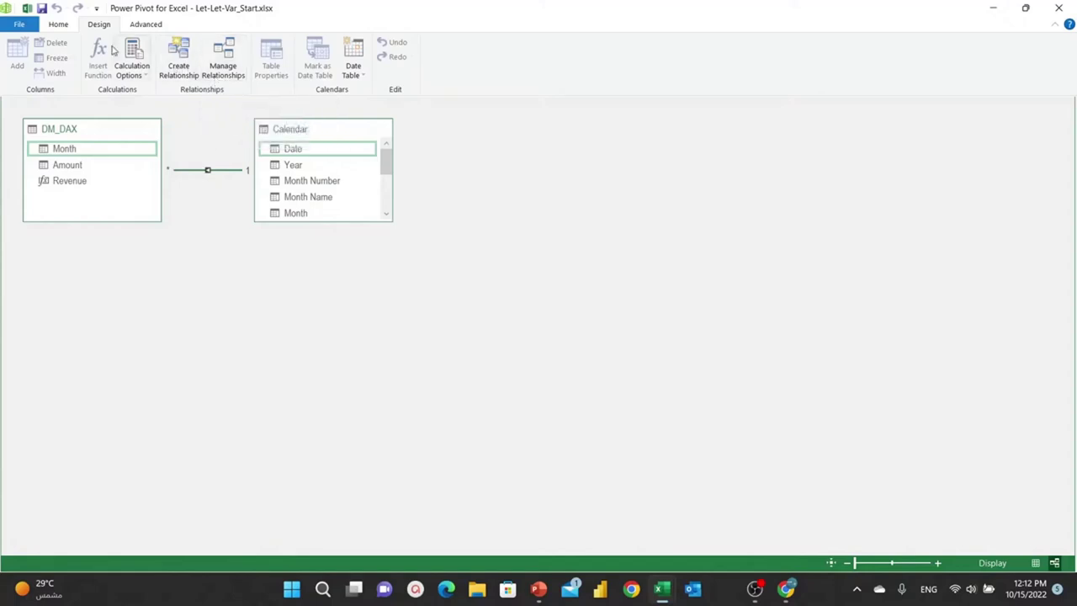
pyautogui.click(58, 24)
pyautogui.click(318, 74)
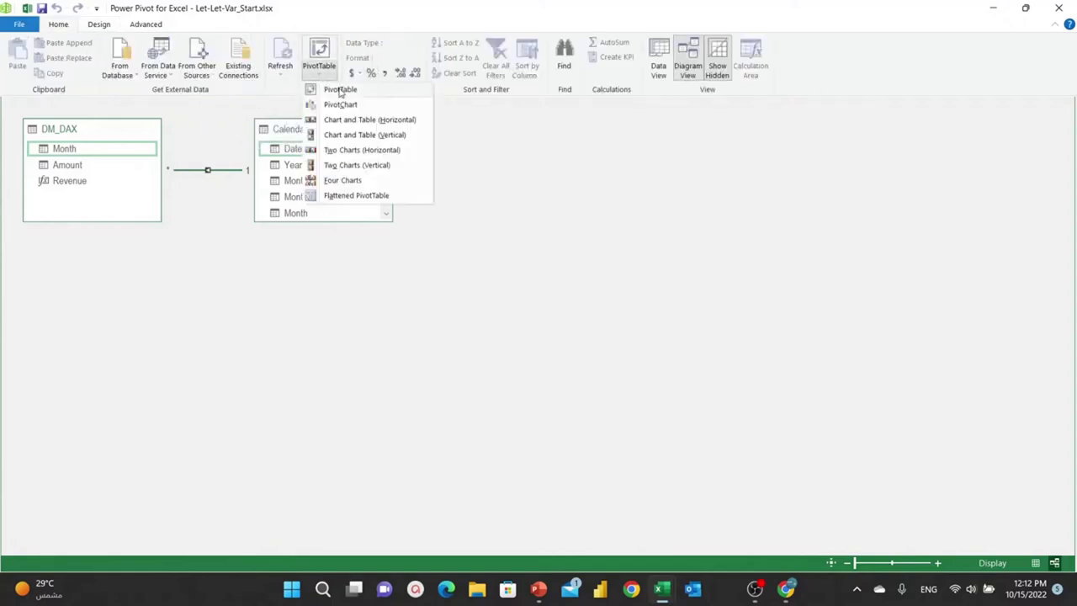
# Step: Insert a PivotTable from the Data Model on the existing Solution sheet at cell L2
pyautogui.click(341, 90)
pyautogui.click(446, 303)
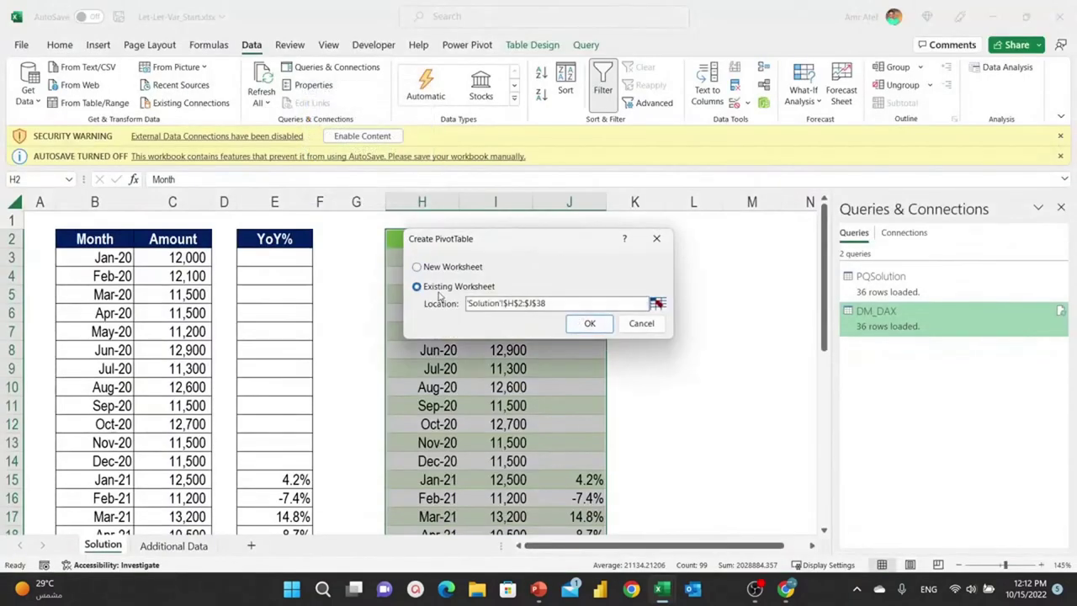
pyautogui.moveTo(515, 251); pyautogui.dragTo(365, 259)
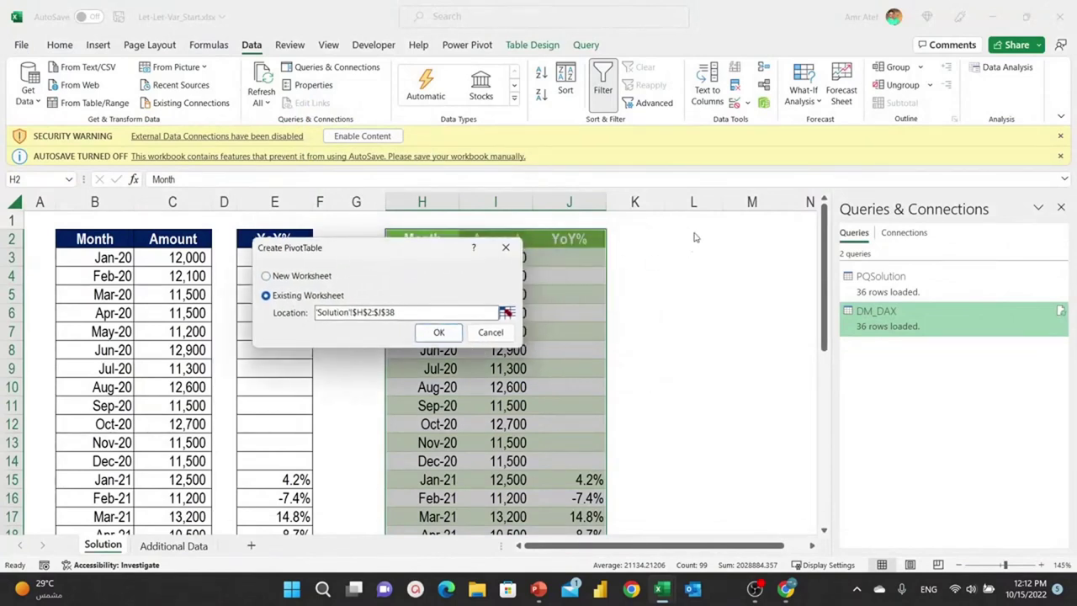
pyautogui.click(506, 312)
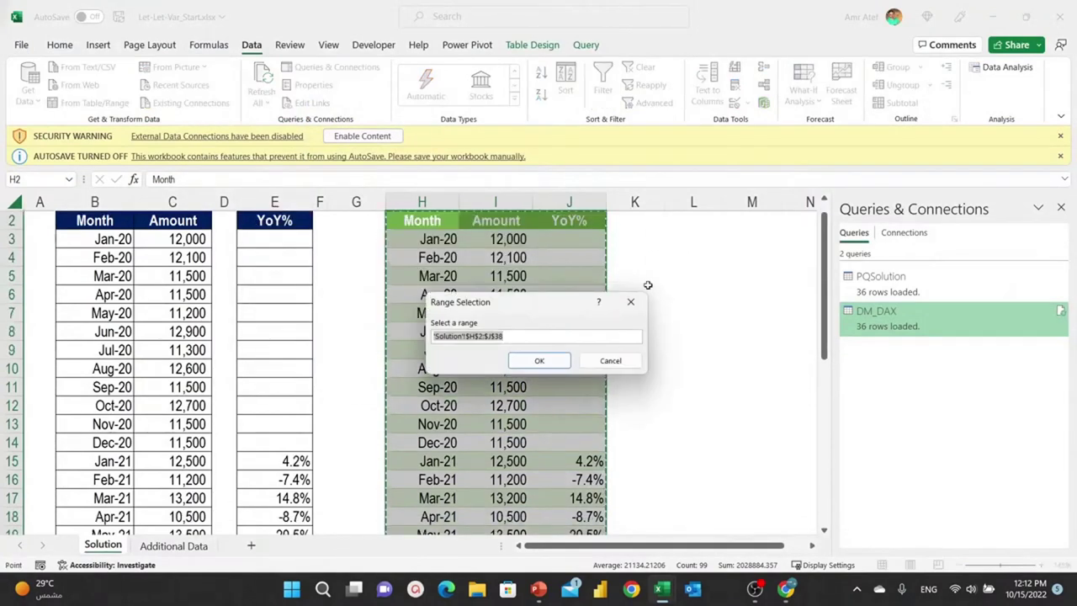
pyautogui.click(697, 242)
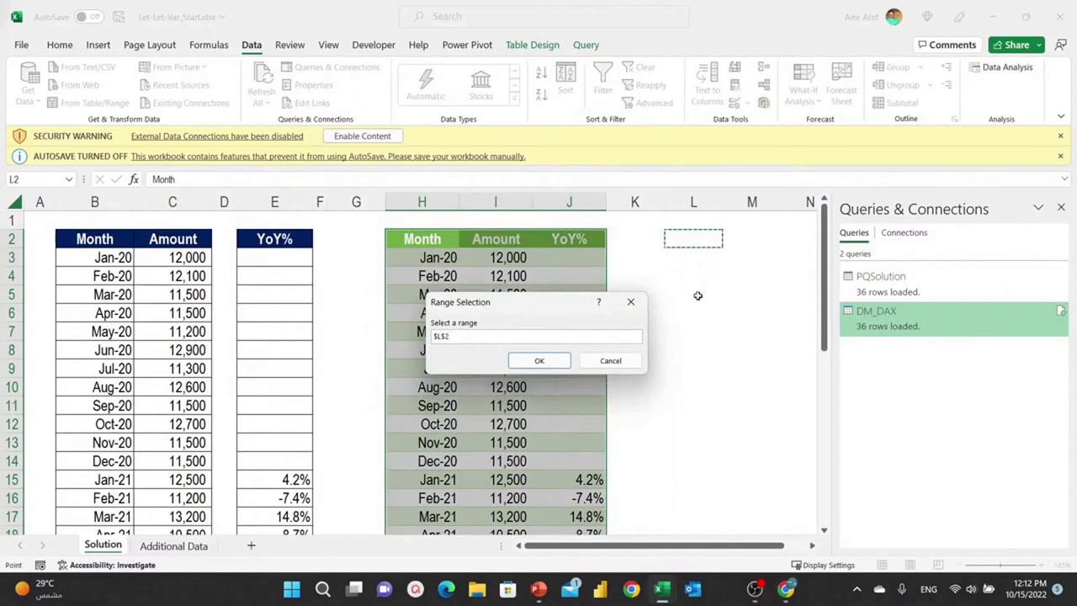
pyautogui.click(539, 360)
pyautogui.click(437, 333)
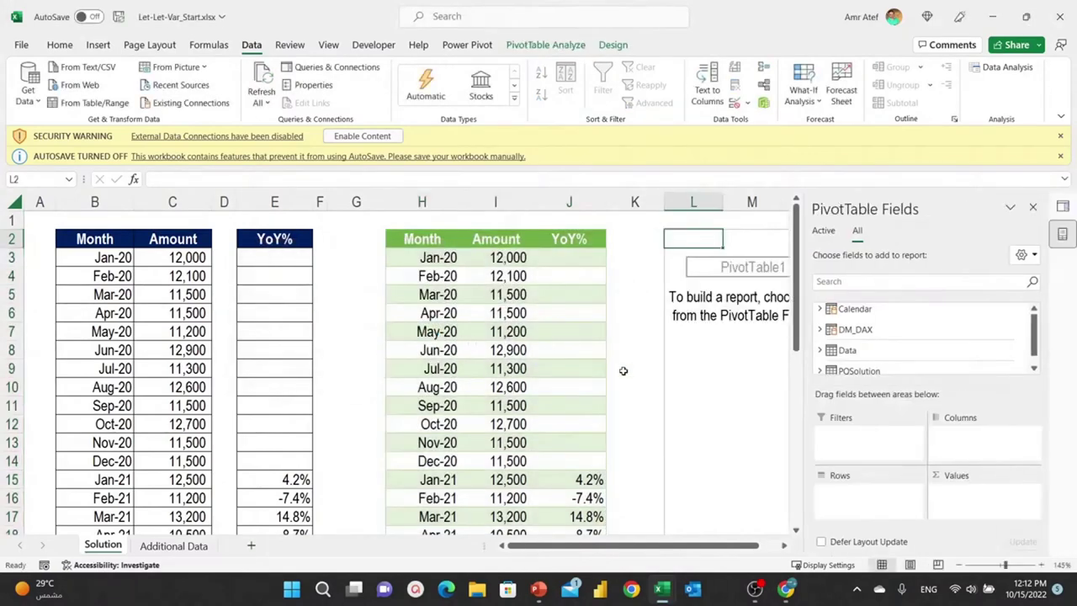
pyautogui.click(783, 545)
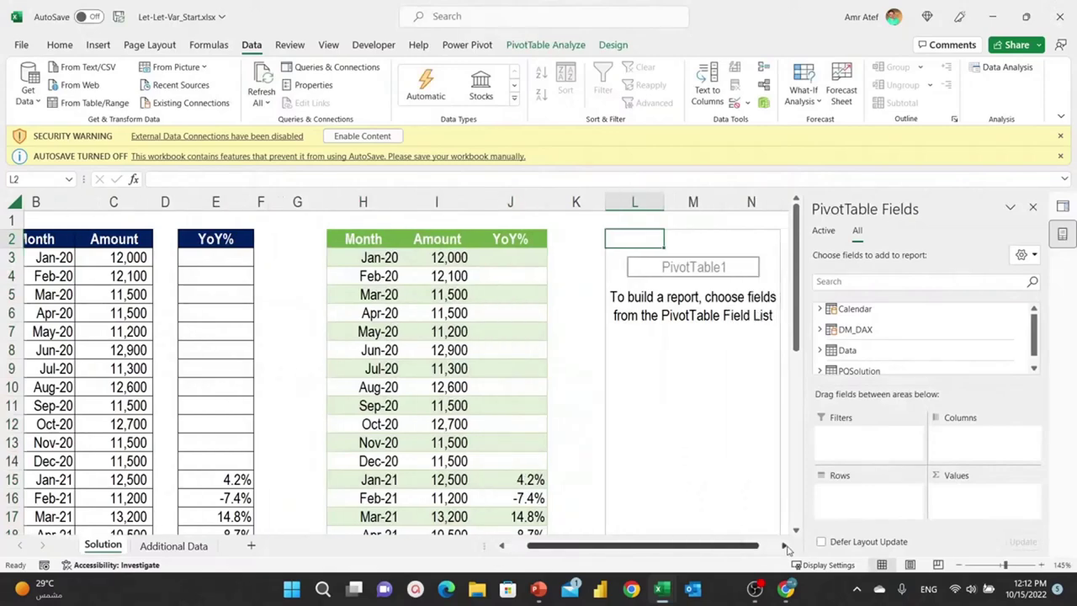
pyautogui.click(784, 545)
pyautogui.click(785, 545)
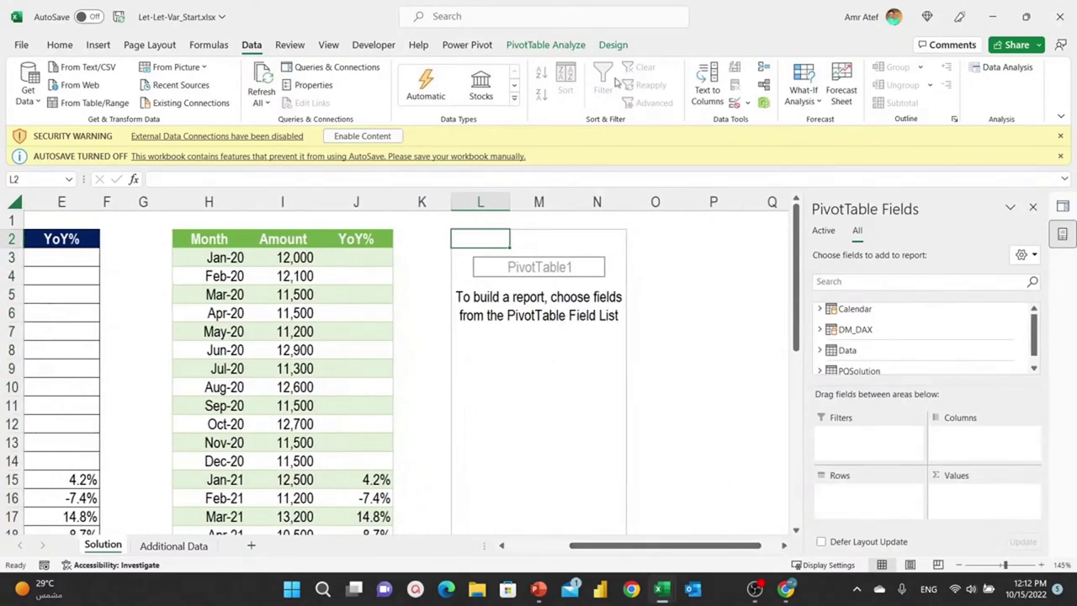
# Step: Rename the PivotTable to 'YoY'
pyautogui.click(530, 49)
pyautogui.click(59, 85)
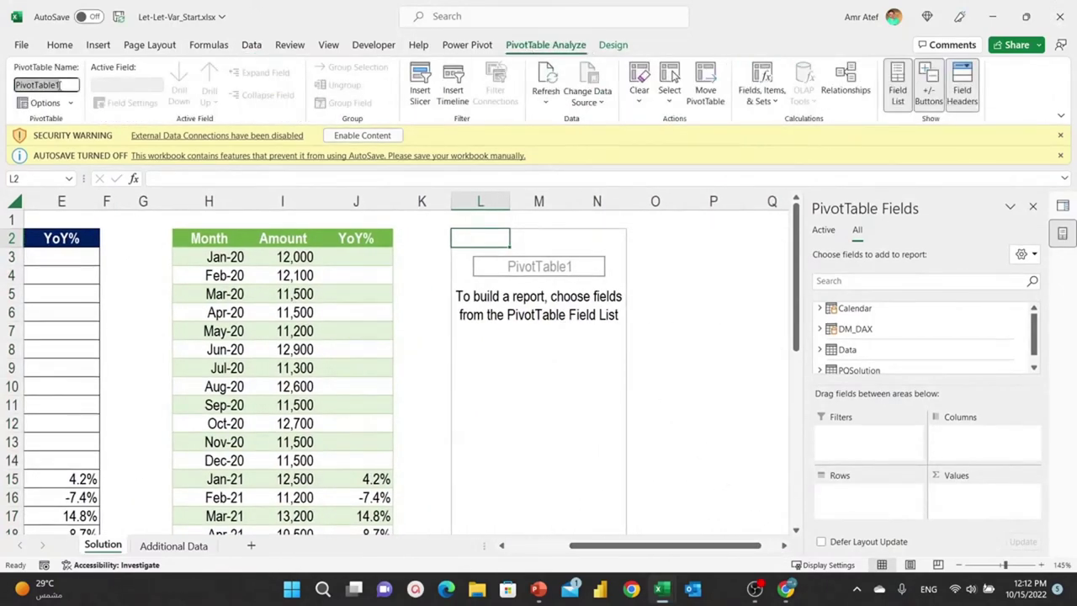
pyautogui.write('YoY')
pyautogui.press('Return')
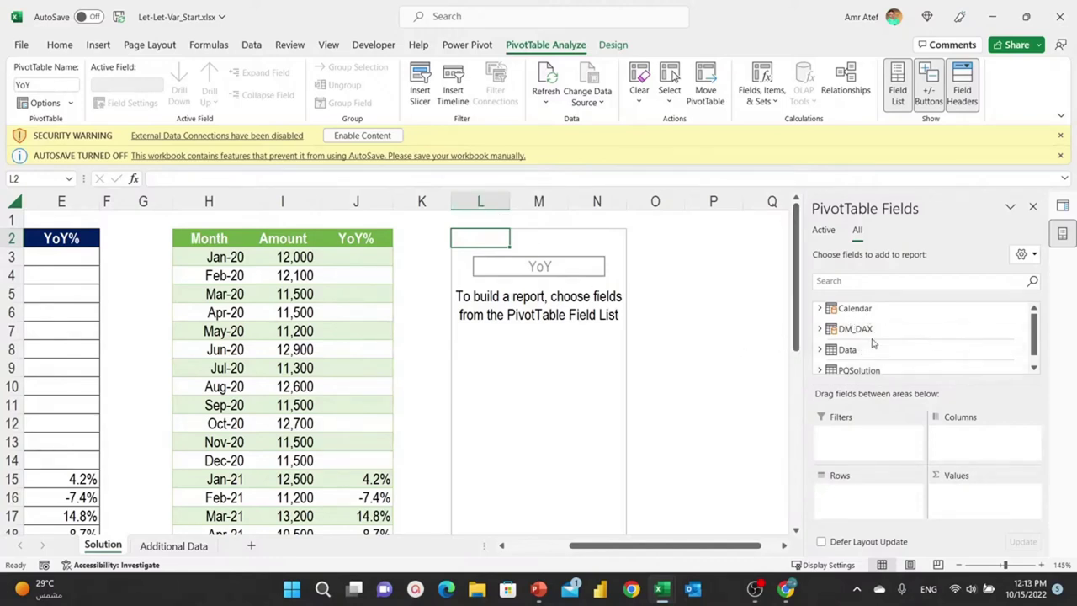
# Step: Add the Calendar table's Month field to the pivot rows
pyautogui.click(820, 308)
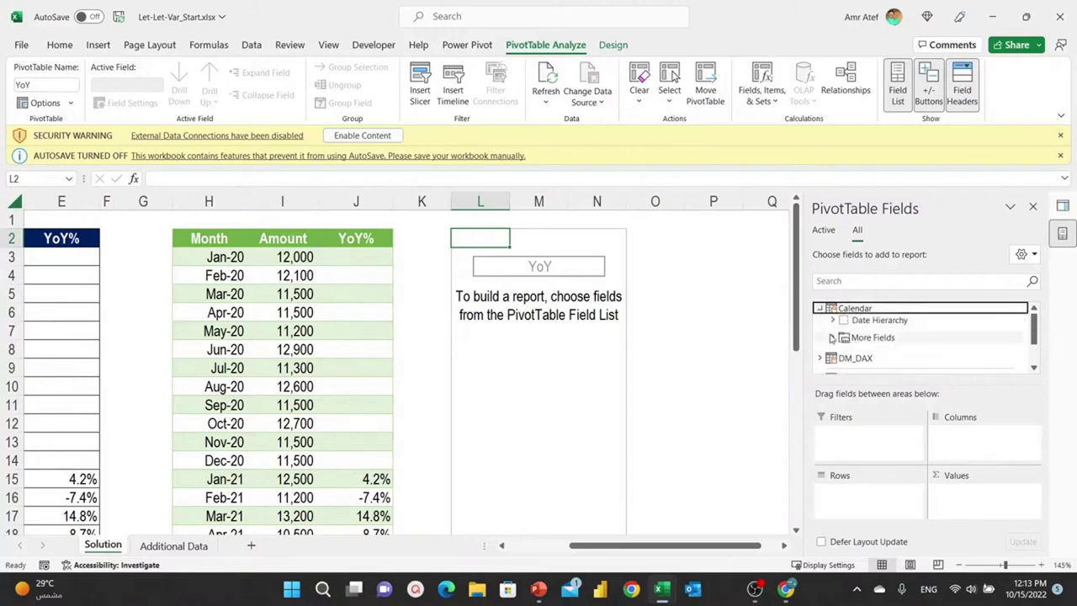
pyautogui.click(833, 337)
pyautogui.scroll(-1, 906, 350)
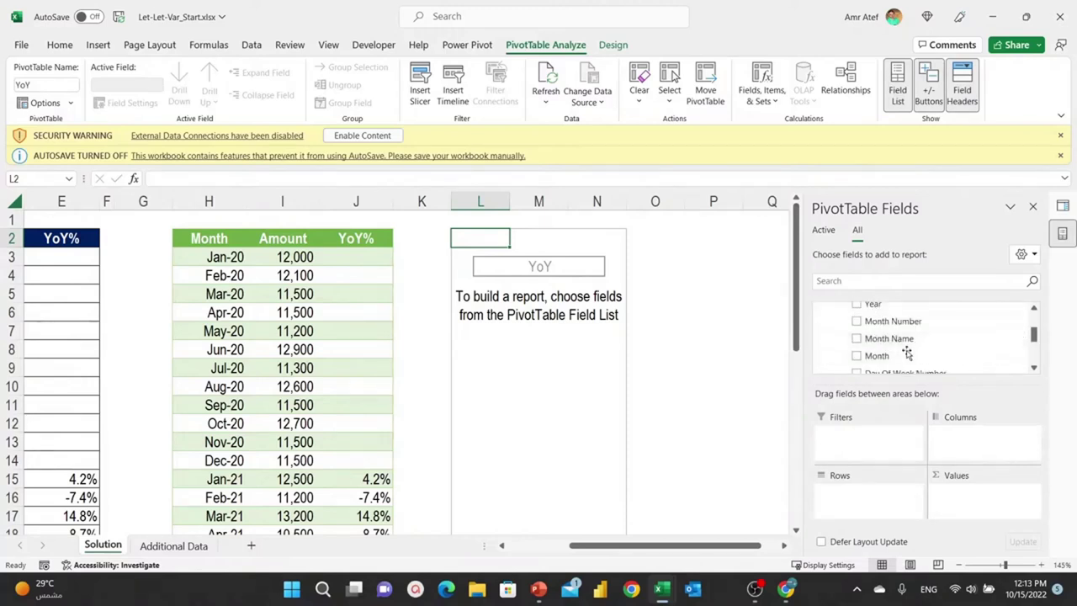
pyautogui.moveTo(877, 356); pyautogui.dragTo(877, 499)
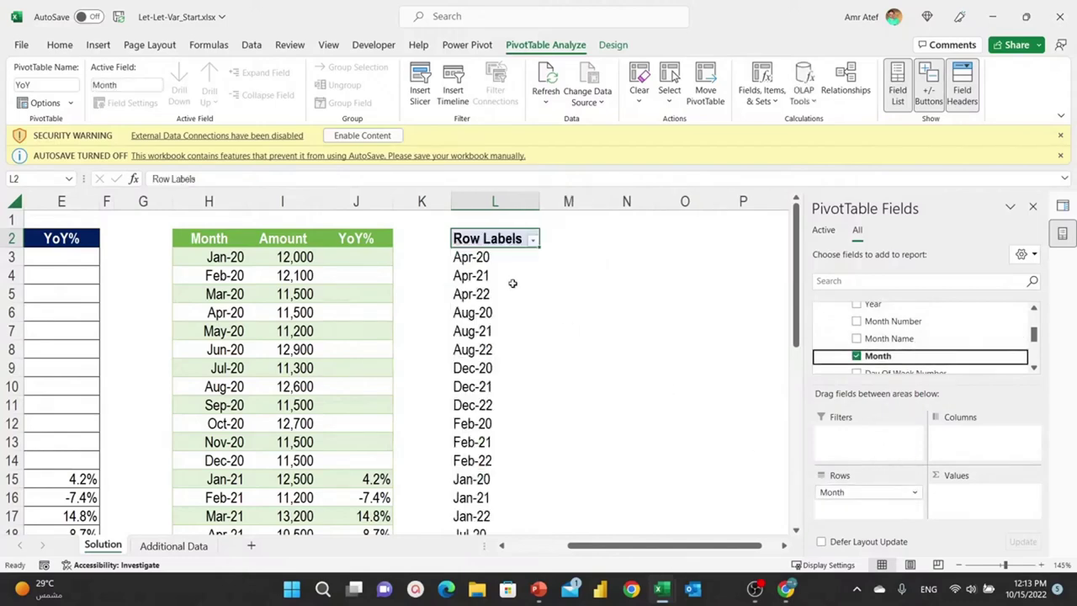
pyautogui.scroll(-4, 511, 284)
pyautogui.scroll(-3, 516, 283)
pyautogui.scroll(-2, 521, 282)
pyautogui.scroll(4, 520, 282)
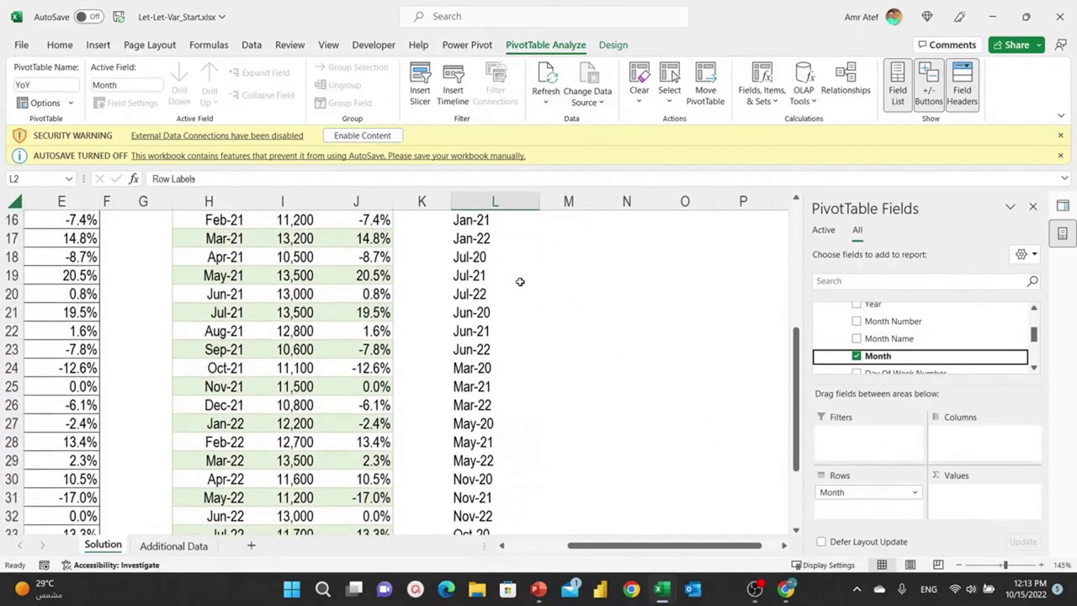
pyautogui.scroll(5, 514, 278)
pyautogui.click(491, 259)
pyautogui.scroll(3, 883, 336)
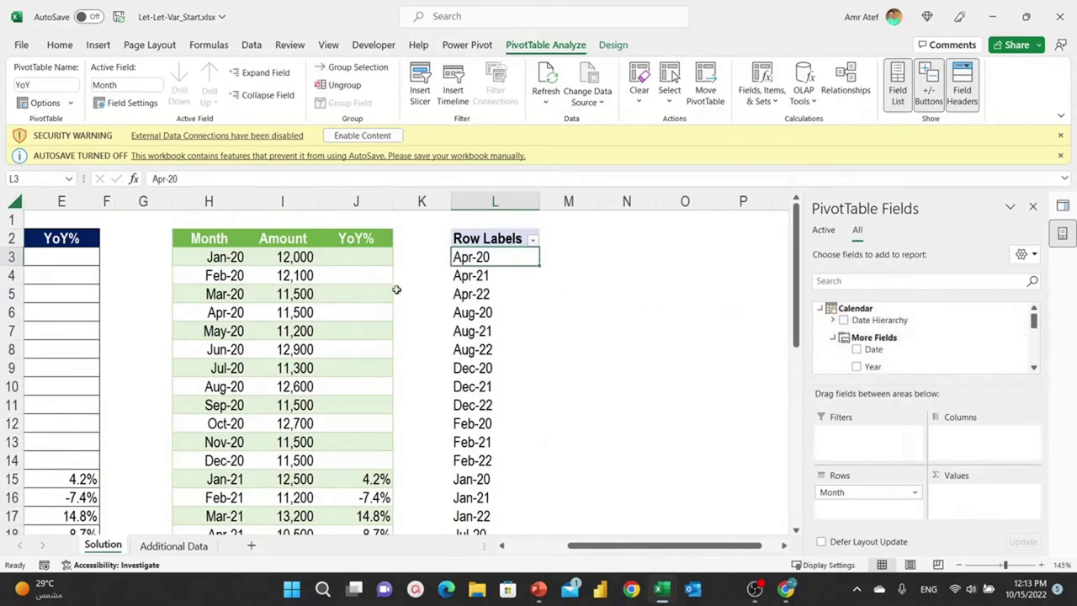
pyautogui.click(833, 337)
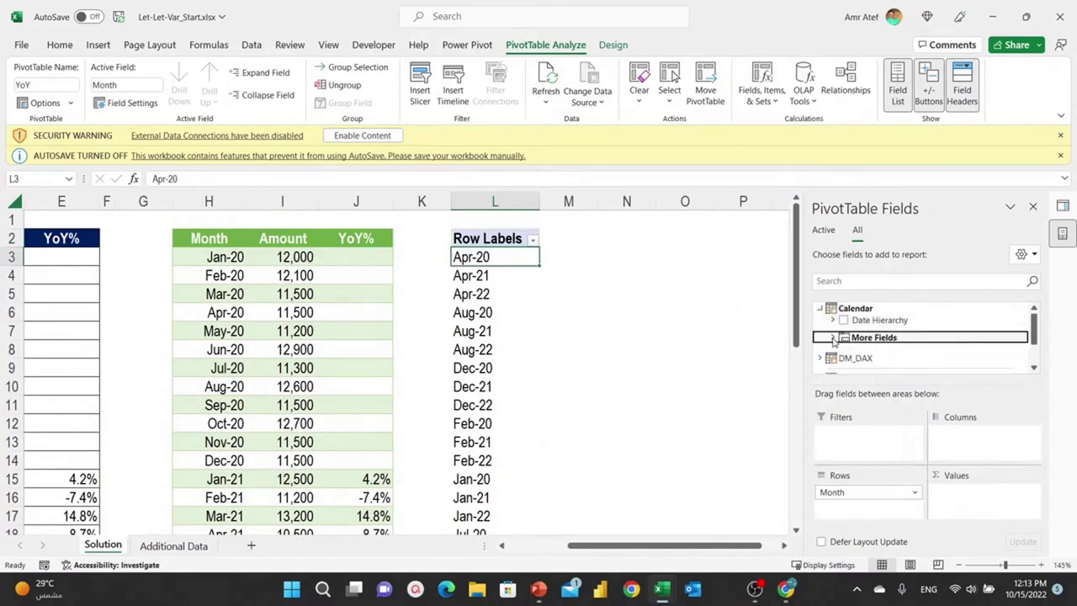
pyautogui.scroll(-2, 846, 329)
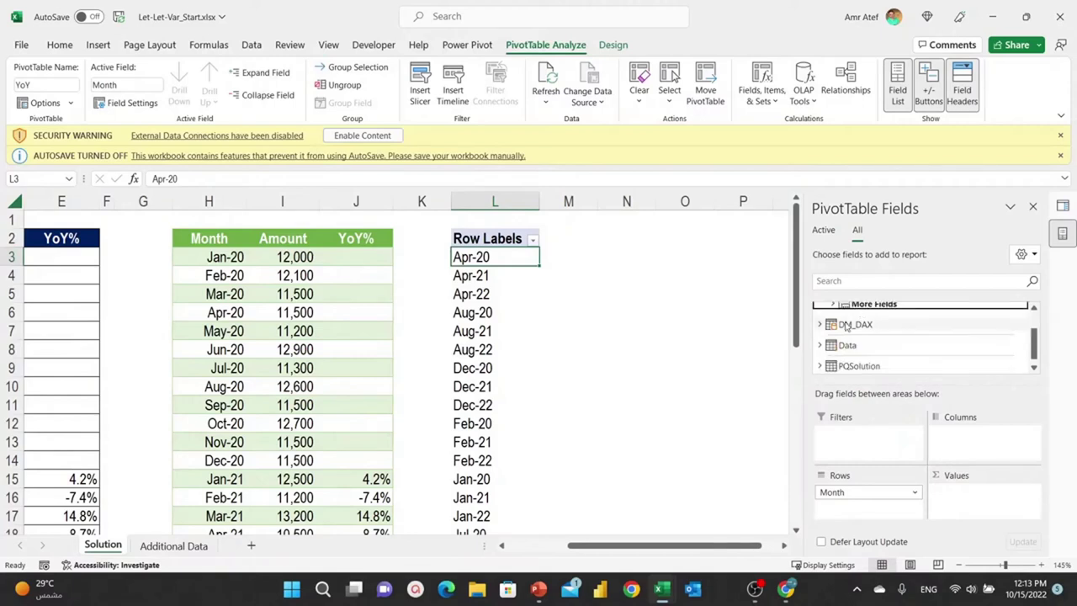
pyautogui.scroll(2, 842, 324)
pyautogui.scroll(-2, 832, 320)
# Step: Add DM_DAX Revenue to Values and check the month figures, e.g. Apr-20 at 11,500
pyautogui.click(822, 329)
pyautogui.scroll(-2, 876, 354)
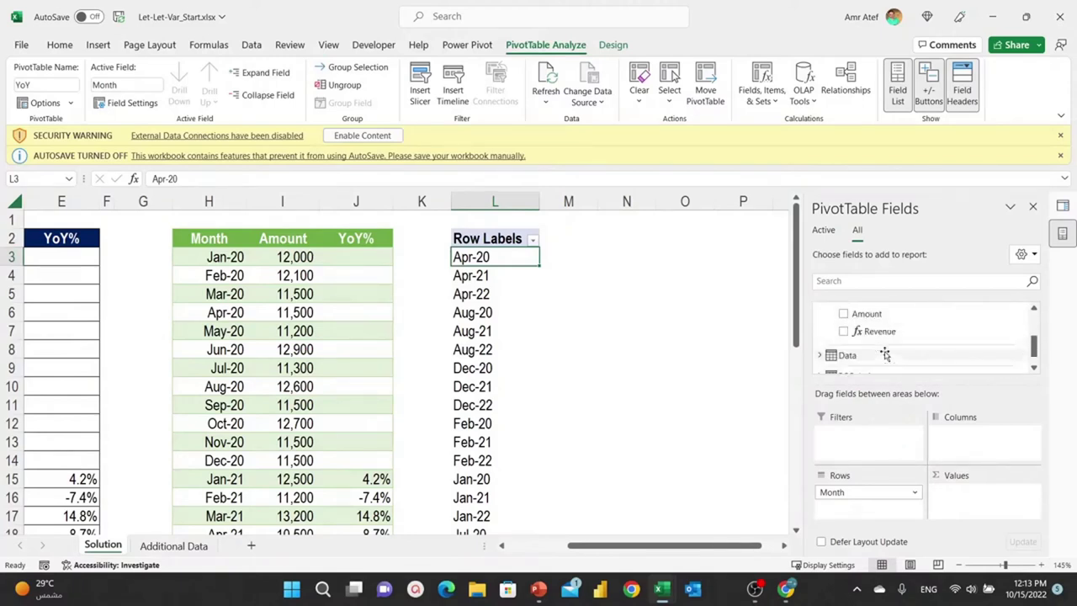
pyautogui.moveTo(867, 334)
pyautogui.mouseDown()
pyautogui.moveTo(932, 447)
pyautogui.moveTo(986, 510)
pyautogui.mouseUp()
pyautogui.click(584, 276)
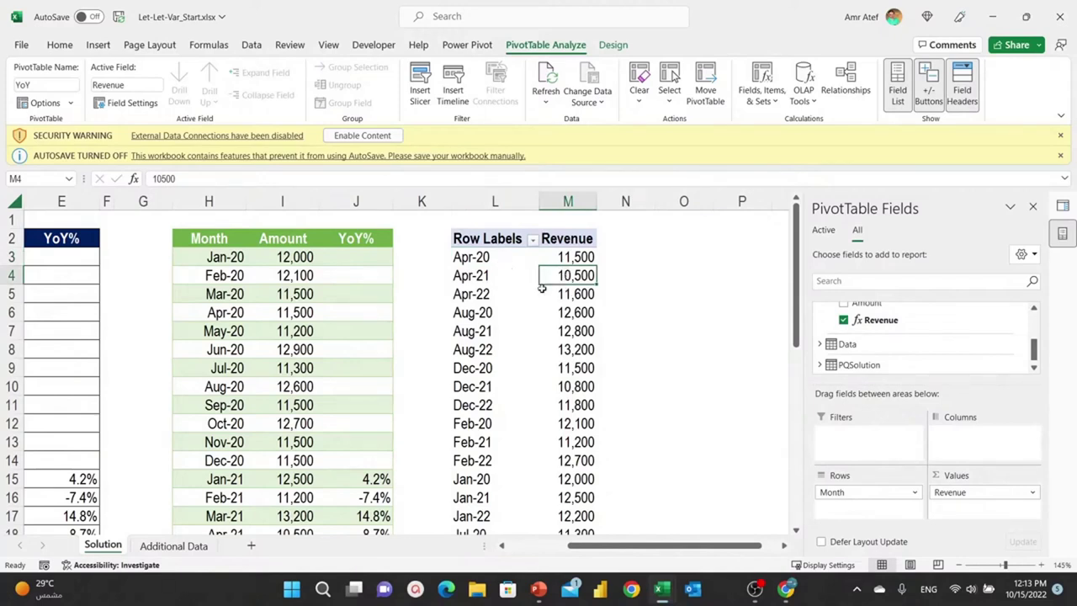
pyautogui.click(499, 278)
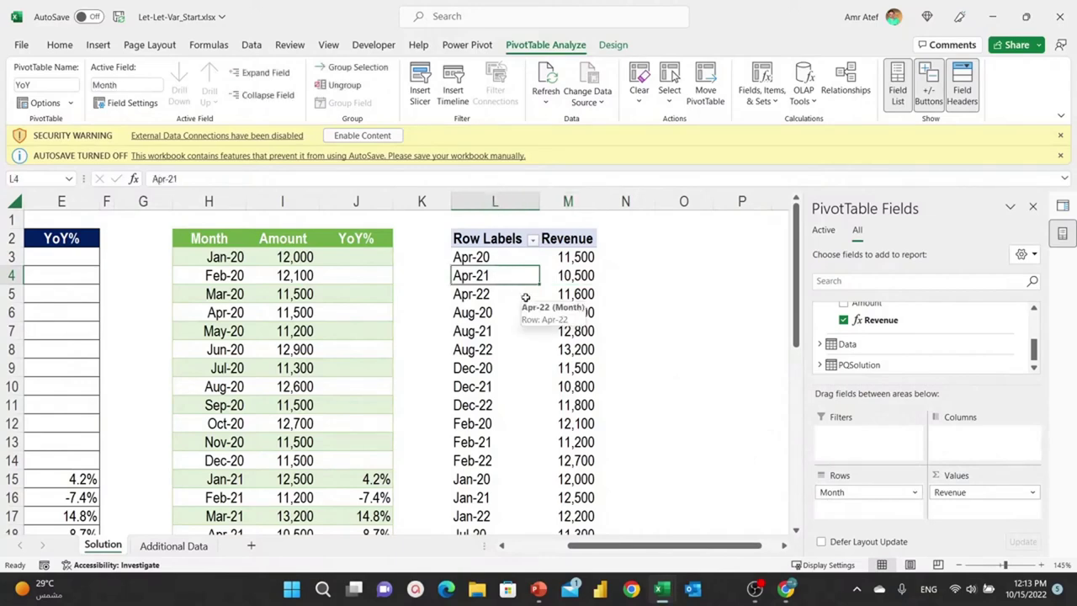
pyautogui.scroll(-2, 525, 296)
pyautogui.scroll(-5, 526, 297)
pyautogui.scroll(3, 526, 296)
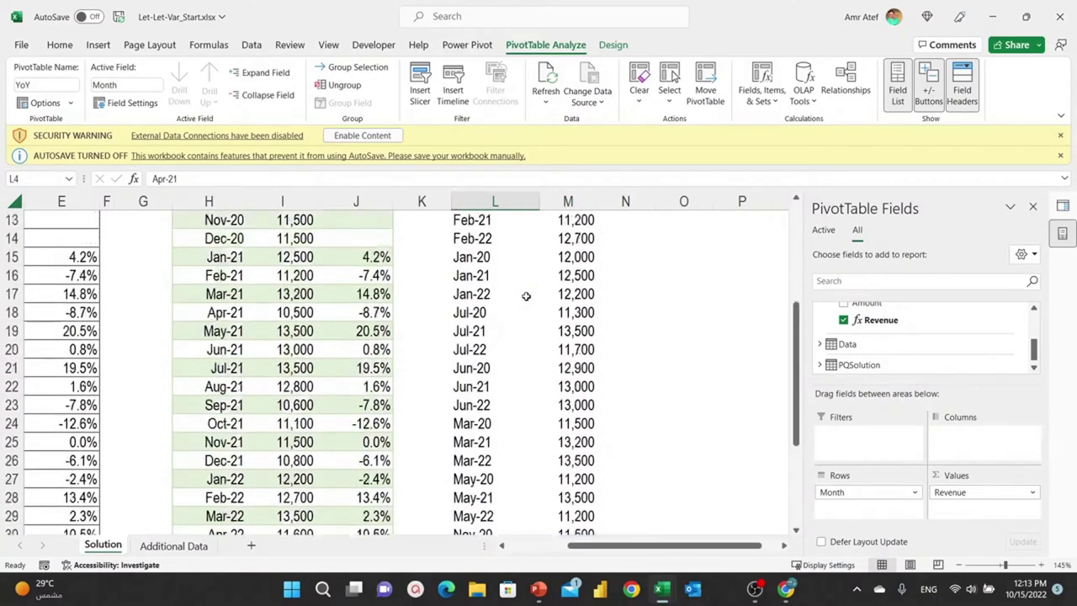
pyautogui.scroll(4, 527, 296)
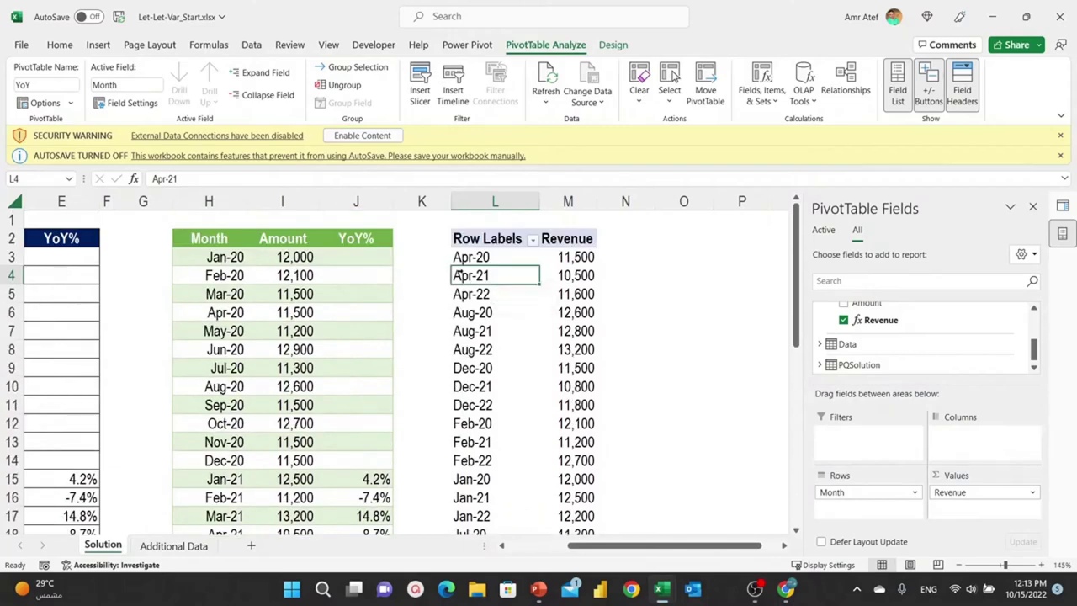
pyautogui.click(129, 86)
# Step: Turn off grand totals for rows and columns in the PivotTable
pyautogui.click(613, 47)
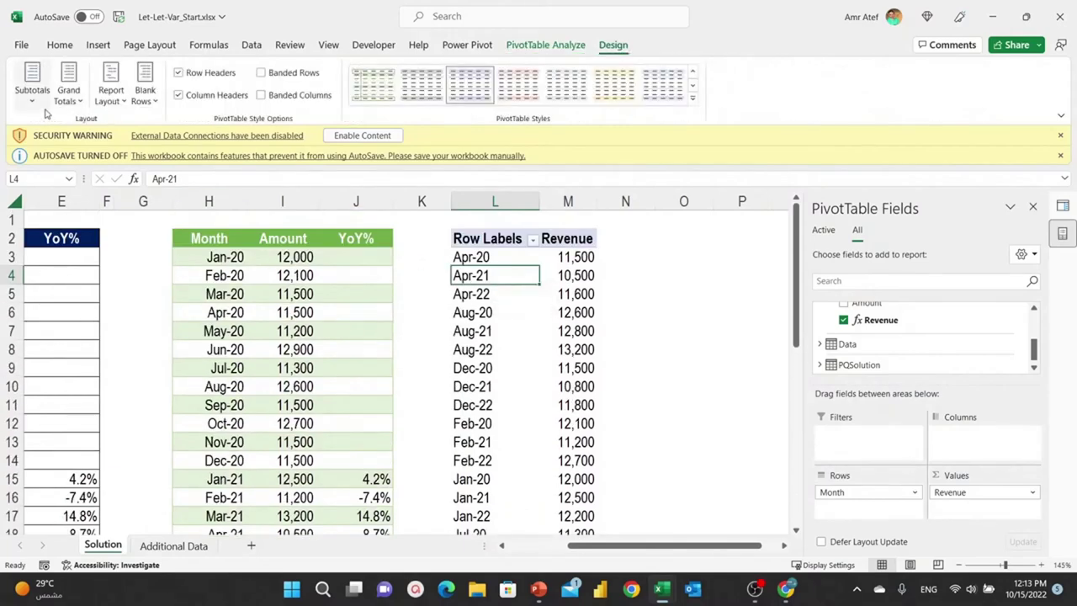
pyautogui.click(70, 94)
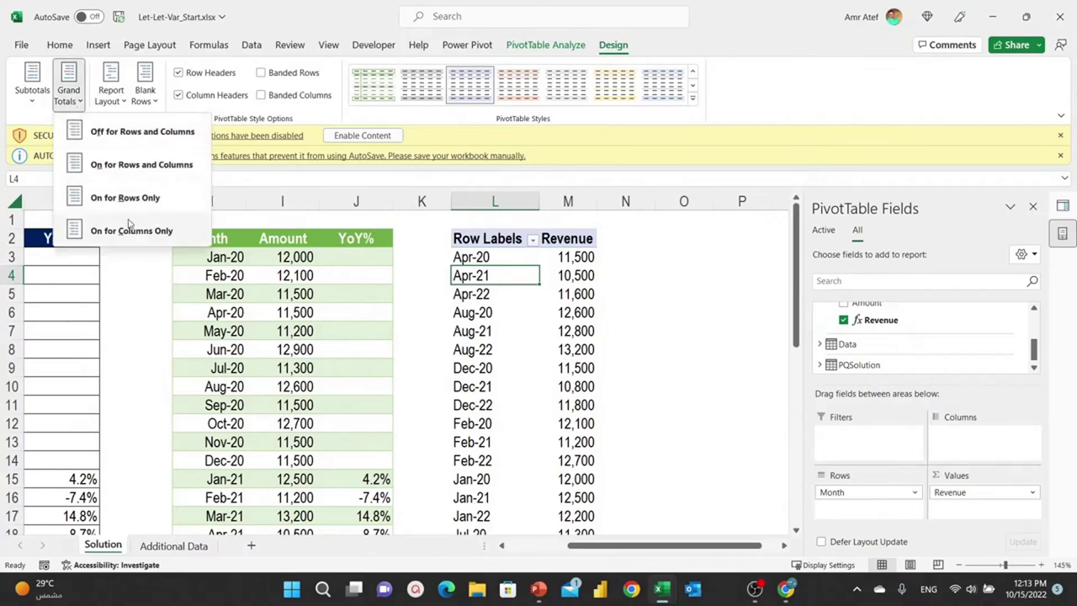
pyautogui.click(135, 132)
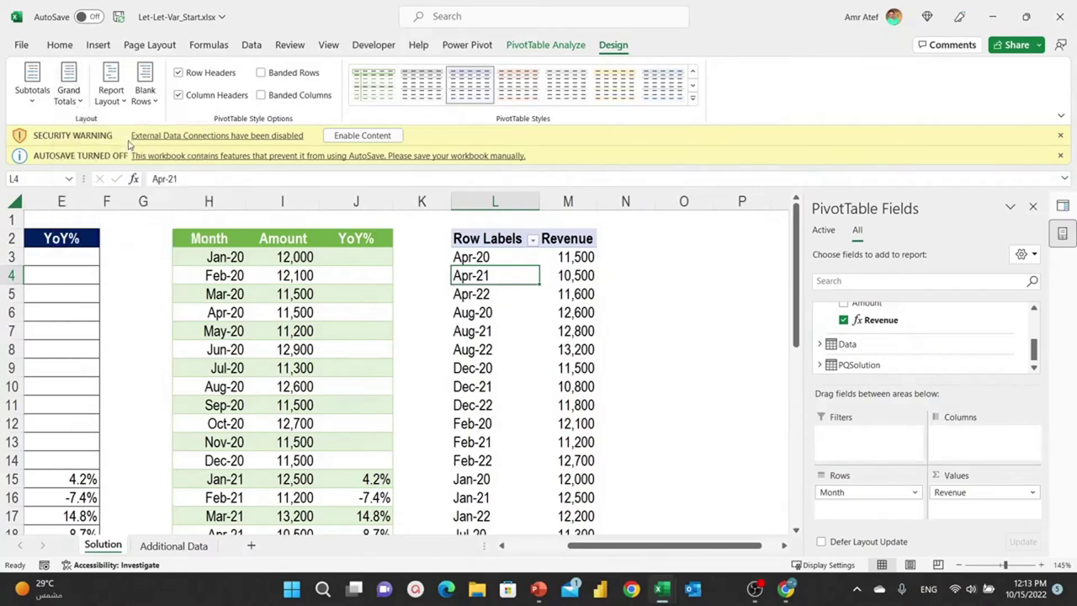
# Step: Apply a Light style from the PivotTable Styles gallery and review the pivot
pyautogui.click(693, 100)
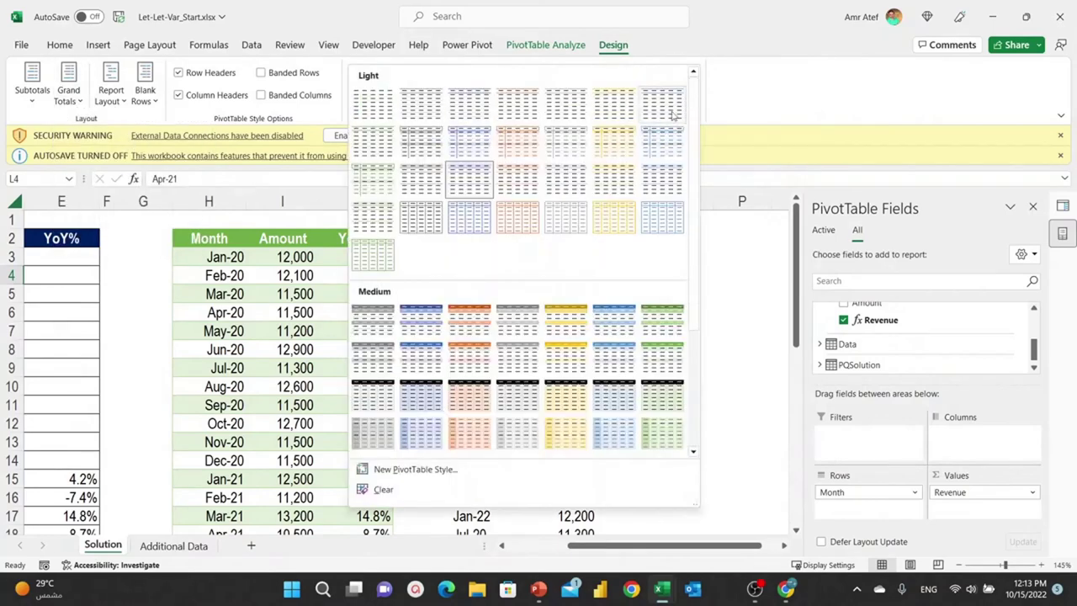
pyautogui.click(419, 211)
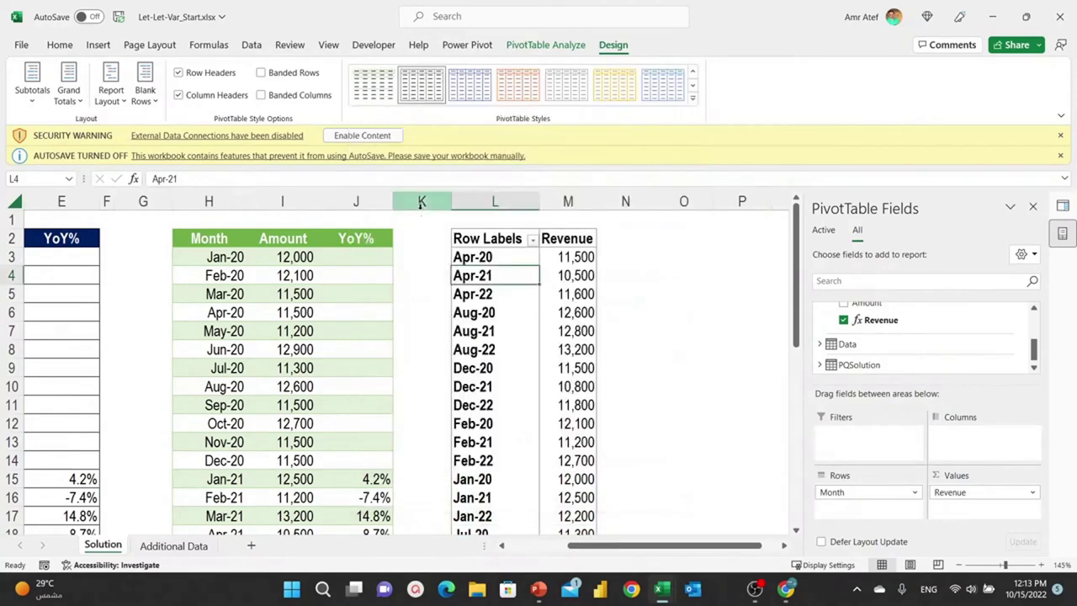
pyautogui.click(545, 331)
pyautogui.click(522, 230)
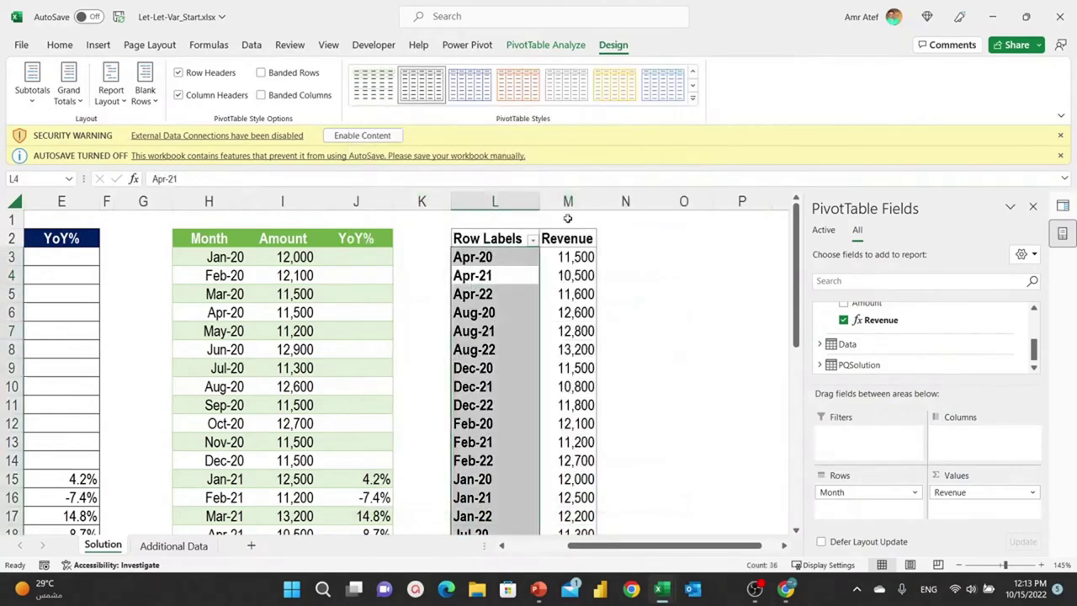
pyautogui.click(569, 276)
pyautogui.scroll(-3, 568, 277)
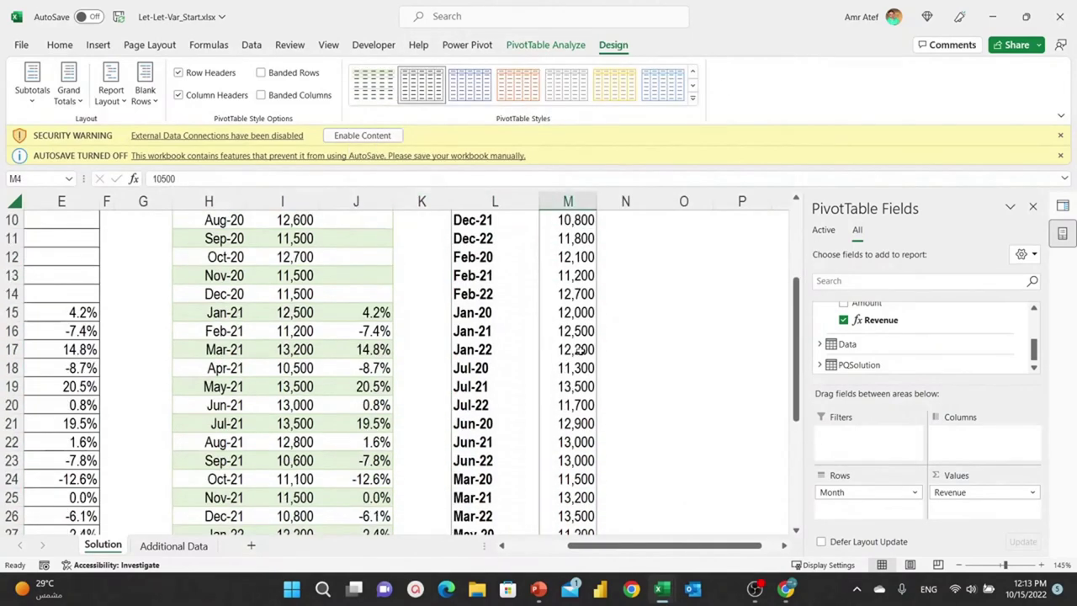
pyautogui.scroll(-4, 578, 349)
pyautogui.scroll(4, 578, 348)
pyautogui.scroll(2, 592, 350)
pyautogui.scroll(1, 591, 350)
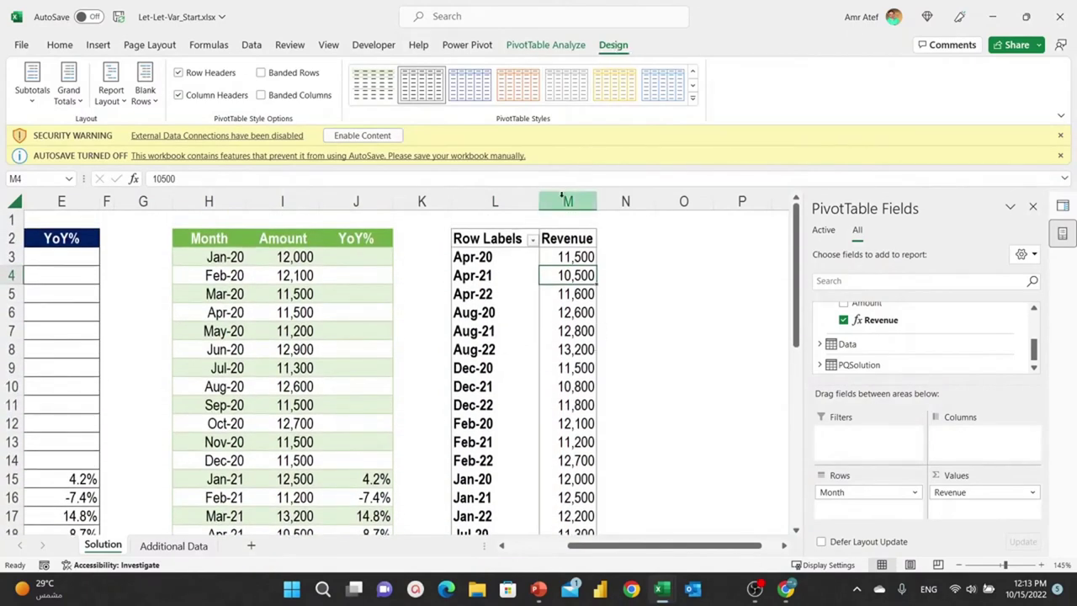
pyautogui.click(549, 47)
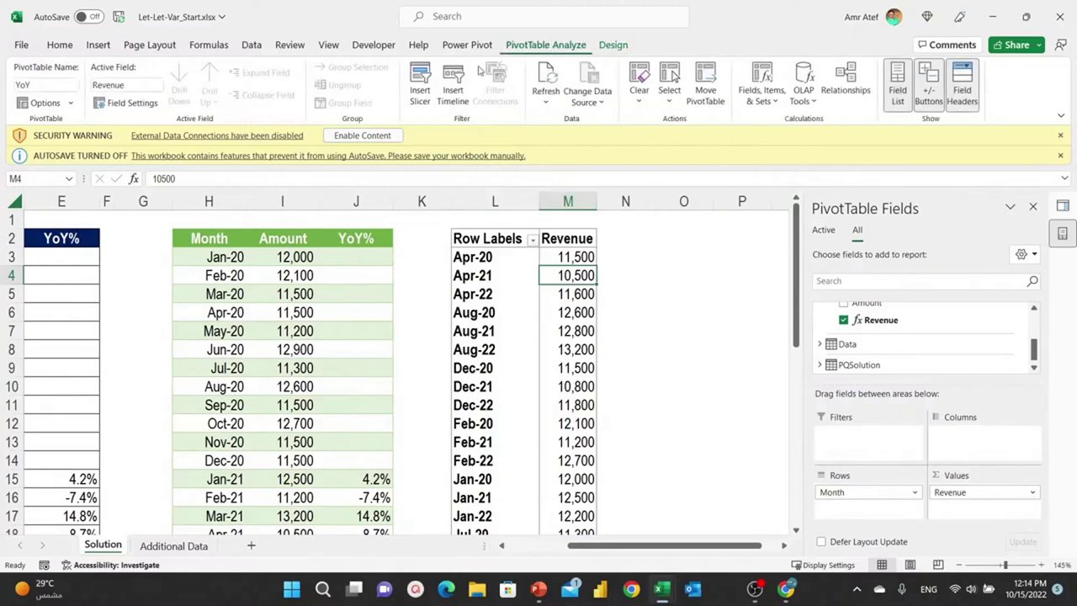
# Step: Untick 'Autofit column widths on update' and widen column M for Revenue
pyautogui.click(38, 103)
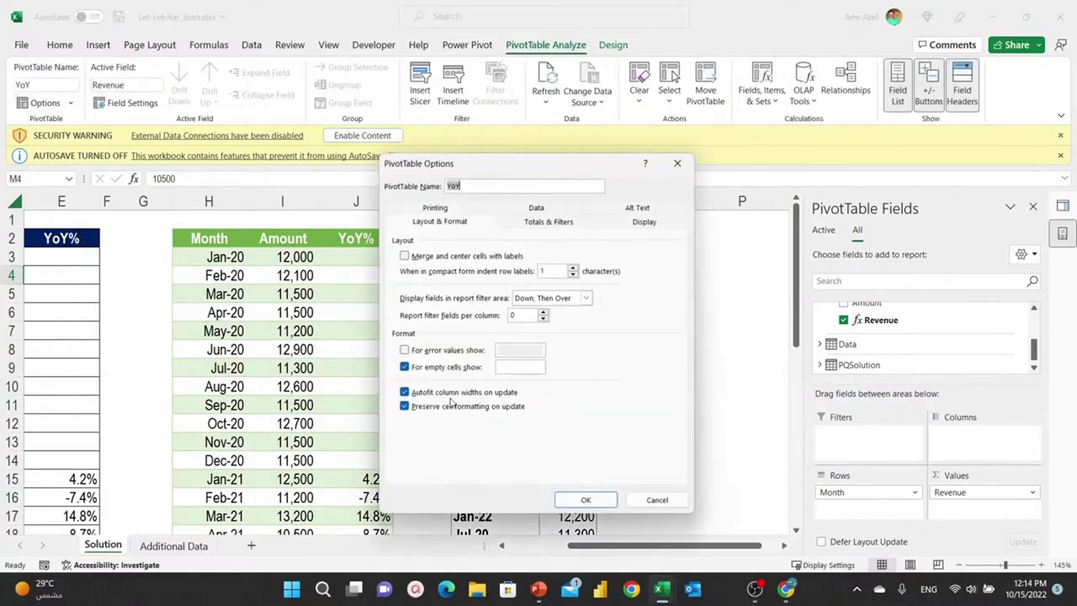
pyautogui.click(418, 395)
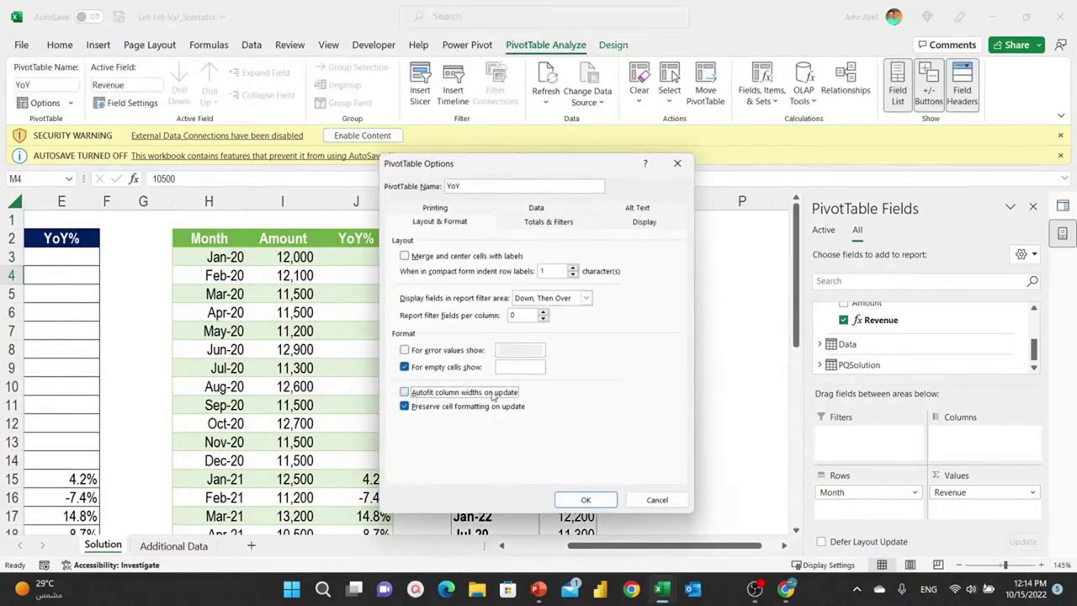
pyautogui.click(586, 499)
pyautogui.moveTo(596, 201); pyautogui.dragTo(619, 201)
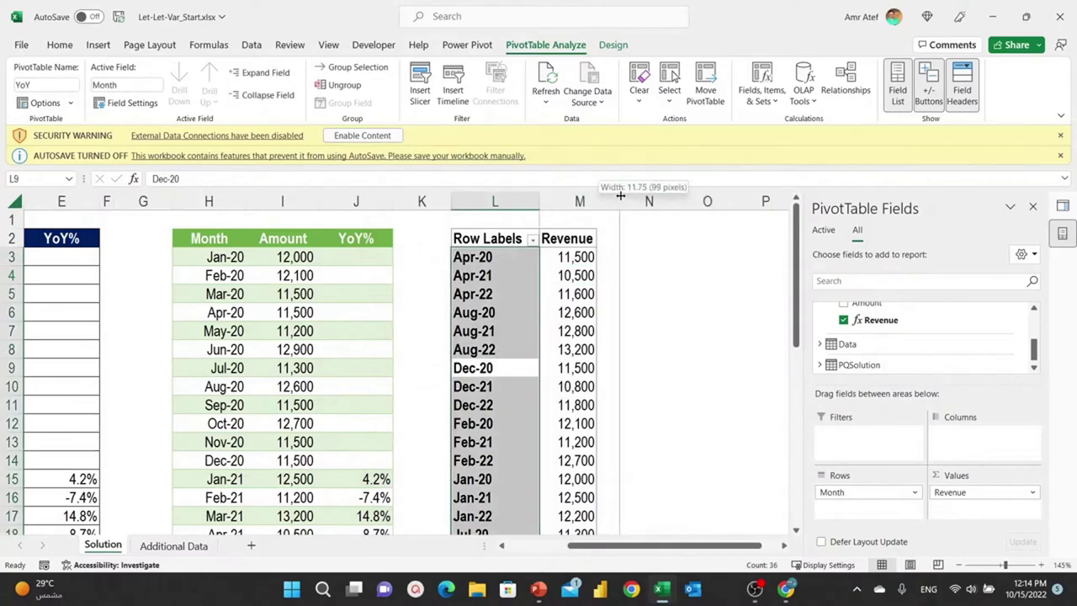
pyautogui.click(581, 259)
# Step: Try the Outline Form report layout, then undo it with Ctrl+Z
pyautogui.click(500, 242)
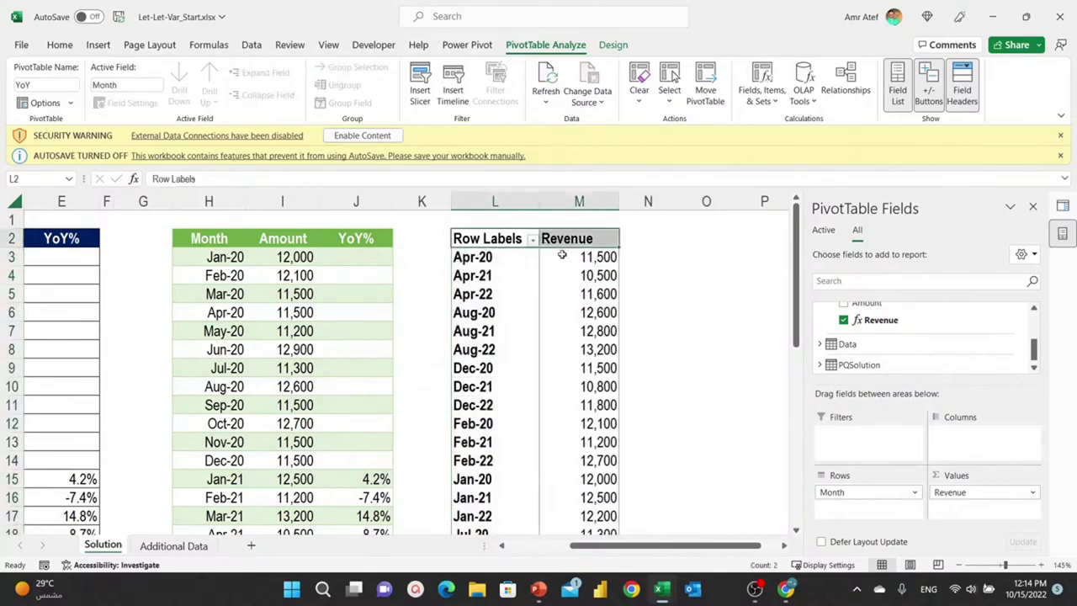
pyautogui.click(580, 331)
pyautogui.click(612, 44)
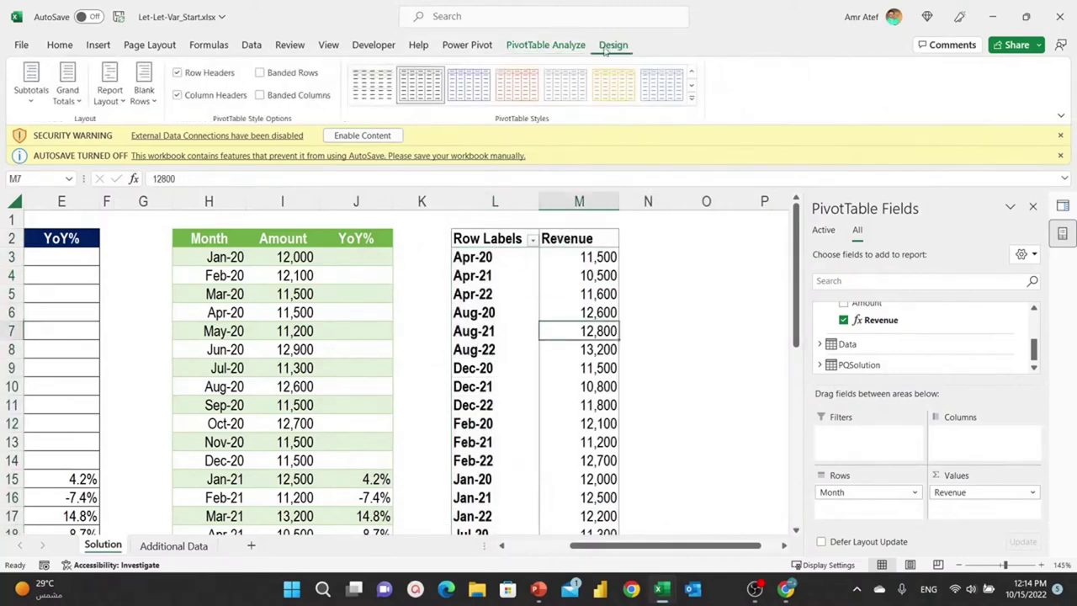
pyautogui.click(108, 99)
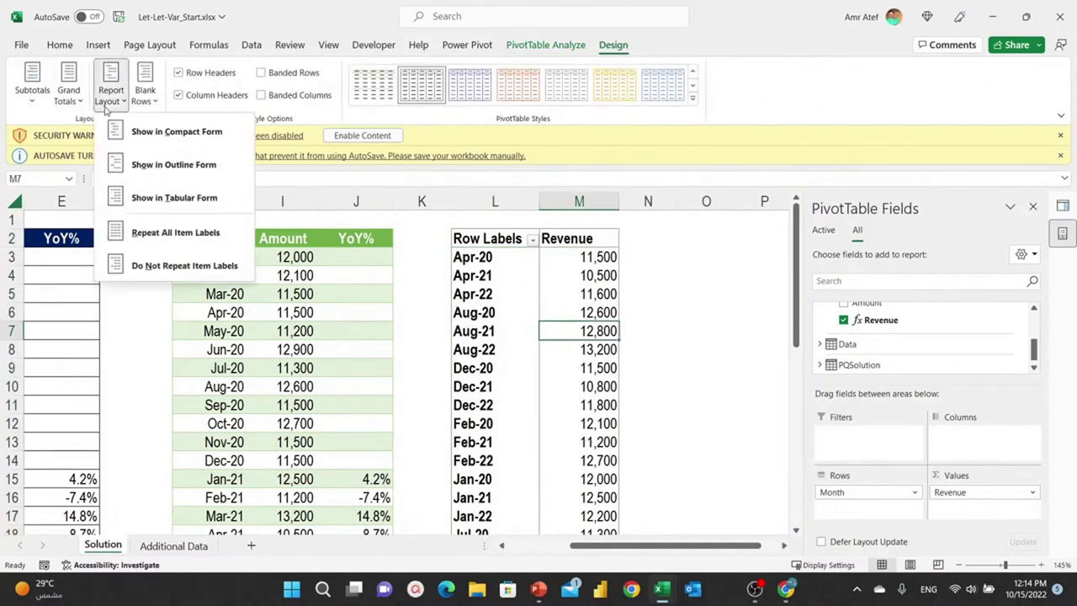
pyautogui.click(148, 165)
pyautogui.click(490, 294)
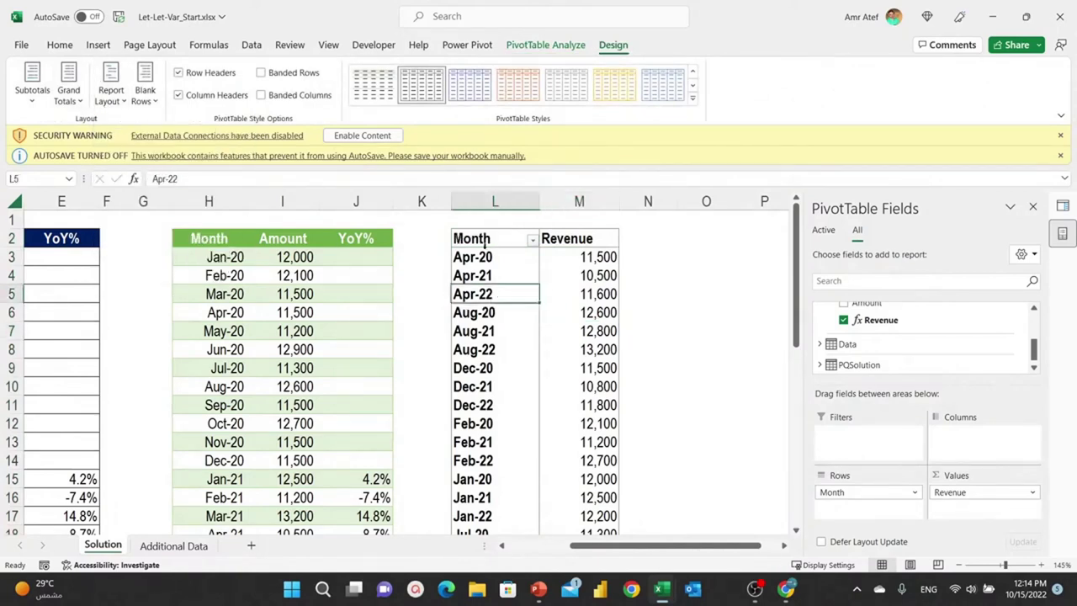
pyautogui.click(481, 240)
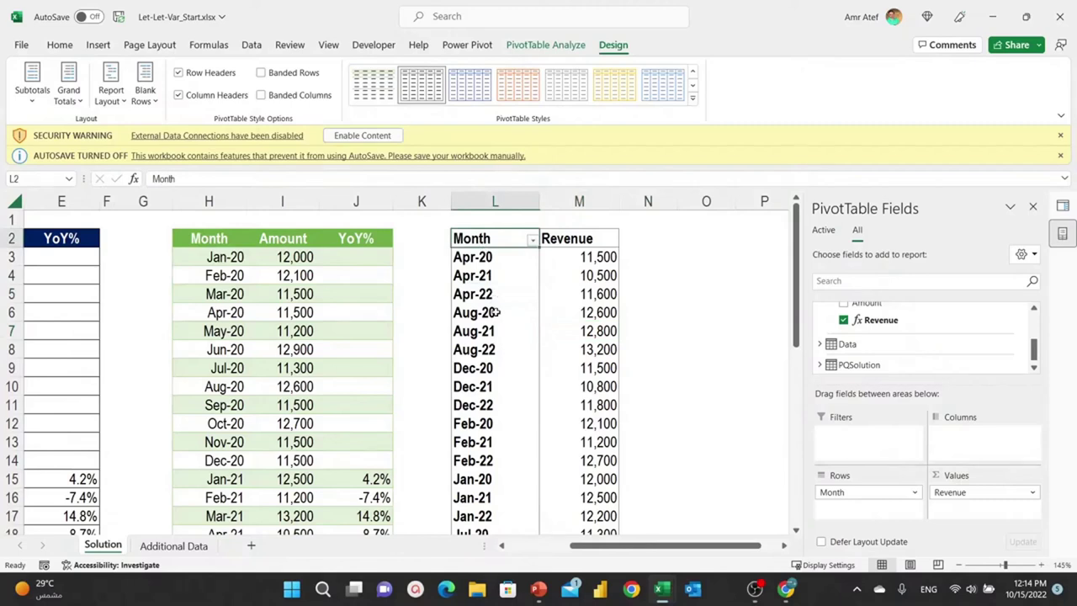
pyautogui.hotkey('ctrl', 'z')
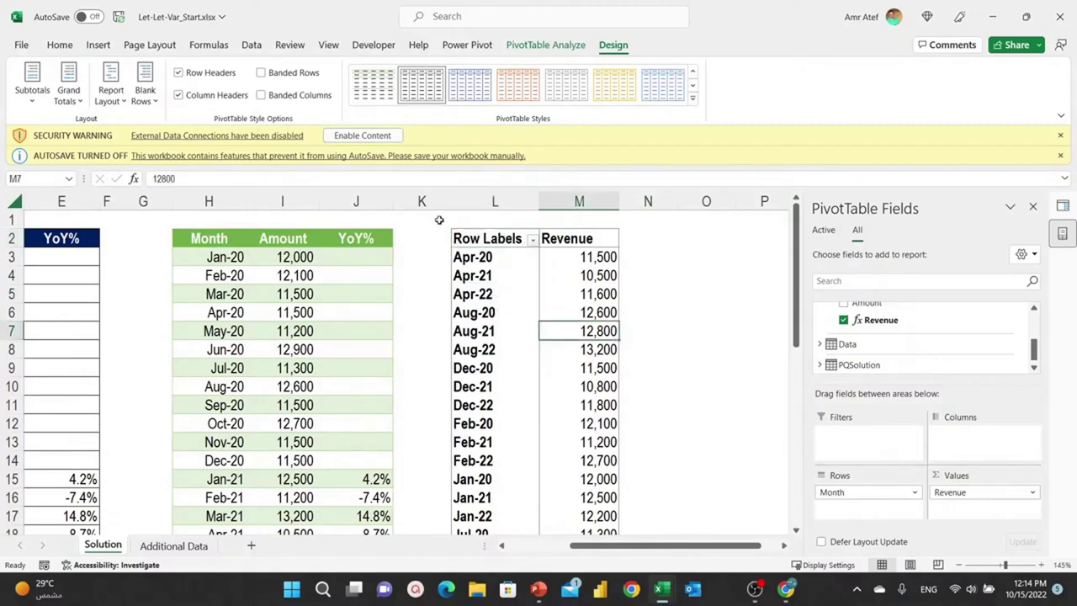
# Step: Redo the Outline Form layout so the row header reads Month again
pyautogui.click(60, 45)
pyautogui.click(23, 85)
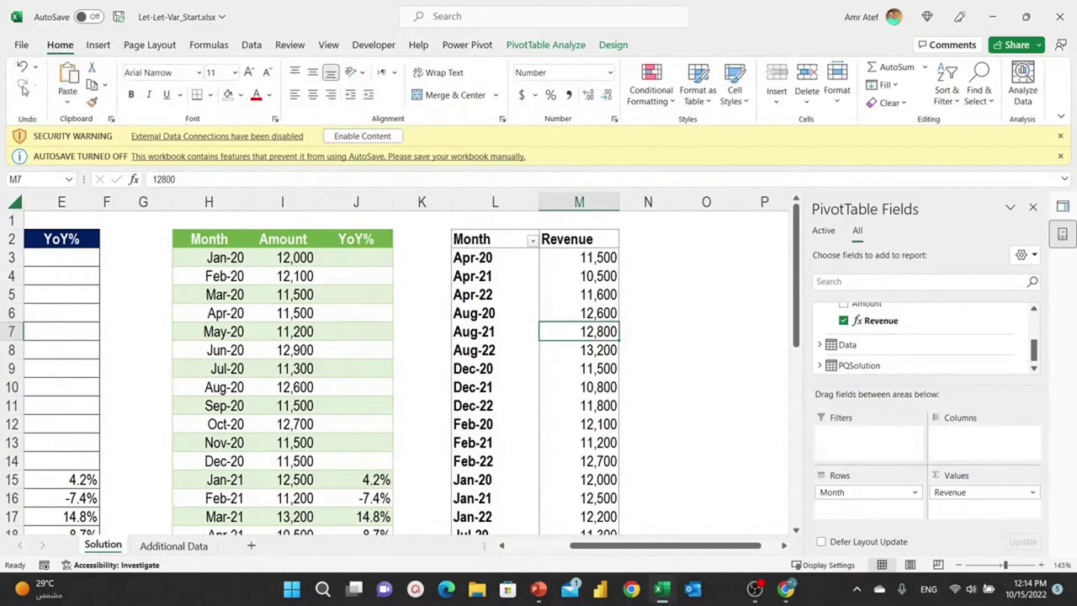
pyautogui.click(503, 289)
pyautogui.click(569, 308)
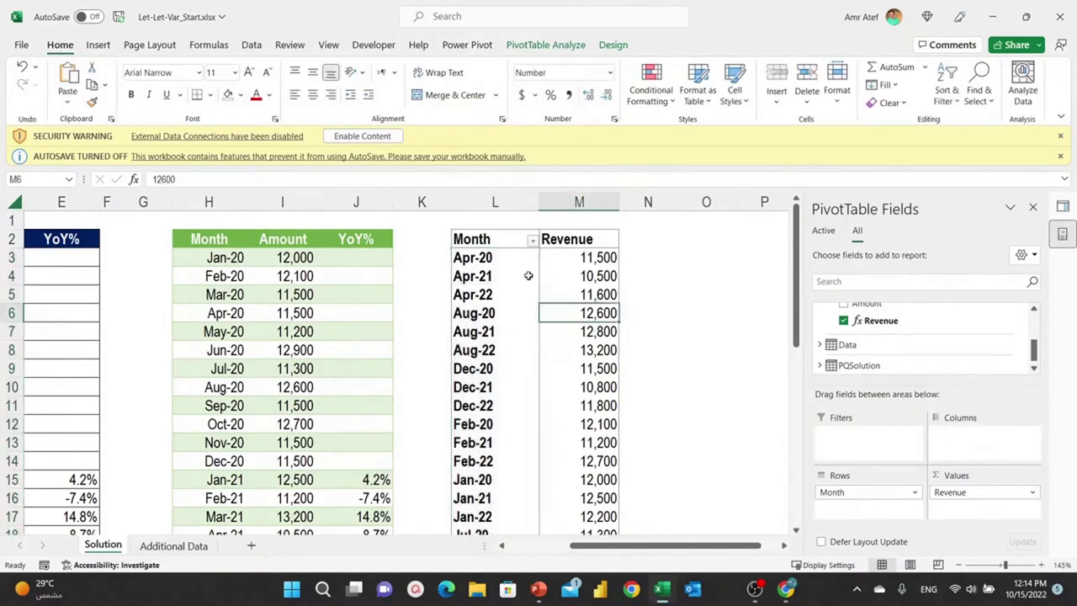
pyautogui.click(509, 243)
pyautogui.click(600, 293)
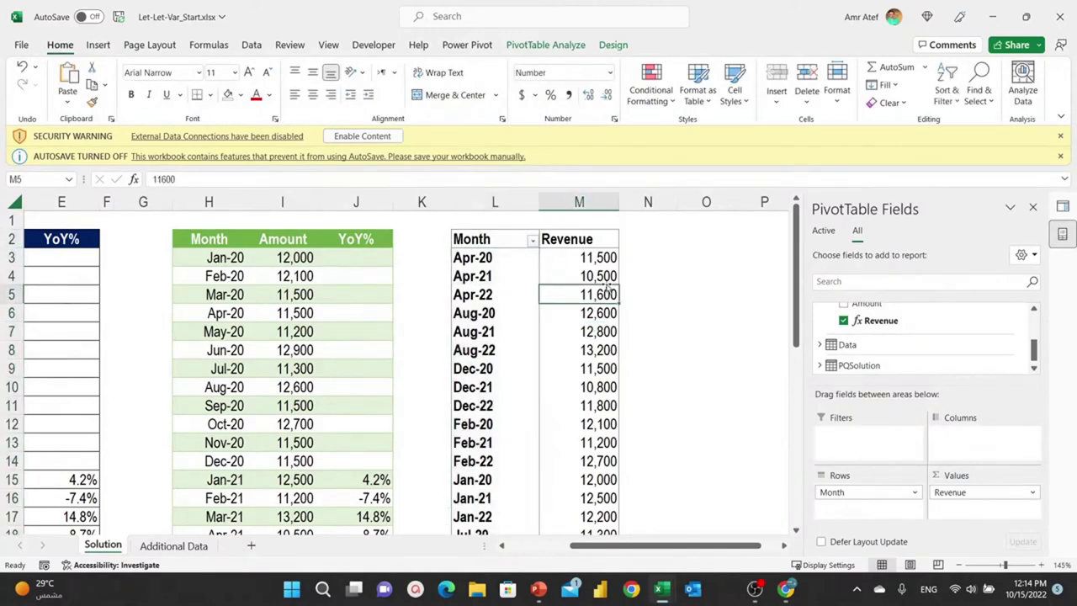
# Step: Check the Apr-20 through Aug-20 pivot rows, then bring the Power Pivot window forward
pyautogui.scroll(-4, 602, 290)
pyautogui.scroll(-2, 602, 290)
pyautogui.scroll(-3, 602, 290)
pyautogui.scroll(7, 602, 291)
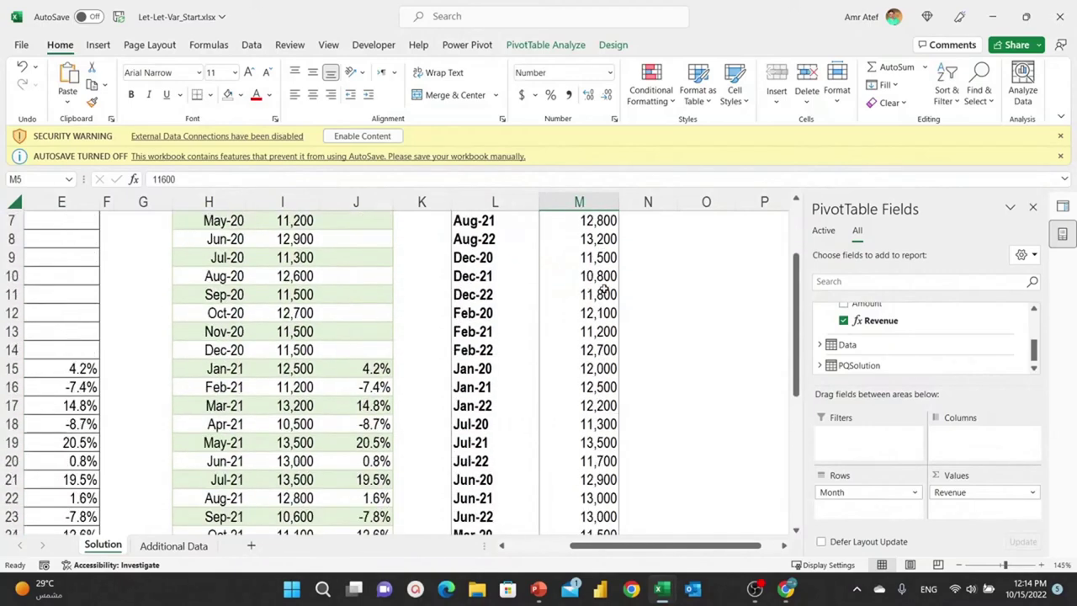
pyautogui.scroll(2, 600, 279)
pyautogui.click(577, 258)
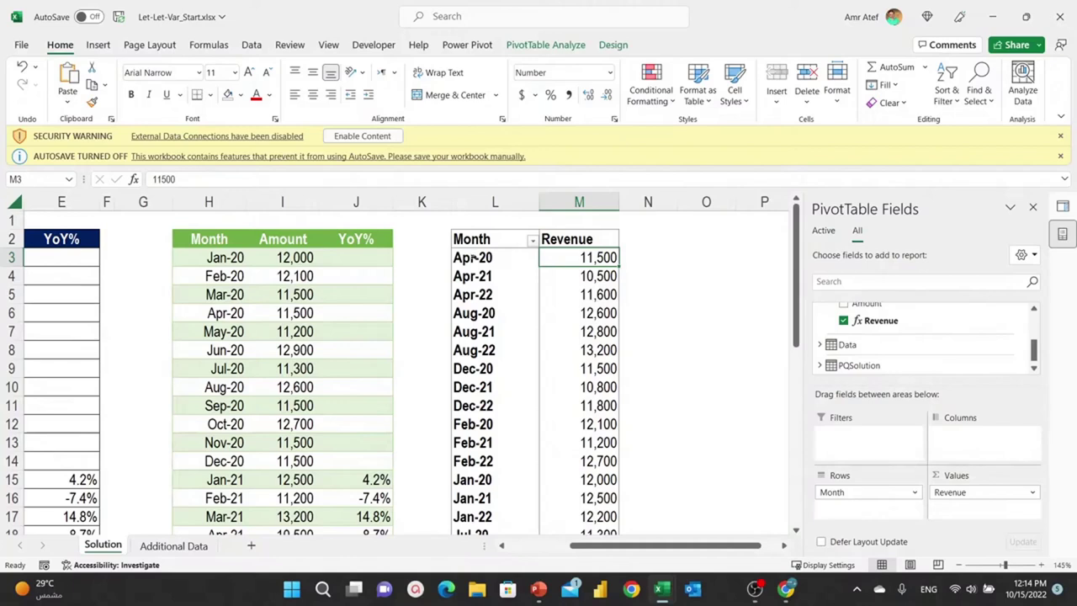
pyautogui.moveTo(474, 259); pyautogui.dragTo(472, 259)
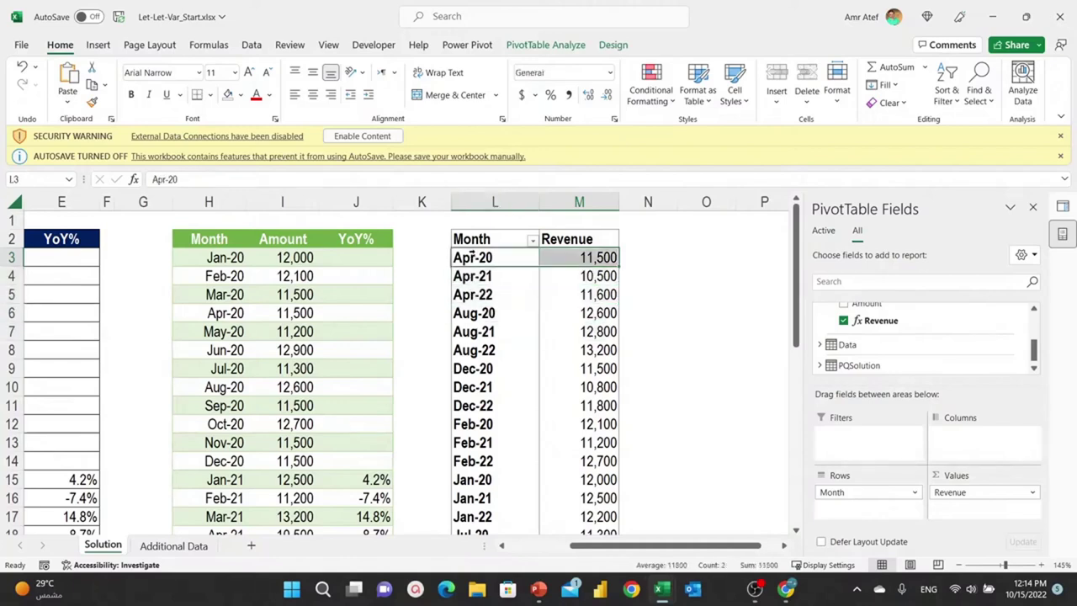
pyautogui.click(472, 277)
pyautogui.click(473, 295)
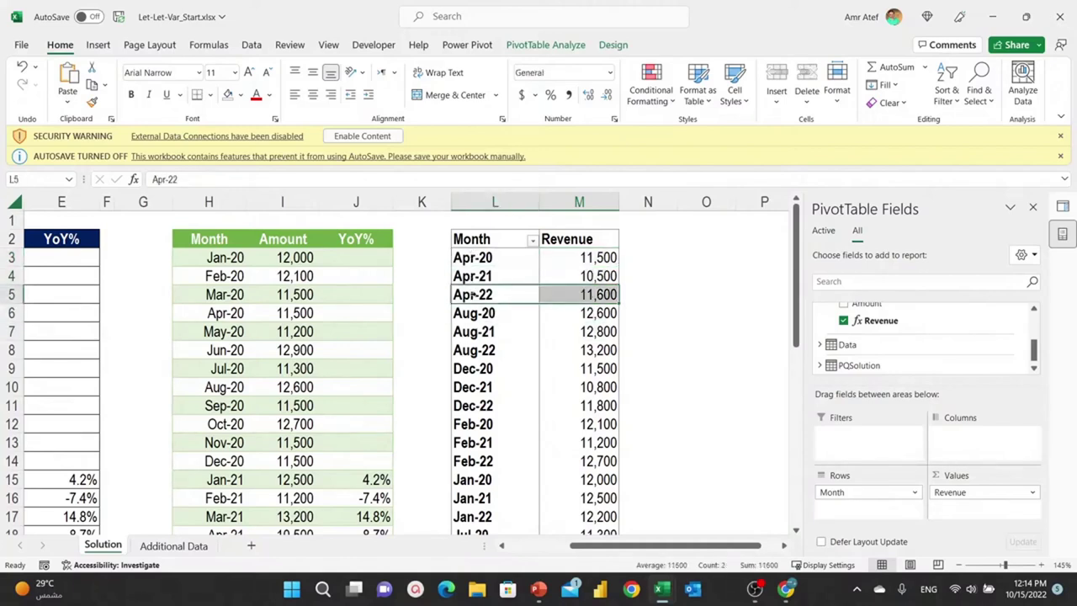
pyautogui.click(481, 314)
pyautogui.scroll(-3, 485, 293)
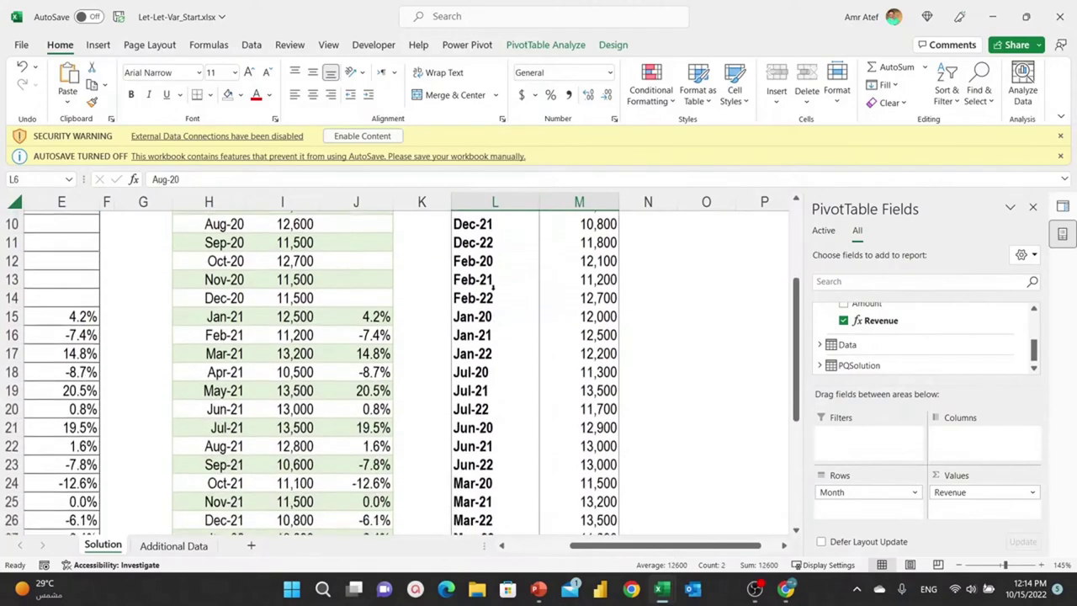
pyautogui.scroll(3, 488, 290)
pyautogui.click(497, 325)
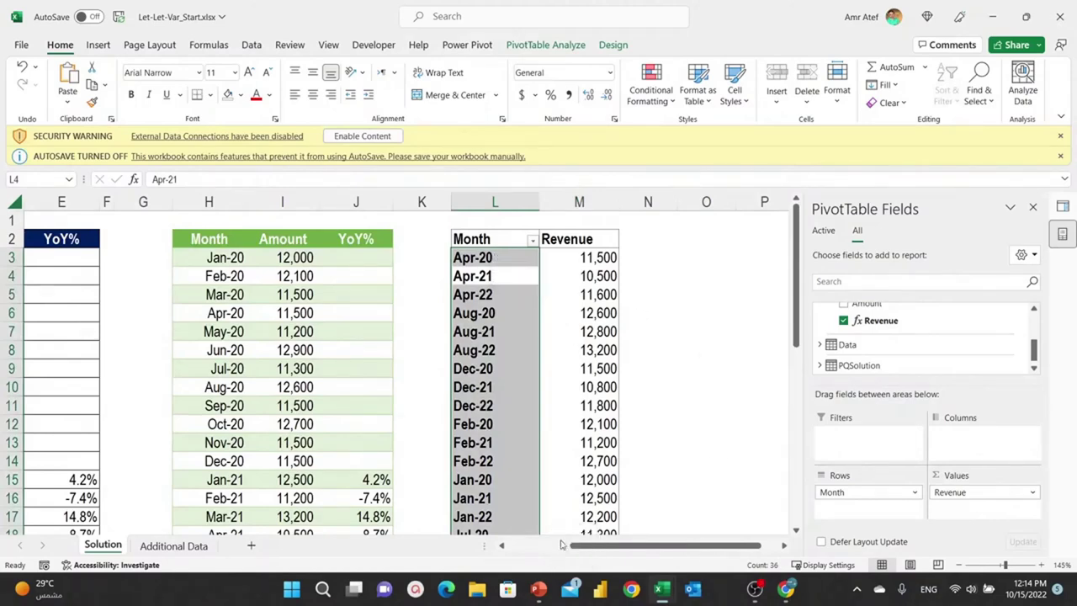
pyautogui.moveTo(663, 589)
pyautogui.click(721, 551)
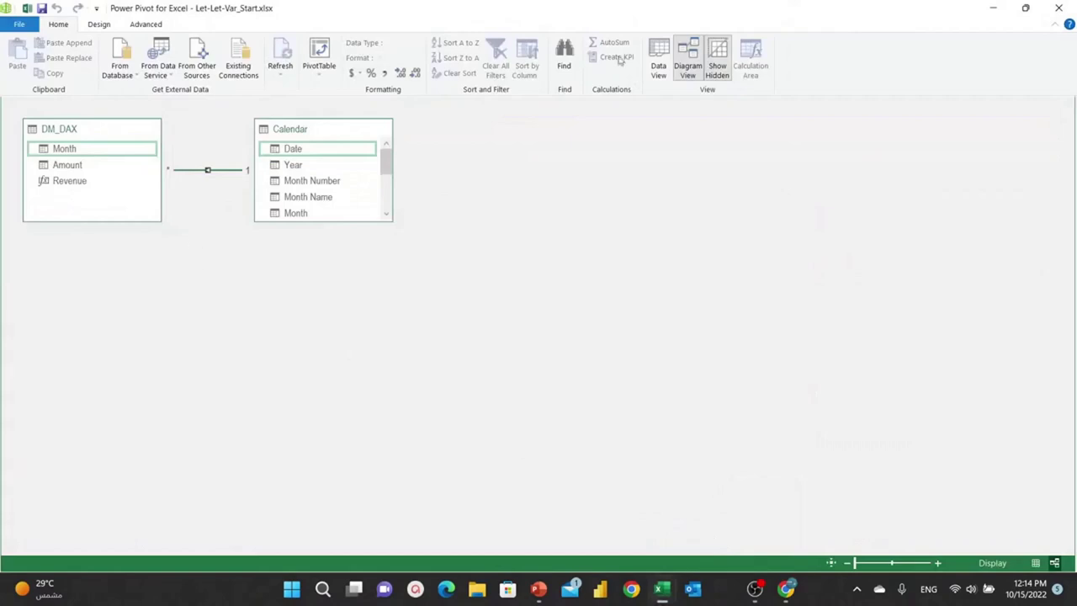
# Step: Show Calendar in Data View and inspect the Day Of Week, Month Name and Month formulas
pyautogui.click(1036, 563)
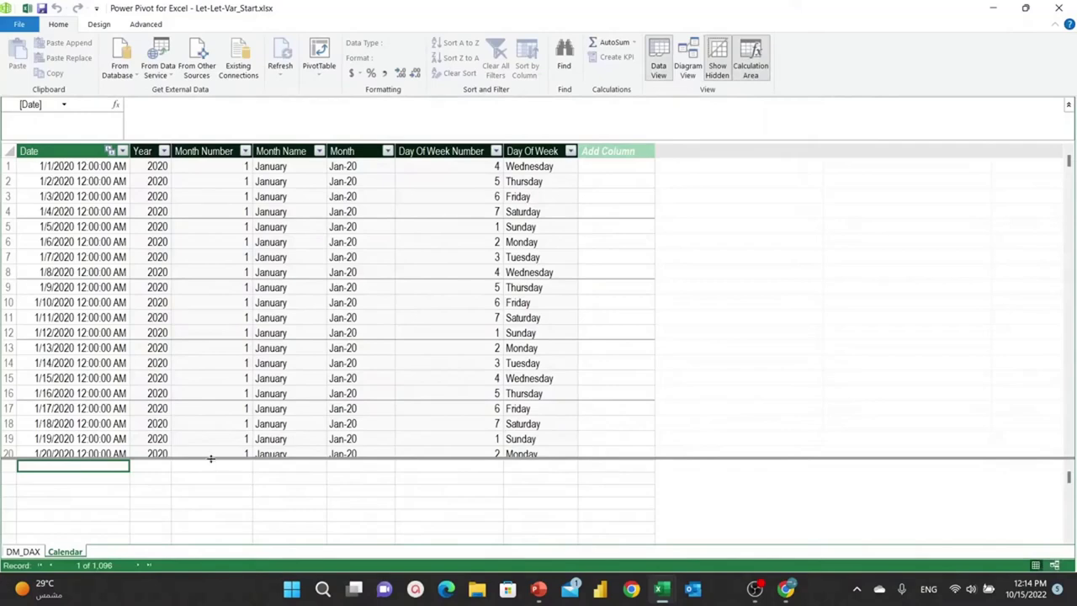
pyautogui.moveTo(206, 458); pyautogui.dragTo(211, 413)
pyautogui.click(23, 551)
pyautogui.click(65, 552)
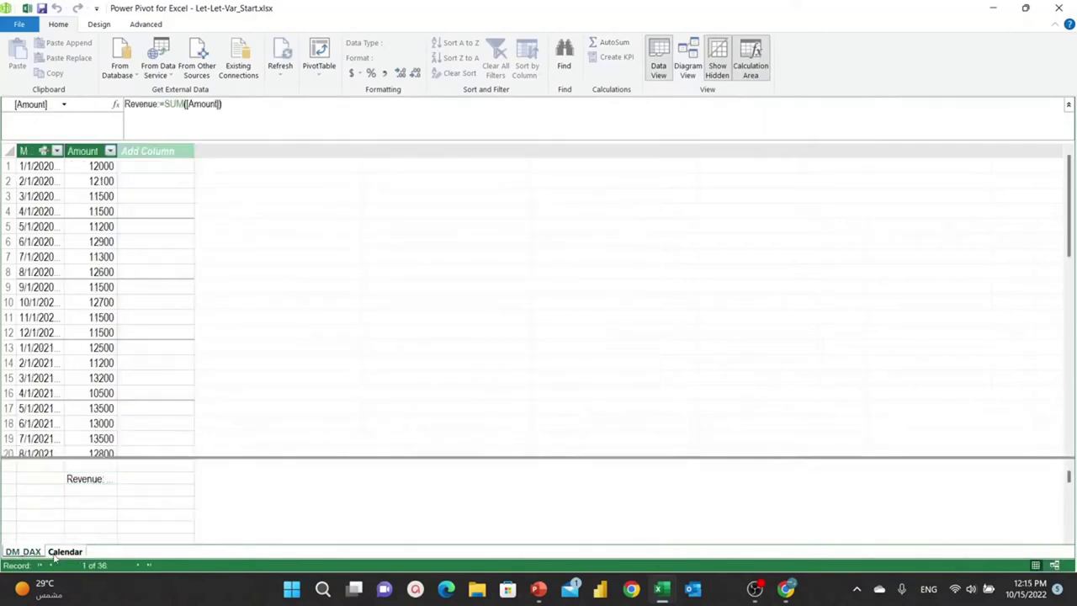
pyautogui.click(549, 197)
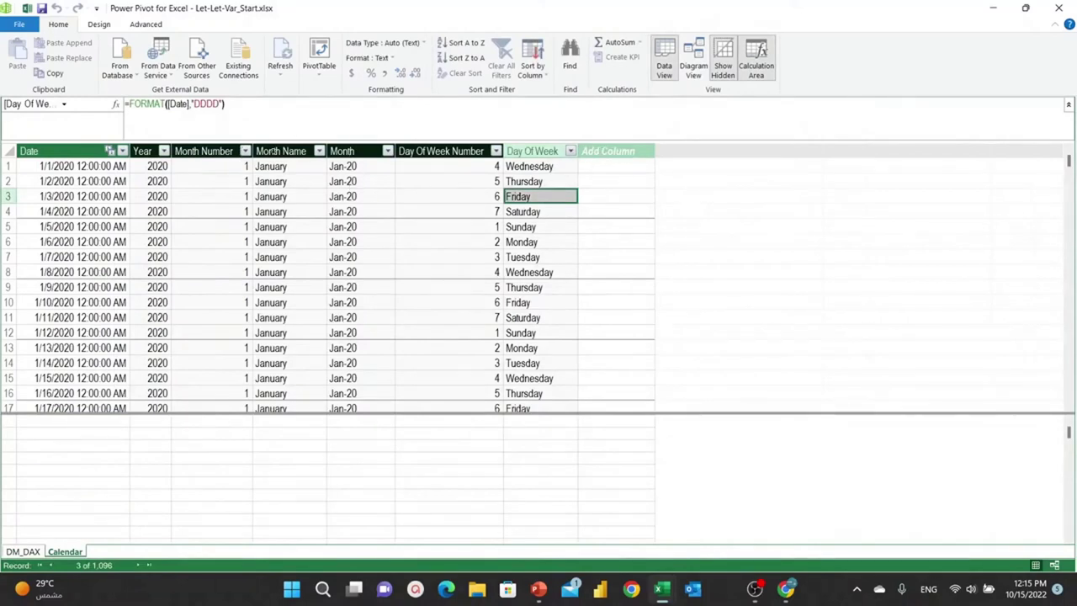
pyautogui.click(269, 151)
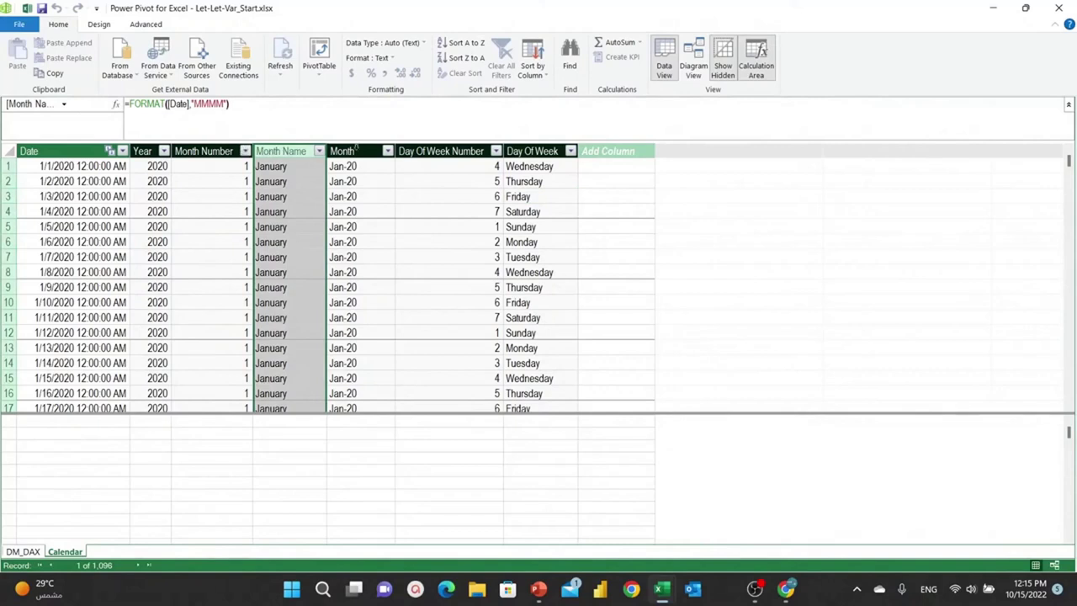
pyautogui.click(358, 151)
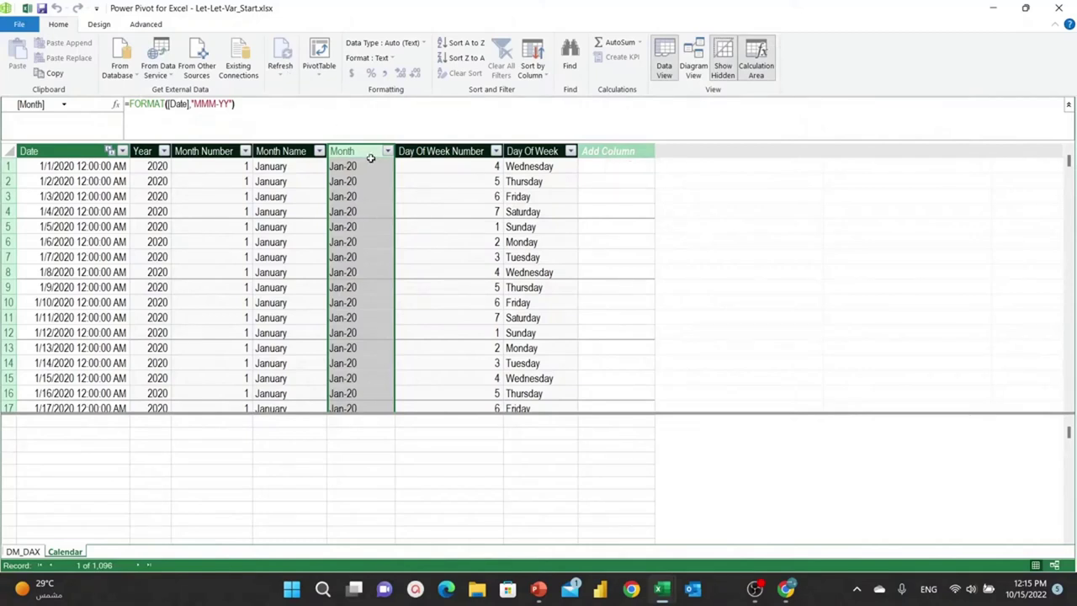
# Step: Open the Sort by Column settings for Month and close them without applying any change
pyautogui.click(530, 76)
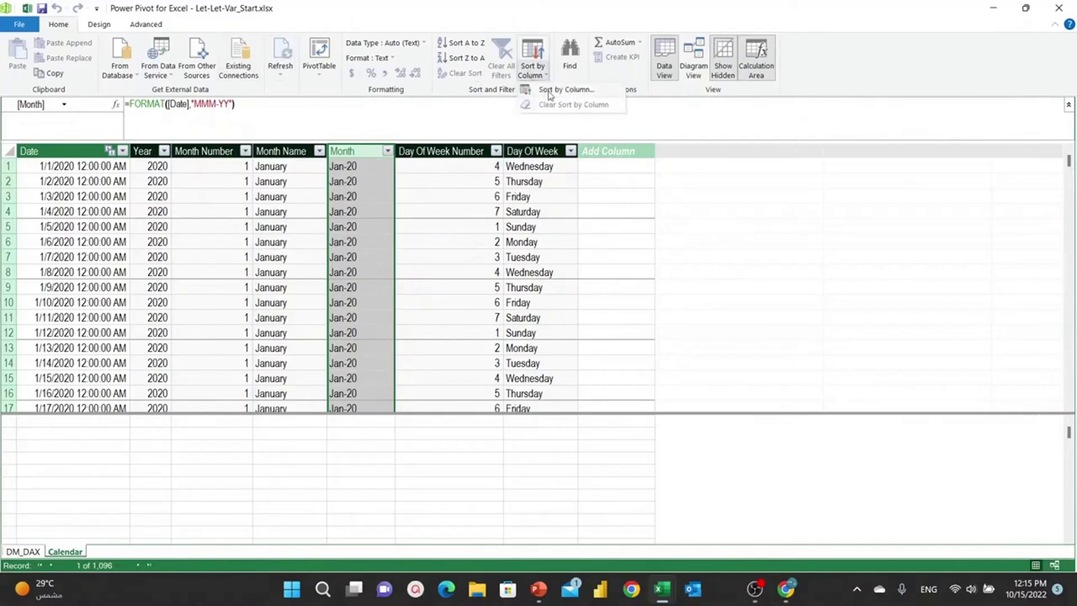
pyautogui.click(552, 90)
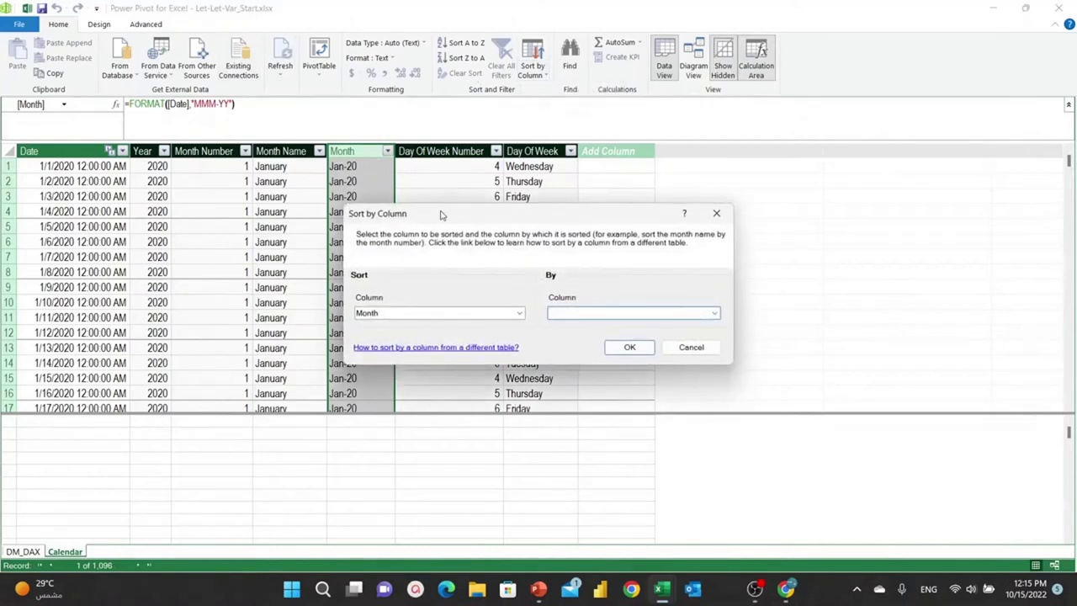
pyautogui.moveTo(441, 215); pyautogui.dragTo(513, 201)
pyautogui.click(787, 300)
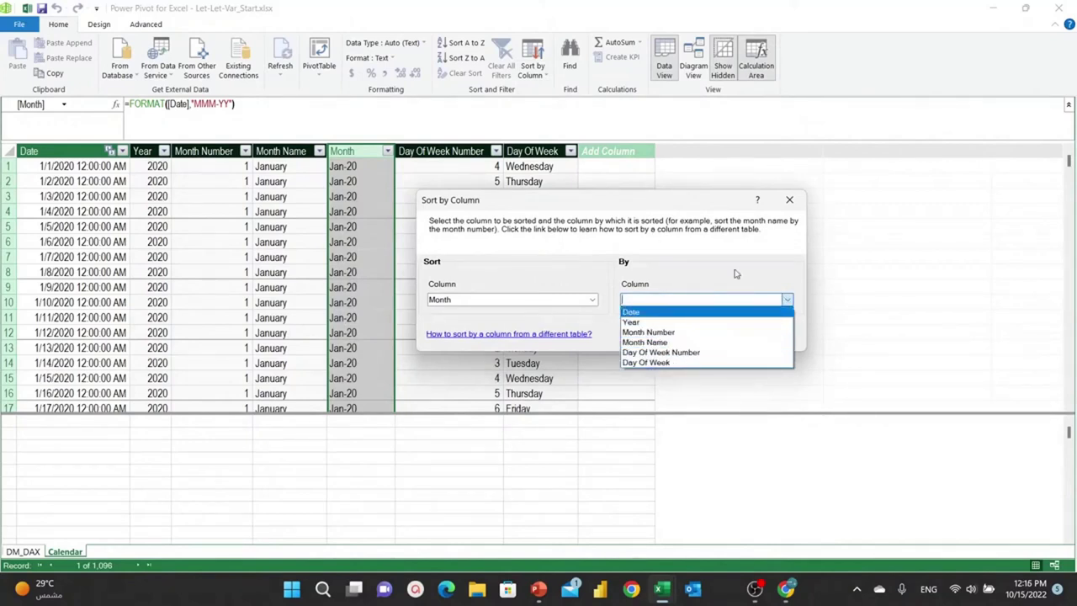
pyautogui.click(785, 207)
pyautogui.click(790, 203)
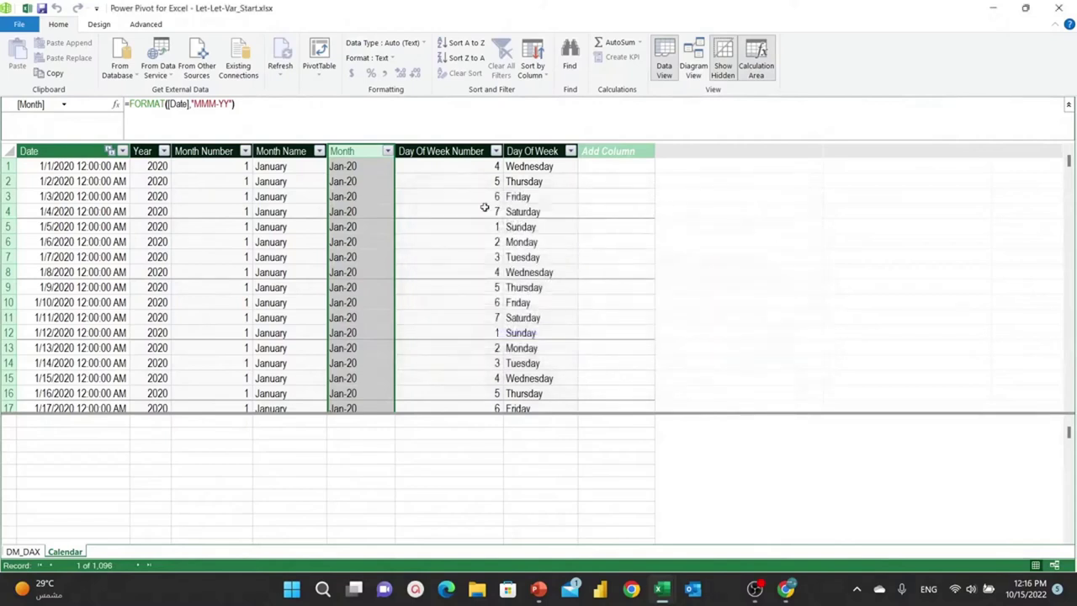
# Step: Add a Calendar column named DateSort after Day Of Week and begin its formula
pyautogui.click(609, 149)
pyautogui.doubleClick(629, 152)
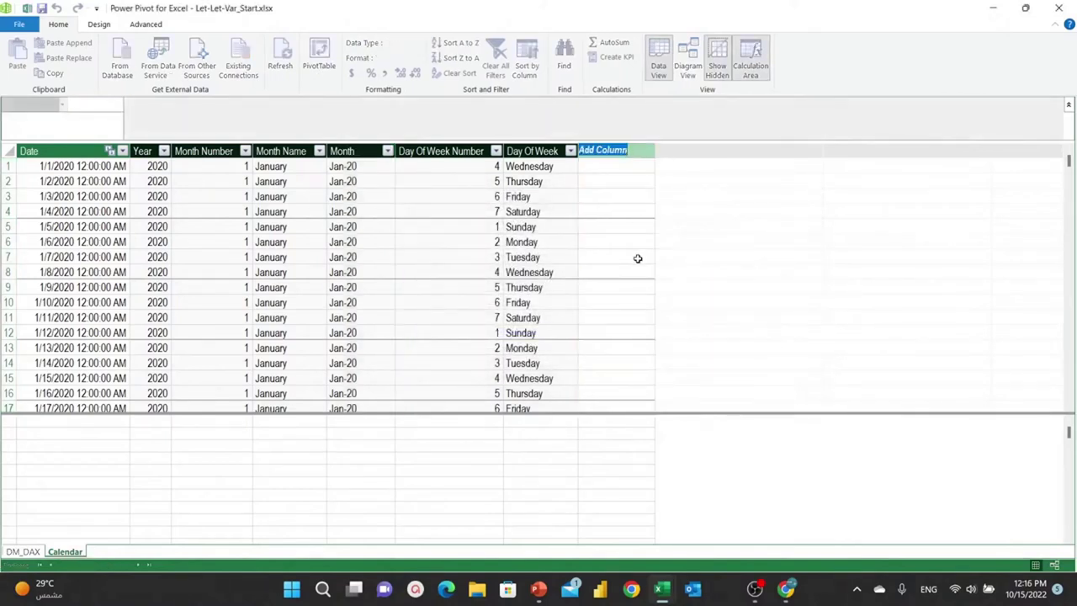
pyautogui.write('DateSort')
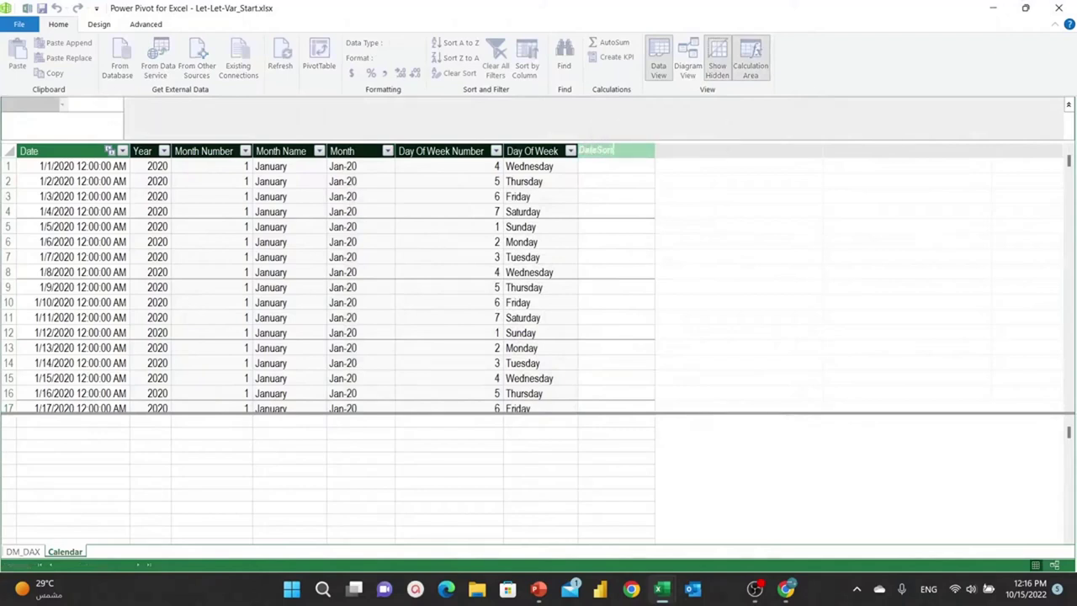
pyautogui.press('Return')
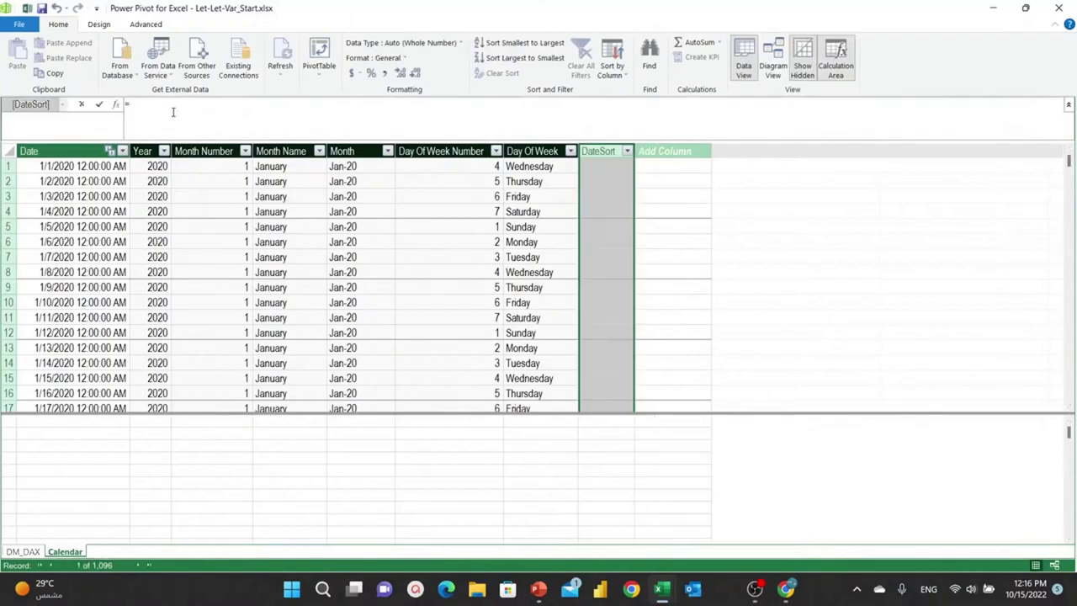
pyautogui.click(173, 112)
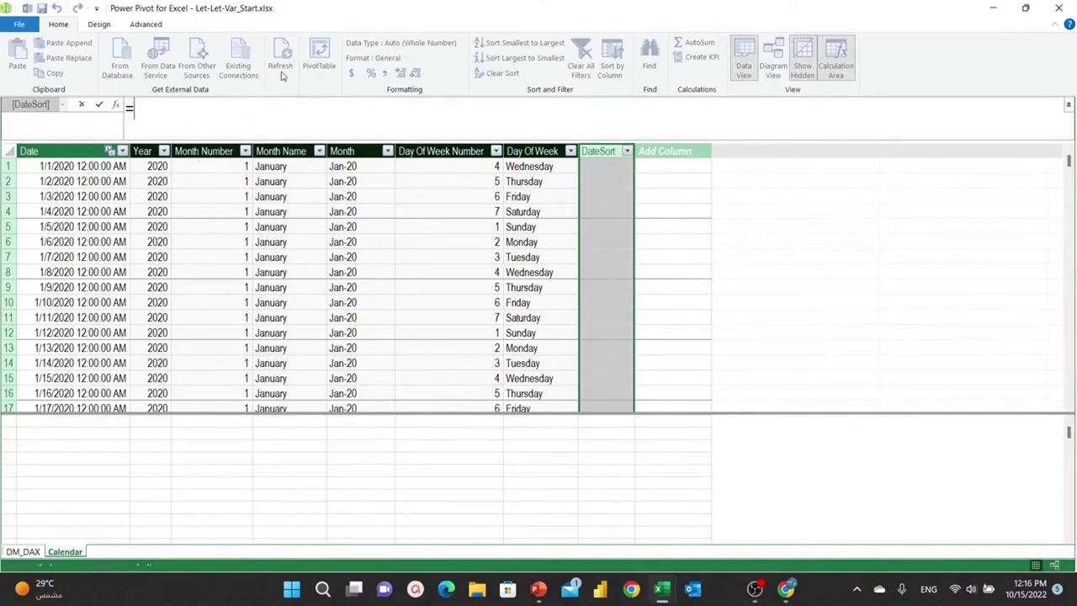
pyautogui.scroll(-1, 220, 186)
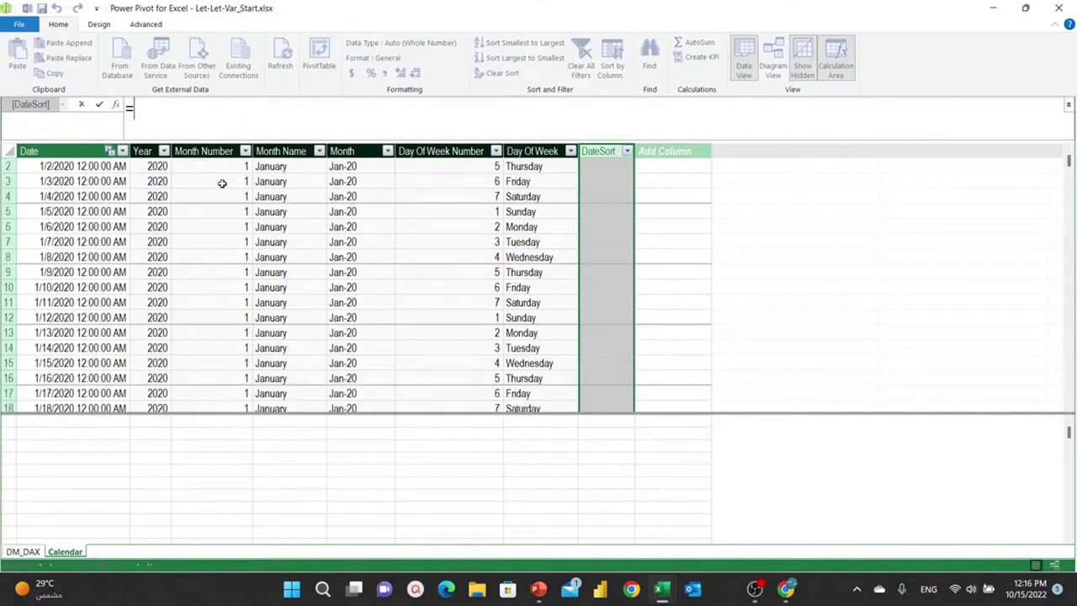
pyautogui.scroll(-2, 220, 185)
pyautogui.scroll(-1, 223, 185)
pyautogui.scroll(-2, 224, 185)
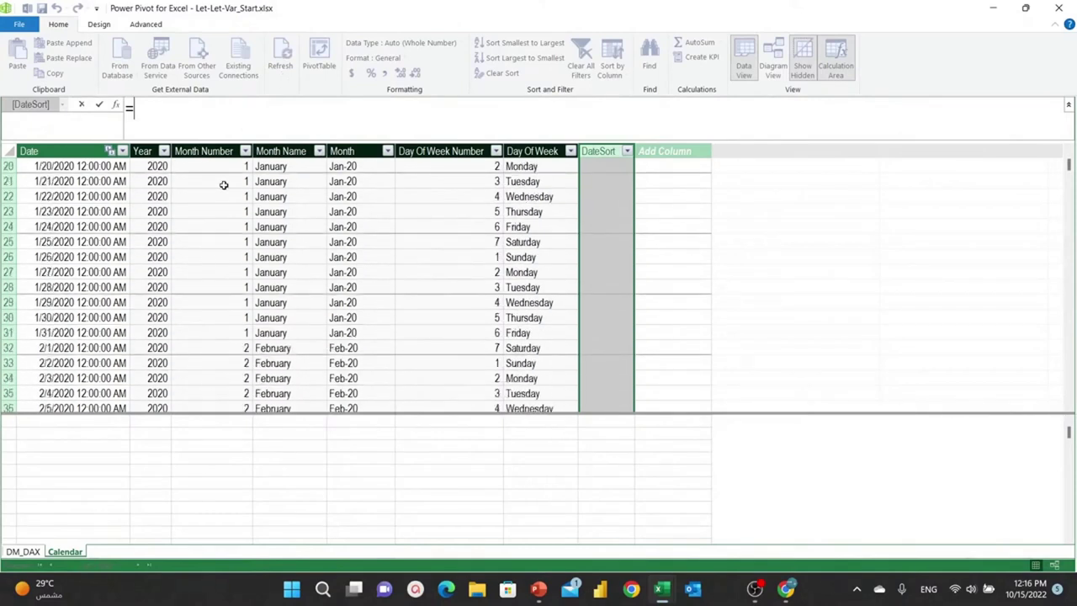
pyautogui.scroll(-2, 224, 187)
pyautogui.scroll(-2, 223, 270)
pyautogui.scroll(-2, 223, 270)
pyautogui.scroll(-2, 223, 270)
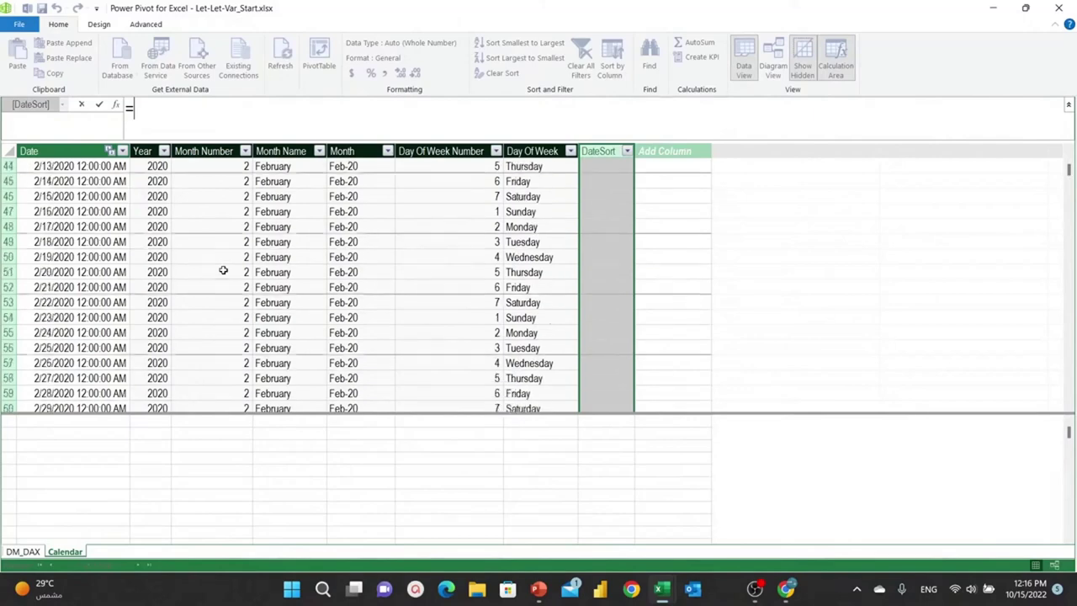
pyautogui.scroll(1, 223, 270)
pyautogui.scroll(2, 224, 271)
pyautogui.scroll(3, 224, 270)
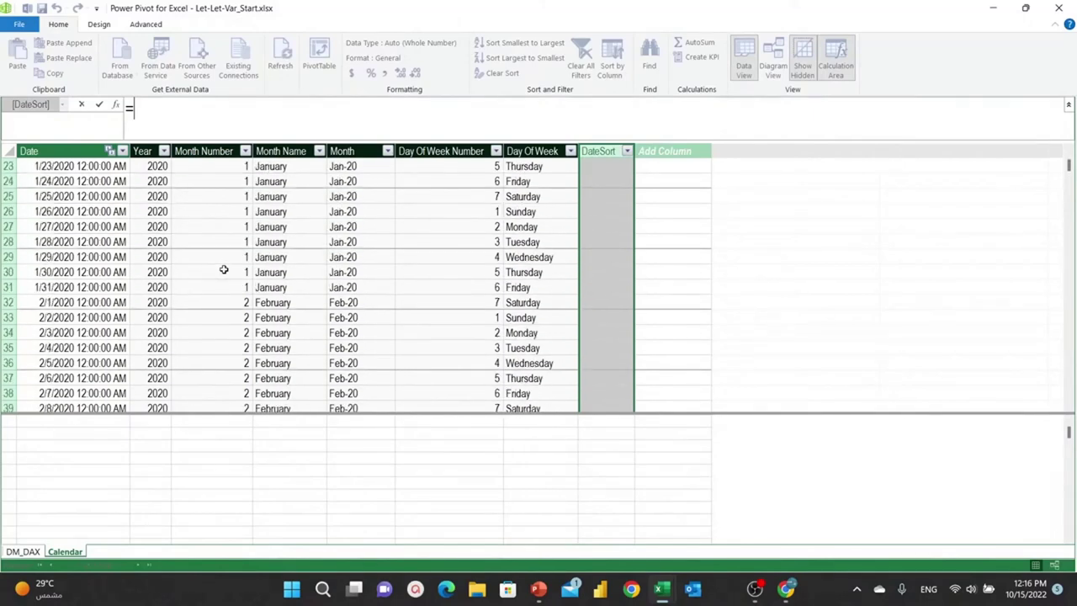
pyautogui.scroll(3, 224, 271)
pyautogui.scroll(2, 225, 272)
pyautogui.scroll(3, 226, 272)
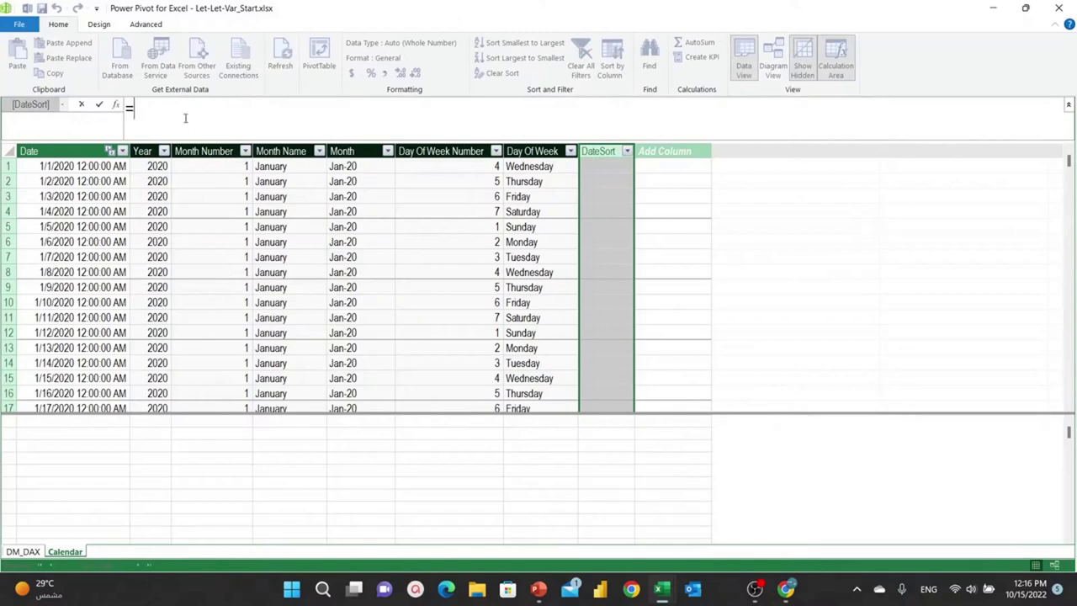
# Step: Give DateSort the formula =FORMAT('Calendar'[Month Number],"00")
pyautogui.write('For')
pyautogui.press('Tab')
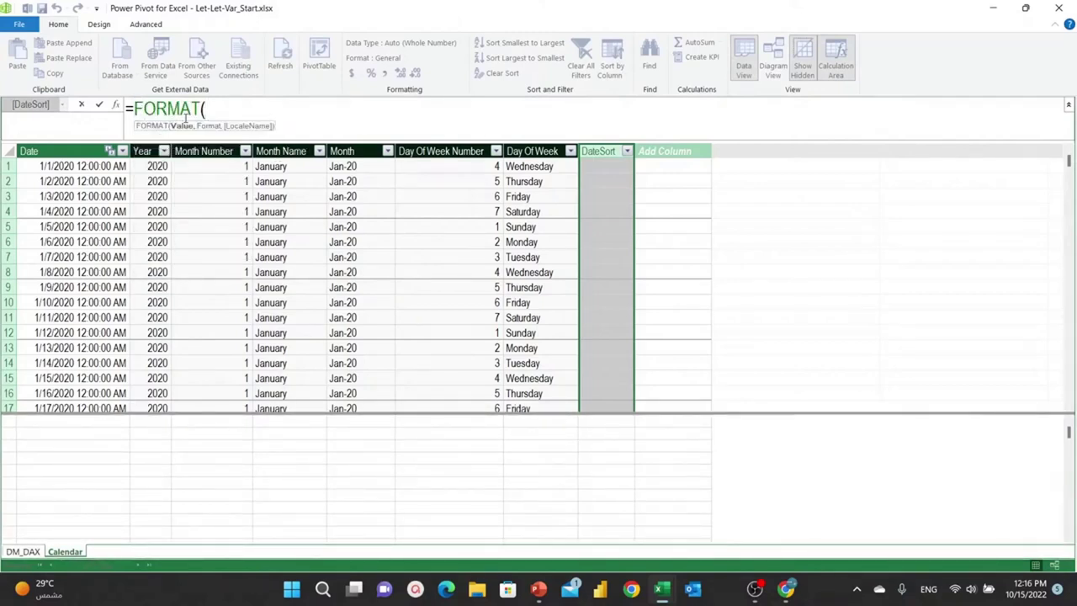
pyautogui.click(209, 179)
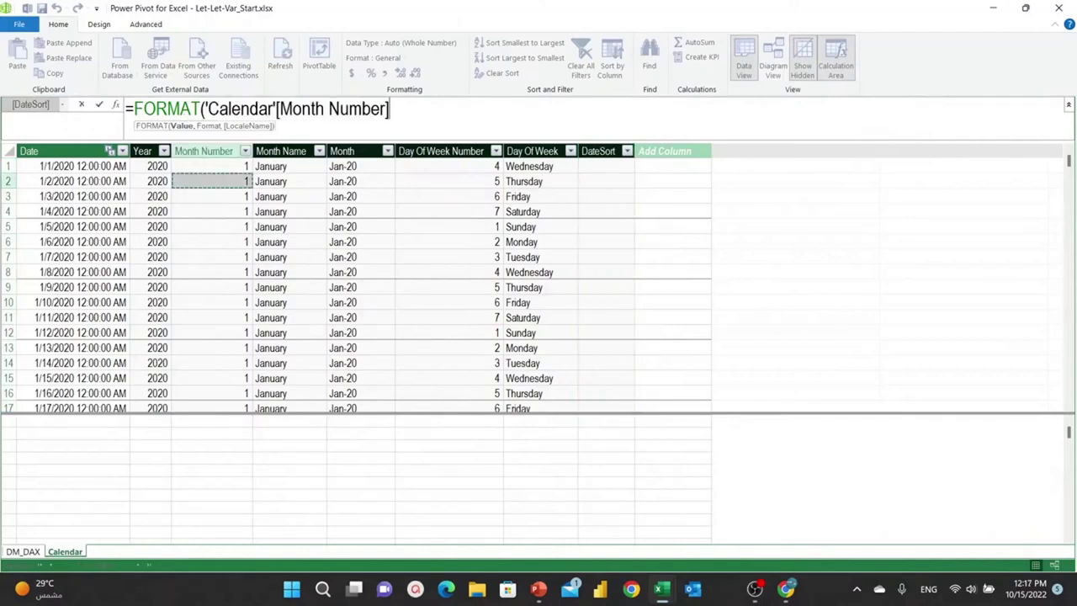
pyautogui.write(',""')
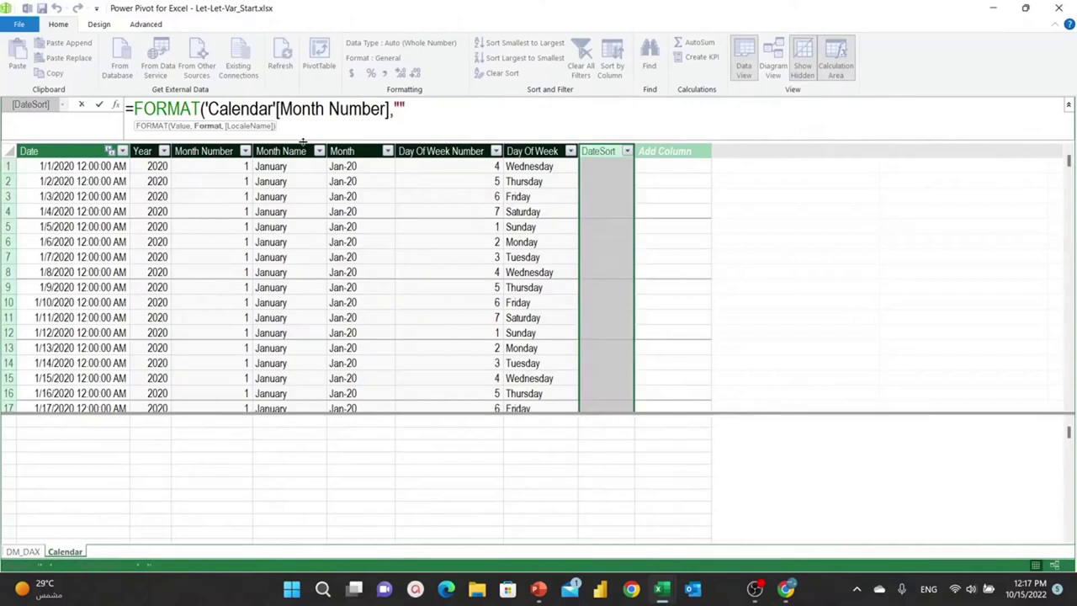
pyautogui.write('00')
pyautogui.write(')')
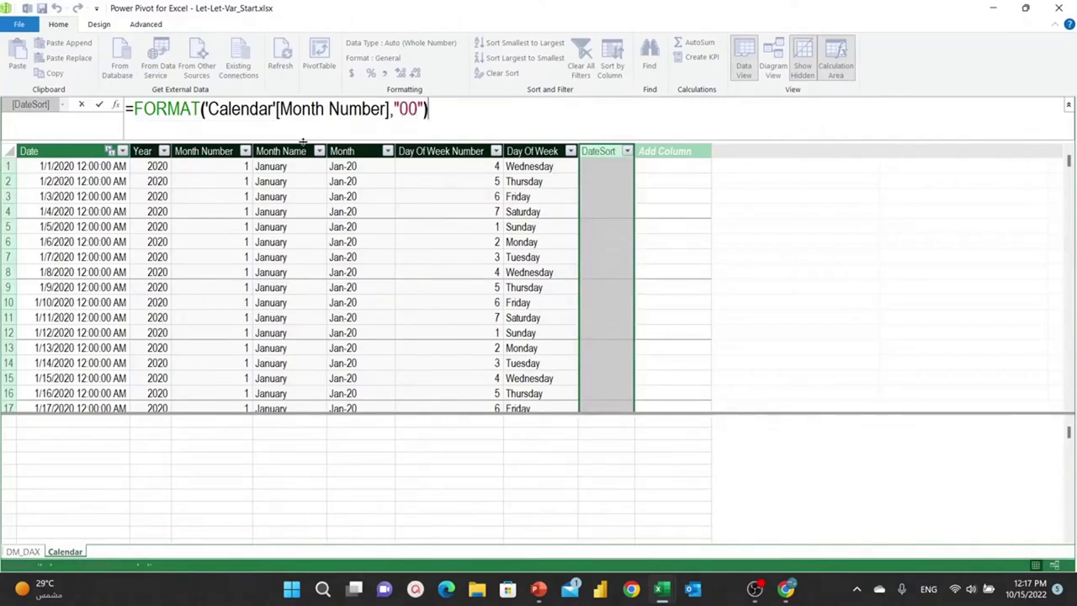
pyautogui.press('Return')
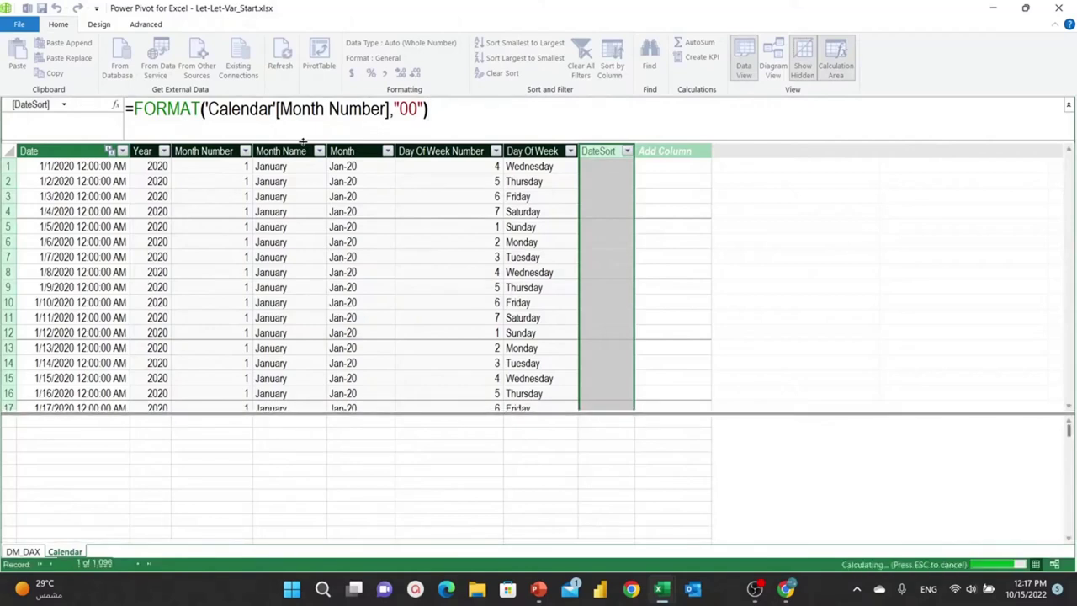
# Step: Check DateSort's distinct values 01 through 12 in its filter list, then reopen the formula
pyautogui.click(627, 152)
pyautogui.scroll(-1, 570, 279)
pyautogui.scroll(-1, 567, 298)
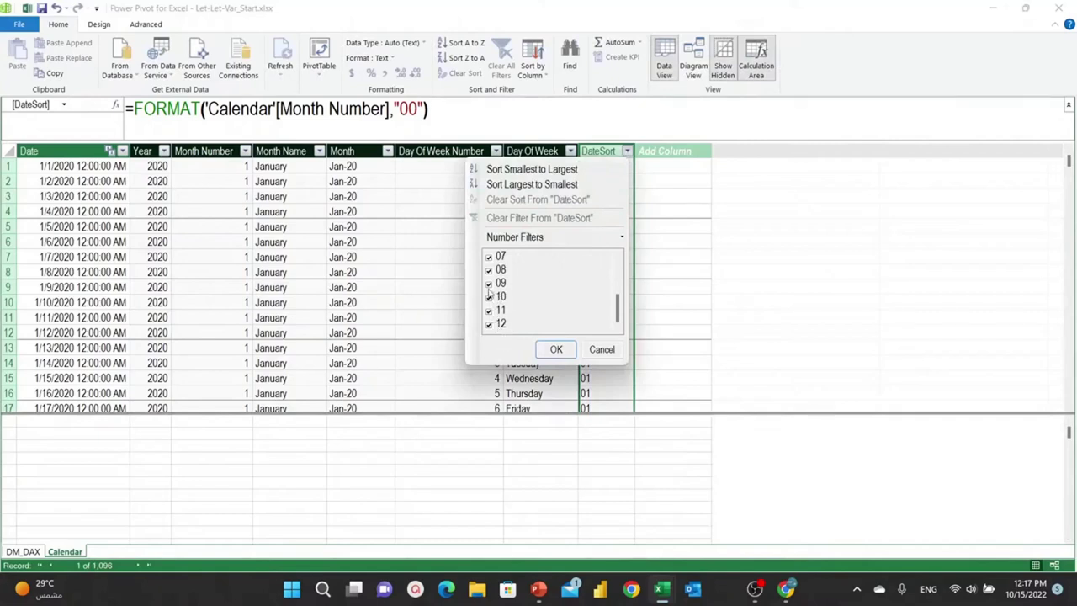
pyautogui.scroll(2, 563, 322)
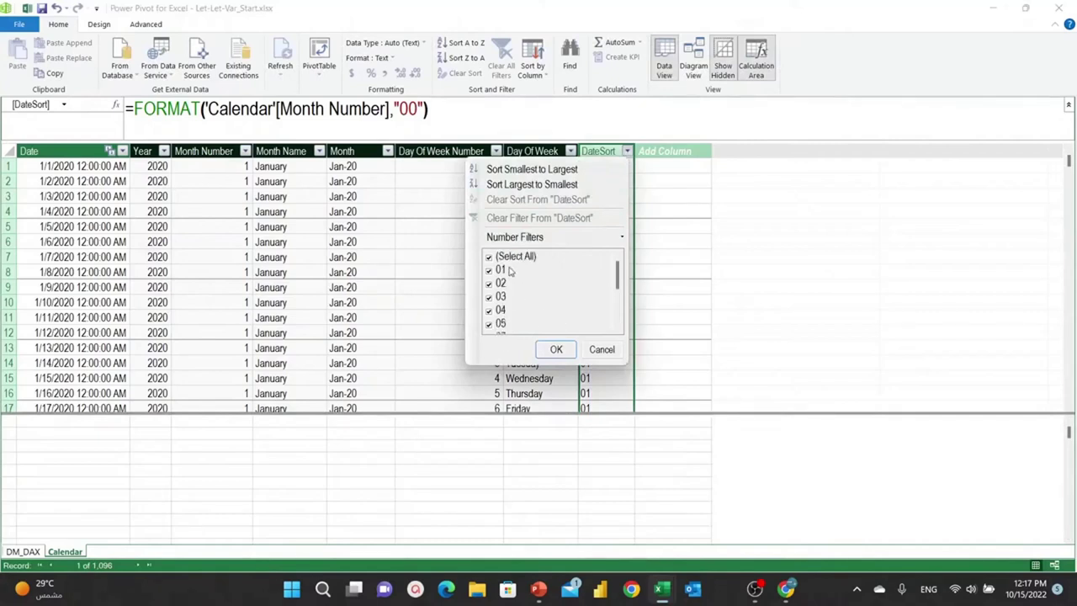
pyautogui.scroll(-2, 519, 306)
pyautogui.scroll(1, 520, 306)
pyautogui.click(602, 349)
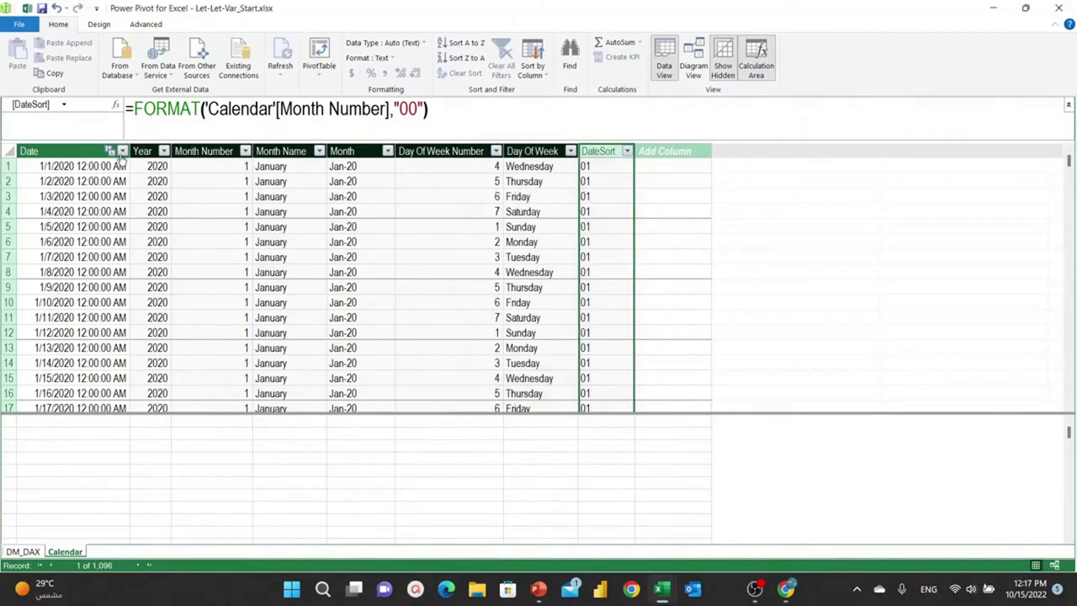
pyautogui.click(136, 109)
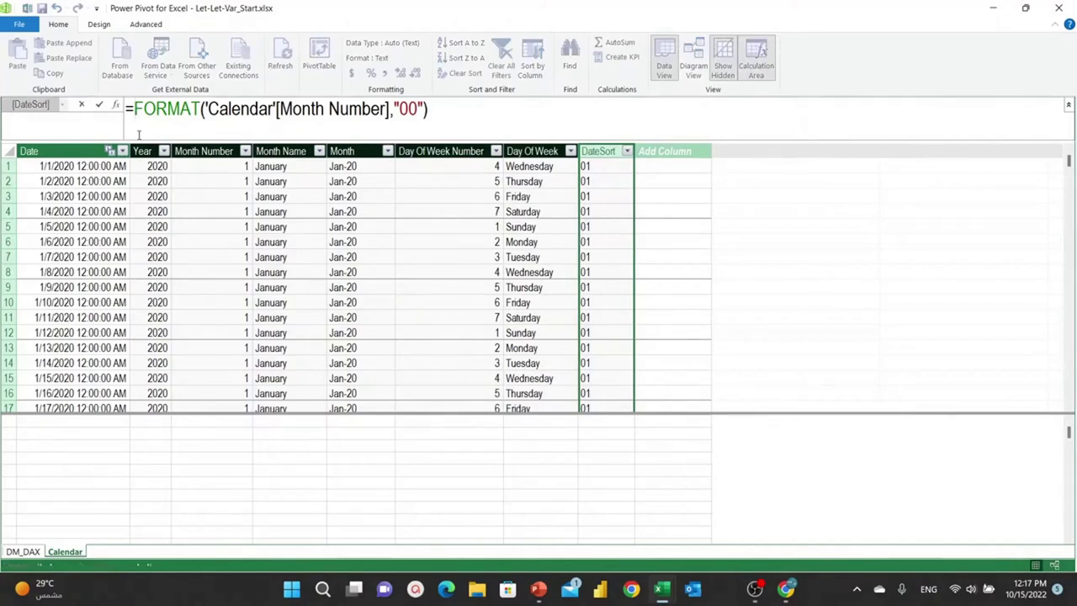
# Step: Prefix the DateSort formula with 'Calendar'[Year]& and review the resulting values like 202001
pyautogui.click(152, 180)
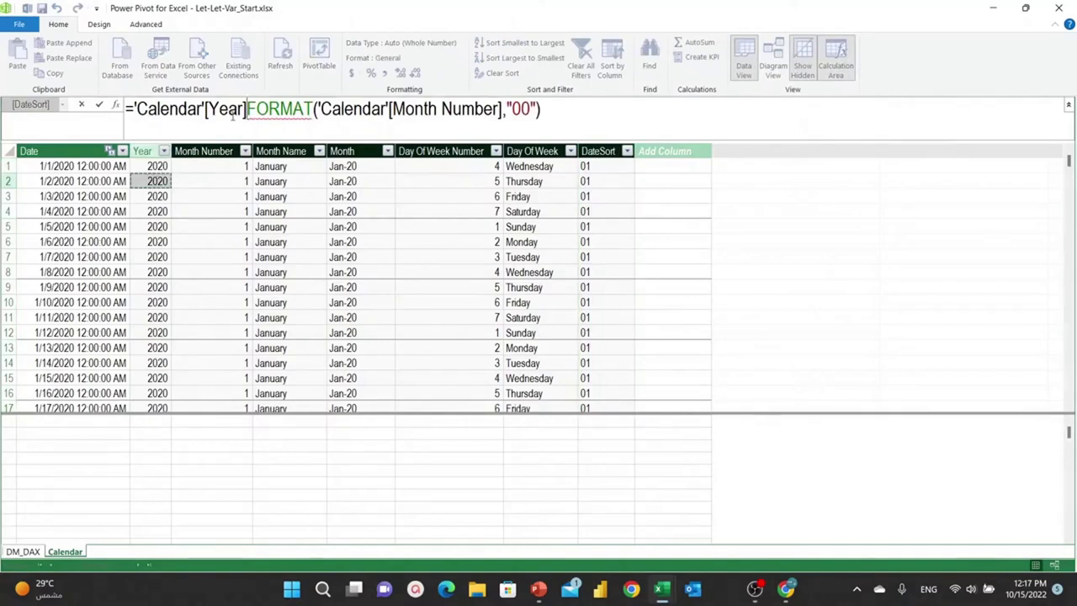
pyautogui.write('&')
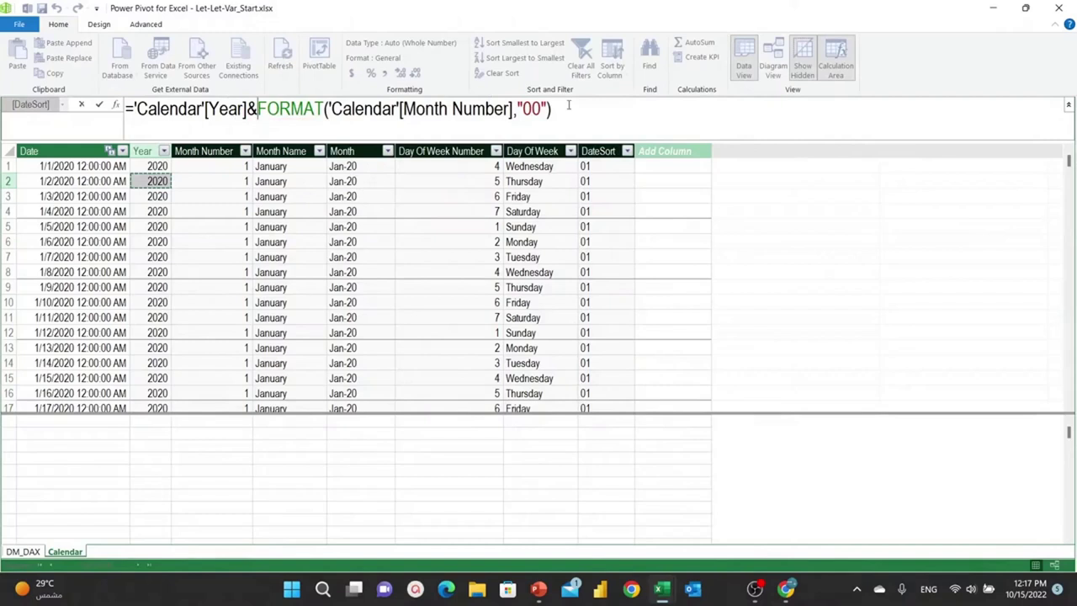
pyautogui.press('Return')
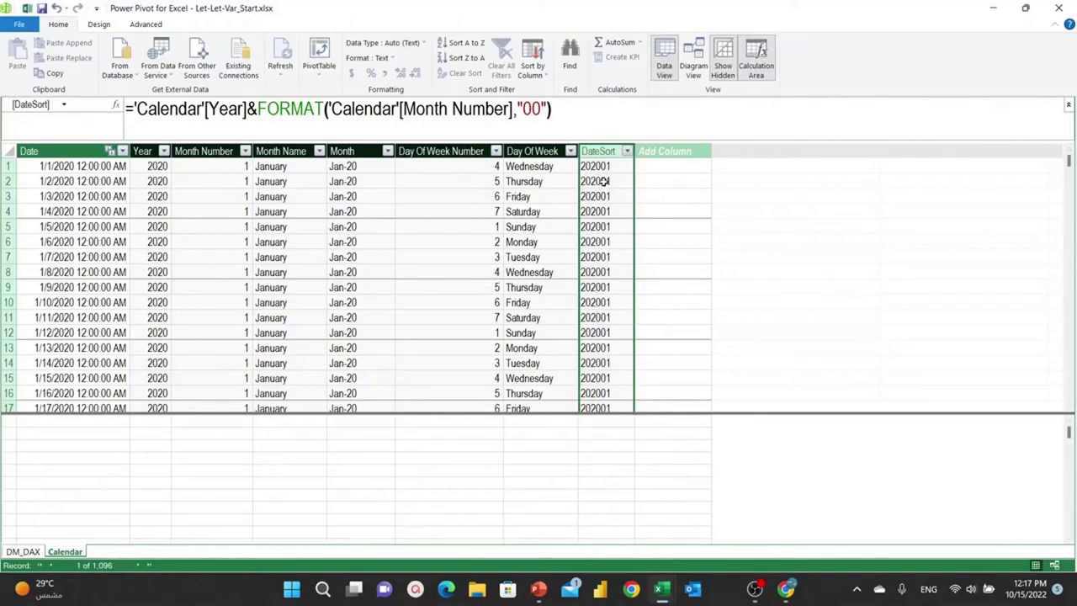
pyautogui.scroll(-2, 613, 269)
pyautogui.scroll(-2, 614, 271)
pyautogui.scroll(-3, 613, 271)
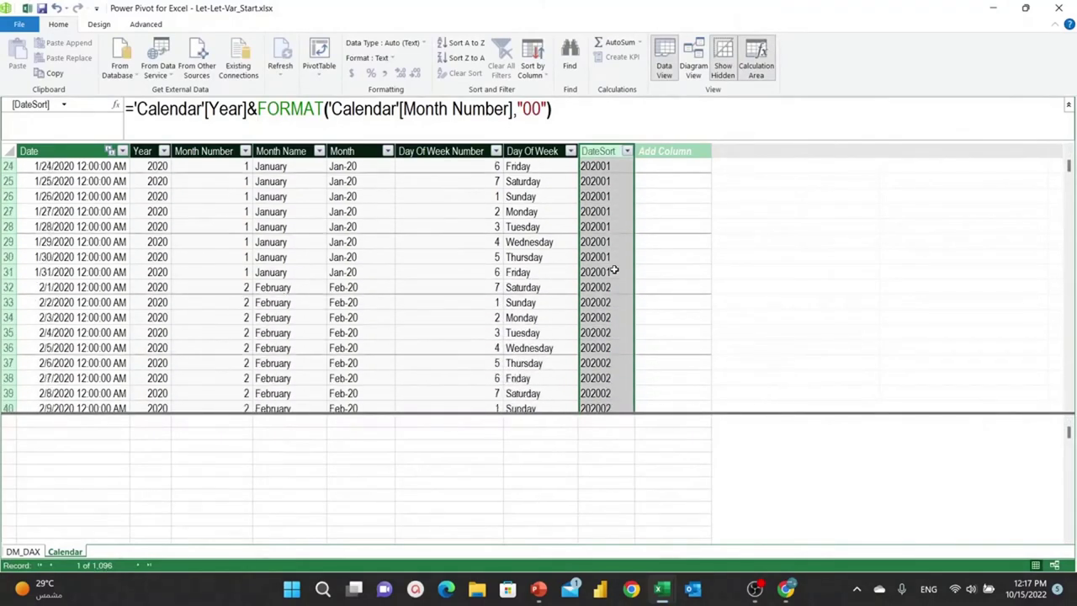
pyautogui.scroll(-1, 616, 389)
pyautogui.scroll(-4, 615, 387)
pyautogui.scroll(-4, 614, 380)
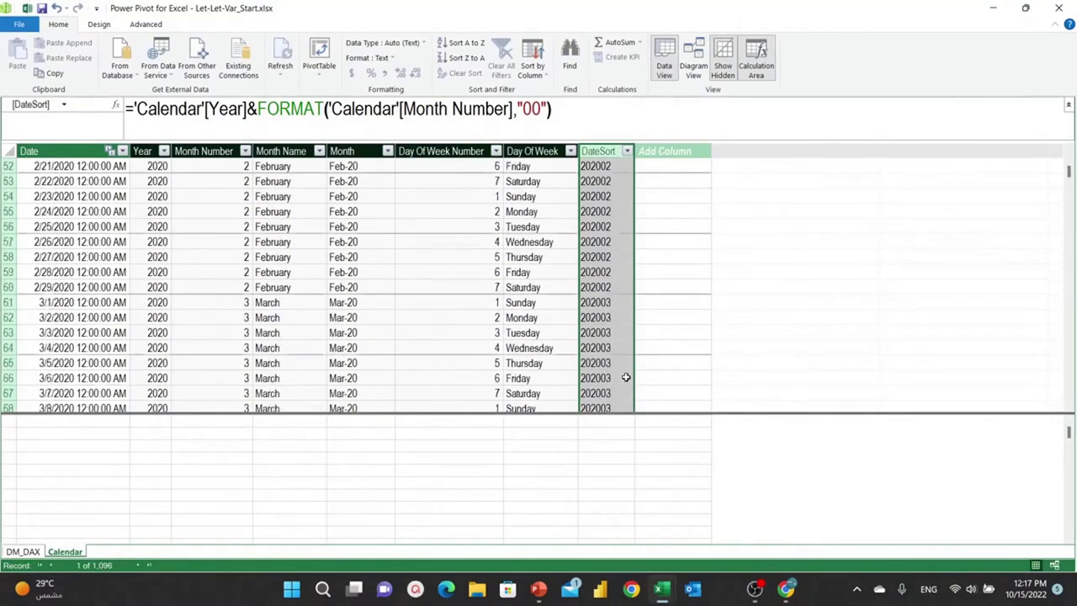
pyautogui.scroll(-2, 626, 378)
pyautogui.scroll(-2, 626, 378)
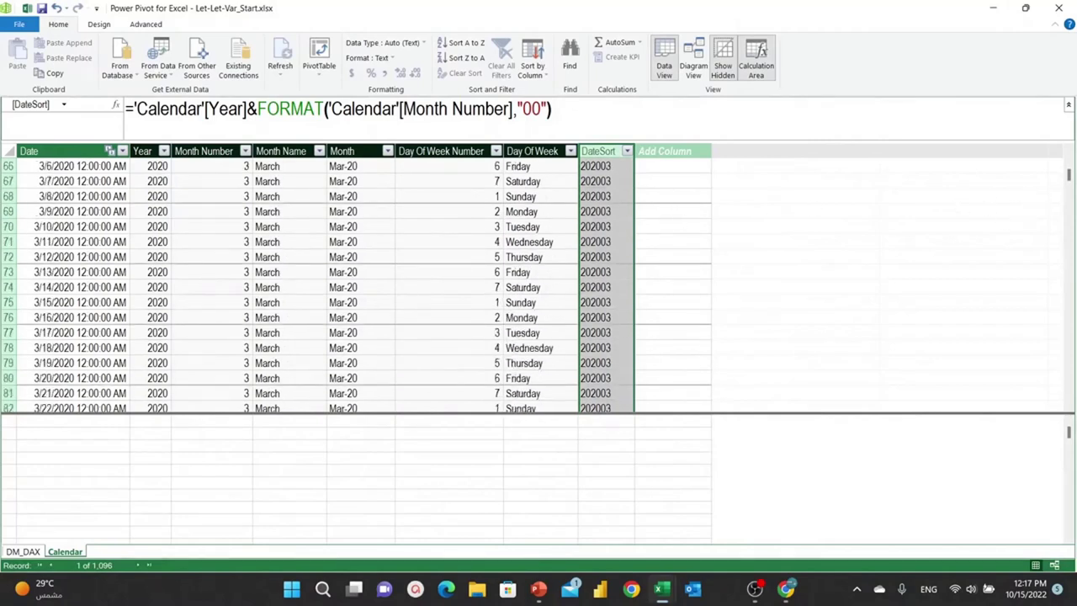
pyautogui.click(627, 151)
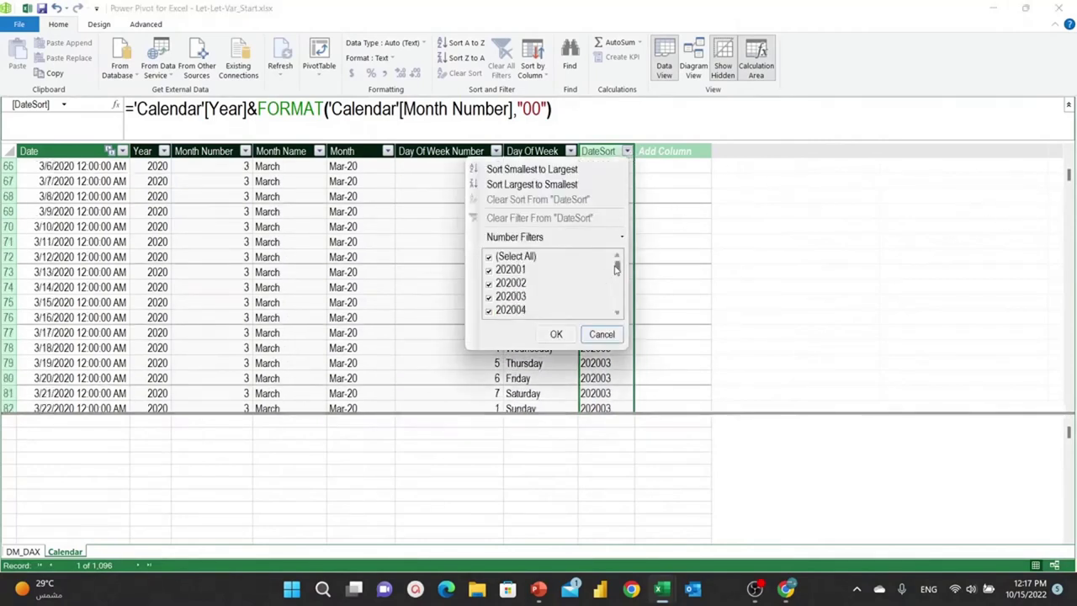
pyautogui.moveTo(617, 267); pyautogui.dragTo(620, 303)
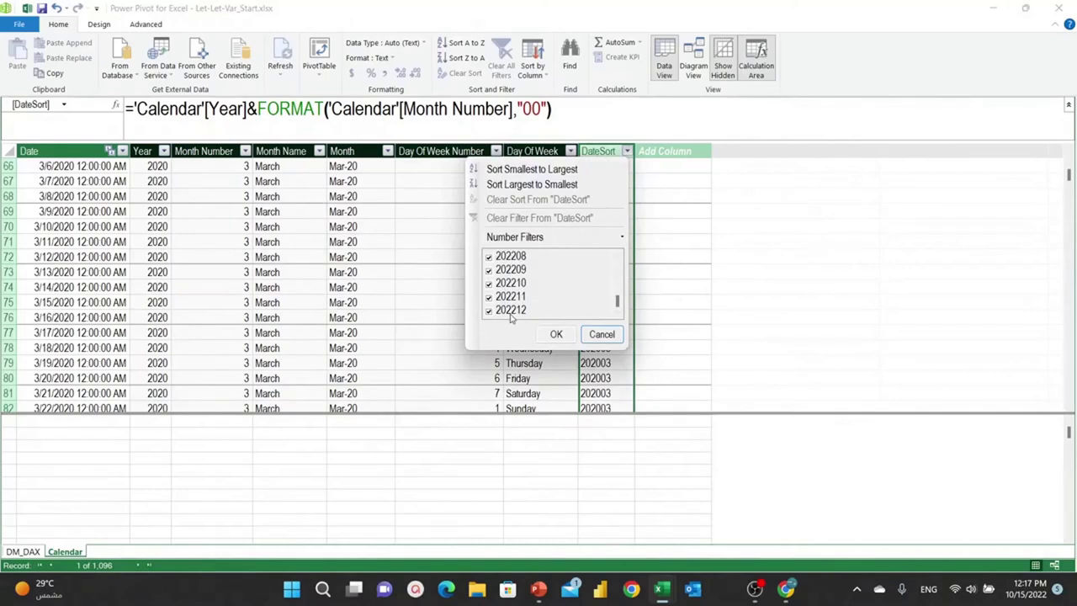
pyautogui.click(601, 334)
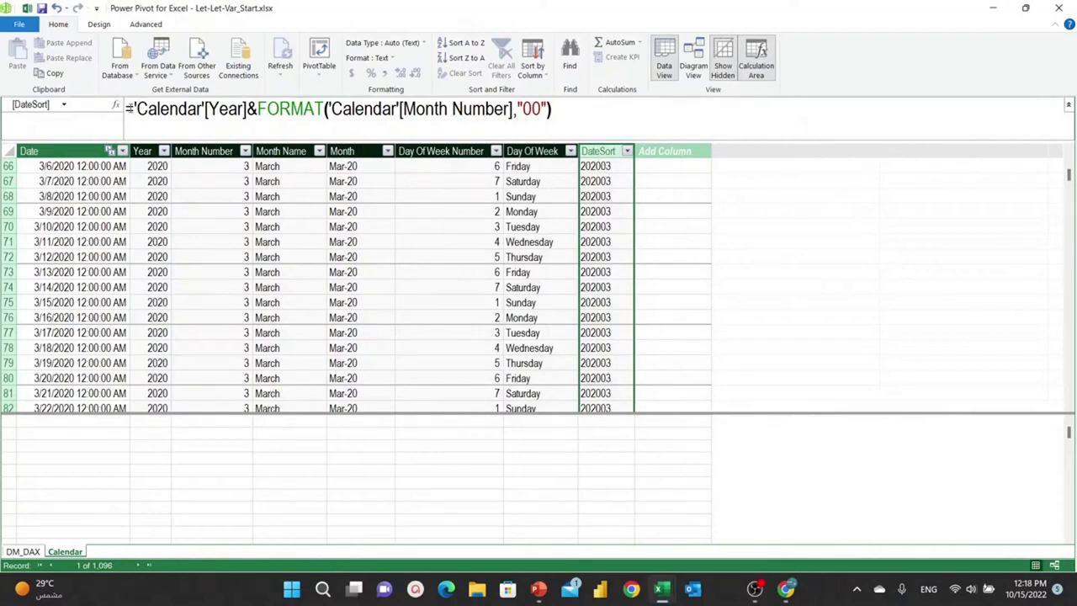
# Step: Wrap the whole DateSort formula in VALUE so it returns numbers
pyautogui.click(136, 108)
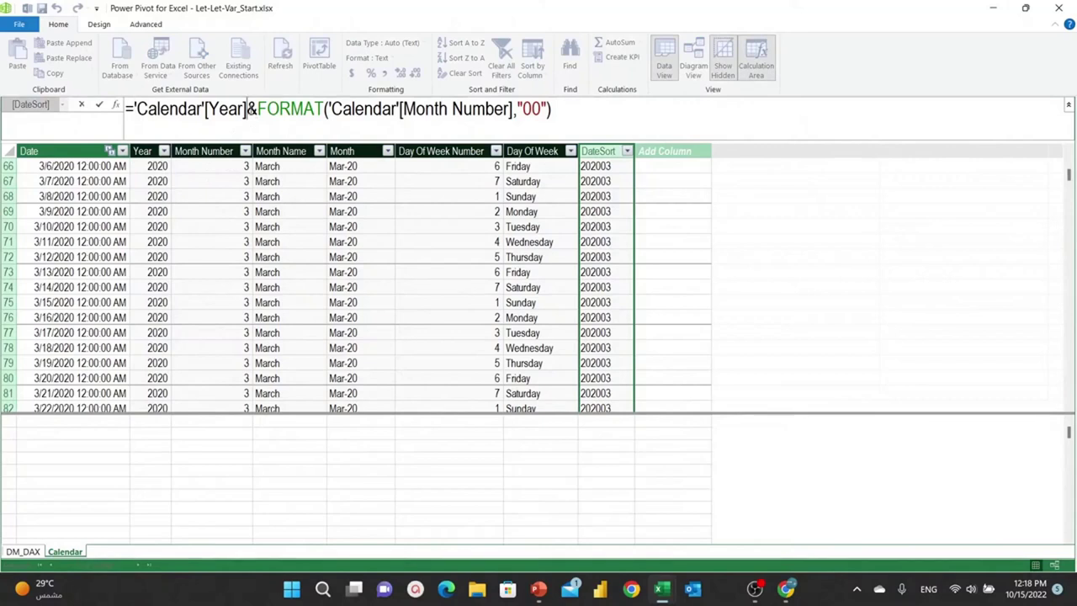
pyautogui.moveTo(257, 108); pyautogui.dragTo(247, 109)
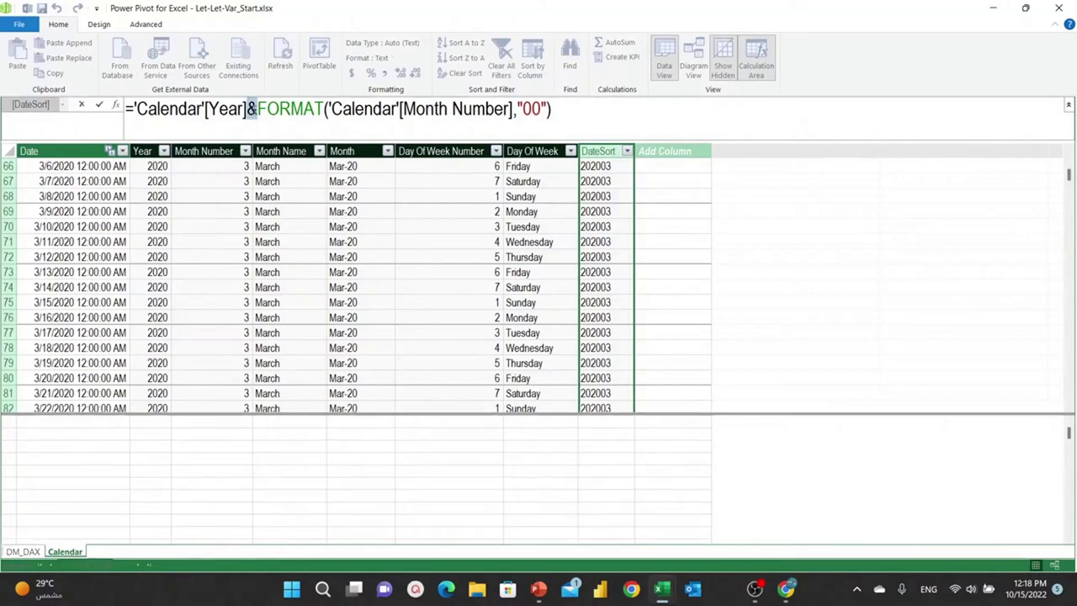
pyautogui.click(135, 108)
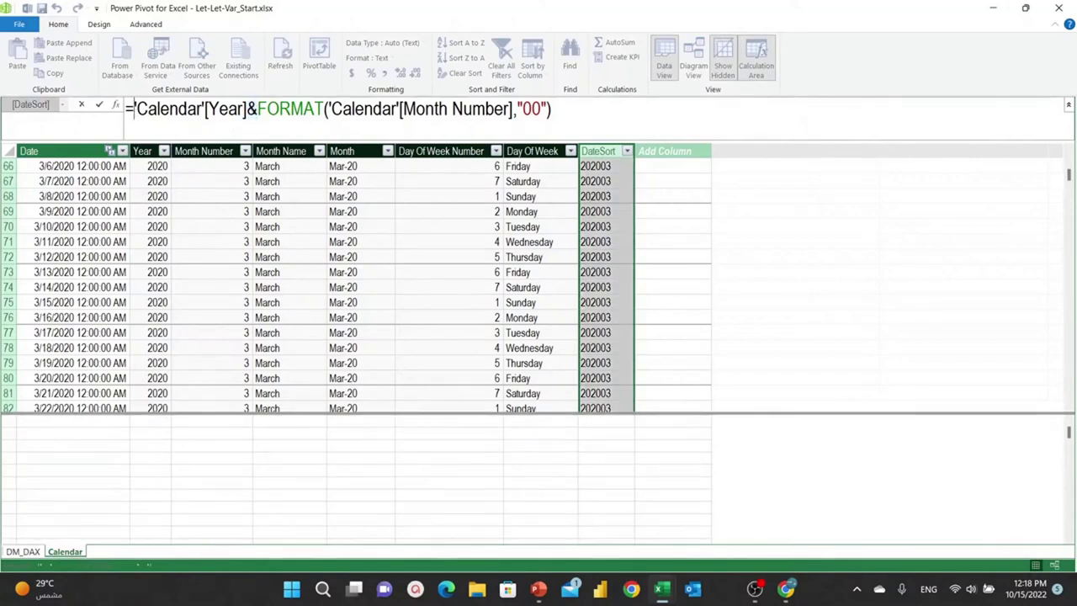
pyautogui.write('Val')
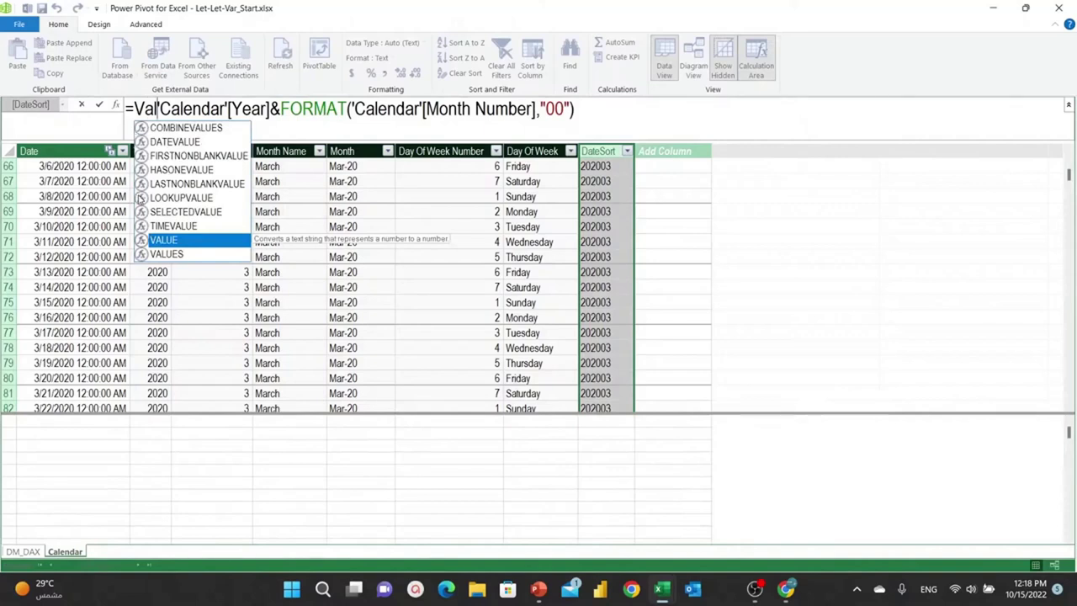
pyautogui.press('Tab')
pyautogui.click(635, 109)
pyautogui.write(')')
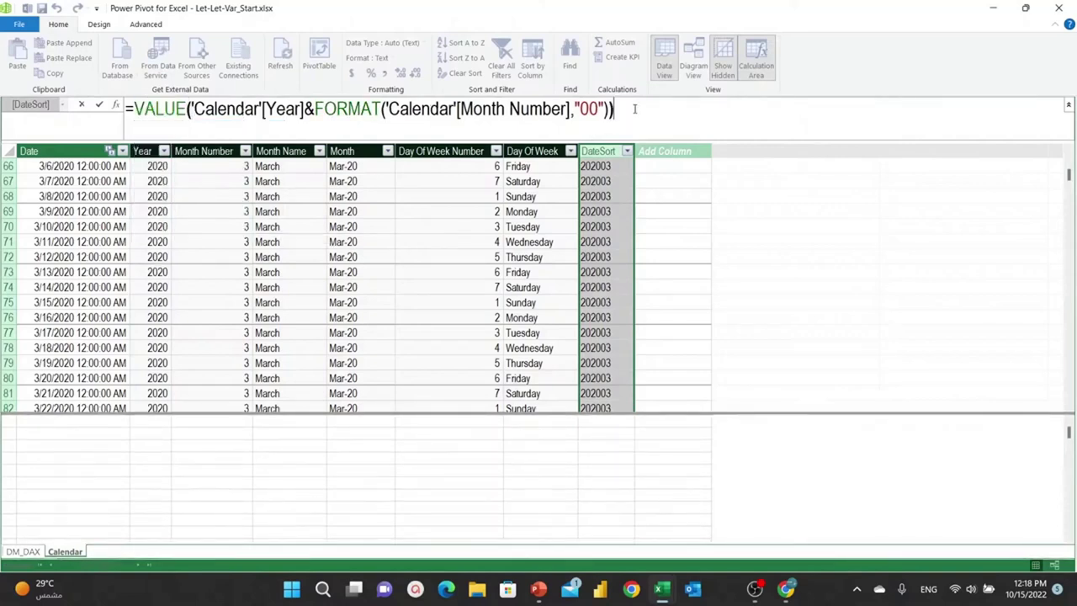
pyautogui.press('Return')
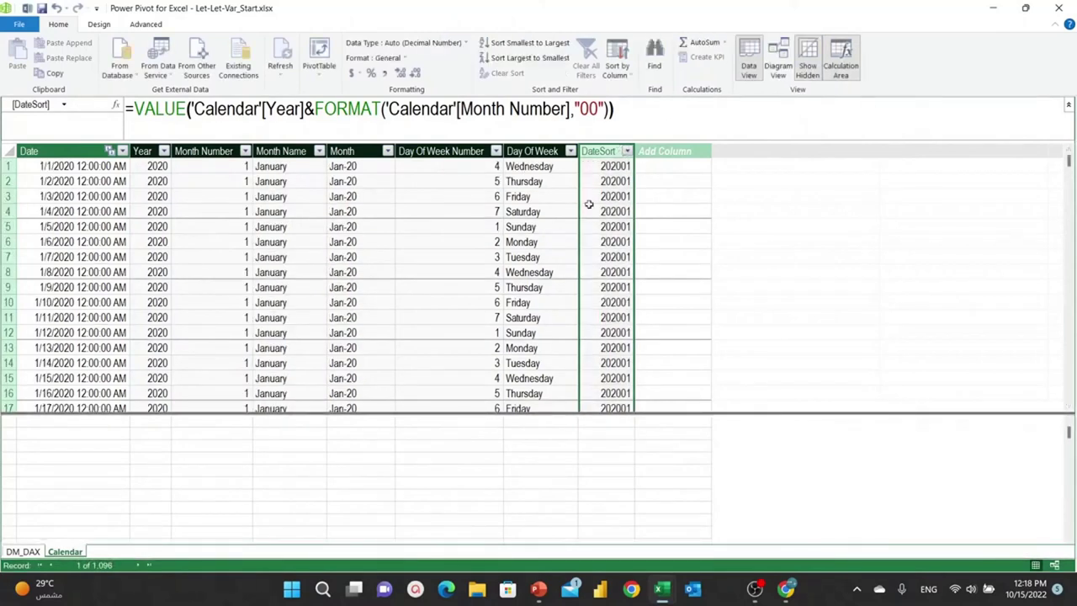
# Step: Set the Calendar table's Month column to sort by DateSort so MMM-YY labels run chronologically
pyautogui.click(341, 151)
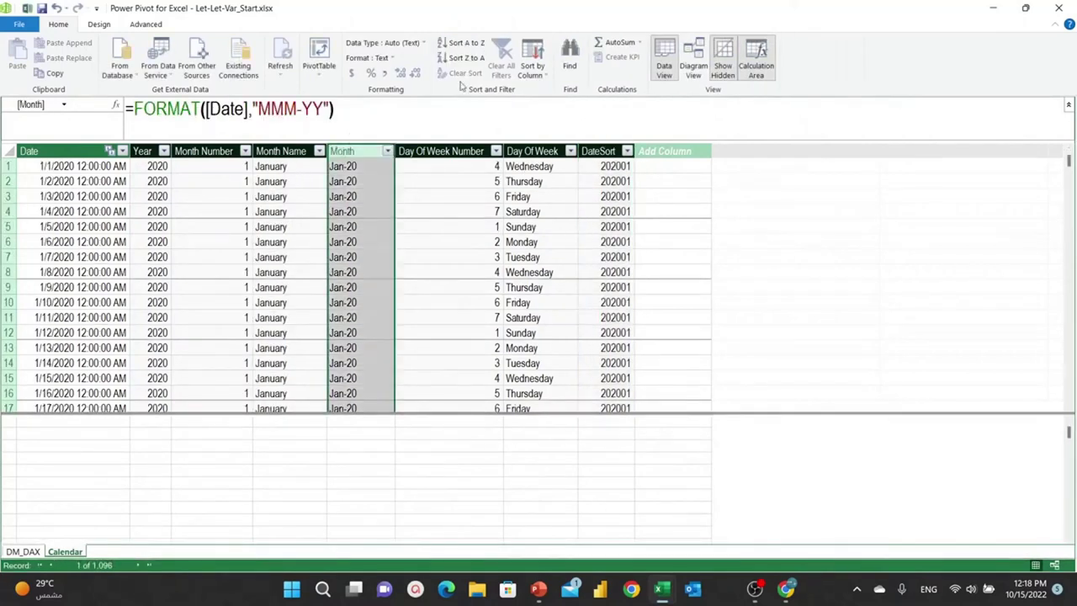
pyautogui.click(533, 73)
pyautogui.click(565, 91)
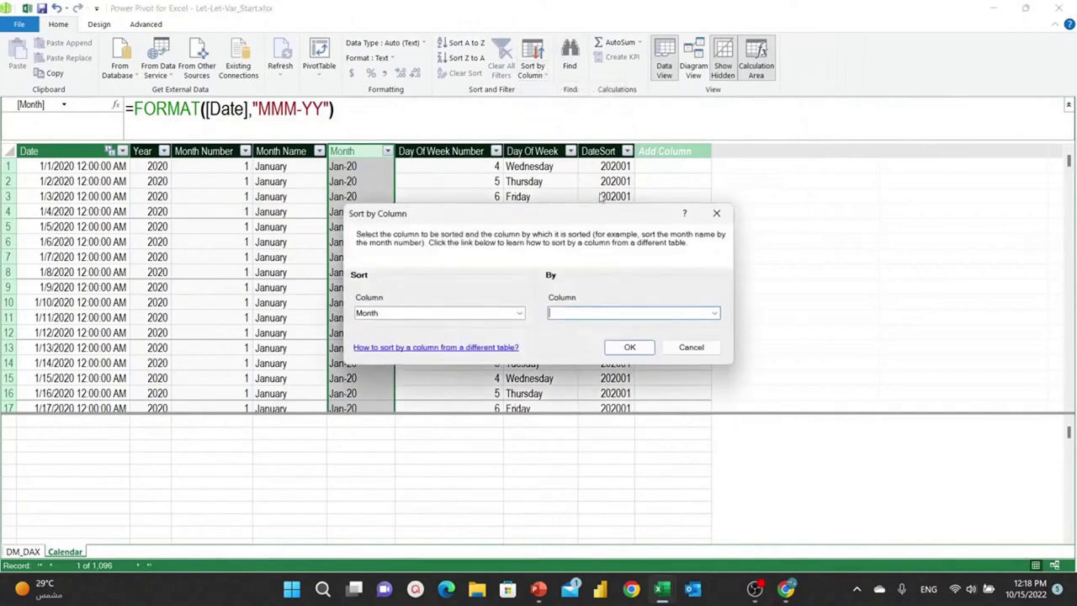
pyautogui.click(699, 316)
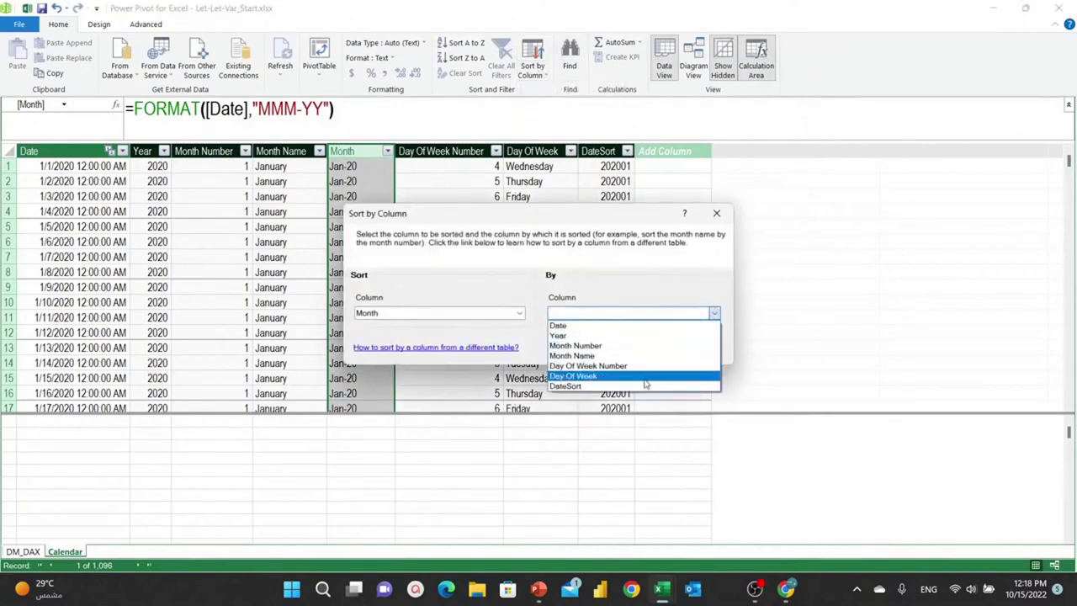
pyautogui.click(581, 375)
pyautogui.click(629, 348)
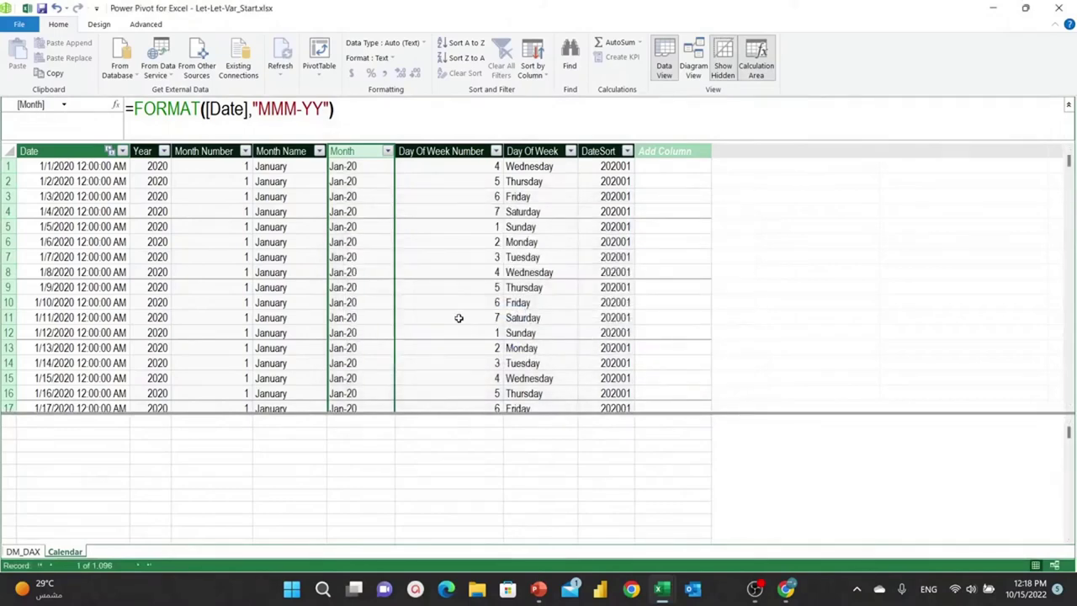
pyautogui.hotkey('alt', 'Tab')
pyautogui.click(510, 313)
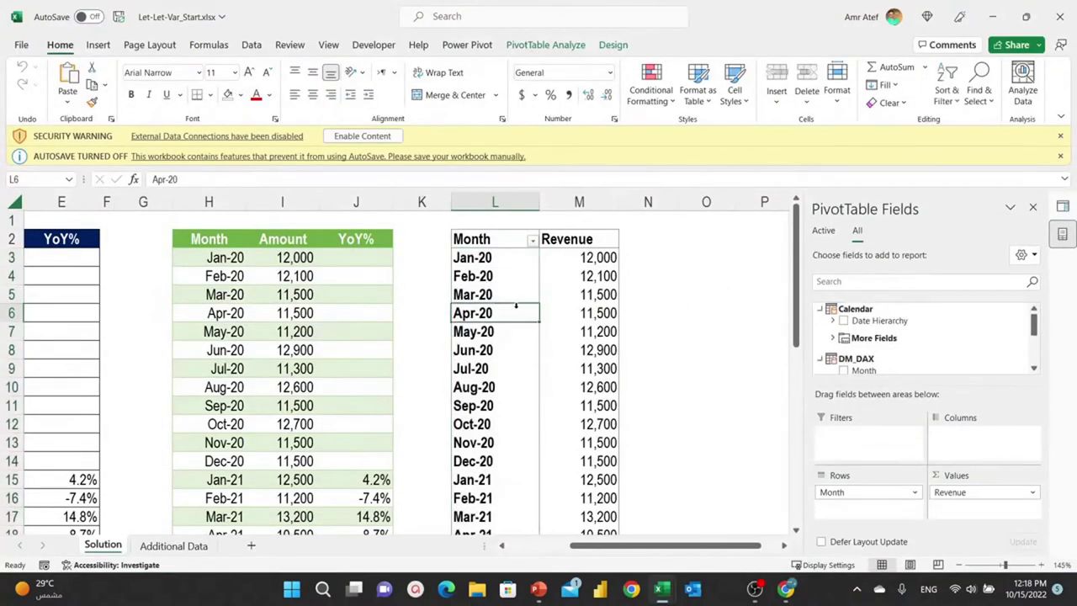
pyautogui.scroll(-2, 512, 311)
pyautogui.scroll(-5, 515, 308)
pyautogui.scroll(2, 516, 307)
pyautogui.scroll(5, 517, 306)
pyautogui.click(493, 266)
pyautogui.click(500, 289)
pyautogui.scroll(-7, 506, 316)
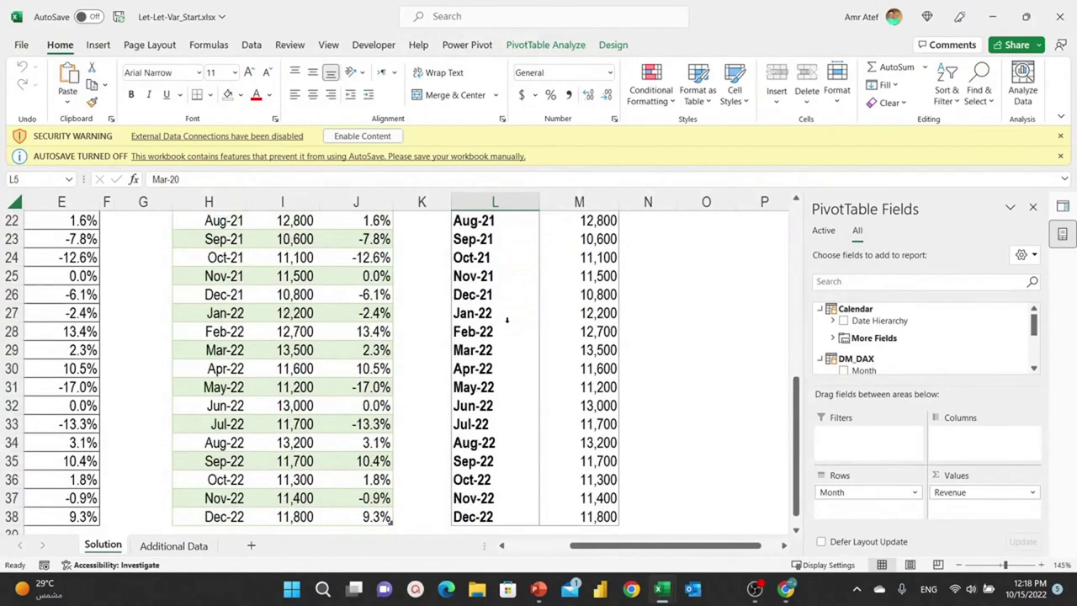
pyautogui.scroll(7, 506, 316)
pyautogui.click(580, 264)
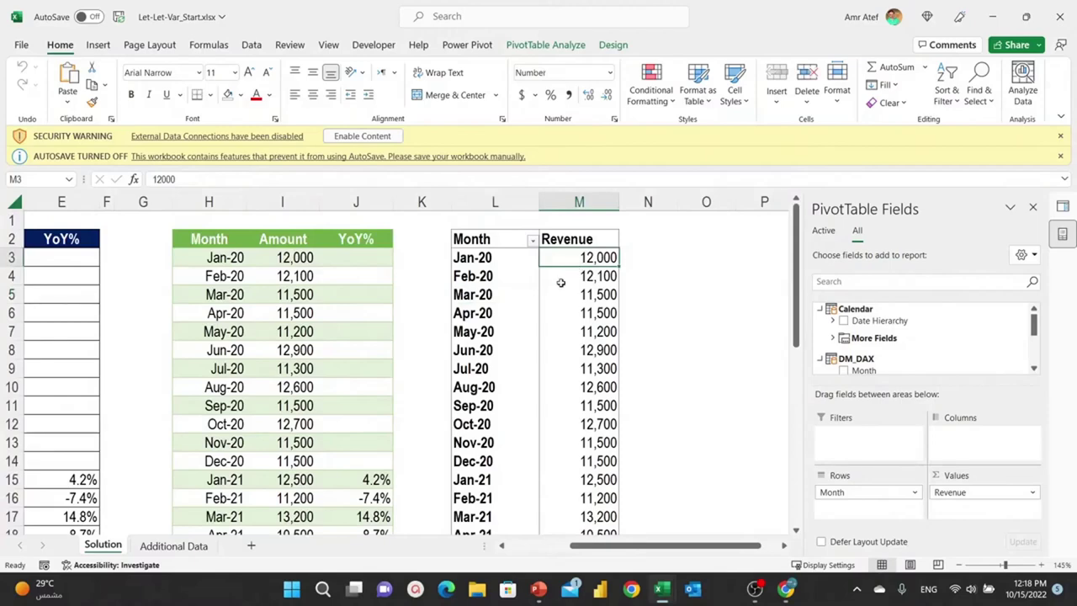
pyautogui.moveTo(556, 277)
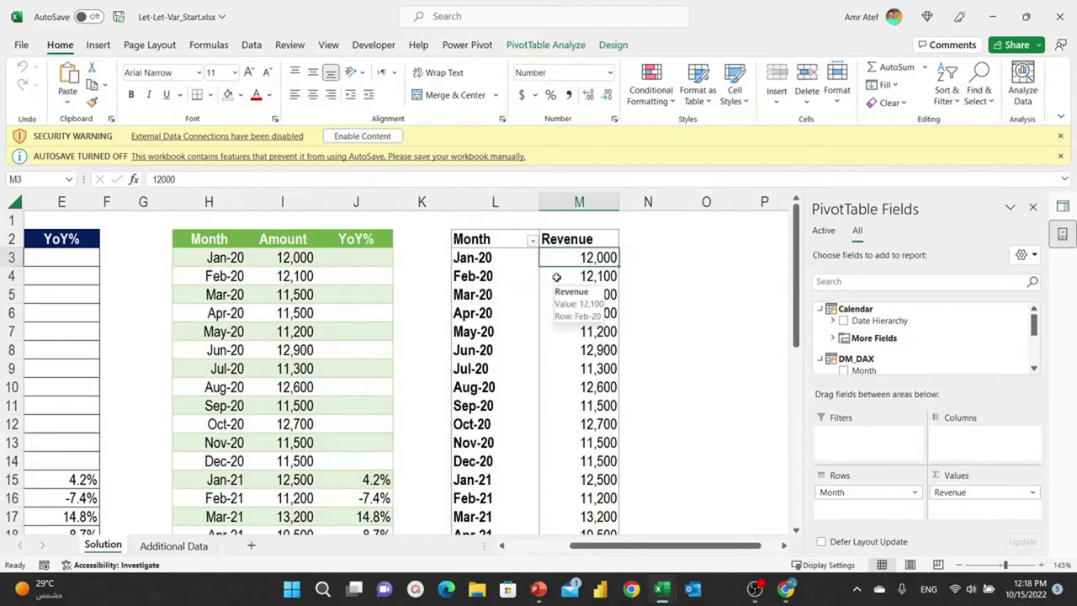
pyautogui.hotkey('alt', 'Tab')
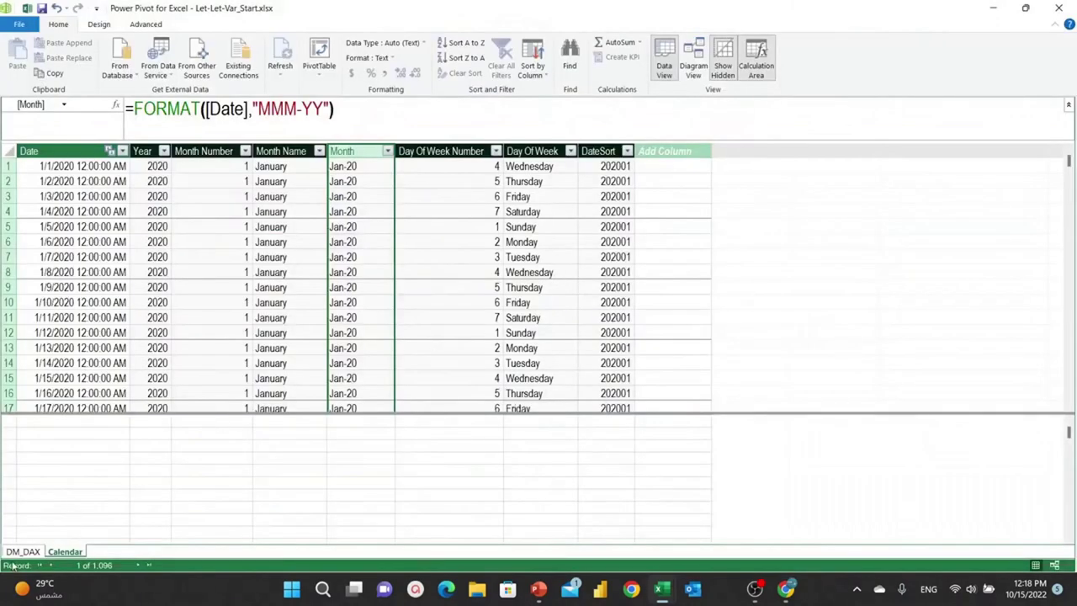
# Step: Show the DM_DAX table, autofit its Amount column and enlarge the calculation area below Revenue
pyautogui.click(17, 552)
pyautogui.click(101, 478)
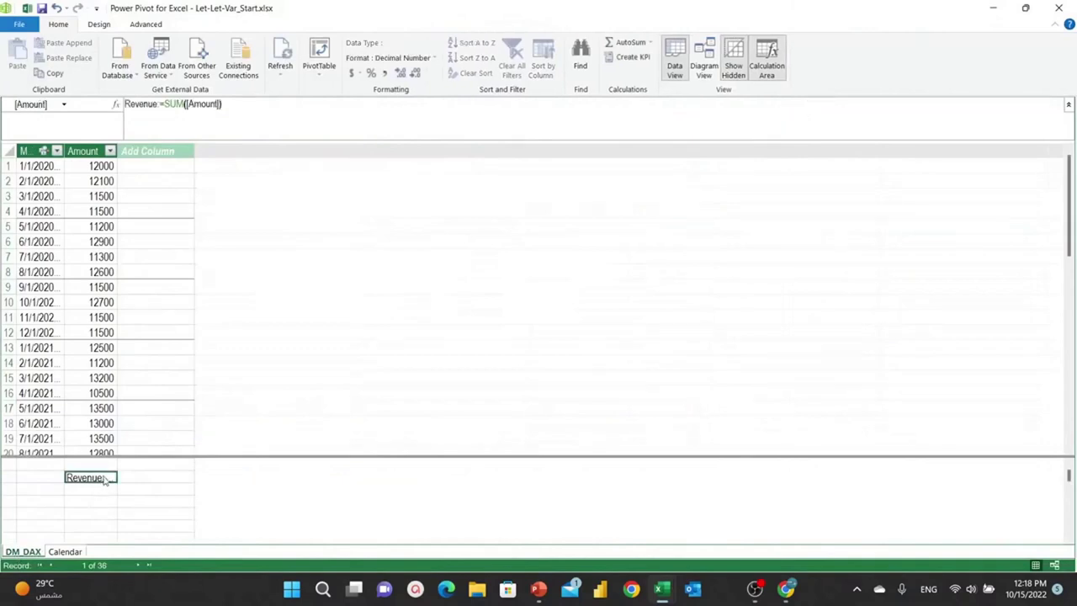
pyautogui.doubleClick(117, 153)
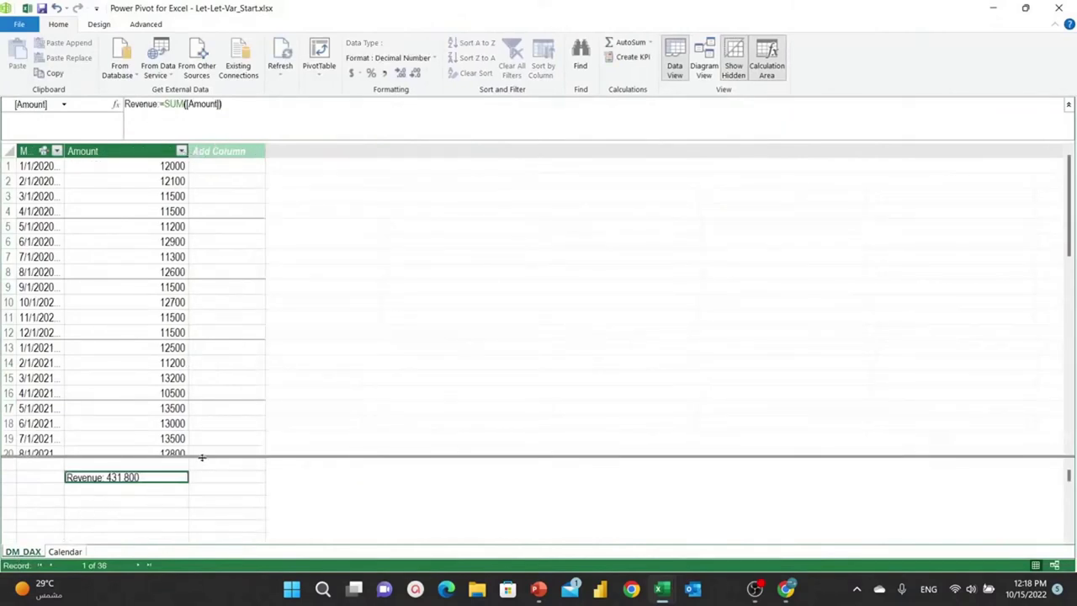
pyautogui.moveTo(202, 457); pyautogui.dragTo(207, 312)
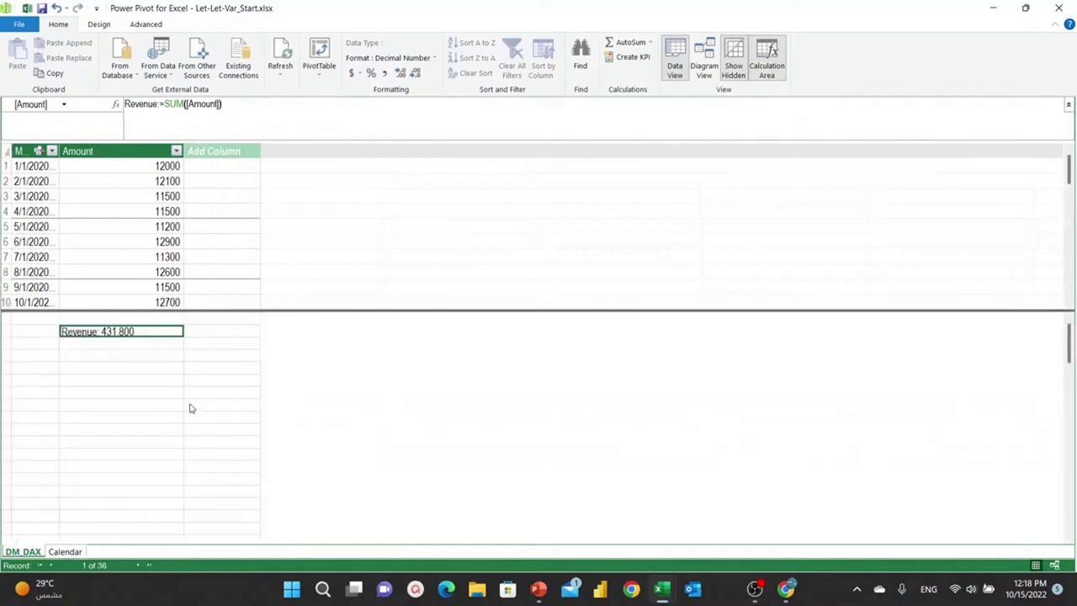
pyautogui.click(115, 346)
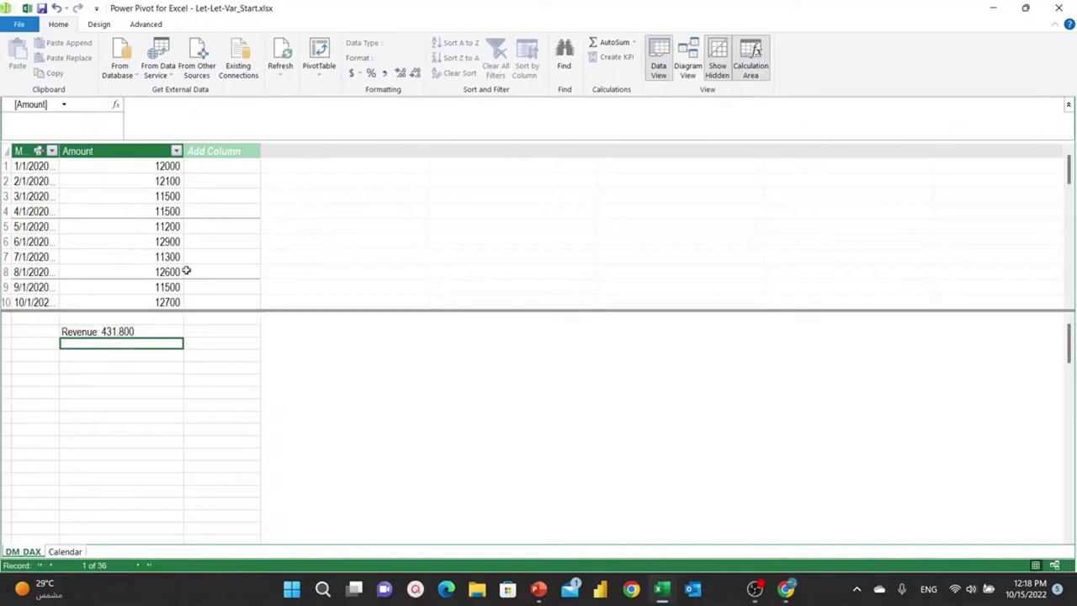
pyautogui.click(185, 112)
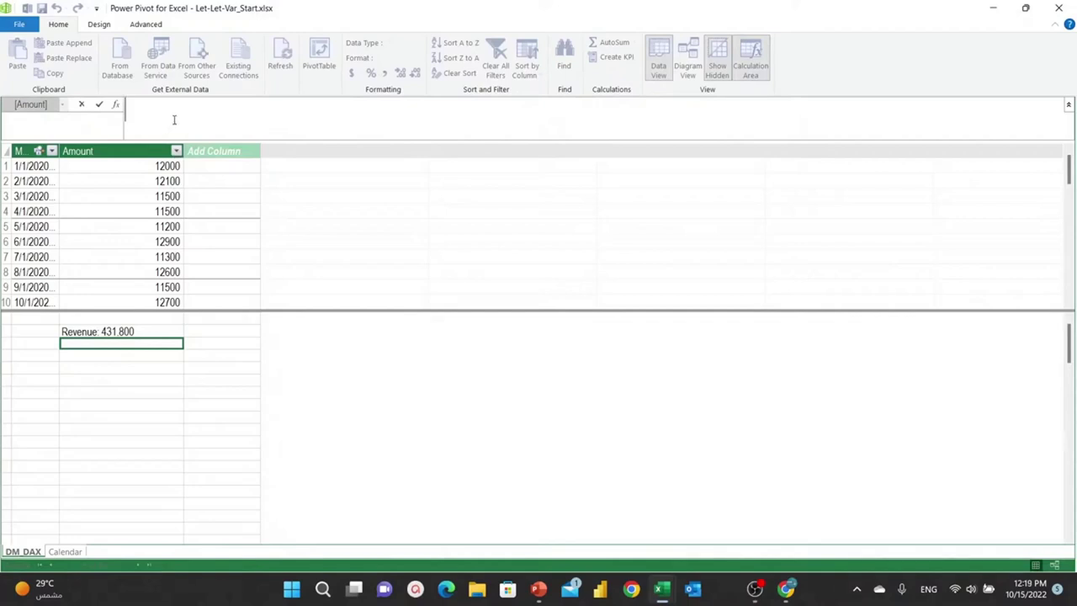
# Step: Begin the new measure with 'YoY%:= VAR' and refer to the Steps slide in the presentation
pyautogui.write('Yo')
pyautogui.write('Y%:')
pyautogui.write('=')
pyautogui.write(' VAR')
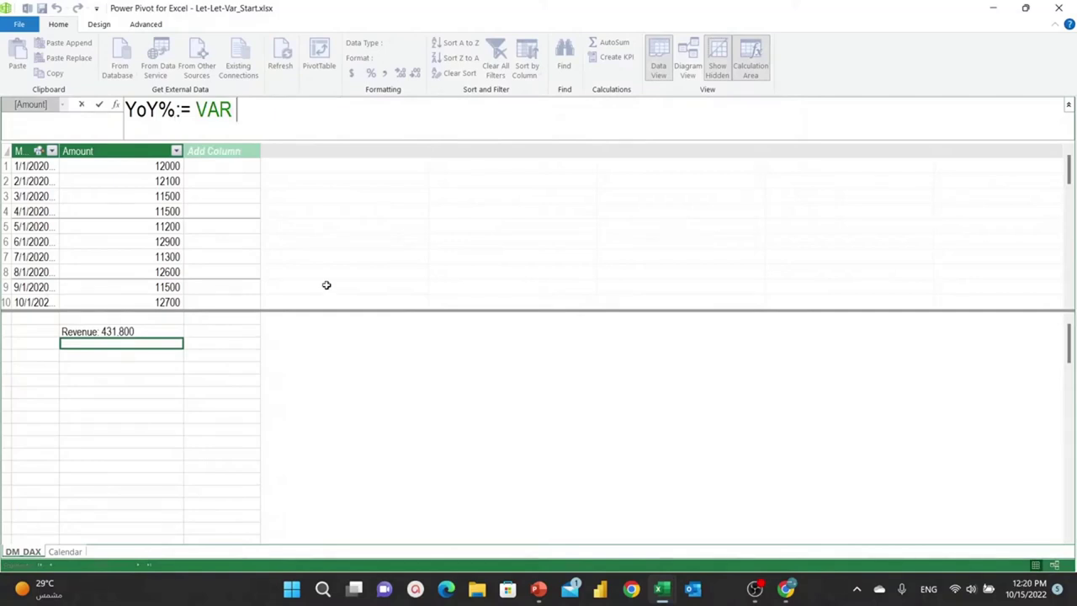
pyautogui.moveTo(536, 589)
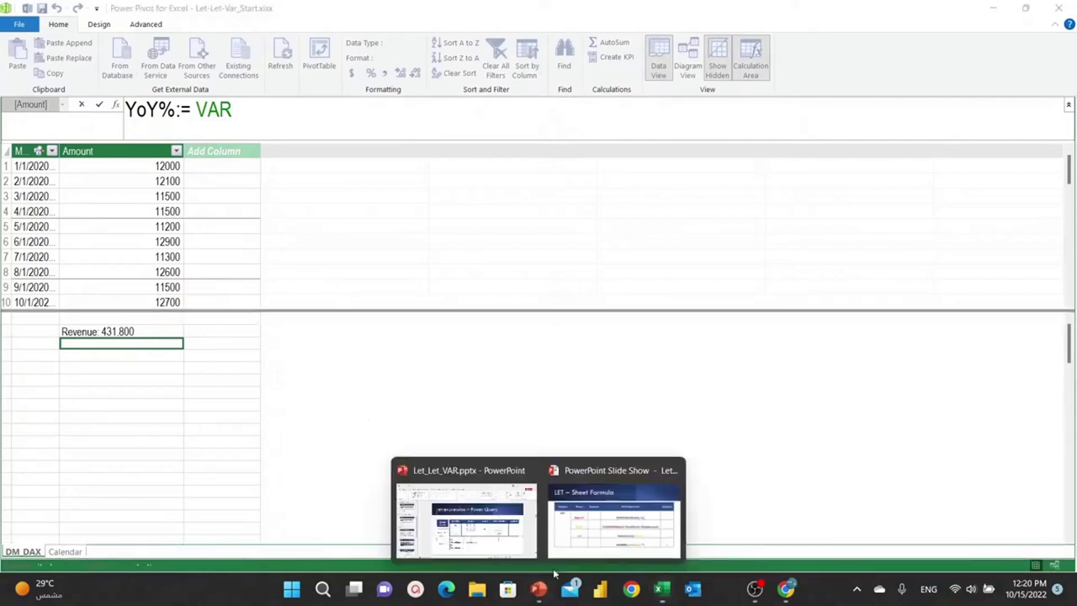
pyautogui.click(617, 535)
pyautogui.press('Left')
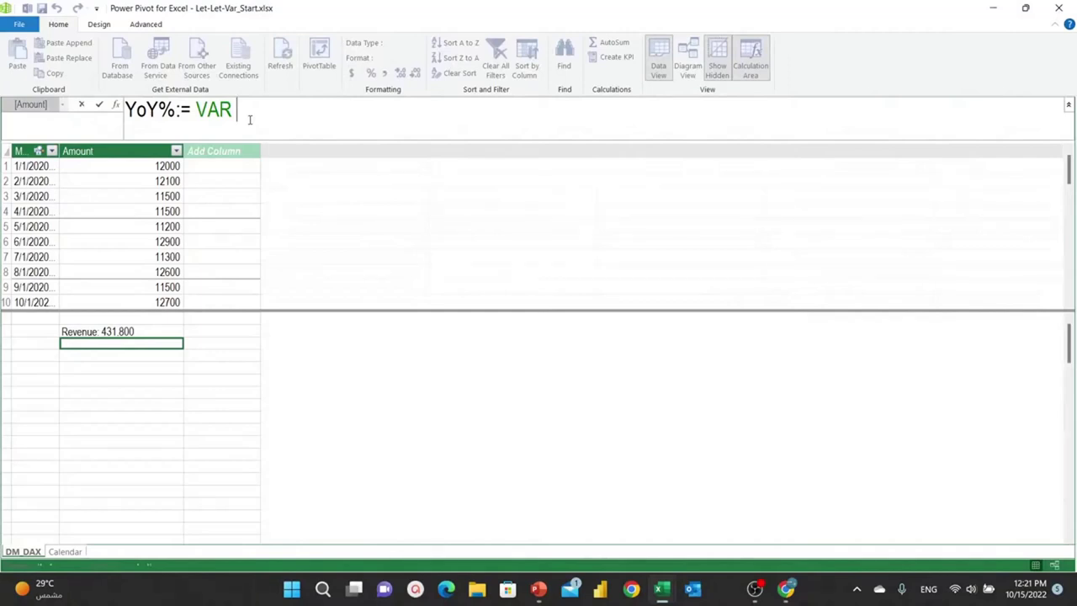
# Step: Continue the measure with 'revLY = CALCULATE([Revenue],'
pyautogui.write('re')
pyautogui.write('vLY')
pyautogui.write(' = ')
pyautogui.write('cal')
pyautogui.press('Tab')
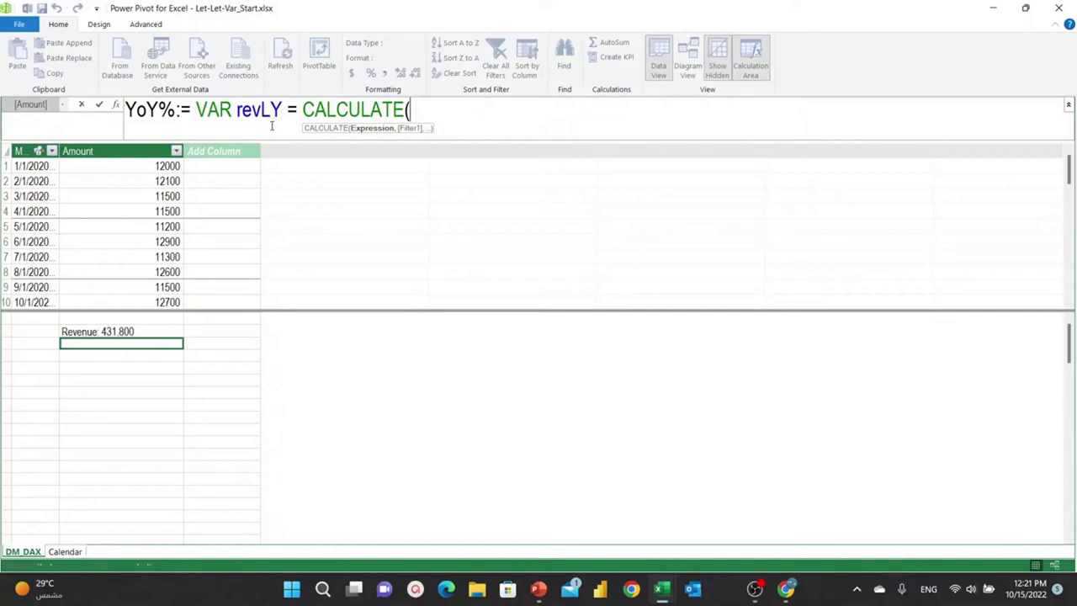
pyautogui.write('[')
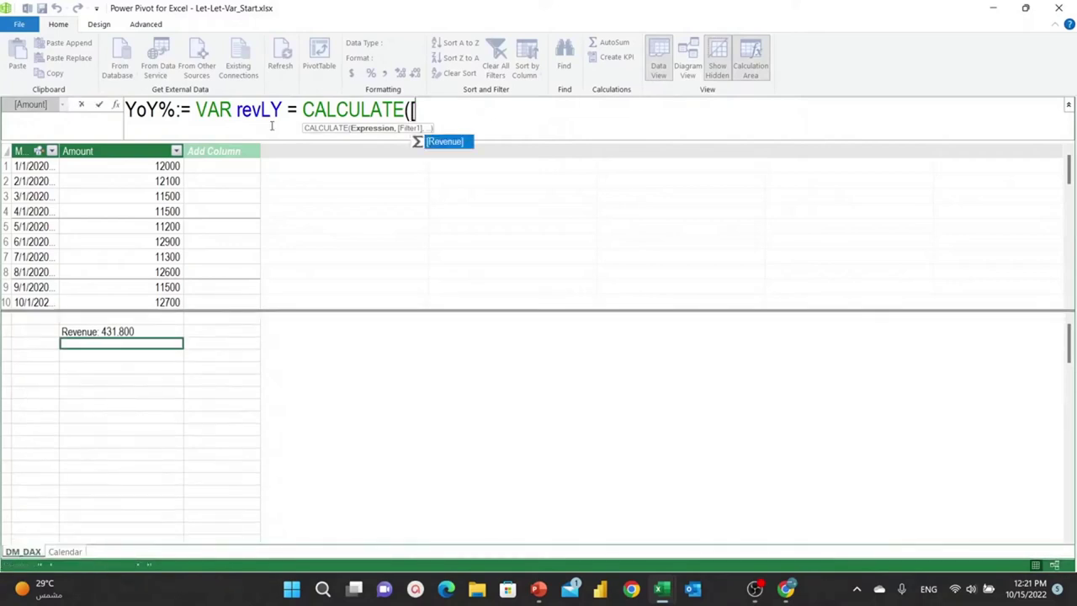
pyautogui.doubleClick(443, 143)
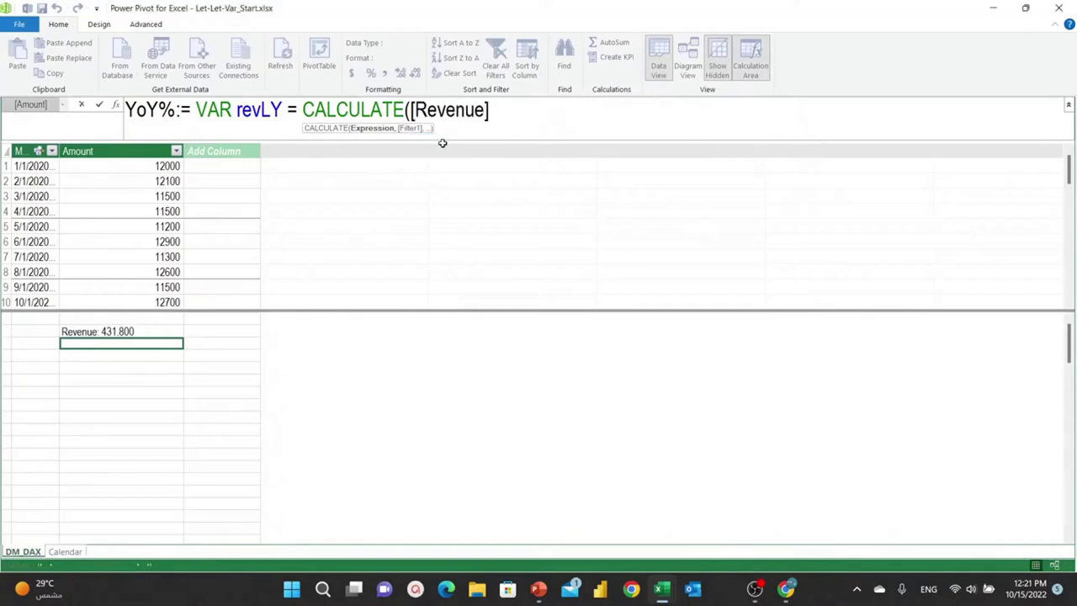
pyautogui.write(',')
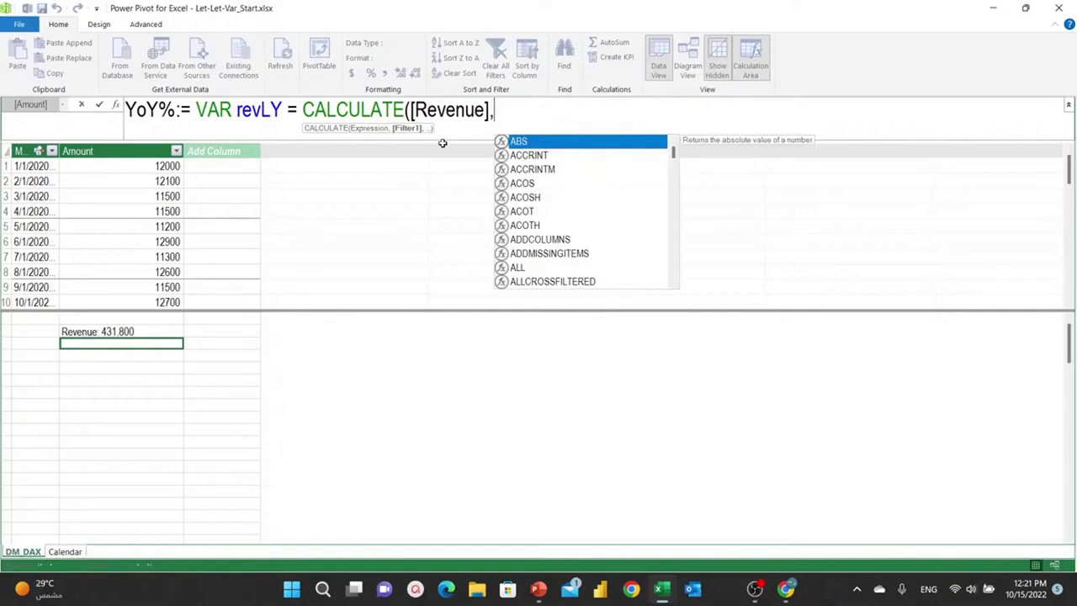
# Step: Complete revLY as CALCULATE([Revenue],SAMEPERIODLASTYEAR('Calendar'[Date])) and start a new formula line
pyautogui.write('s')
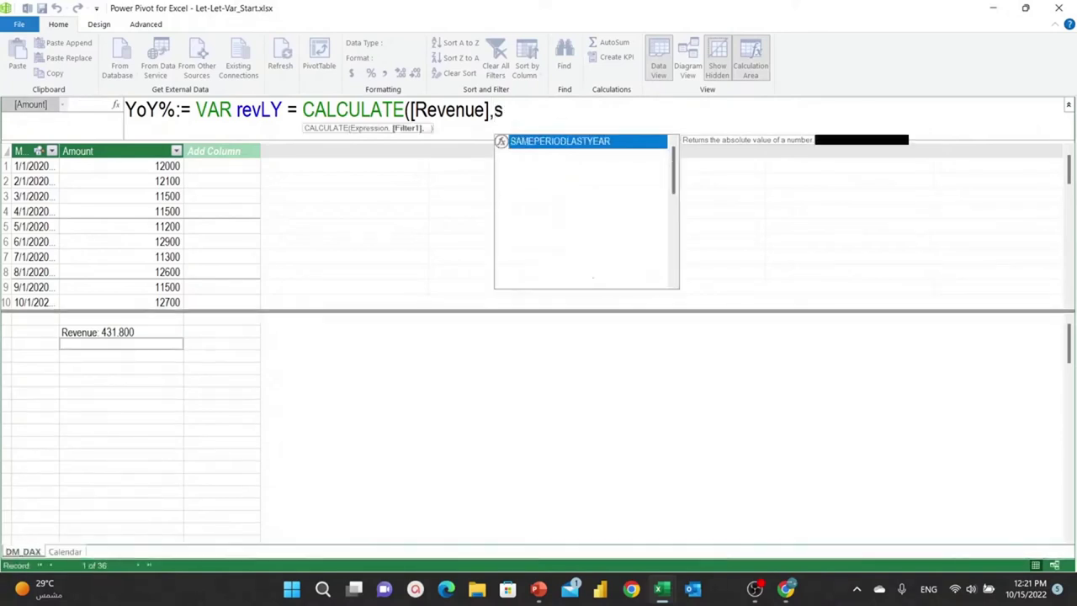
pyautogui.write('a')
pyautogui.press('Tab')
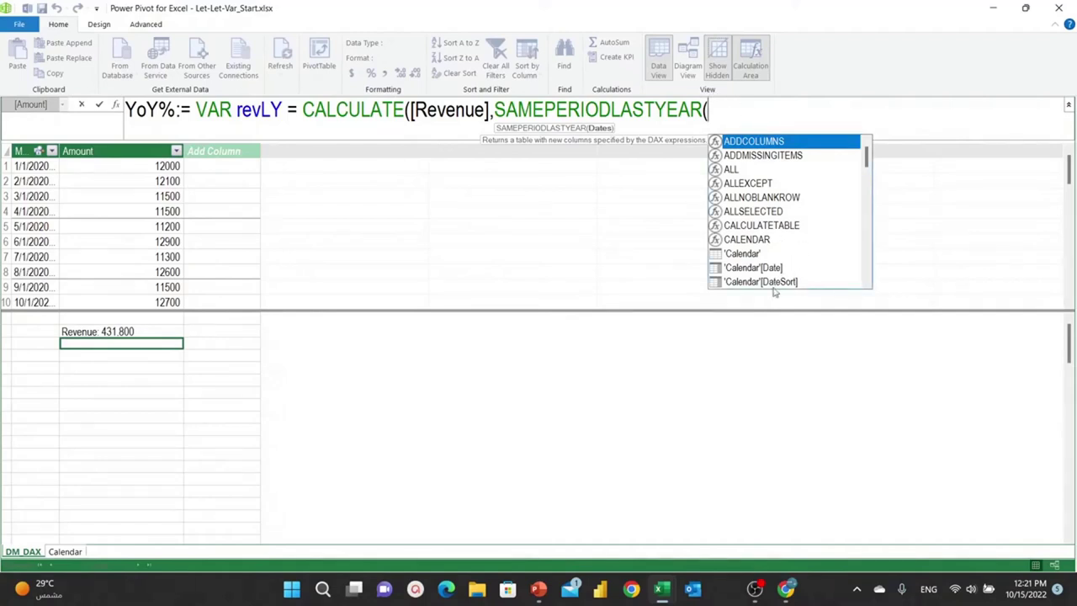
pyautogui.doubleClick(768, 270)
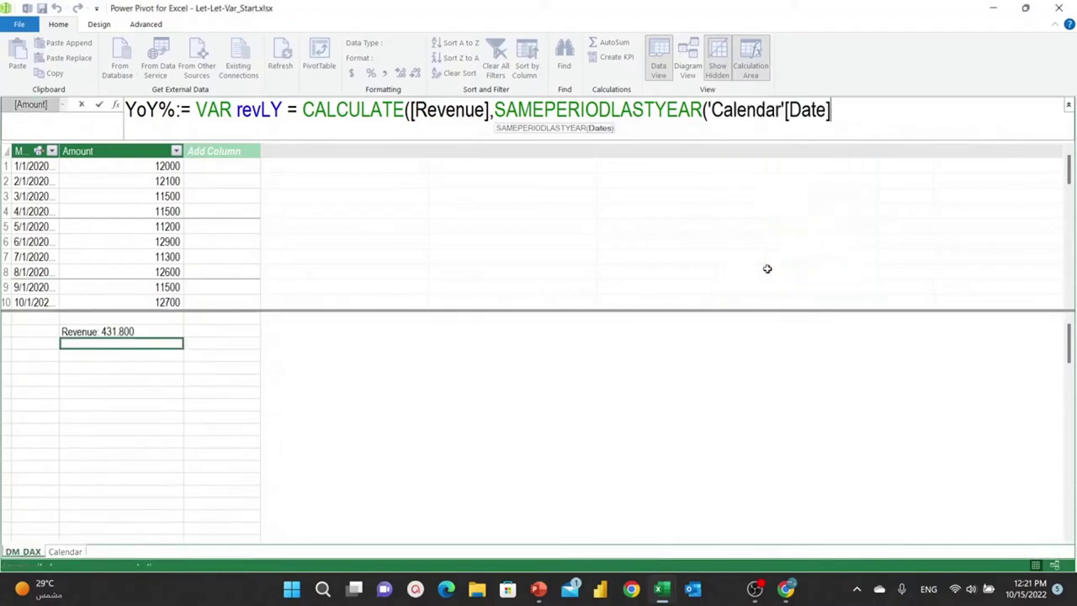
pyautogui.write(')')
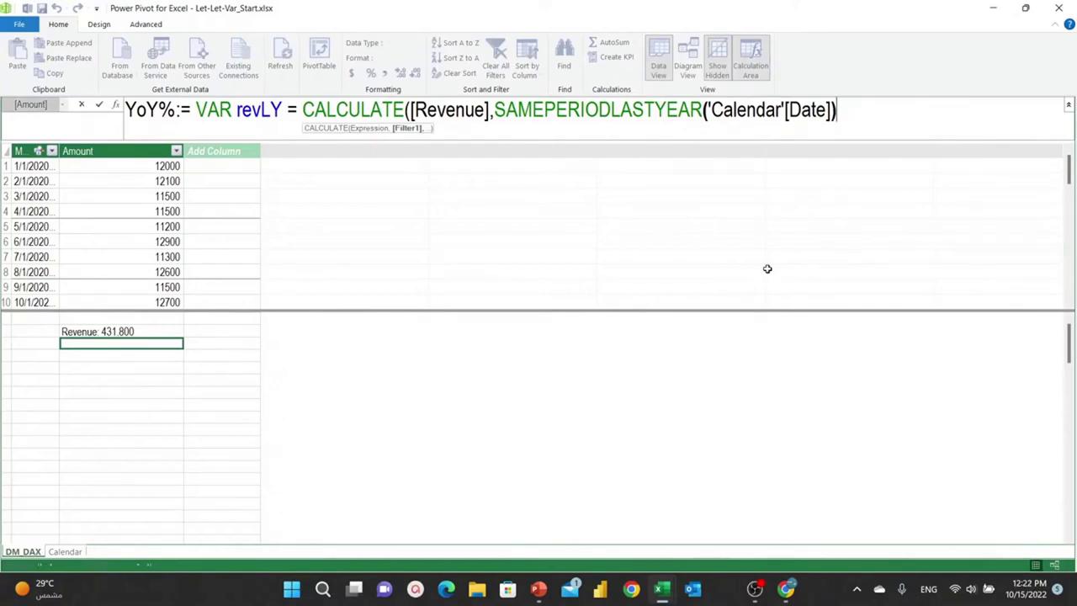
pyautogui.write(')')
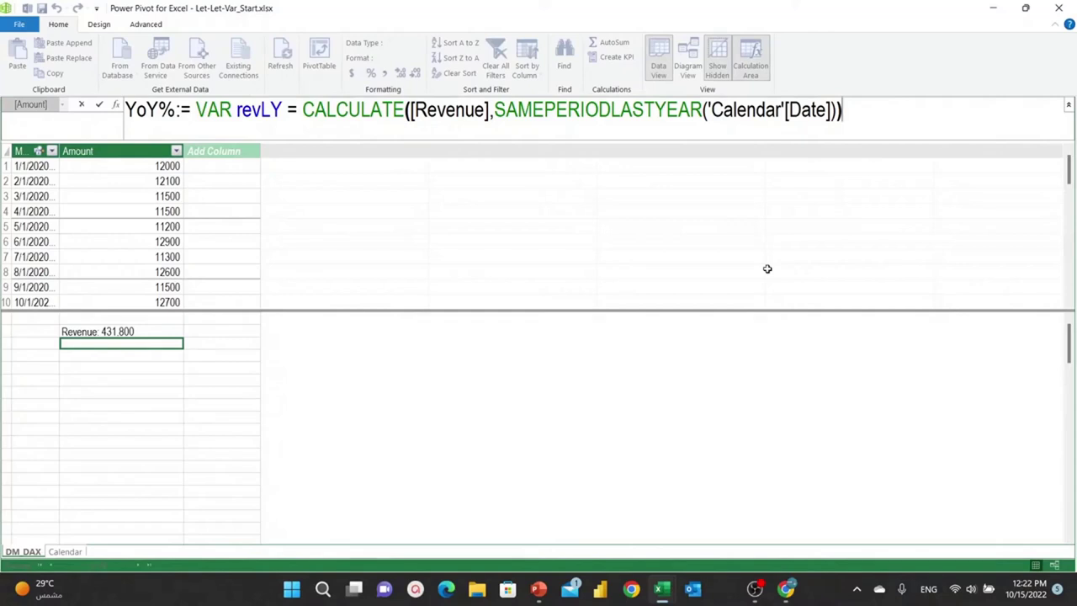
pyautogui.hotkey('shift', 'Return')
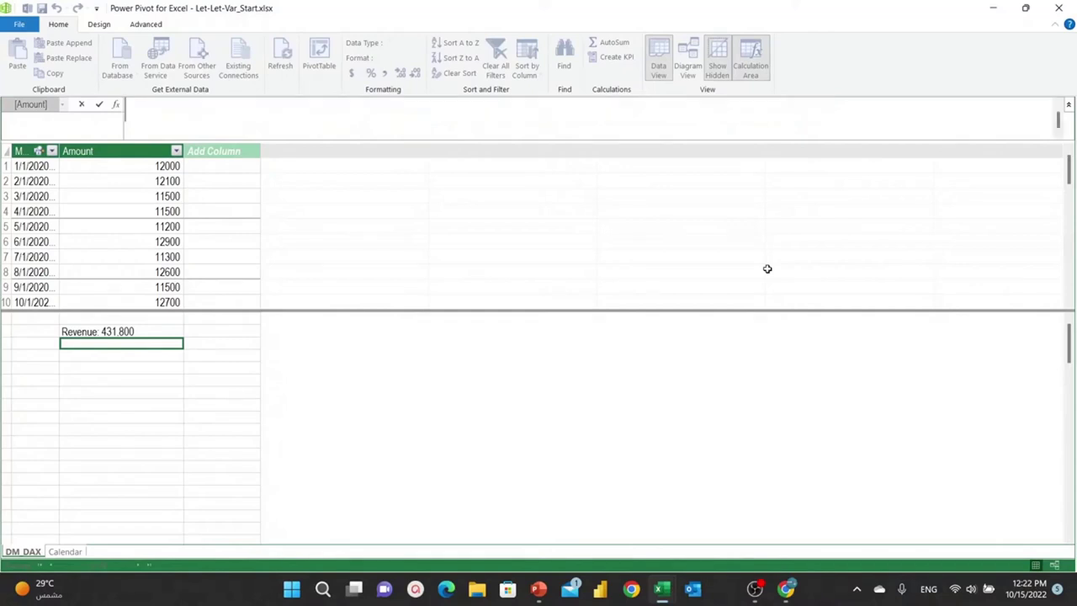
# Step: Enlarge the formula bar and finish YoY% with 'return revLY', committing it to show 286500
pyautogui.click(883, 141)
pyautogui.moveTo(883, 141); pyautogui.dragTo(895, 250)
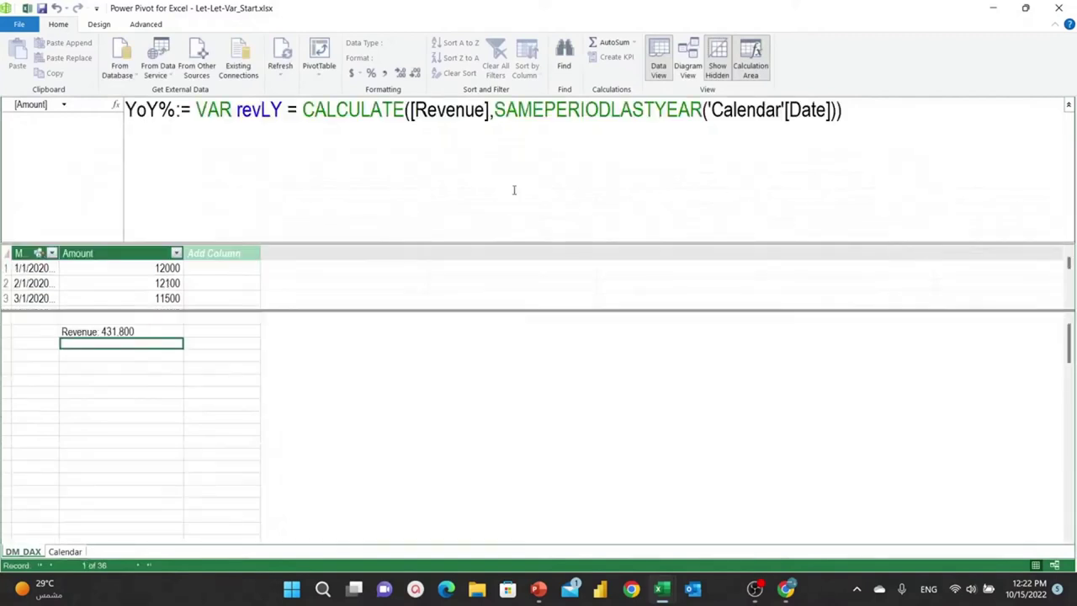
pyautogui.click(321, 185)
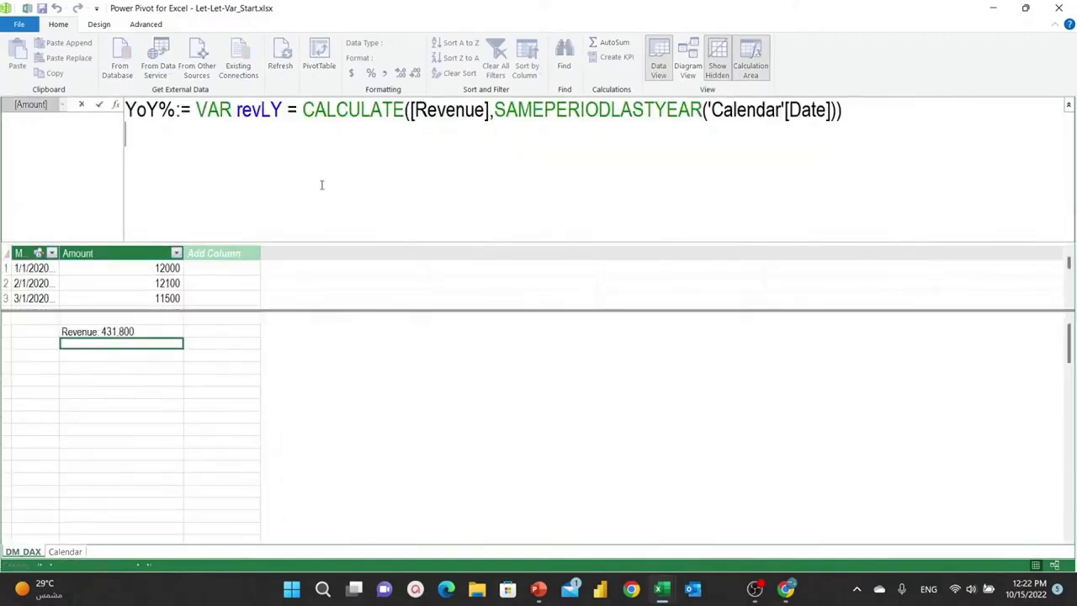
pyautogui.write('Re')
pyautogui.press('BackSpace')
pyautogui.press('BackSpace')
pyautogui.write('return')
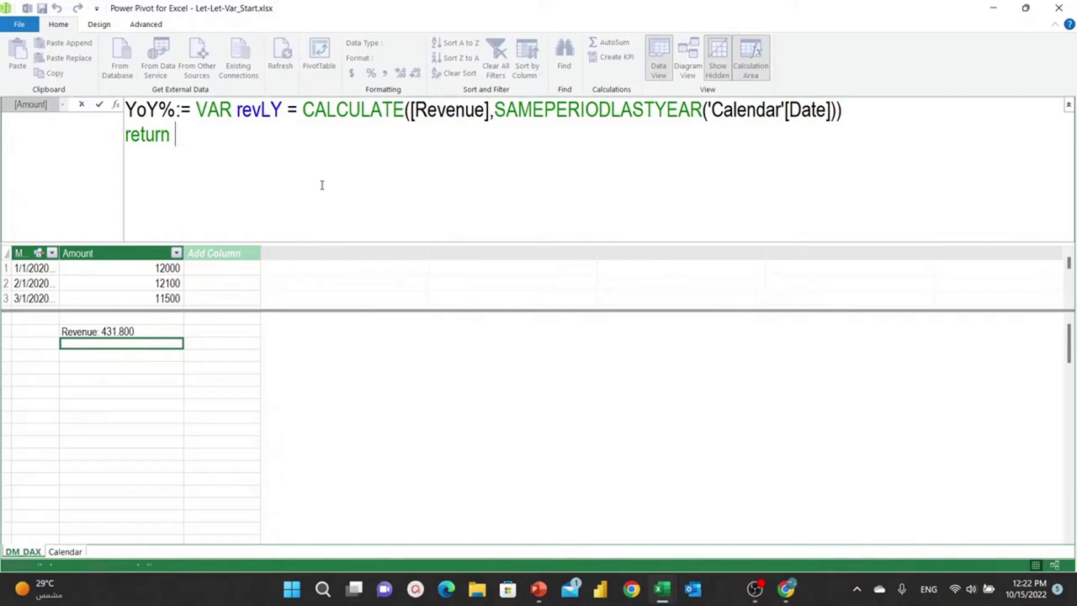
pyautogui.write('rev')
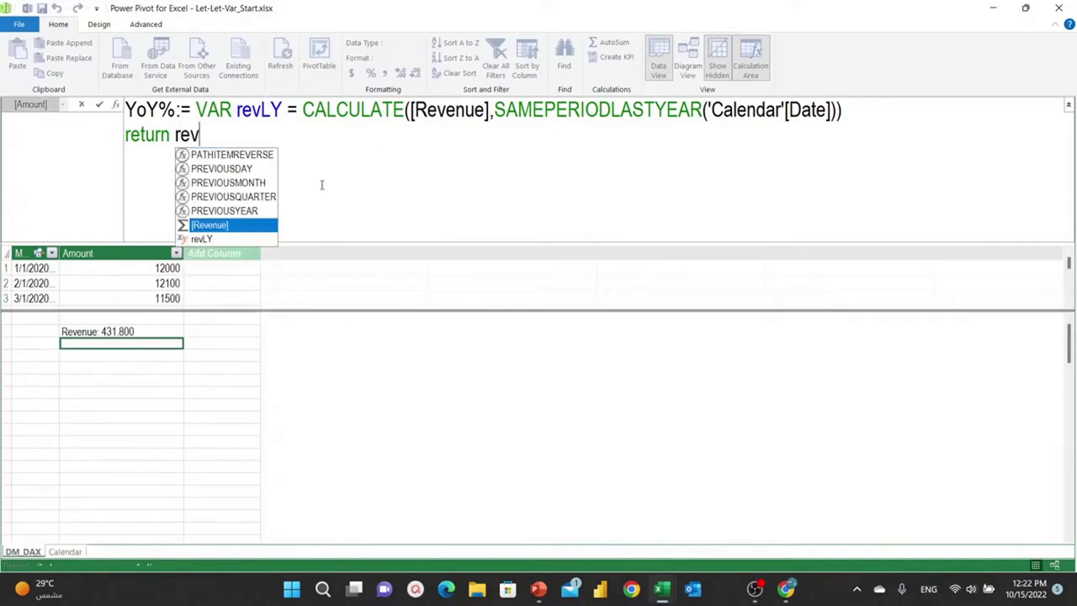
pyautogui.press('Down')
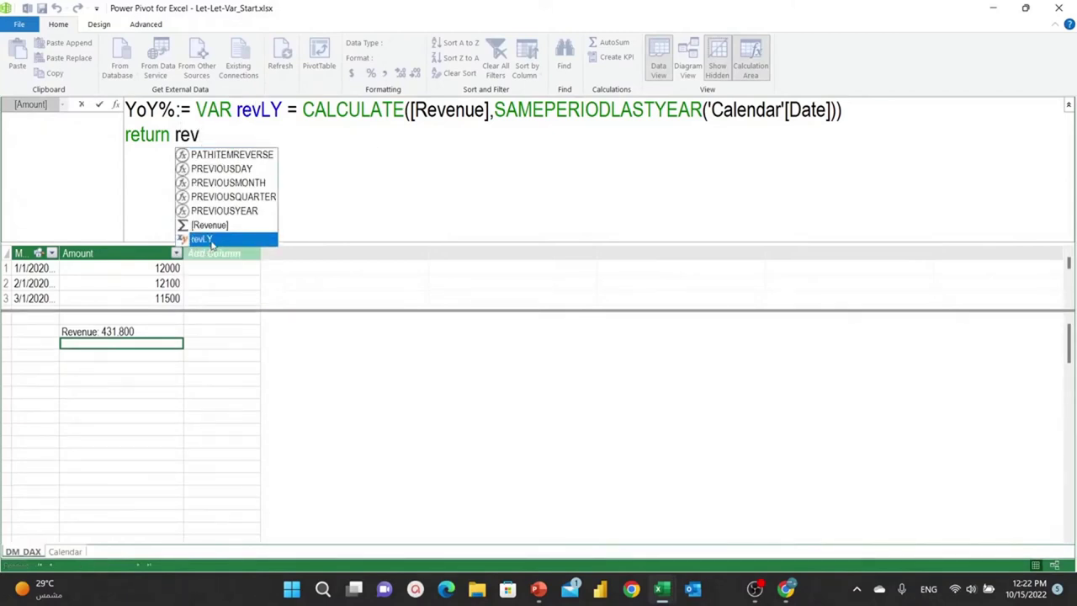
pyautogui.doubleClick(207, 241)
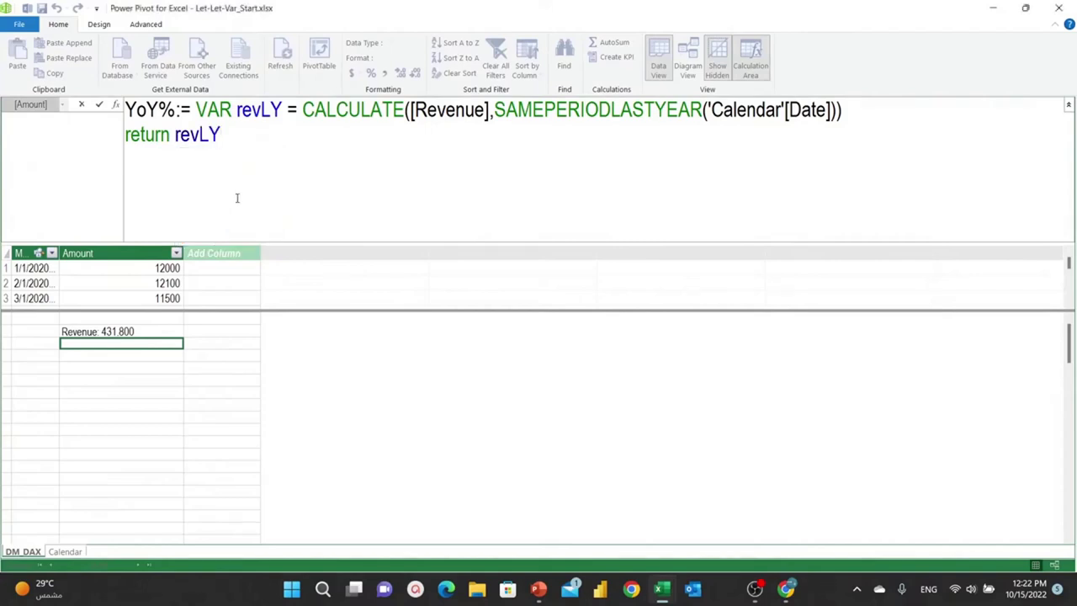
pyautogui.press('Return')
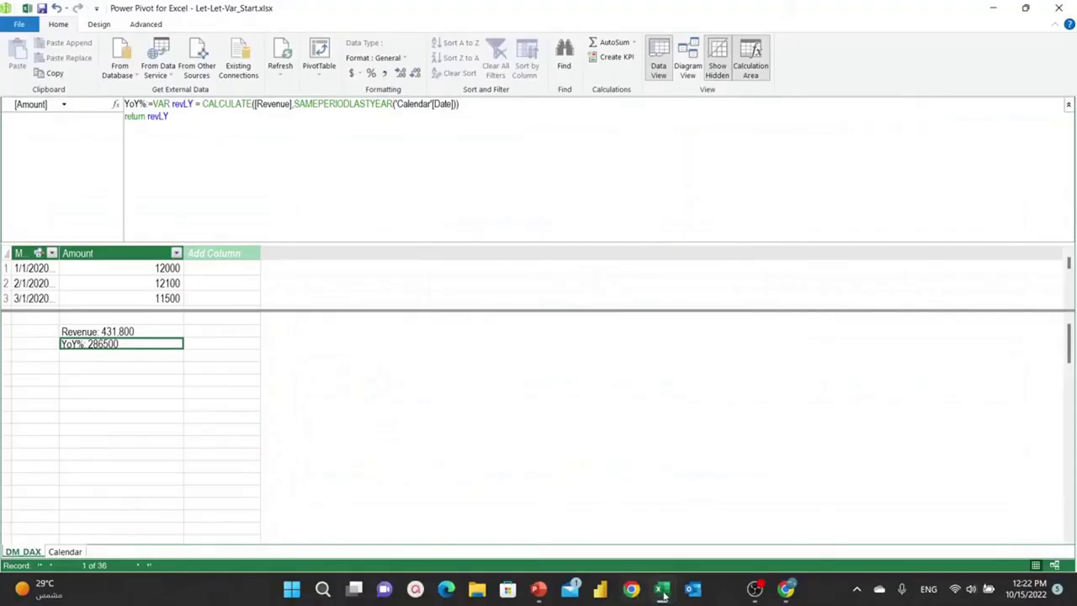
# Step: Back in Excel, add the DM_DAX YoY% measure to the pivot table
pyautogui.moveTo(663, 589)
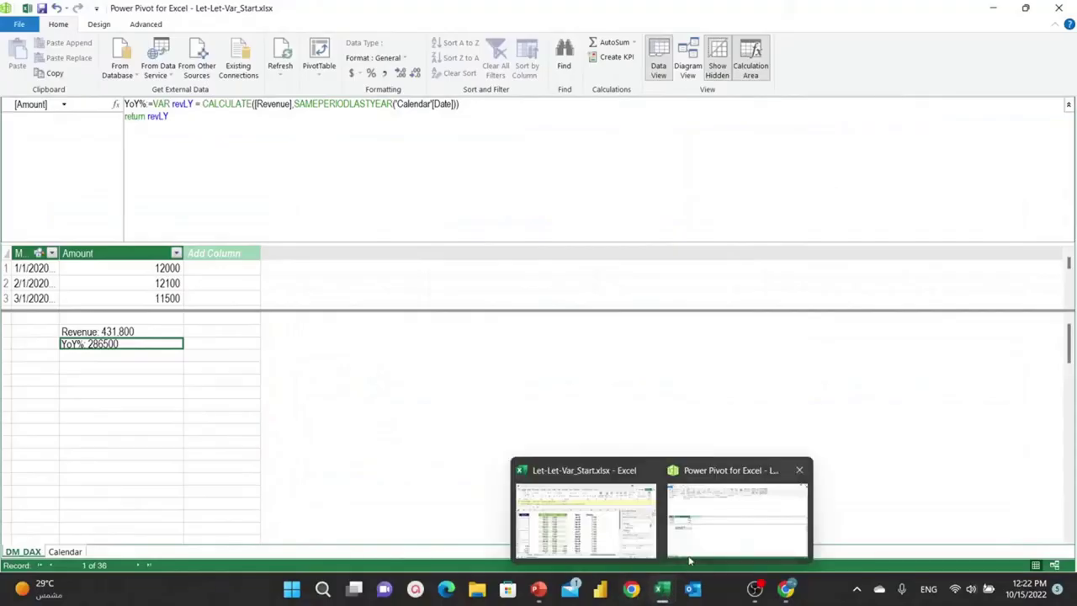
pyautogui.click(589, 522)
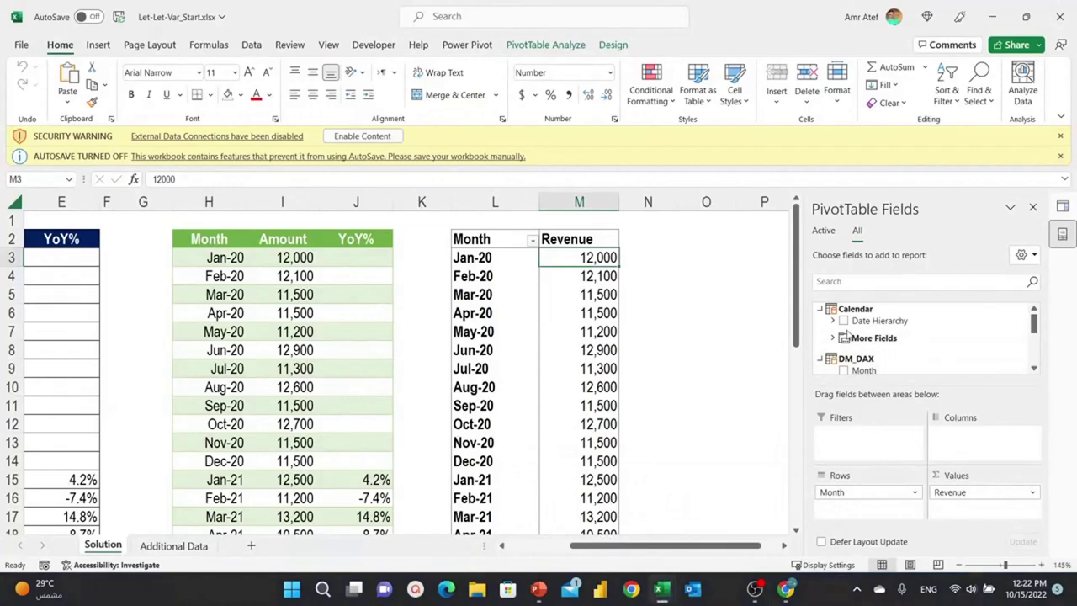
pyautogui.click(820, 309)
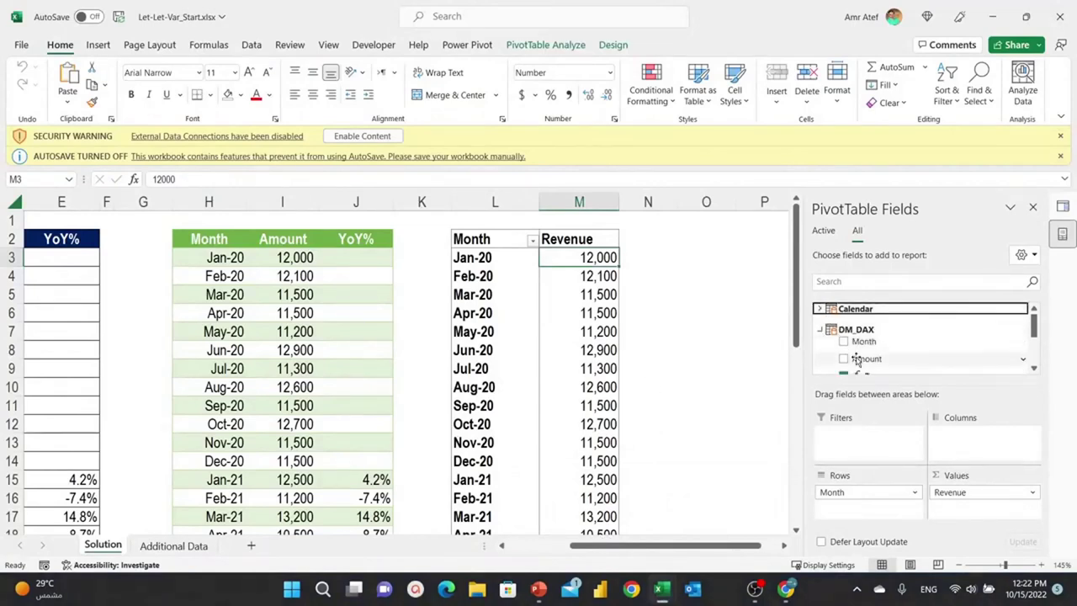
pyautogui.scroll(-1, 856, 358)
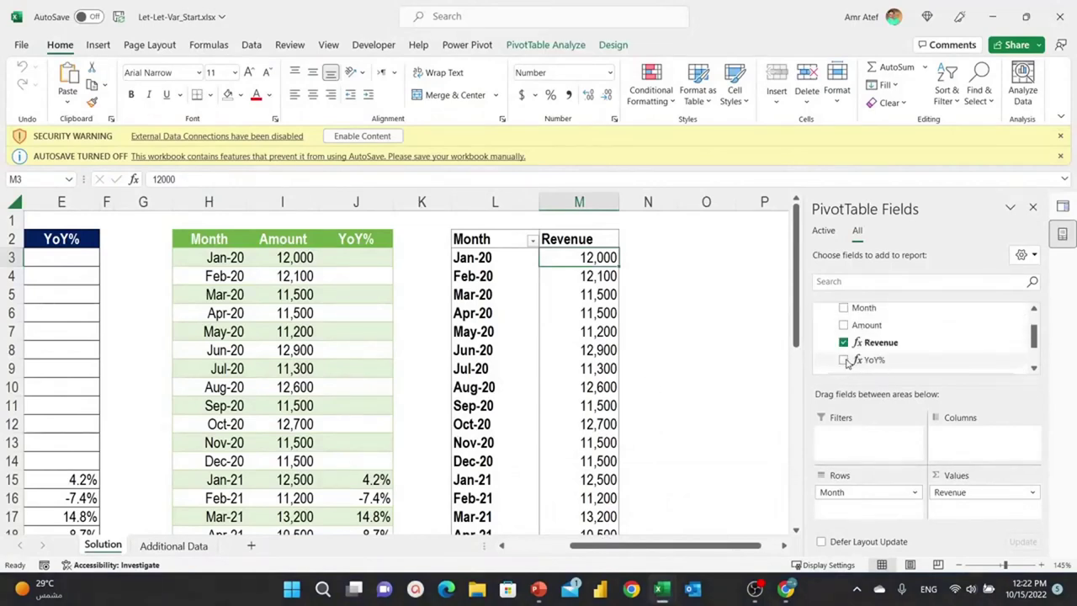
pyautogui.click(844, 361)
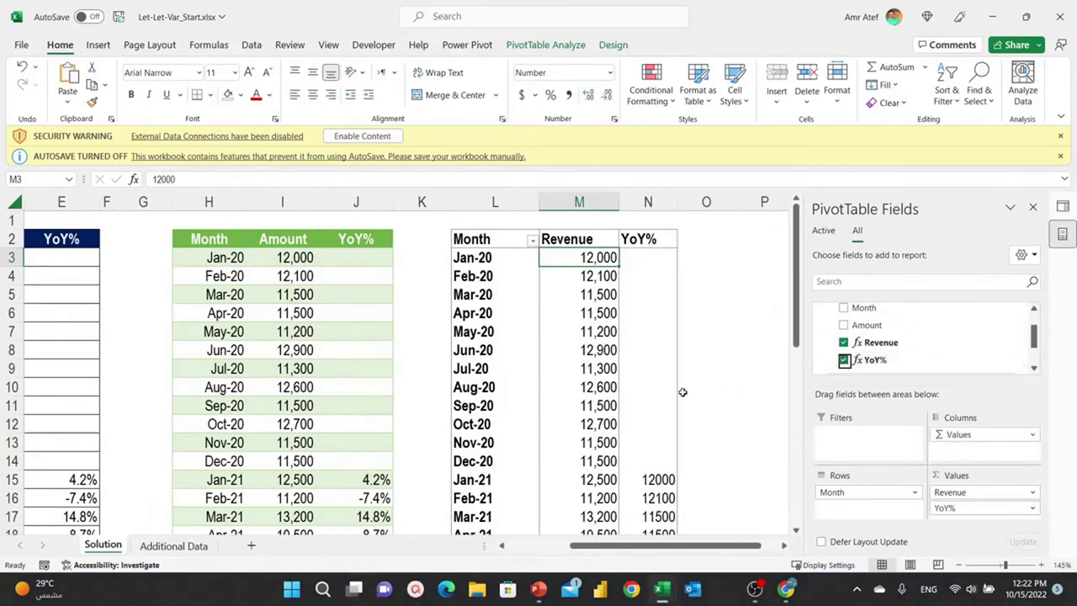
# Step: Compare Jan-21 and Feb-21 YoY% values (12000, 12100) against Jan-20 and Feb-20 revenue
pyautogui.scroll(-2, 683, 392)
pyautogui.scroll(-4, 678, 395)
pyautogui.scroll(-2, 673, 399)
pyautogui.scroll(3, 663, 404)
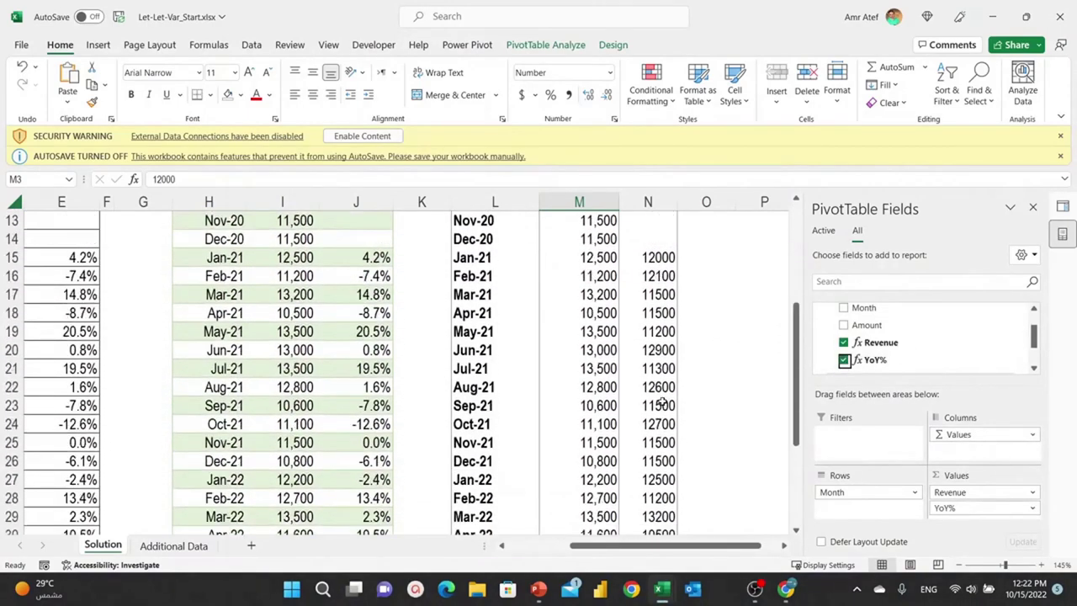
pyautogui.scroll(4, 663, 404)
pyautogui.click(669, 479)
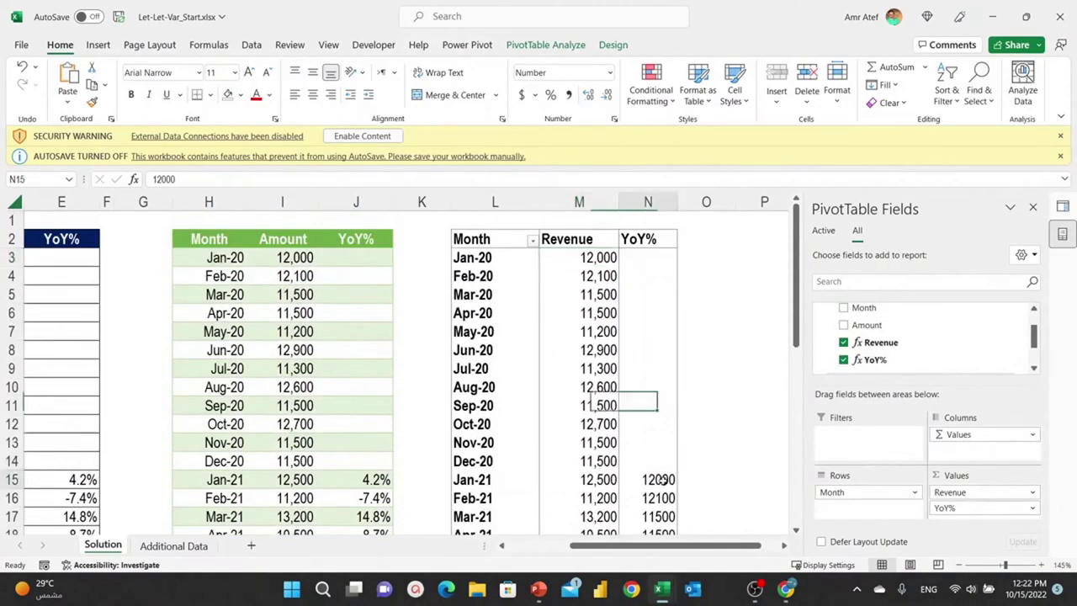
pyautogui.click(587, 259)
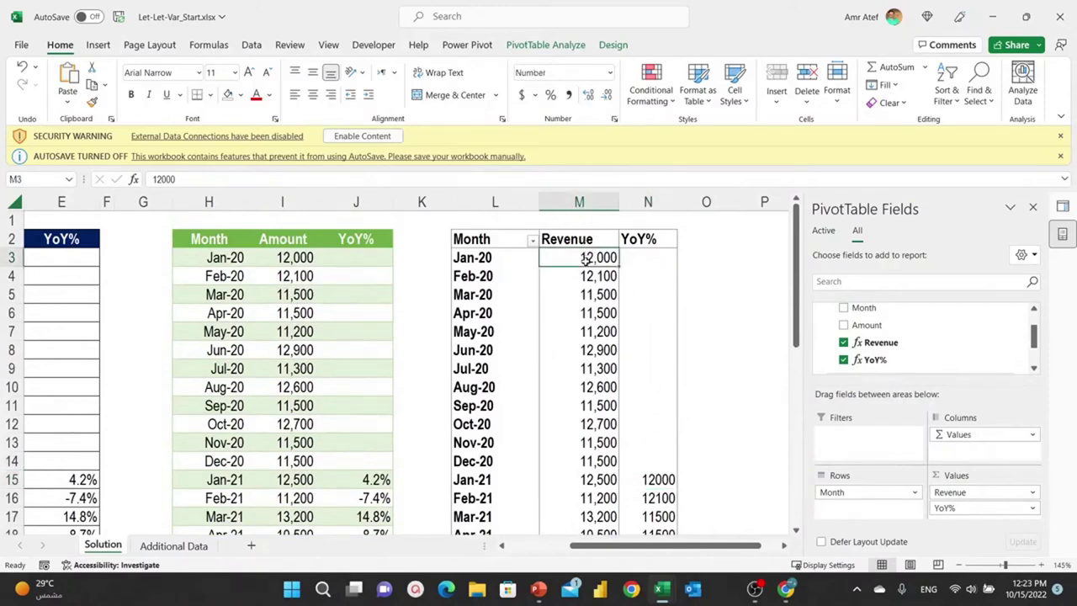
pyautogui.click(663, 478)
pyautogui.click(586, 261)
pyautogui.click(656, 497)
pyautogui.click(588, 269)
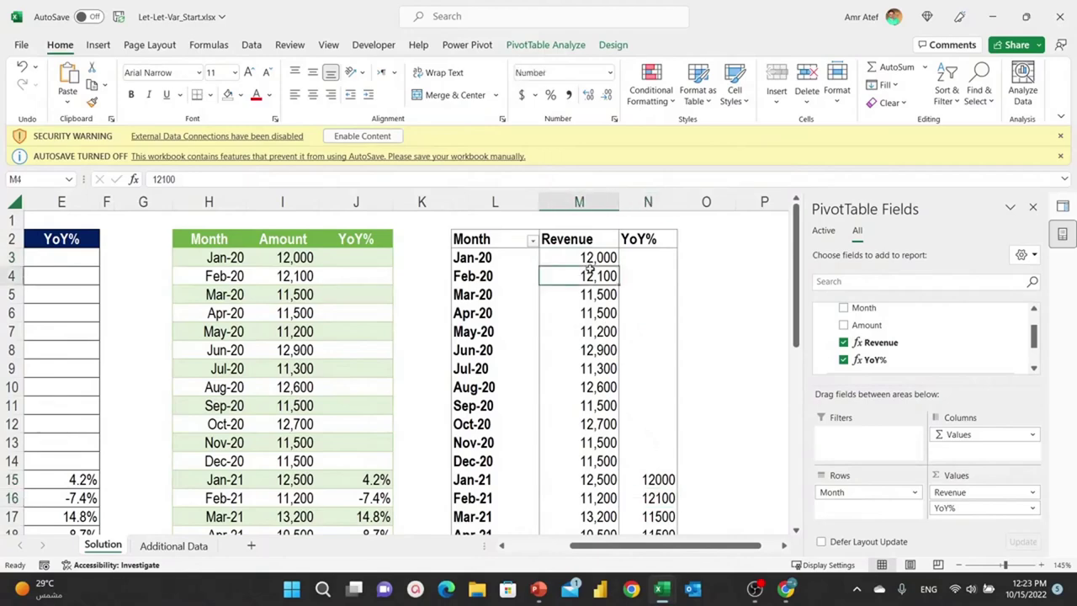
pyautogui.click(656, 499)
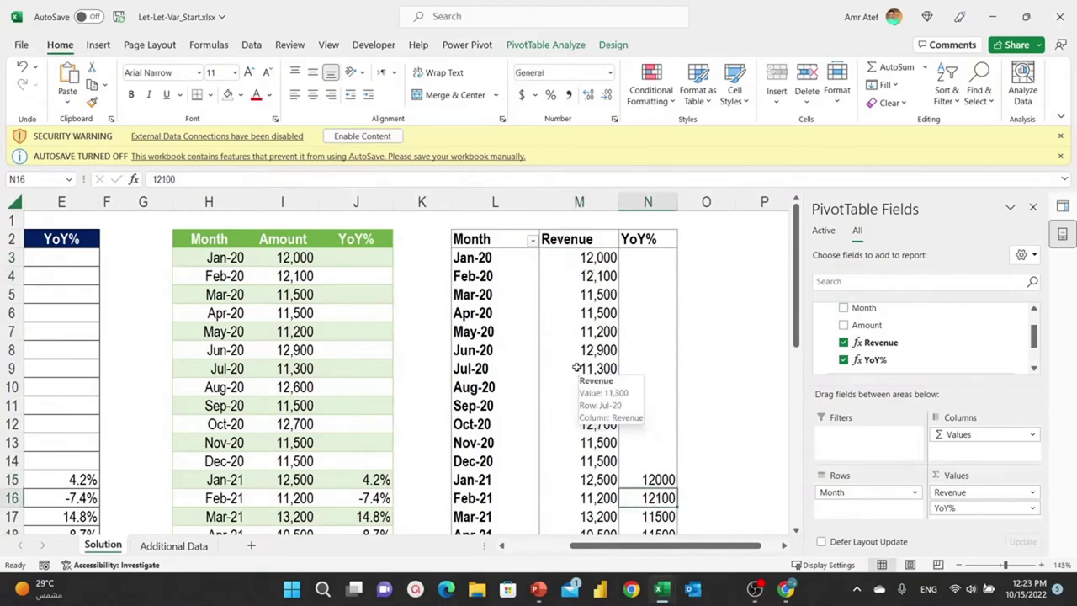
# Step: In Power Pivot, insert the line 'var vsLY = [Revenue] - revLY' into the YoY% measure
pyautogui.hotkey('alt', 'Tab')
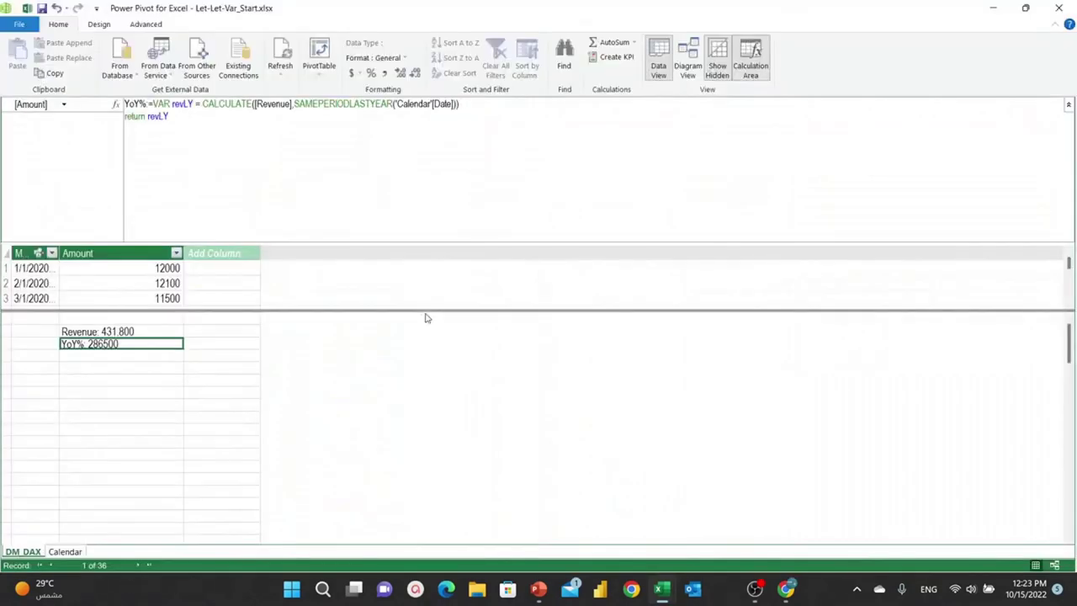
pyautogui.click(484, 109)
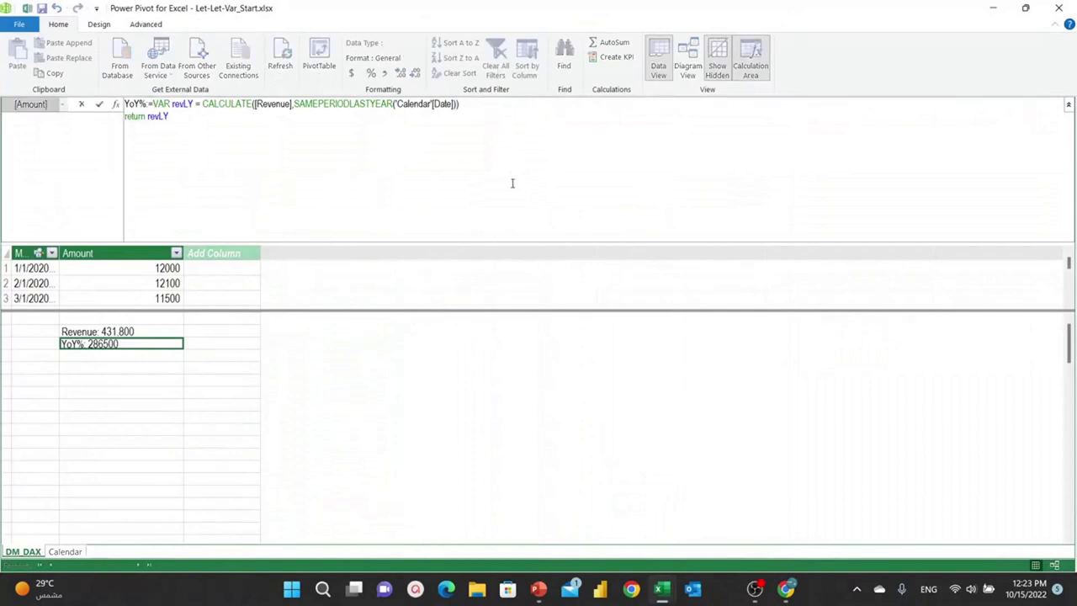
pyautogui.scroll(5, 486, 160)
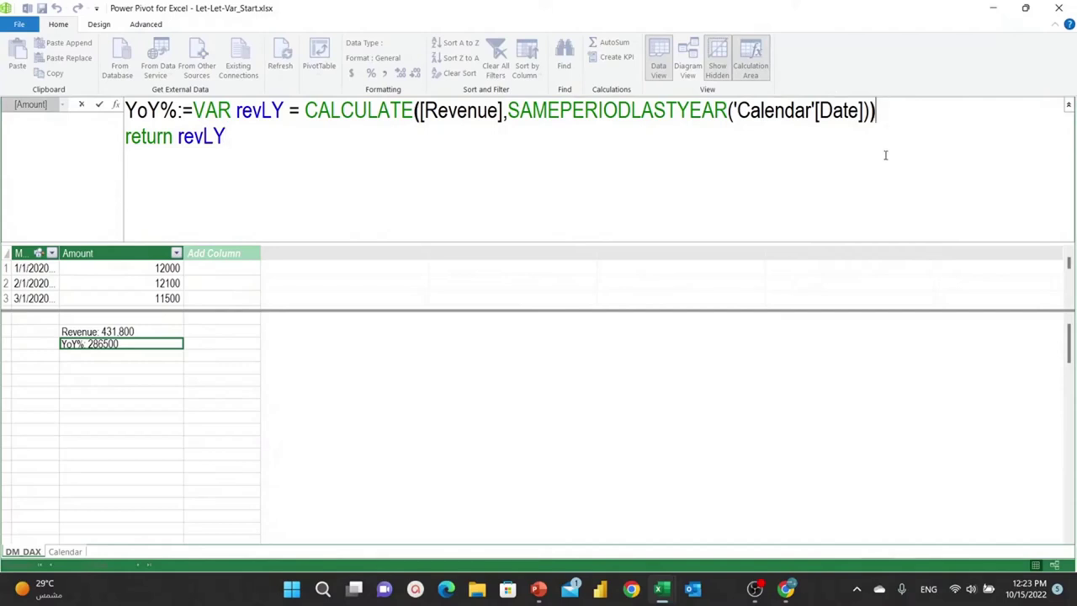
pyautogui.hotkey('shift', 'Return')
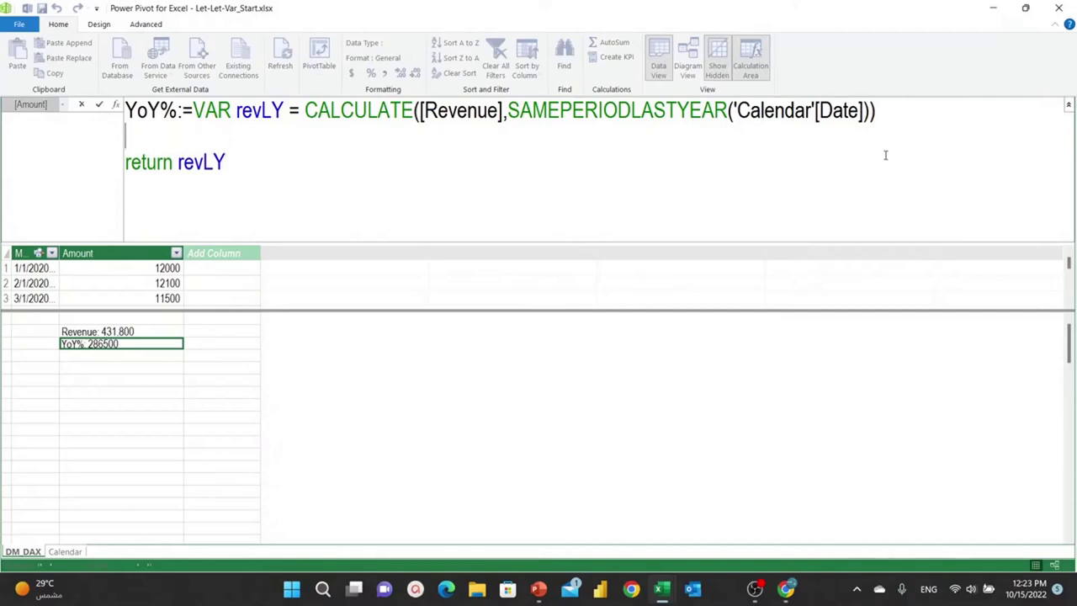
pyautogui.write('VAR')
pyautogui.press('BackSpace')
pyautogui.press('BackSpace')
pyautogui.press('BackSpace')
pyautogui.press('BackSpace')
pyautogui.write('var')
pyautogui.write('vs')
pyautogui.write('LY')
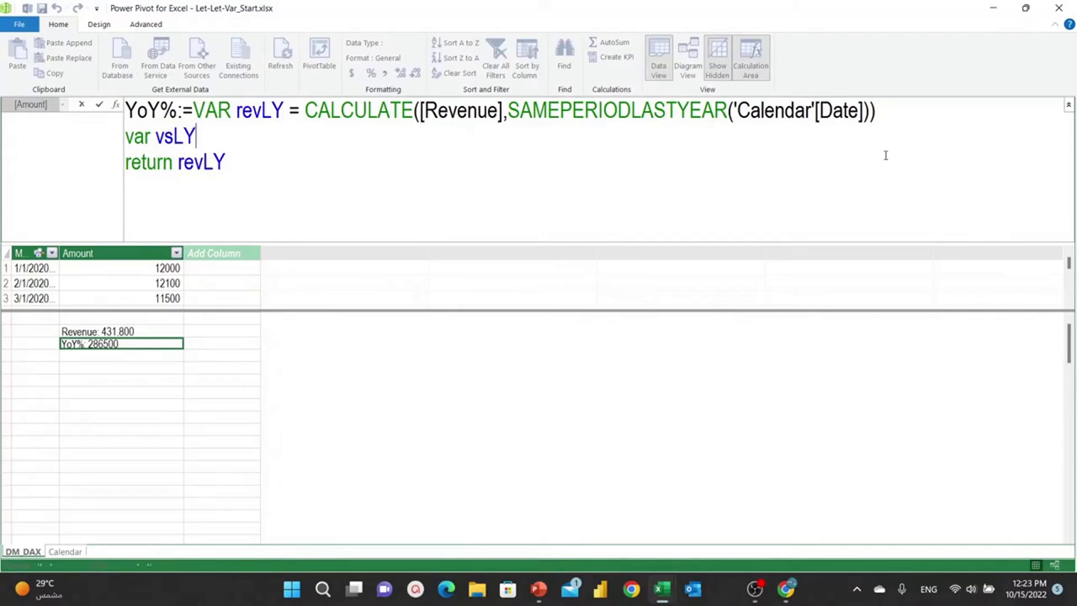
pyautogui.write(' = ')
pyautogui.write('[')
pyautogui.press('Tab')
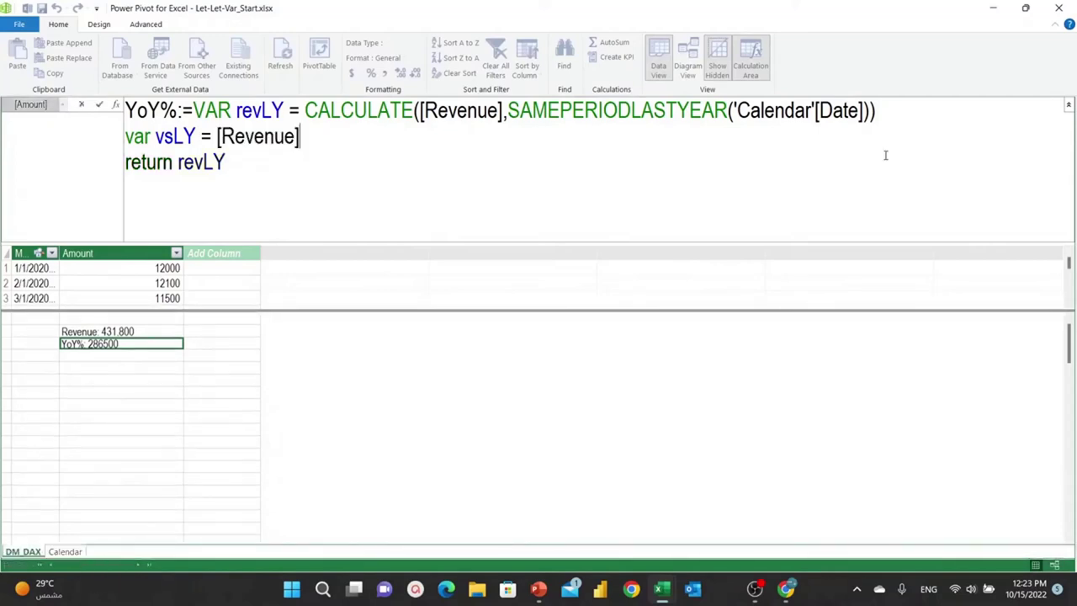
pyautogui.write('- ')
pyautogui.write('re')
pyautogui.press('Tab')
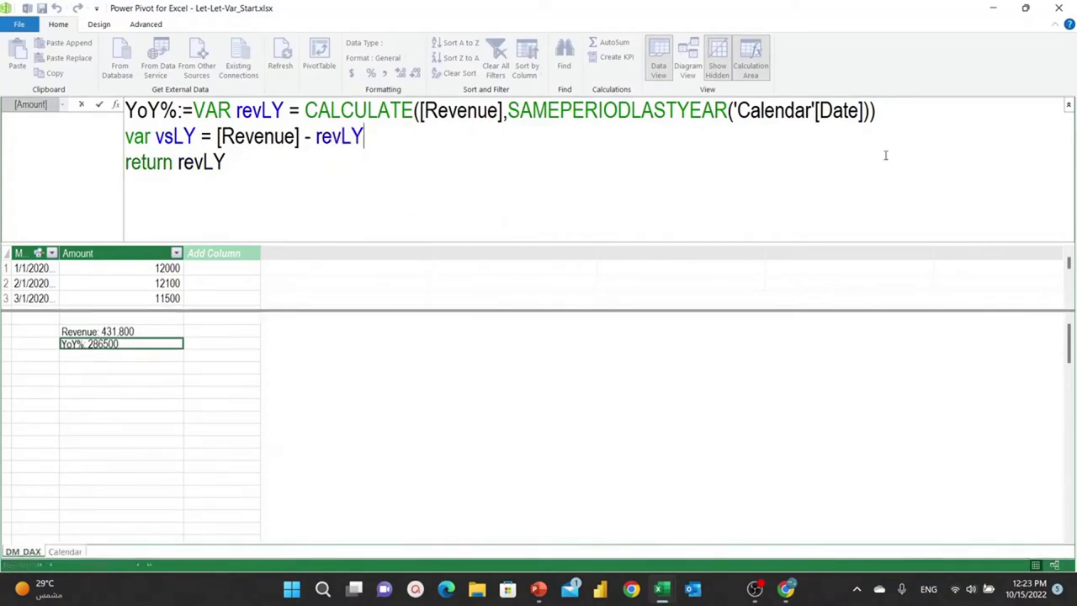
# Step: Change the return line to vsLY, commit the measure, and return to Excel
pyautogui.click(200, 168)
pyautogui.press('BackSpace')
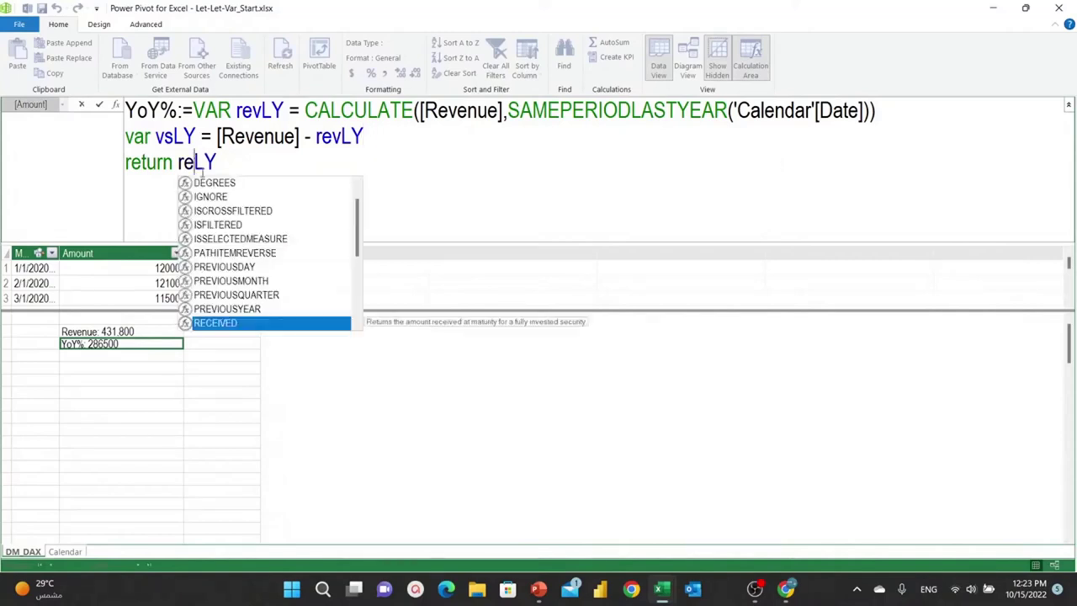
pyautogui.press('BackSpace')
pyautogui.press('BackSpace')
pyautogui.write('vs')
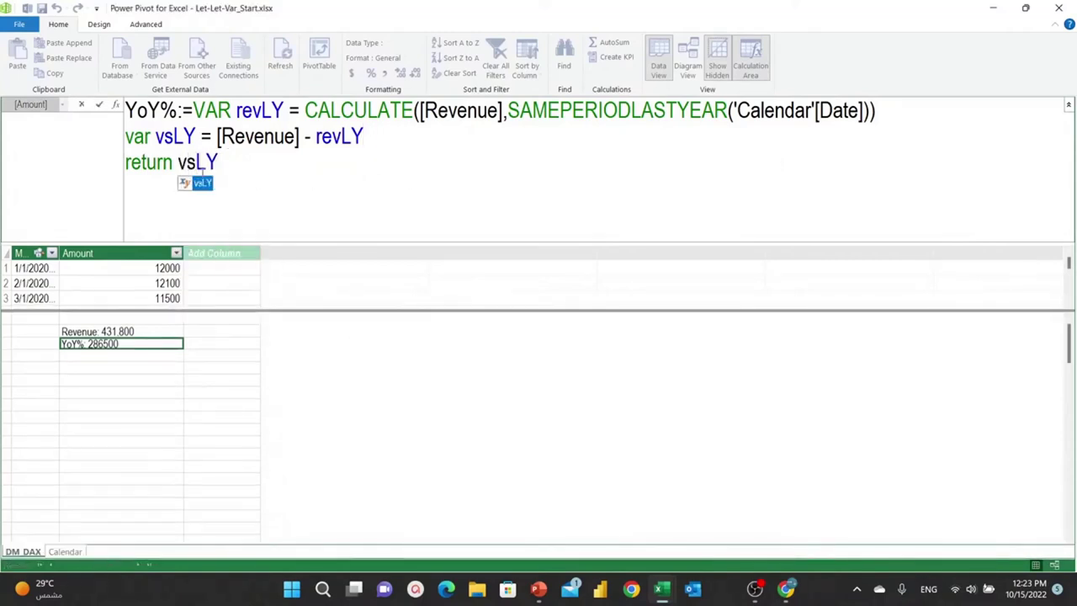
pyautogui.click(198, 184)
pyautogui.click(99, 105)
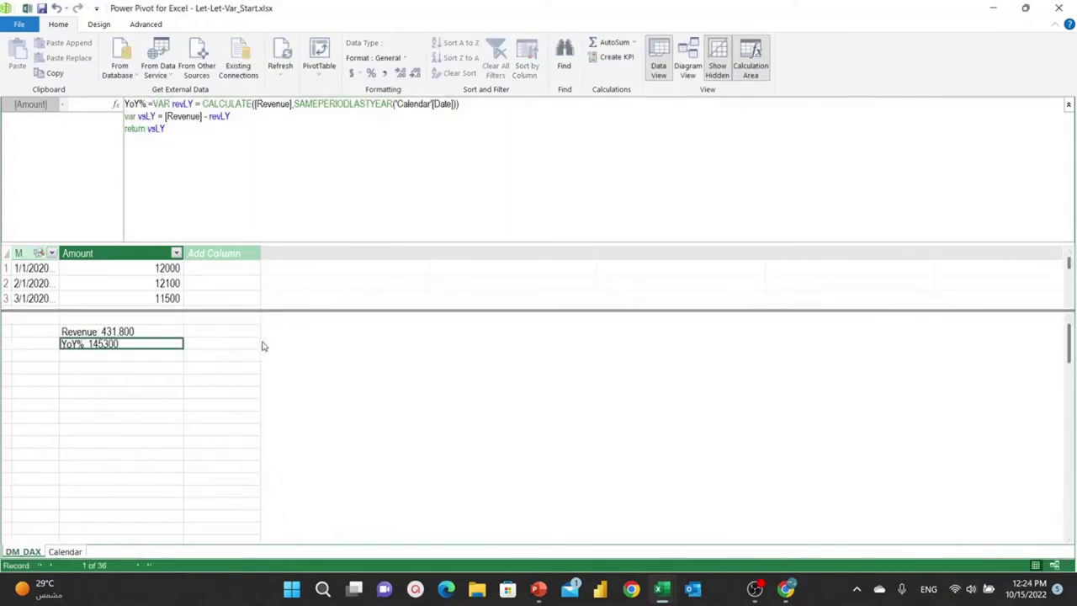
pyautogui.hotkey('alt', 'Tab')
# Step: Check the pivot's Jan-20 YoY% value of 12000
pyautogui.scroll(-3, 663, 358)
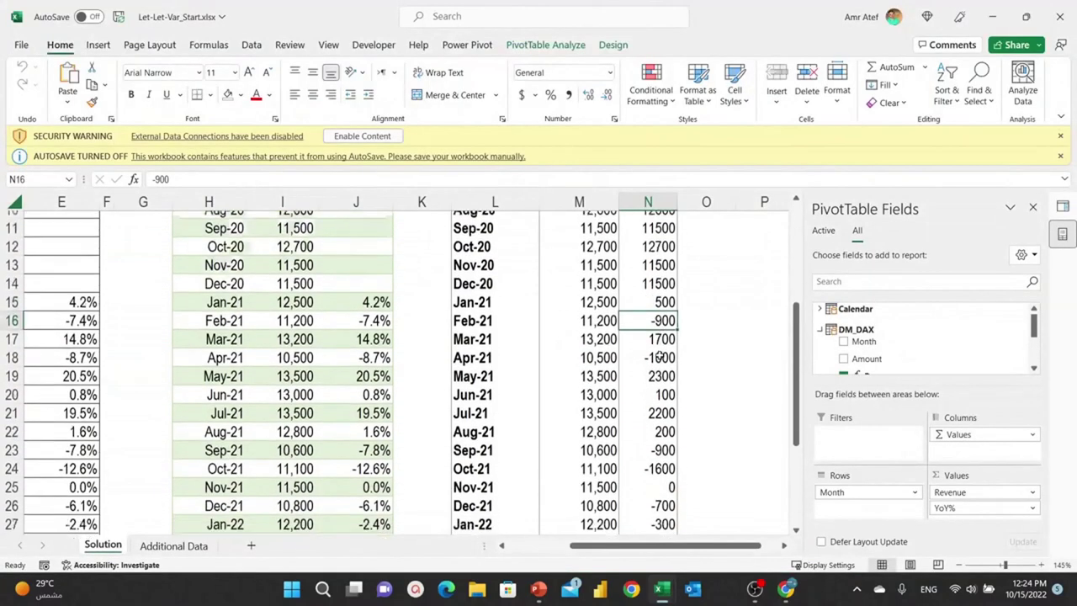
pyautogui.scroll(-3, 662, 358)
pyautogui.scroll(5, 663, 358)
pyautogui.scroll(2, 664, 294)
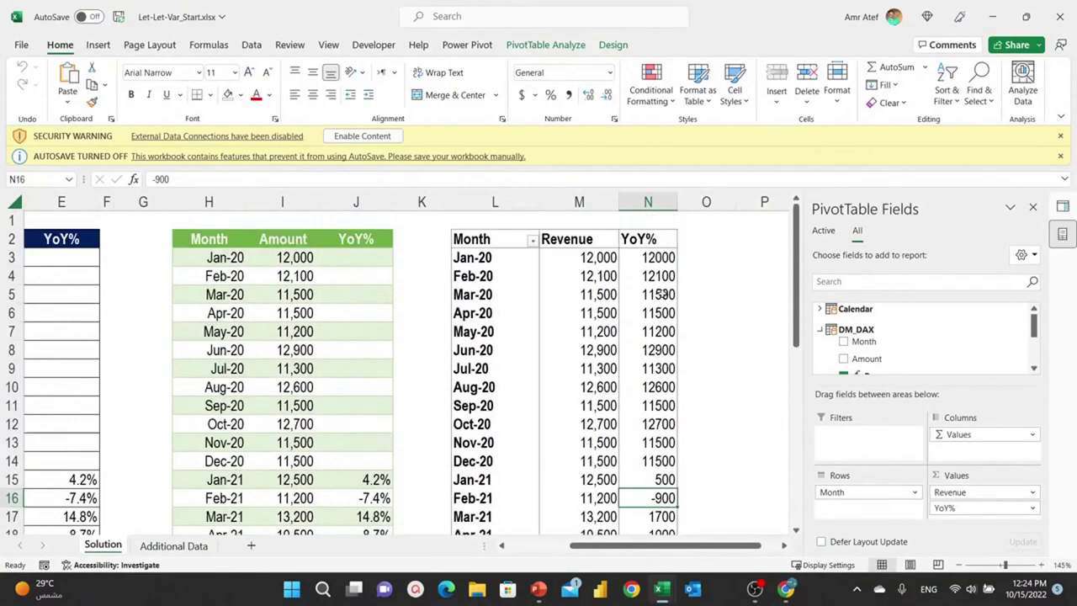
pyautogui.click(662, 260)
# Step: Change the YoY% measure's return line to vsLY/revLY and confirm it
pyautogui.hotkey('alt', 'Tab')
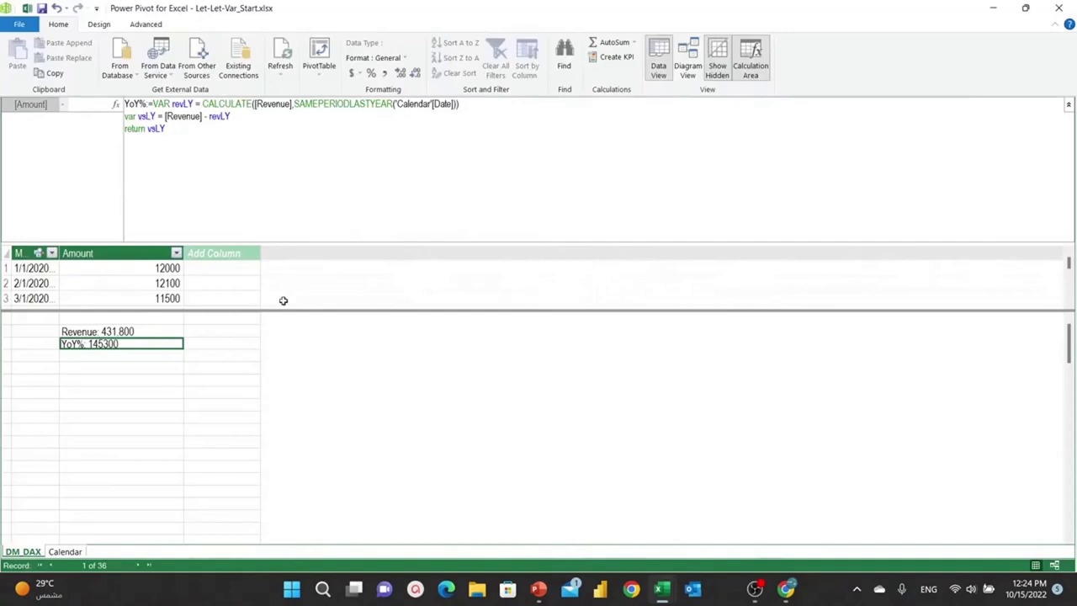
pyautogui.click(240, 122)
pyautogui.scroll(4, 239, 122)
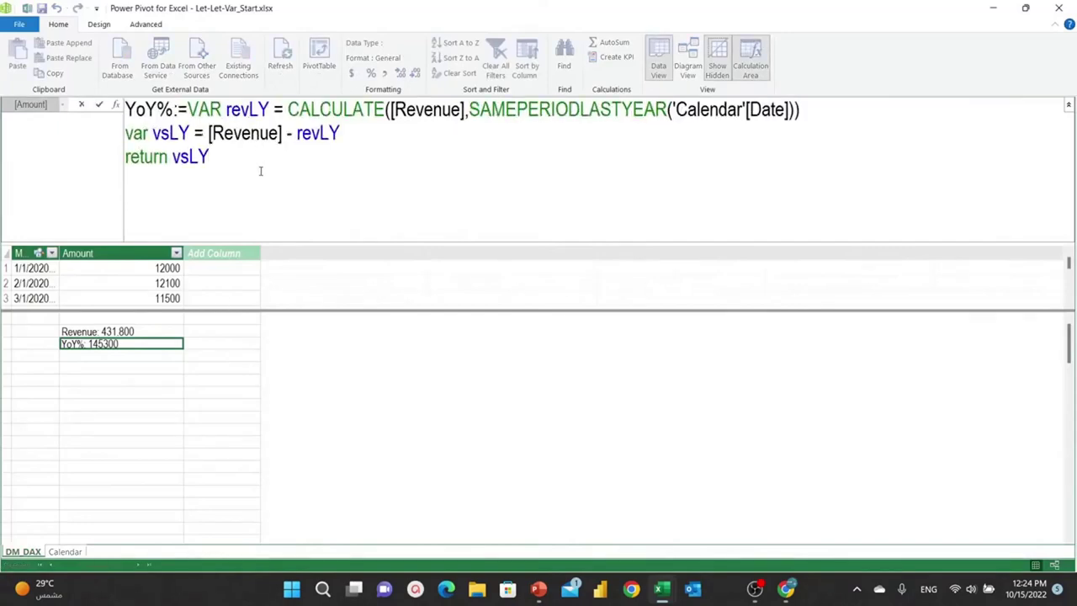
pyautogui.scroll(1, 260, 170)
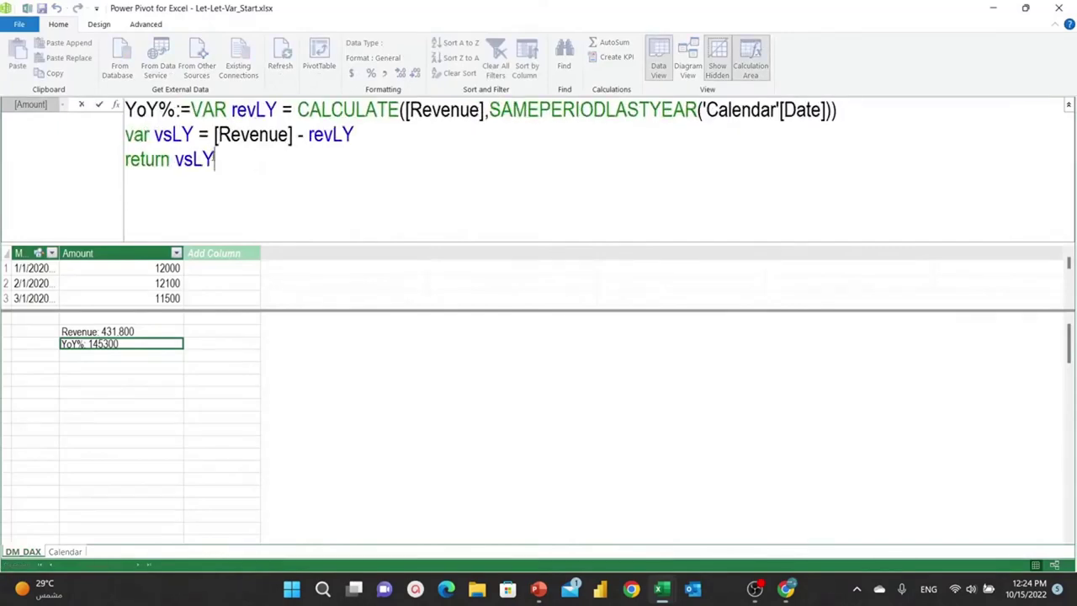
pyautogui.write('/r')
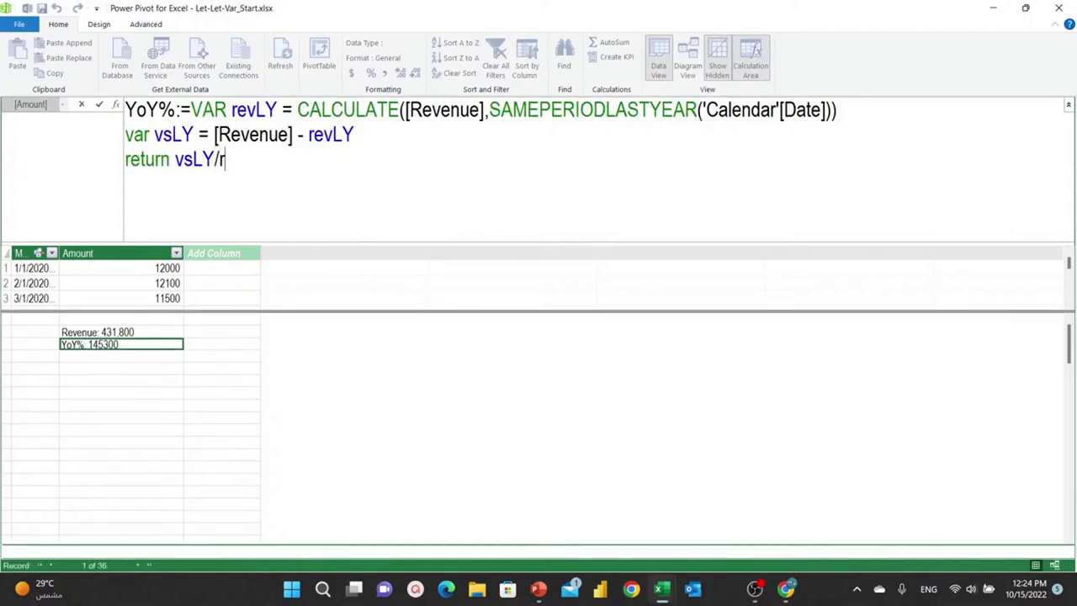
pyautogui.write('evLY')
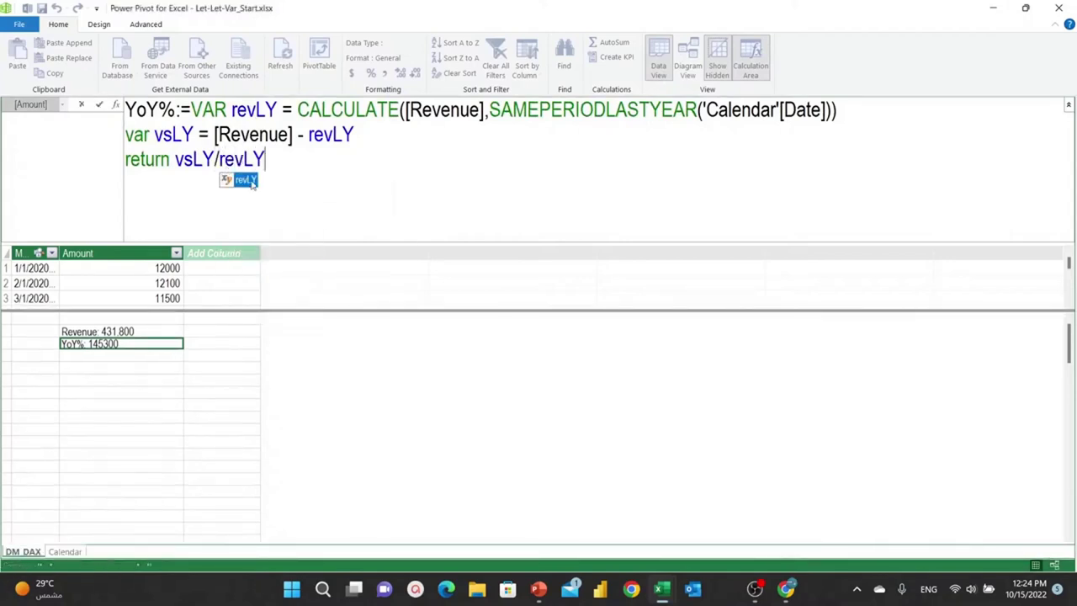
pyautogui.click(98, 106)
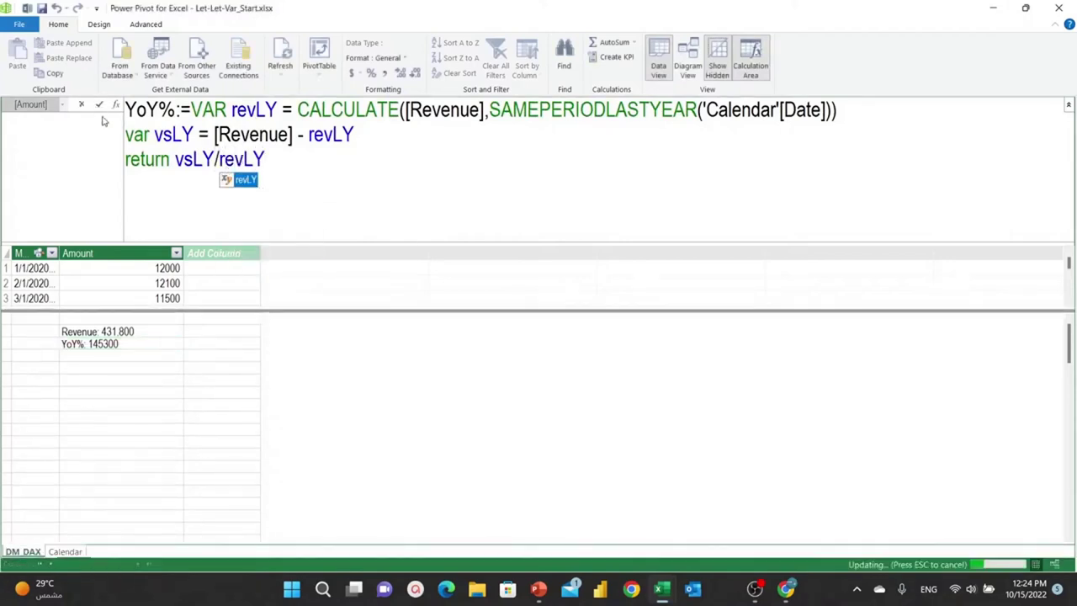
# Step: Verify the pivot now shows decimal ratios, 0.041667 for Jan-21 and #NUM! for 2020
pyautogui.hotkey('alt', 'Tab')
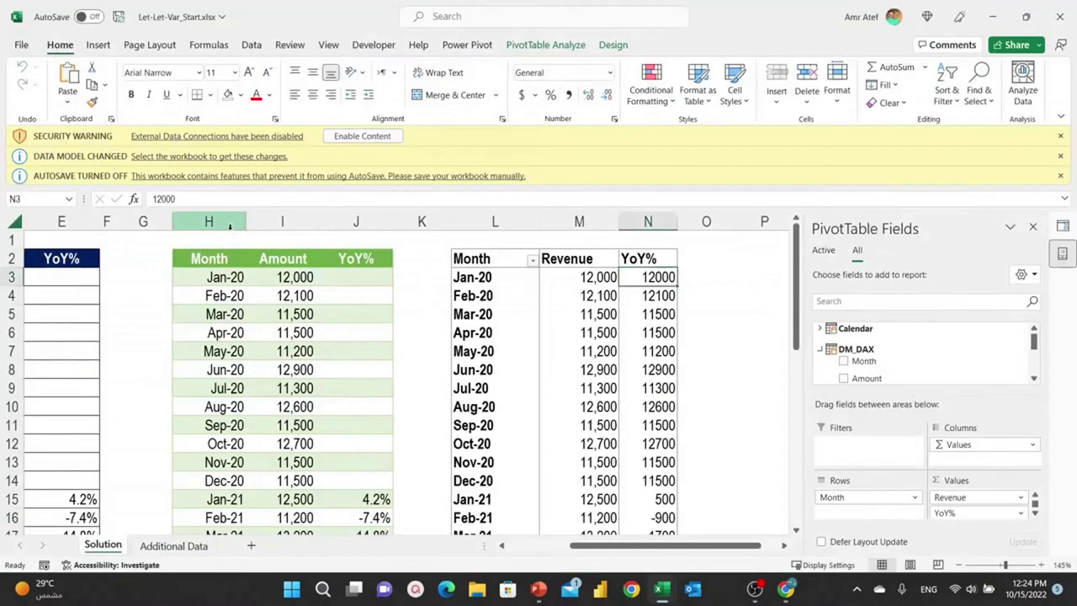
pyautogui.scroll(-2, 605, 350)
pyautogui.scroll(-4, 604, 350)
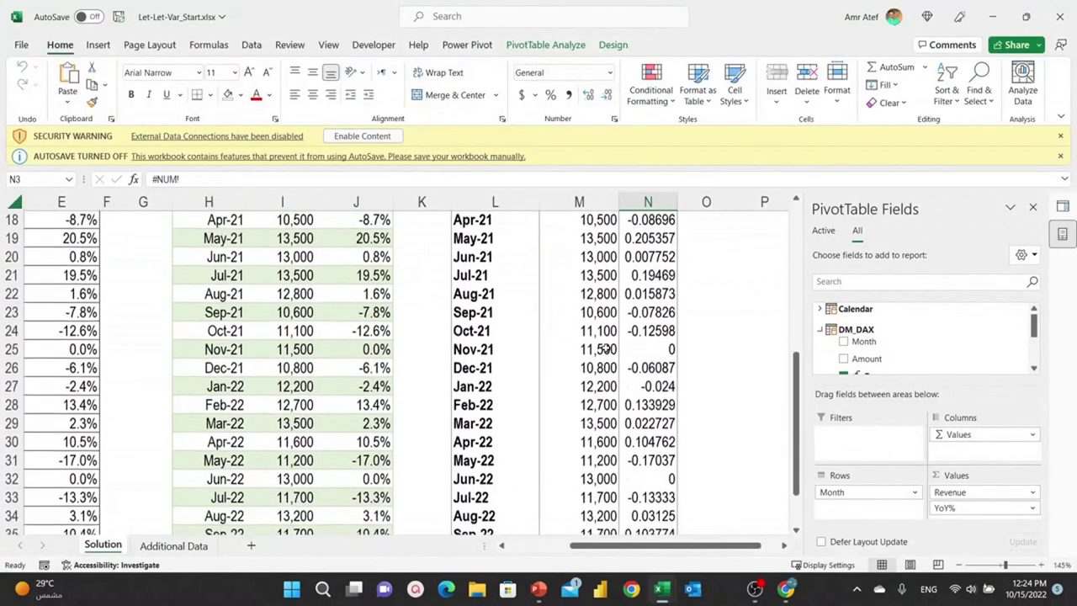
pyautogui.scroll(-3, 605, 350)
pyautogui.scroll(6, 758, 348)
pyautogui.scroll(3, 758, 348)
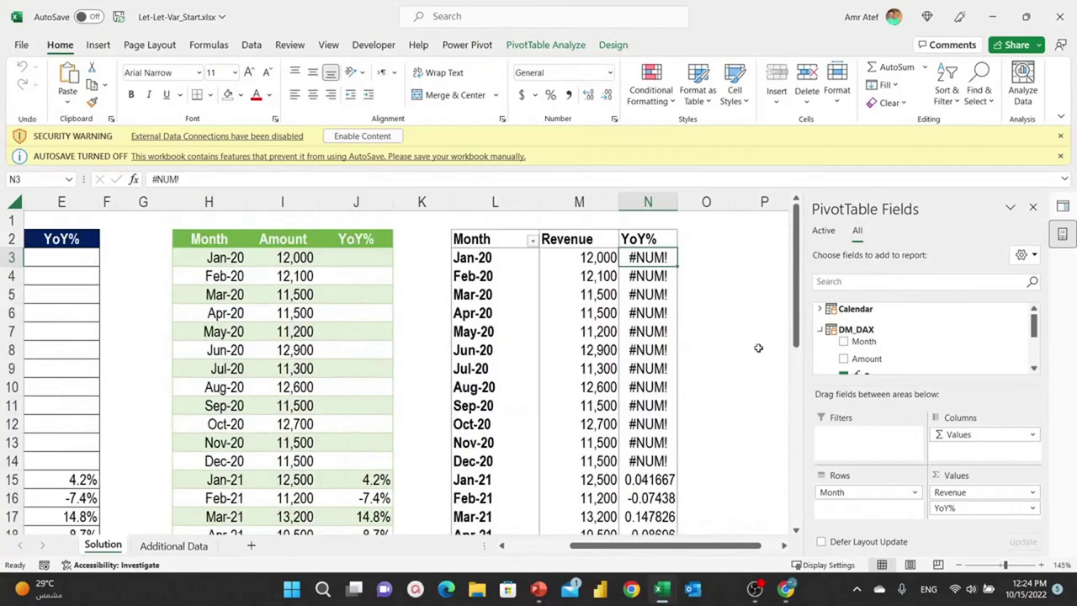
pyautogui.click(680, 256)
pyautogui.hotkey('alt', 'Tab')
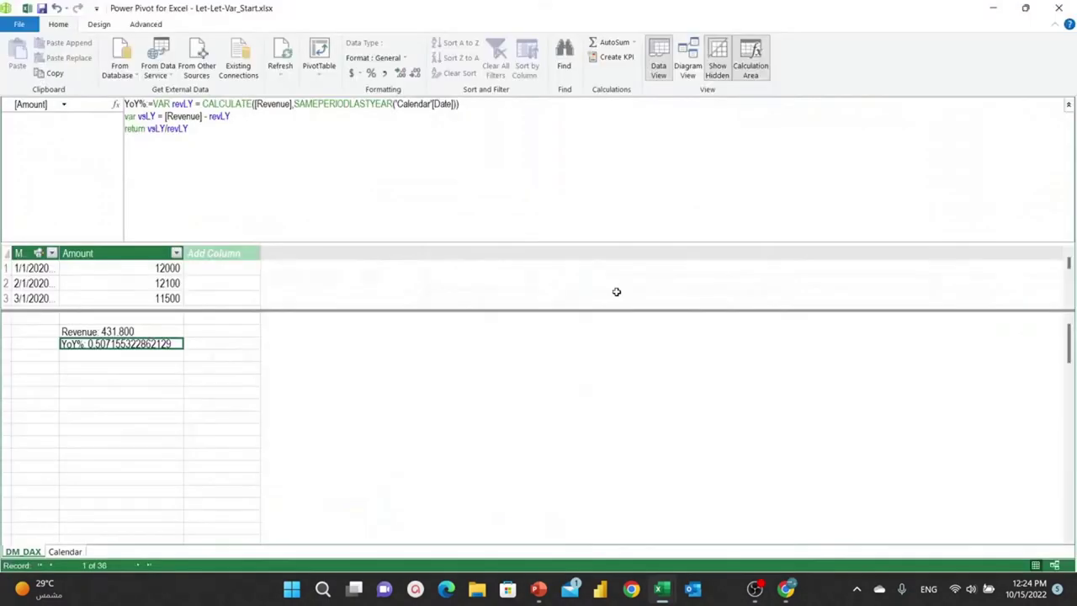
# Step: Format YoY% as a one-decimal percentage and wrap its return expression in DIVIDE( )
pyautogui.click(372, 74)
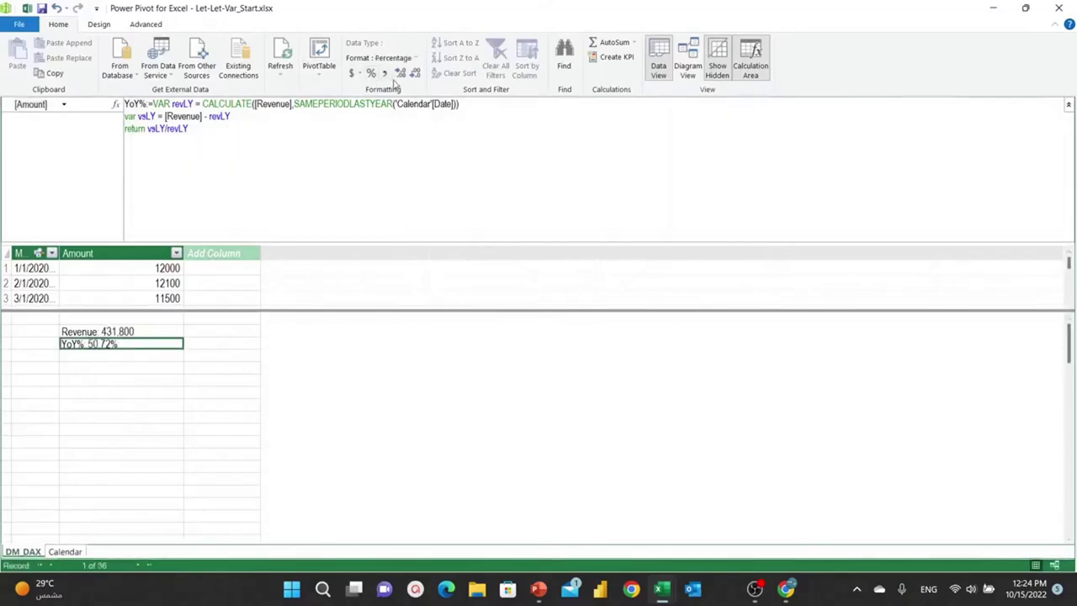
pyautogui.click(415, 74)
pyautogui.click(241, 145)
pyautogui.scroll(5, 241, 145)
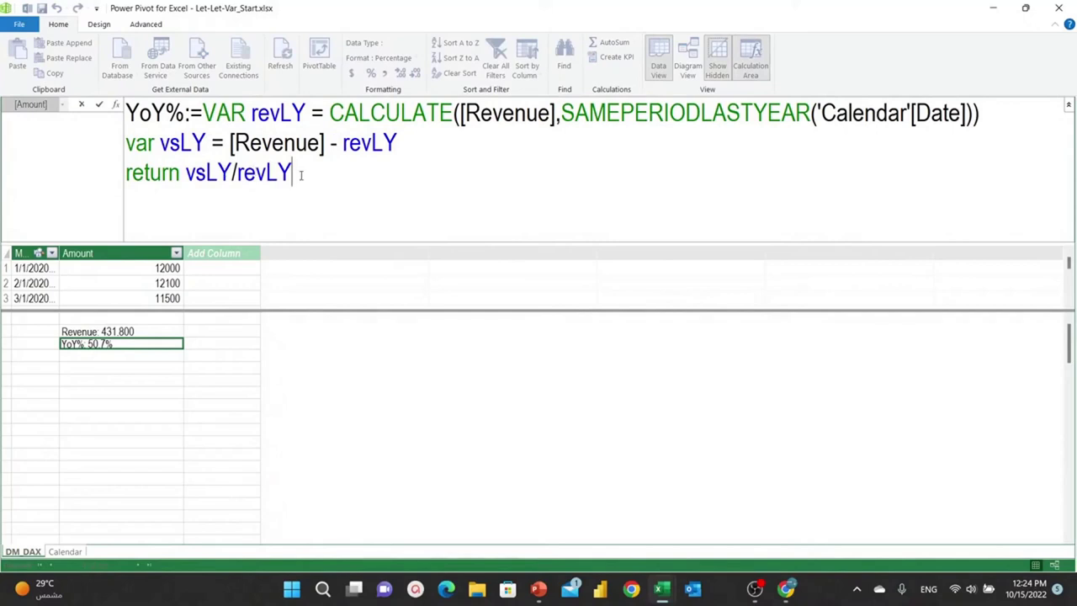
pyautogui.click(190, 179)
pyautogui.write('divide(')
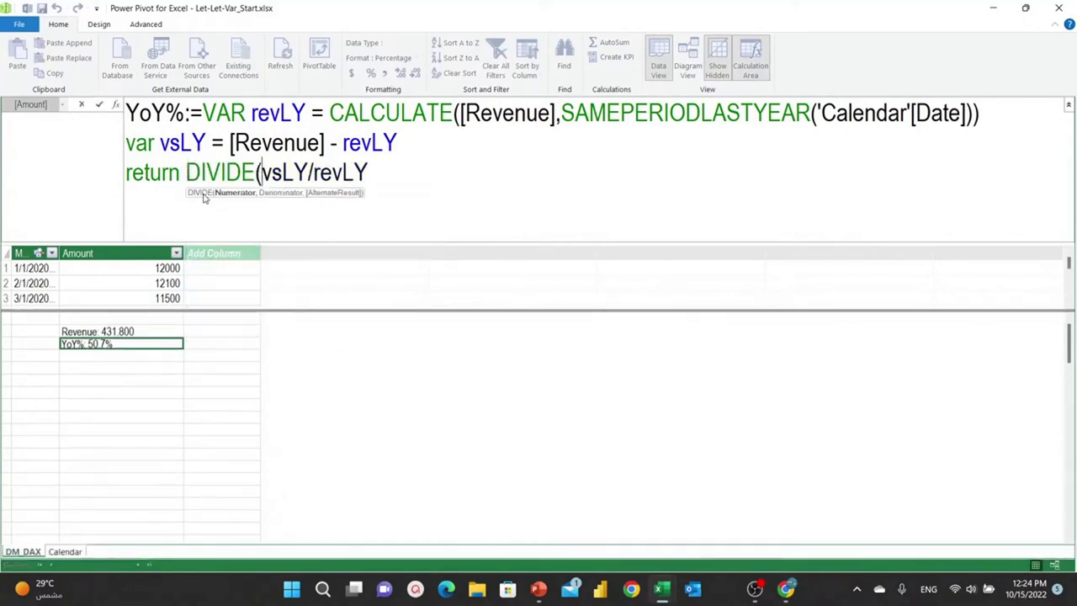
pyautogui.click(382, 175)
pyautogui.write(')')
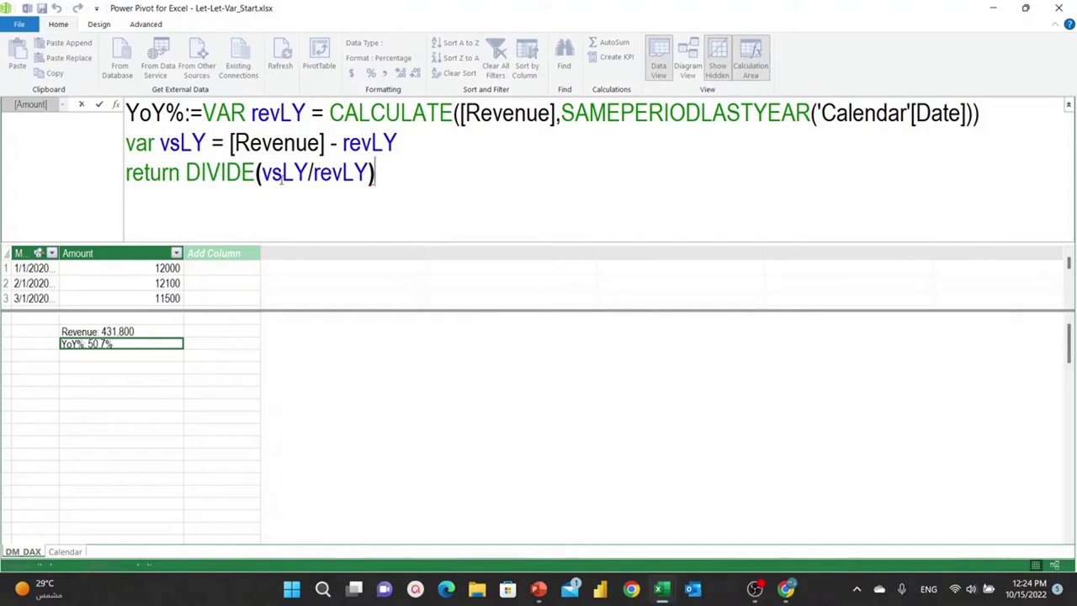
# Step: Replace the division sign with a comma so the measure returns DIVIDE(vsLY,revLY)
pyautogui.click(308, 171)
pyautogui.hotkey('shift', 'Right')
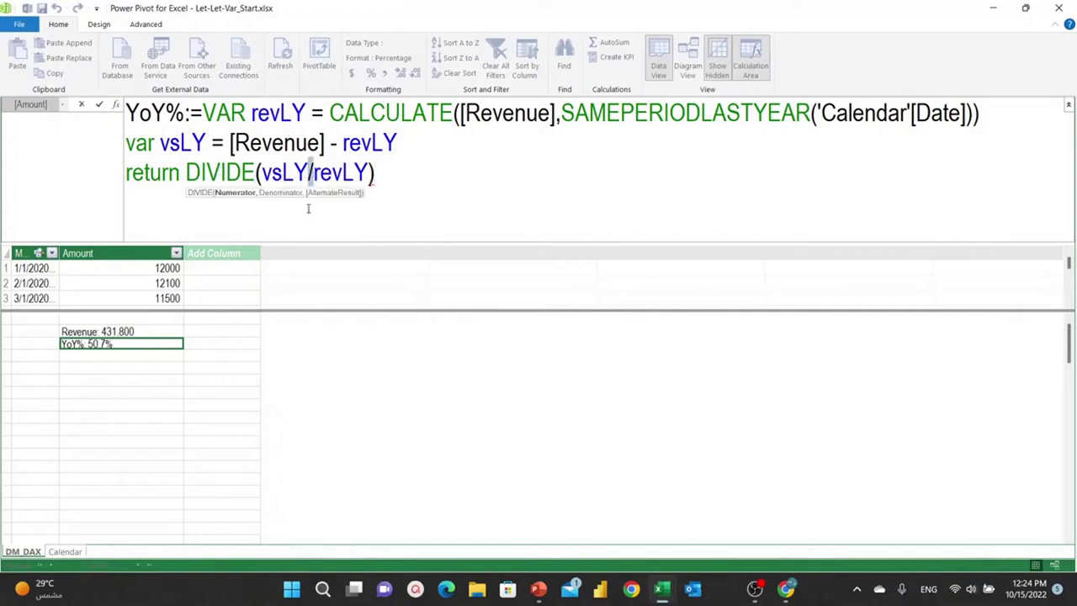
pyautogui.write(',')
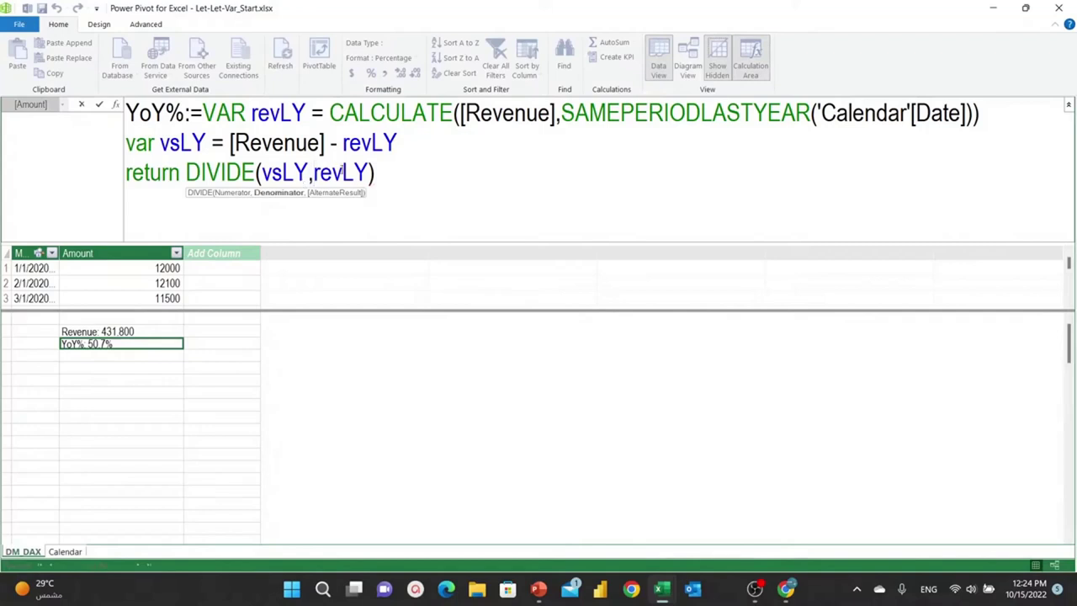
pyautogui.click(372, 171)
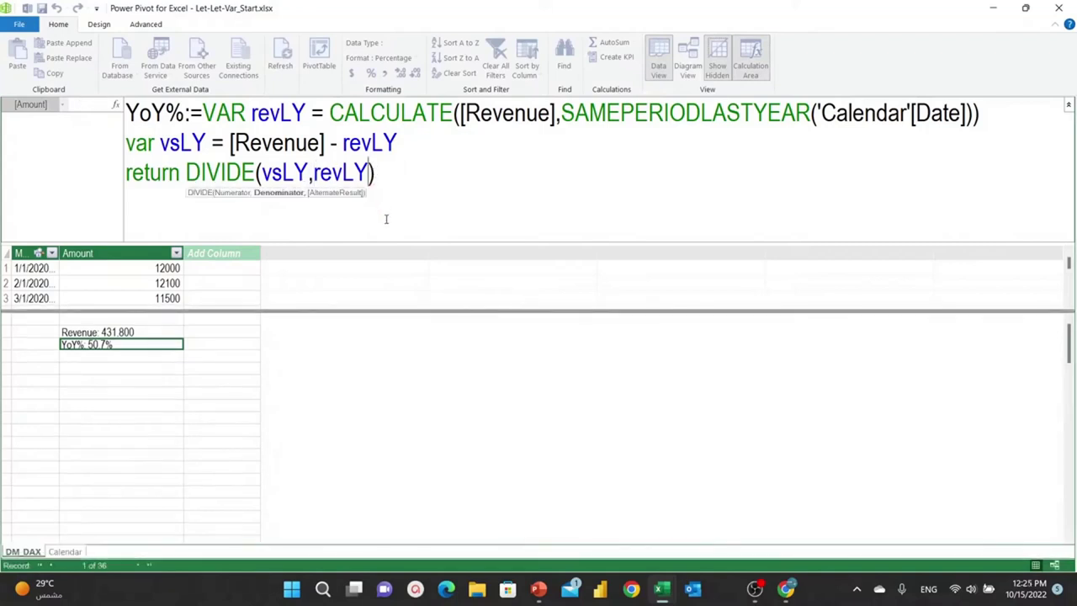
pyautogui.write(',')
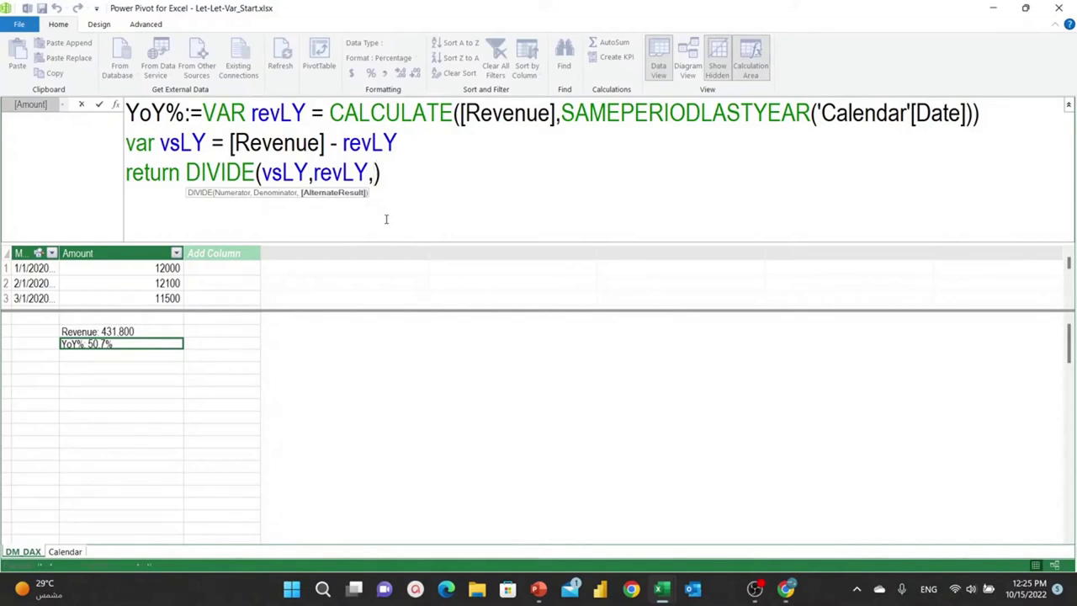
pyautogui.press('BackSpace')
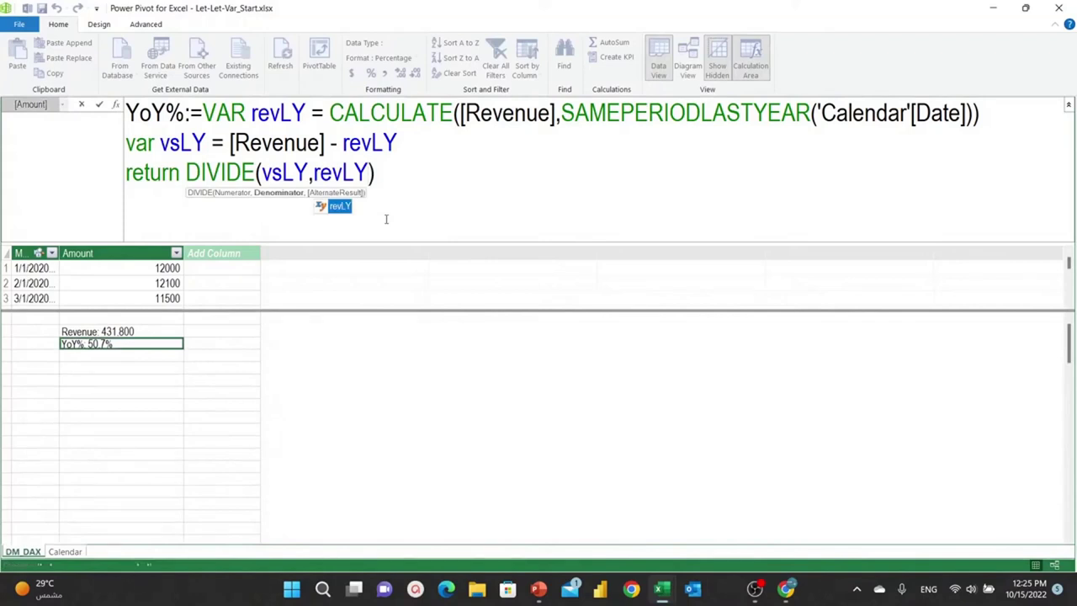
pyautogui.write(',')
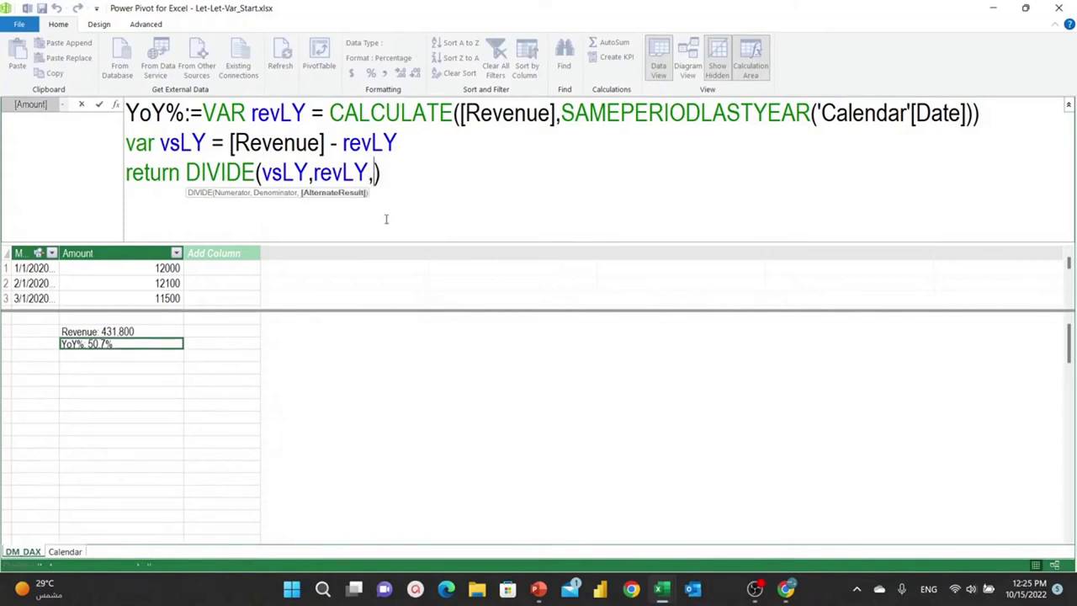
pyautogui.write('0')
pyautogui.press('BackSpace')
pyautogui.press('BackSpace')
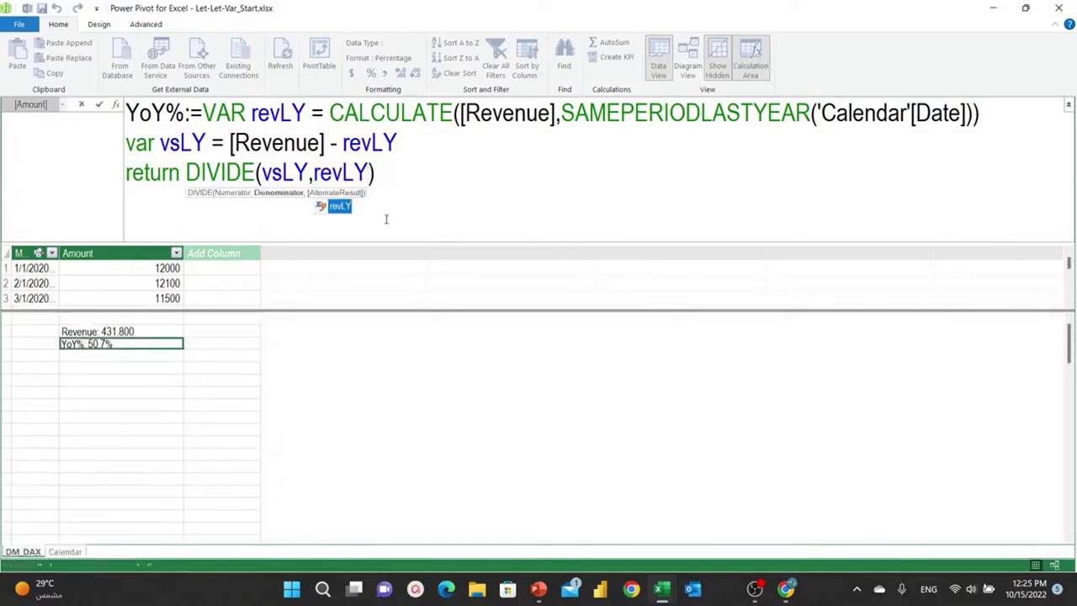
pyautogui.press('Escape')
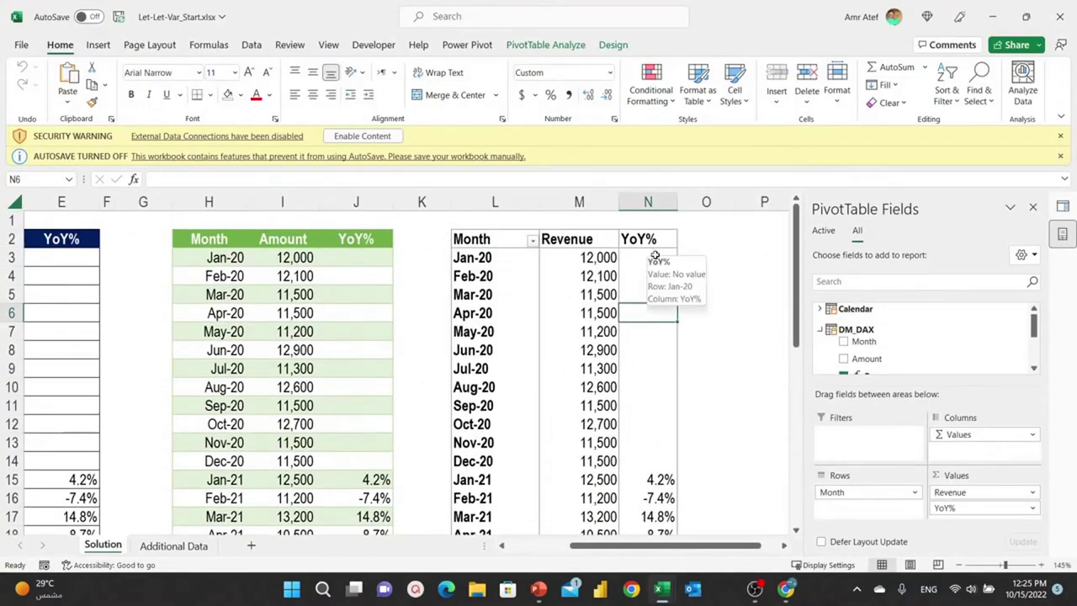
# Step: Widen pivot column N so the YoY% values fit
pyautogui.scroll(-2, 663, 306)
pyautogui.scroll(-4, 663, 307)
pyautogui.scroll(-2, 662, 307)
pyautogui.scroll(7, 665, 306)
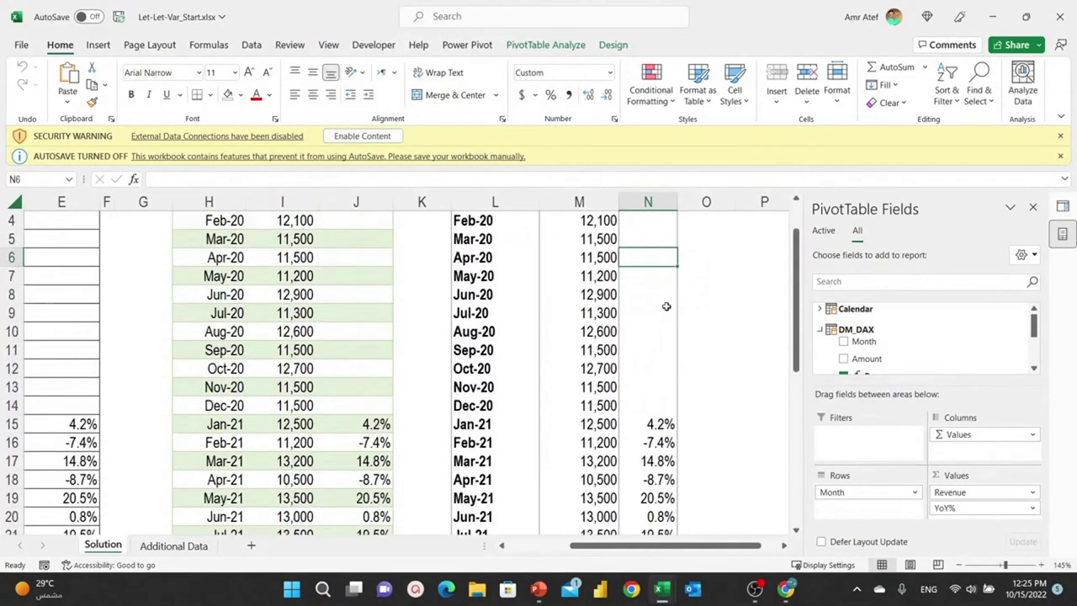
pyautogui.scroll(2, 682, 246)
pyautogui.moveTo(677, 202); pyautogui.dragTo(701, 202)
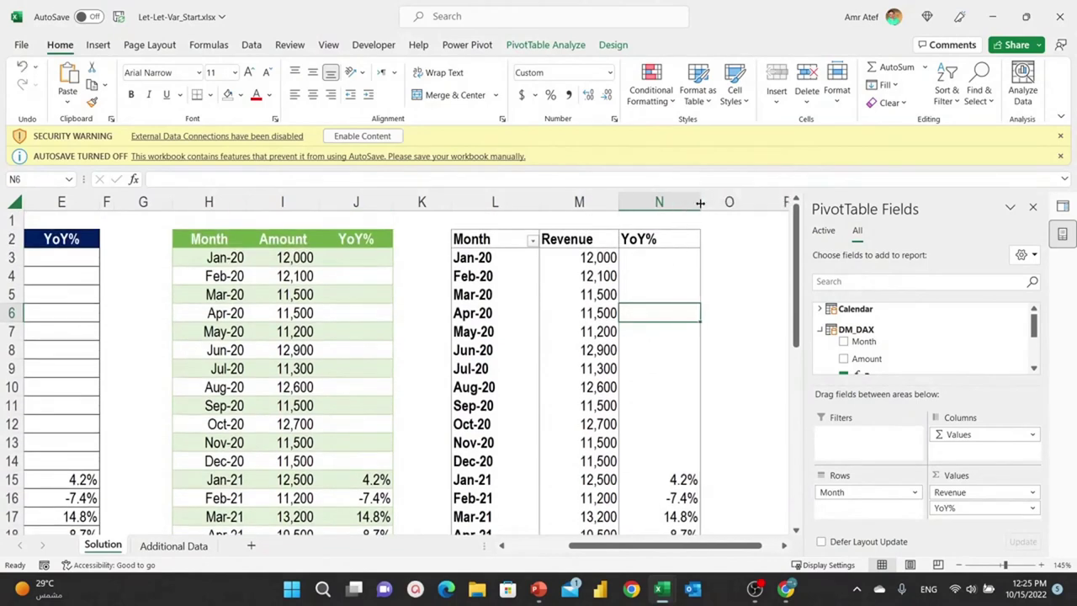
# Step: Centre the pivot headers Month, Revenue and YoY% in L2:N2
pyautogui.moveTo(513, 242); pyautogui.dragTo(665, 241)
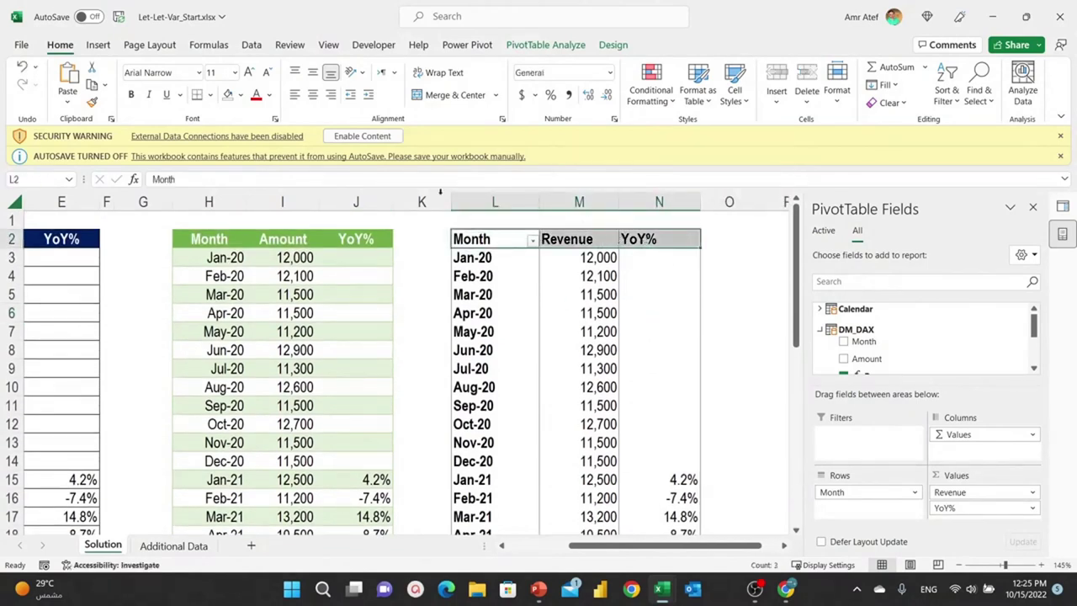
pyautogui.click(312, 94)
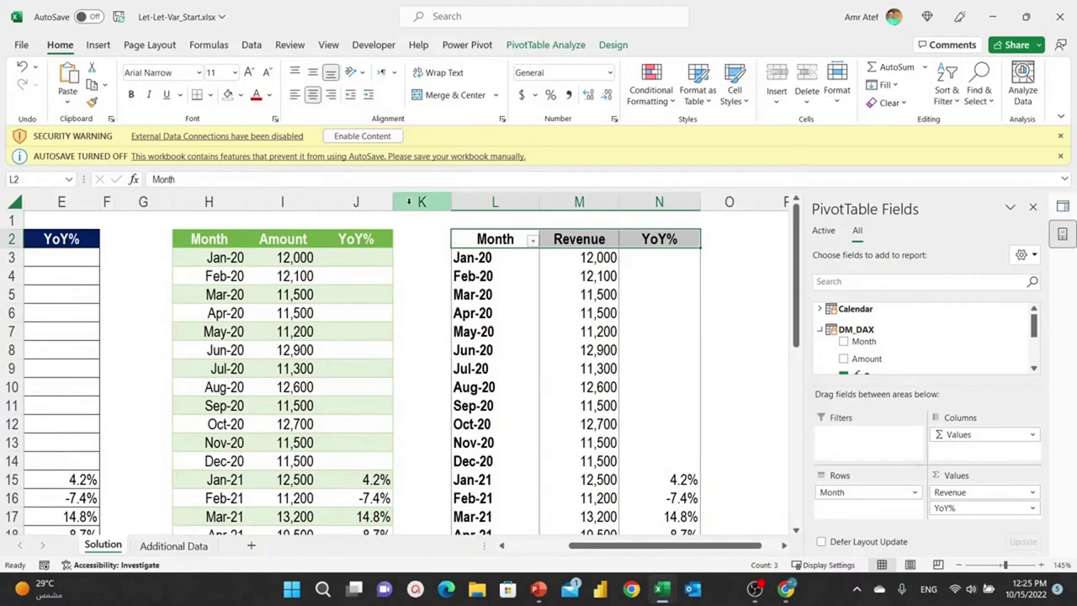
pyautogui.click(321, 314)
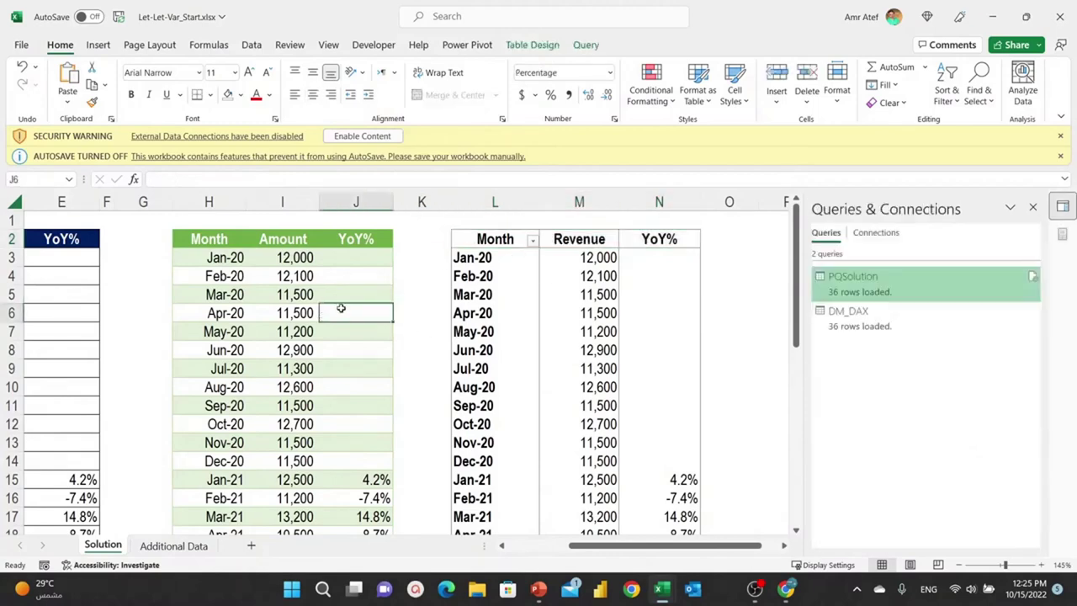
pyautogui.scroll(-6, 326, 357)
pyautogui.scroll(-3, 326, 357)
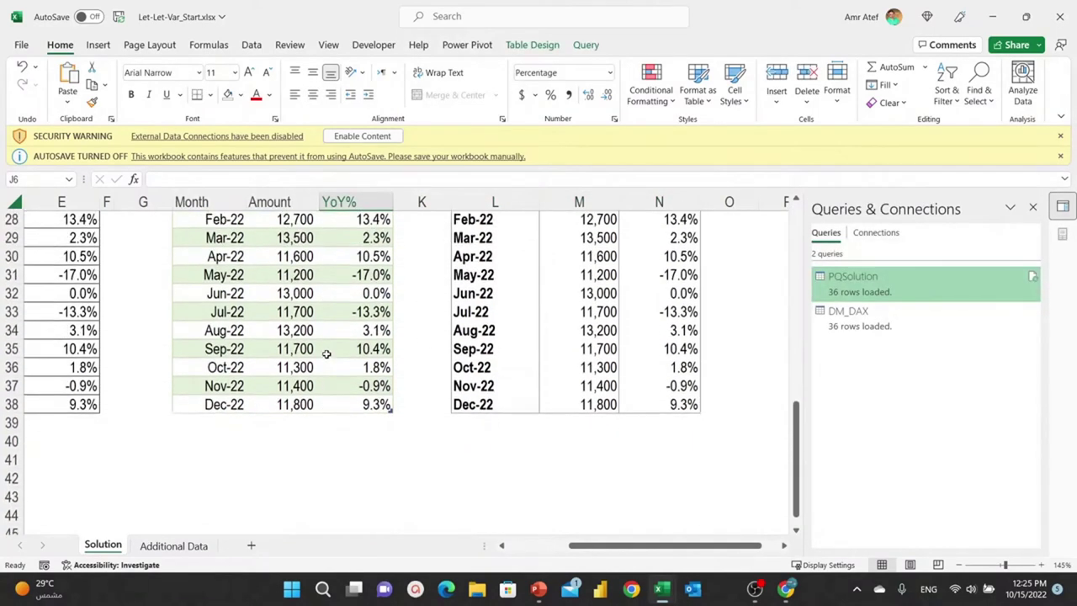
# Step: Copy the Jan-23 to Dec-23 rows (B2:C13) from Additional Data and return to Solution
pyautogui.scroll(1, 326, 353)
pyautogui.scroll(3, 326, 354)
pyautogui.scroll(5, 327, 354)
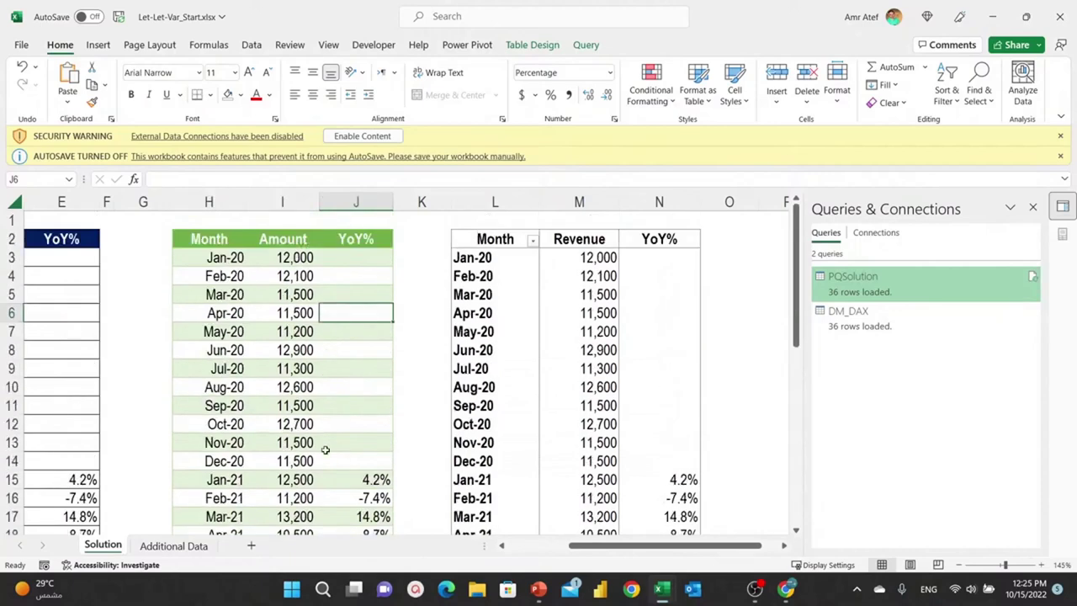
pyautogui.click(193, 546)
pyautogui.moveTo(88, 225); pyautogui.dragTo(131, 363)
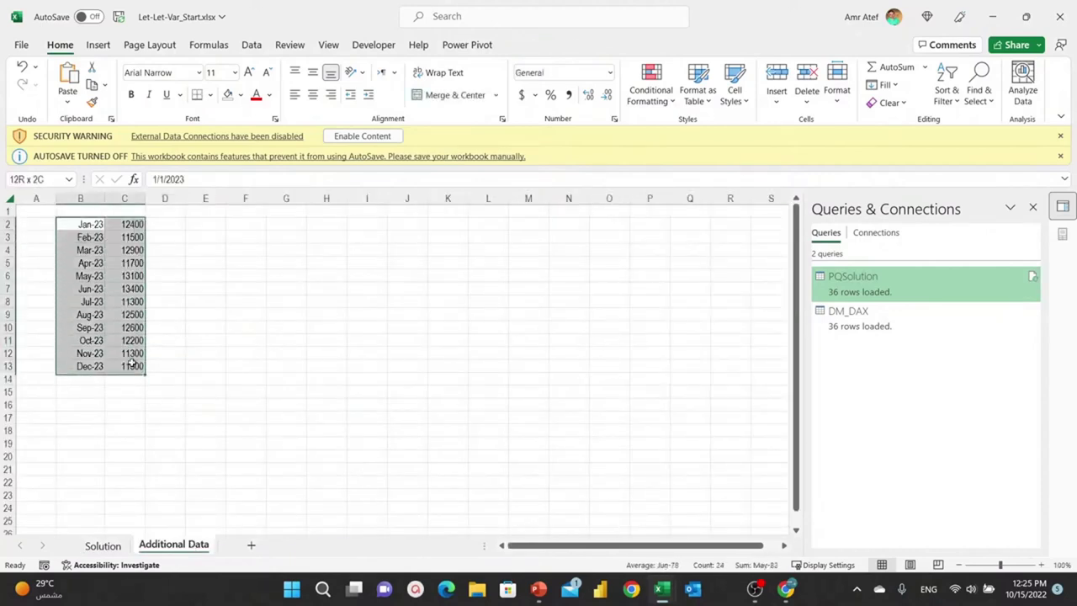
pyautogui.hotkey('ctrl', 'c')
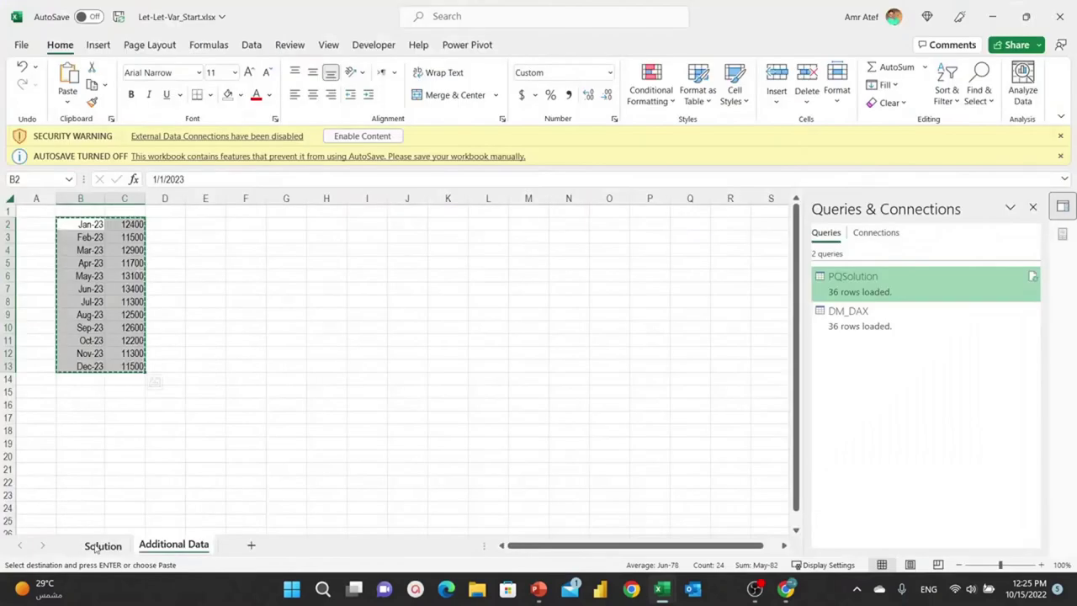
pyautogui.click(102, 546)
pyautogui.scroll(-1, 87, 465)
pyautogui.hscroll(-3, 178, 438)
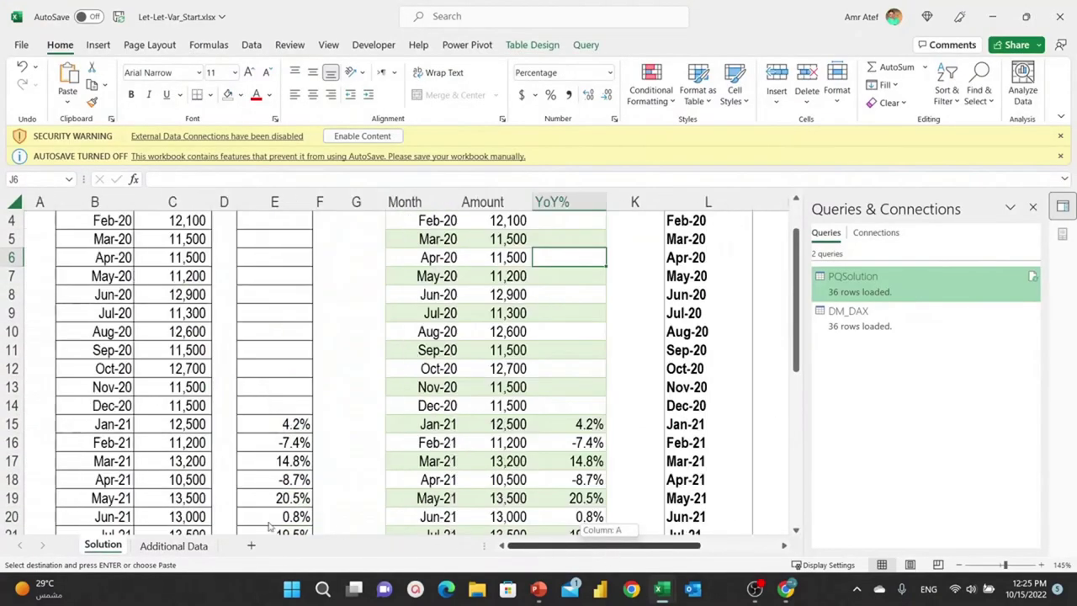
pyautogui.scroll(-6, 179, 438)
pyautogui.scroll(-4, 178, 438)
# Step: Paste the 2023 rows at B39 and Format-Paint the percentage format onto E39:E50
pyautogui.click(99, 313)
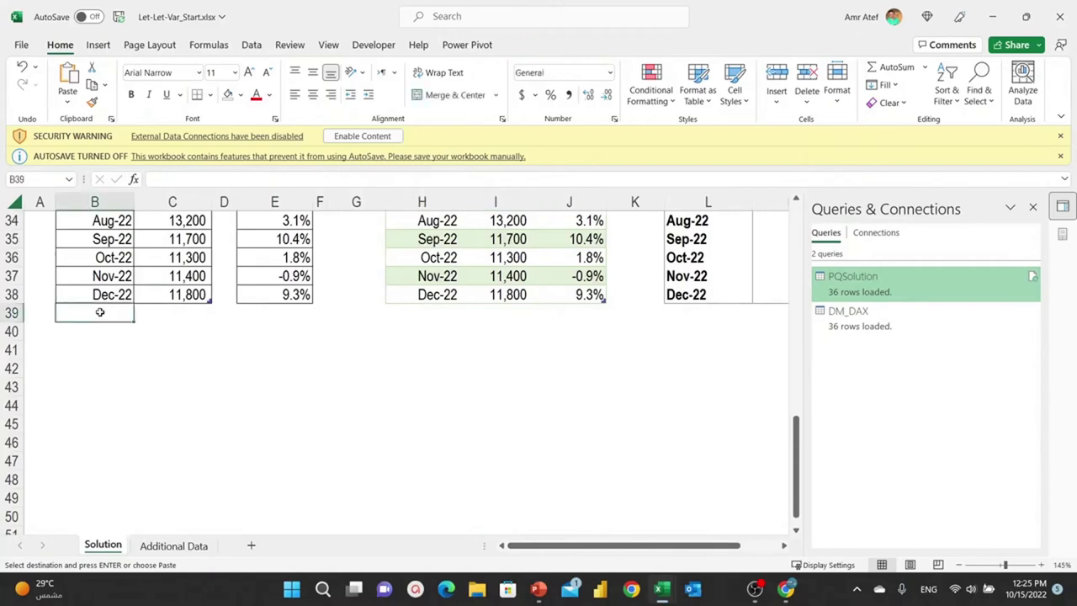
pyautogui.hotkey('ctrl', 'v')
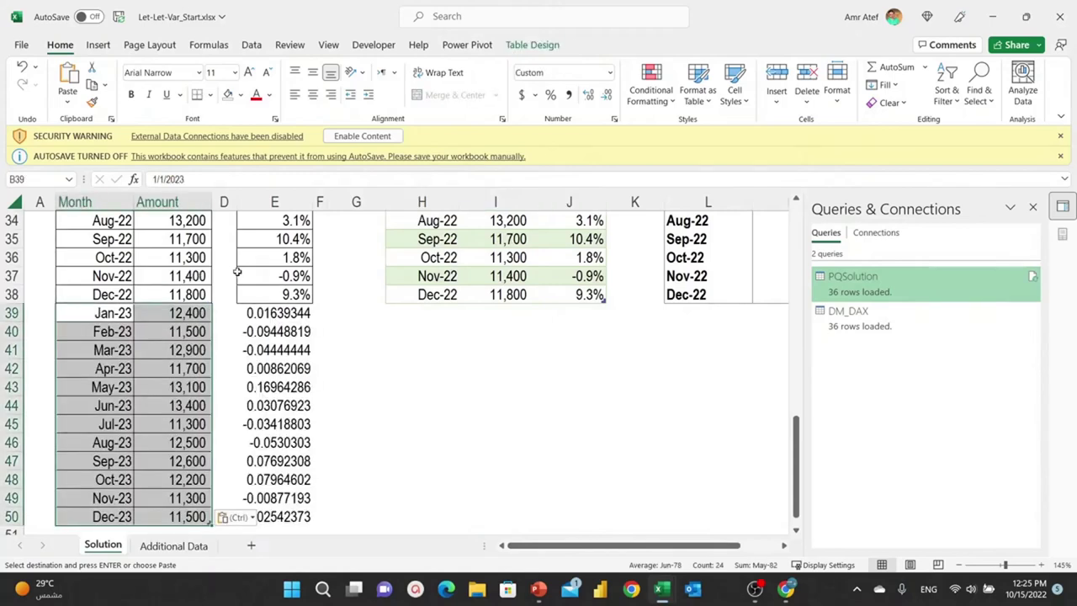
pyautogui.click(255, 261)
pyautogui.click(92, 102)
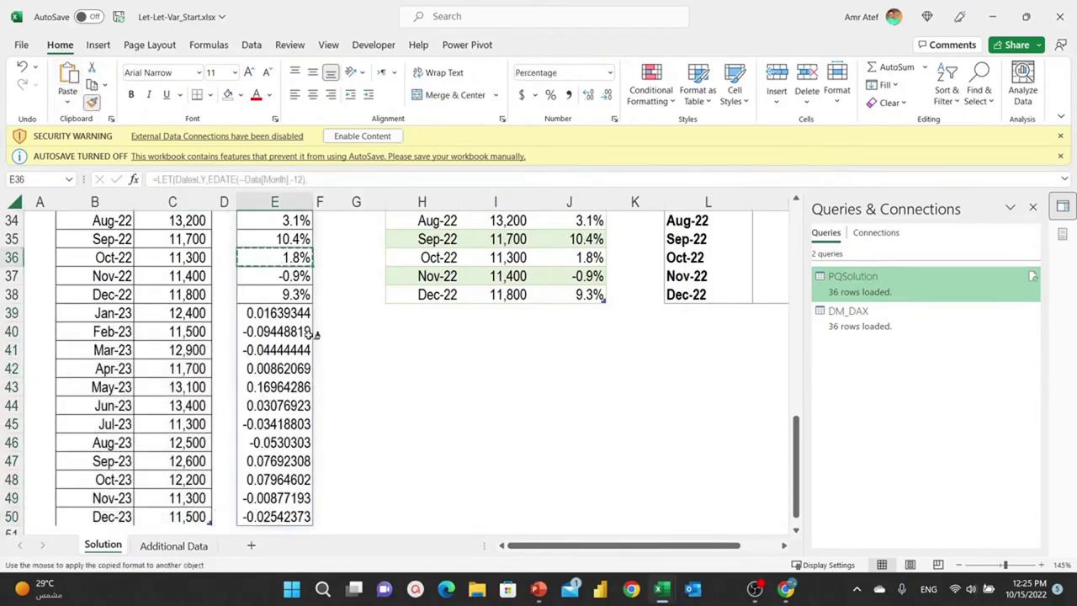
pyautogui.moveTo(278, 314); pyautogui.dragTo(280, 477)
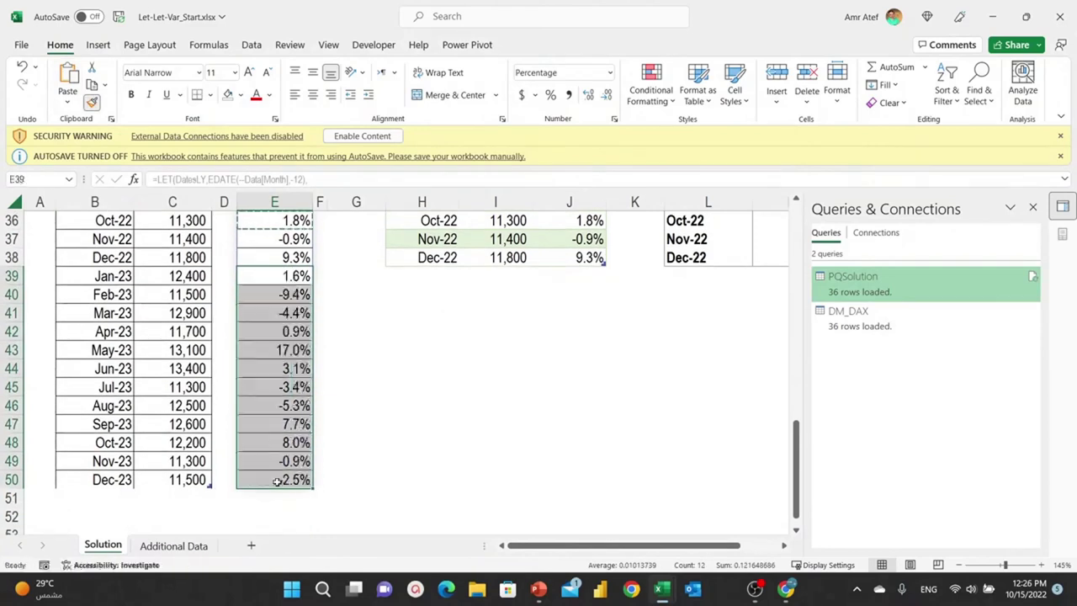
pyautogui.moveTo(118, 480); pyautogui.dragTo(177, 480)
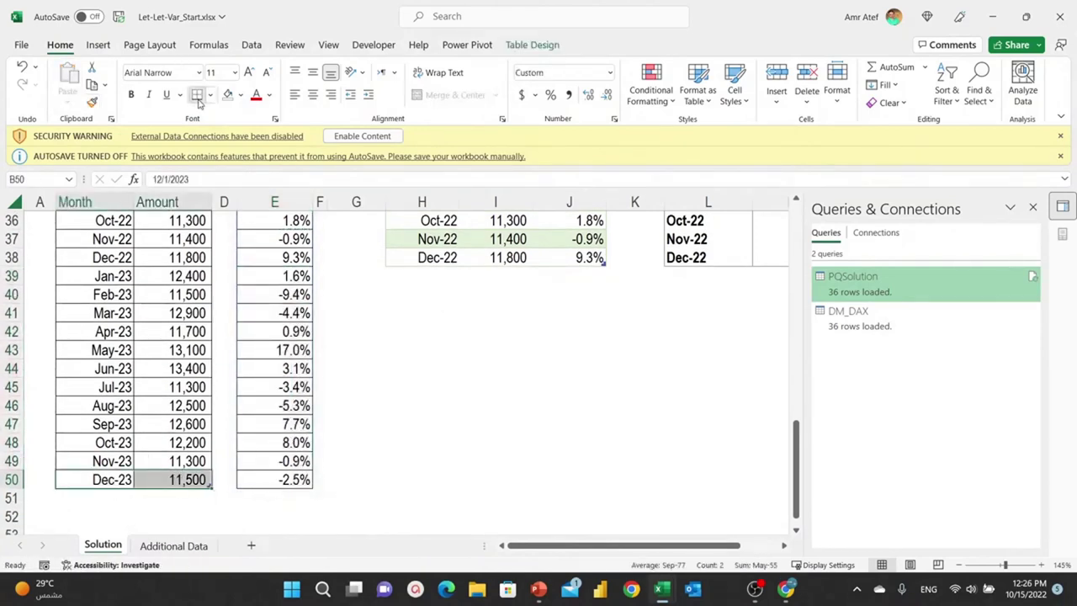
# Step: Inspect the new Jan-23 and Jun-23 LET YoY% formulas, ranging 1.6% to -2.5%
pyautogui.click(266, 372)
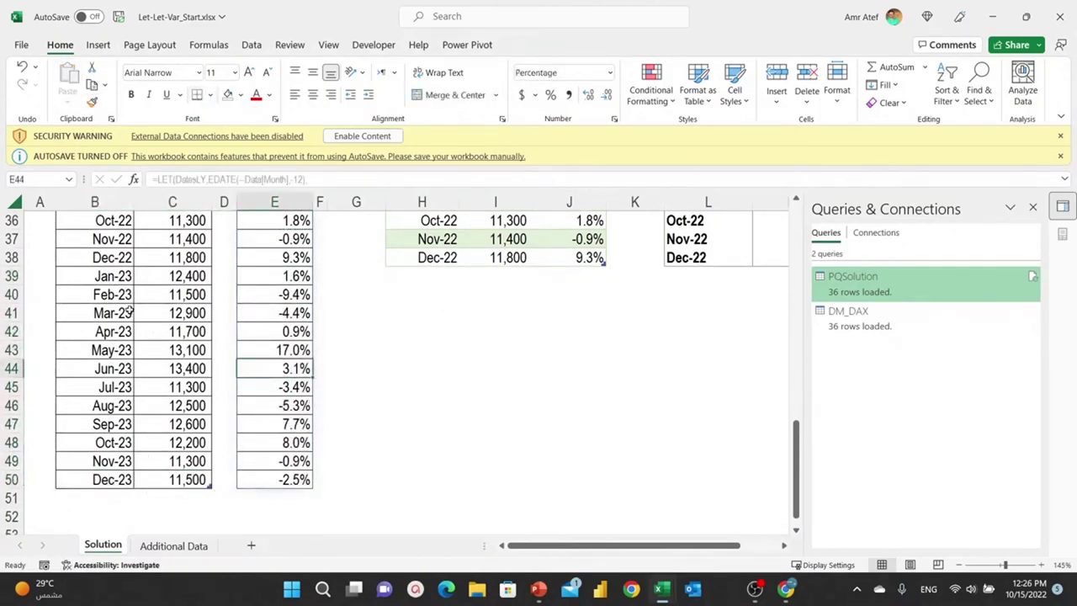
pyautogui.moveTo(118, 276); pyautogui.dragTo(190, 463)
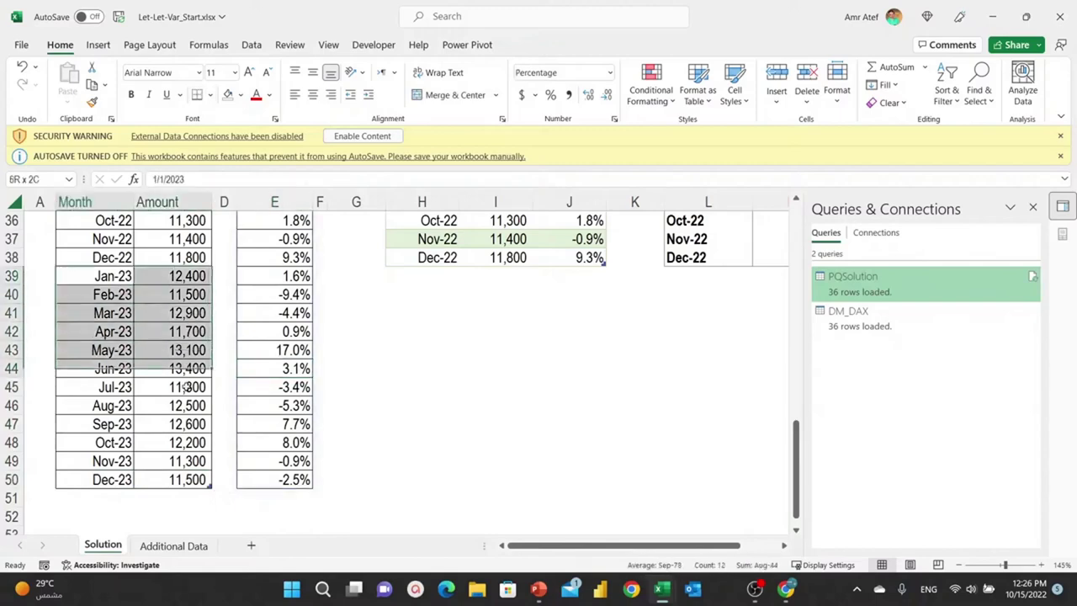
pyautogui.click(281, 281)
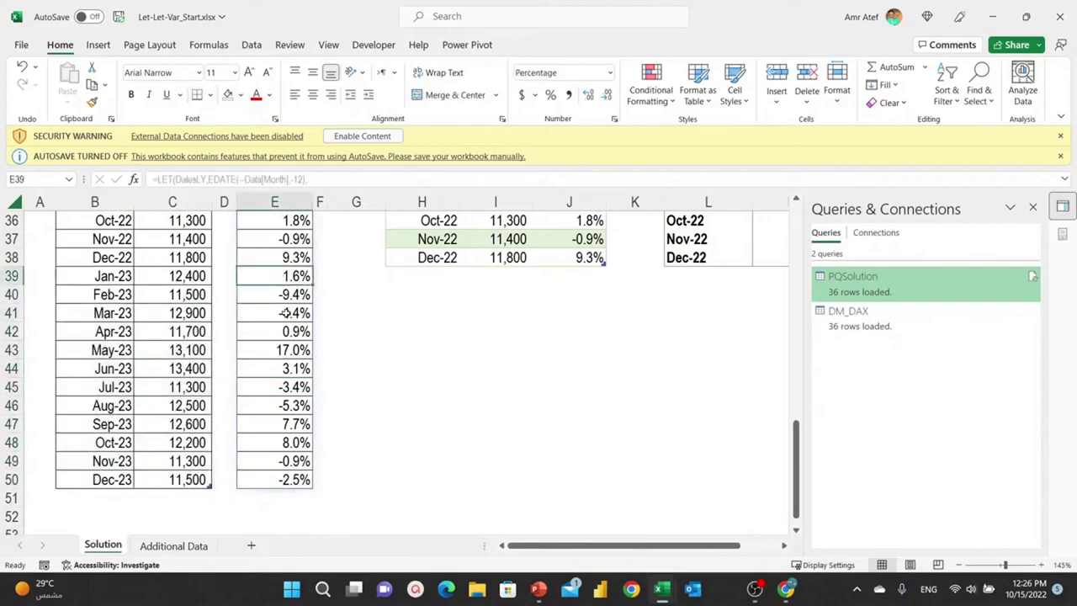
pyautogui.scroll(2, 286, 313)
pyautogui.scroll(3, 286, 313)
pyautogui.scroll(4, 284, 314)
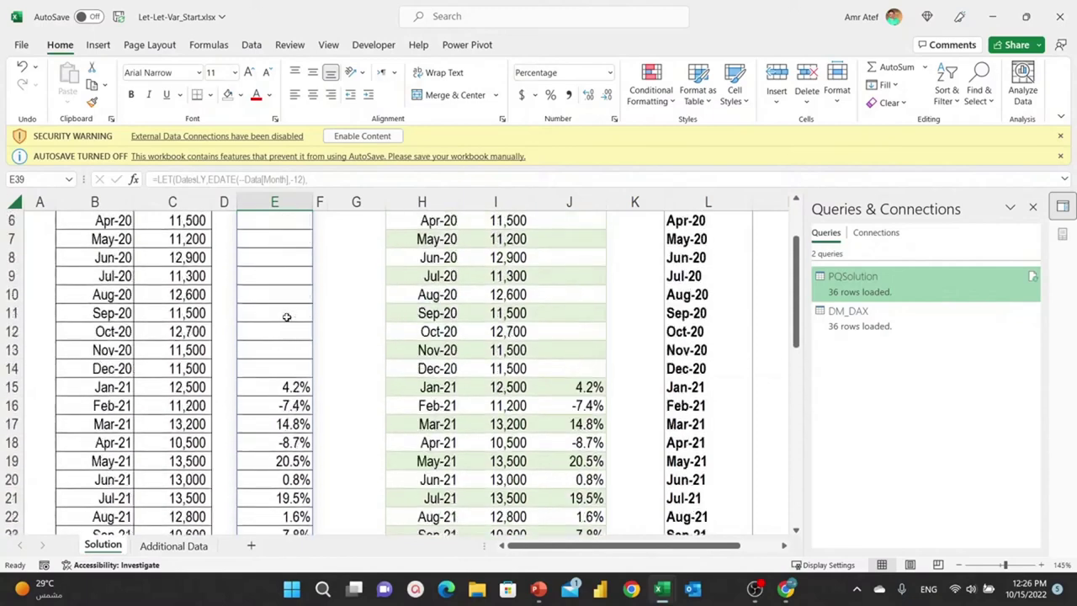
pyautogui.scroll(2, 484, 309)
pyautogui.click(495, 311)
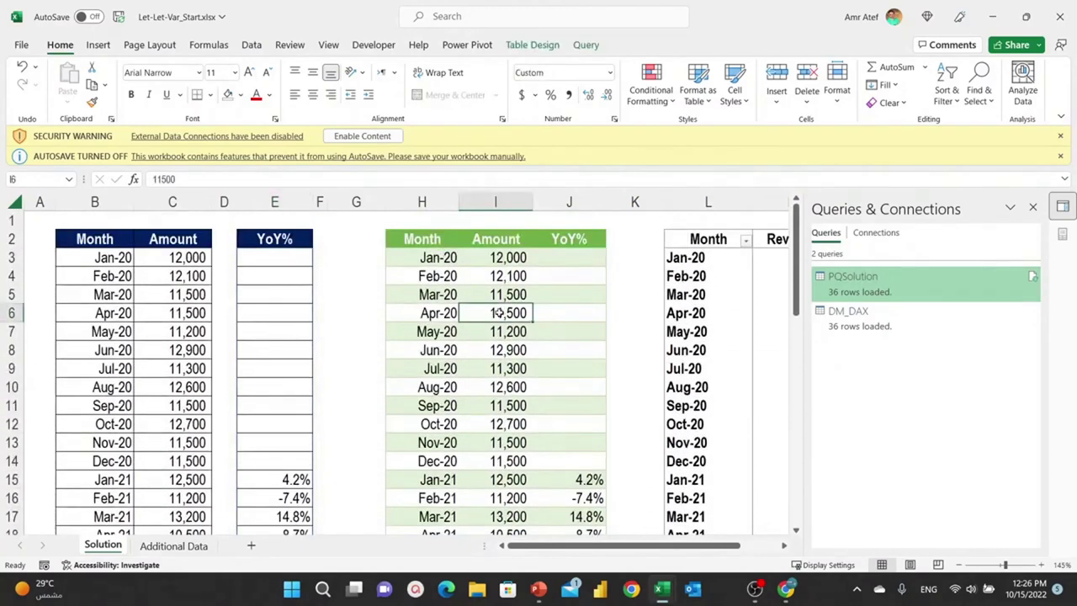
# Step: Refresh the PQSolution output table to 48 rows, accepting the security notice
pyautogui.rightClick(502, 313)
pyautogui.click(553, 246)
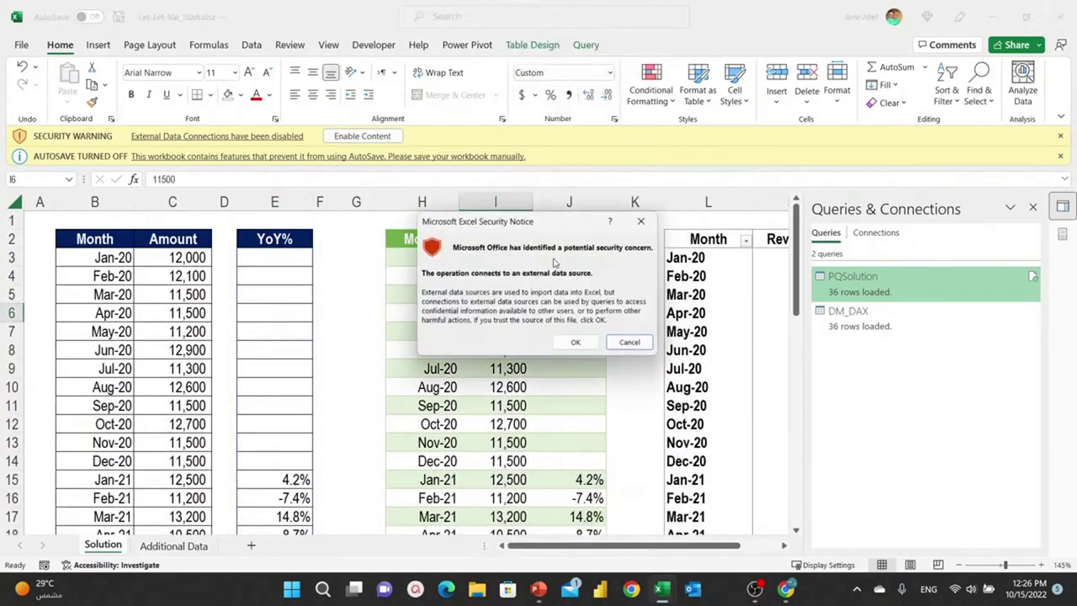
pyautogui.click(582, 342)
pyautogui.scroll(-7, 523, 341)
pyautogui.scroll(-5, 524, 340)
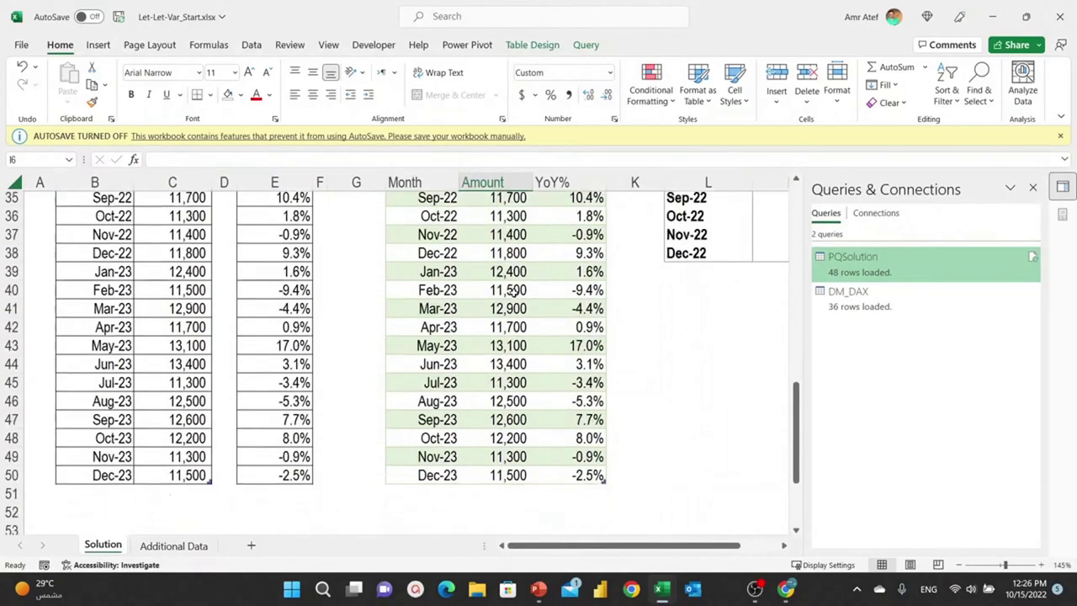
pyautogui.scroll(5, 524, 341)
pyautogui.scroll(5, 523, 341)
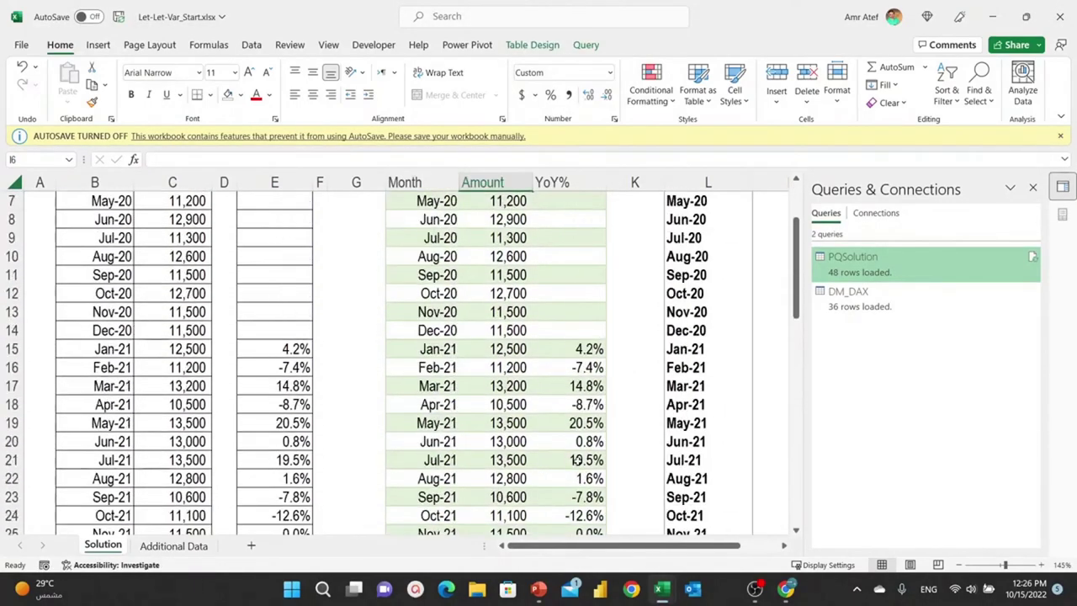
pyautogui.moveTo(636, 545); pyautogui.dragTo(674, 546)
pyautogui.scroll(2, 655, 406)
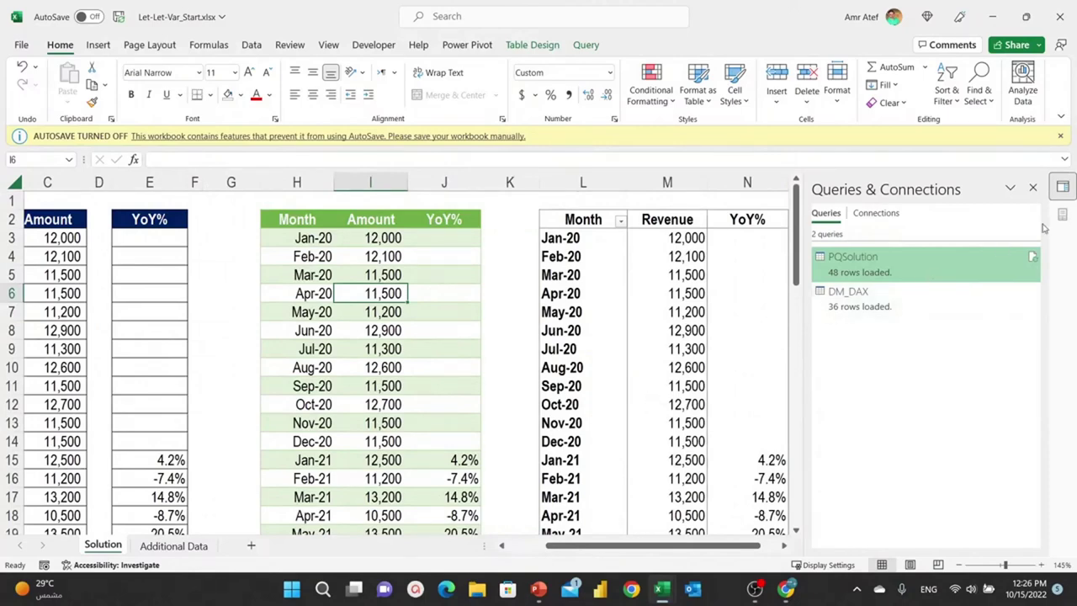
pyautogui.click(797, 531)
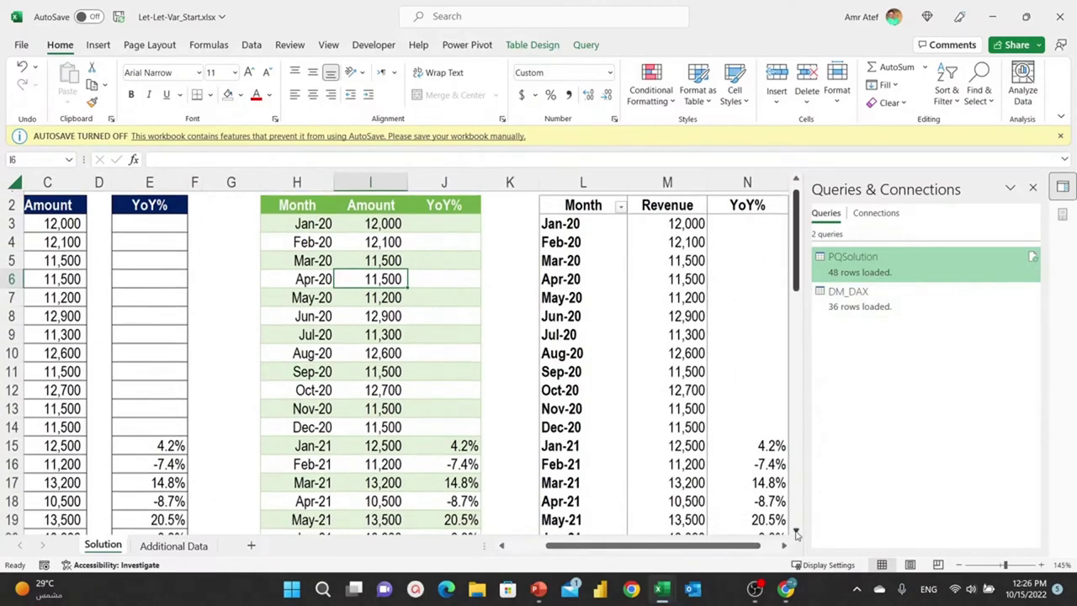
pyautogui.scroll(-1, 797, 532)
pyautogui.hscroll(1, 542, 377)
pyautogui.scroll(-2, 541, 378)
# Step: Refresh the DAX pivot and inspect its (blank) row totalling 146,400 after Dec-22
pyautogui.scroll(3, 545, 382)
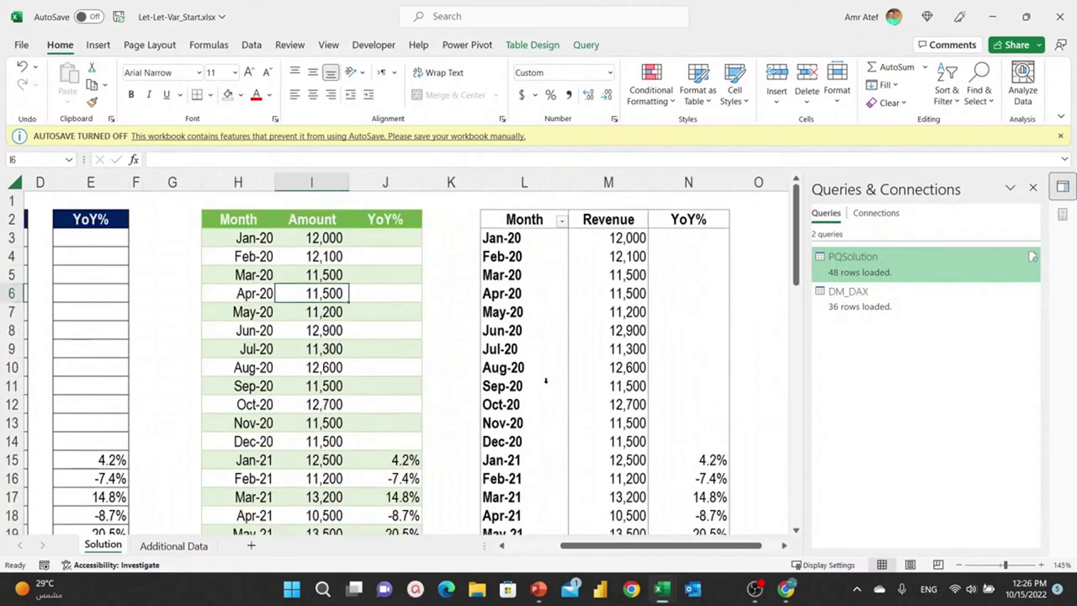
pyautogui.rightClick(576, 313)
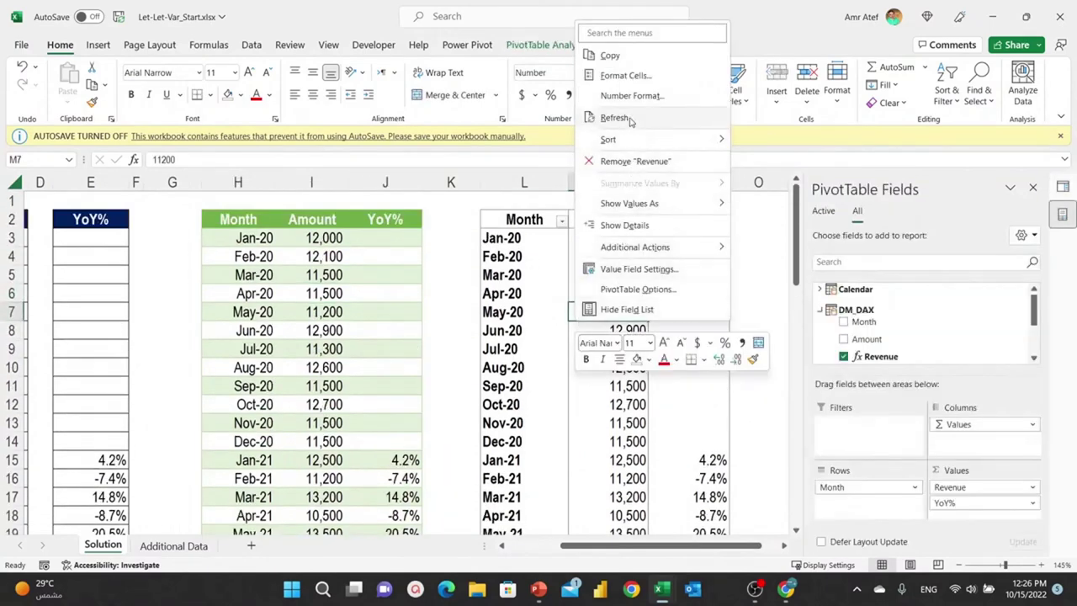
pyautogui.click(631, 121)
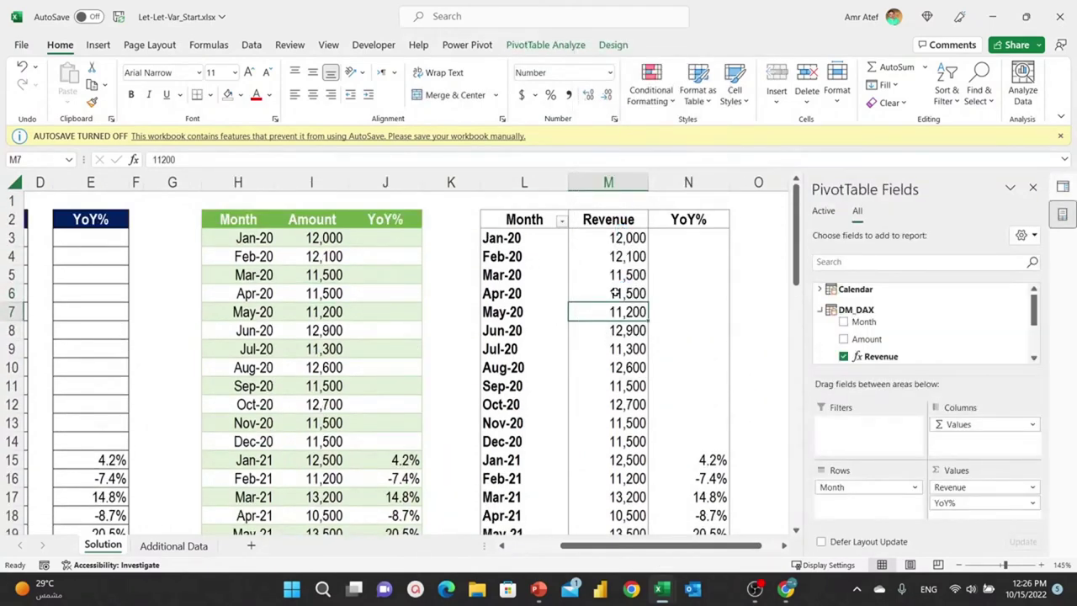
pyautogui.moveTo(615, 293)
pyautogui.scroll(-6, 612, 293)
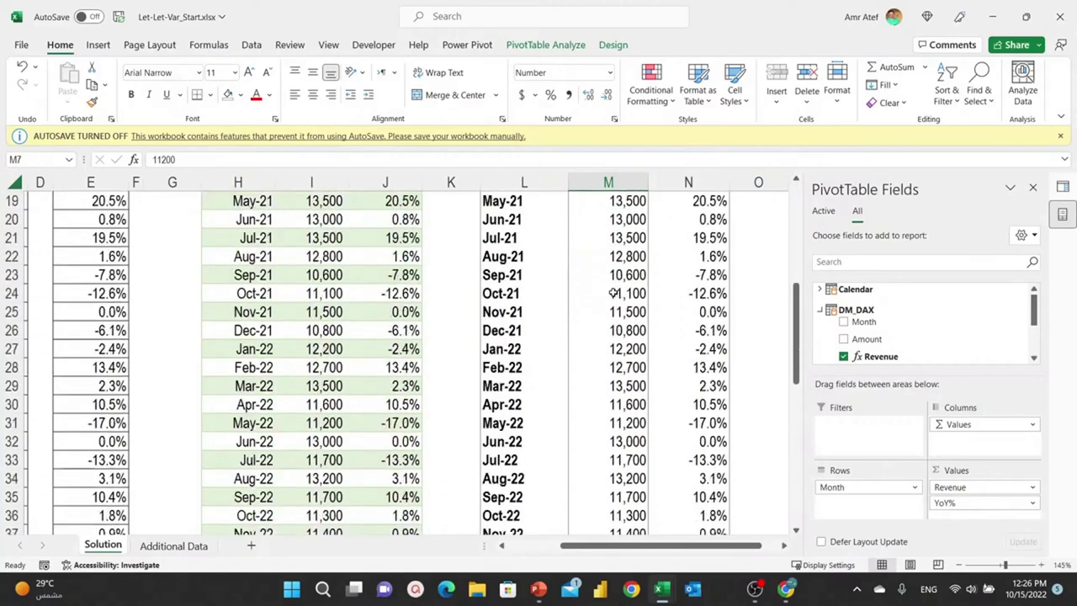
pyautogui.scroll(-2, 589, 354)
pyautogui.click(518, 460)
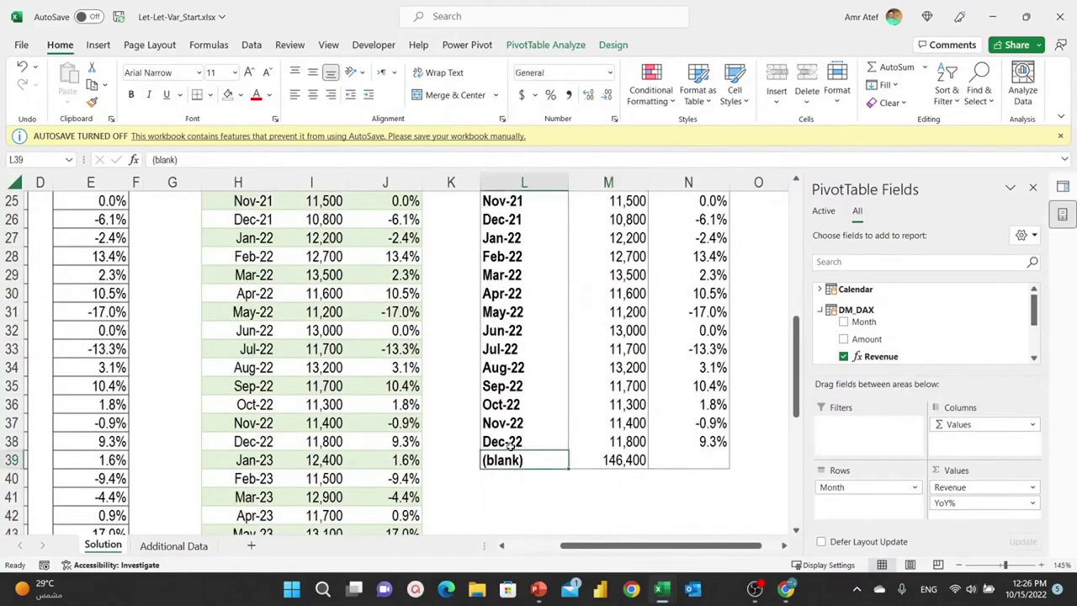
pyautogui.moveTo(509, 444); pyautogui.dragTo(679, 443)
pyautogui.click(526, 460)
pyautogui.click(606, 461)
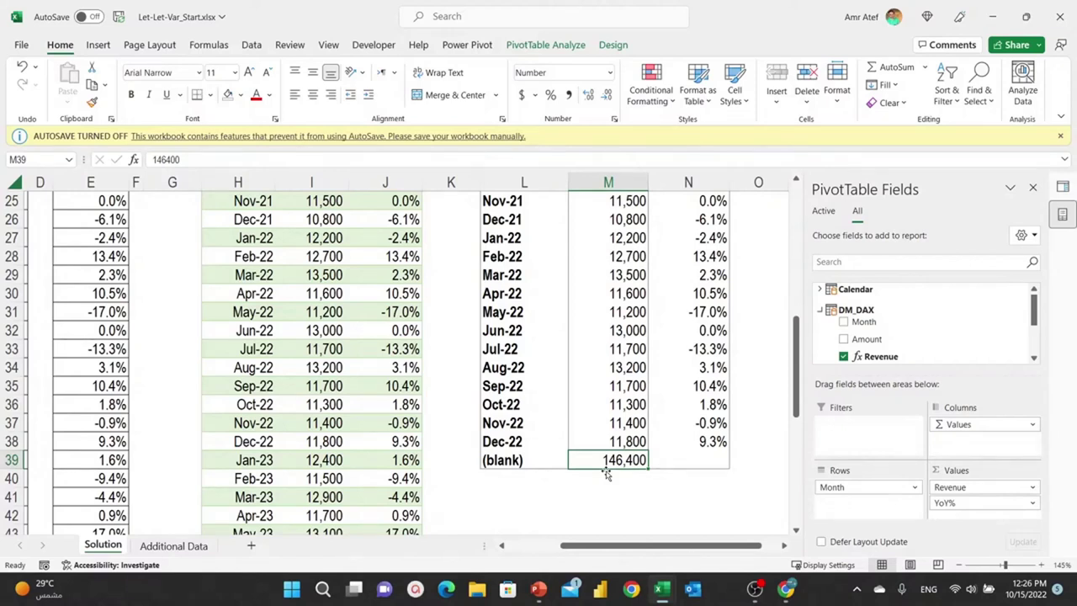
# Step: Extend the Calendar date table's range to end on 12/31/2023 via Update Range
pyautogui.moveTo(662, 587)
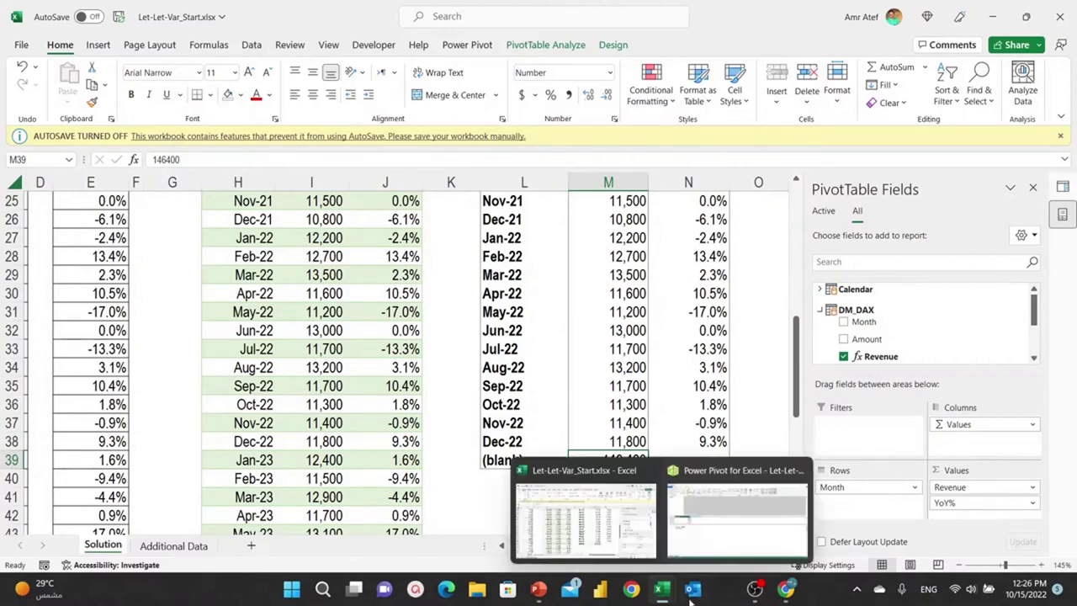
pyautogui.click(725, 539)
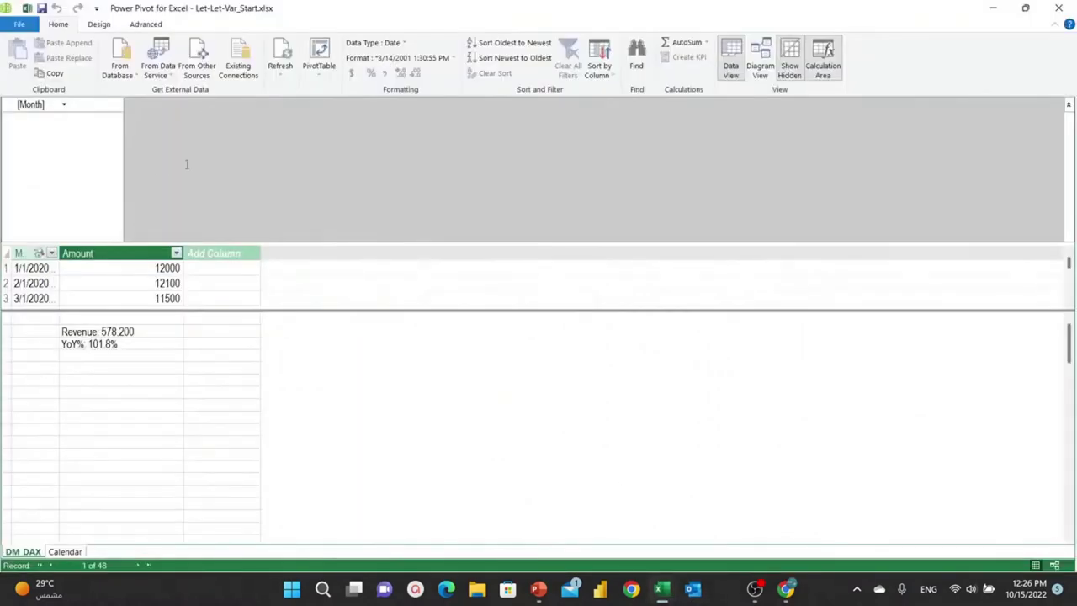
pyautogui.click(65, 551)
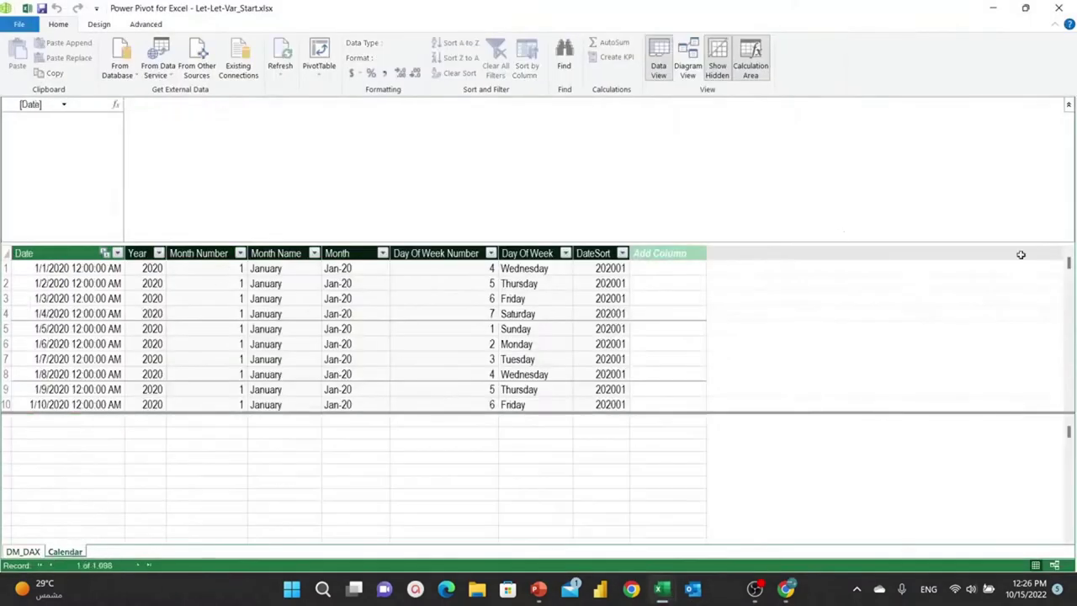
pyautogui.click(1069, 104)
pyautogui.click(101, 25)
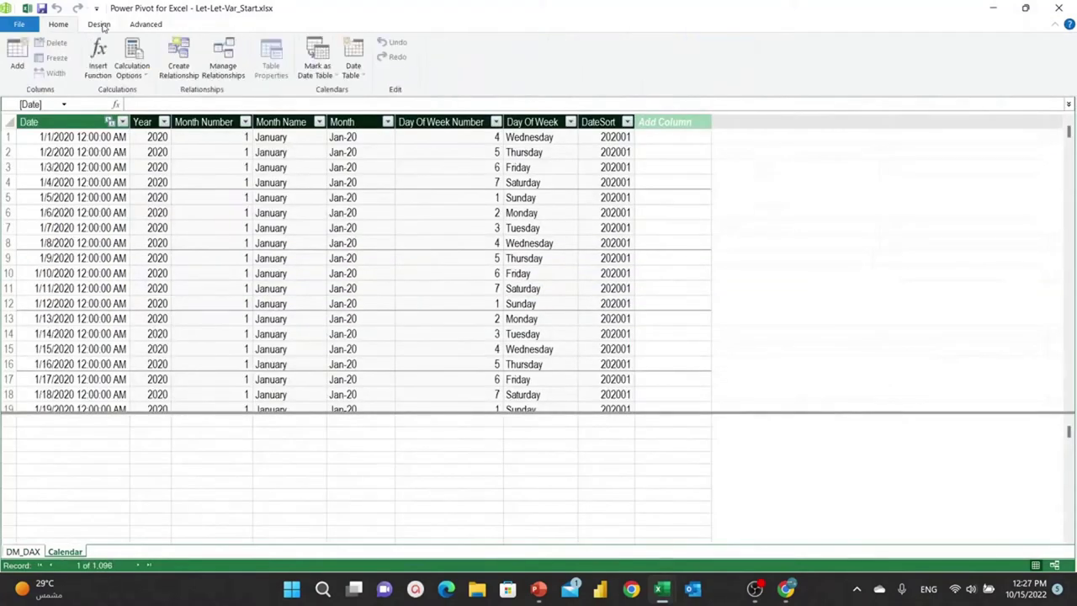
pyautogui.click(353, 76)
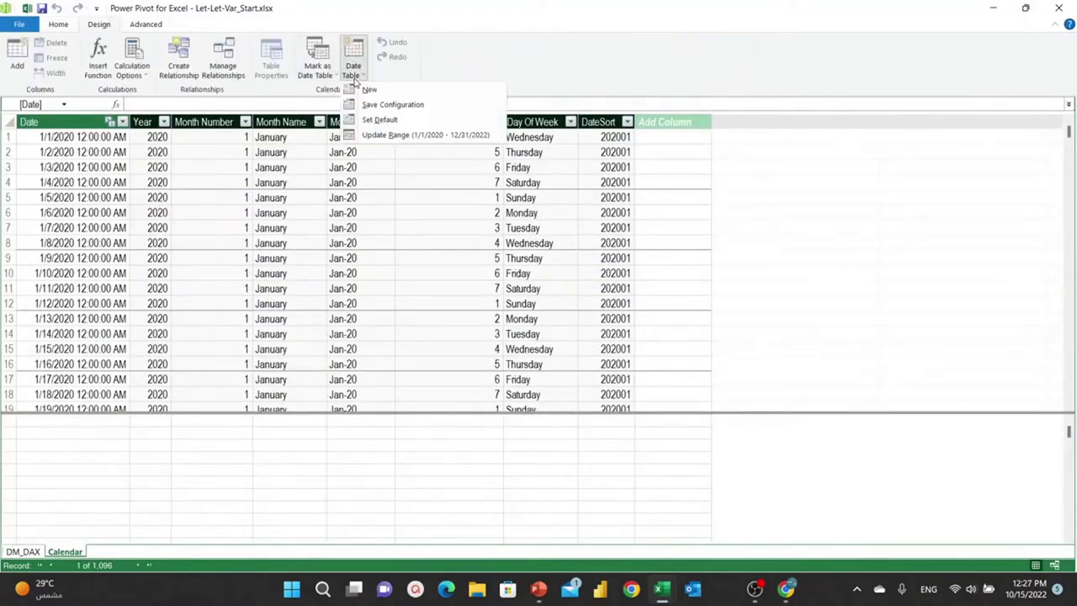
pyautogui.click(389, 135)
pyautogui.click(250, 157)
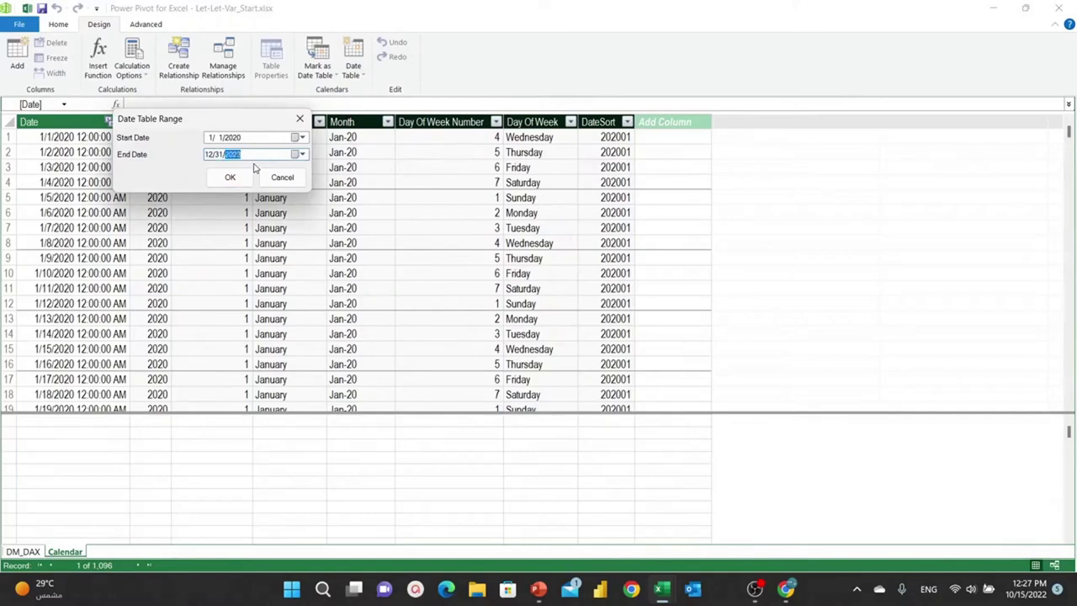
pyautogui.click(245, 177)
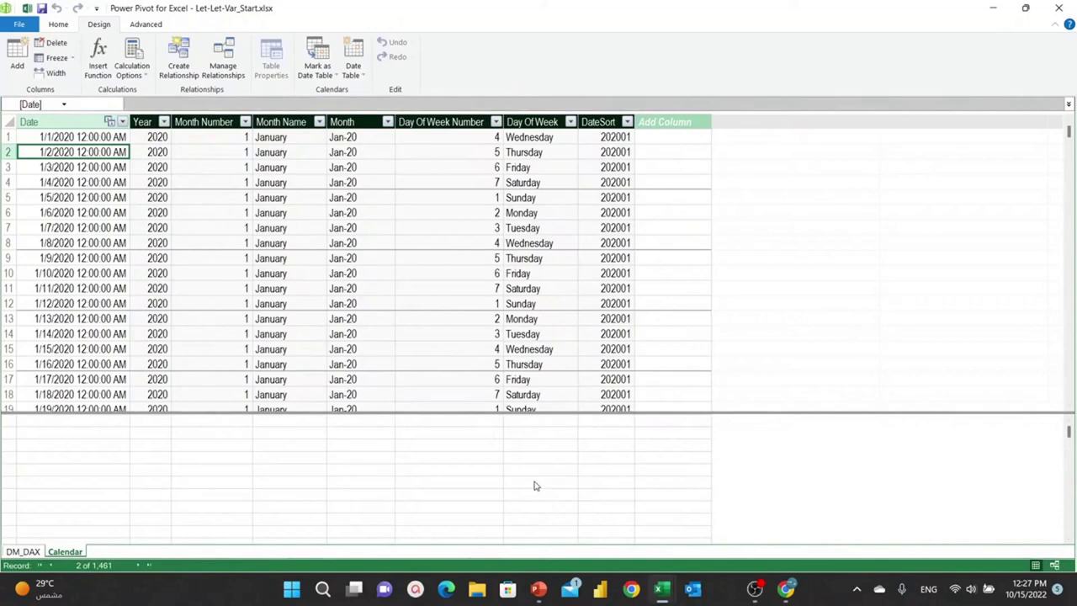
pyautogui.hotkey('alt', 'Tab')
pyautogui.scroll(-3, 594, 451)
# Step: Scroll back to the top and select a plain cell outside the pivot
pyautogui.scroll(-3, 596, 448)
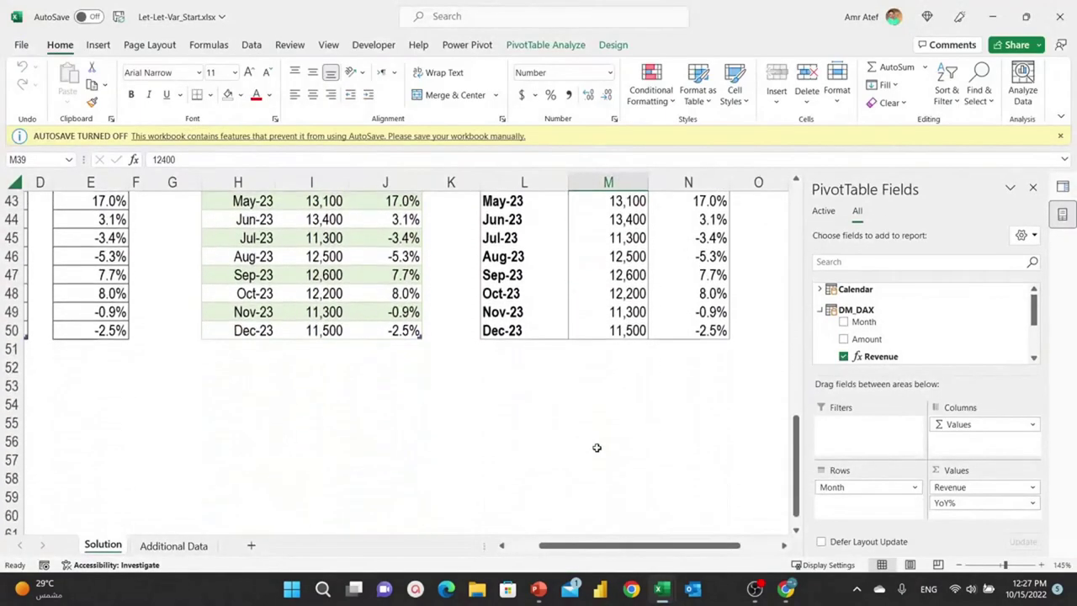
pyautogui.scroll(1, 597, 448)
pyautogui.scroll(1, 597, 448)
pyautogui.scroll(1, 597, 448)
pyautogui.scroll(4, 596, 448)
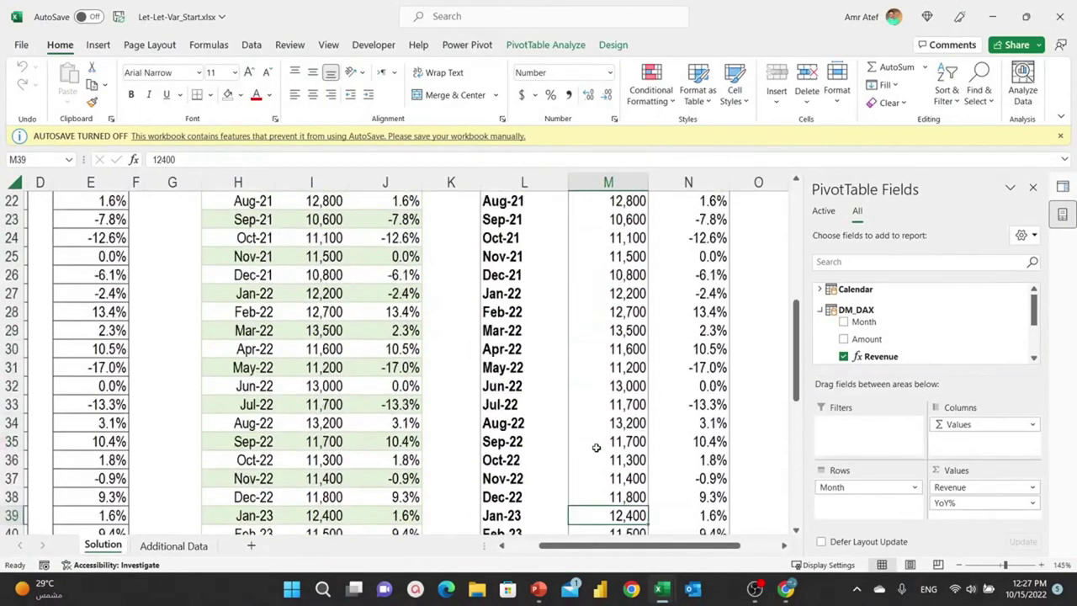
pyautogui.scroll(5, 595, 448)
pyautogui.scroll(3, 596, 448)
pyautogui.moveTo(631, 545); pyautogui.dragTo(600, 548)
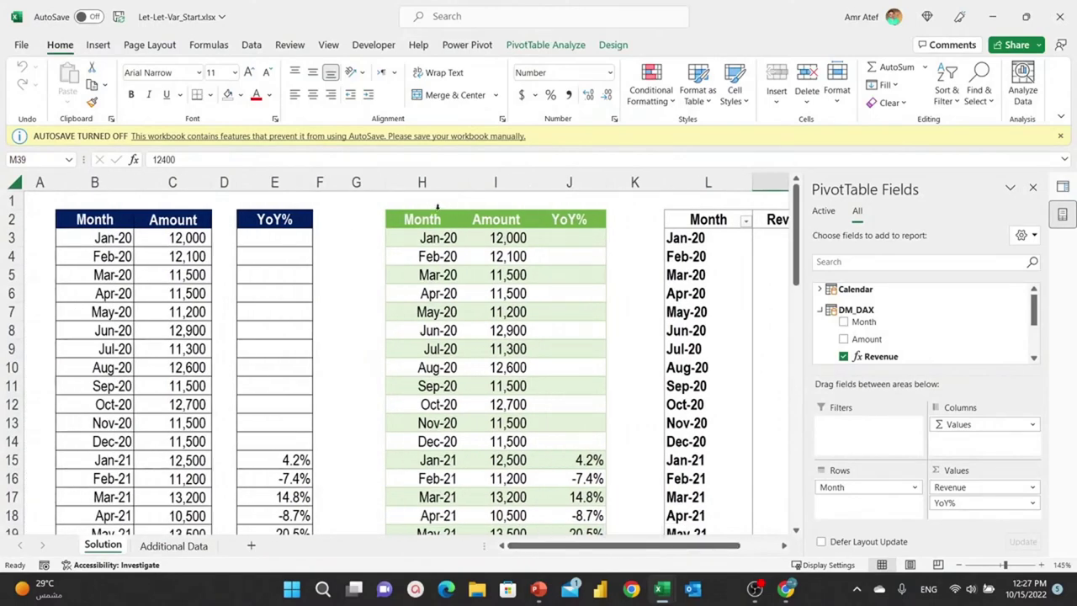
pyautogui.click(346, 239)
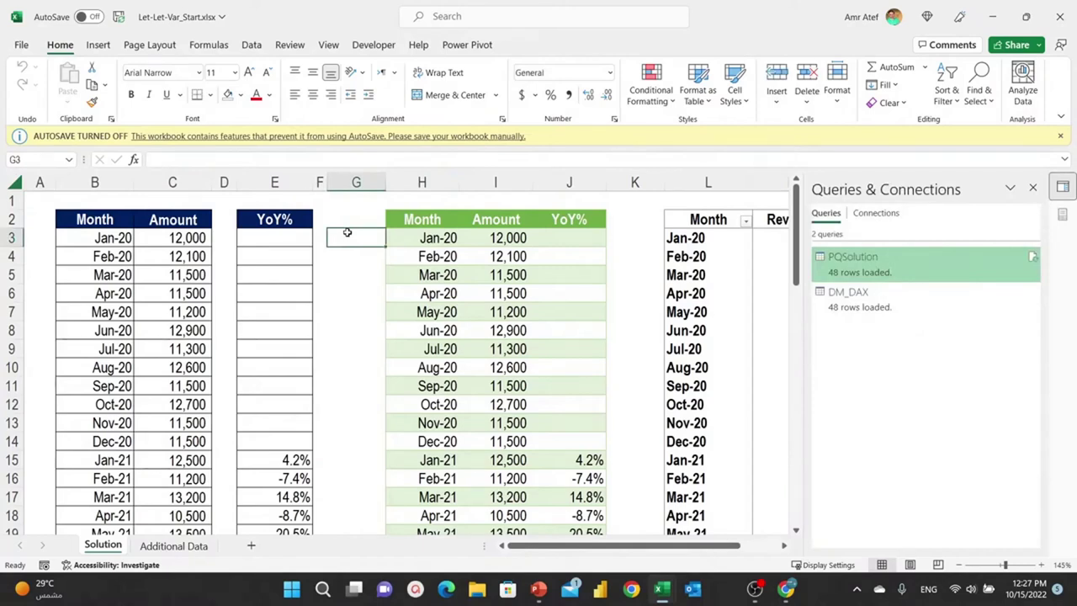
# Step: Bring up the PowerPoint slide show on the LET, let-in and VAR-RETURN title slide
pyautogui.moveTo(539, 589)
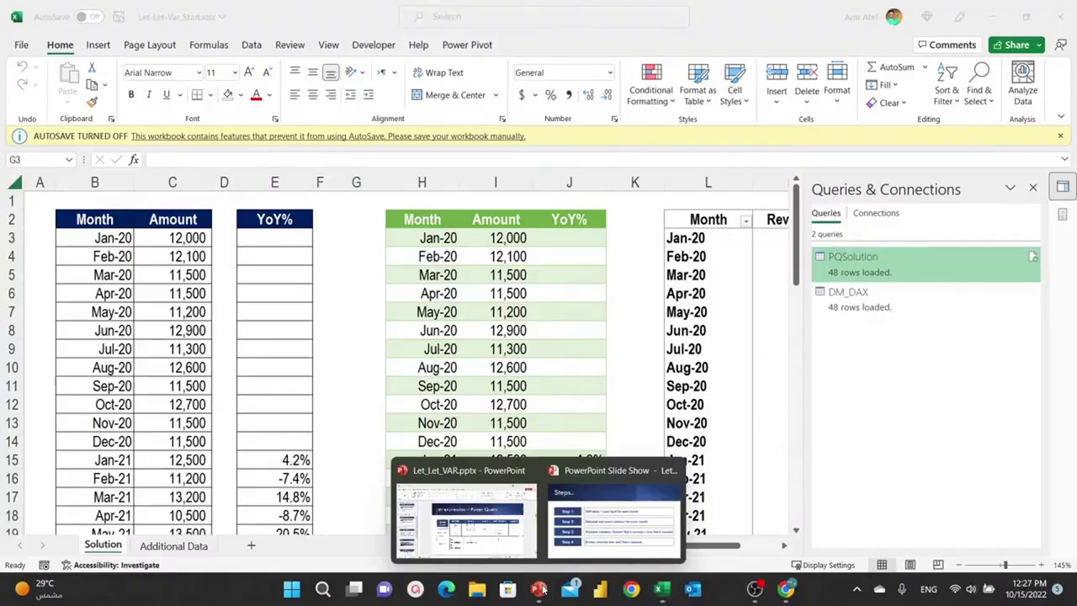
pyautogui.click(593, 549)
pyautogui.press('Right')
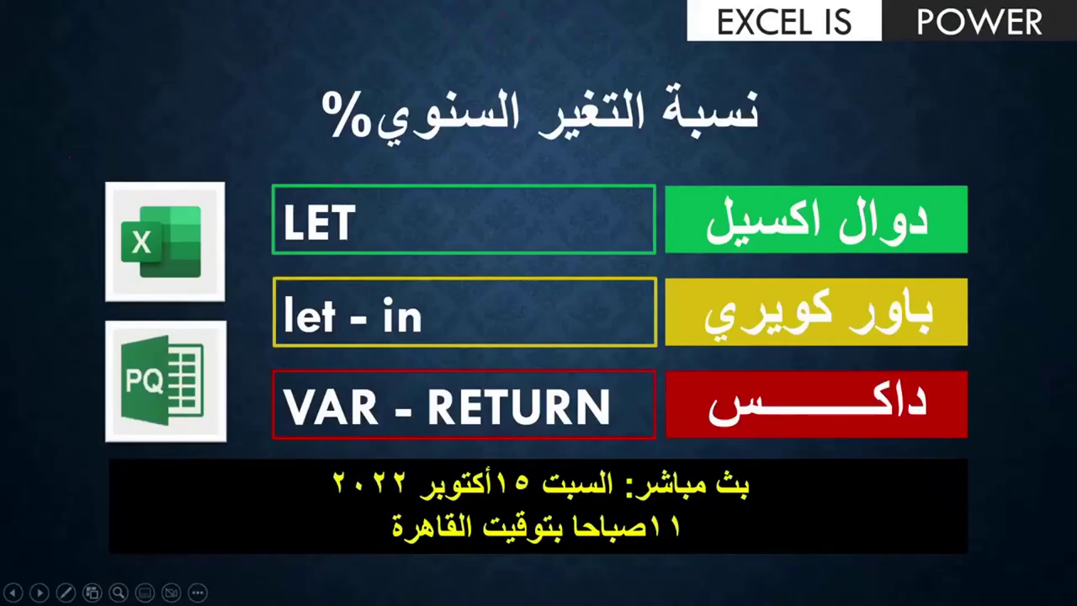